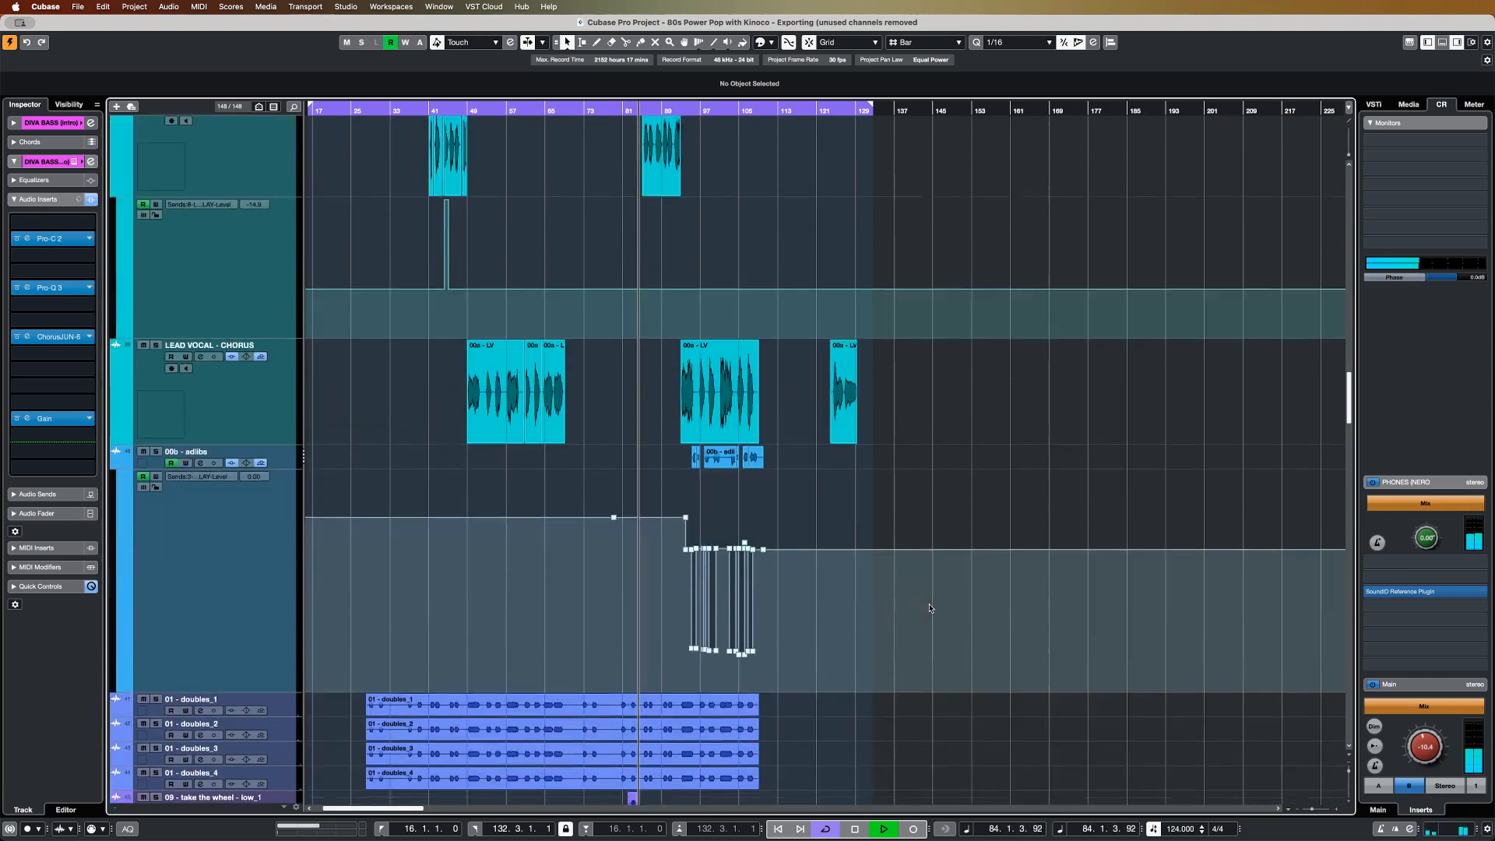
- Look through the arrangement from the backing vocals up to the drums and back down to the synths during playback, and stop playback
scroll(930, 609, down, 3)
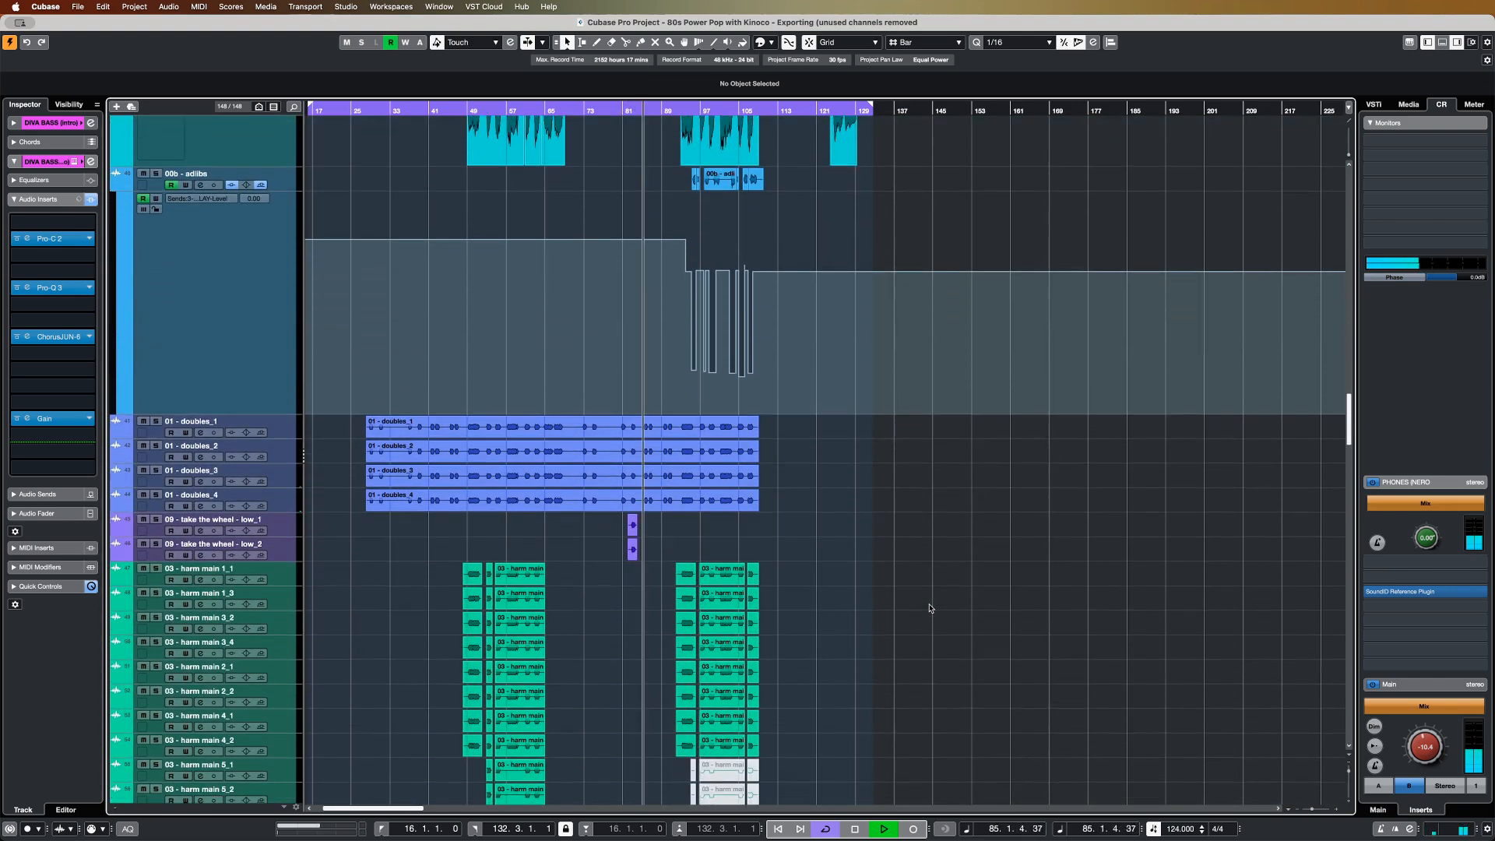
scroll(930, 609, down, 2)
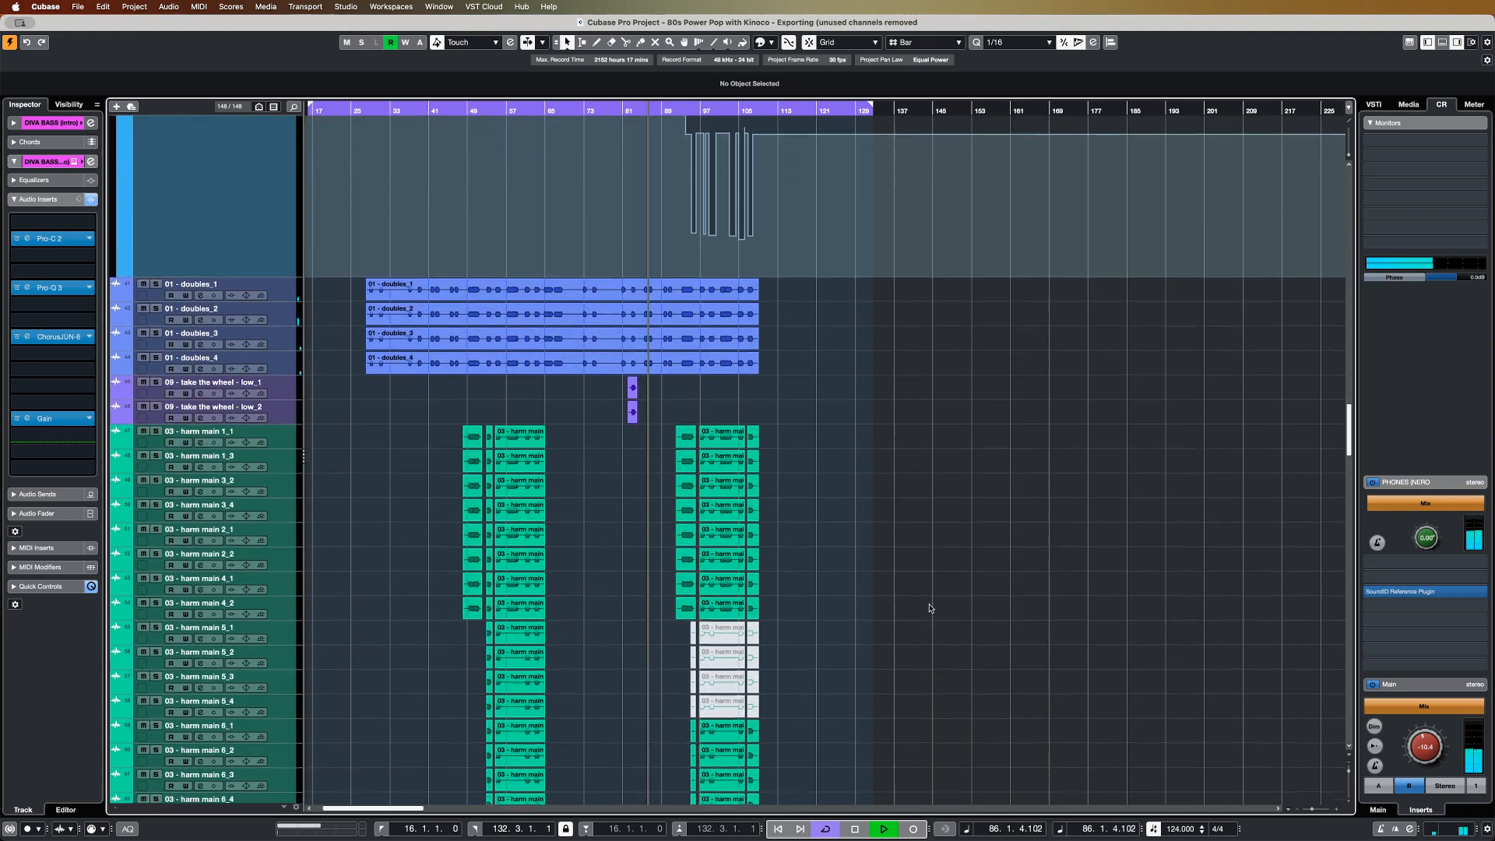
scroll(929, 608, down, 2)
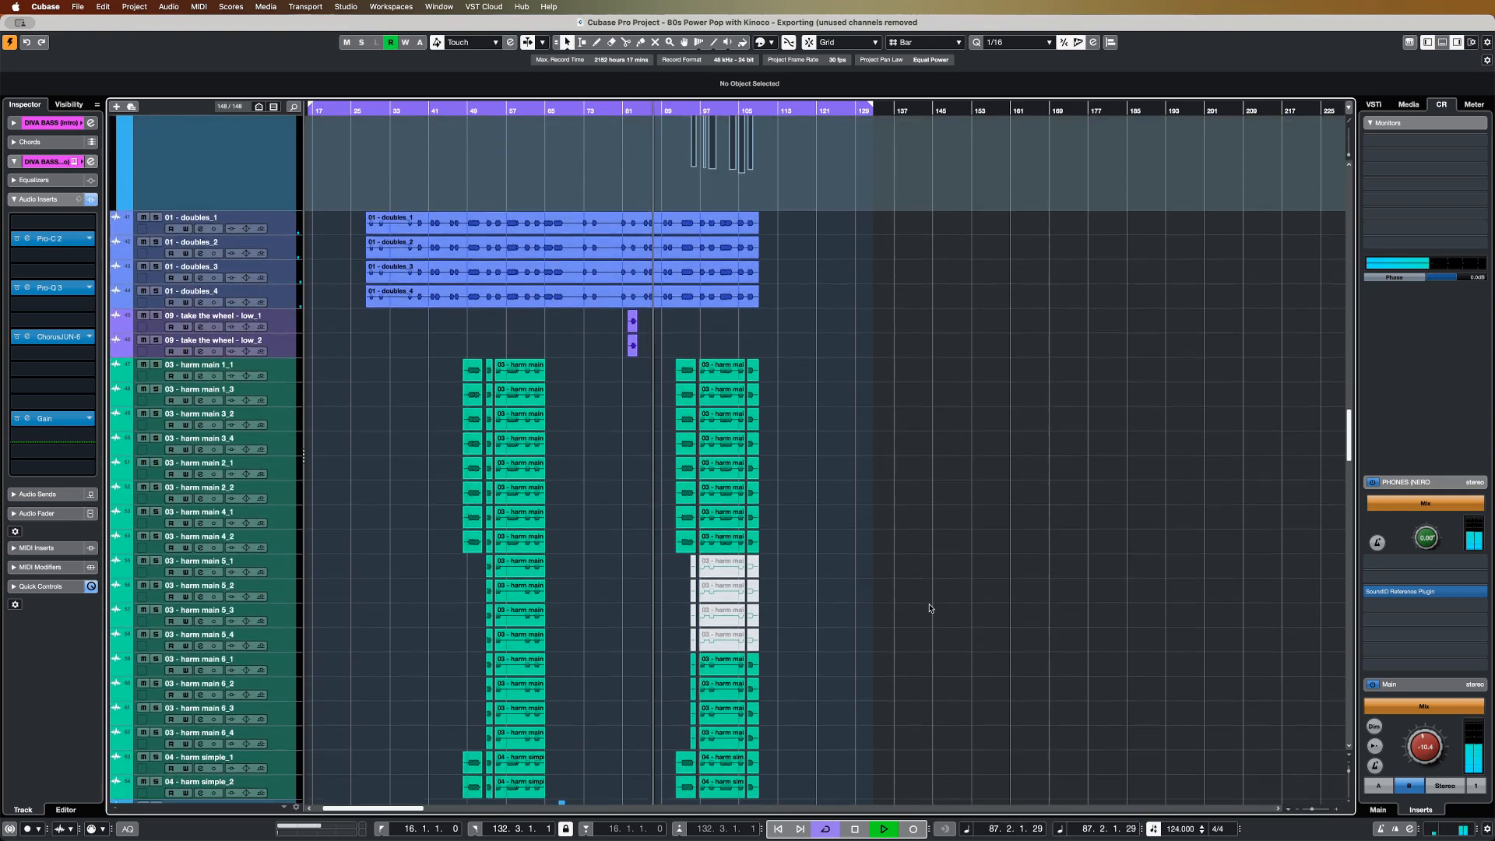
scroll(930, 608, down, 3)
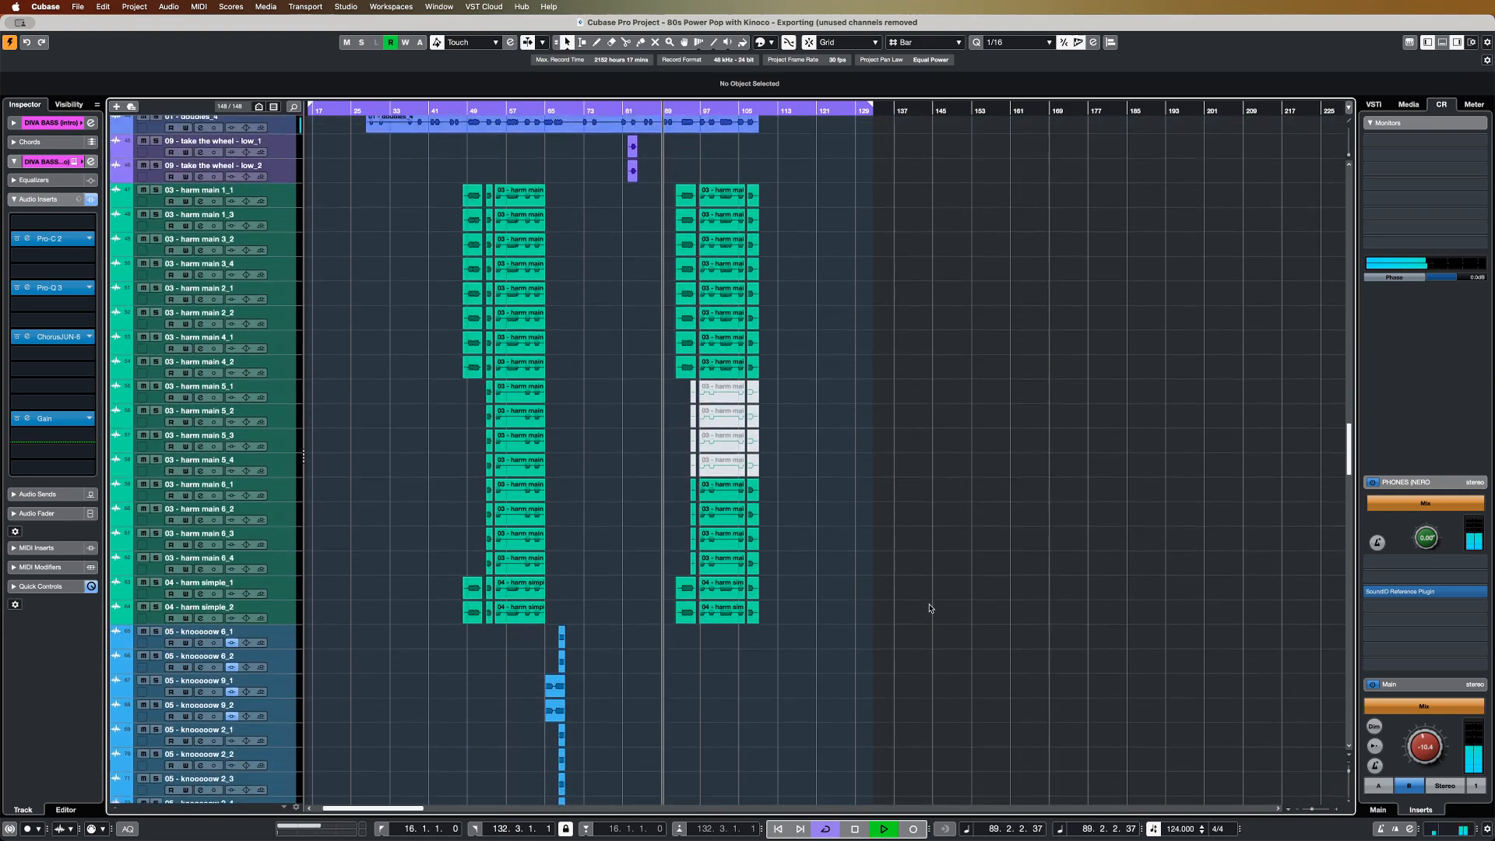
scroll(929, 608, up, 7)
scroll(930, 608, up, 15)
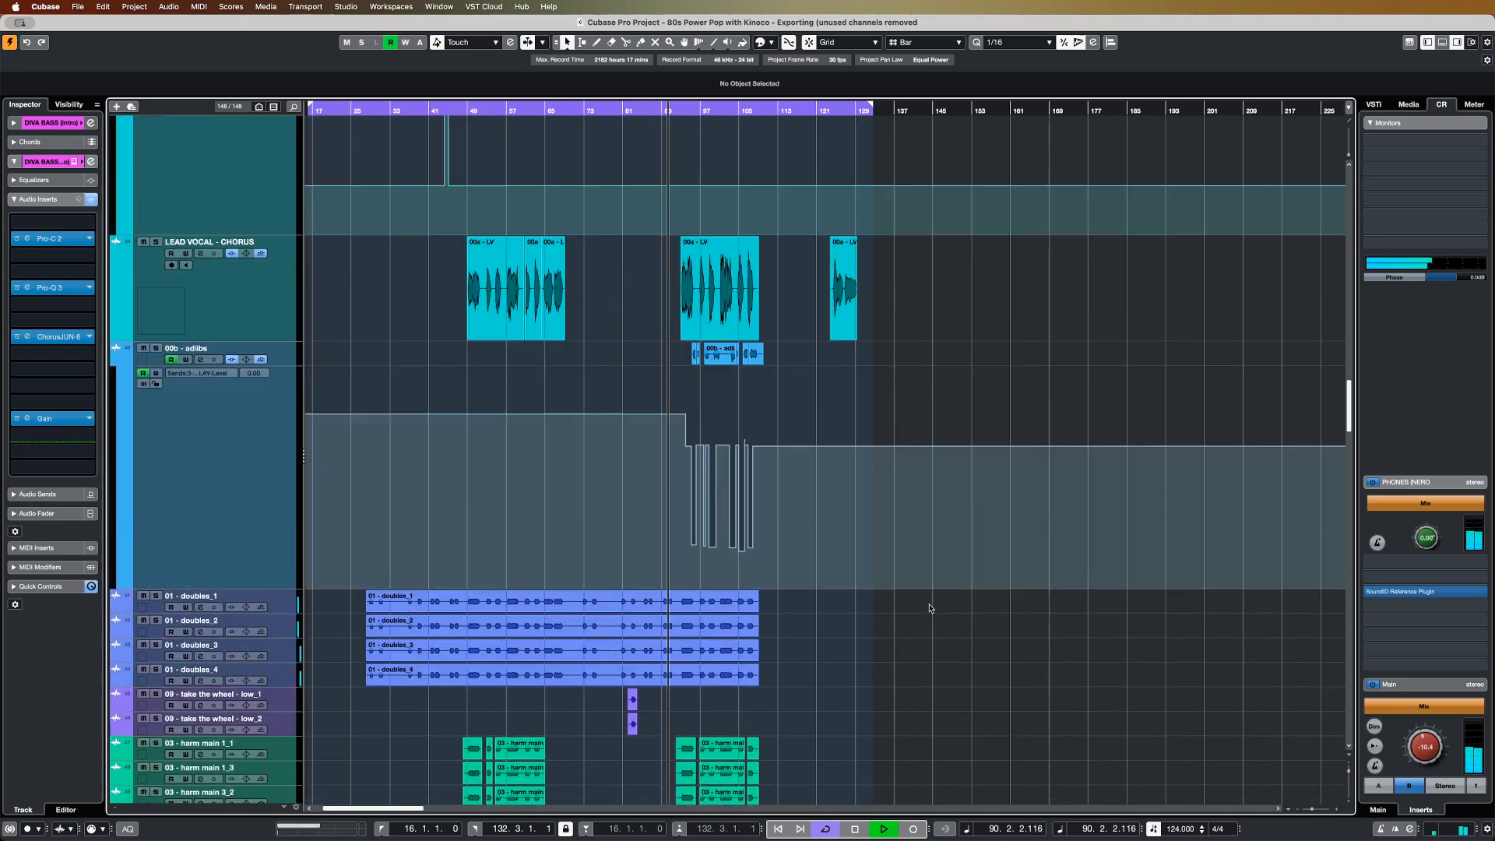
scroll(930, 608, up, 18)
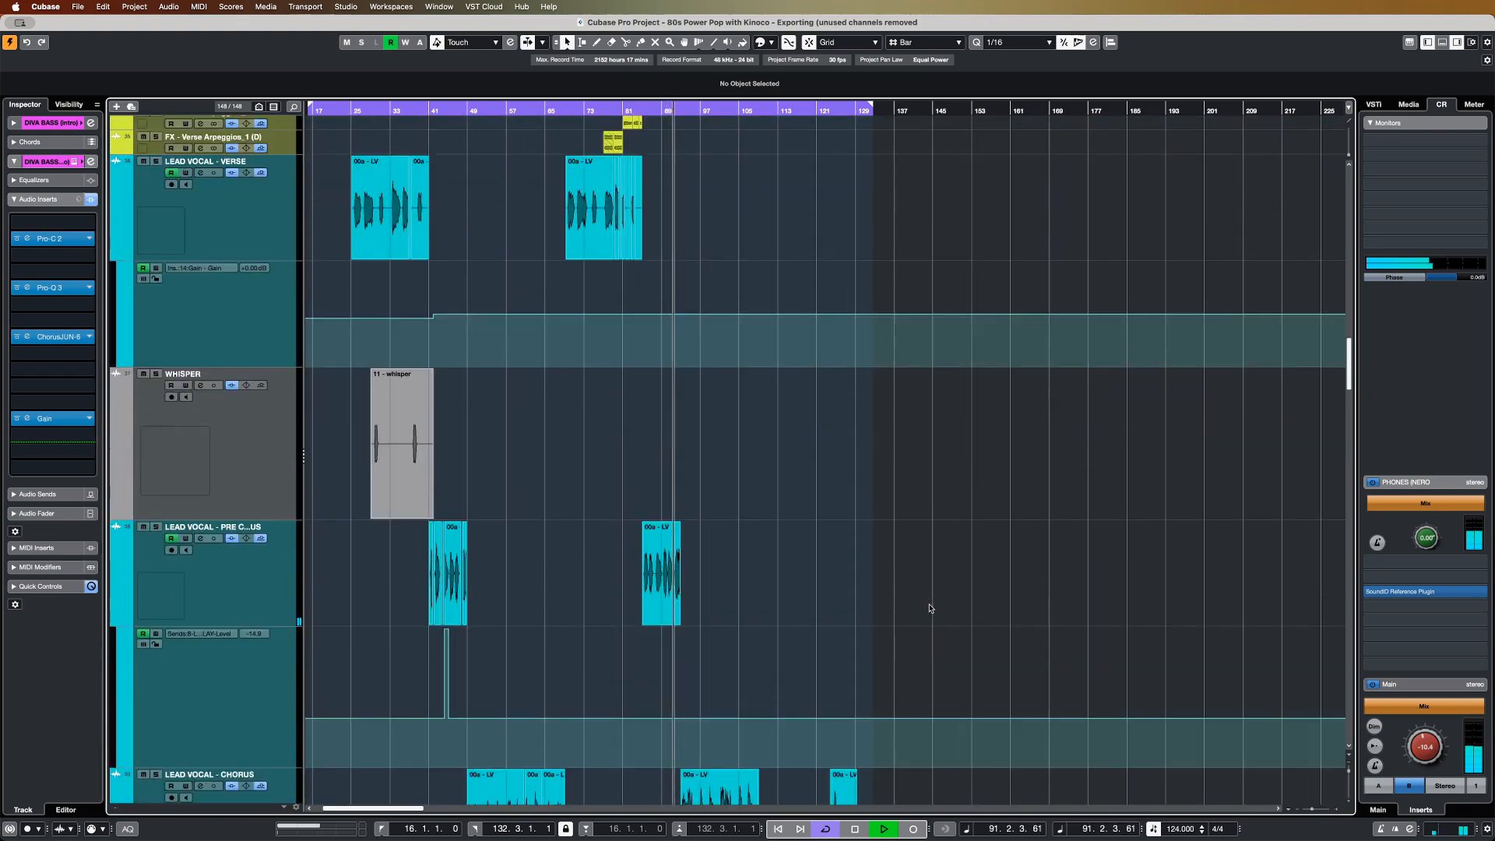
scroll(930, 608, up, 20)
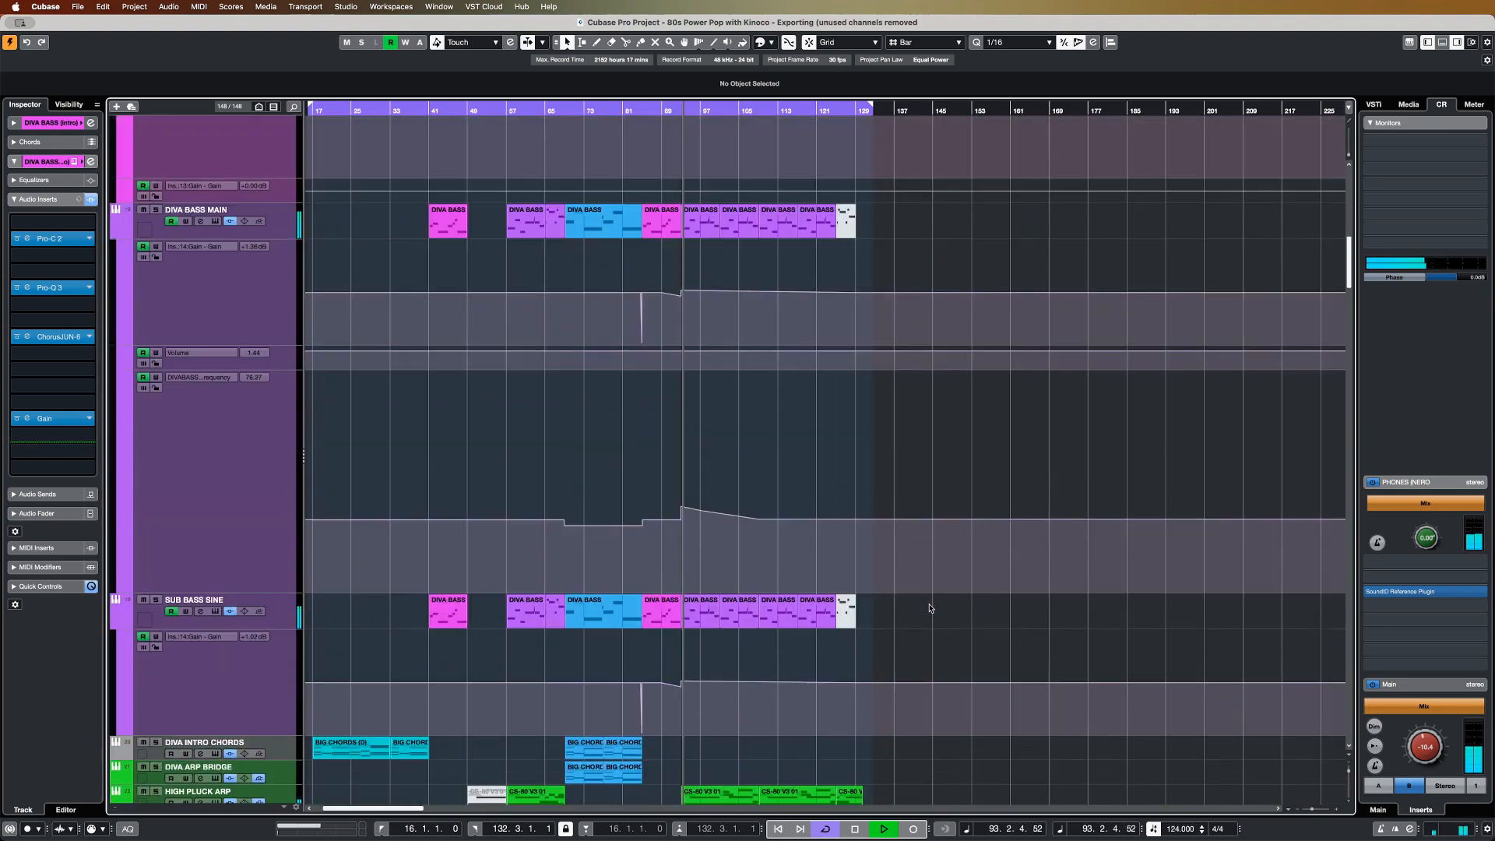
scroll(930, 608, up, 7)
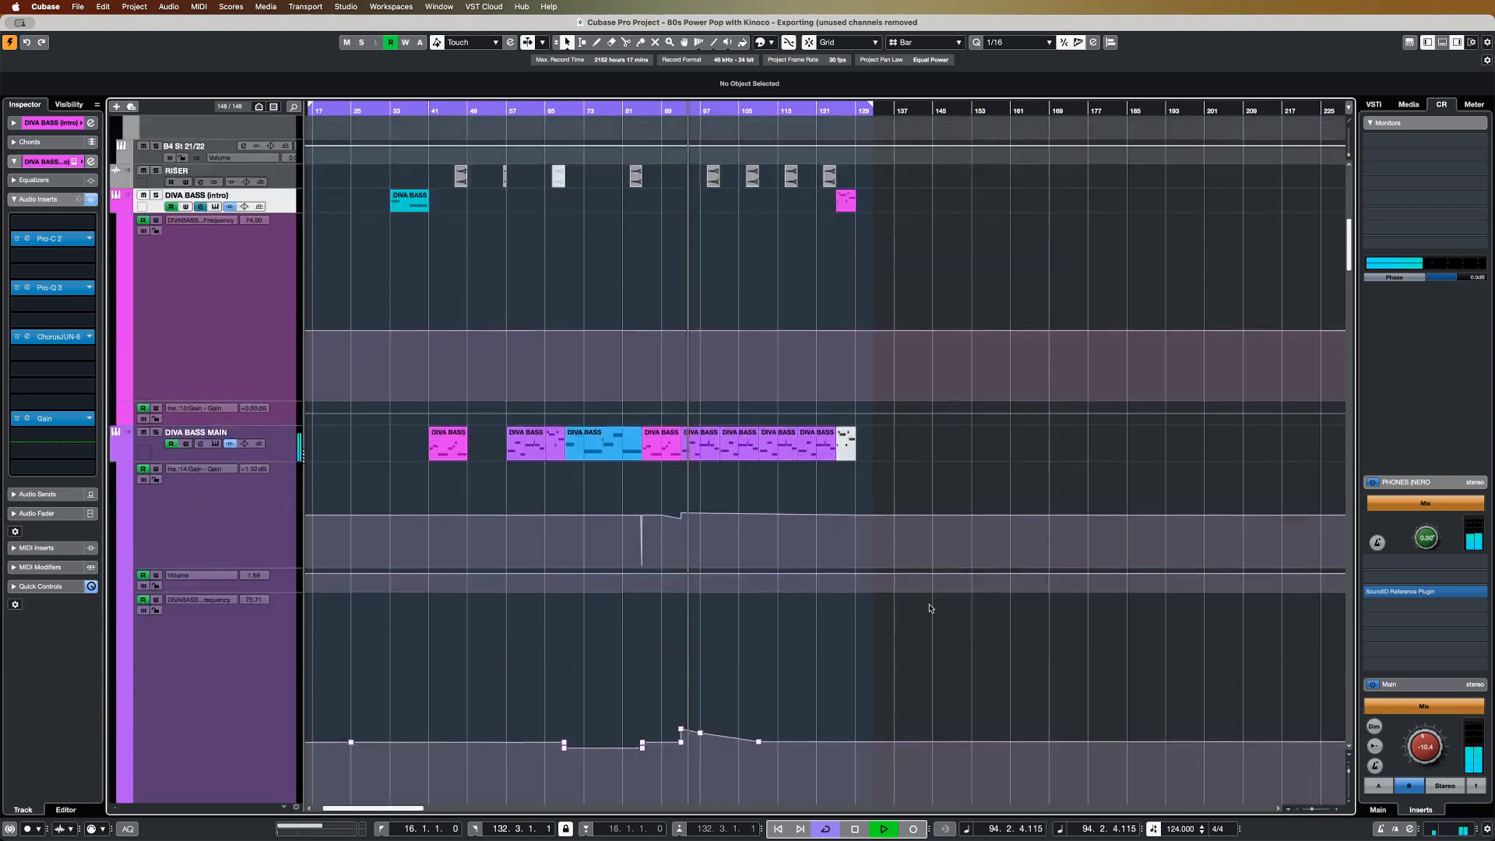
scroll(930, 608, up, 20)
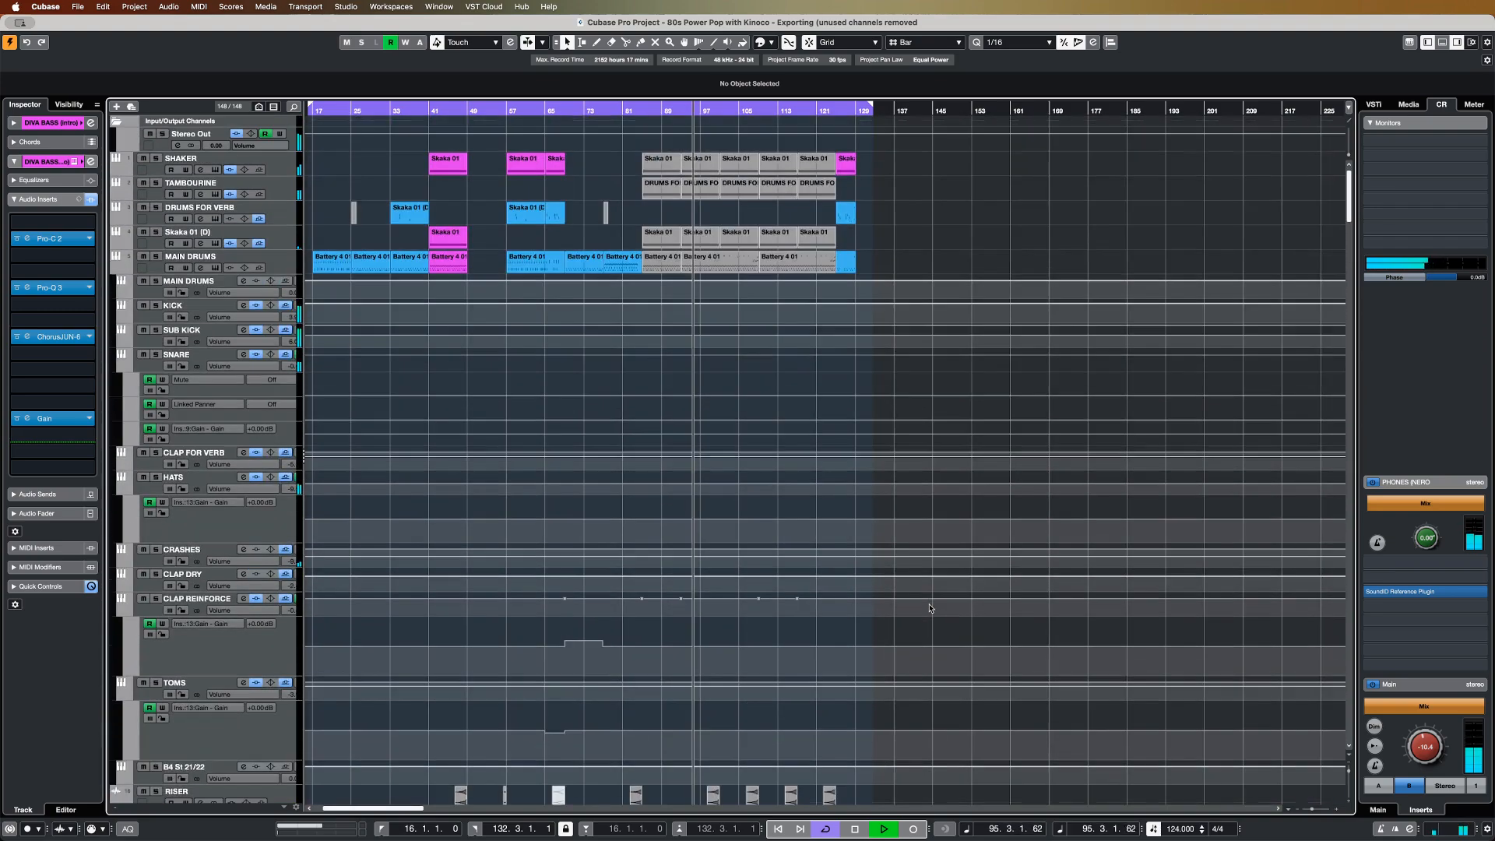
scroll(929, 608, down, 20)
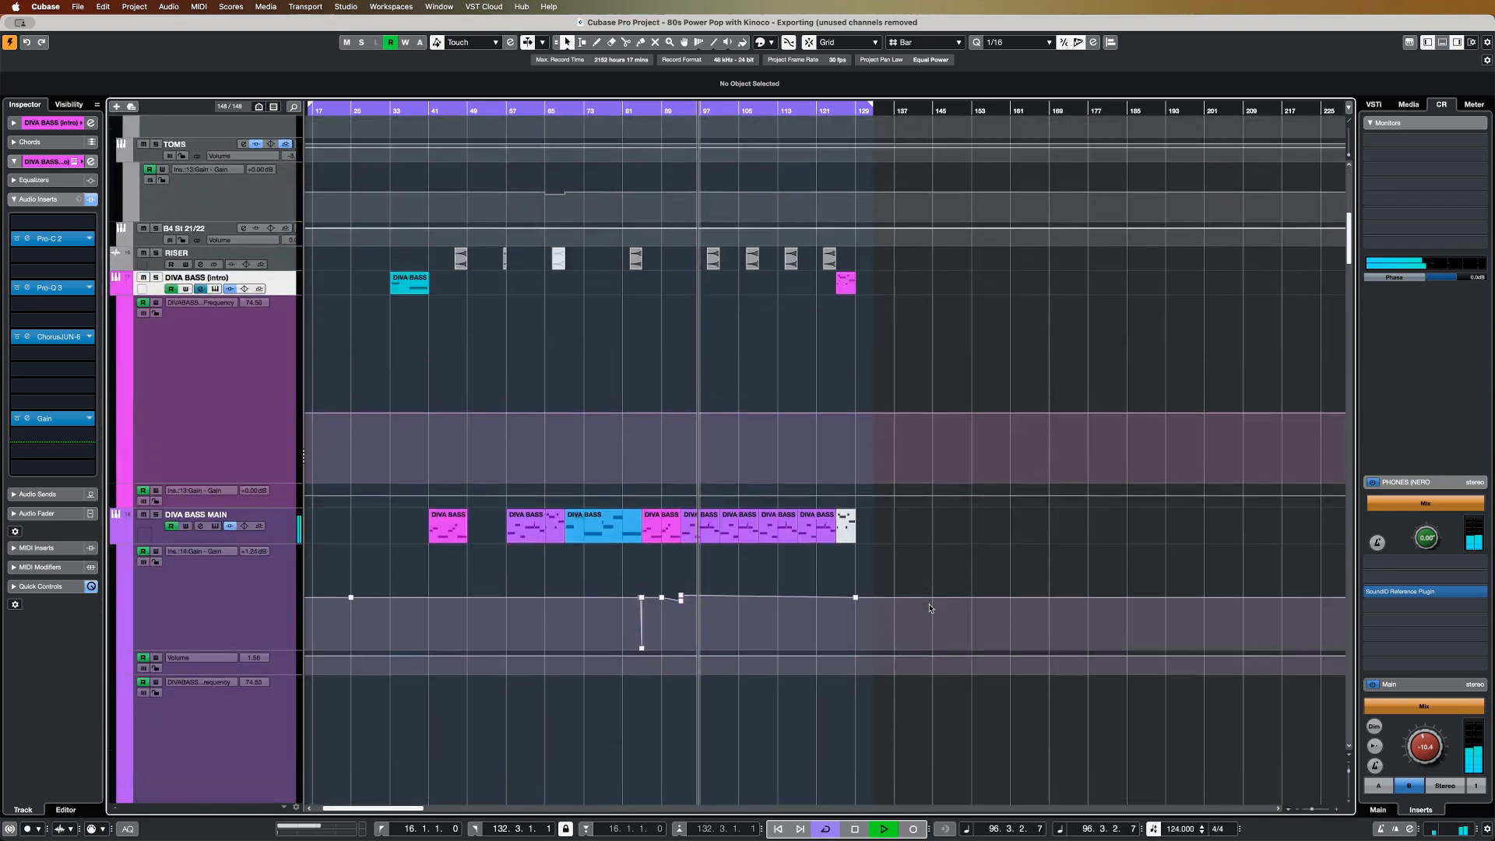
scroll(930, 608, down, 15)
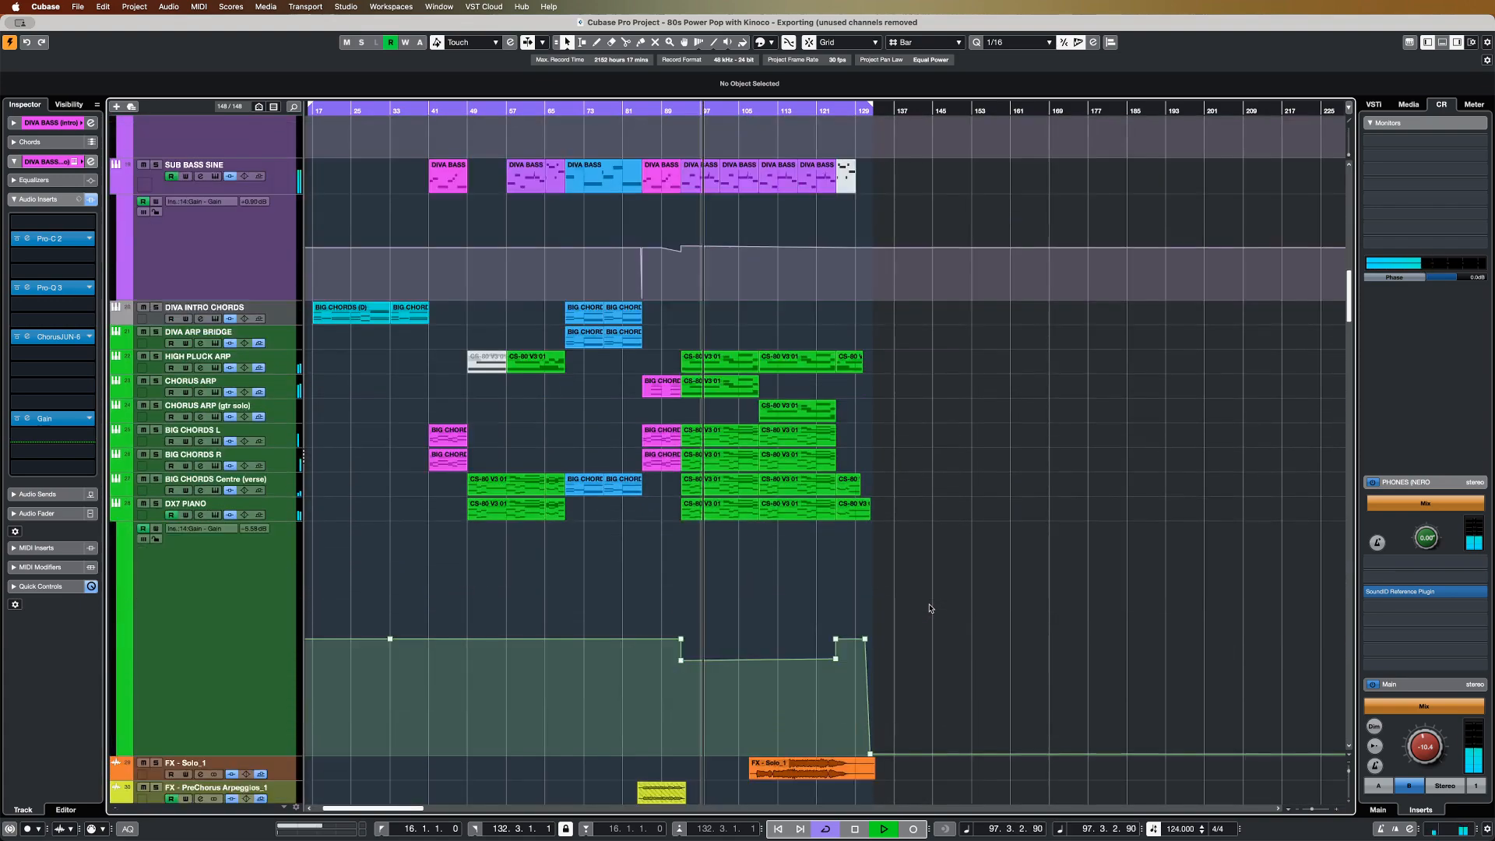
scroll(930, 608, down, 8)
key(space)
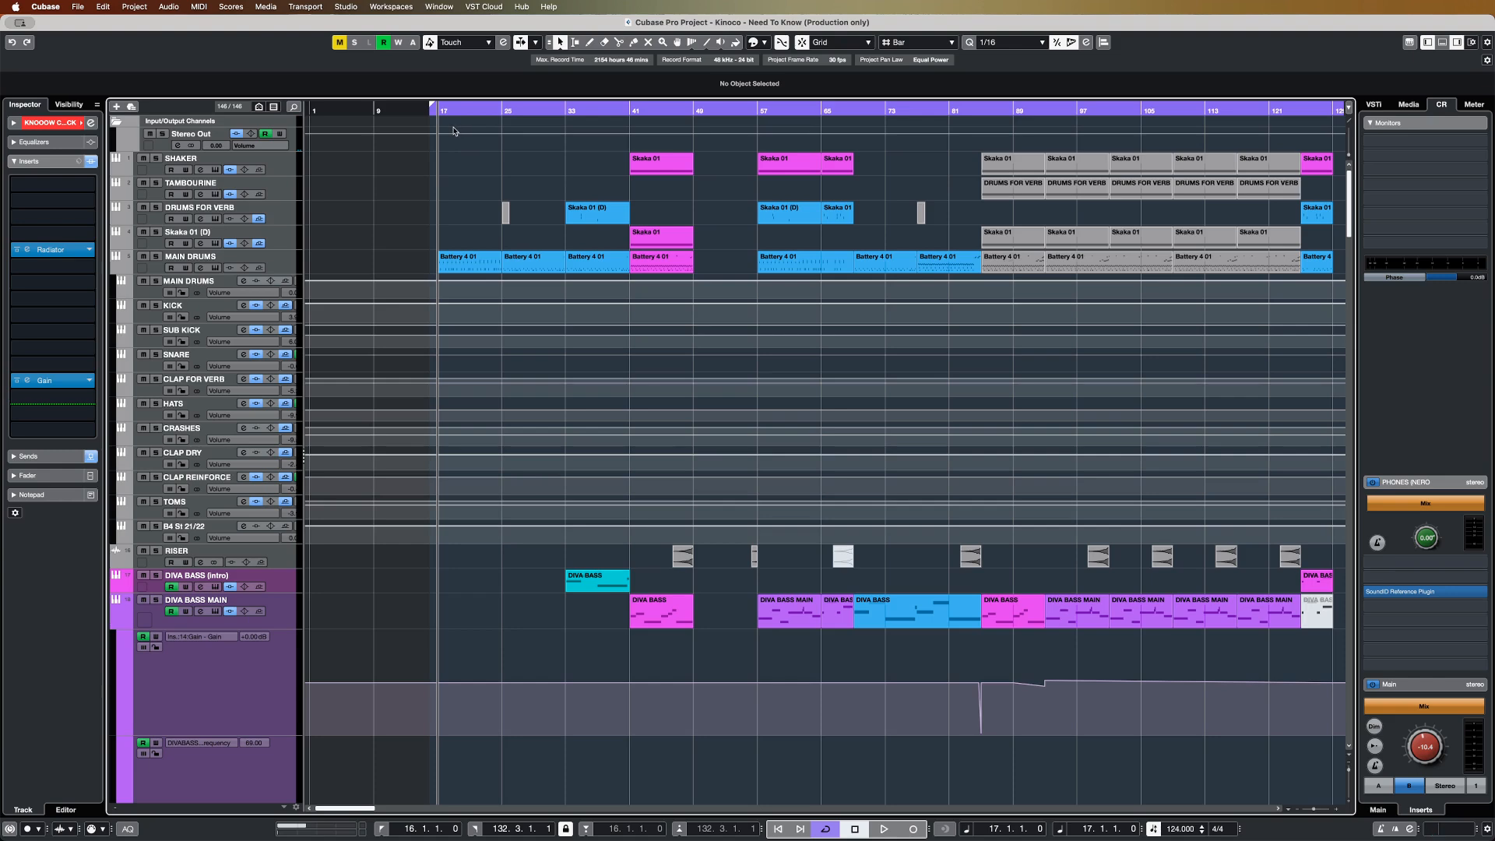
- Play the Need To Know production project from bar 17 to hear the intro drums, and stop playback
key(space)
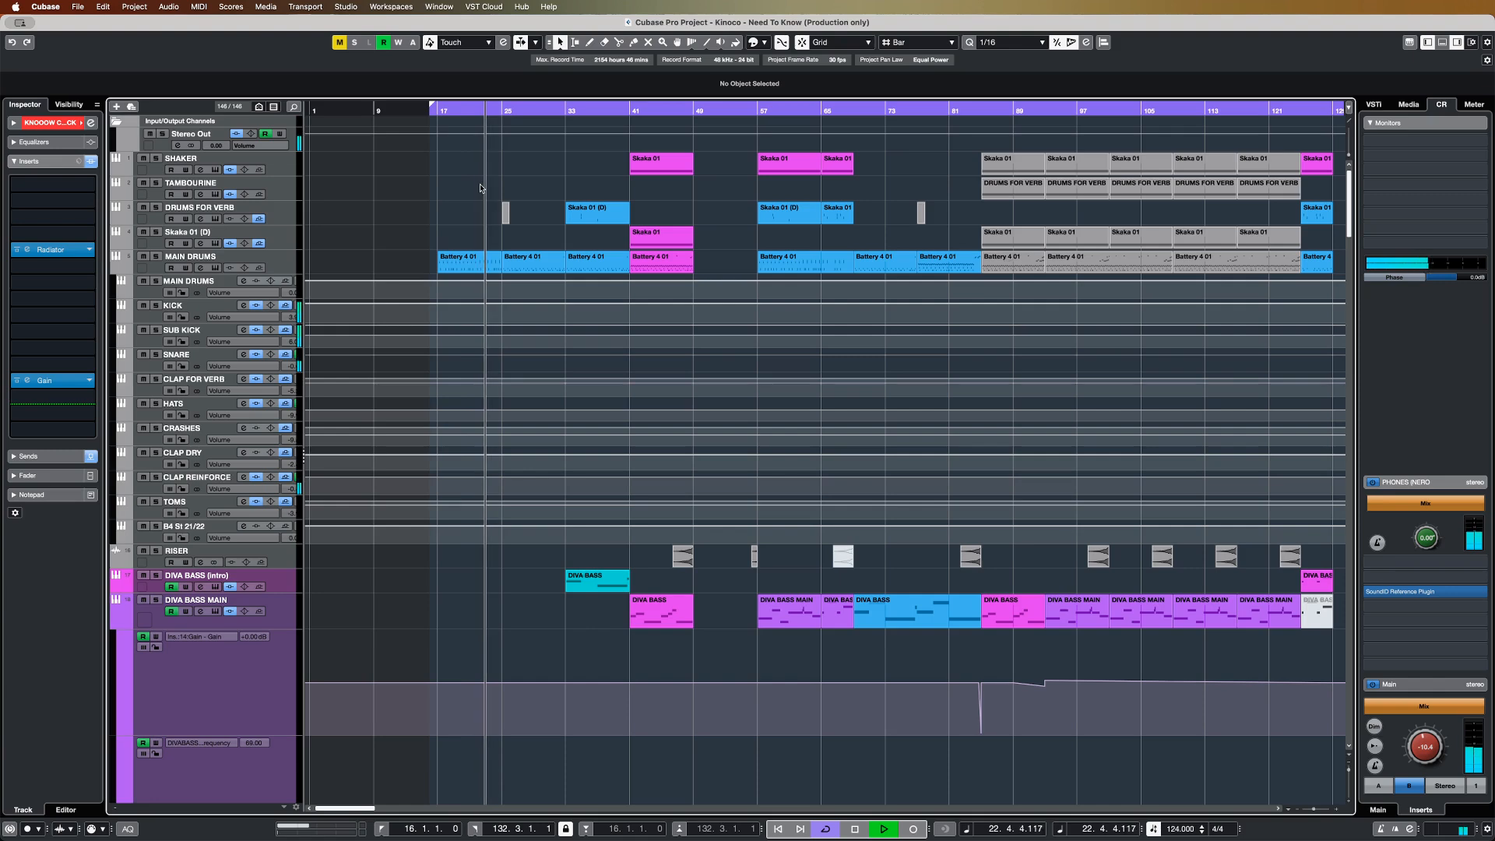
key(space)
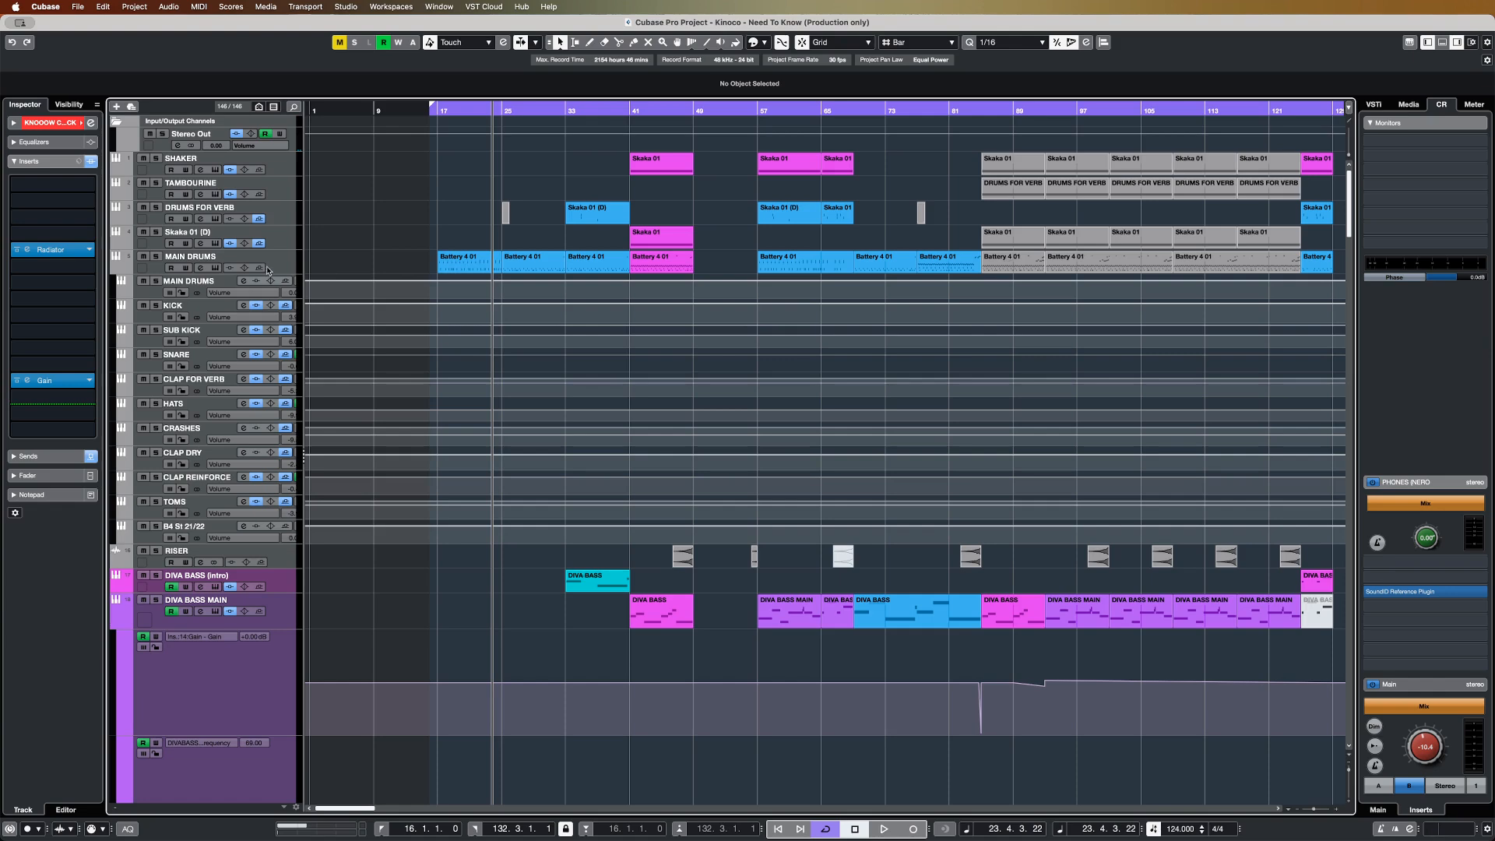
- Open the MAIN DRUMS Battery instrument and audition the 707X and 808 kicks, the 707X snare and the 909 clap
click(218, 268)
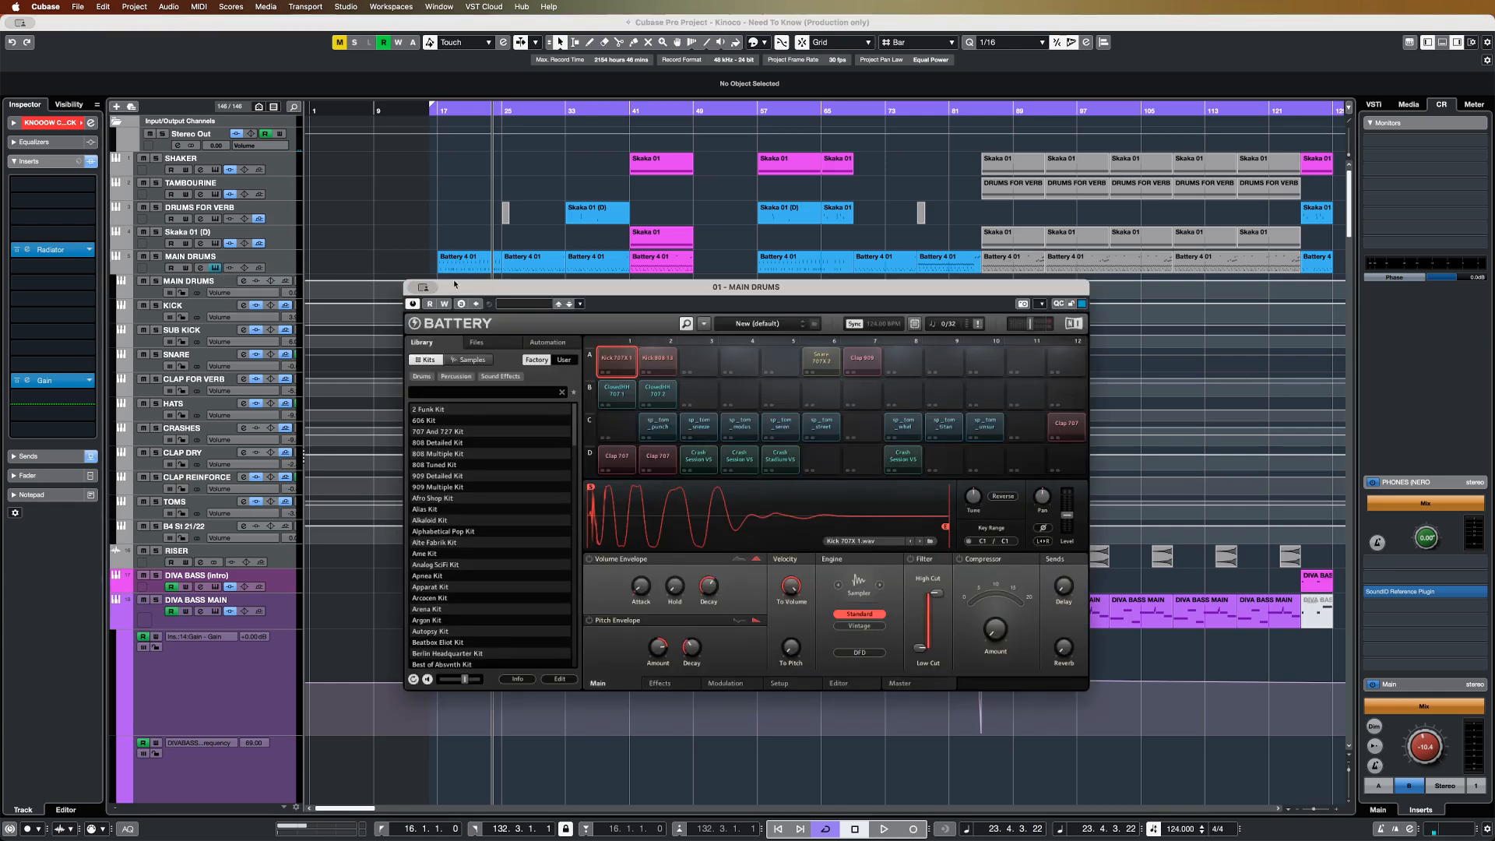
click(619, 366)
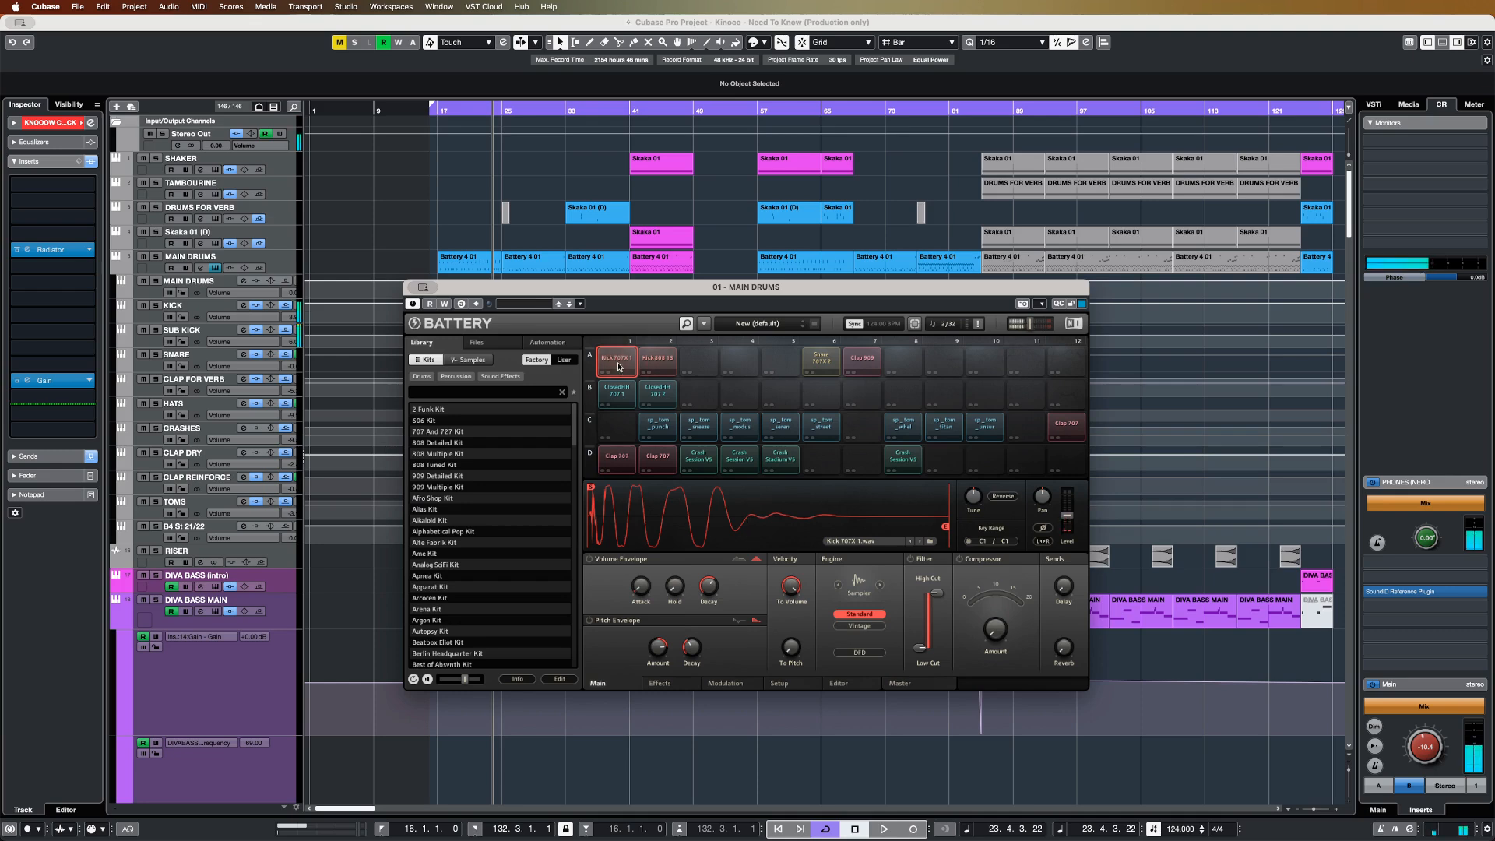
click(619, 366)
click(667, 365)
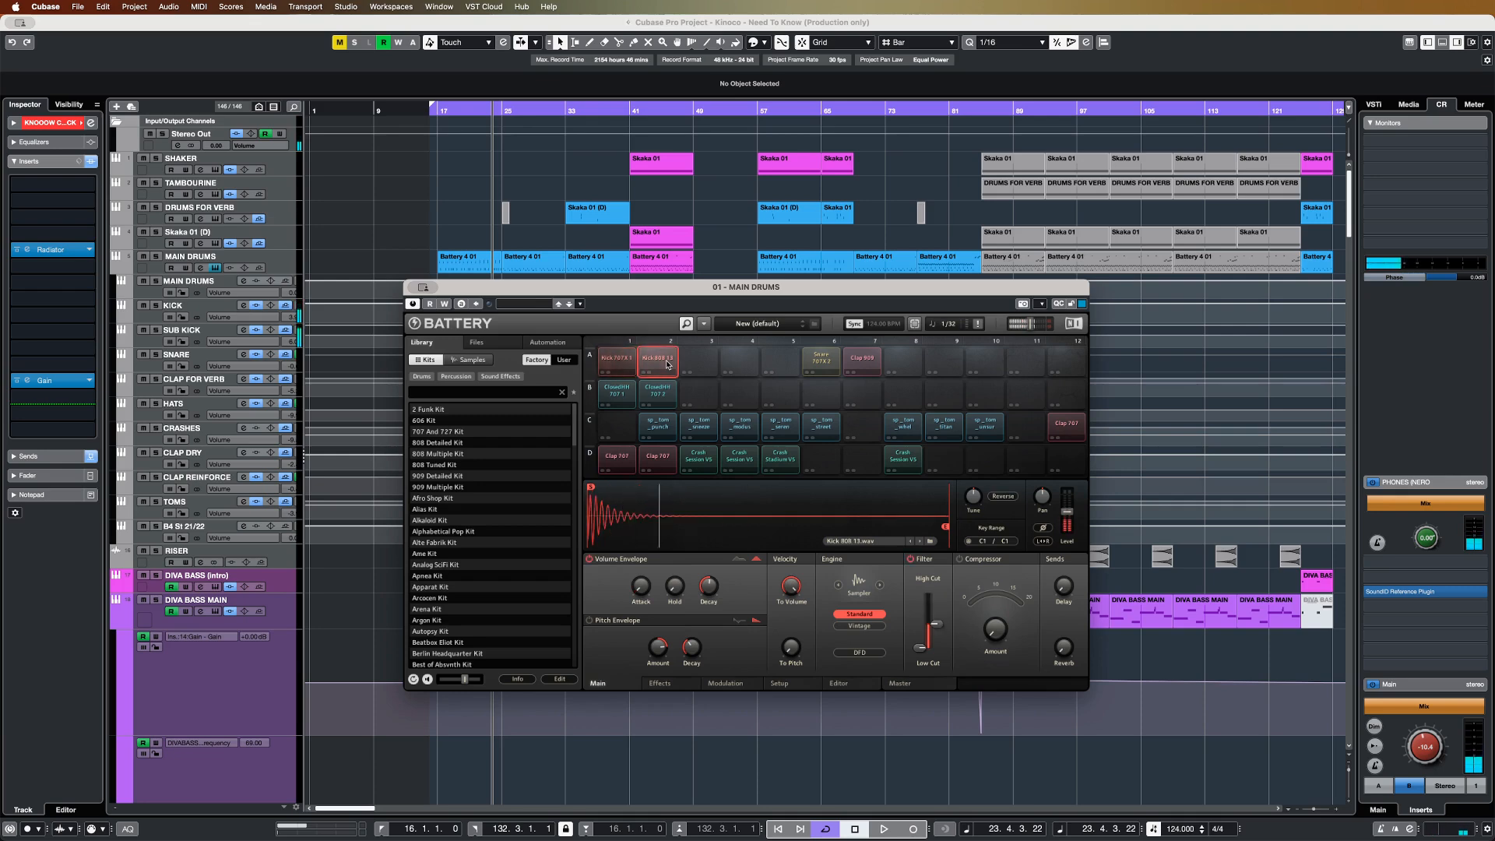
click(822, 363)
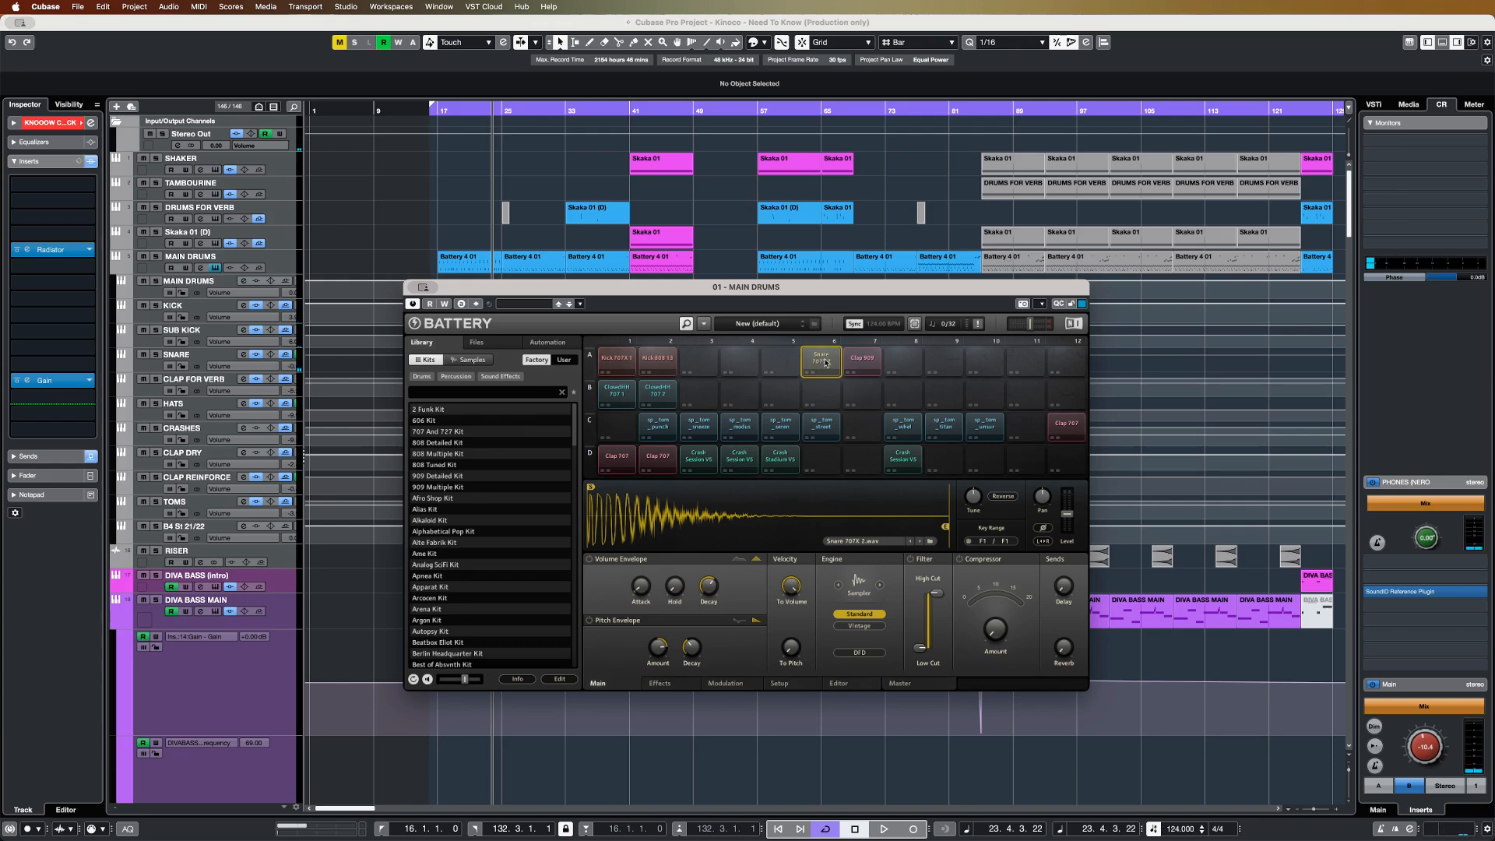
click(865, 362)
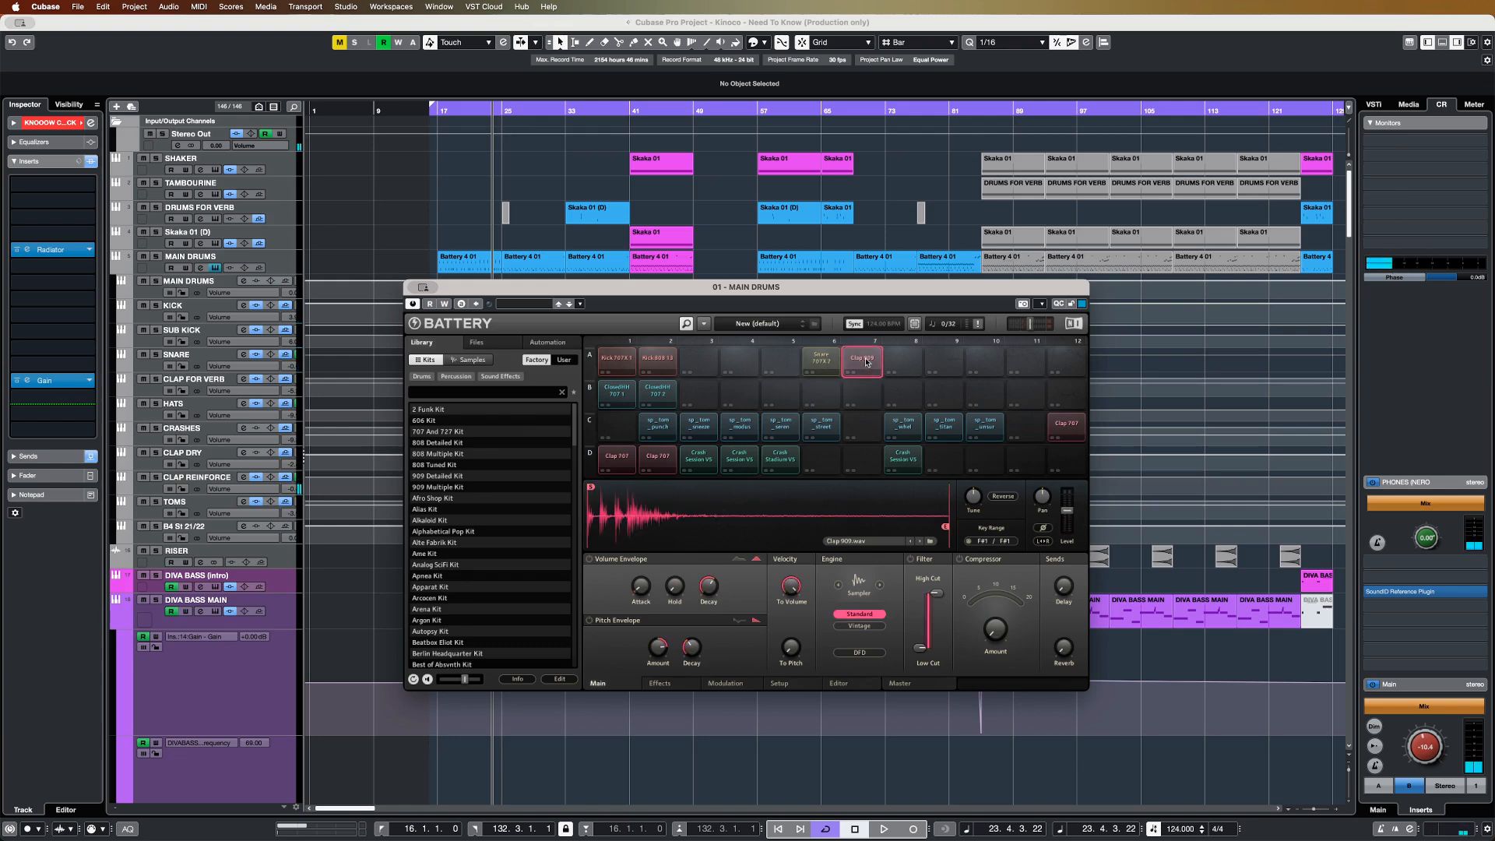
click(822, 363)
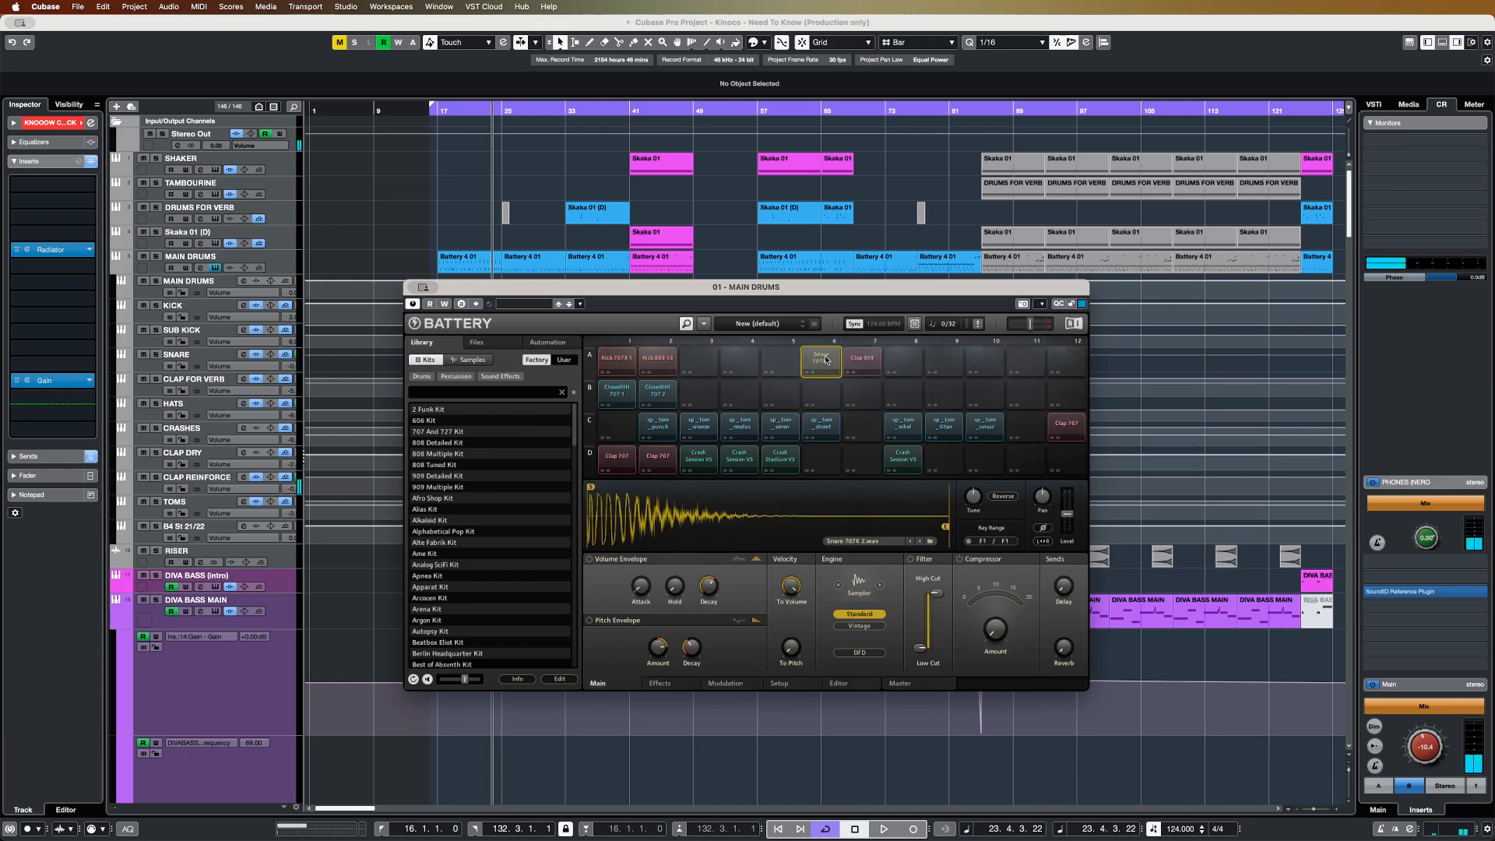
- Audition the two closed 707 hi-hat cells and the two Clap 707 cells in Battery
click(620, 396)
click(654, 395)
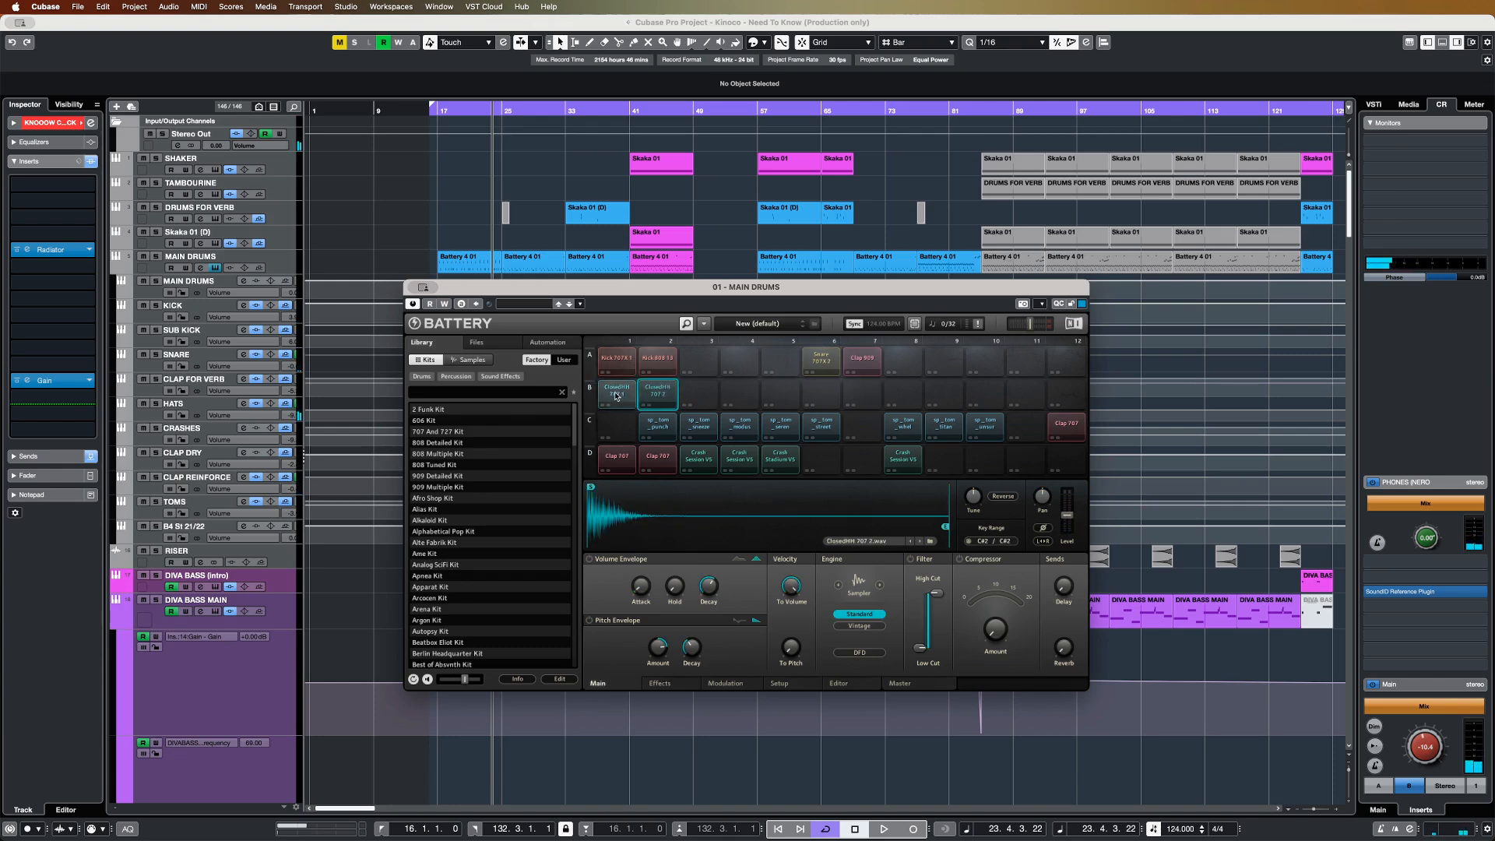
click(617, 460)
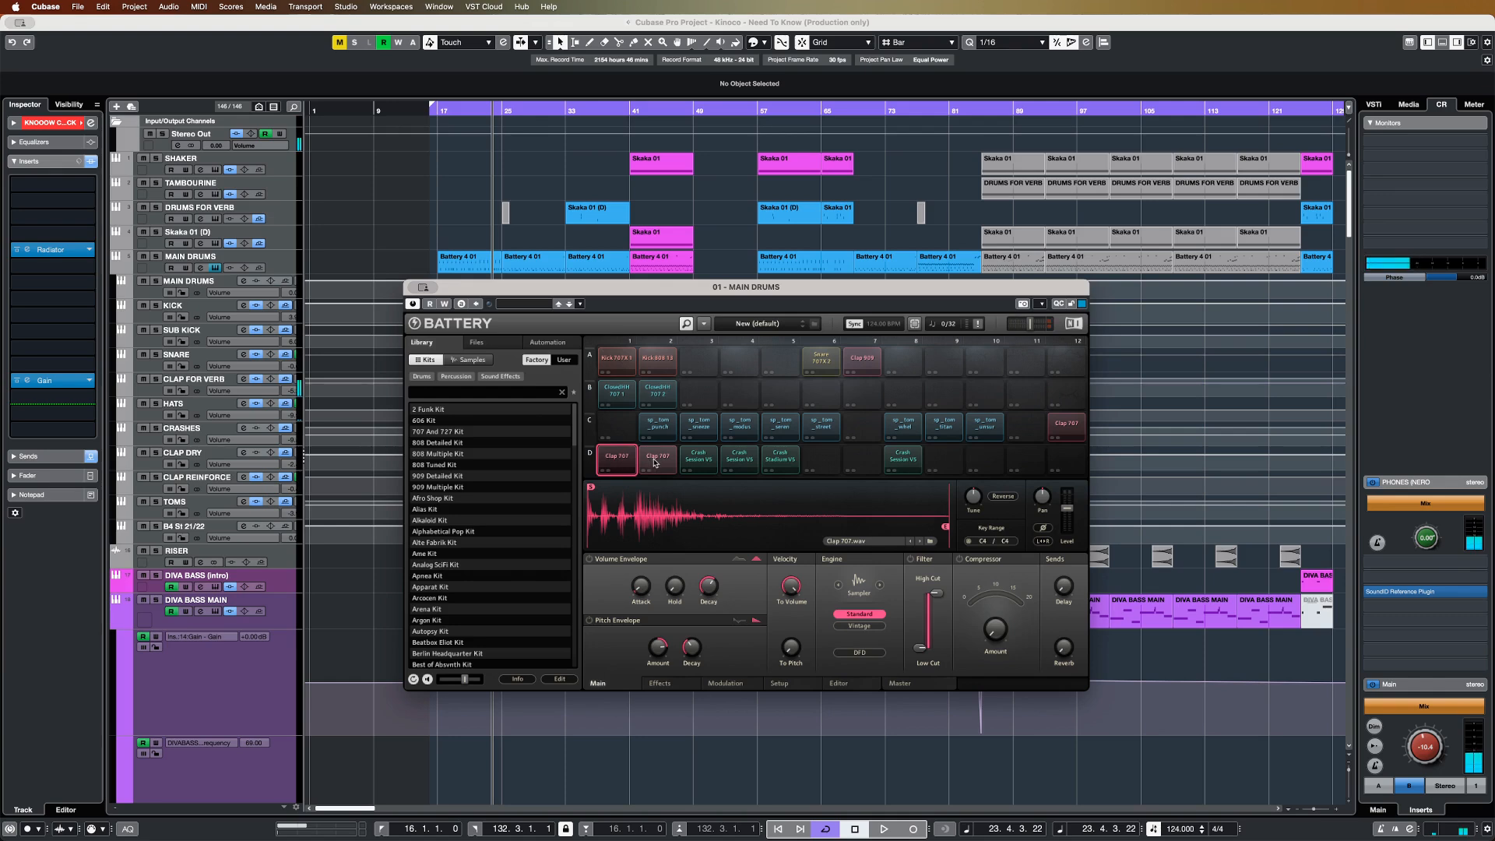
click(657, 459)
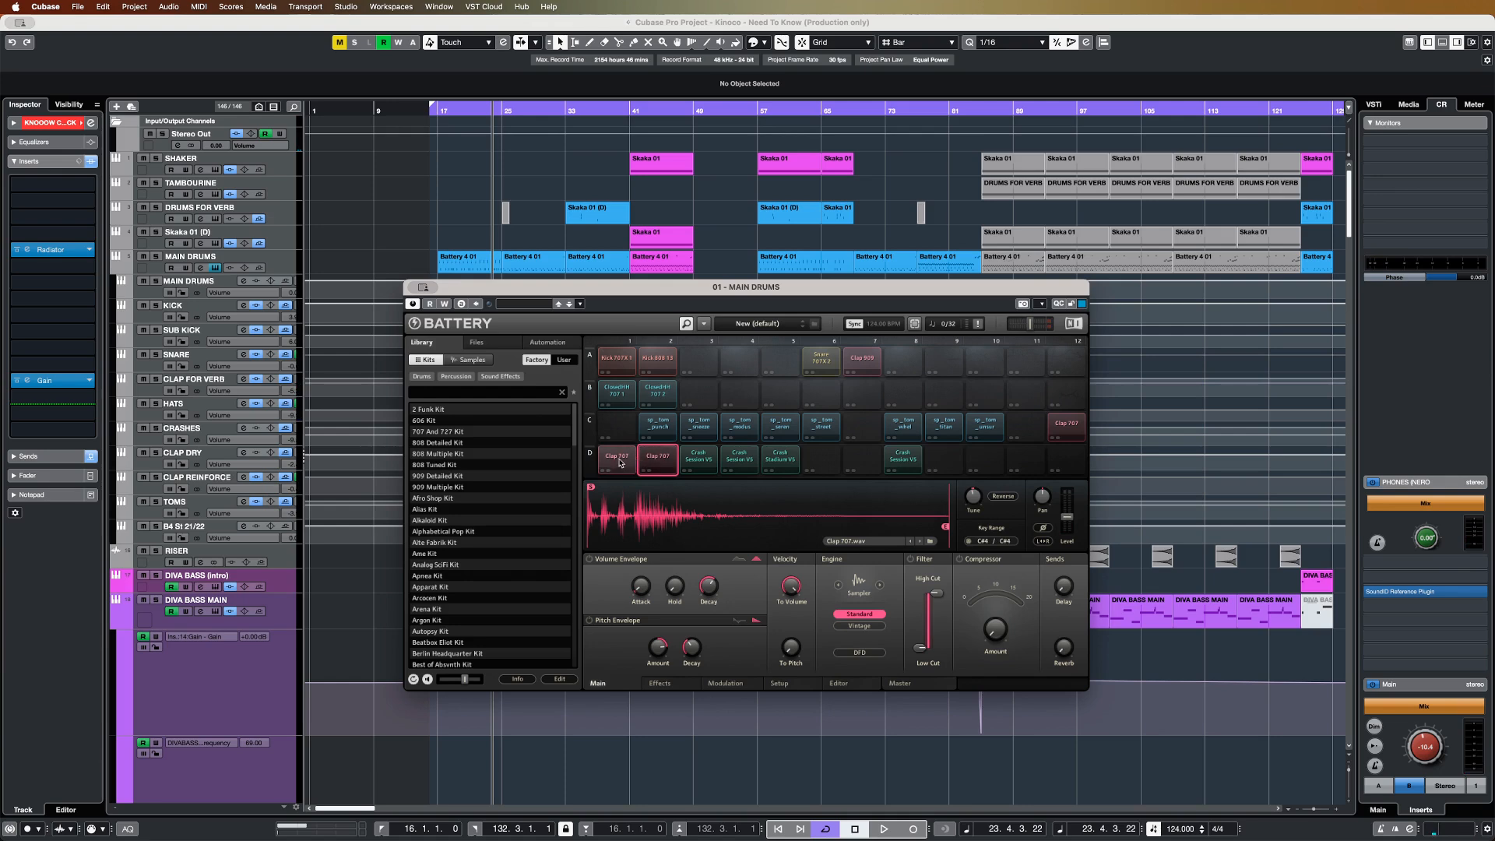
- Audition the Crash Session and Crash Stadium cymbal cells in Battery's row D
click(698, 459)
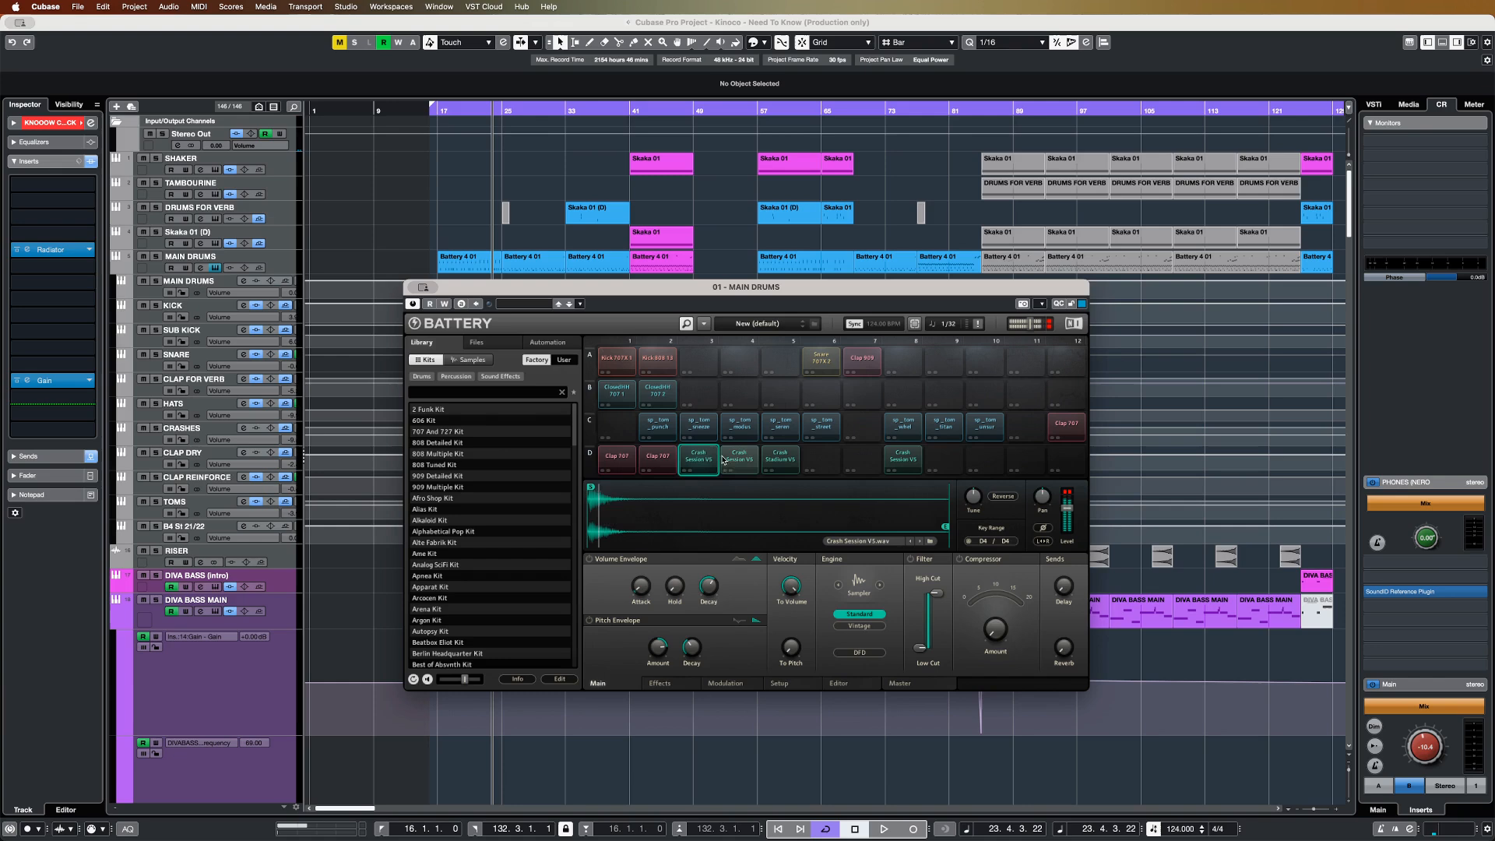
click(739, 460)
click(779, 459)
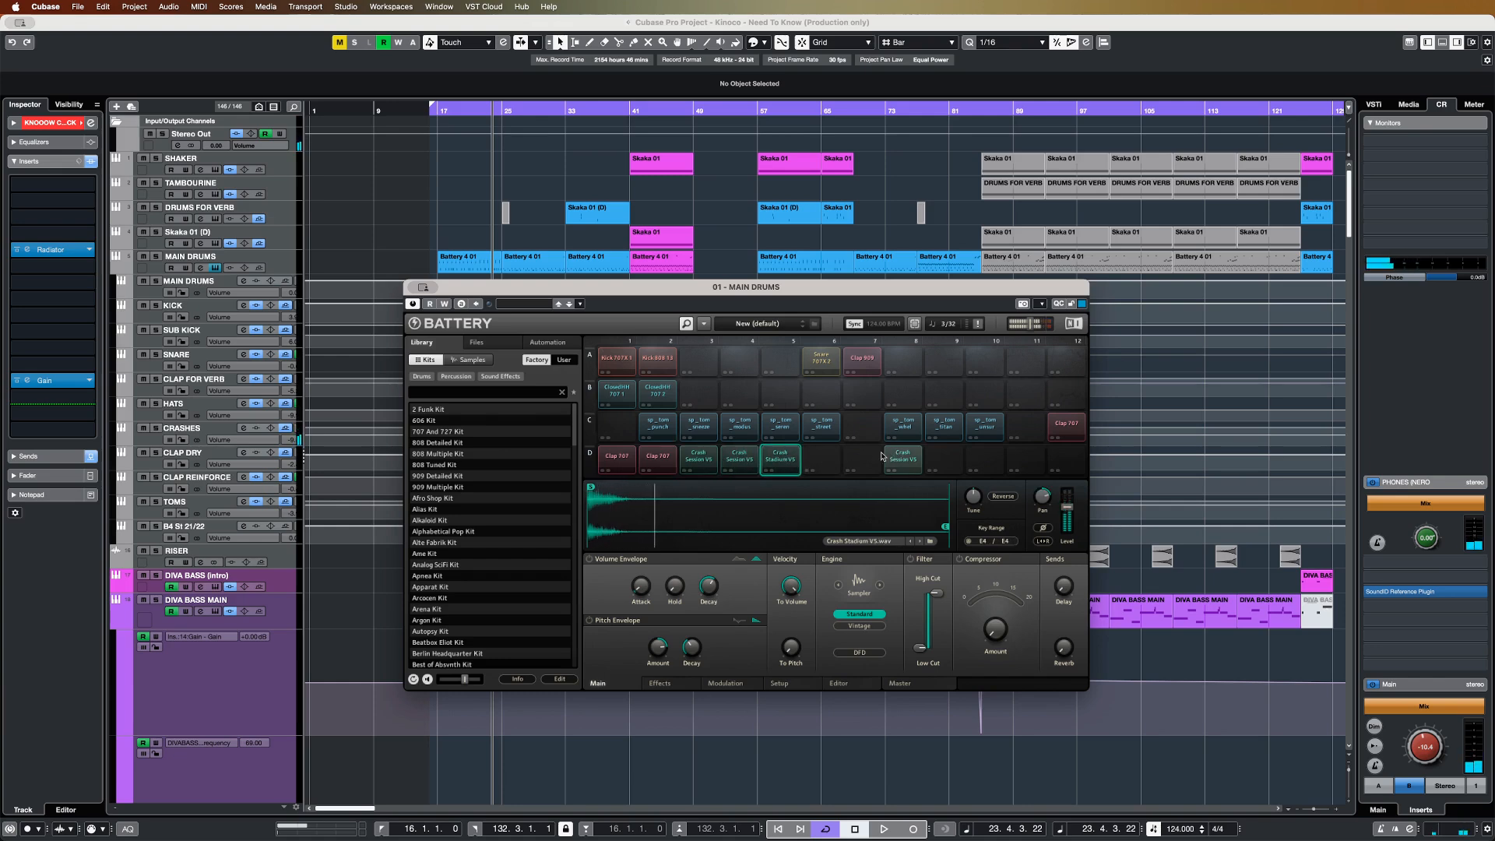
click(697, 462)
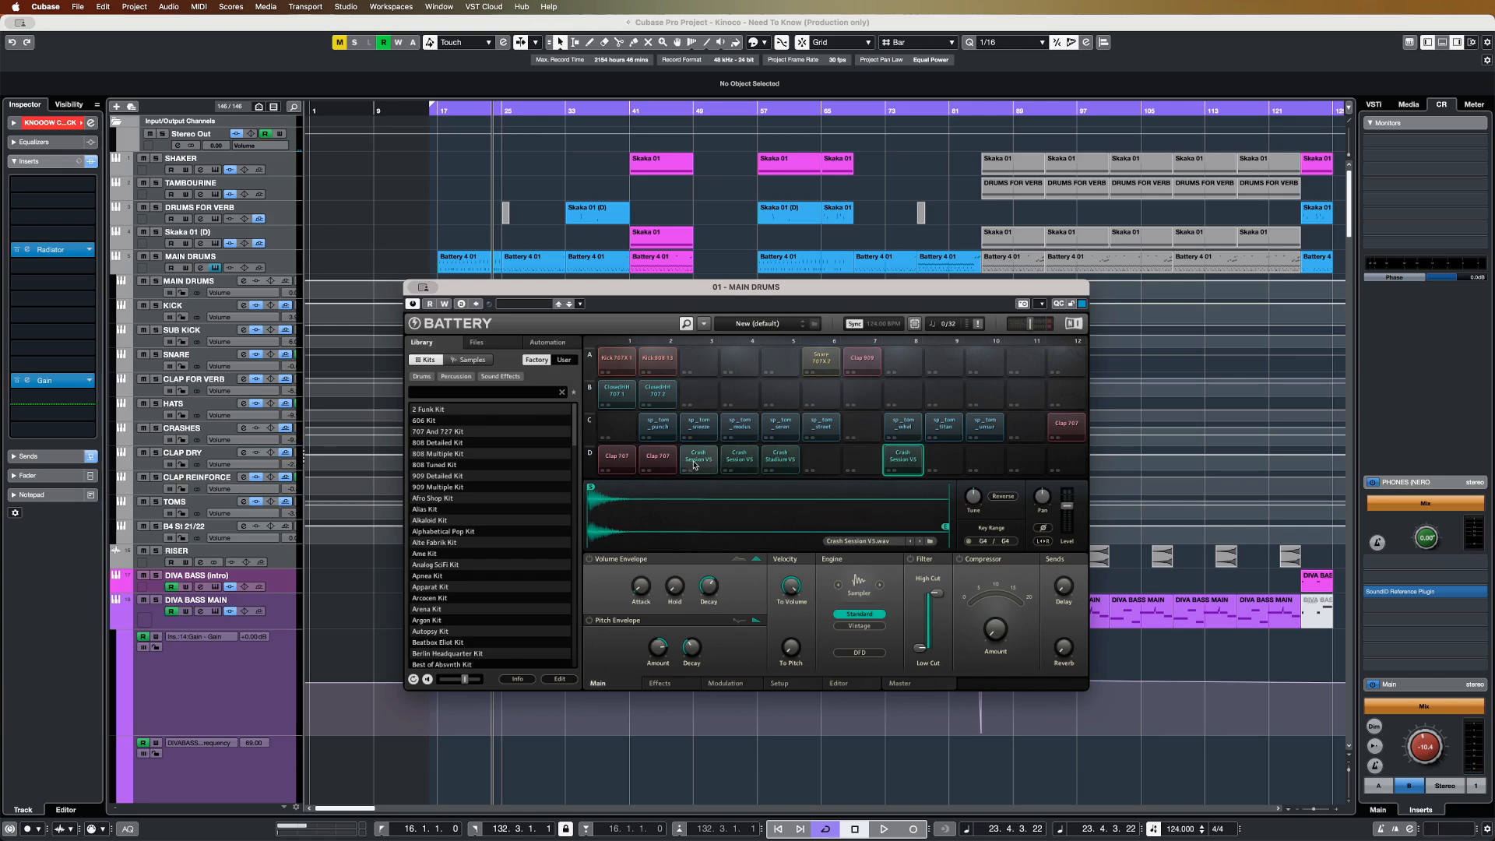
click(695, 465)
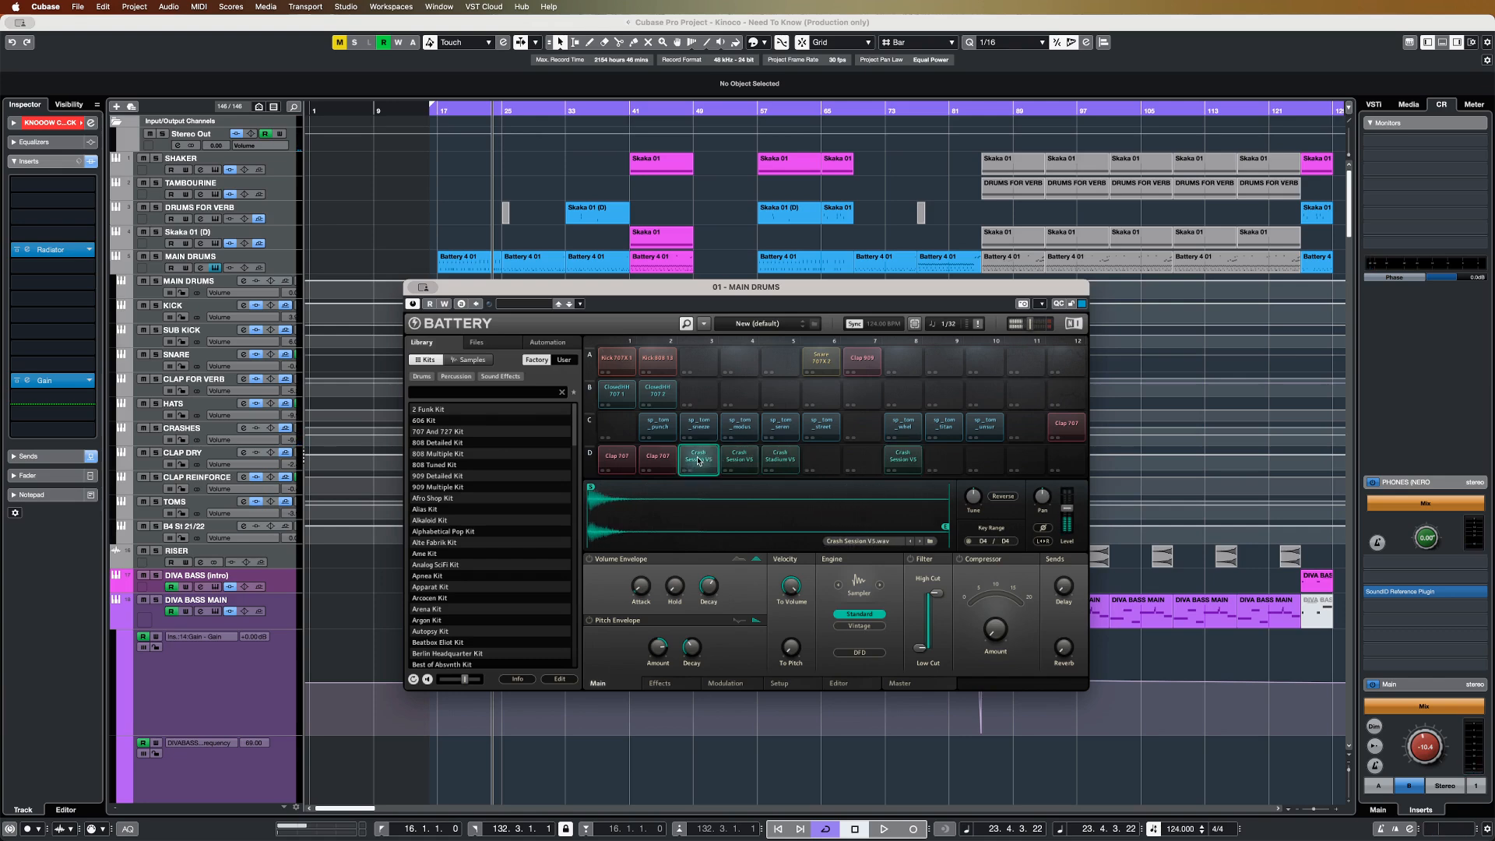
click(746, 463)
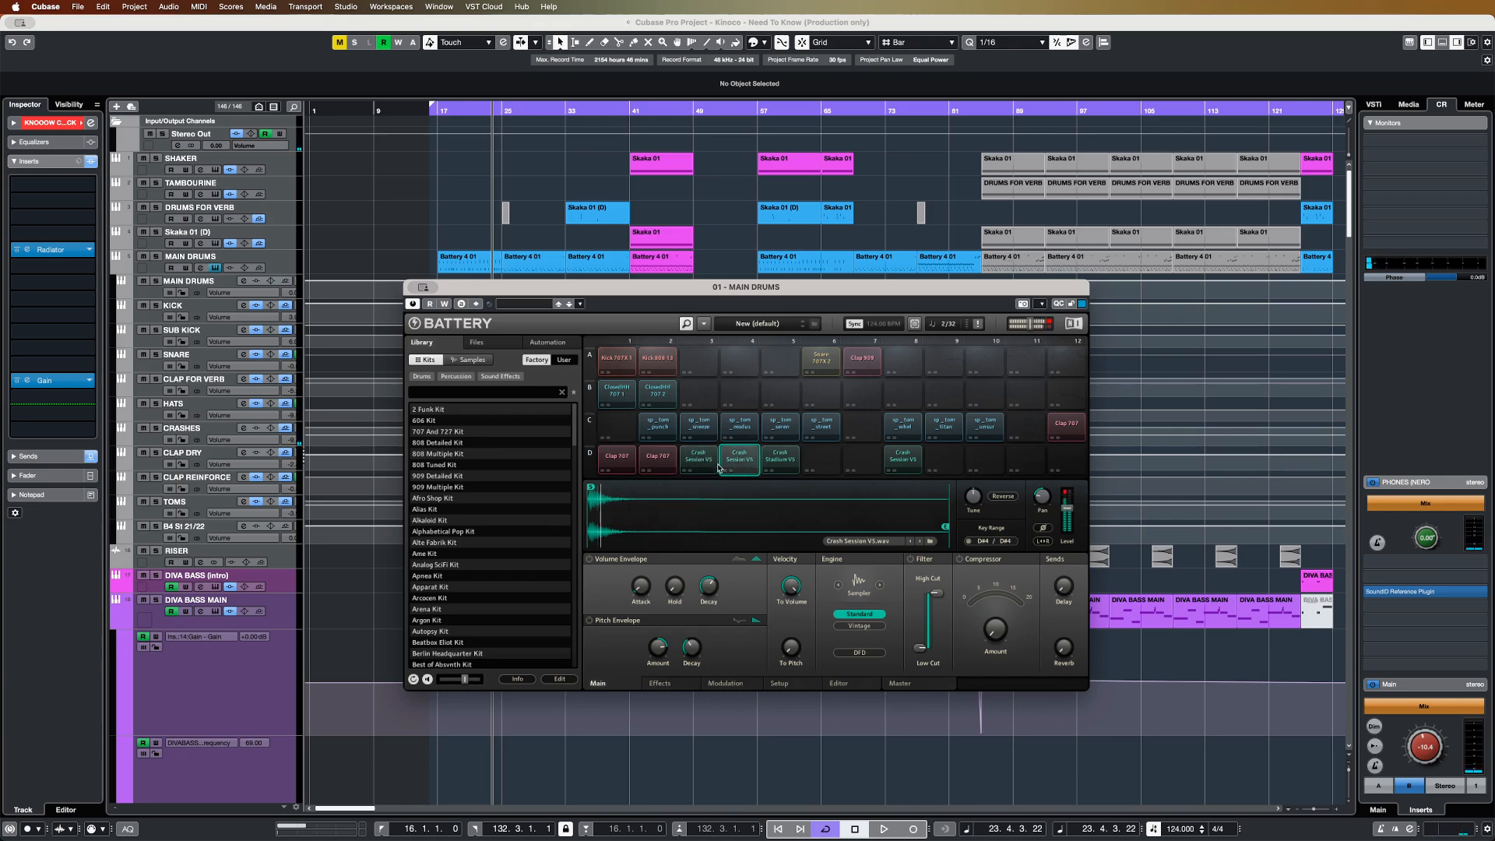
click(791, 461)
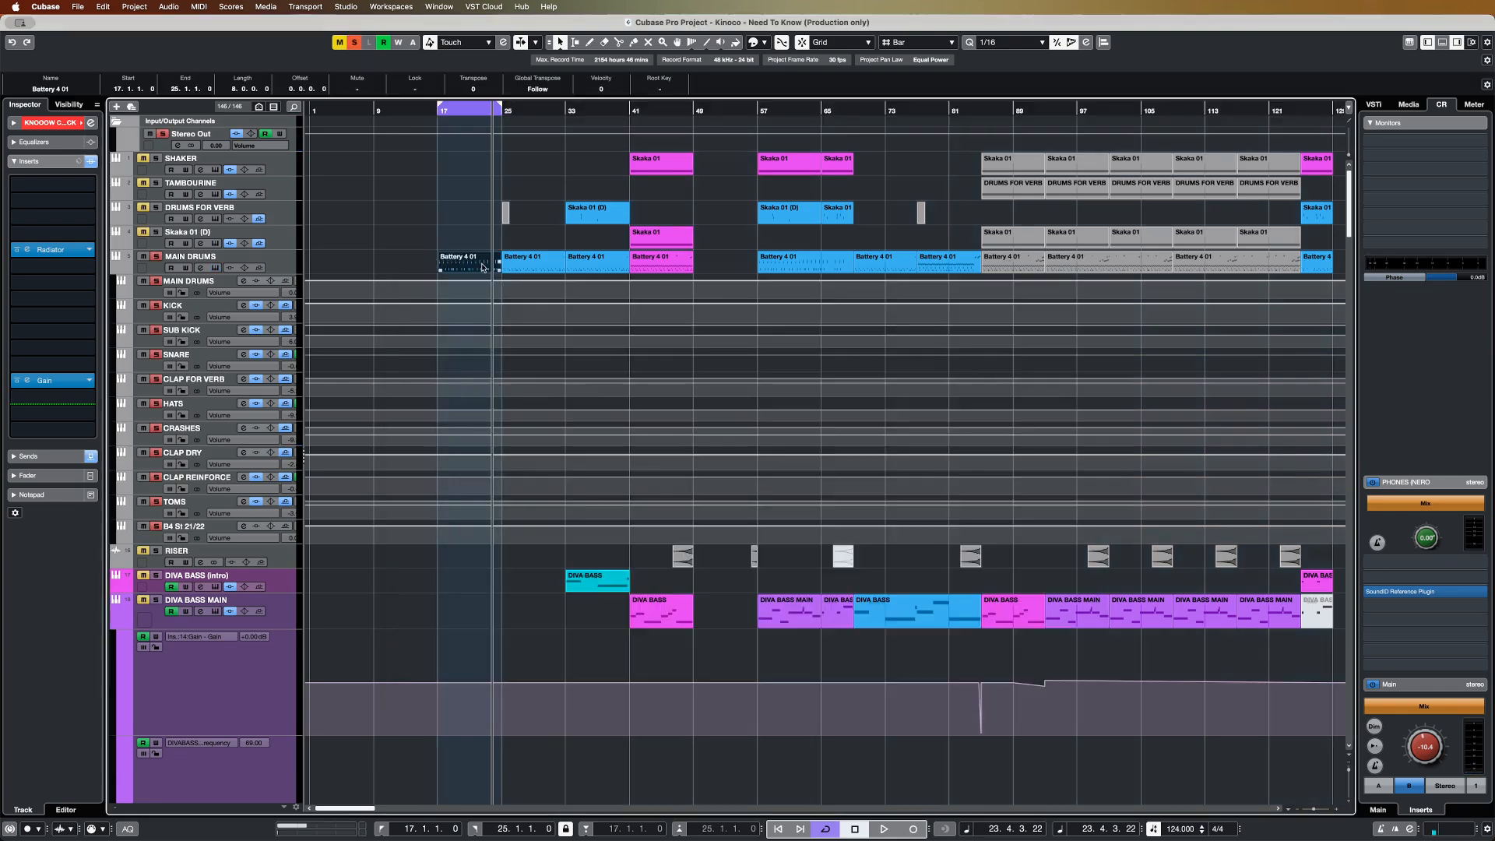
- Open the first MAIN DRUMS part in the Key Editor, play its pattern from just before bar 17, and close the editor
double_click(482, 267)
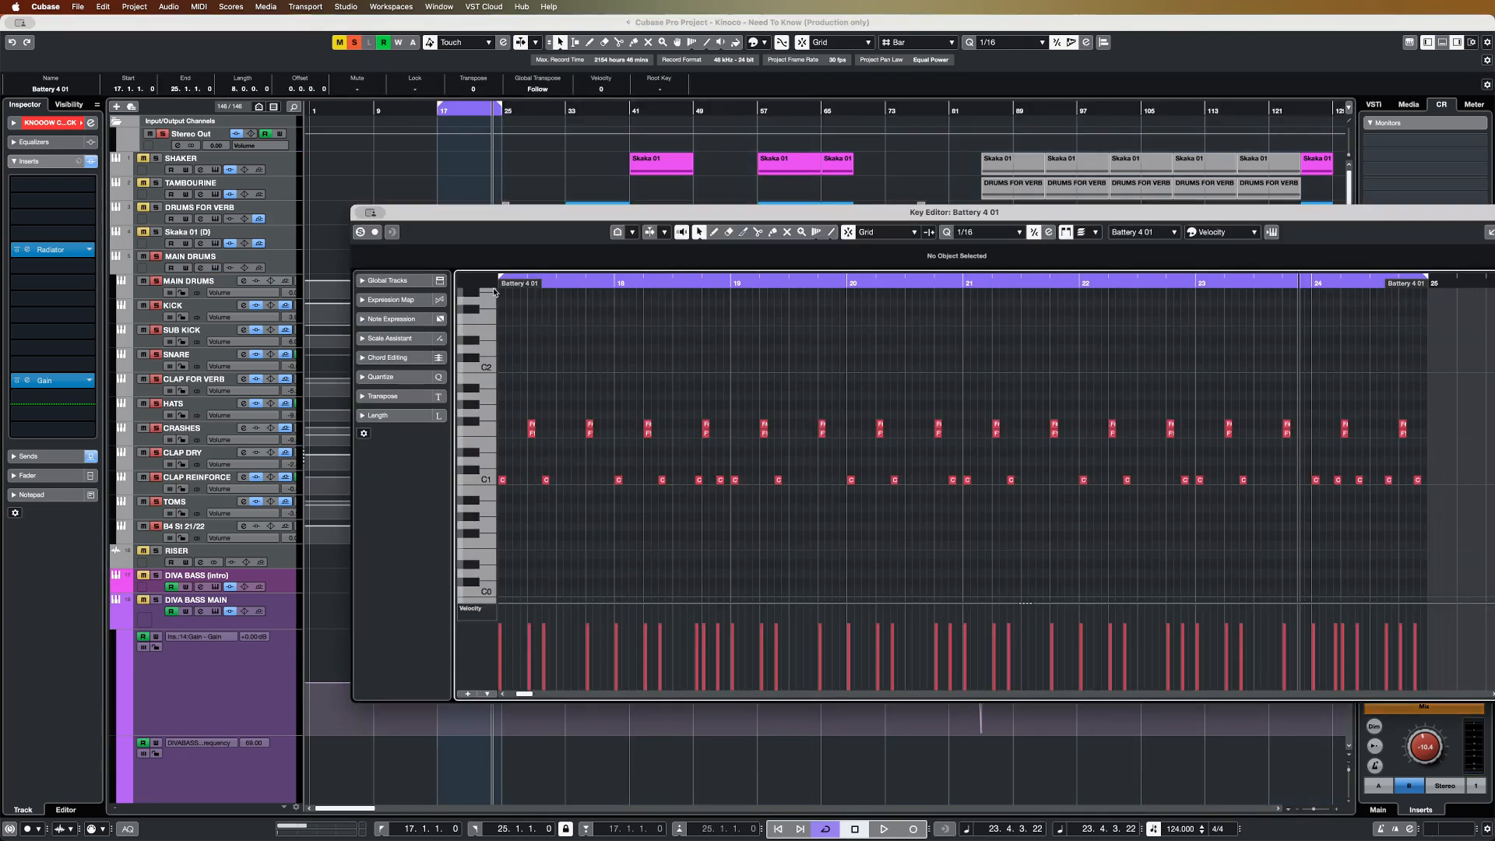
click(499, 282)
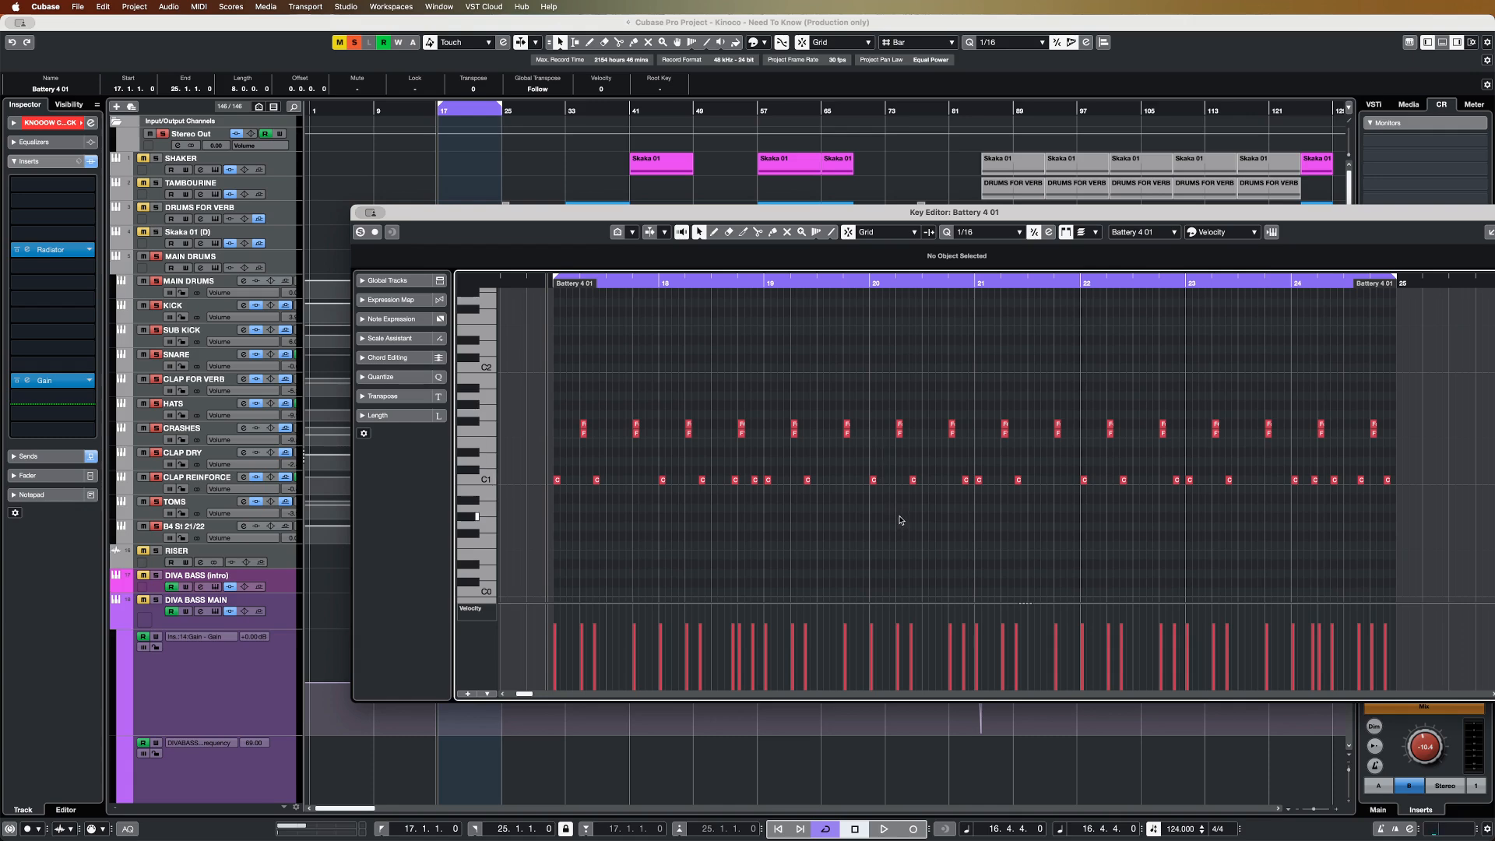
key(space)
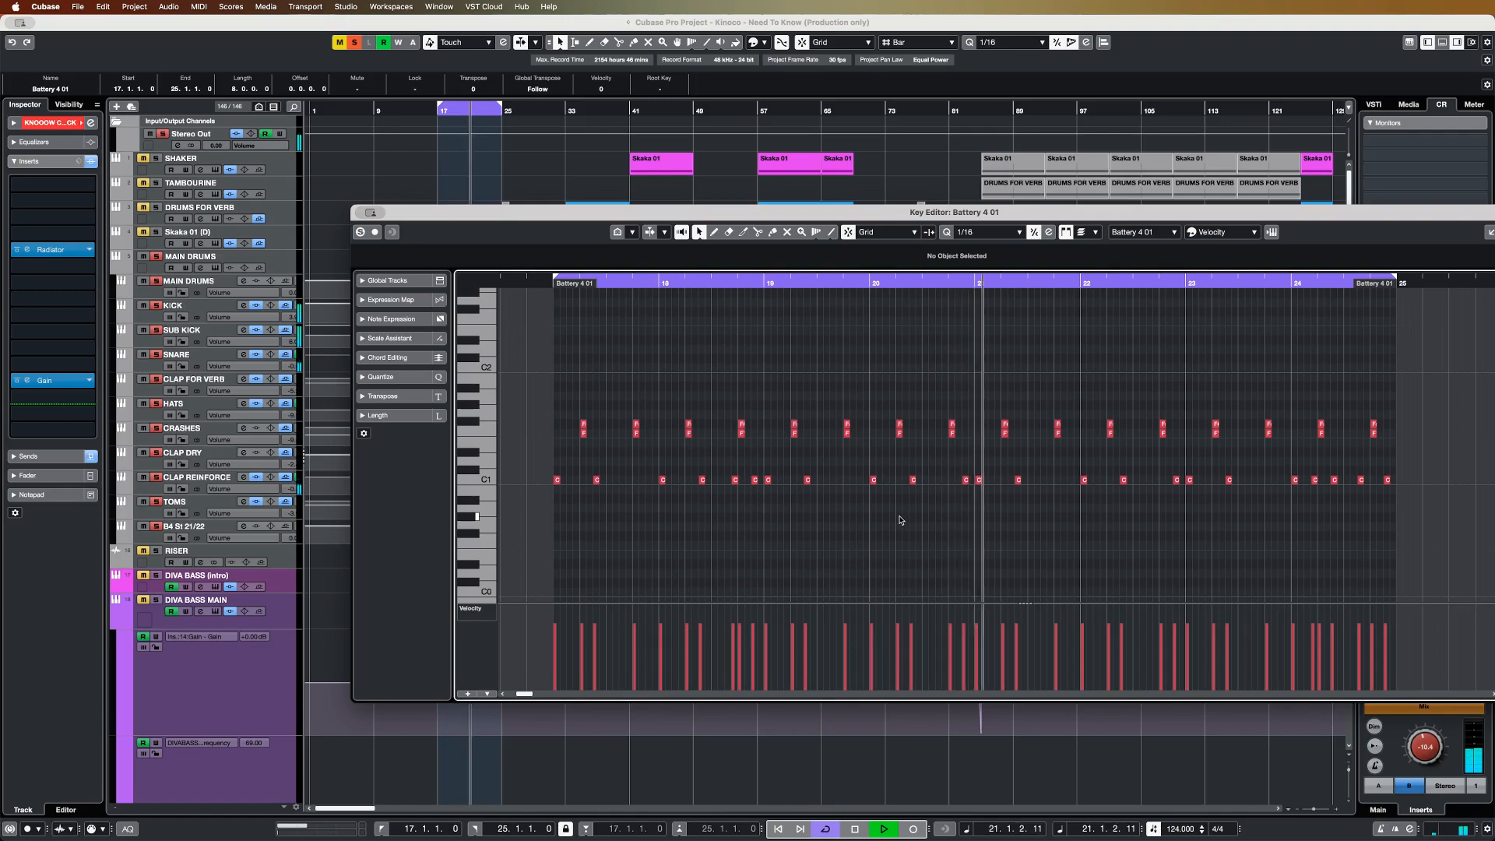
key(space)
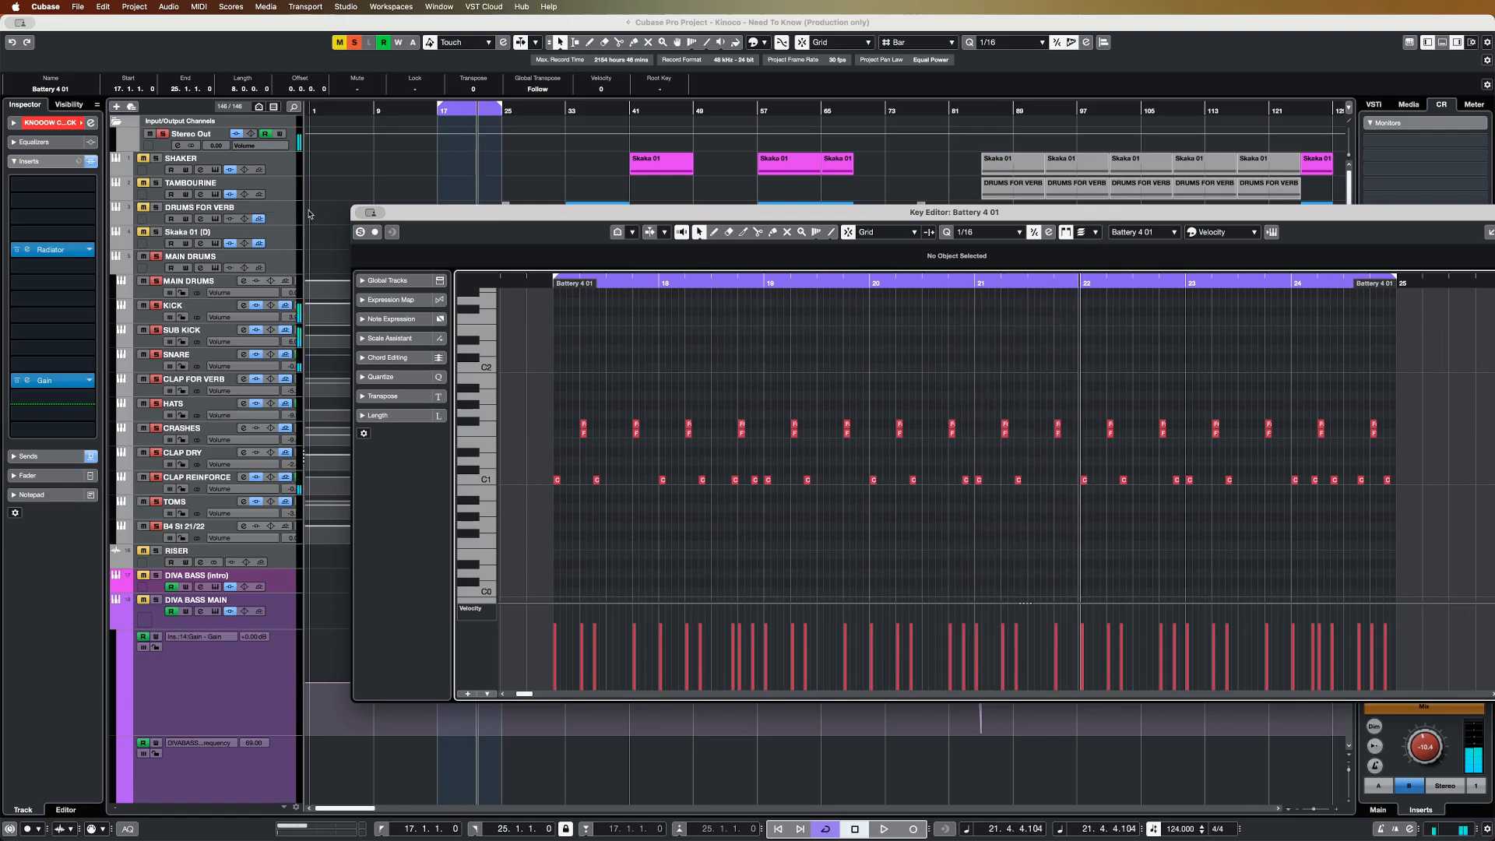
key(super+w)
- Examine the UAD AMS RMX16 reverb inserted on the SNARE SHORT VERB FX channel, and close its window
scroll(414, 520, down, 20)
scroll(396, 551, down, 3)
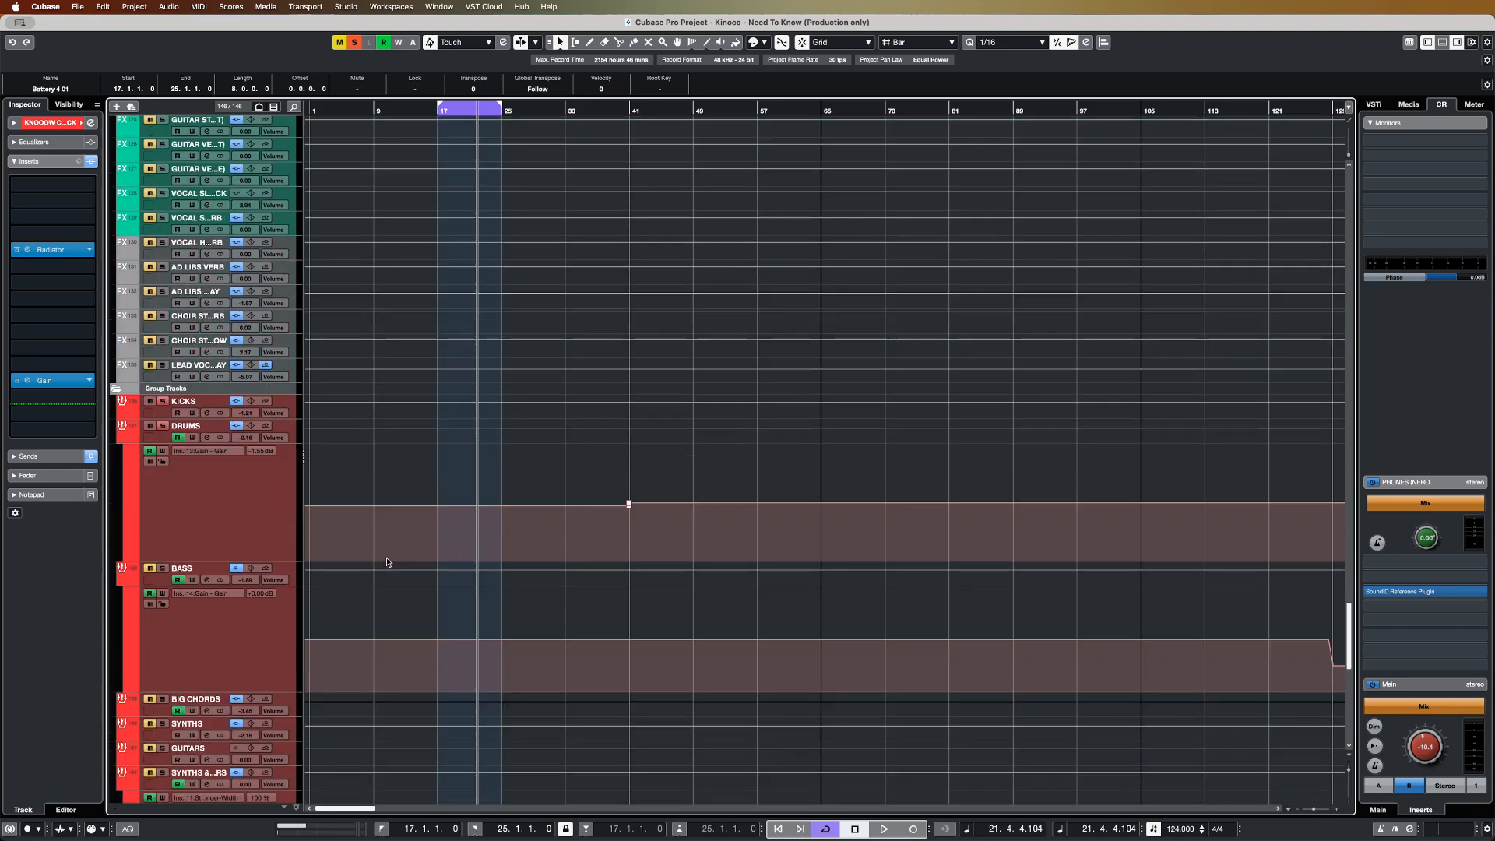
scroll(628, 503, up, 20)
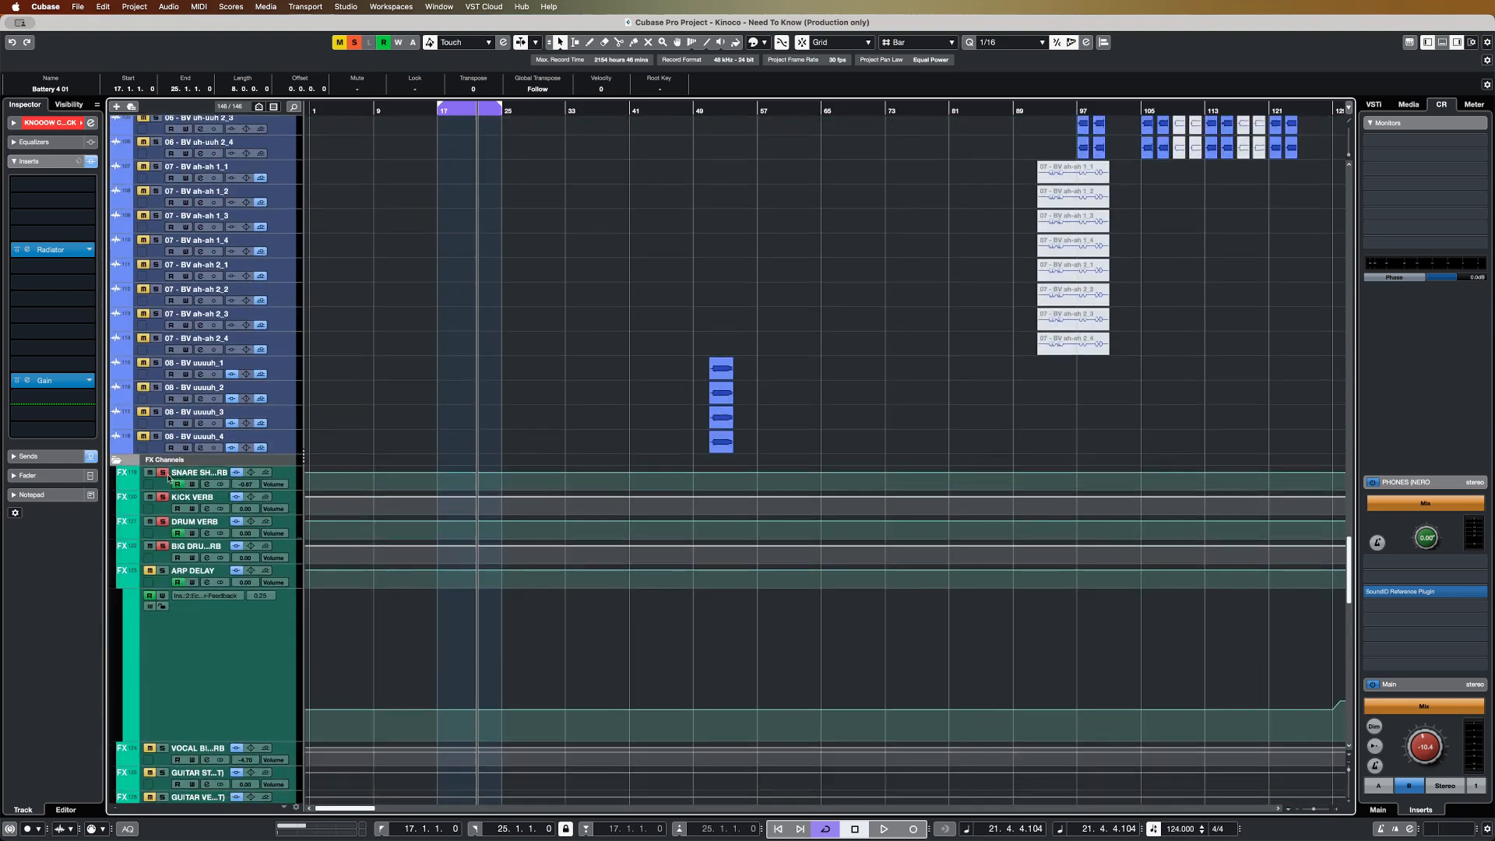
click(196, 477)
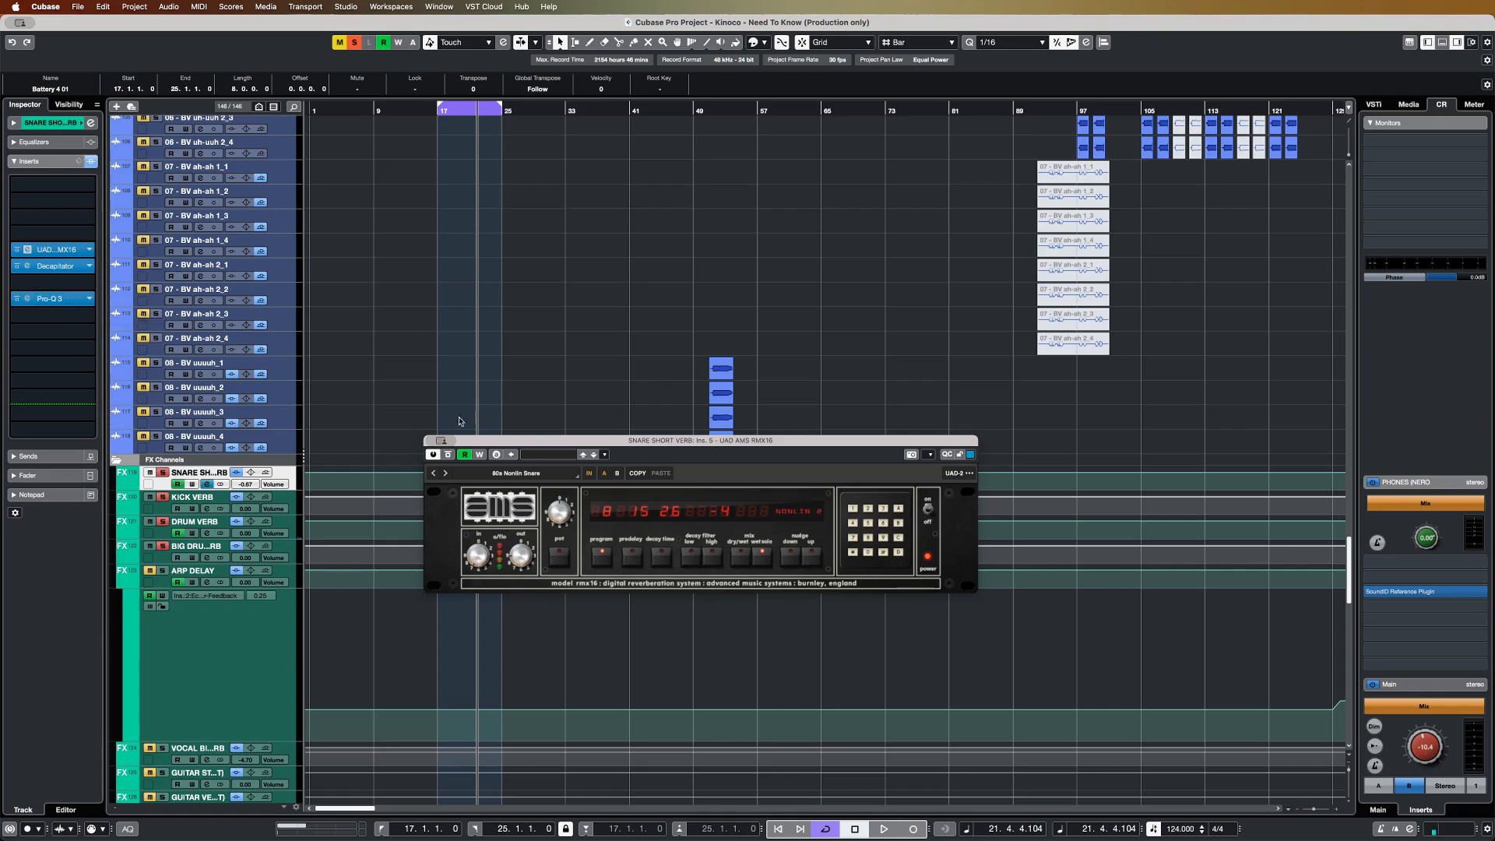
click(437, 444)
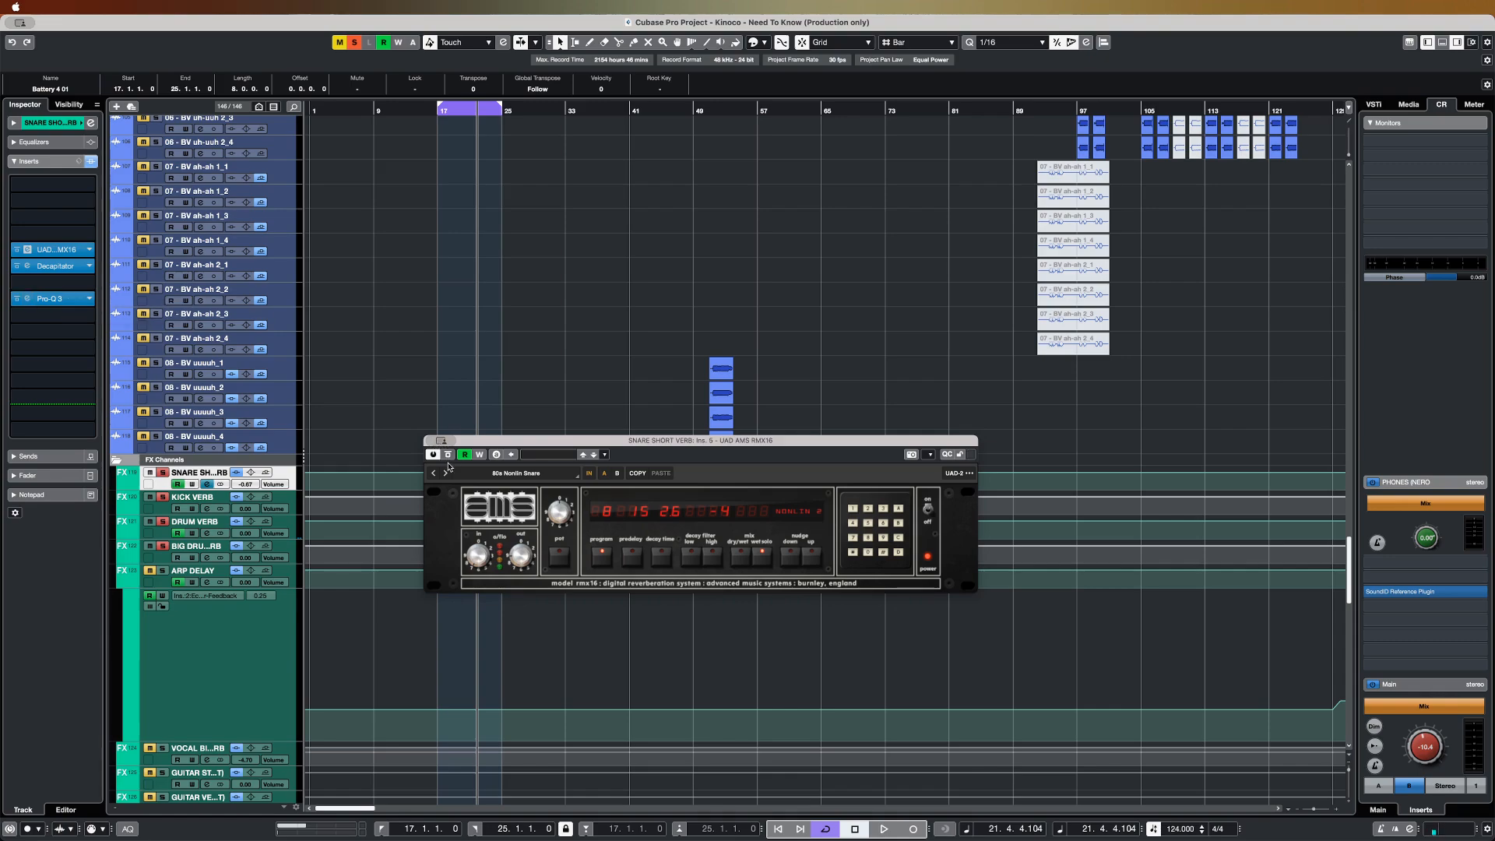
key(super+w)
- Open the Diva instrument of the DIVA INTRO CHORDS track and shift its window clear of the track list
scroll(450, 459, up, 20)
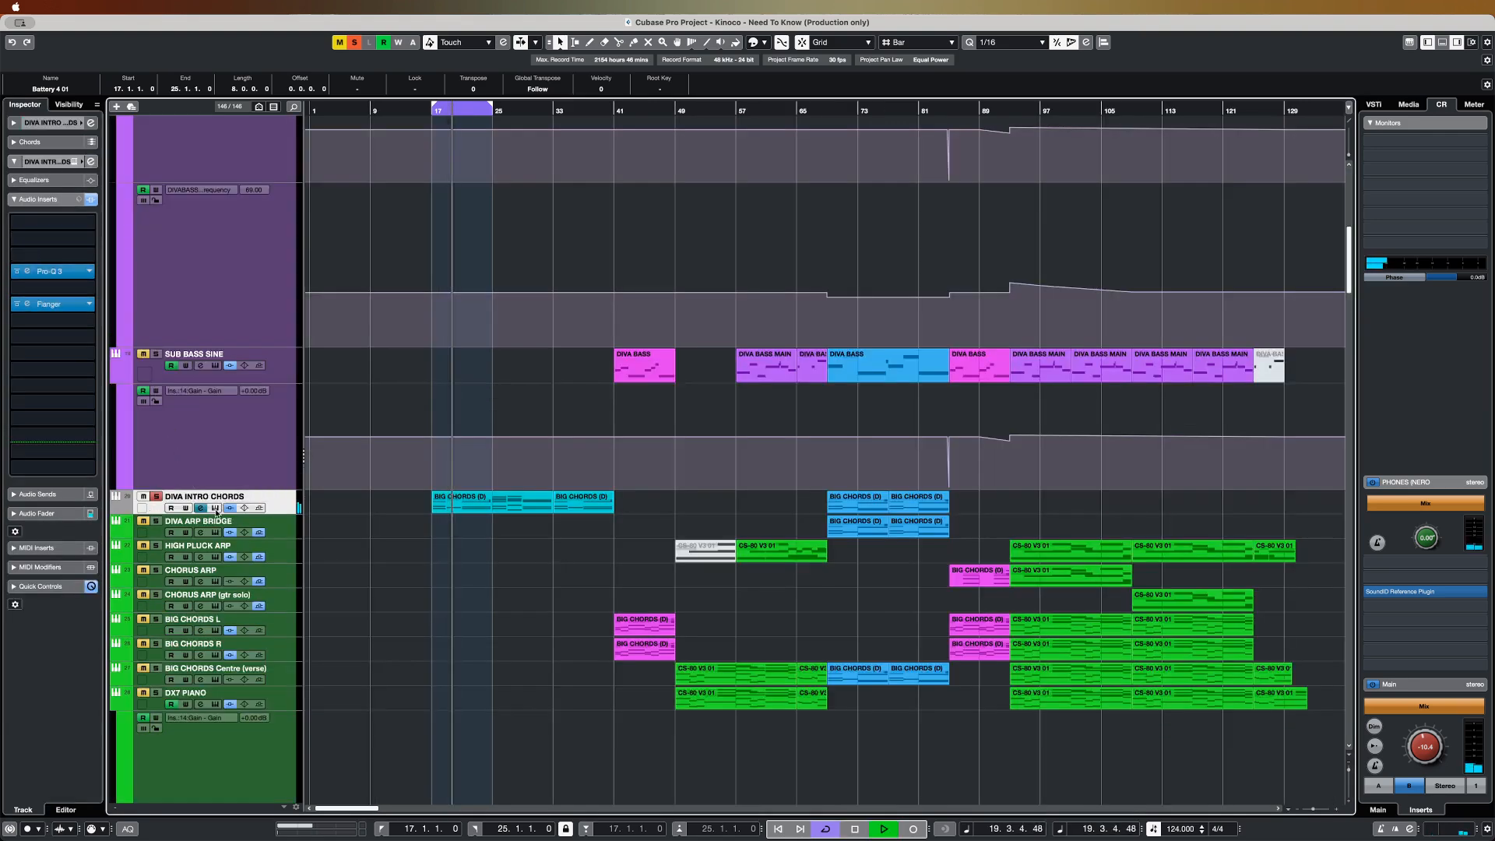
click(216, 509)
drag(1070, 243, 1019, 199)
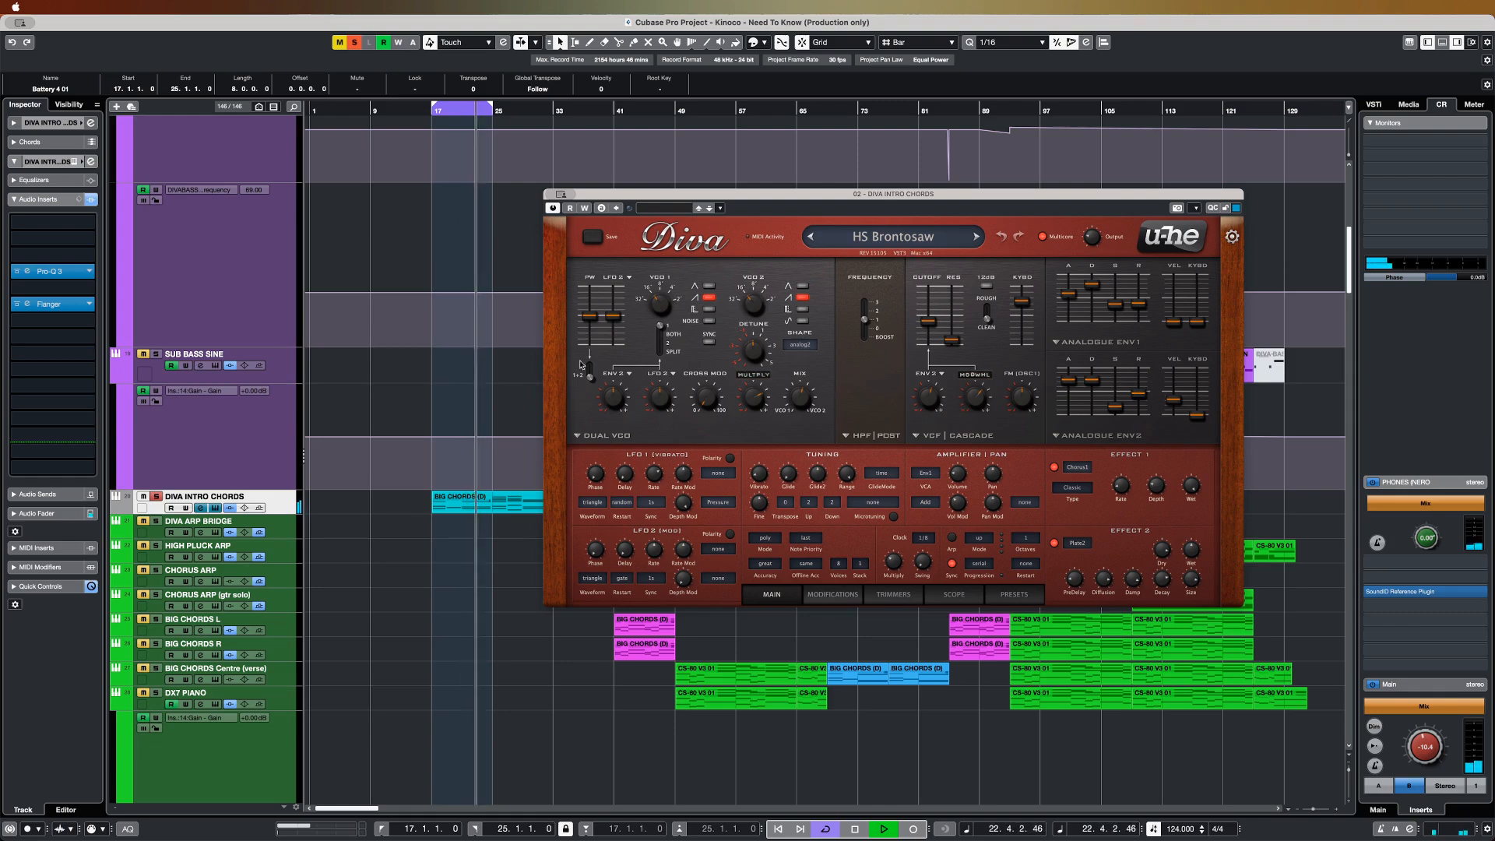
scroll(493, 443, down, 2)
scroll(494, 443, down, 20)
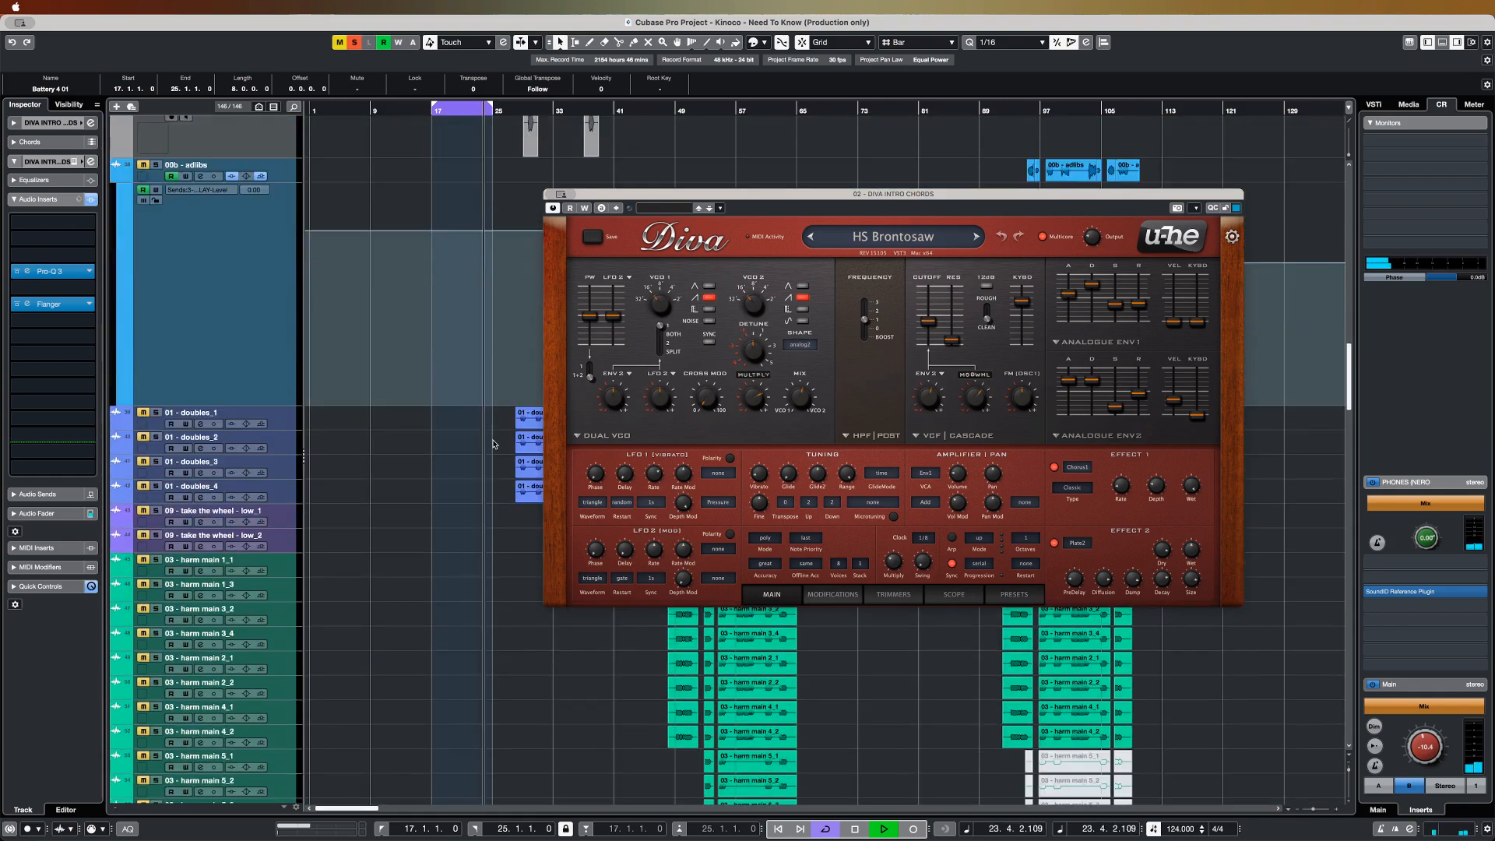
scroll(493, 443, up, 20)
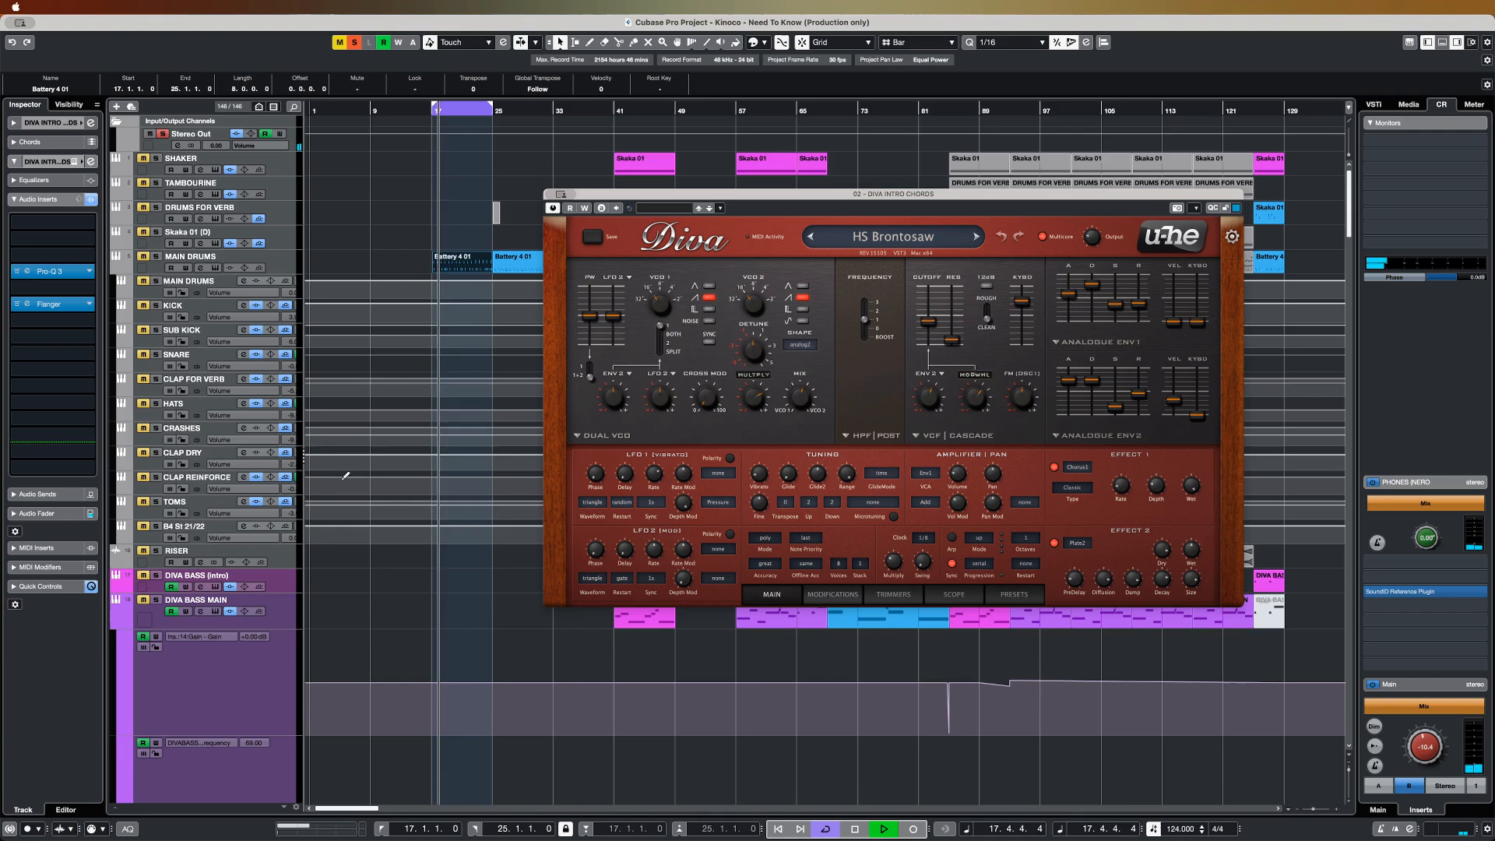
- Open the chords track's Pro-Q 3 insert, compare the sound with its high-mid dip band bypassed and re-enabled, and close the equalizer
click(88, 288)
click(71, 274)
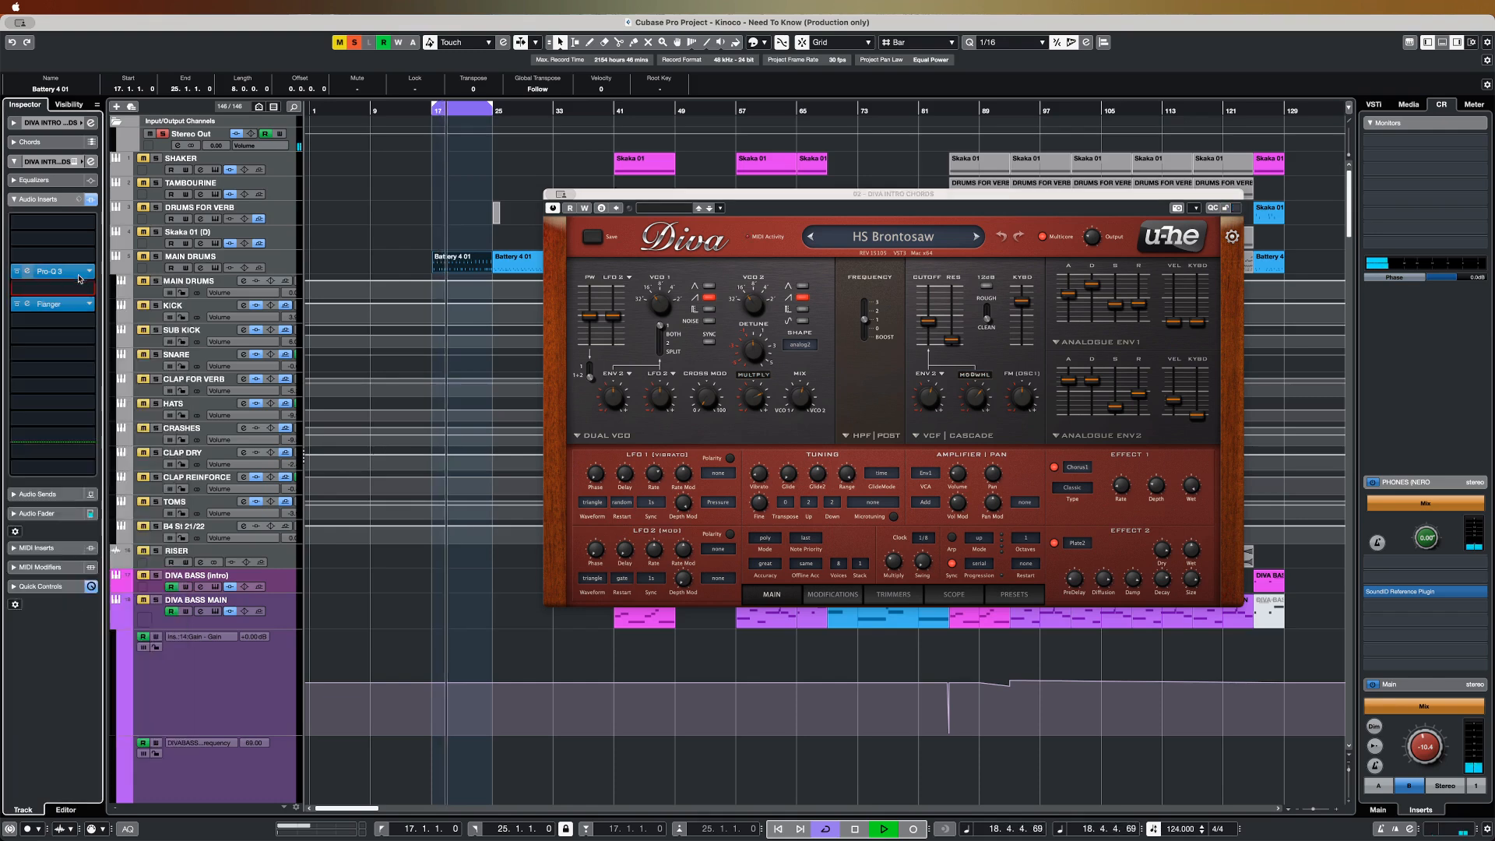
click(71, 273)
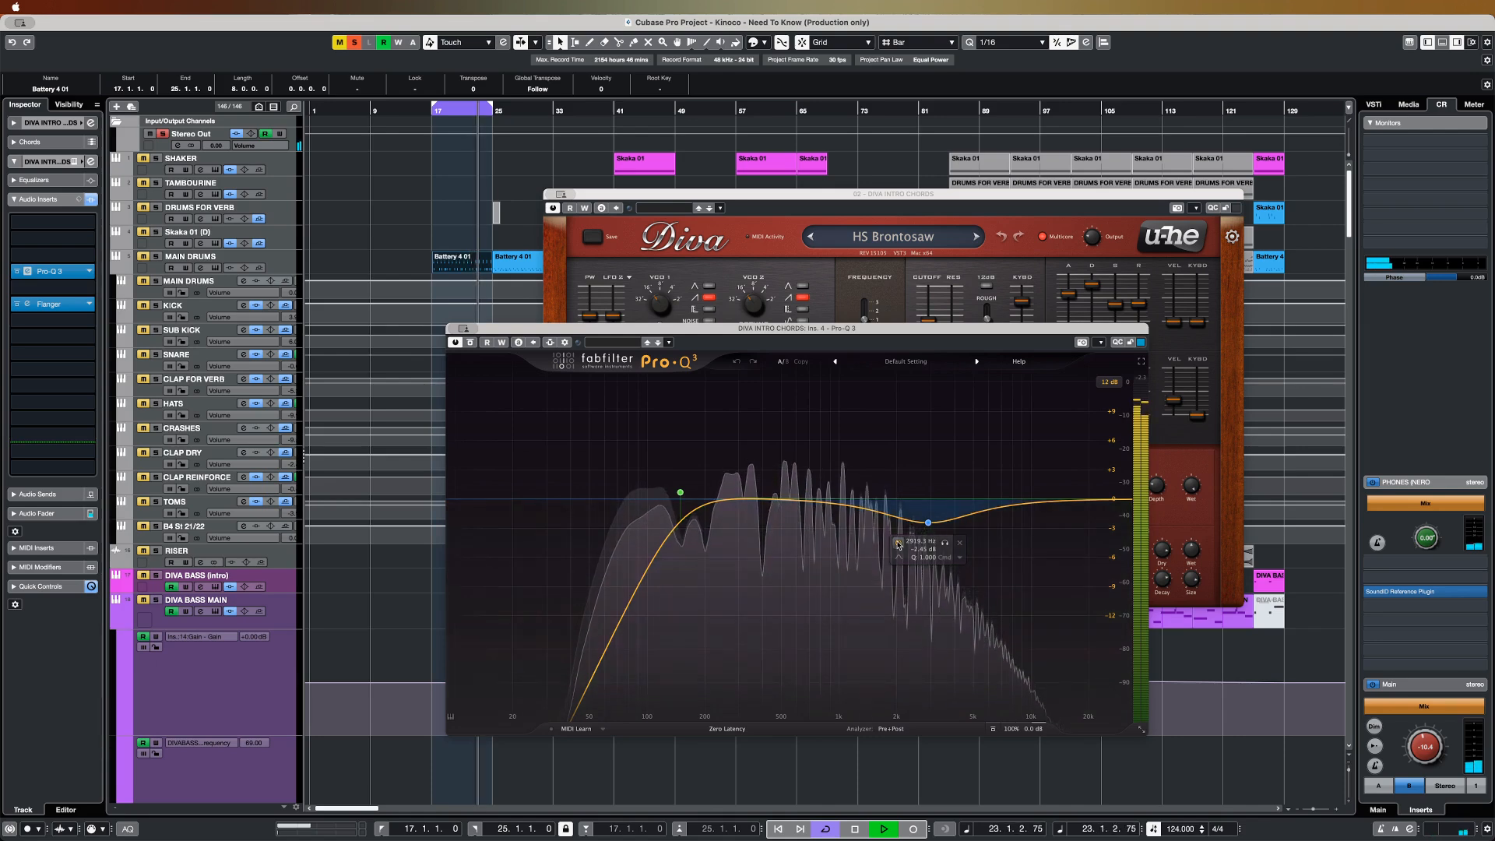
click(898, 543)
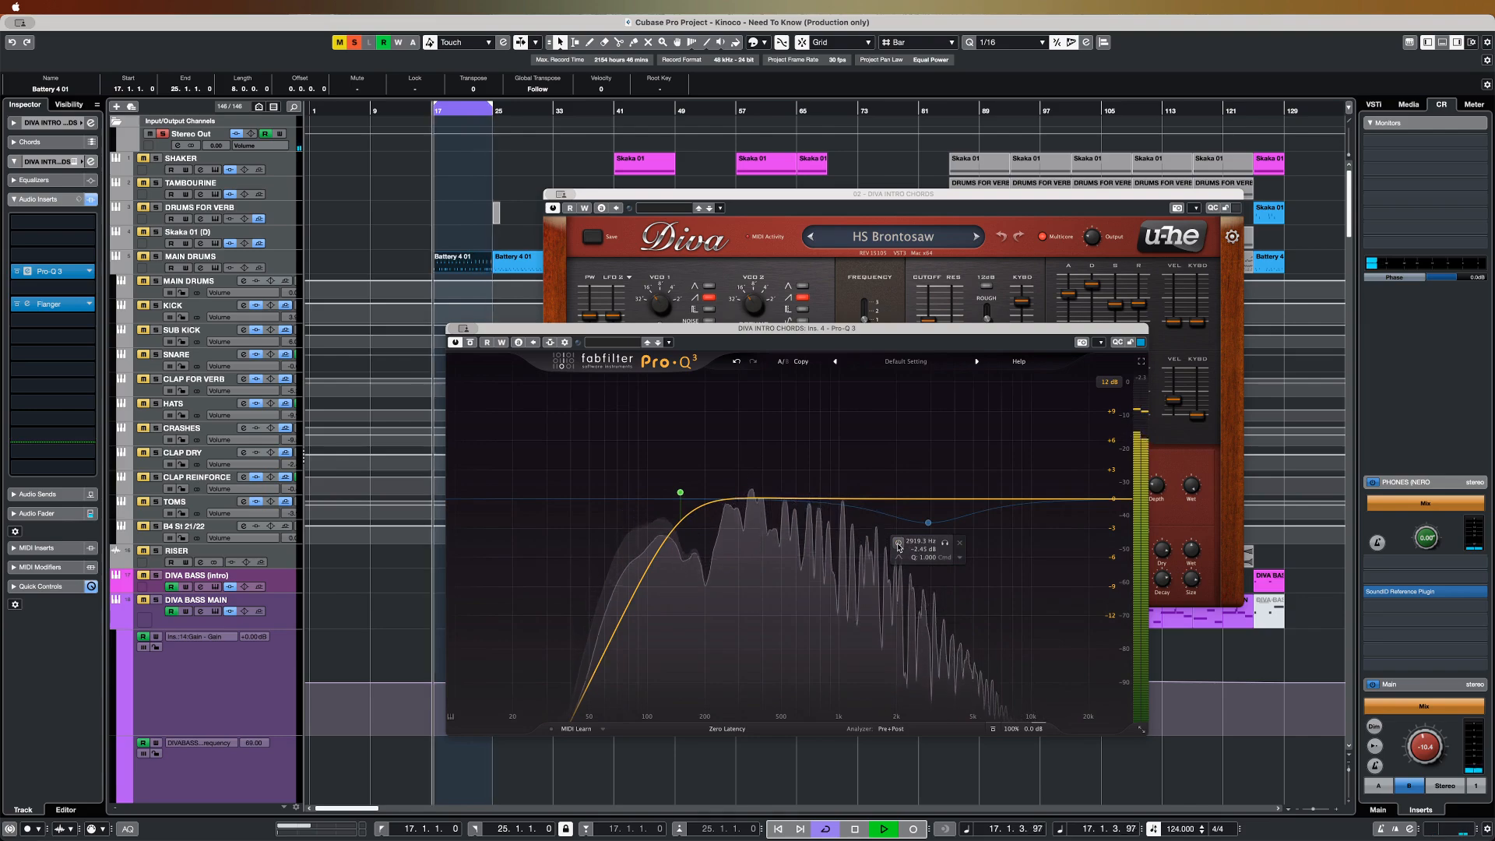
click(899, 543)
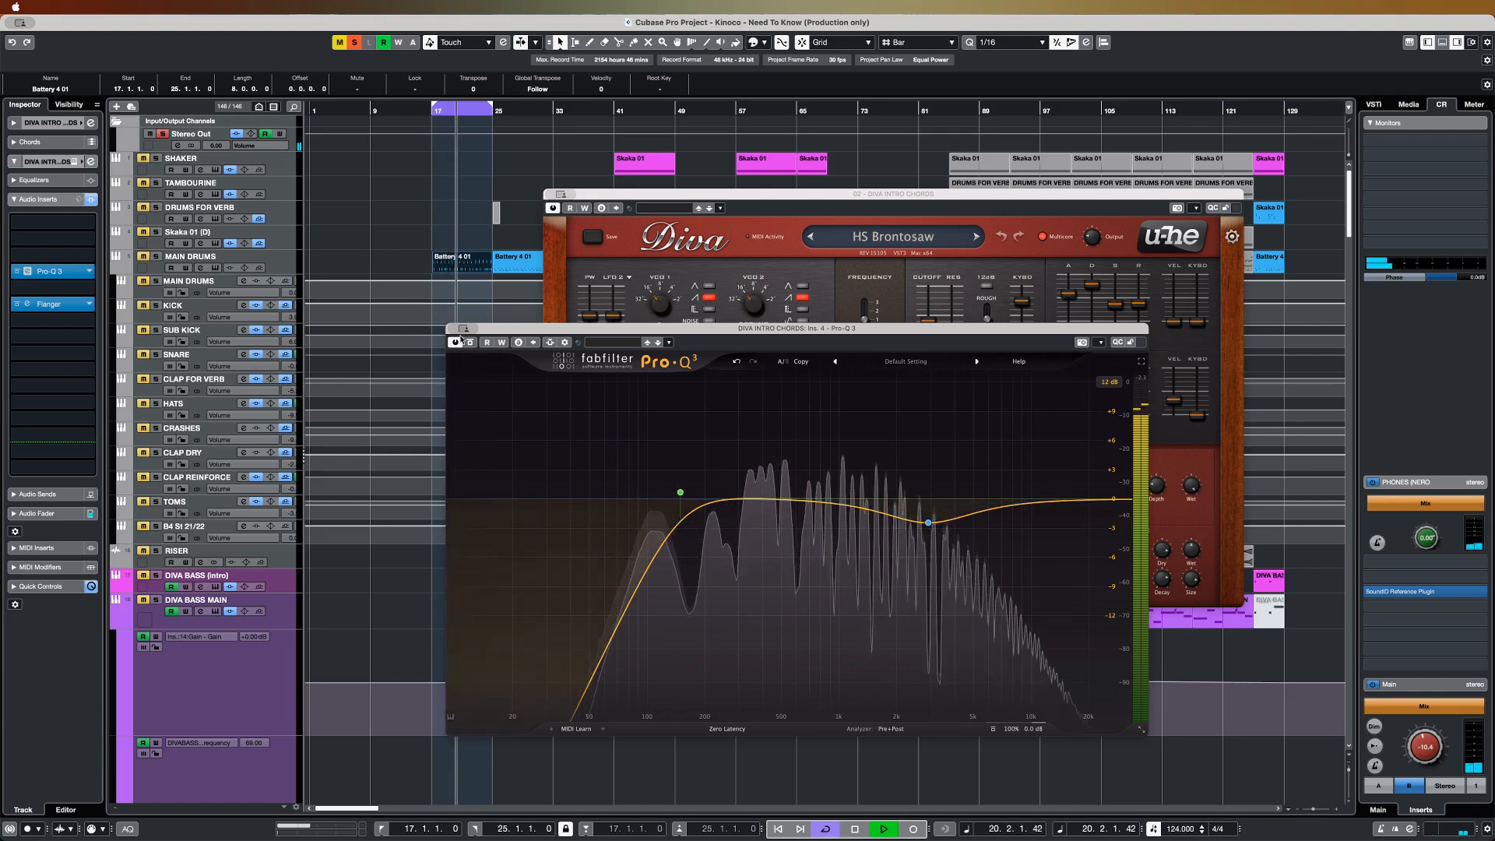
click(27, 272)
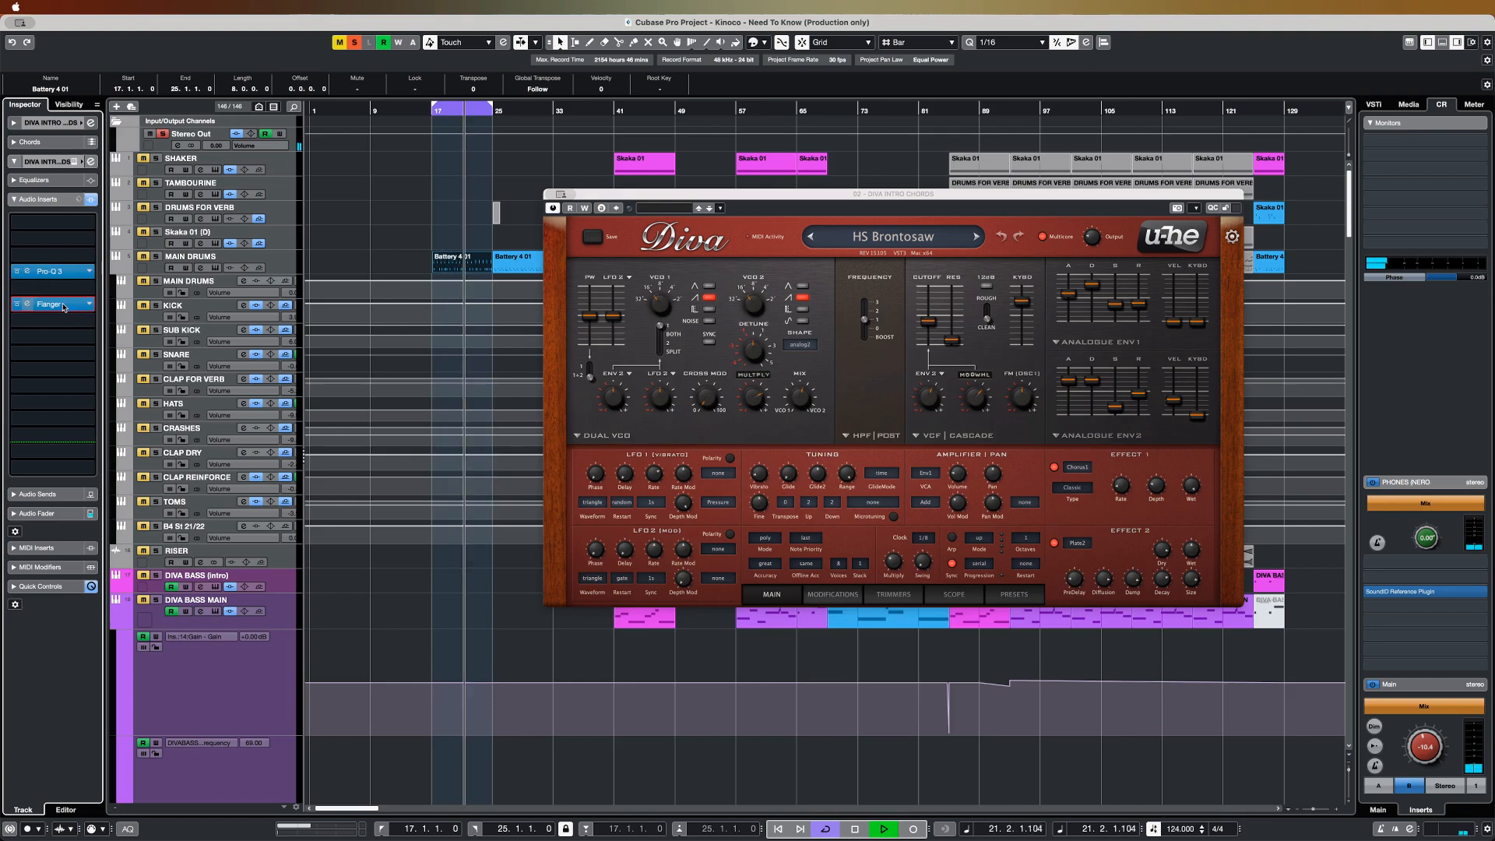
- Open the chords track's Flanger insert, compare the sound with the effect bypassed and active, and close it
click(28, 305)
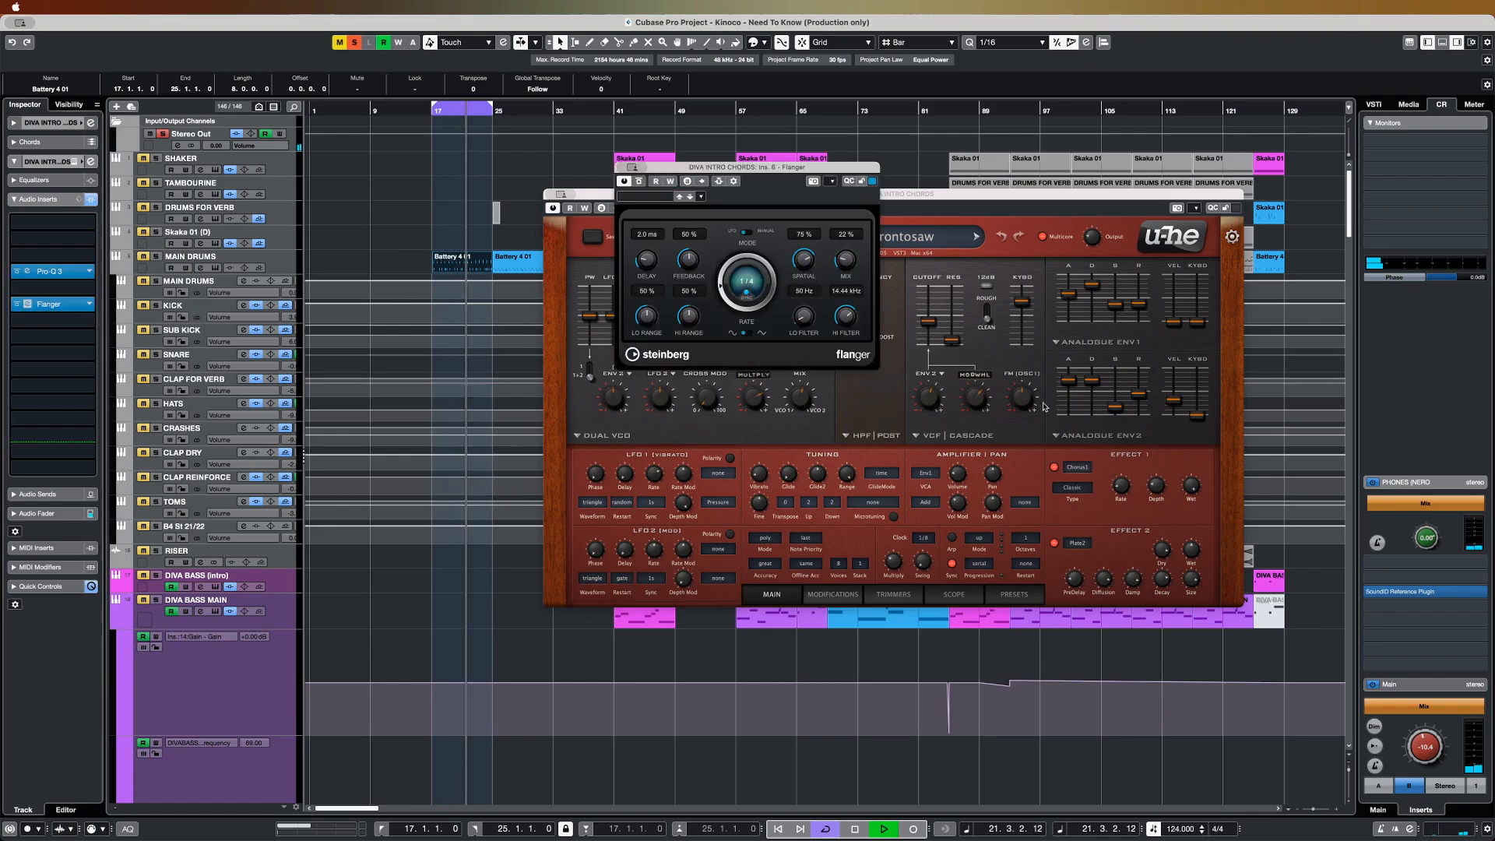
click(640, 181)
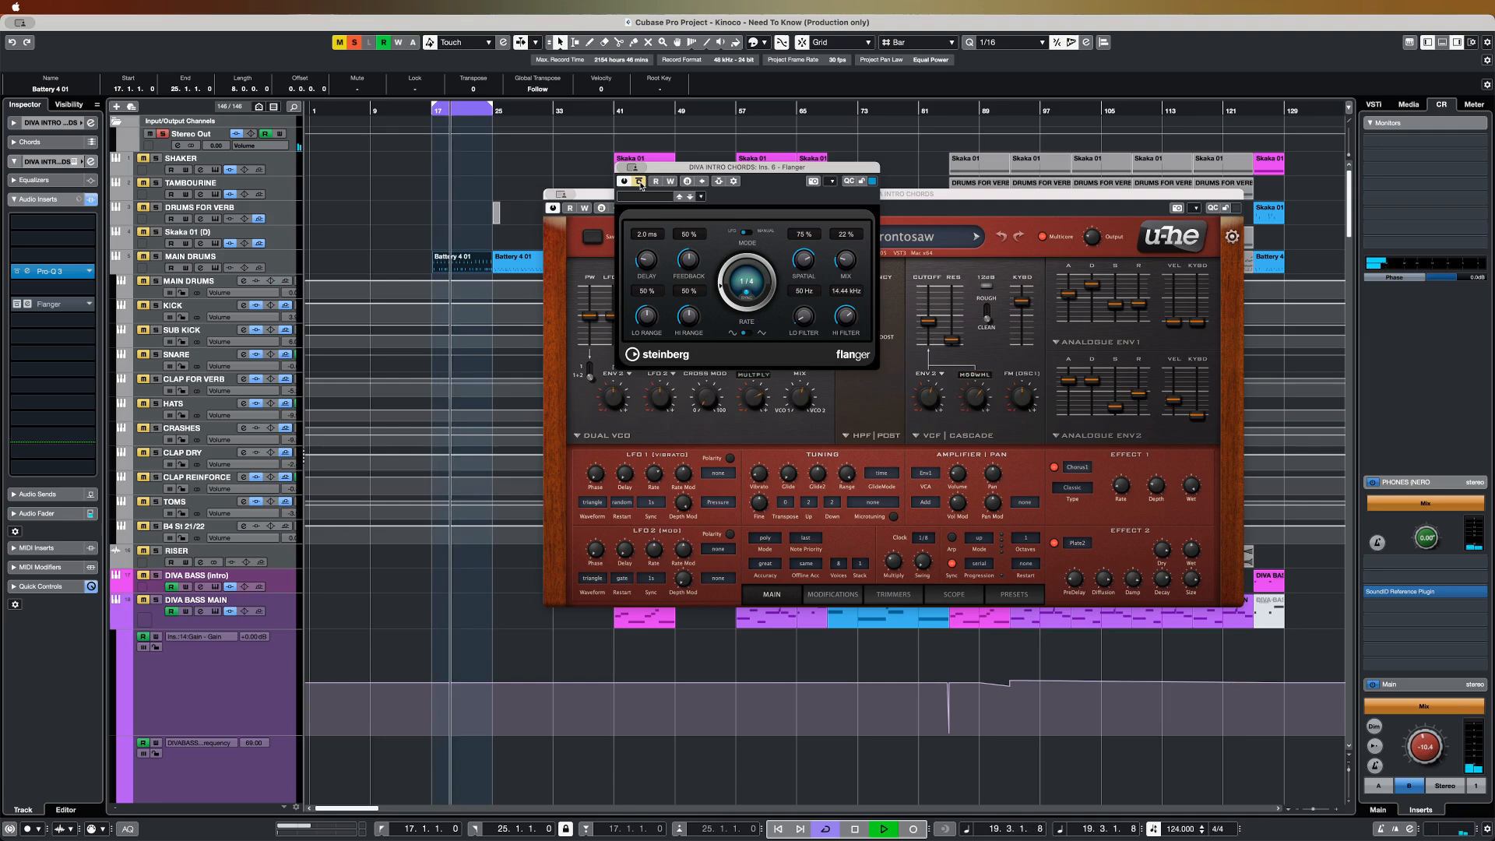
click(640, 182)
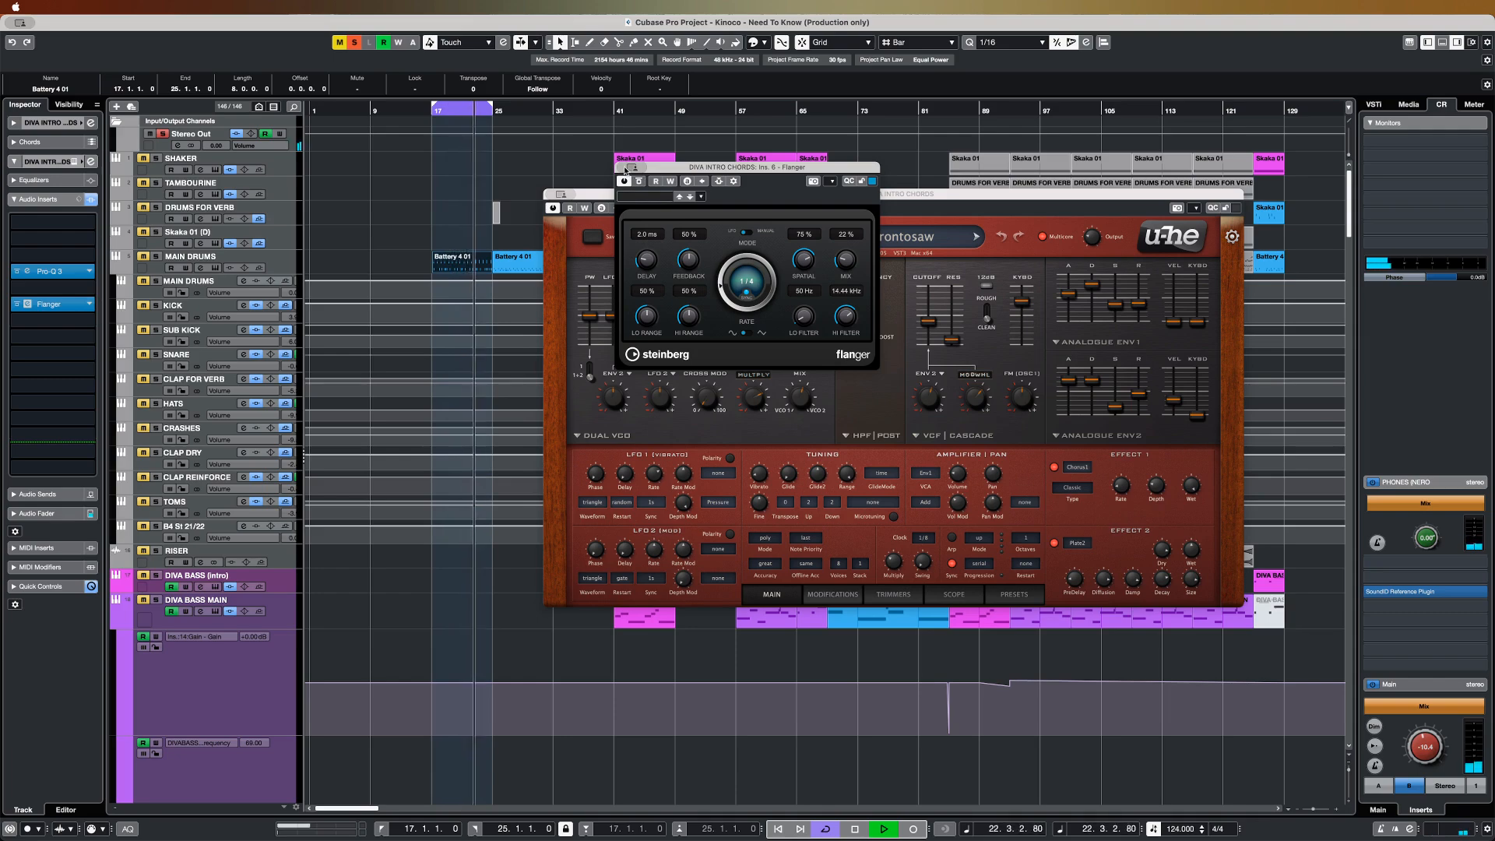
key(super+w)
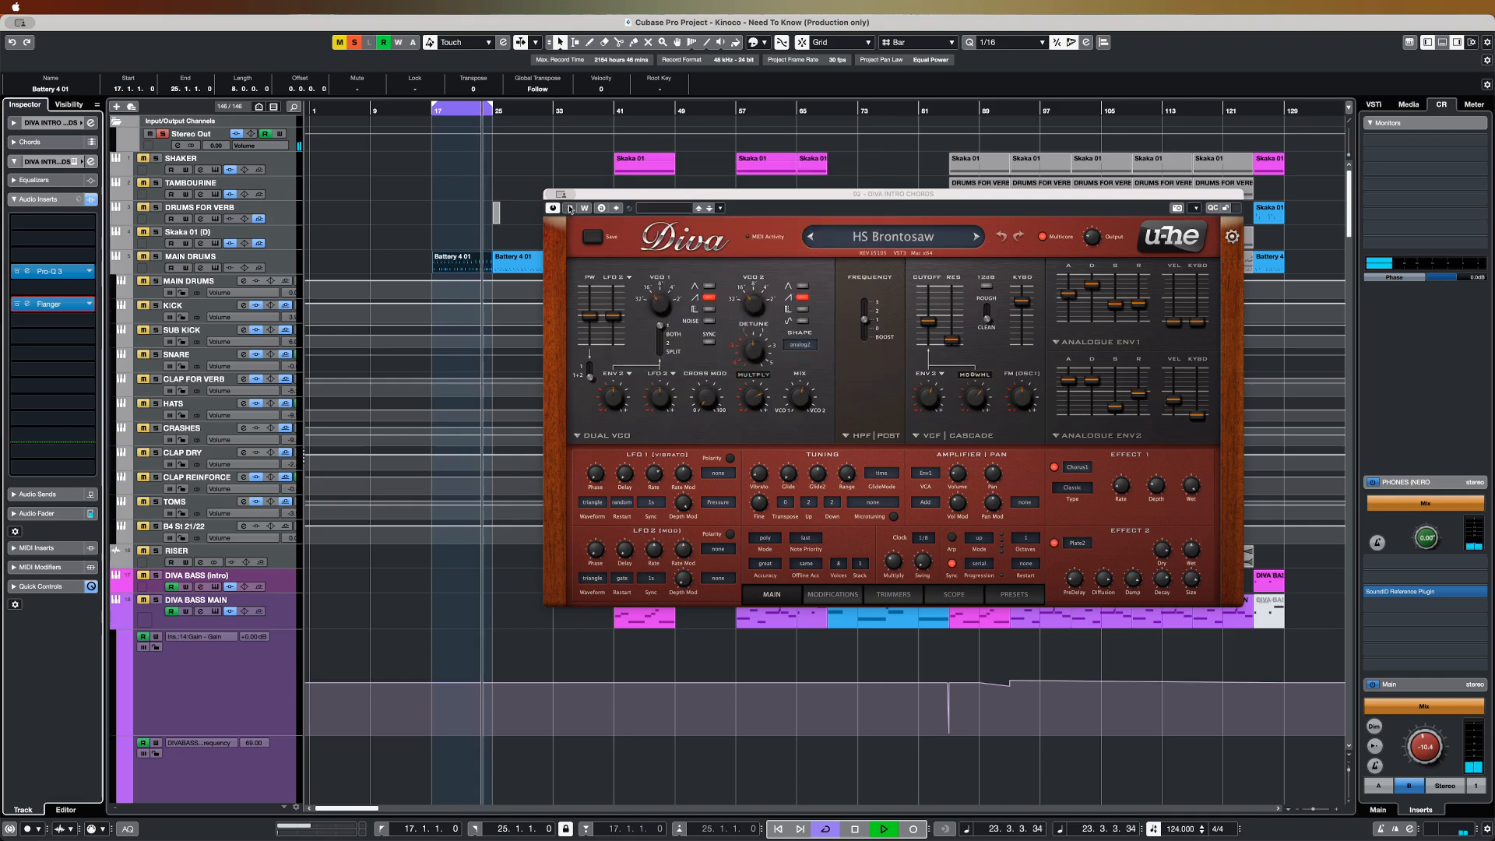
- Clear the soloing so the full arrangement plays, and close the Diva instrument window
click(165, 134)
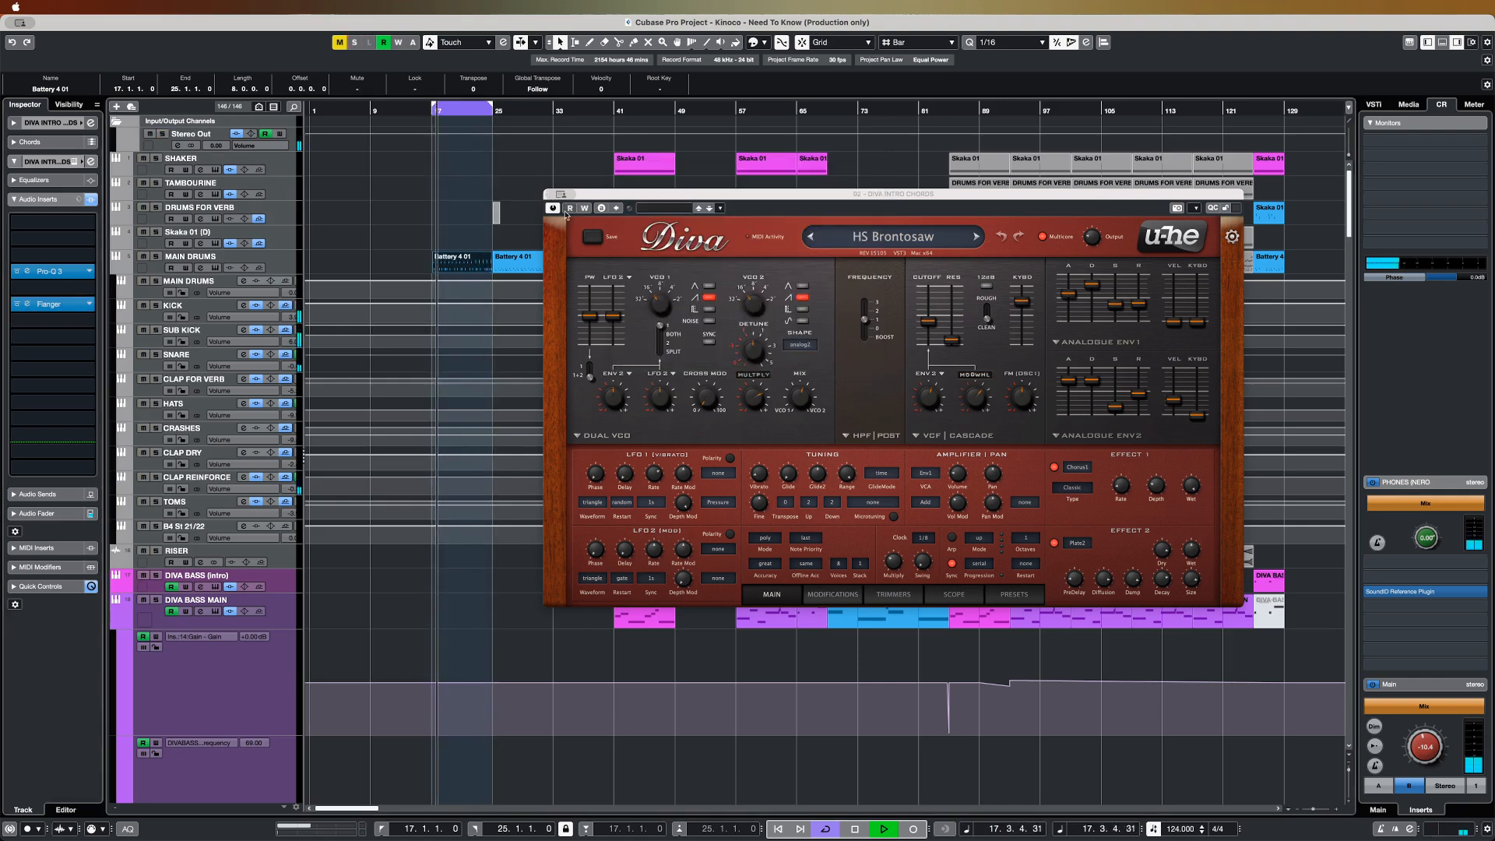
key(super+w)
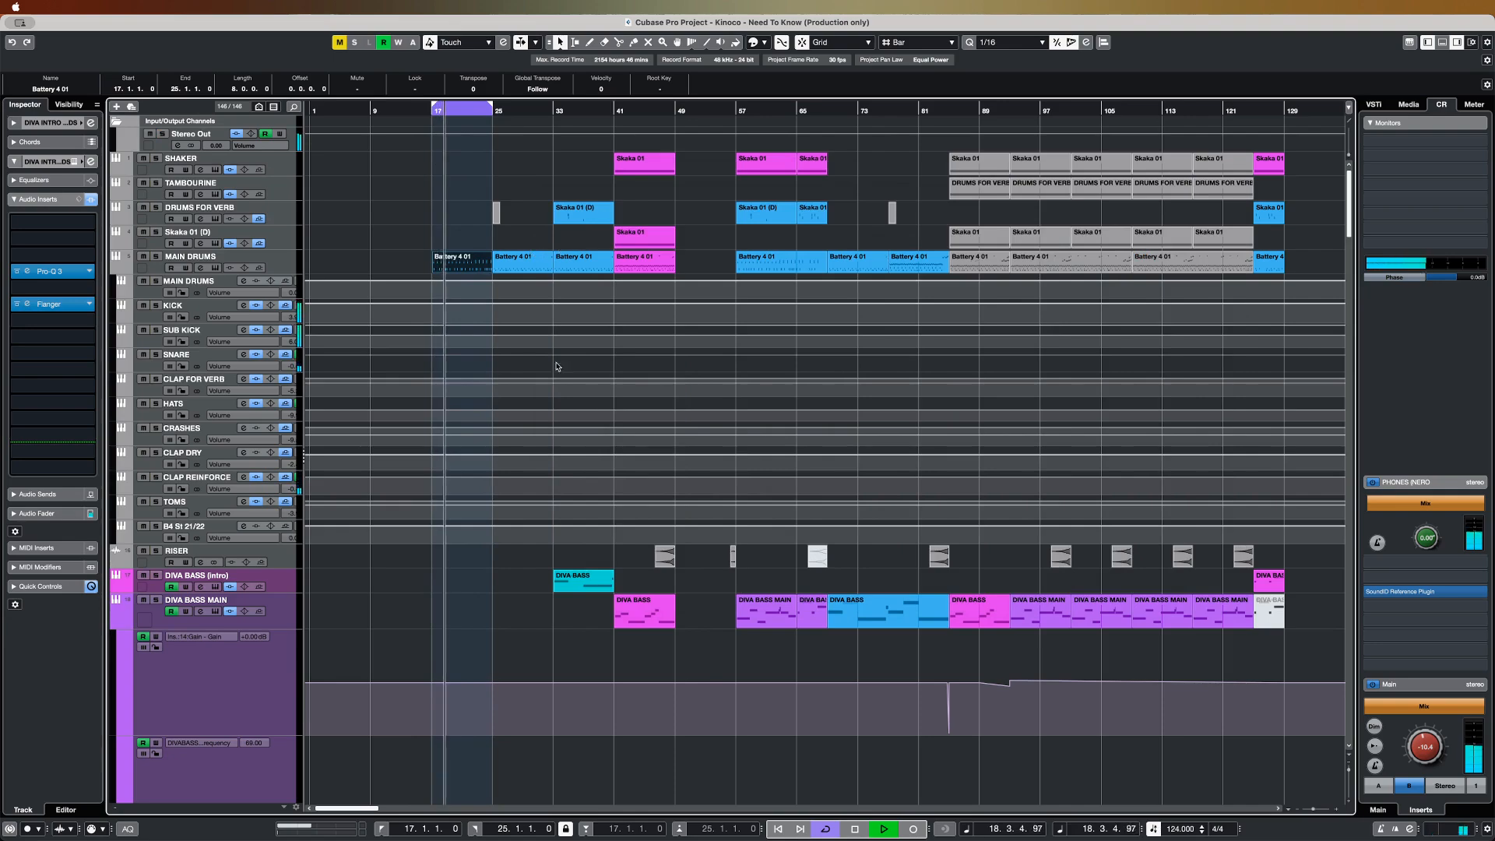
- Extend the end of the cycle range to bar 41, listen to the longer section, and stop playback
scroll(514, 471, down, 15)
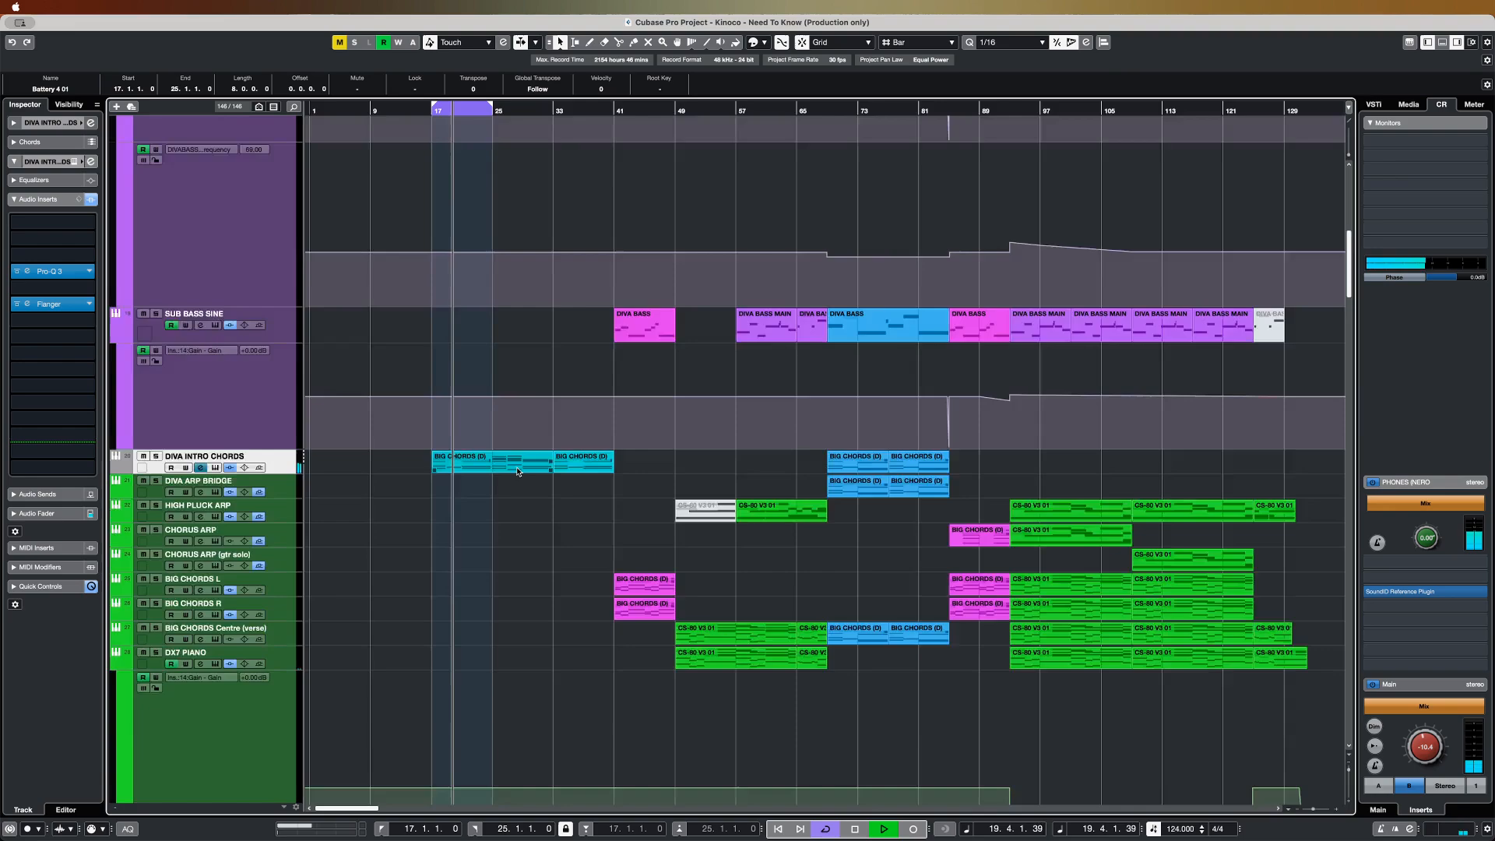
scroll(516, 471, down, 5)
scroll(516, 471, up, 20)
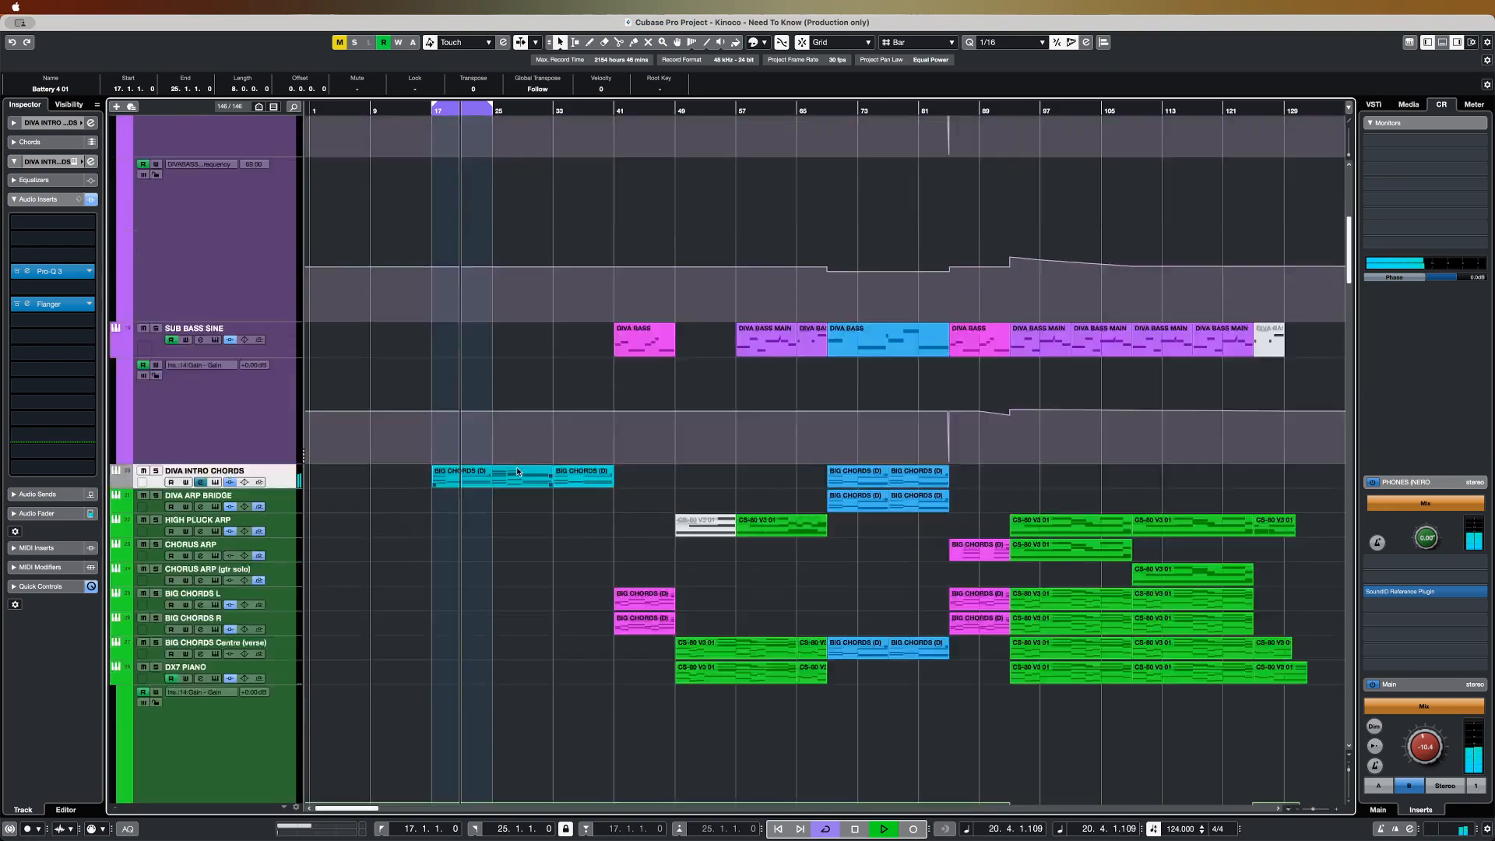
alt+click(615, 111)
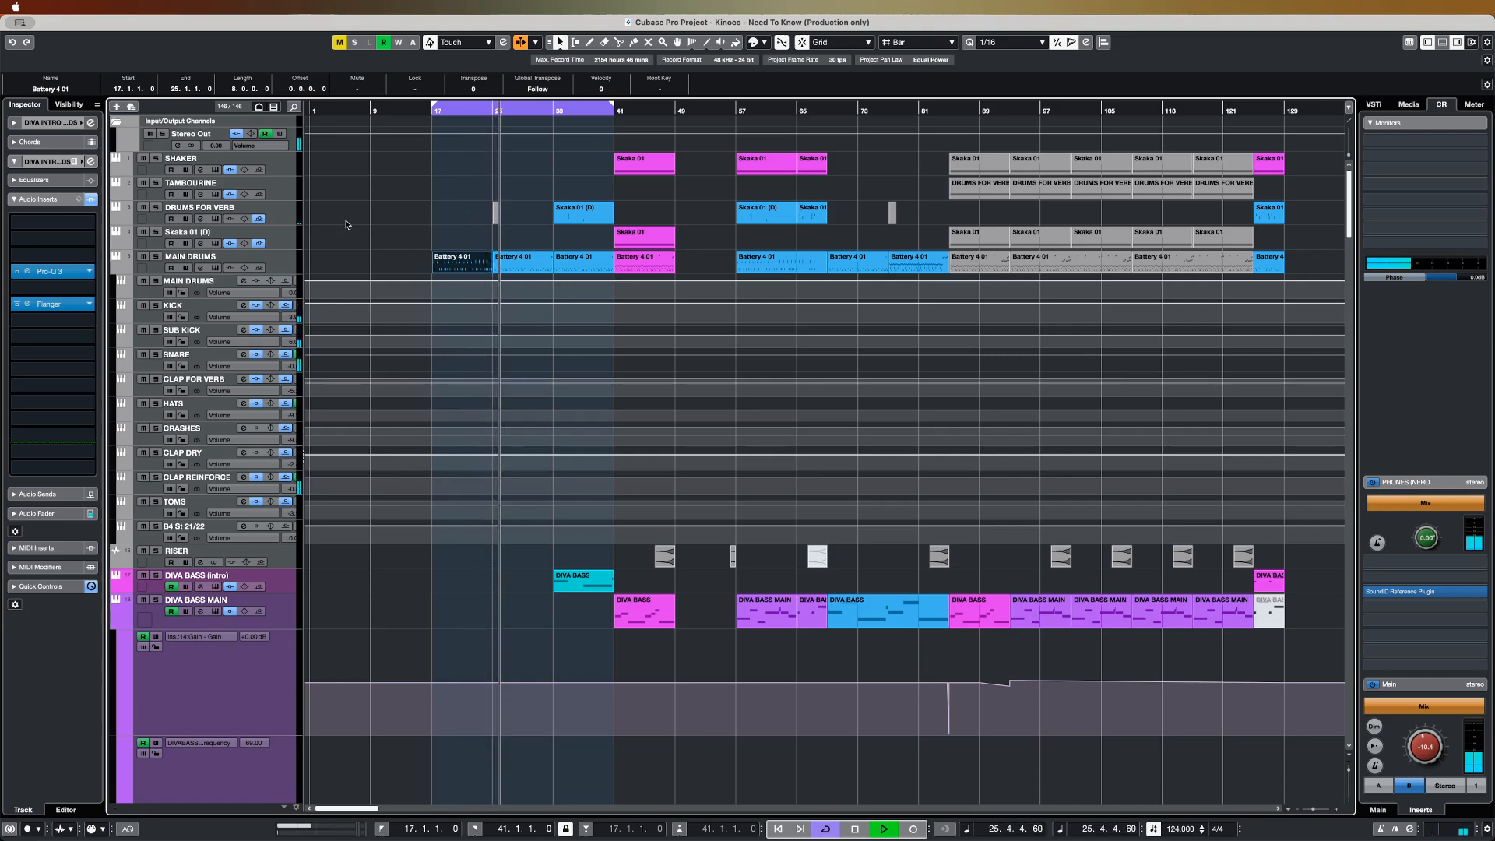
key(space)
- Open the DRUMS FOR VERB track's Battery instrument and audio sends, and audition the tambourine samples in cells A3 and A5
click(173, 209)
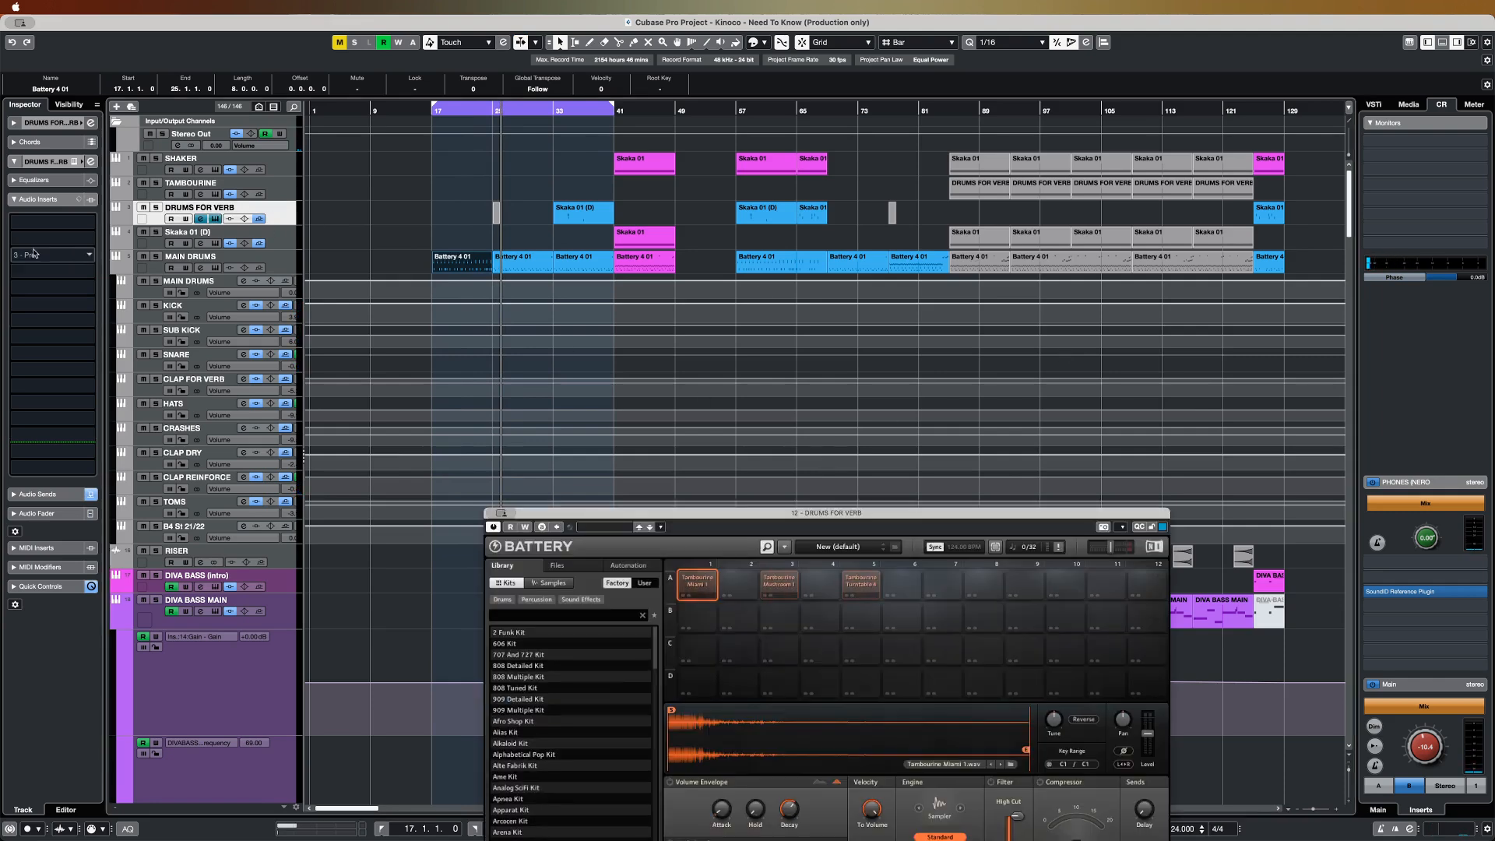
click(40, 492)
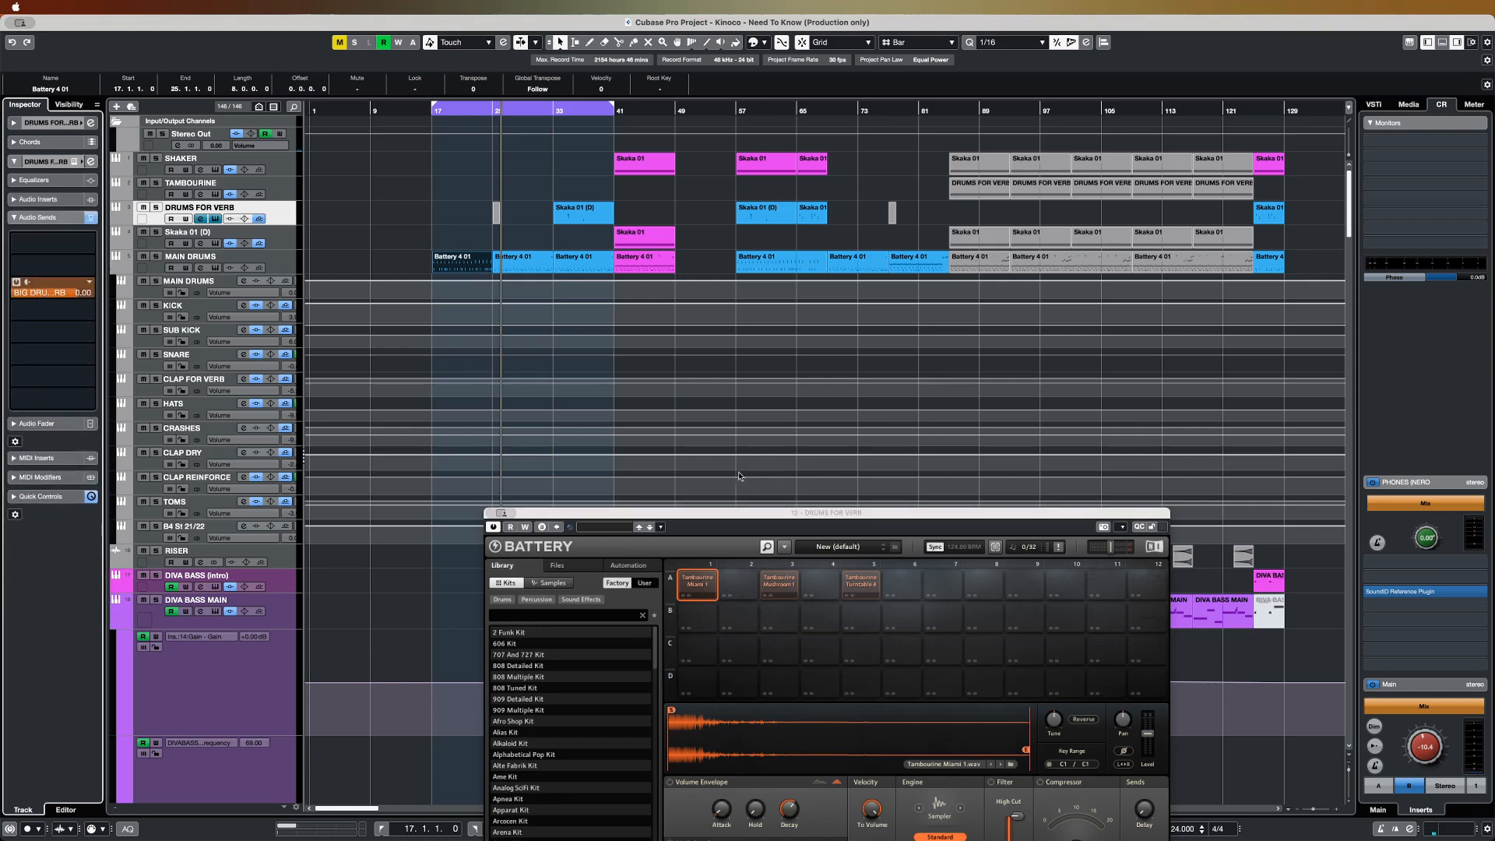
drag(738, 513, 738, 351)
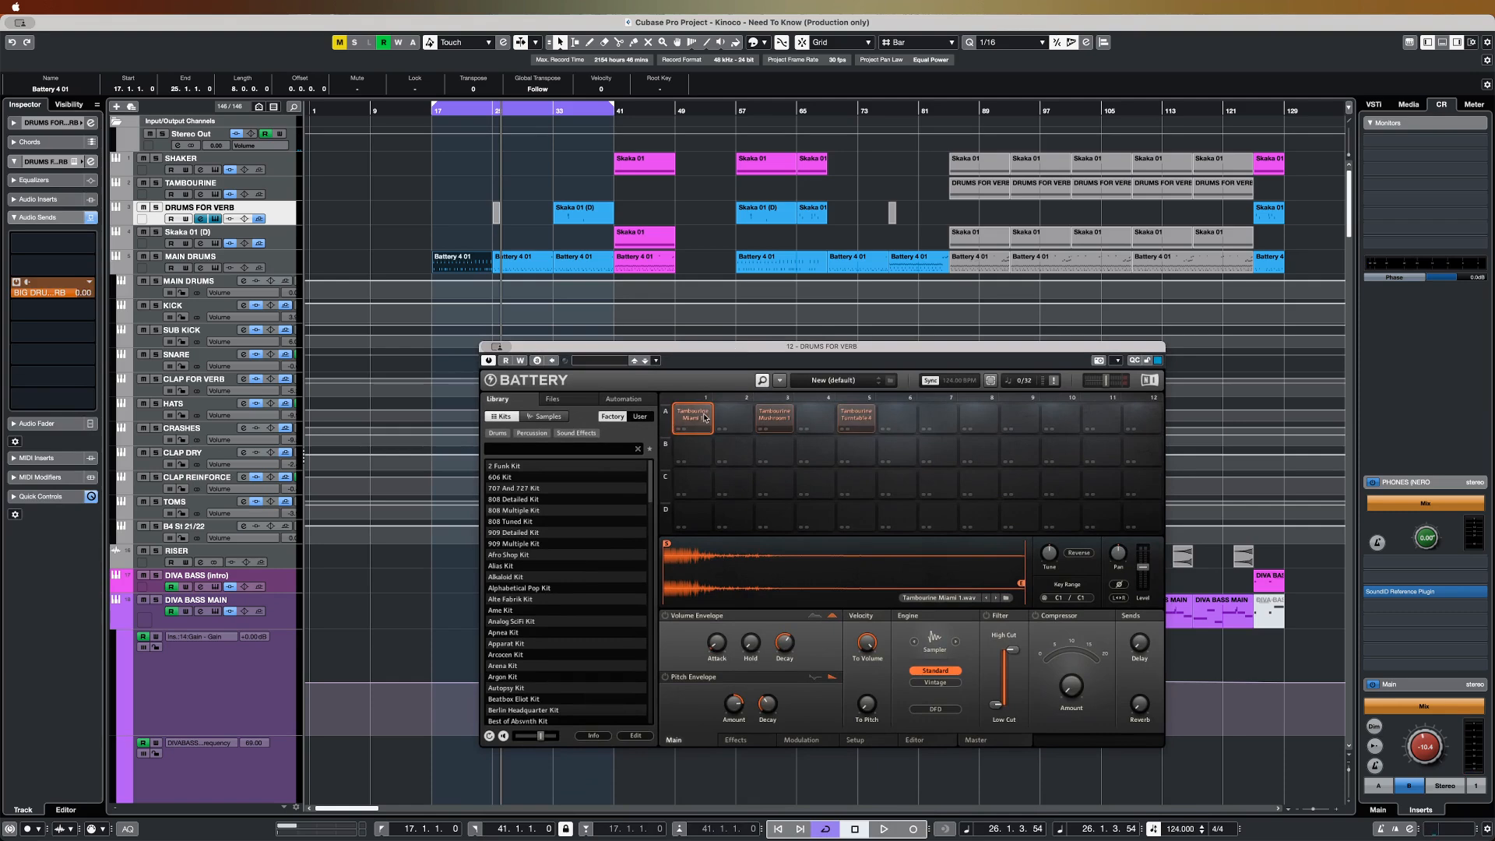
click(774, 418)
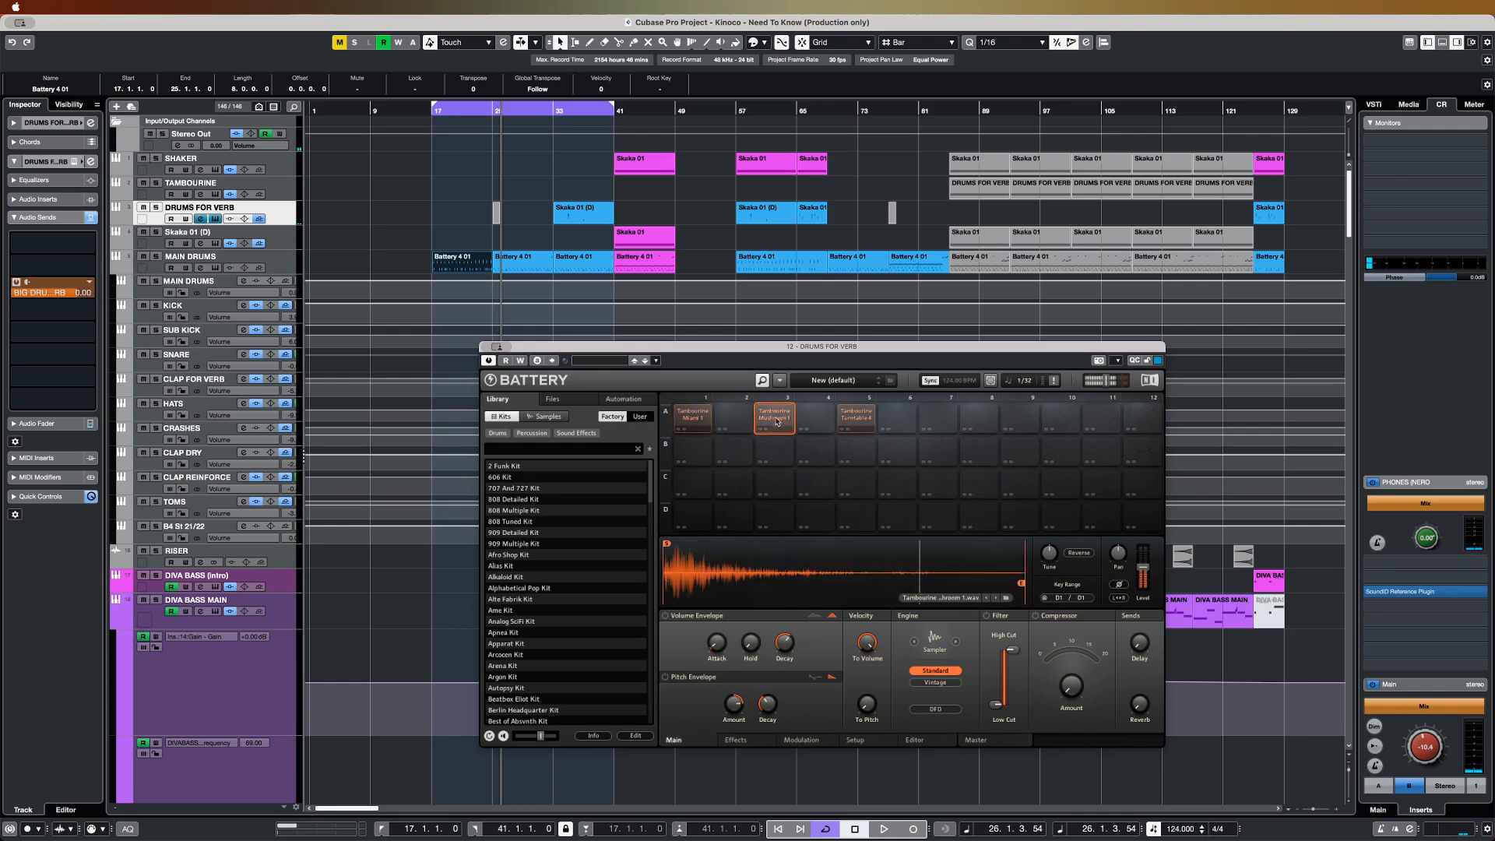
click(871, 425)
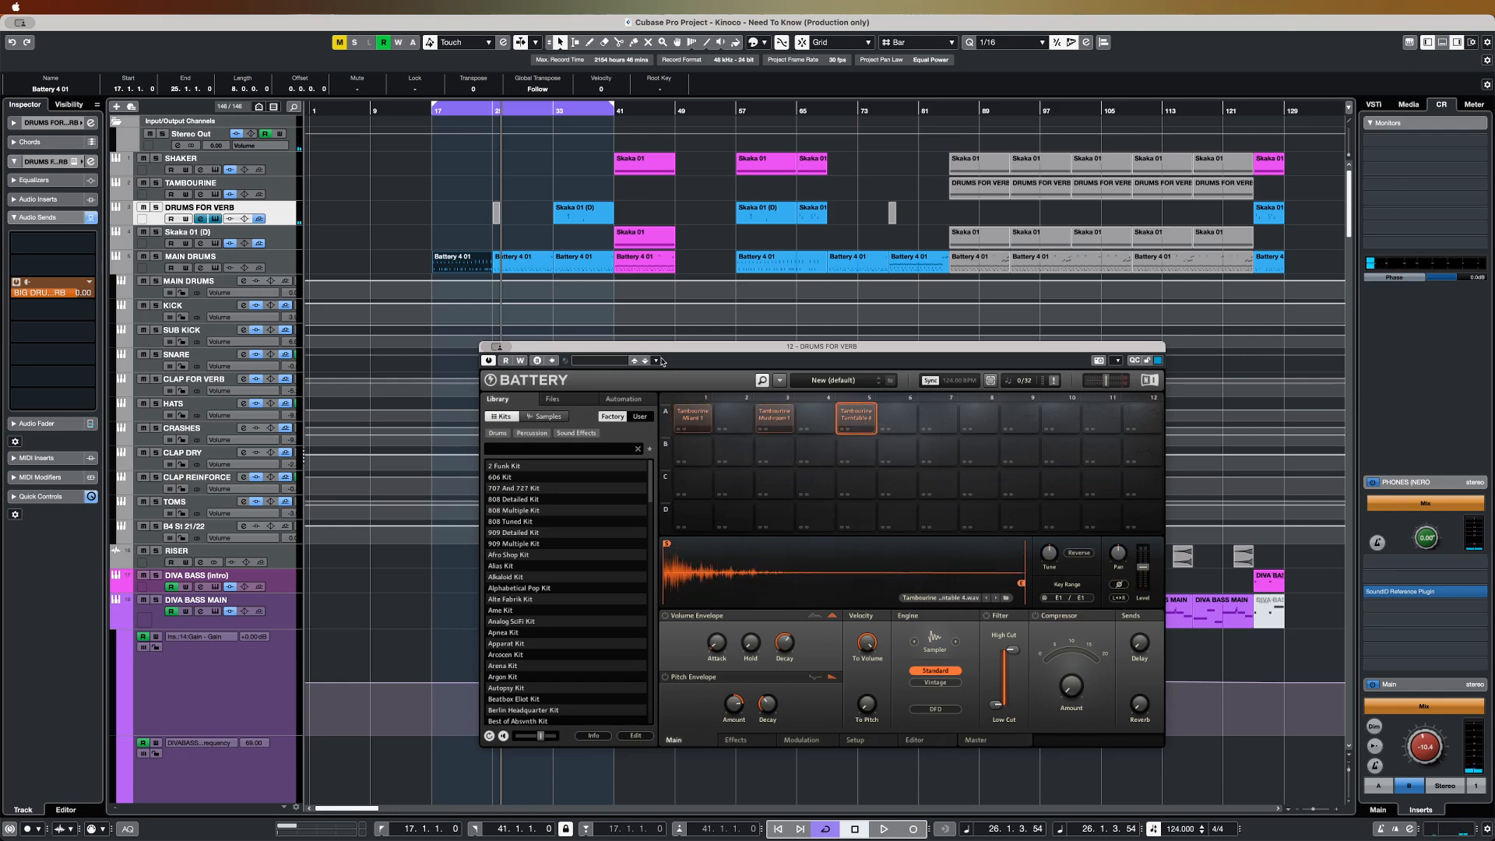
- Solo the BIG DRUM VERB FX channel to examine its UAD Lexicon 480L insert, then unsolo it and close the plug-in windows
scroll(195, 617, down, 15)
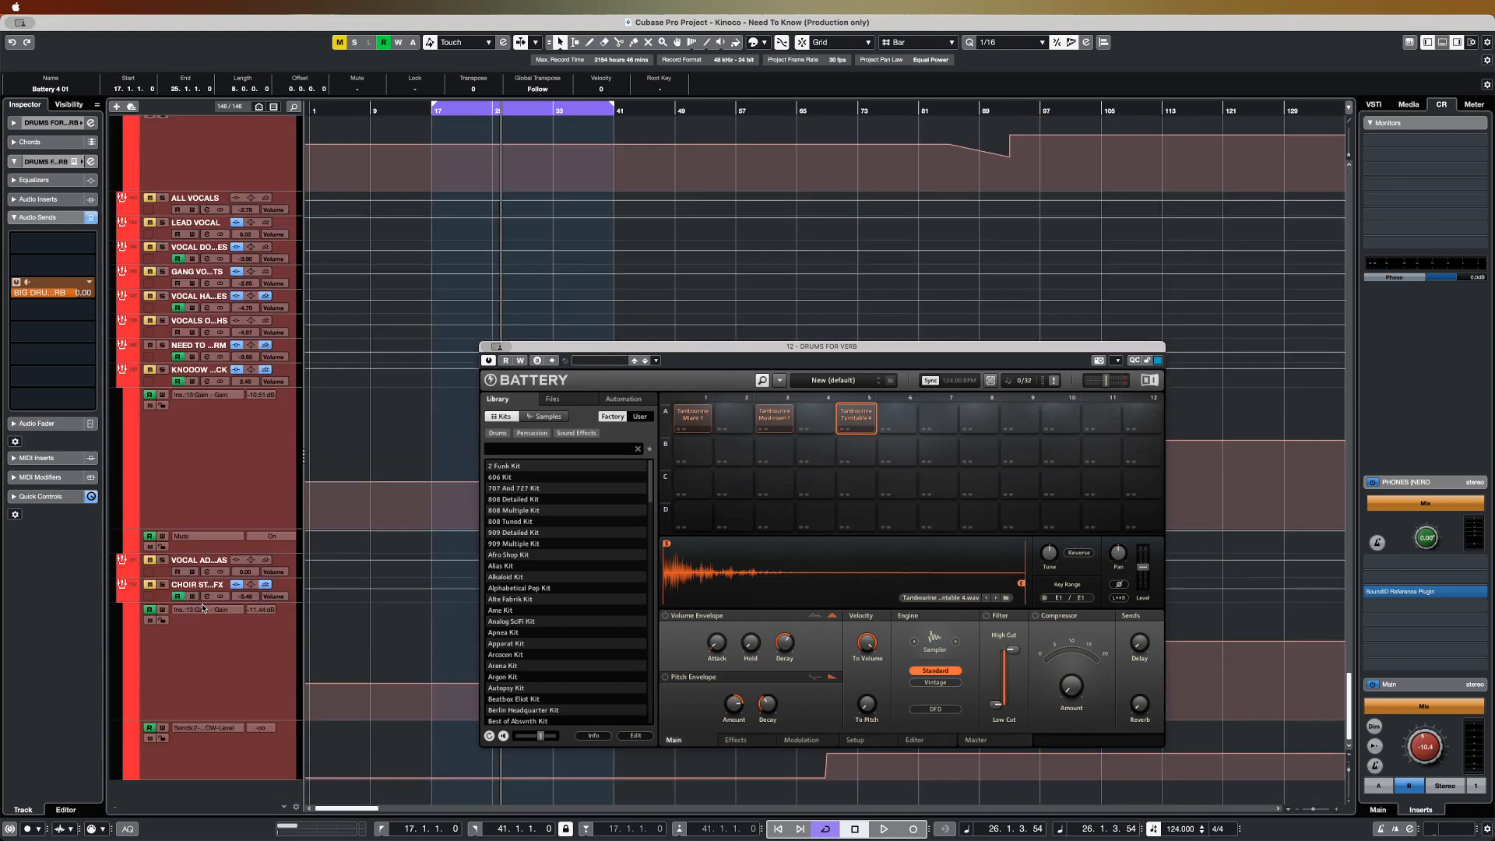
scroll(211, 601, up, 10)
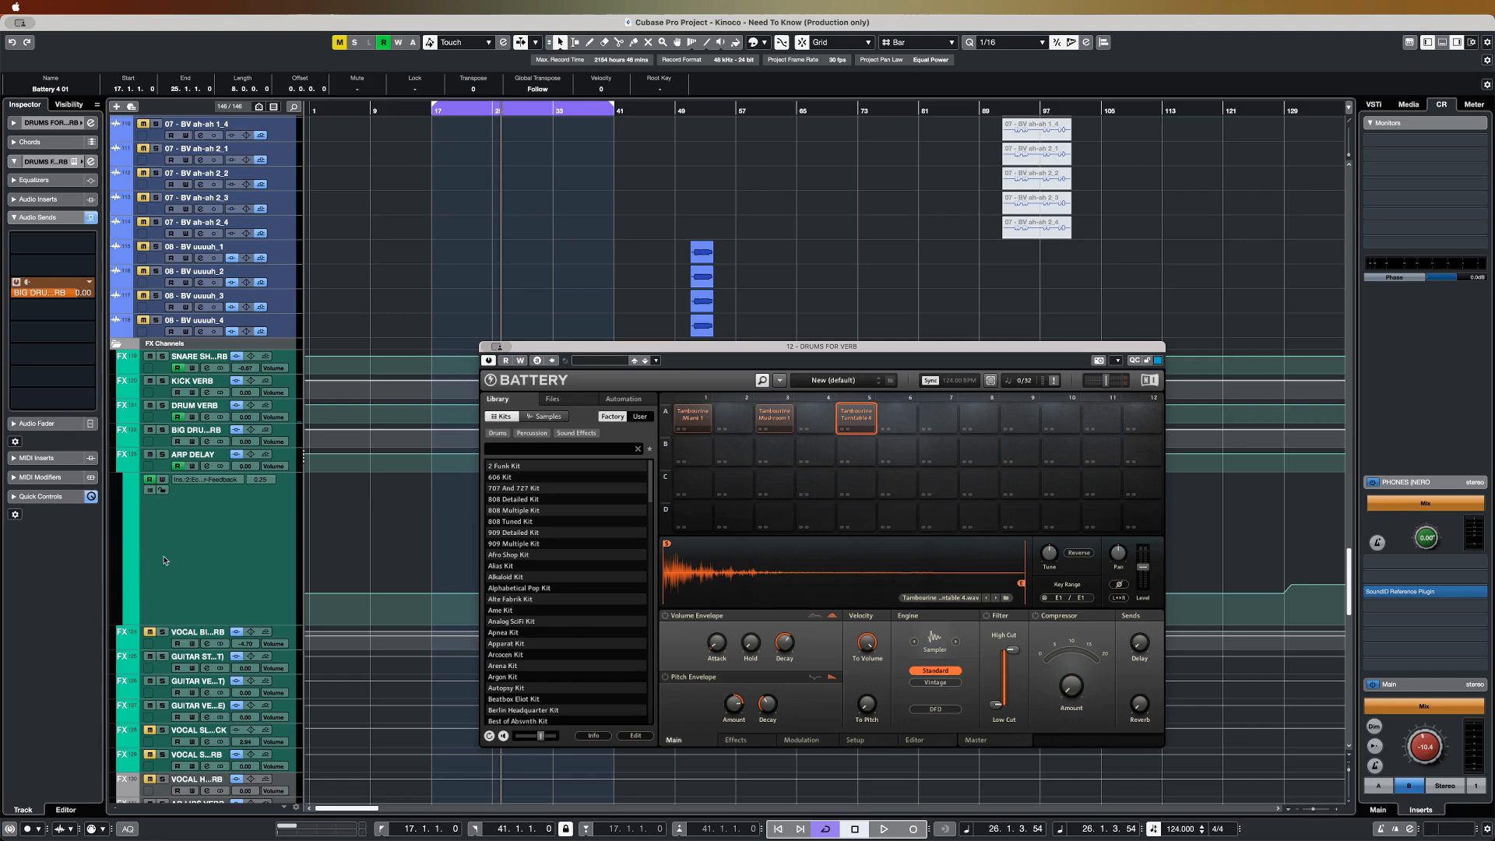
click(162, 437)
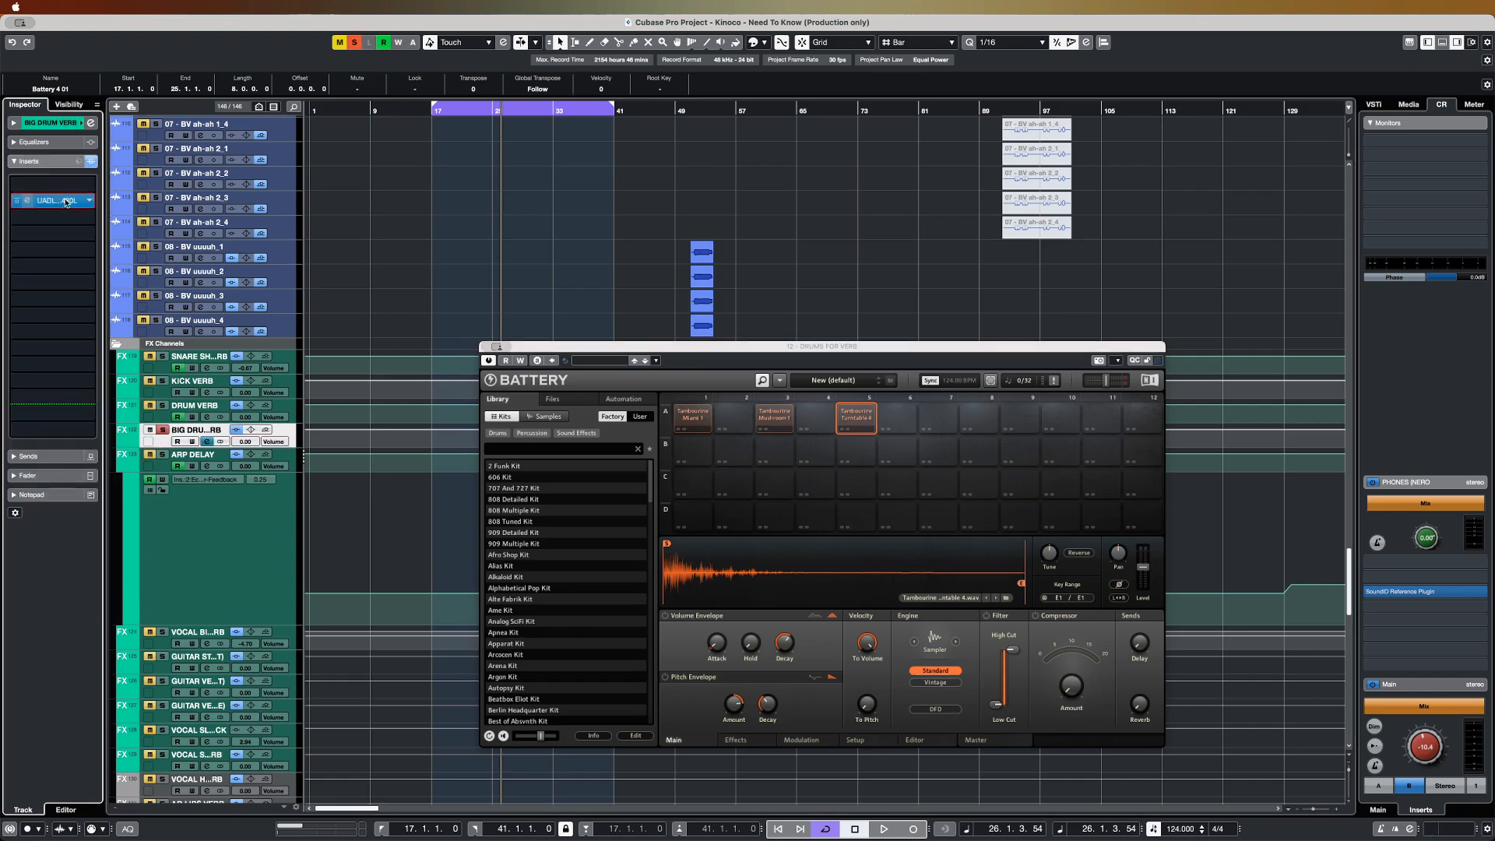
click(28, 200)
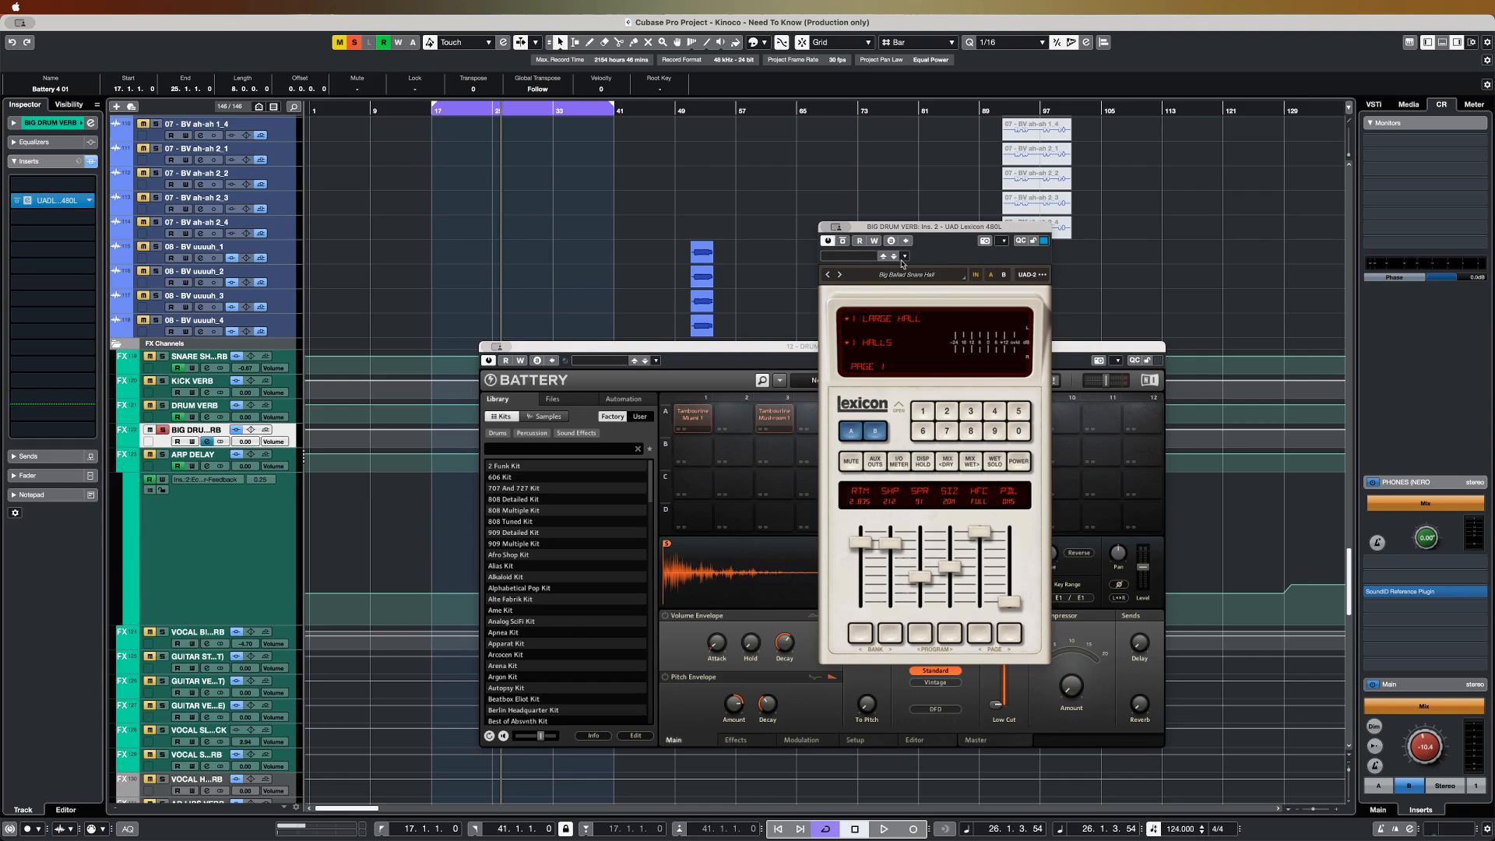
click(826, 227)
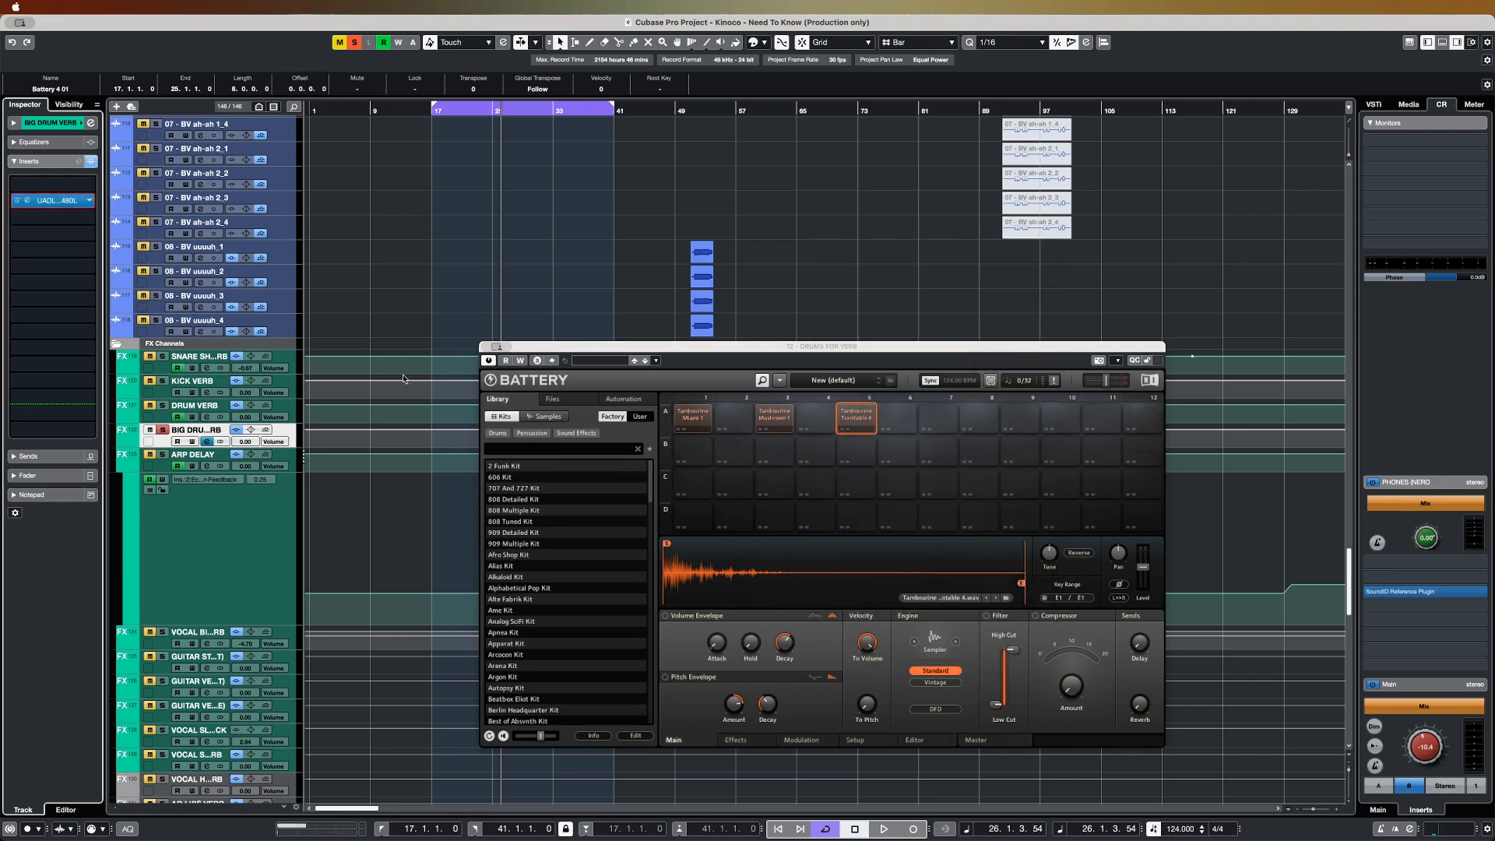
click(162, 429)
click(484, 348)
- Open the DRUMS FOR VERB part at bar 33 in the Key Editor to examine its notes during playback
scroll(481, 240, up, 15)
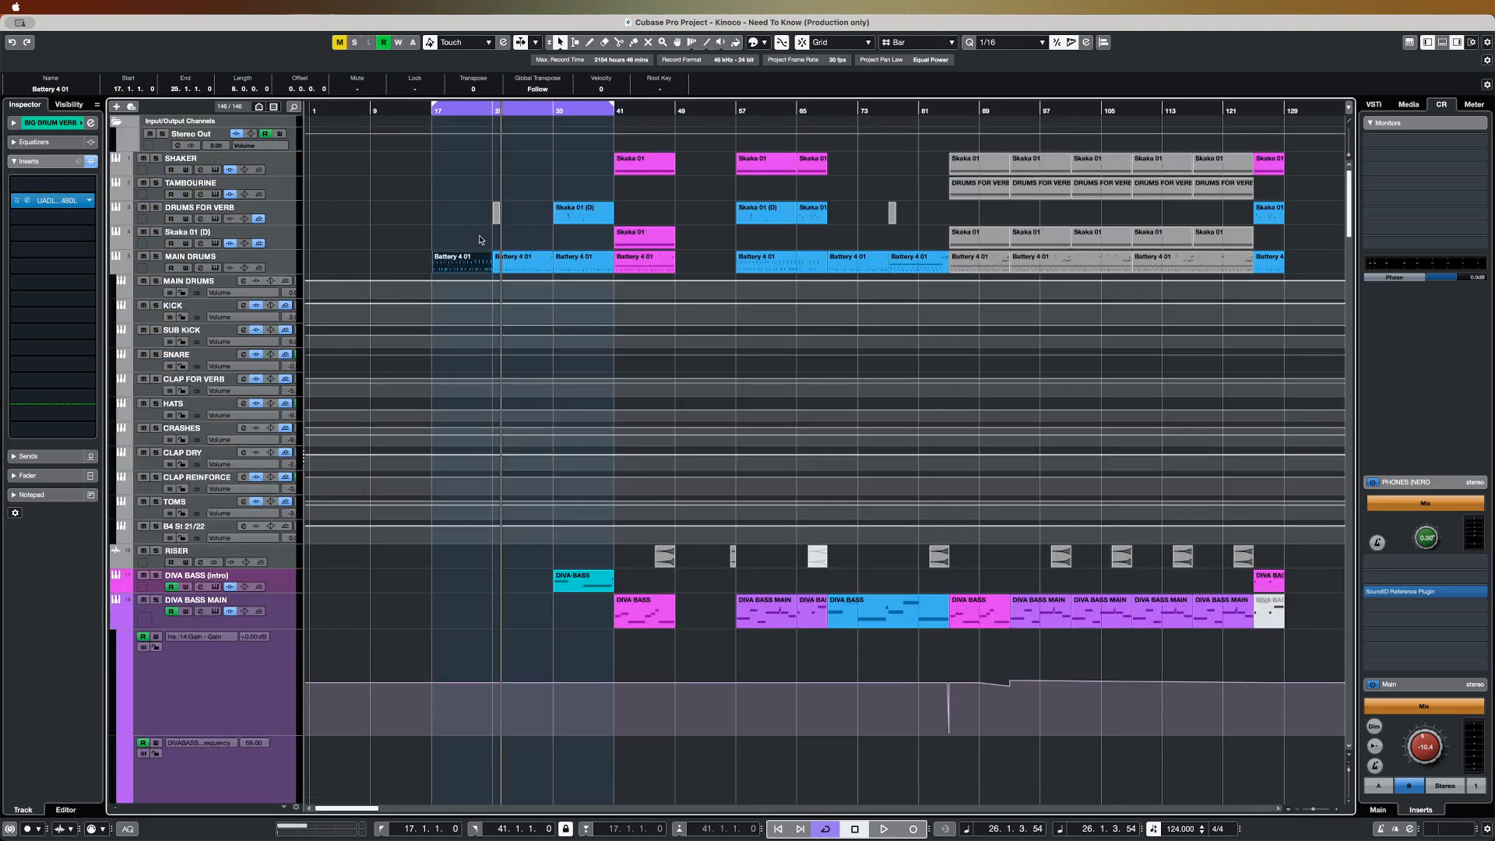
click(496, 126)
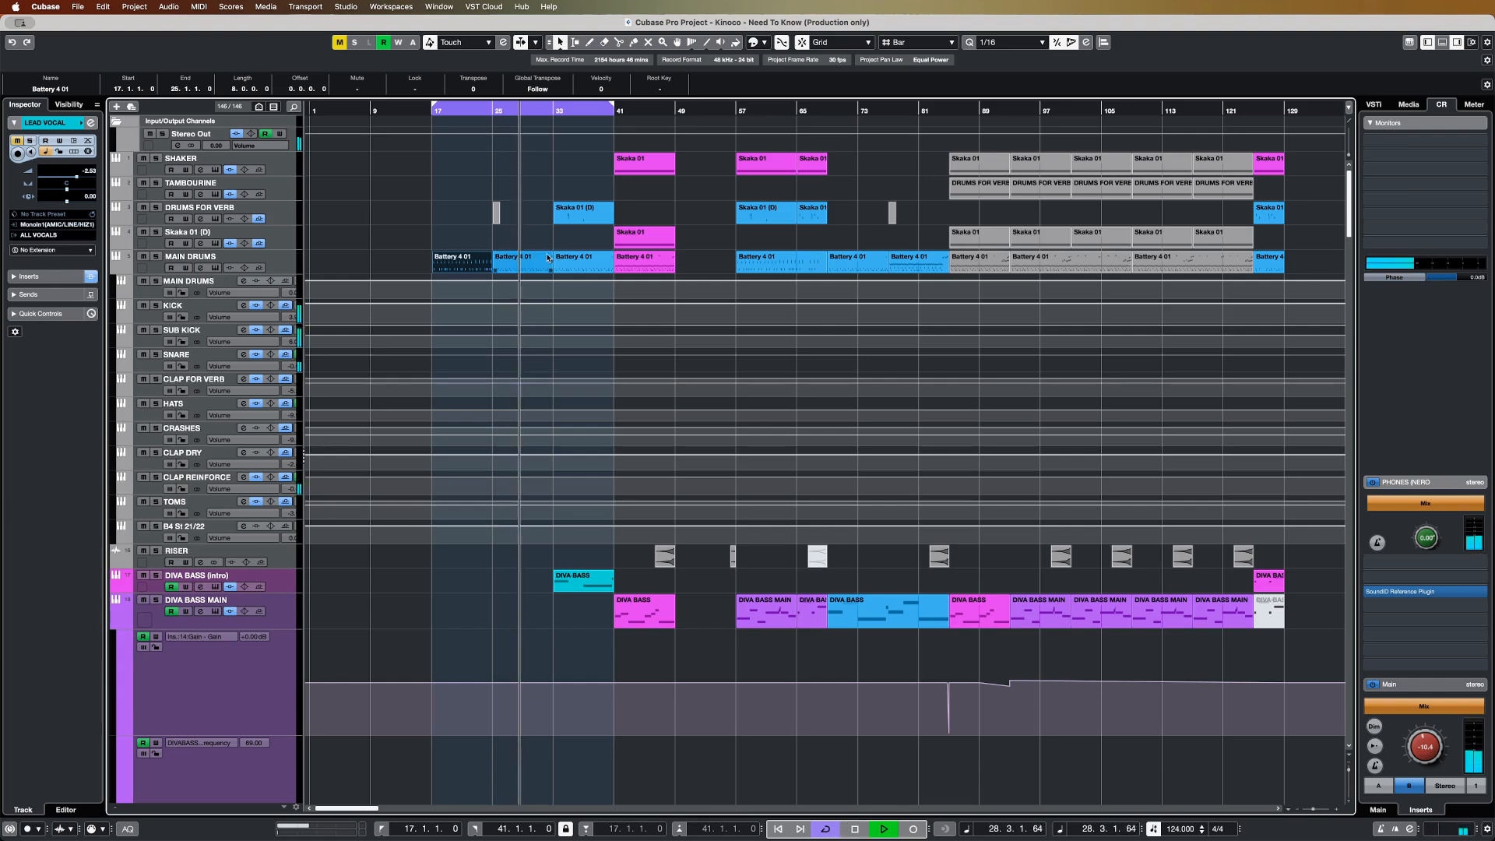
double_click(587, 211)
scroll(623, 506, left, 1)
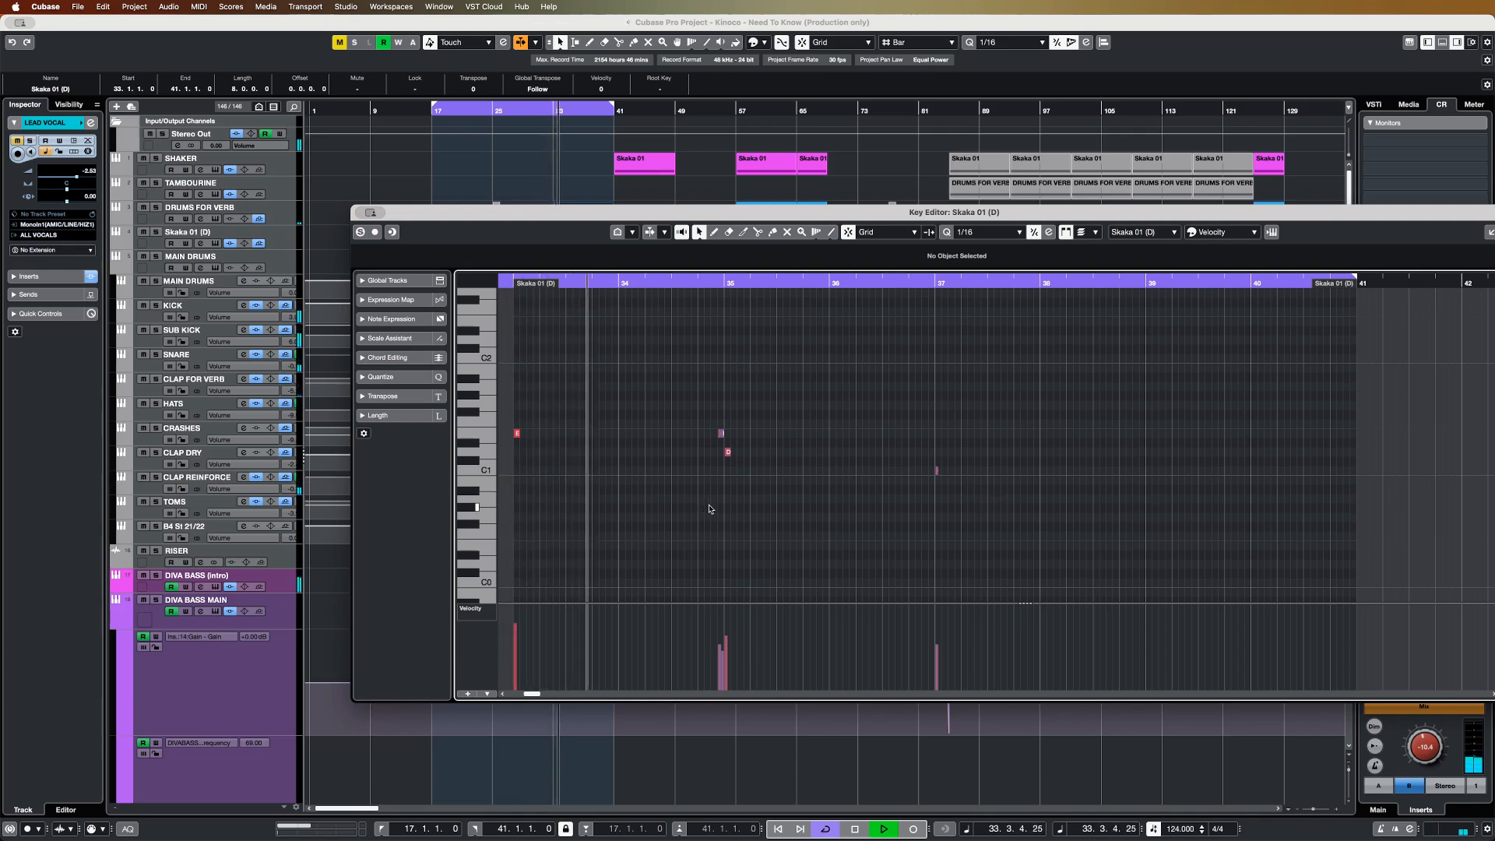
- Examine the DRUMS FOR VERB notes leading into bar 35 during playback, replaying the passage, then close the Key Editor and stop playback
scroll(753, 516, up, 10)
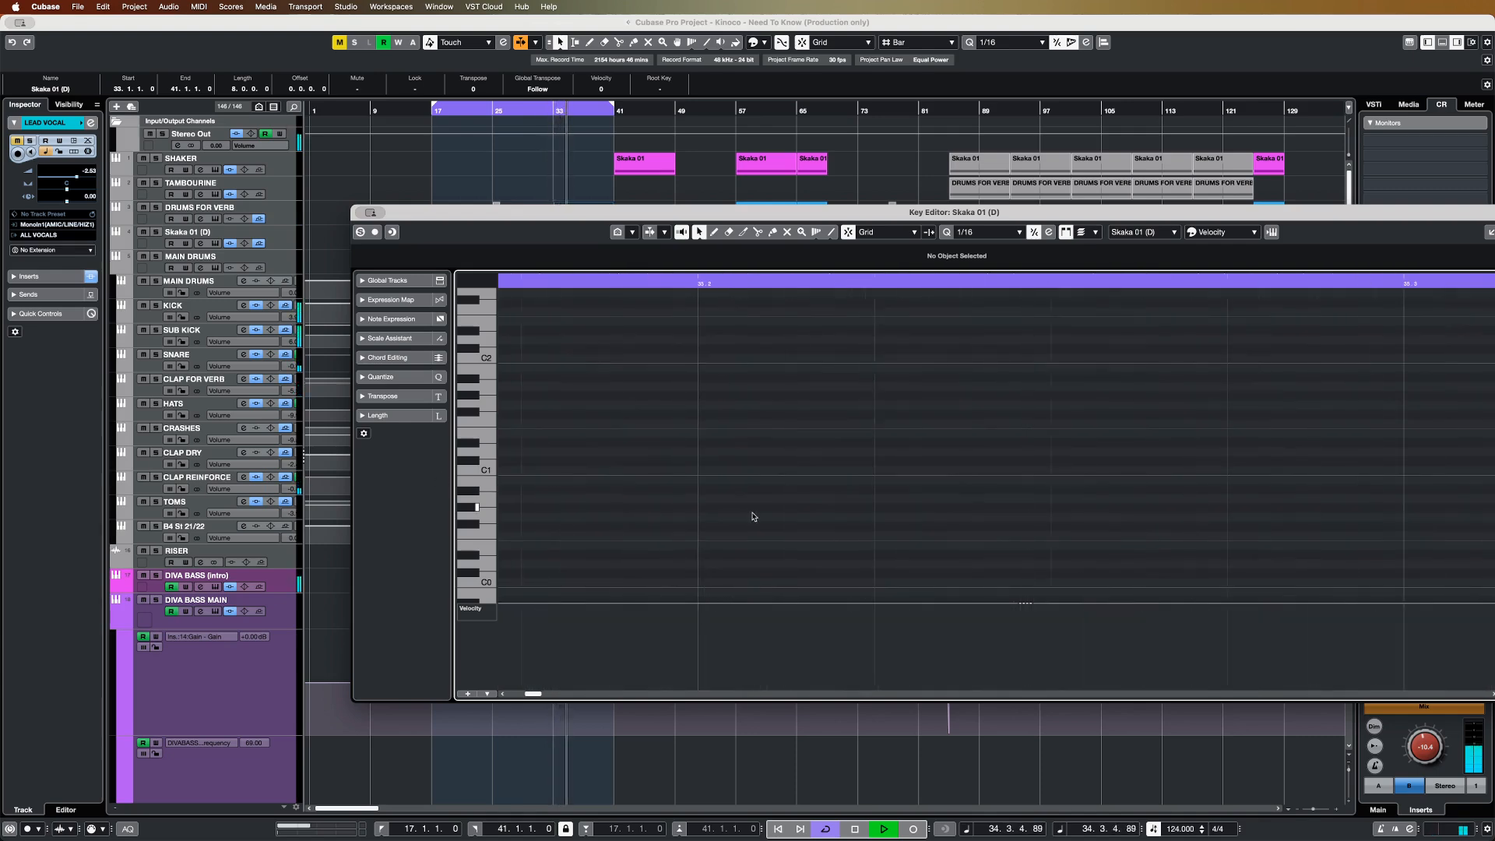
scroll(714, 512, left, 10)
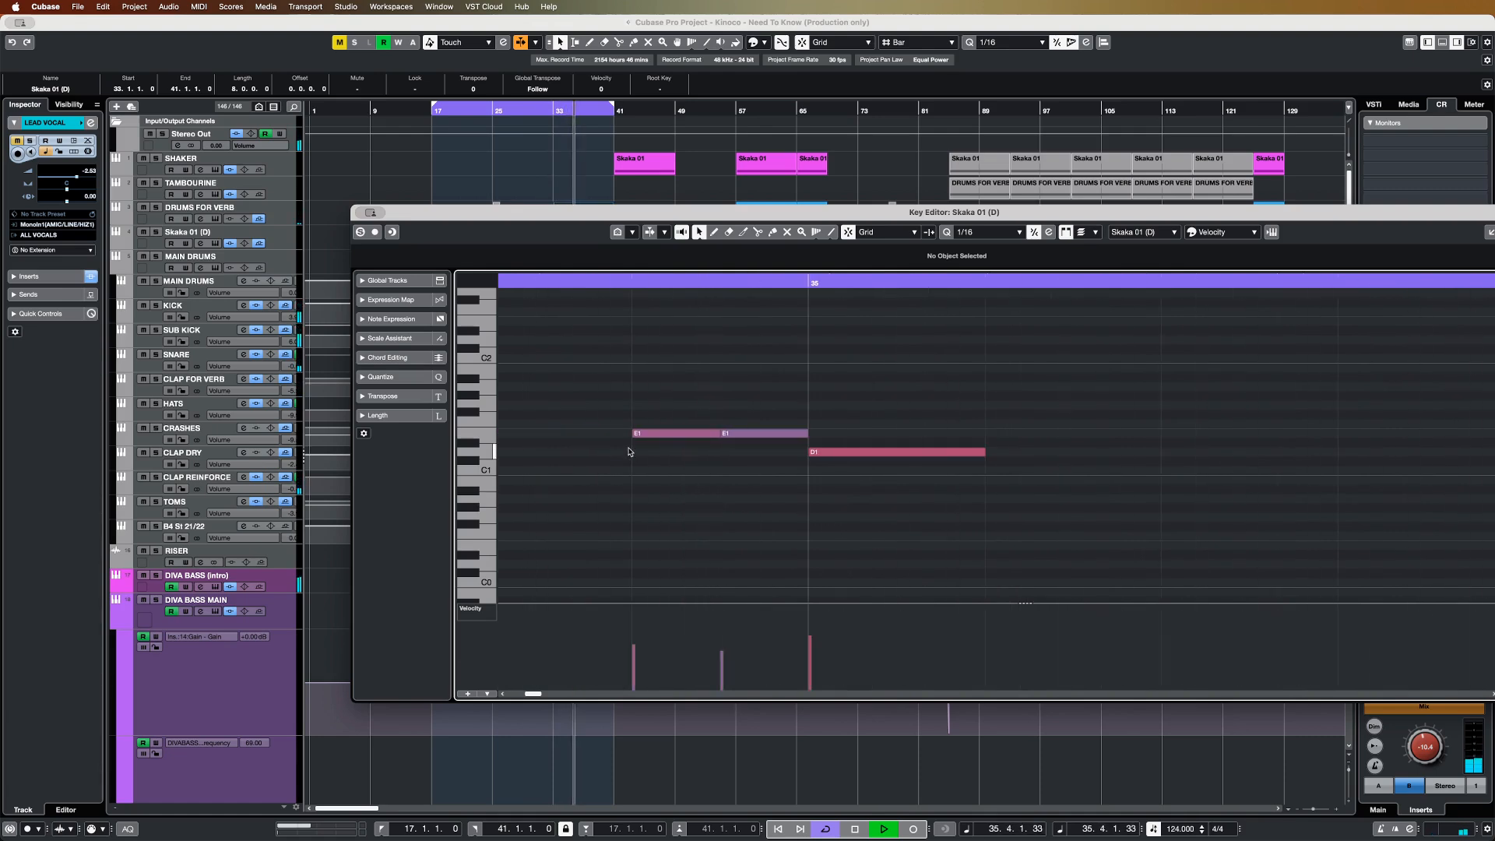
key(space)
click(522, 284)
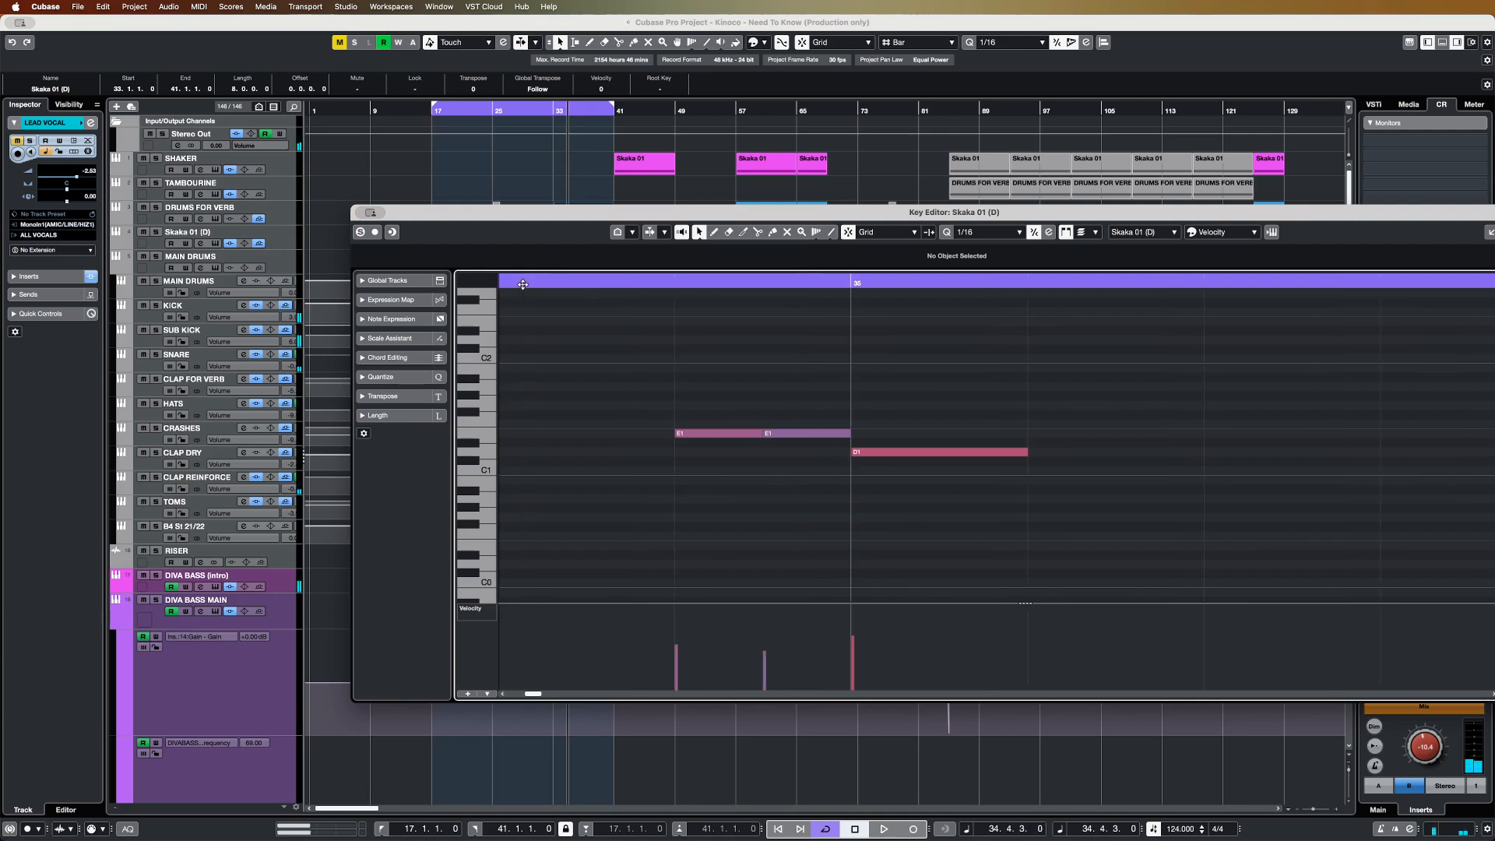
key(space)
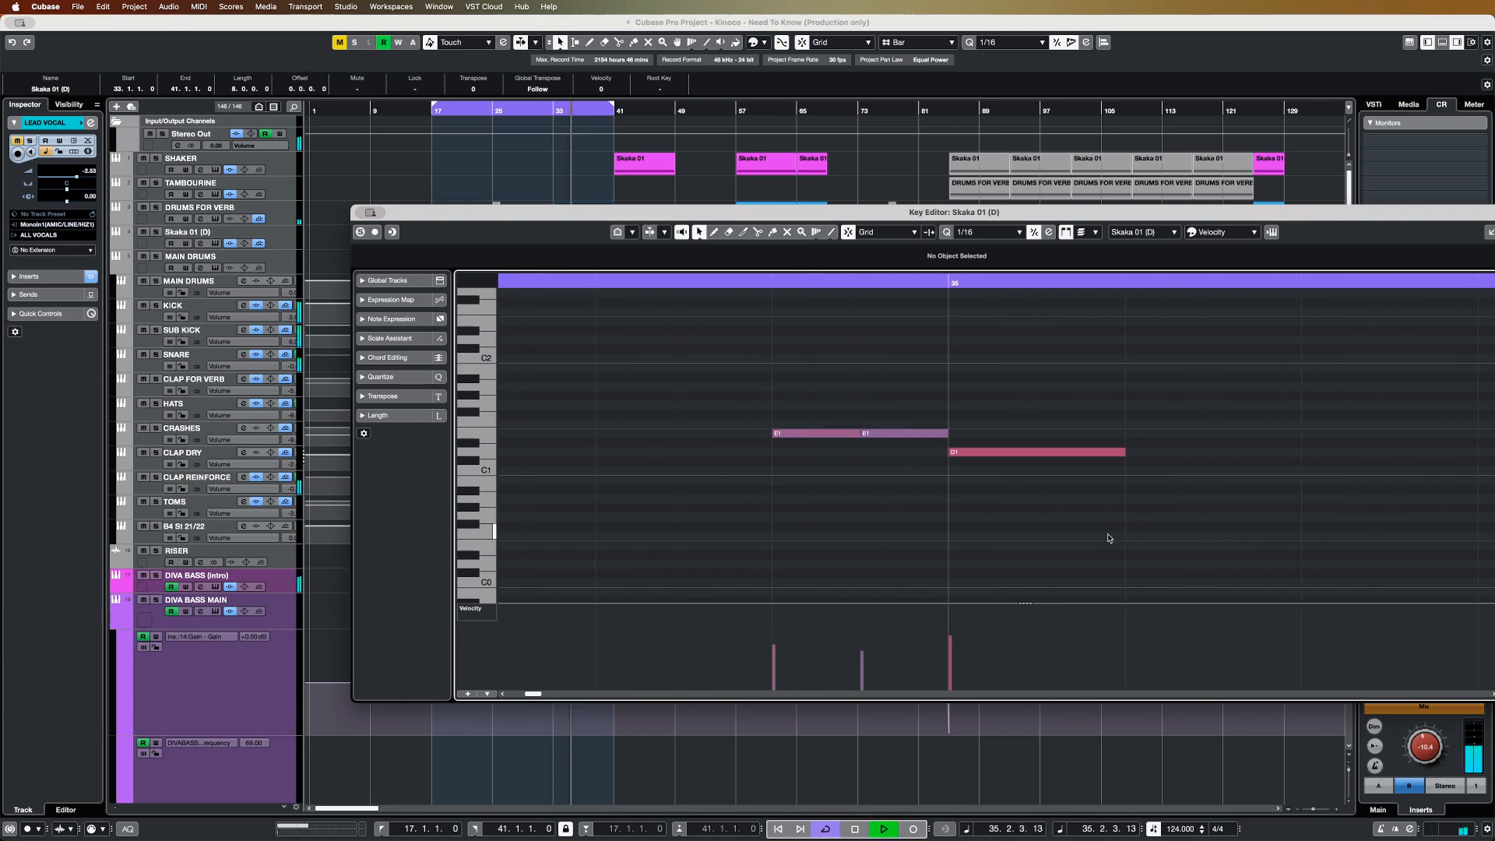
scroll(1109, 538, down, 4)
scroll(1110, 538, right, 5)
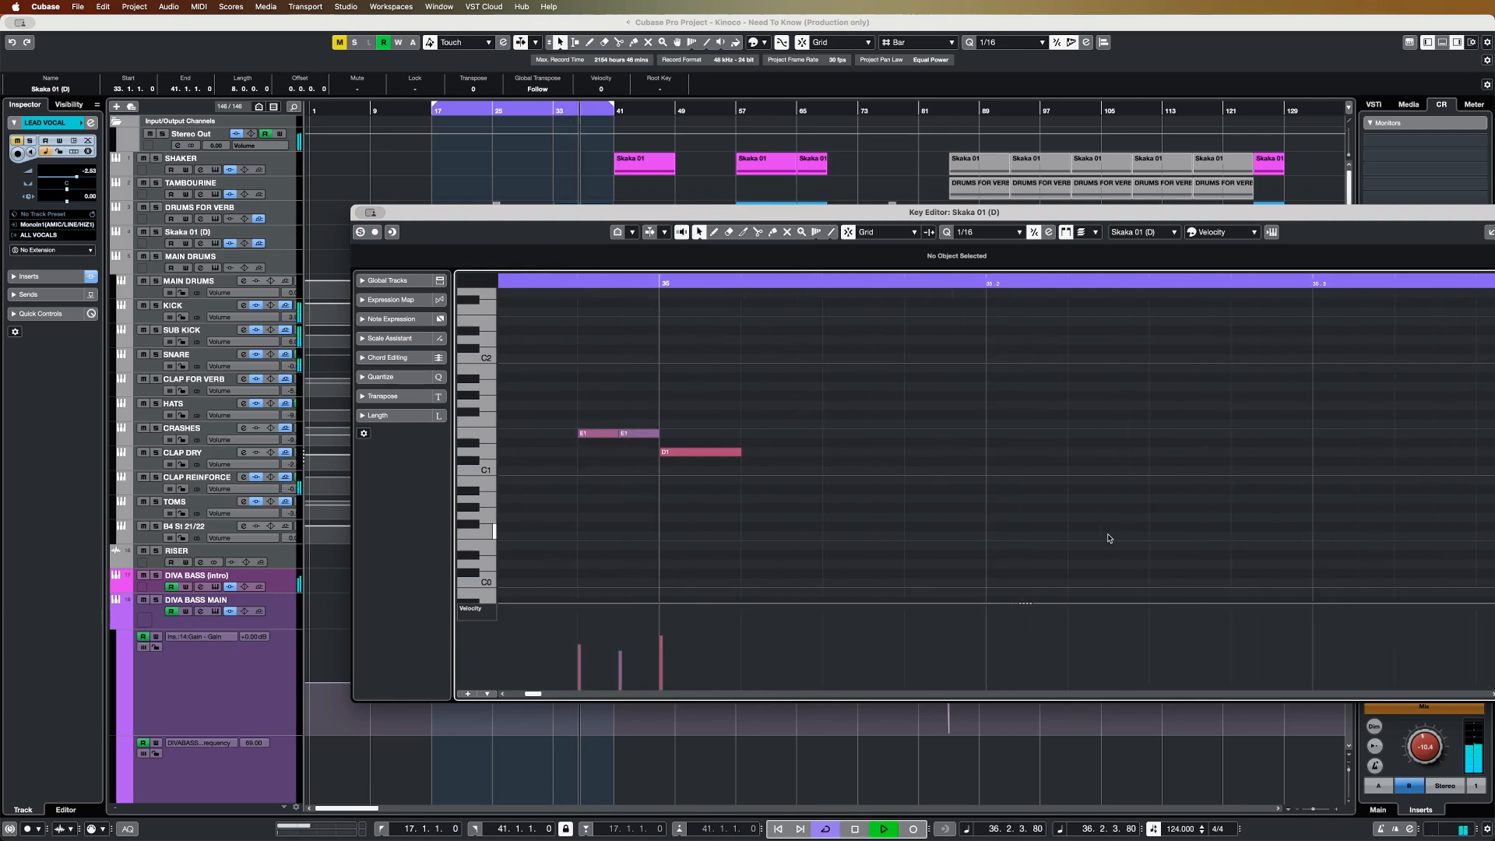
scroll(1109, 538, down, 10)
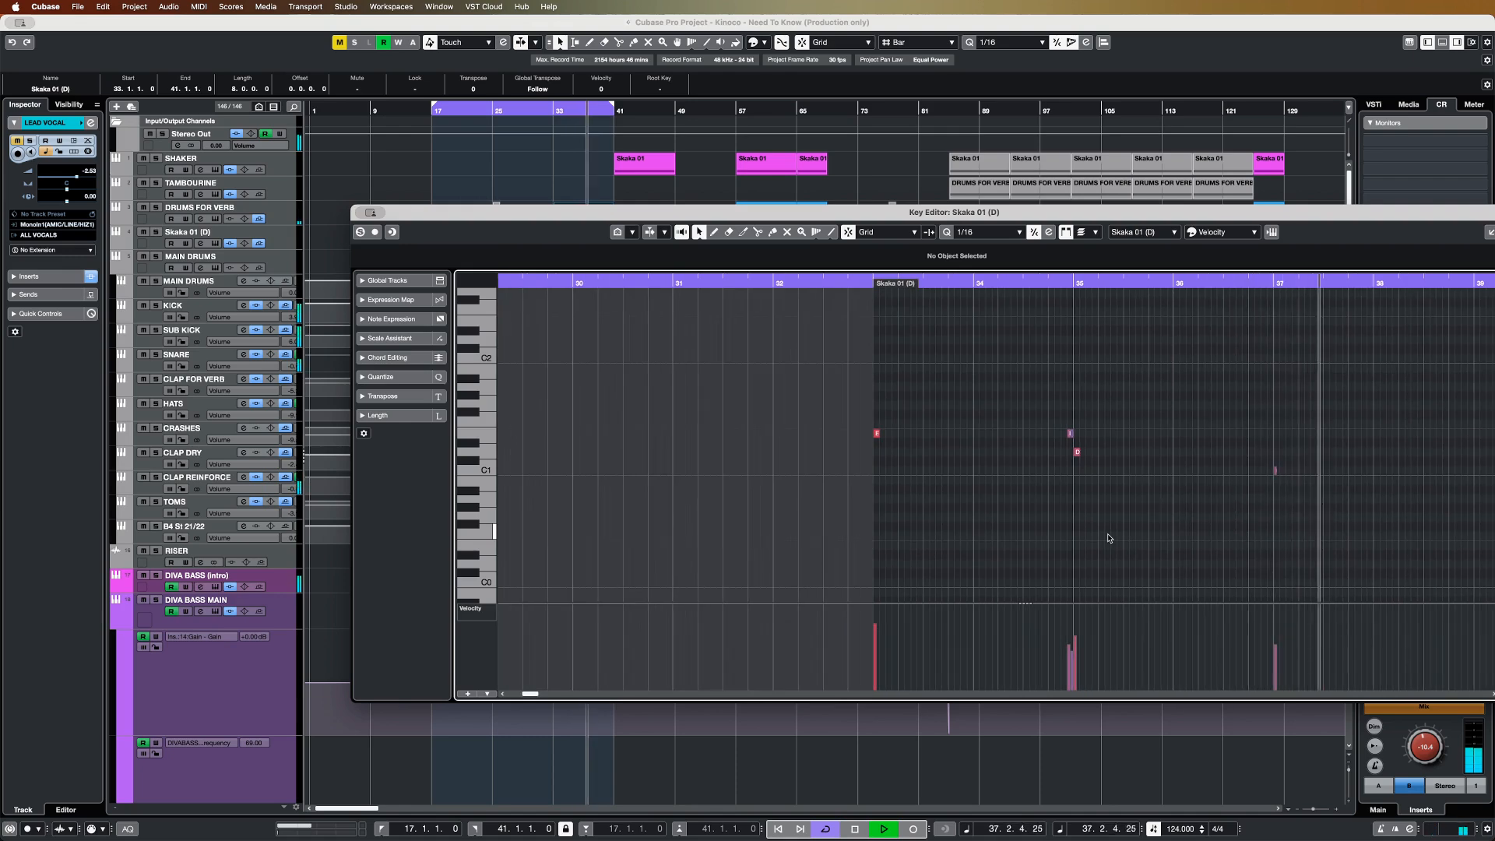
scroll(1110, 538, down, 2)
scroll(1106, 535, down, 2)
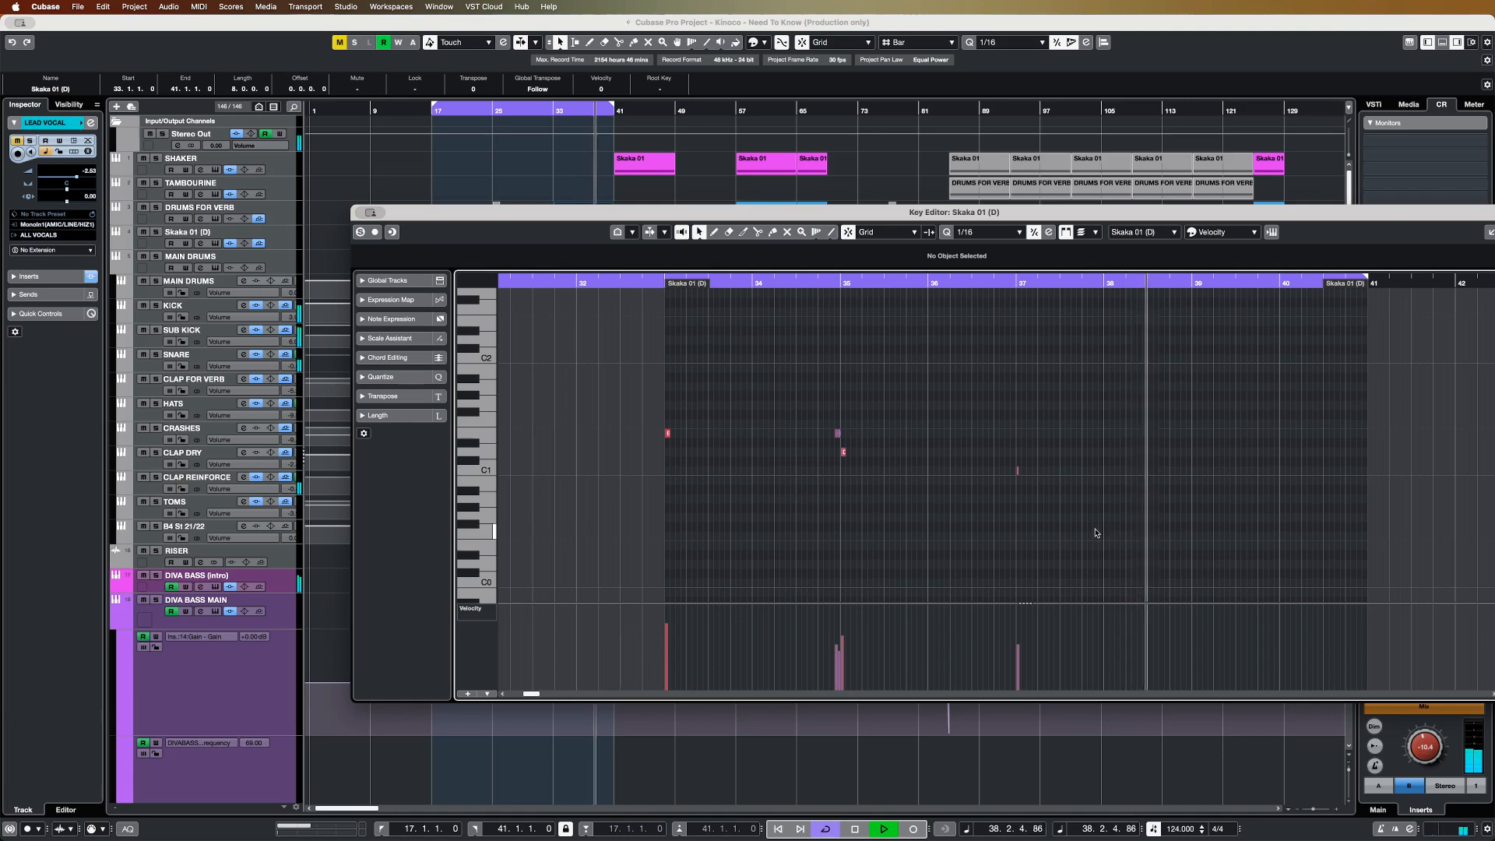
click(360, 213)
key(space)
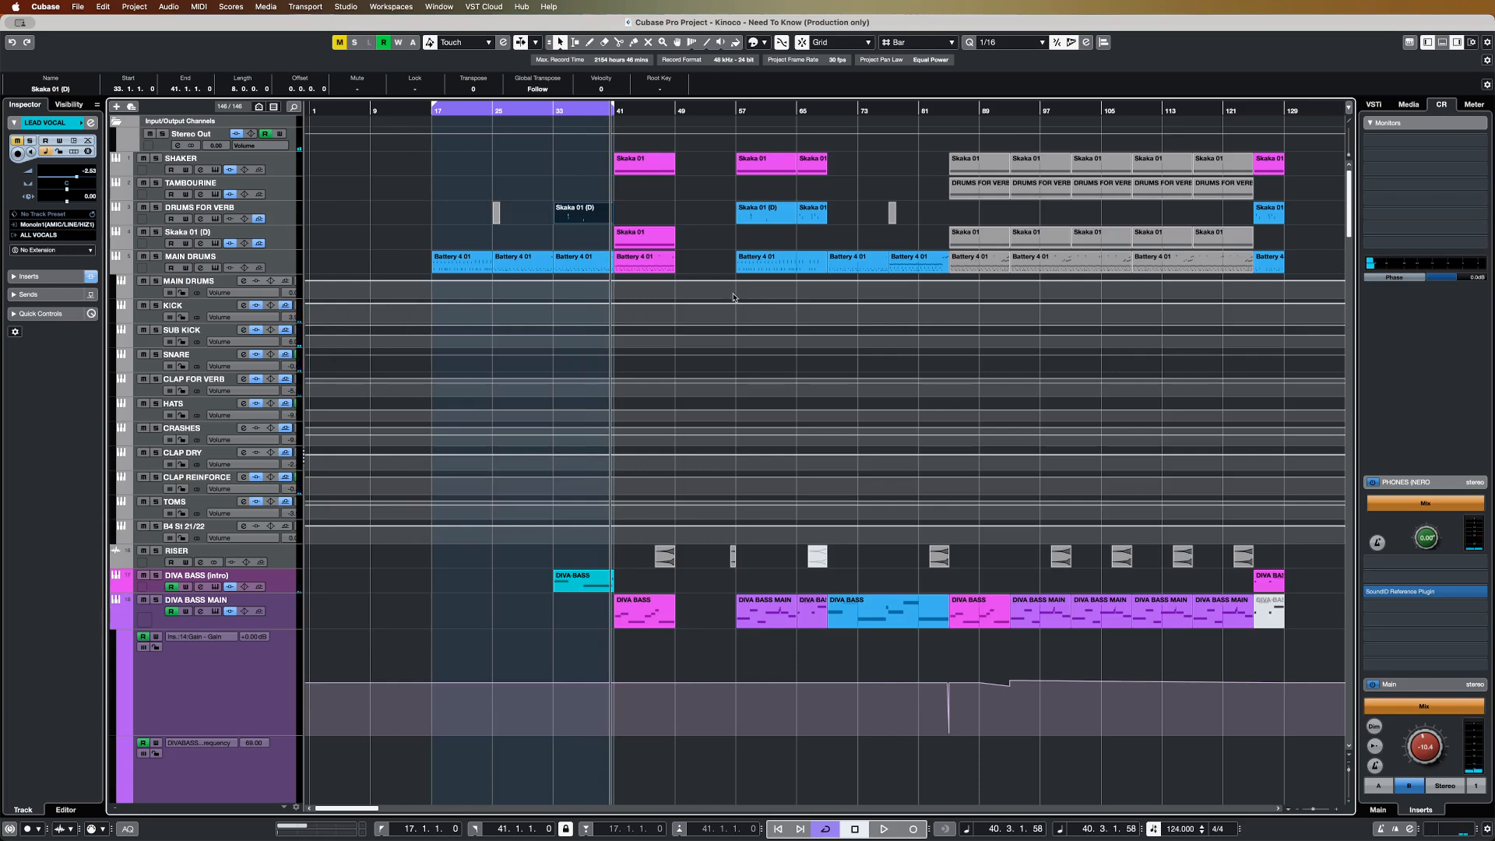
- Open the DIVA BASS (intro) track's Diva instrument and audio inserts, and audition the part soloed from bar 33
scroll(473, 590, down, 1)
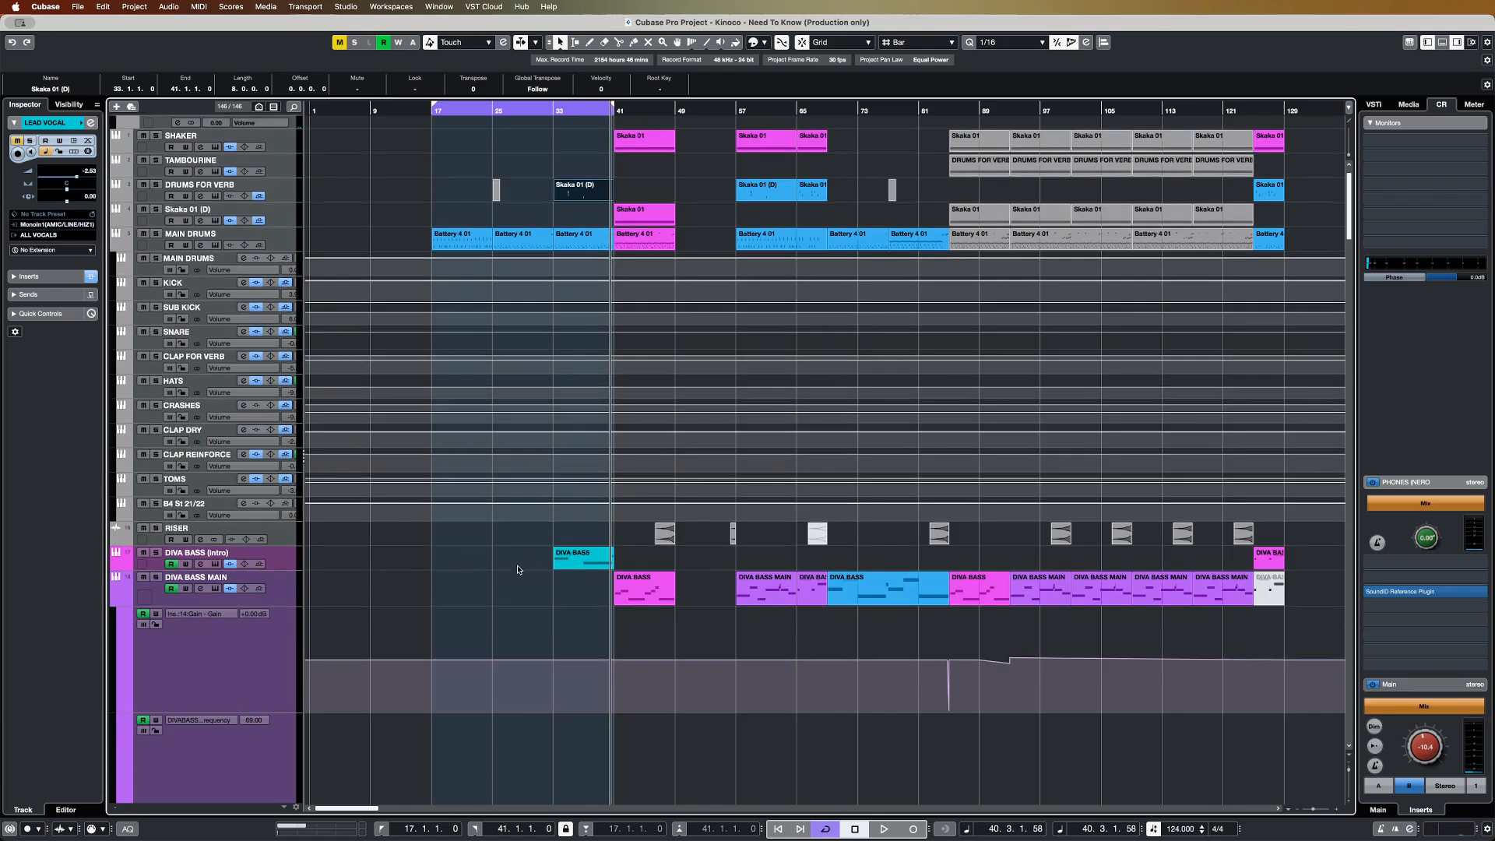
click(282, 564)
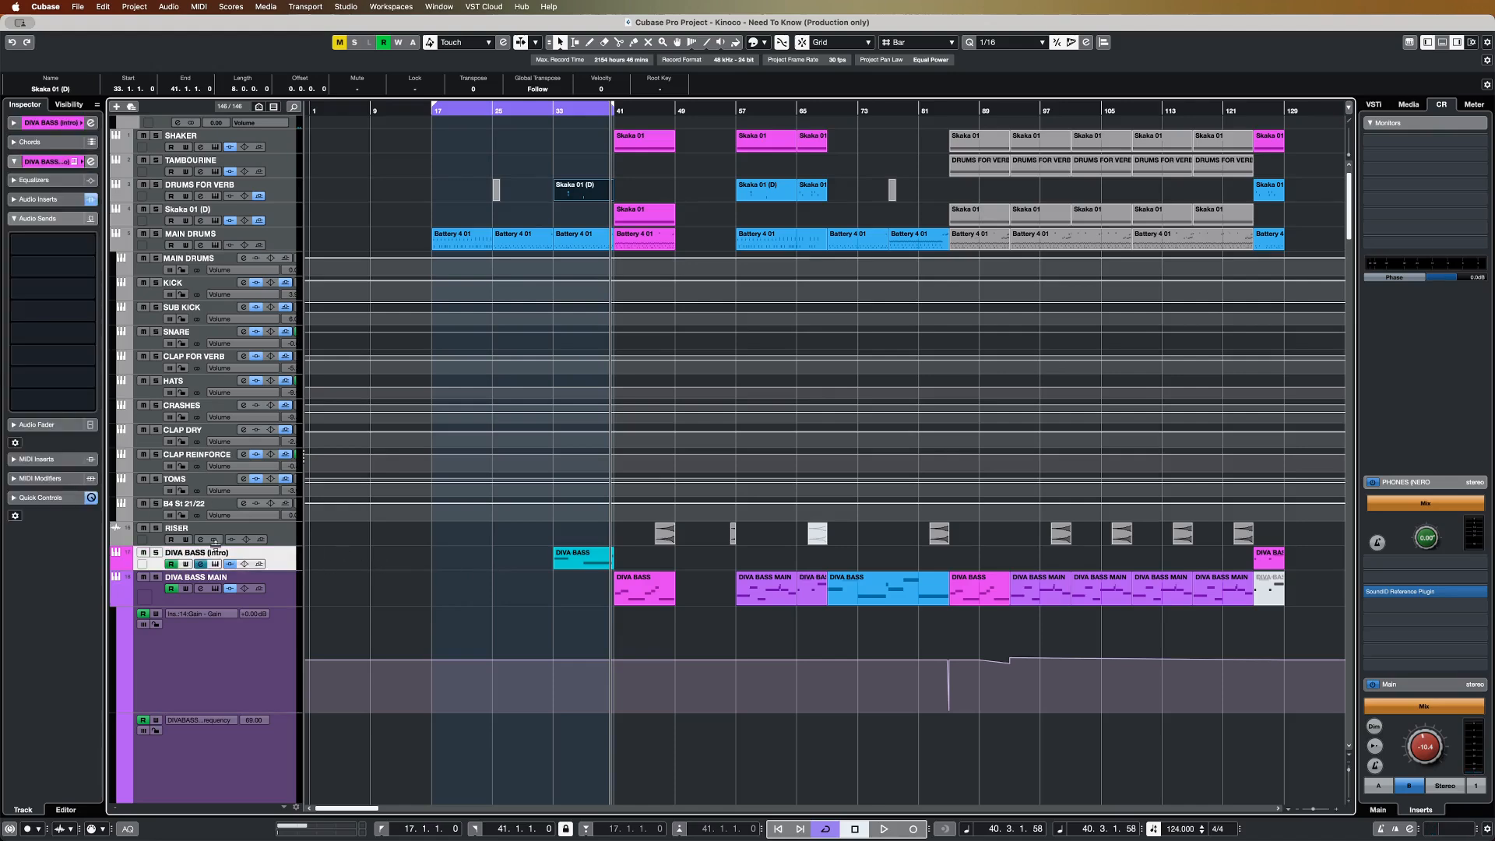
click(215, 564)
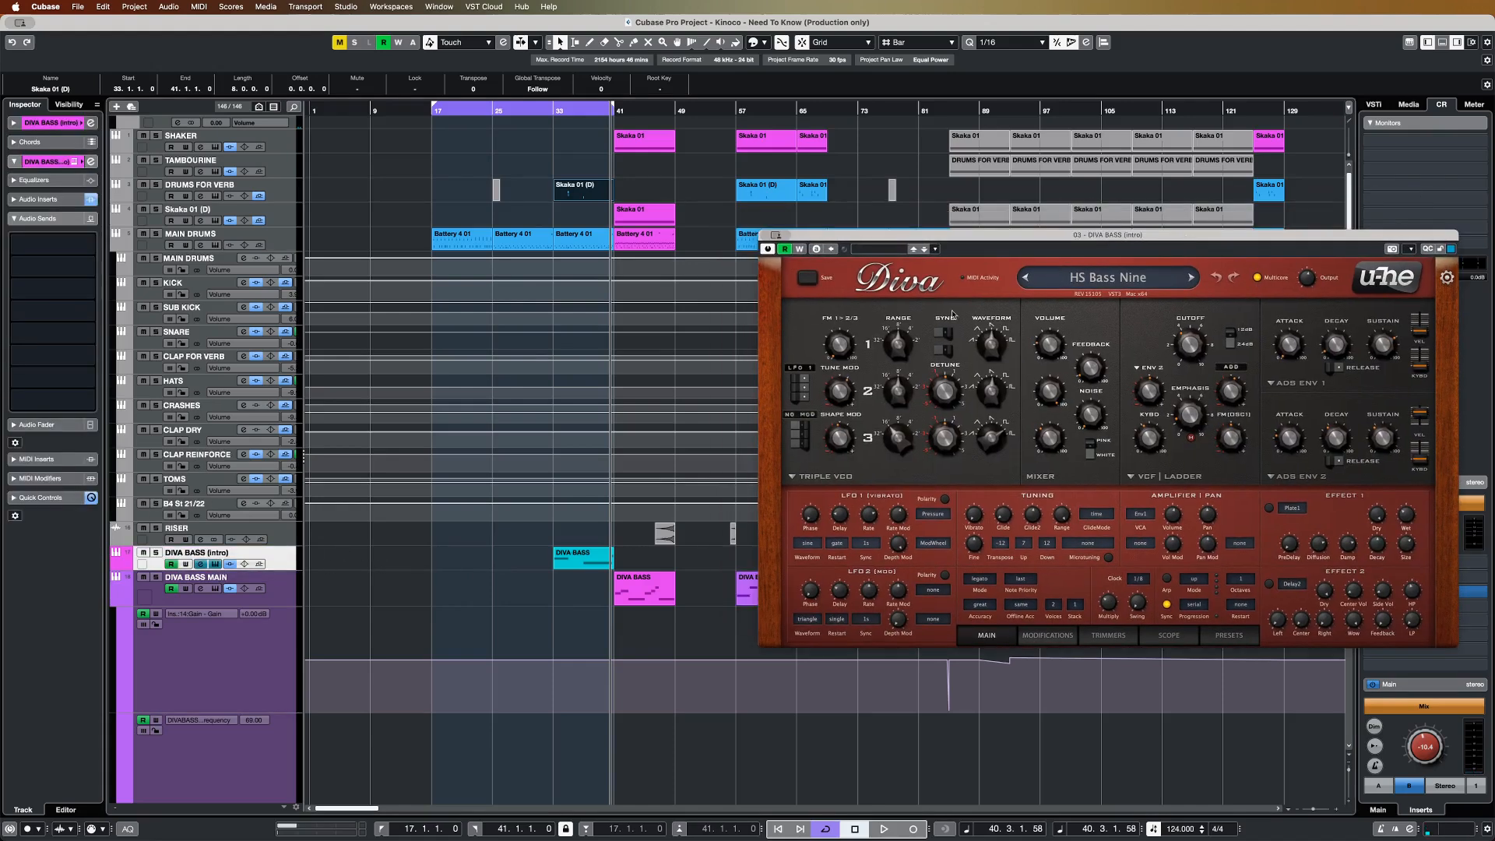
click(555, 114)
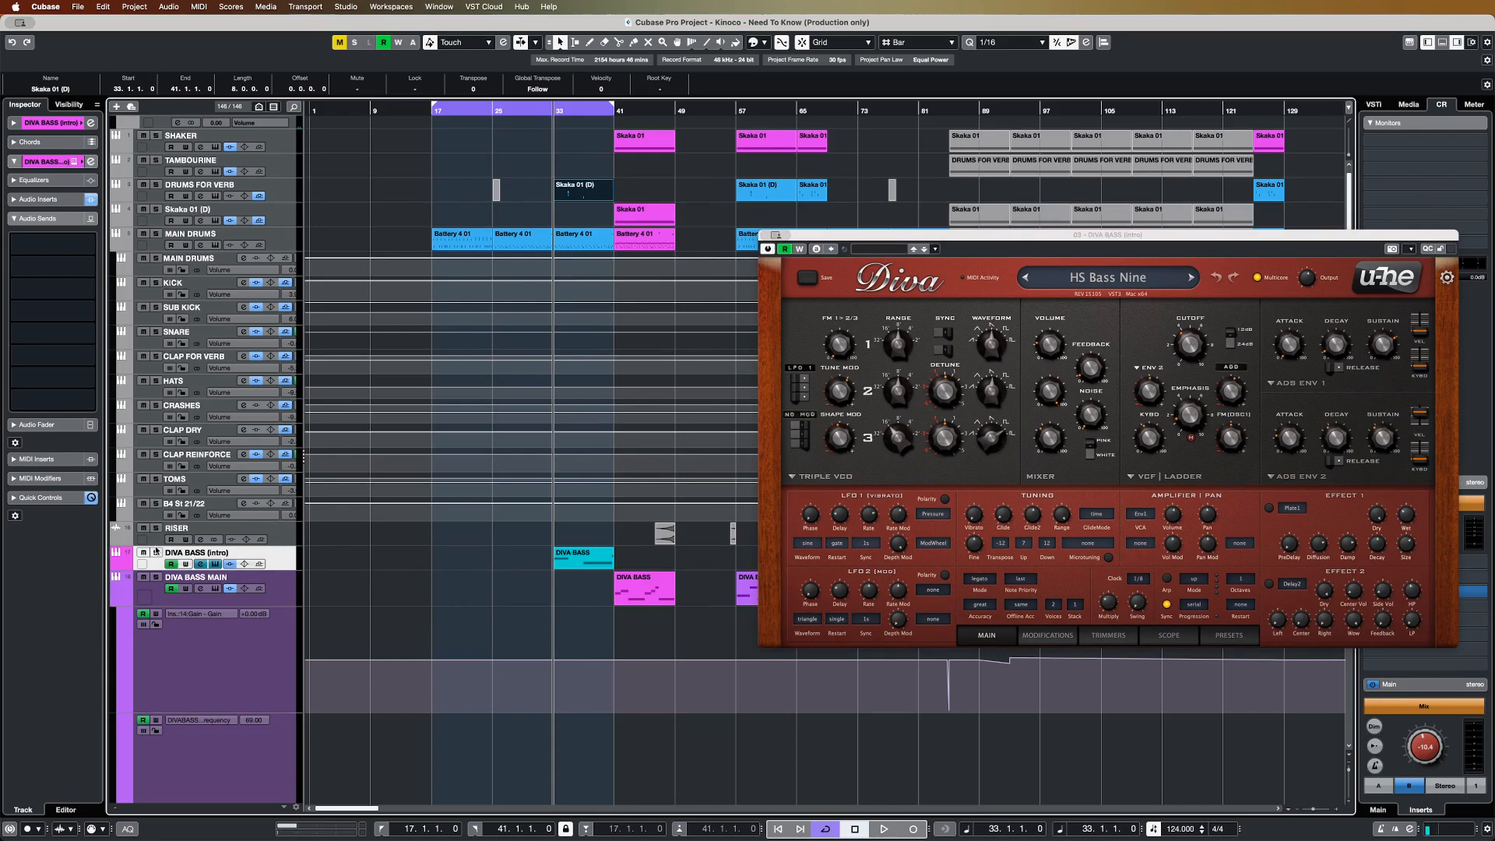
click(155, 552)
key(space)
click(39, 200)
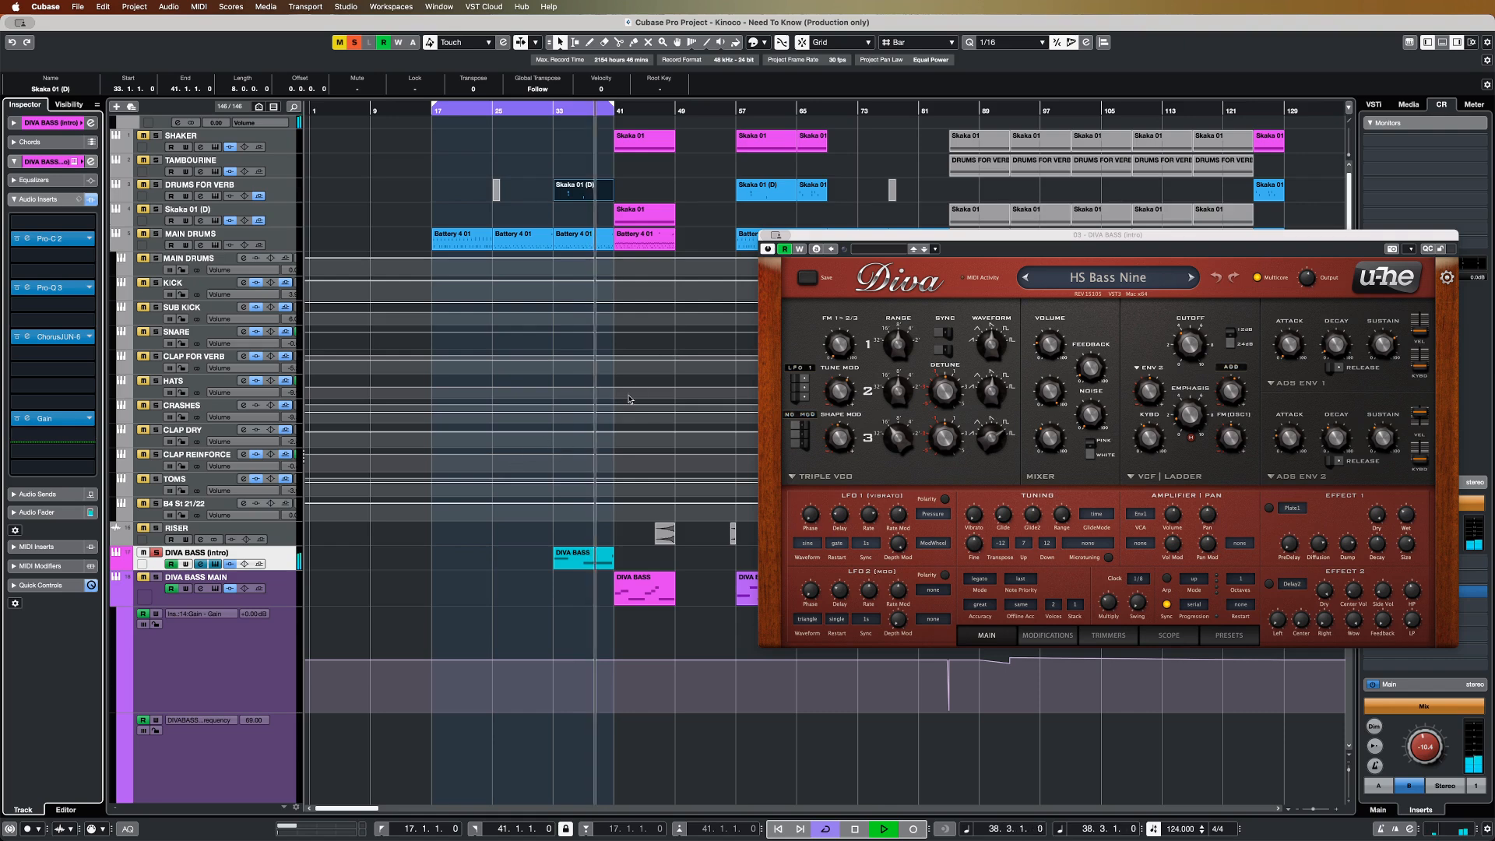
key(space)
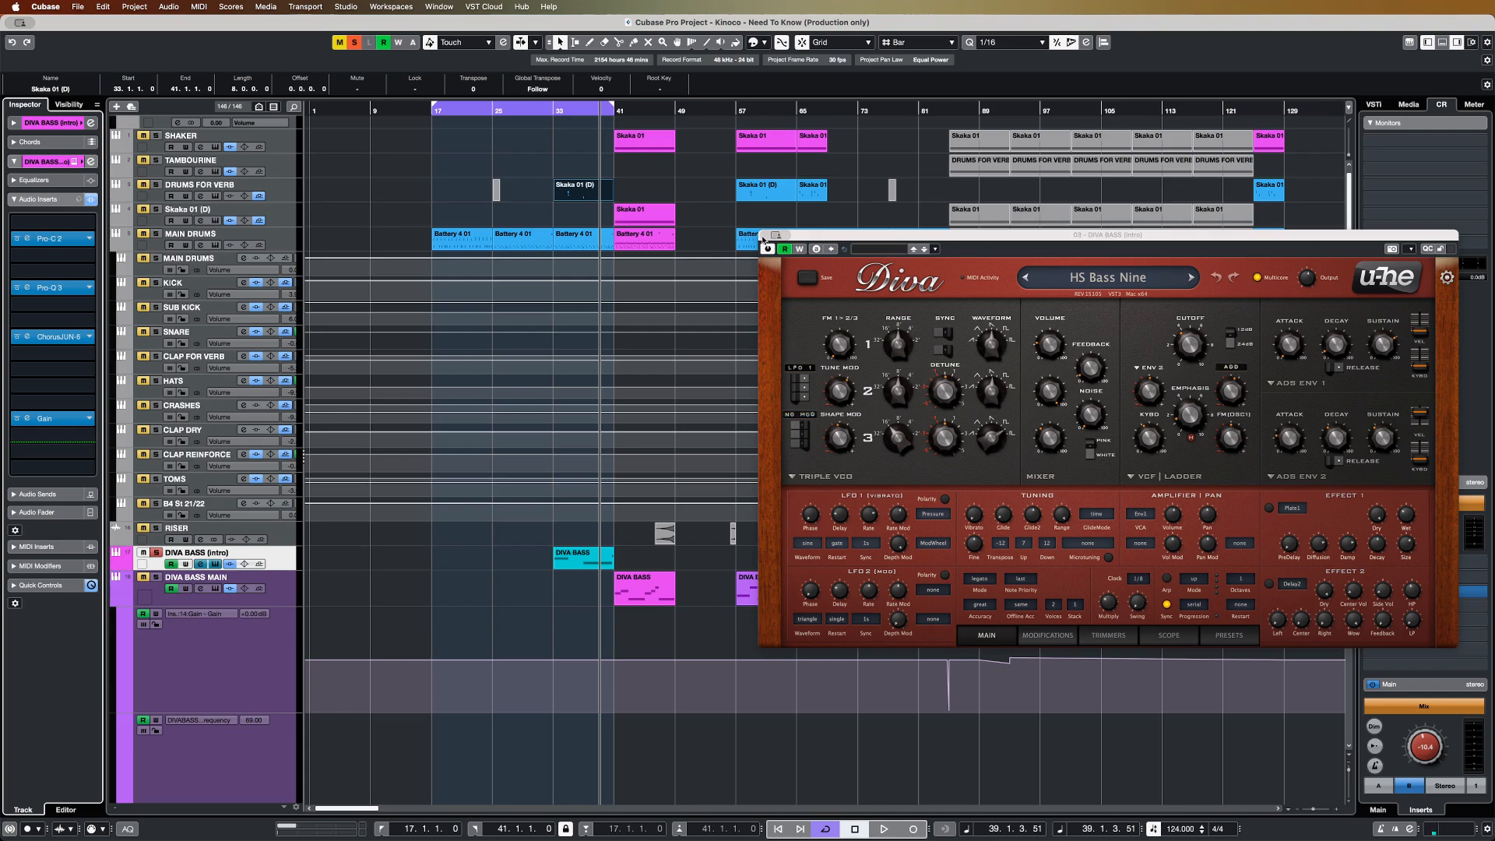
- Open the intro bass's Pro-C 2, Pro-Q 3 and Chorus JUN-6 inserts to examine their settings, leaving the chorus open
click(46, 239)
click(47, 288)
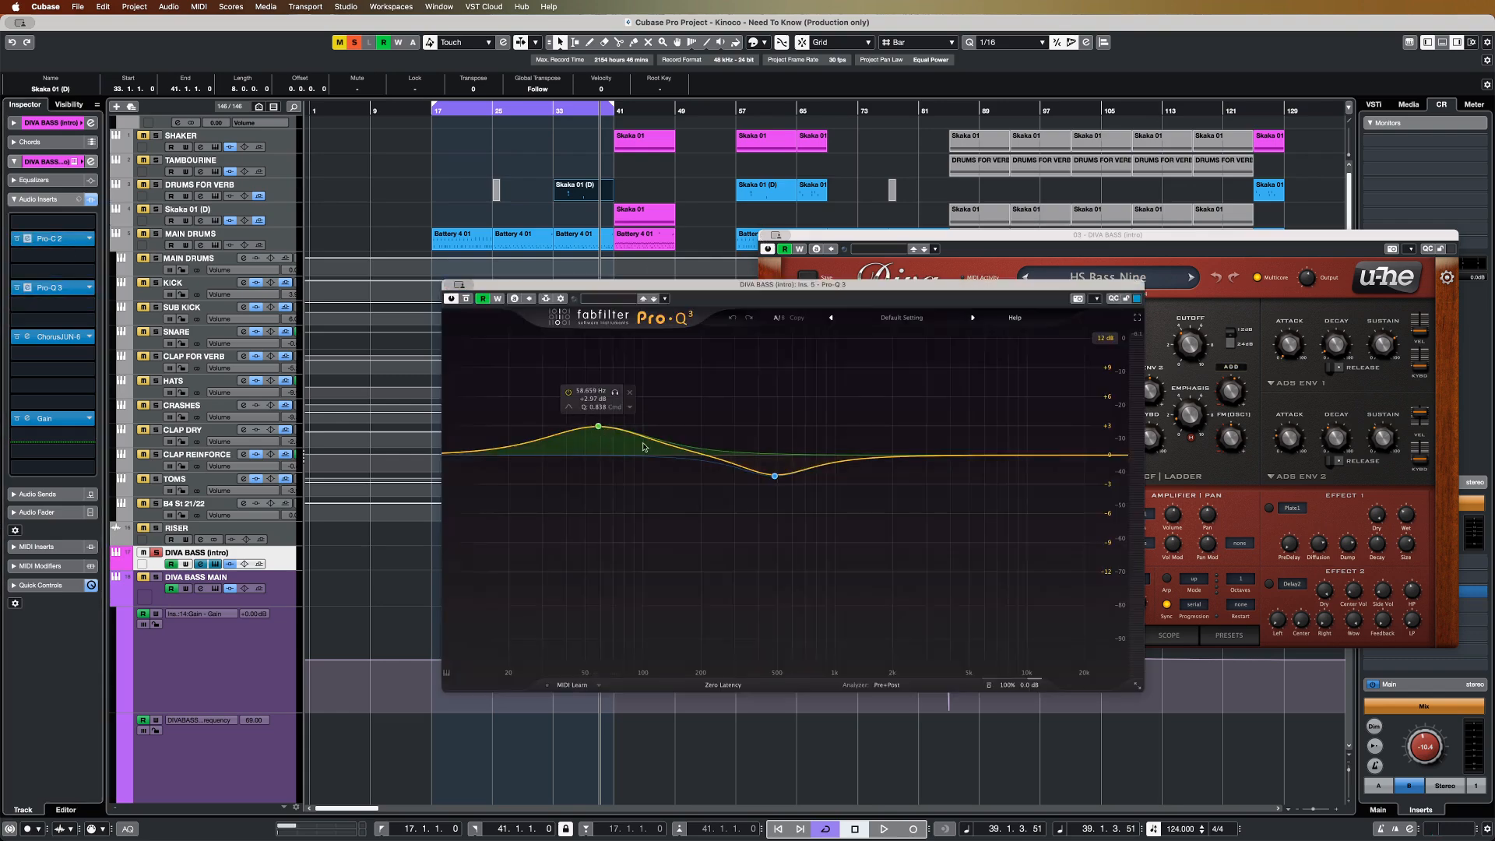
click(47, 337)
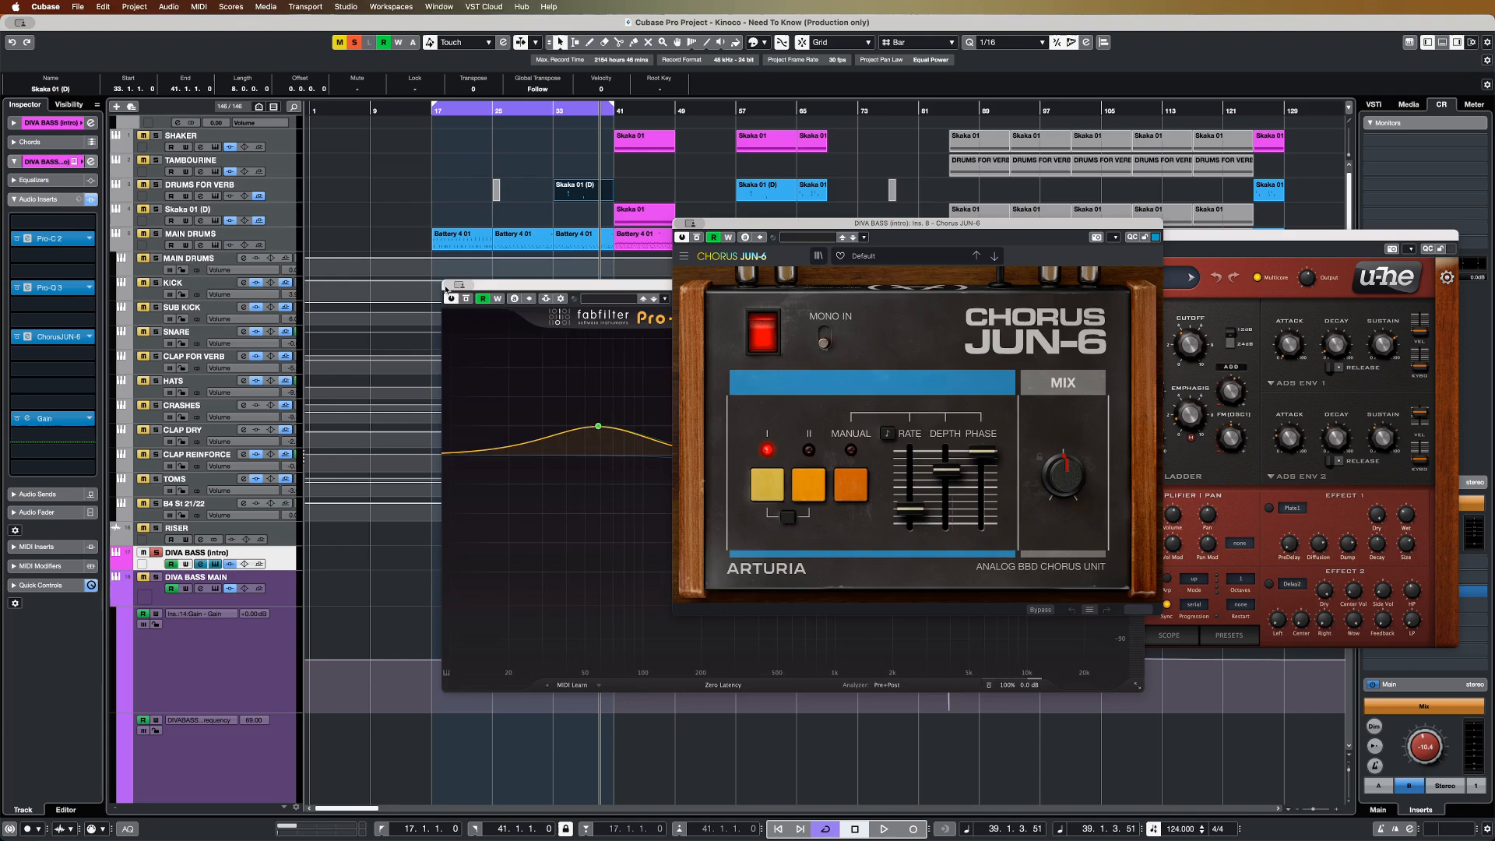
click(459, 285)
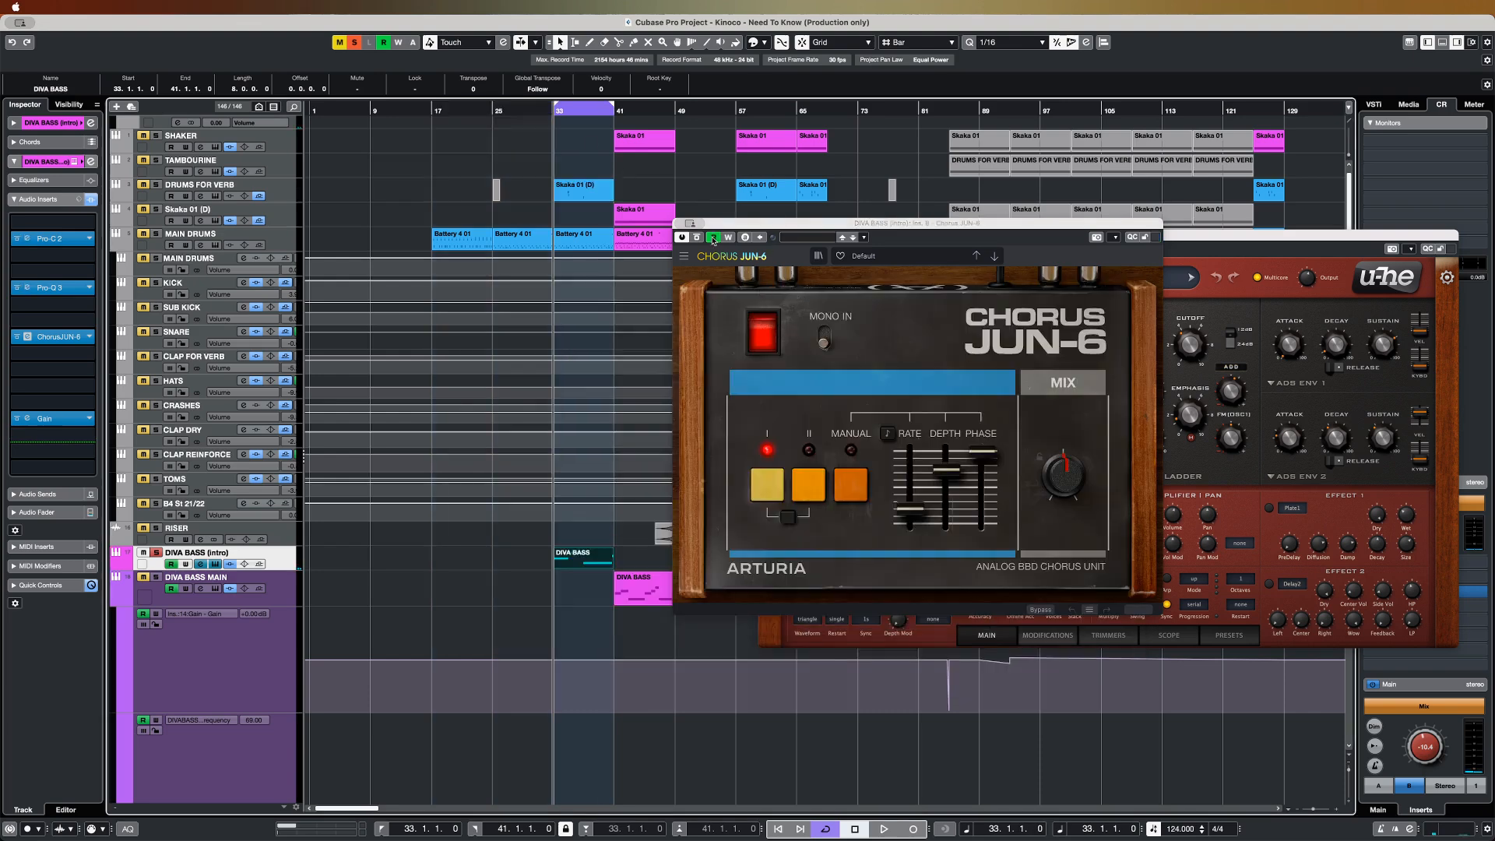
- Compare the soloed intro bass with the Chorus JUN-6 bypassed and active over bars 33 to 41, and close the plug-in windows
click(698, 240)
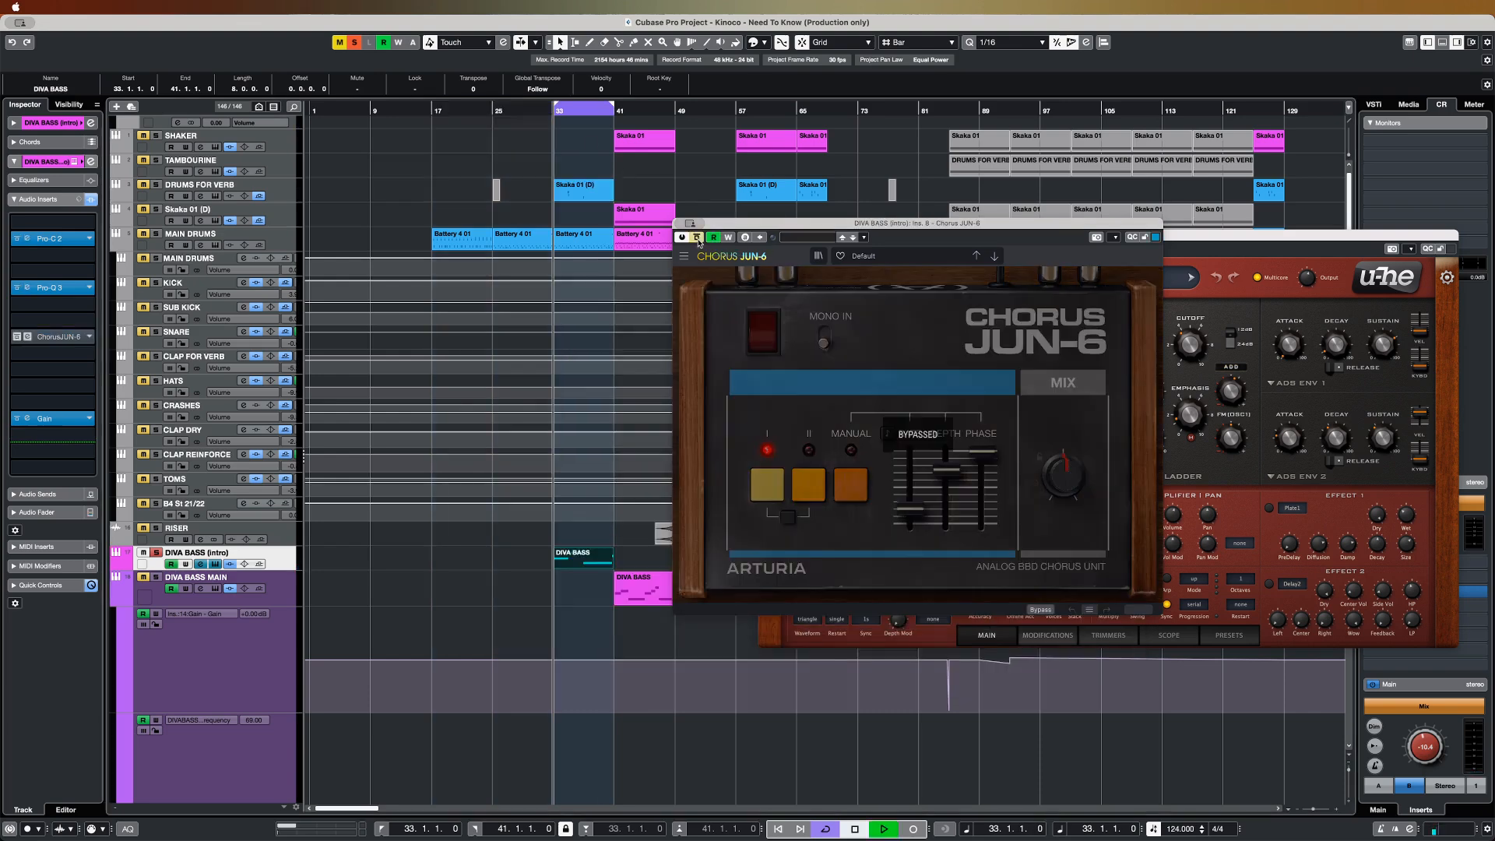
key(space)
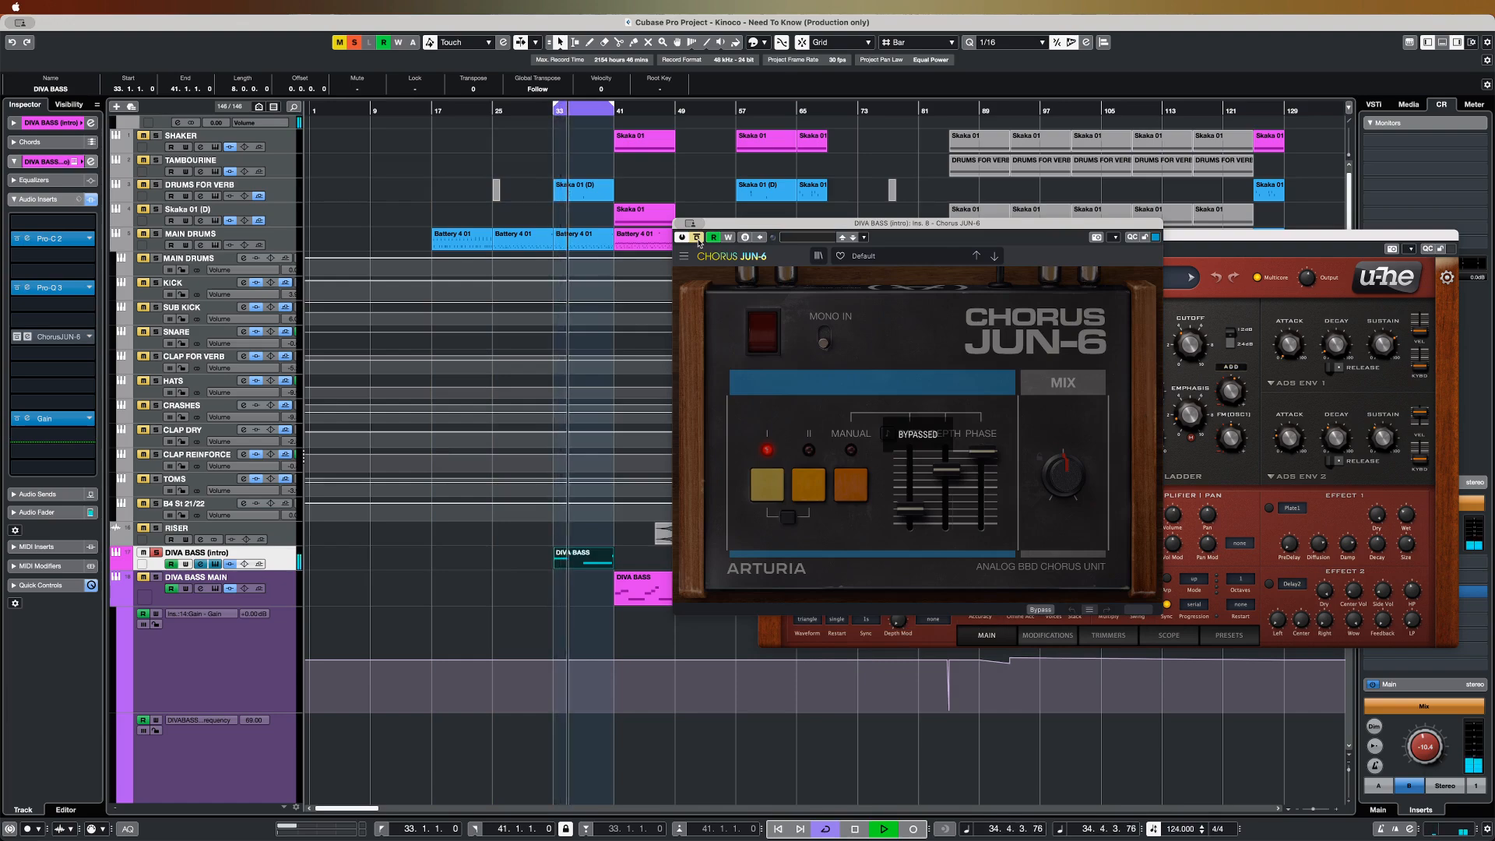
click(698, 240)
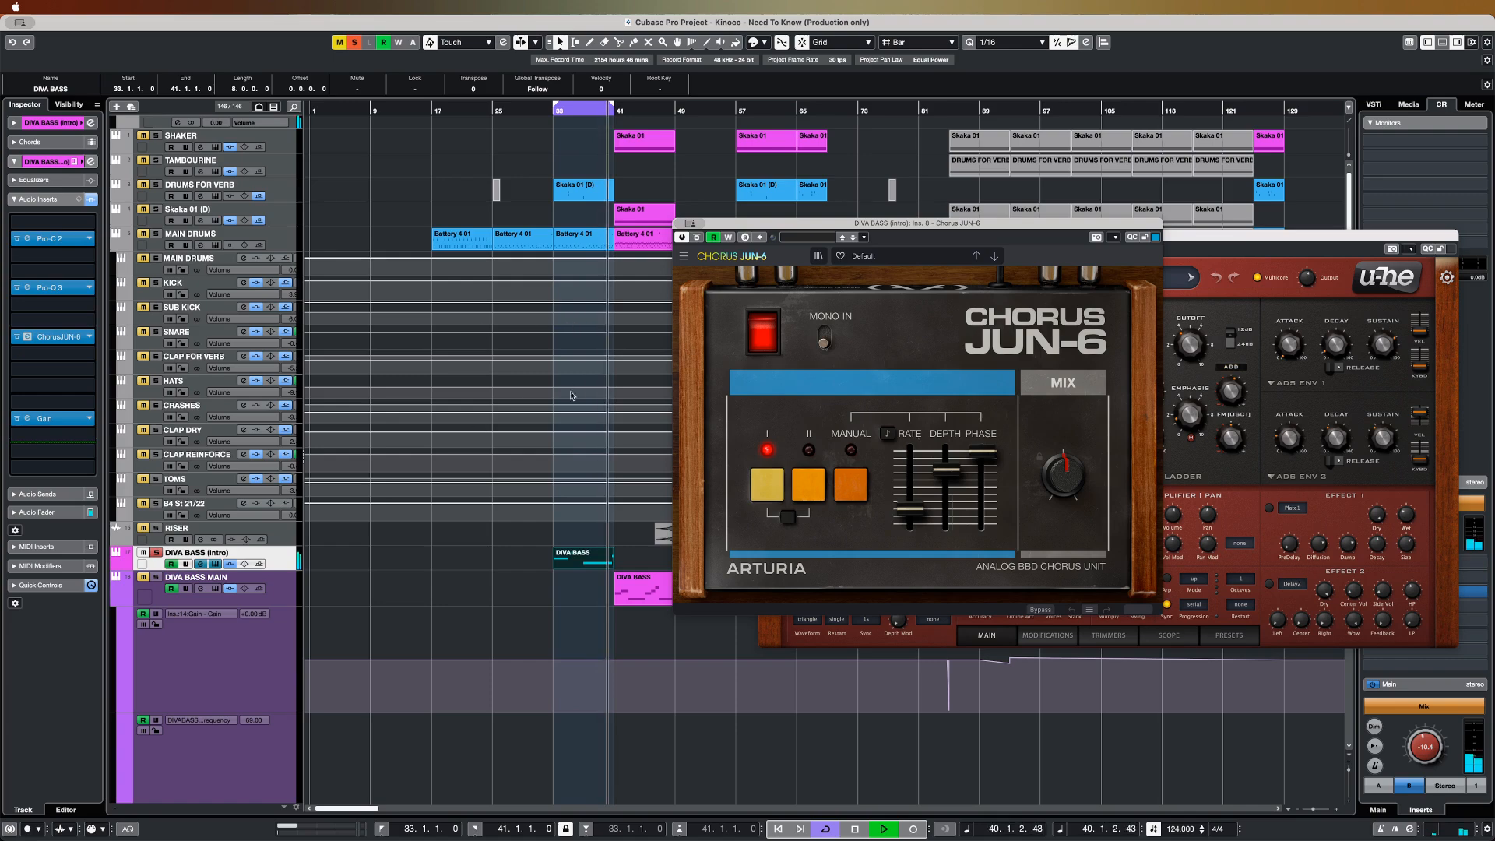
key(space)
click(682, 224)
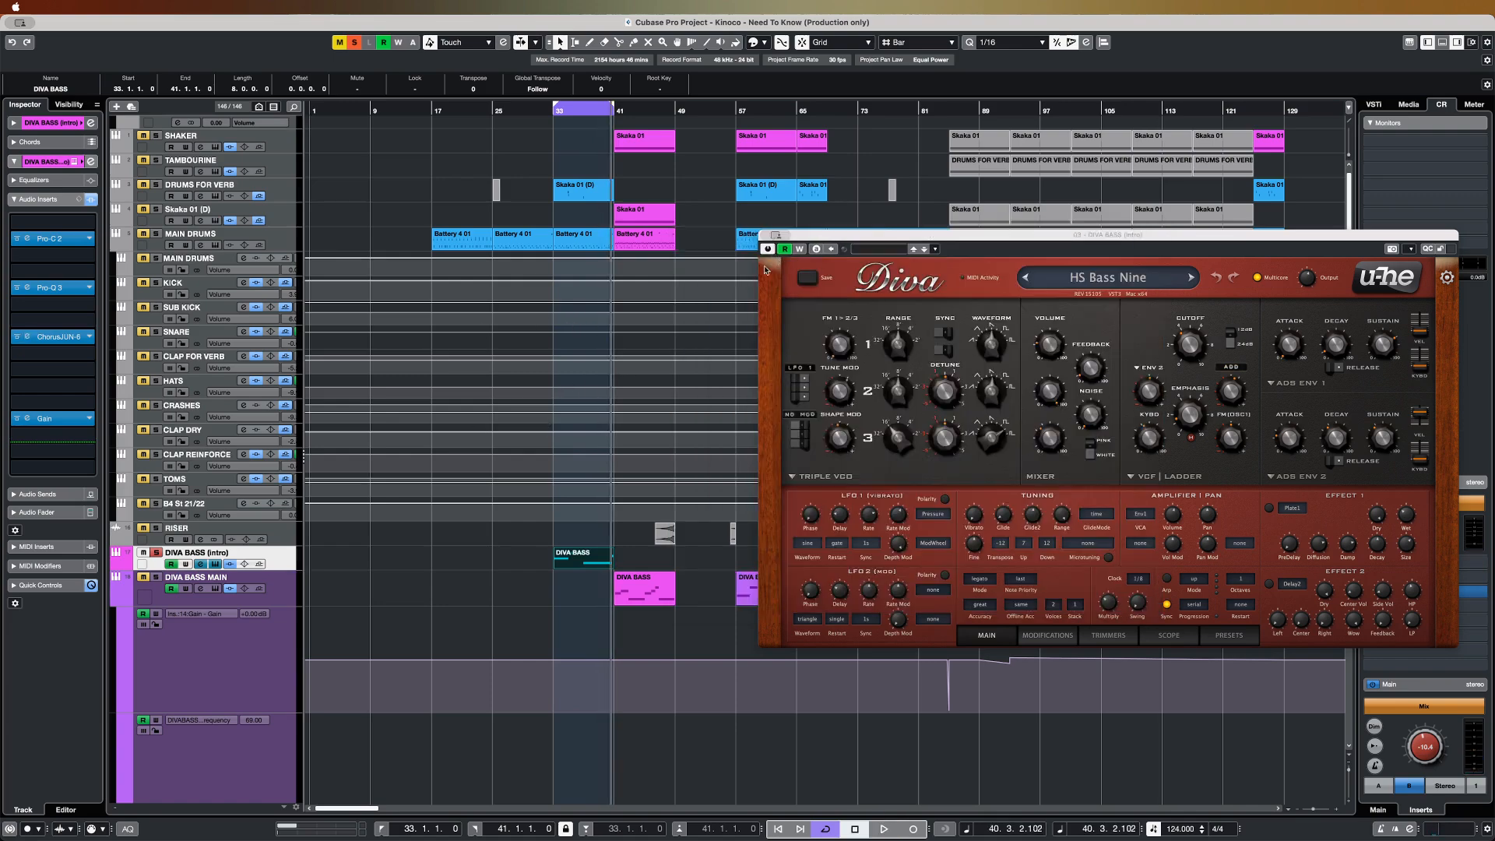
click(767, 235)
- Extend the start of the cycle range to bar 25 and return the playhead to that point
scroll(425, 467, down, 8)
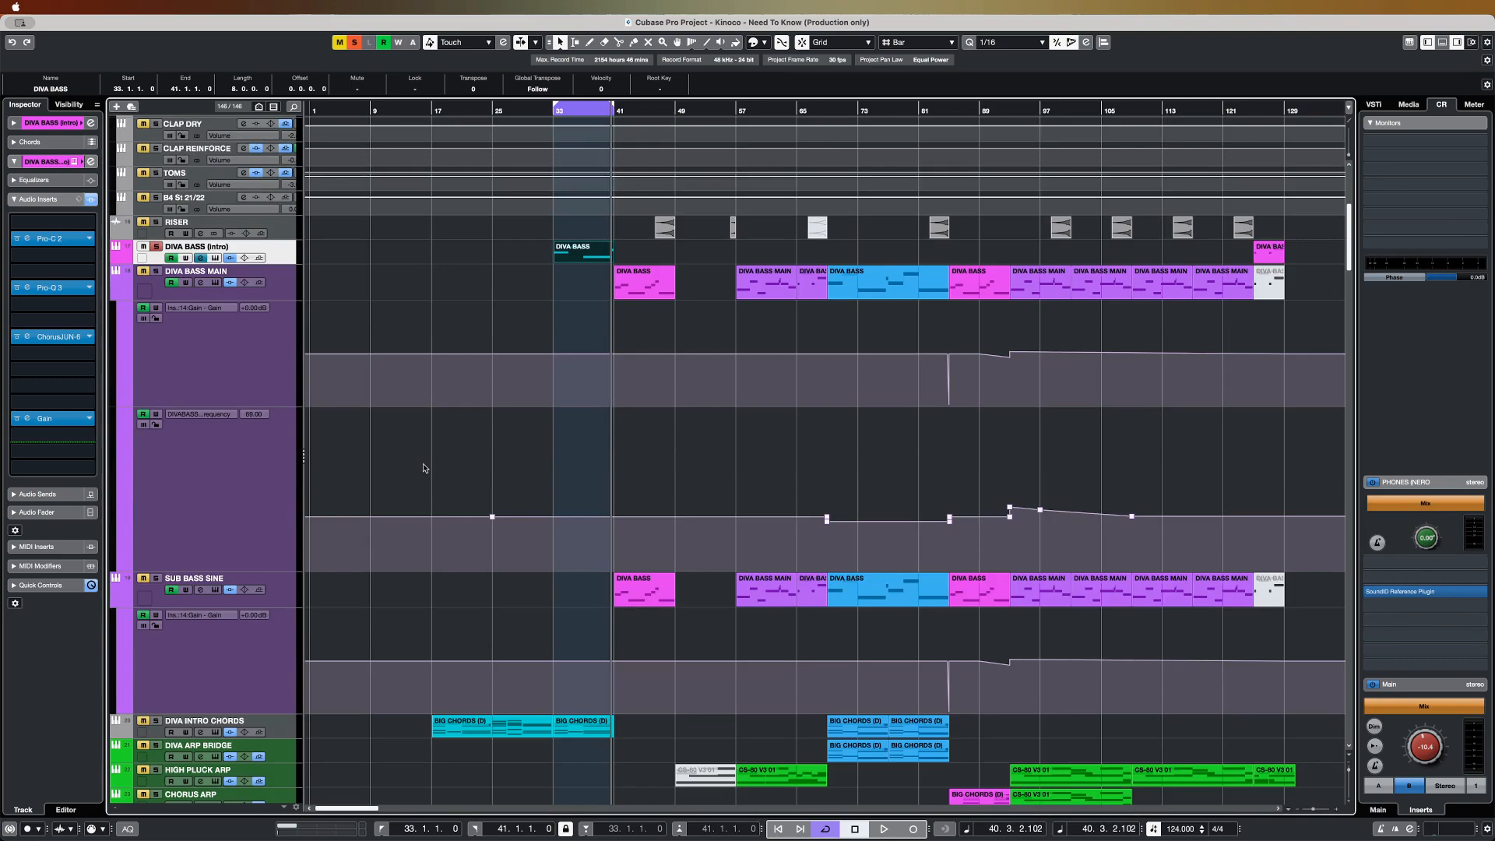
scroll(425, 468, down, 6)
scroll(425, 468, up, 8)
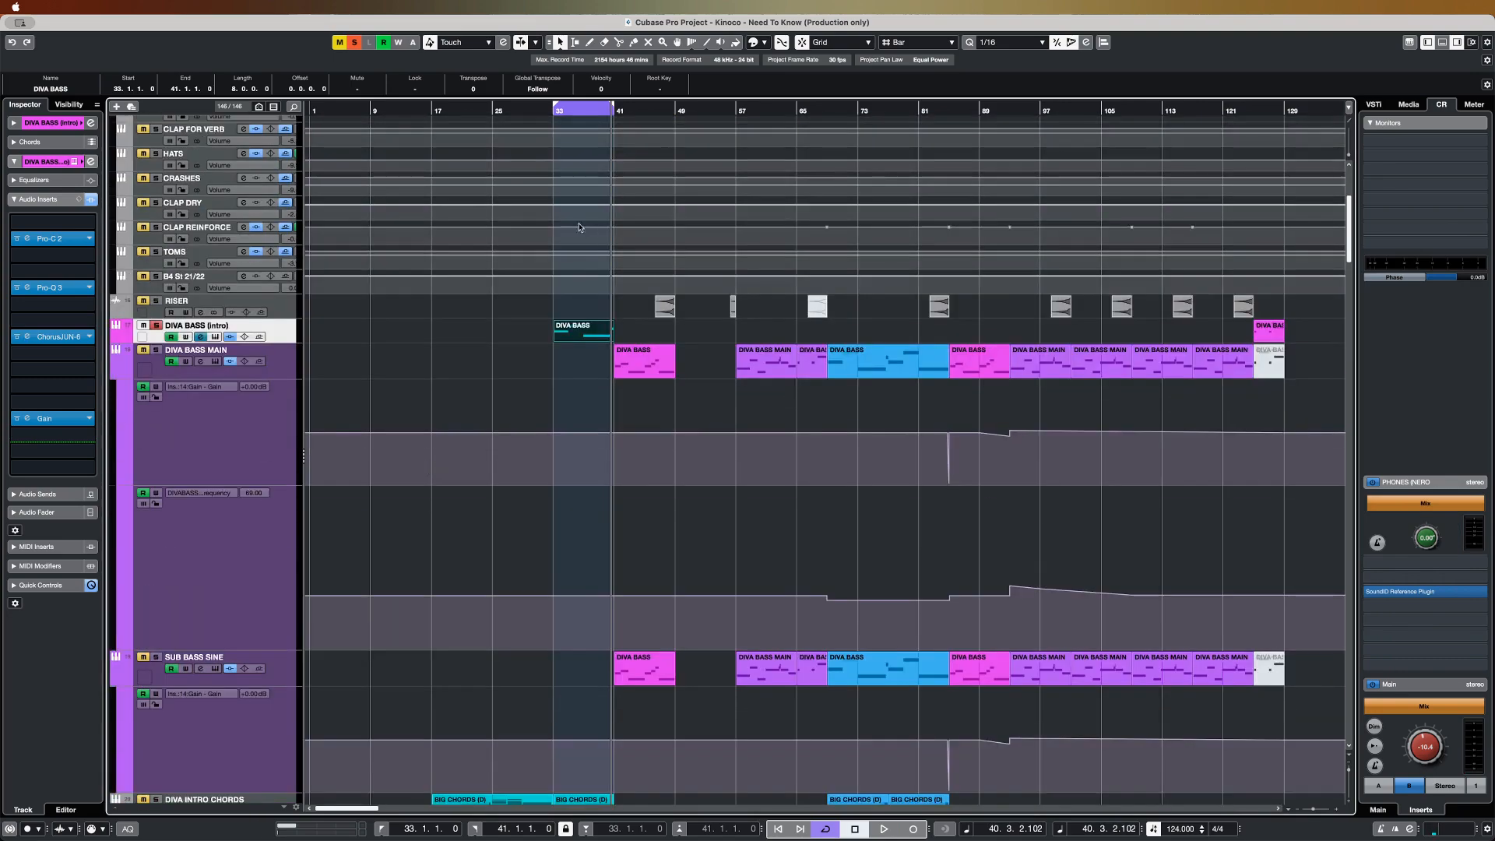
super+click(493, 111)
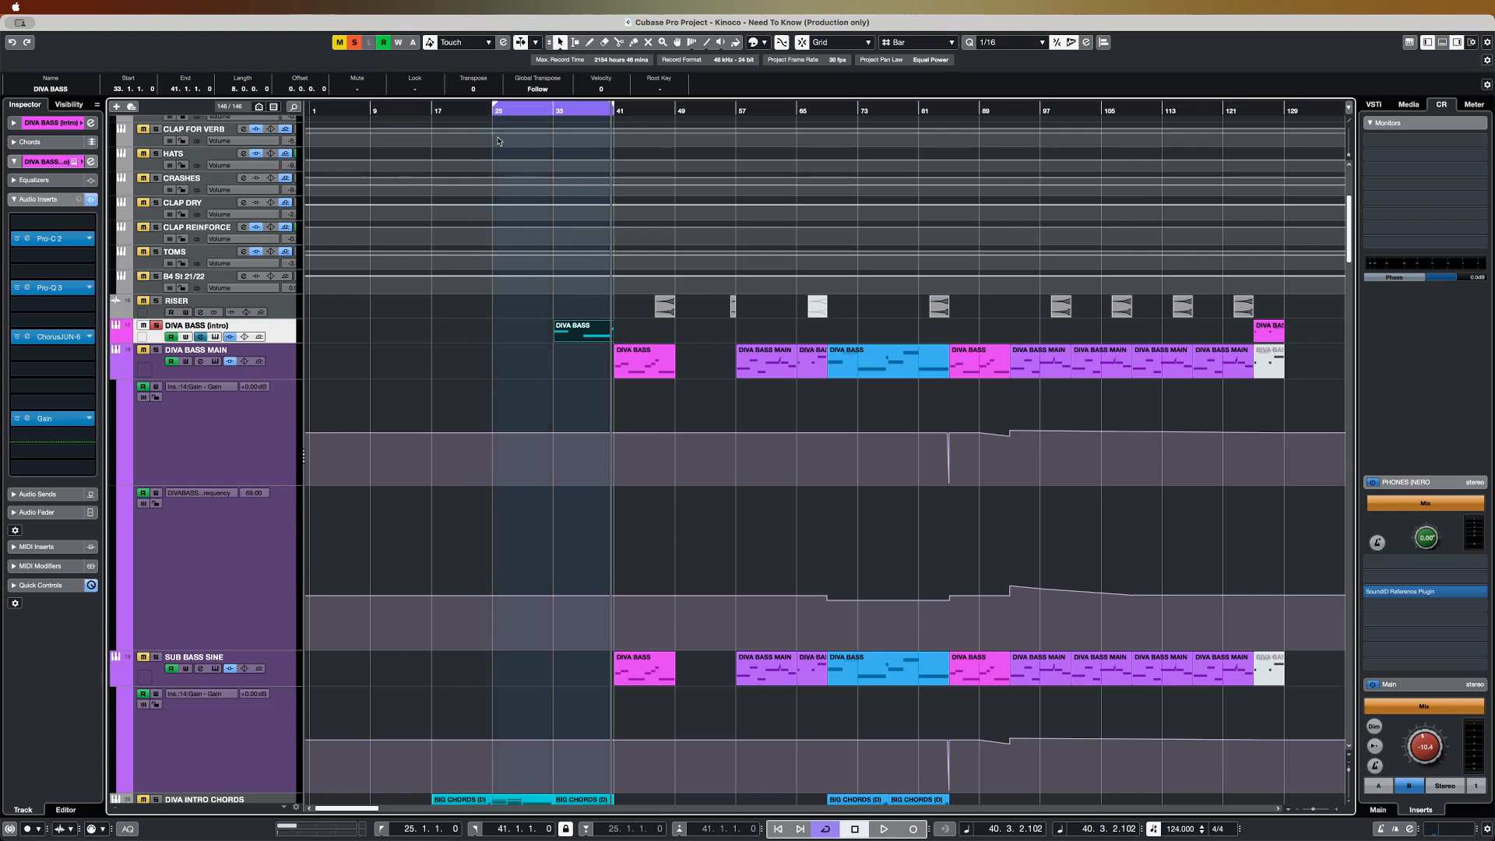
key(KP_1)
- Select the LEAD VOCAL track, bypass all its inserts, and audition the dry vocal from bar 25 with the insert list open
scroll(421, 573, down, 20)
click(274, 567)
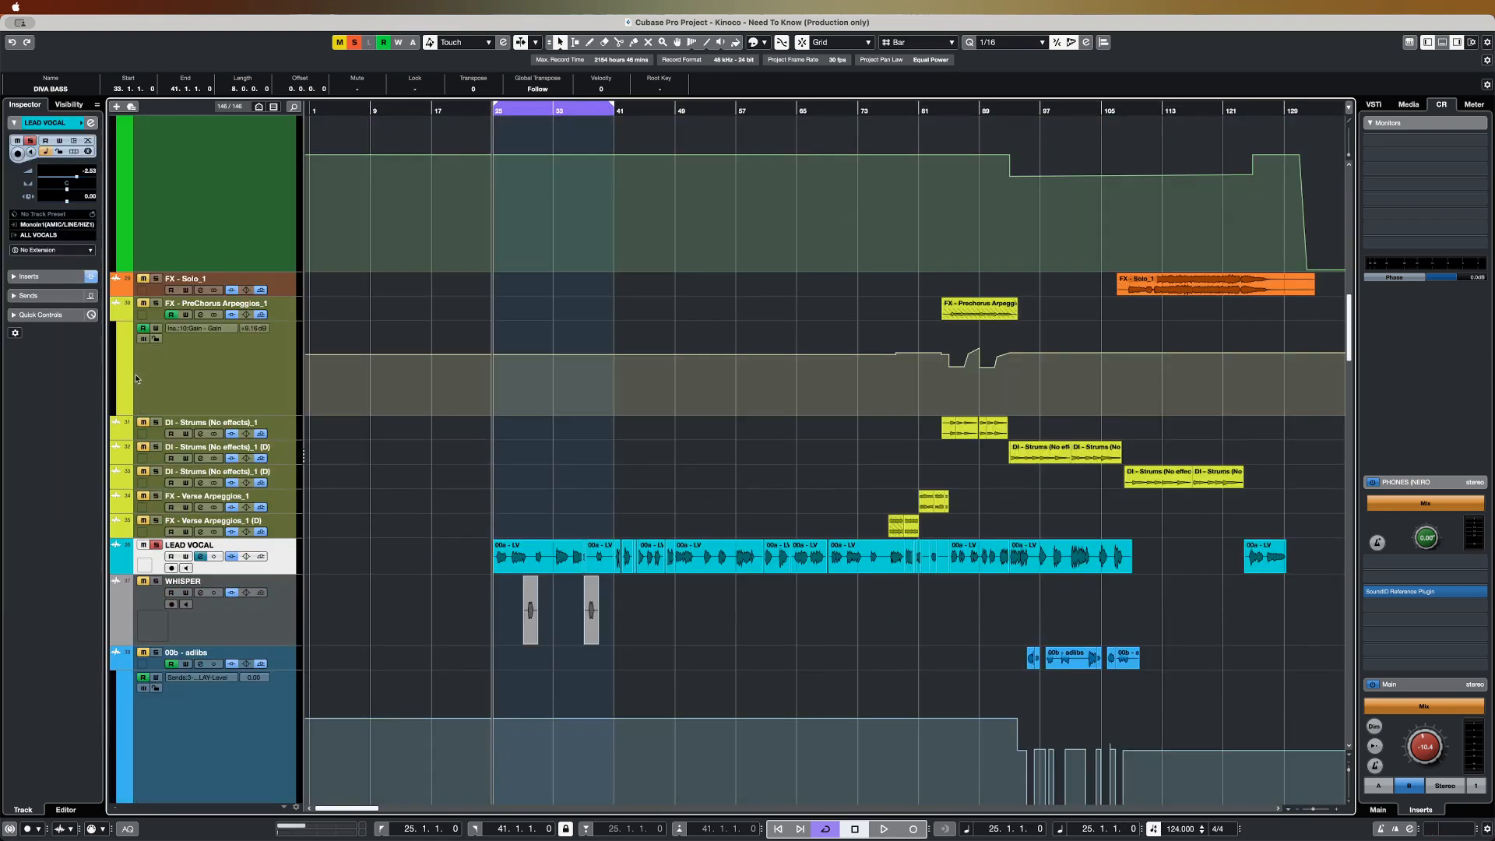
click(91, 276)
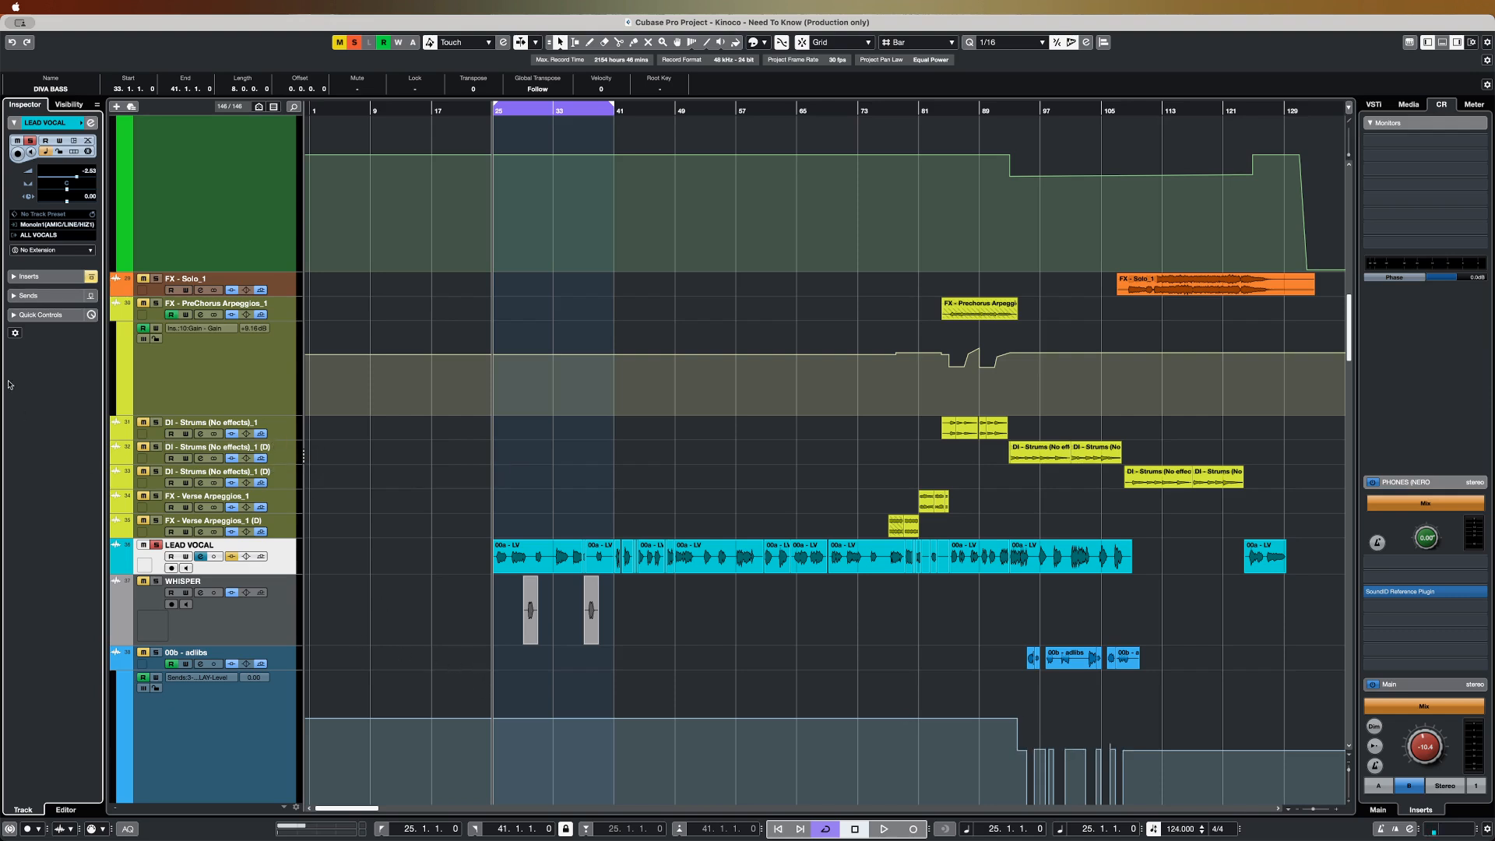
click(31, 276)
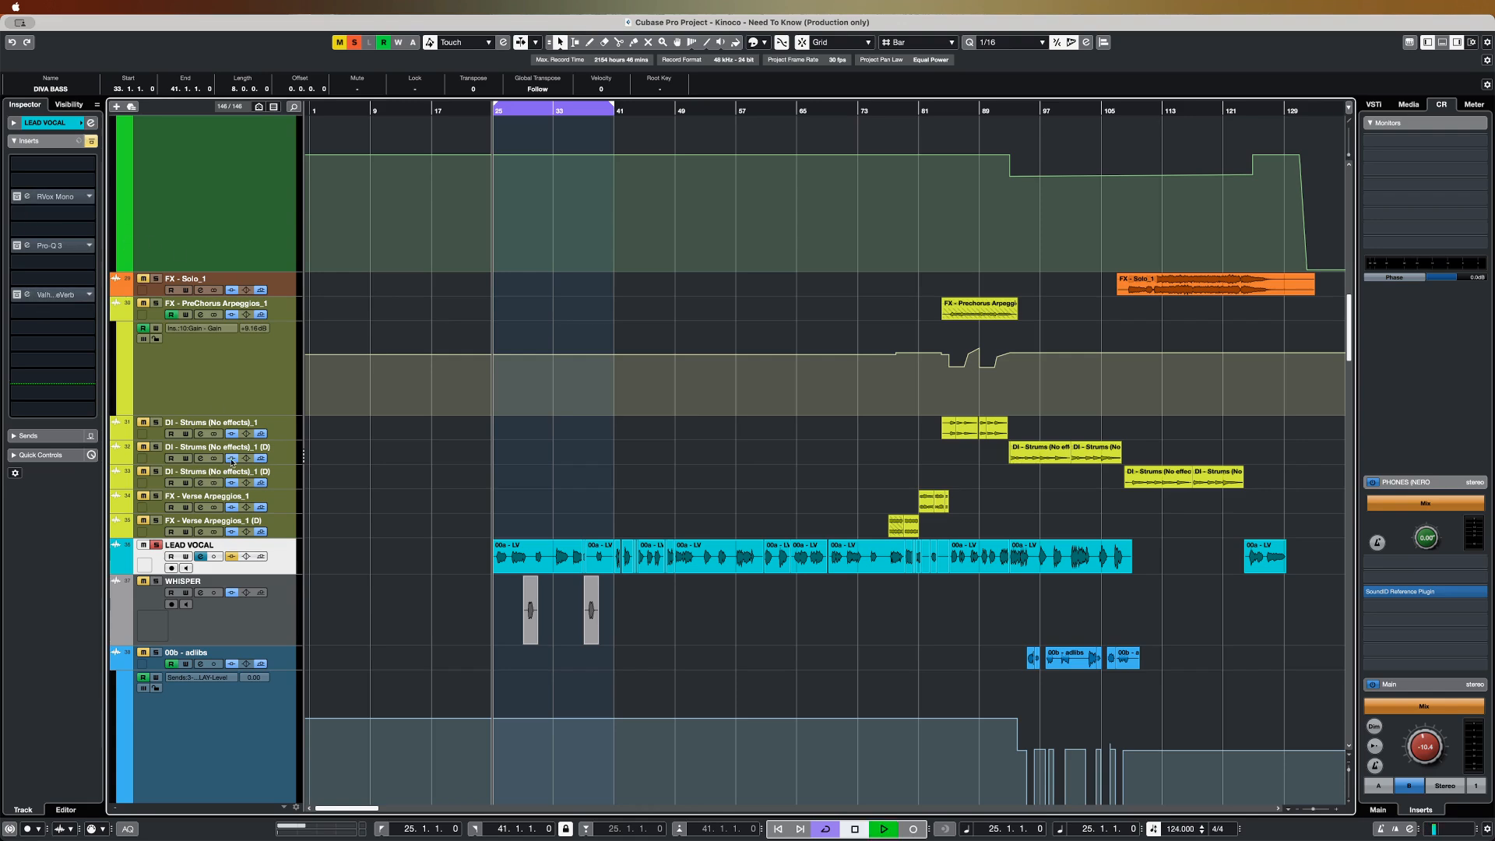
scroll(276, 456, down, 3)
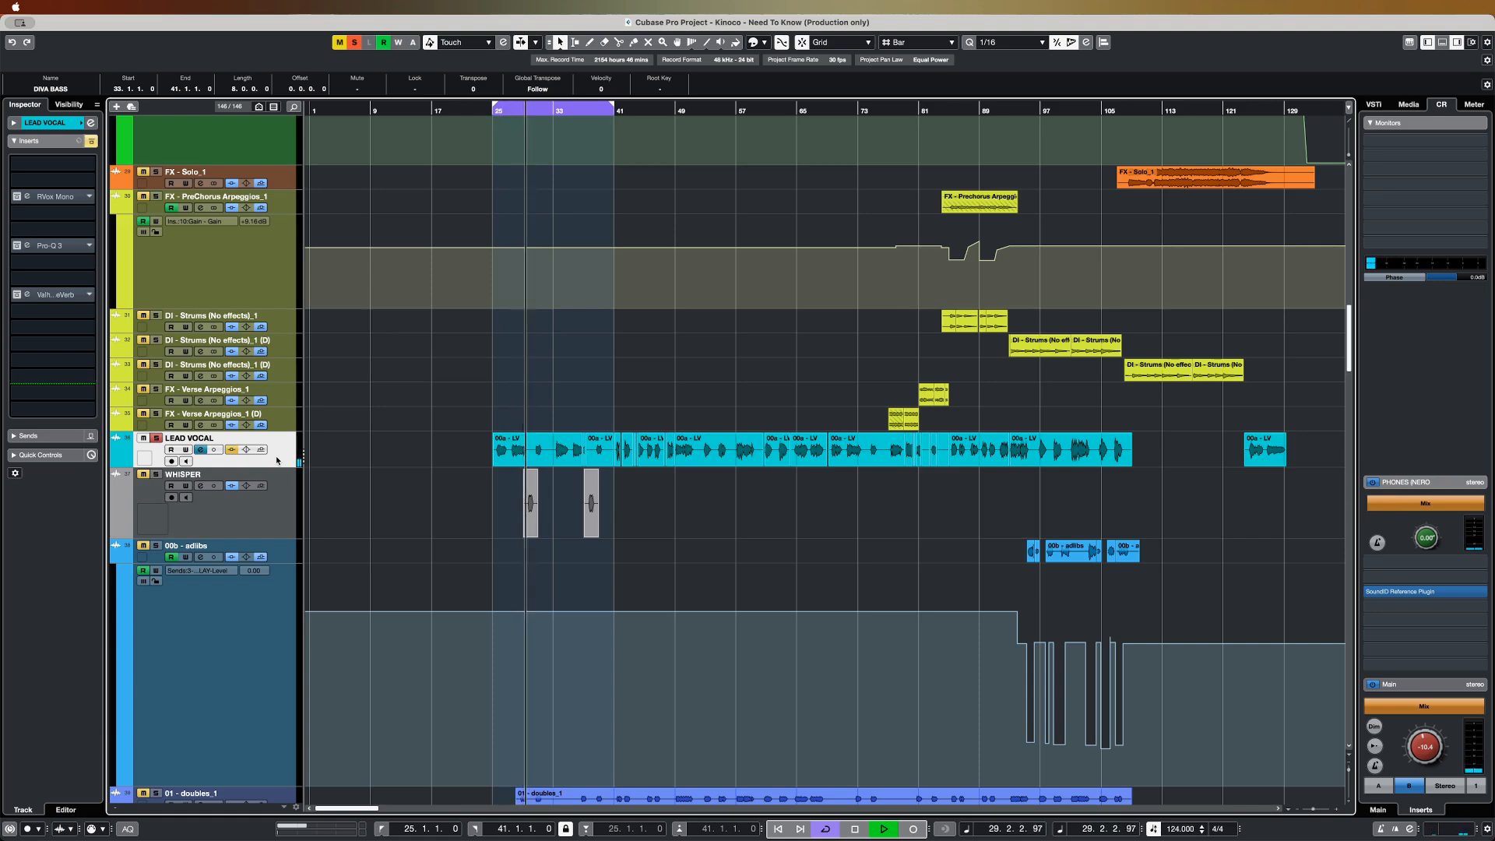
key(space)
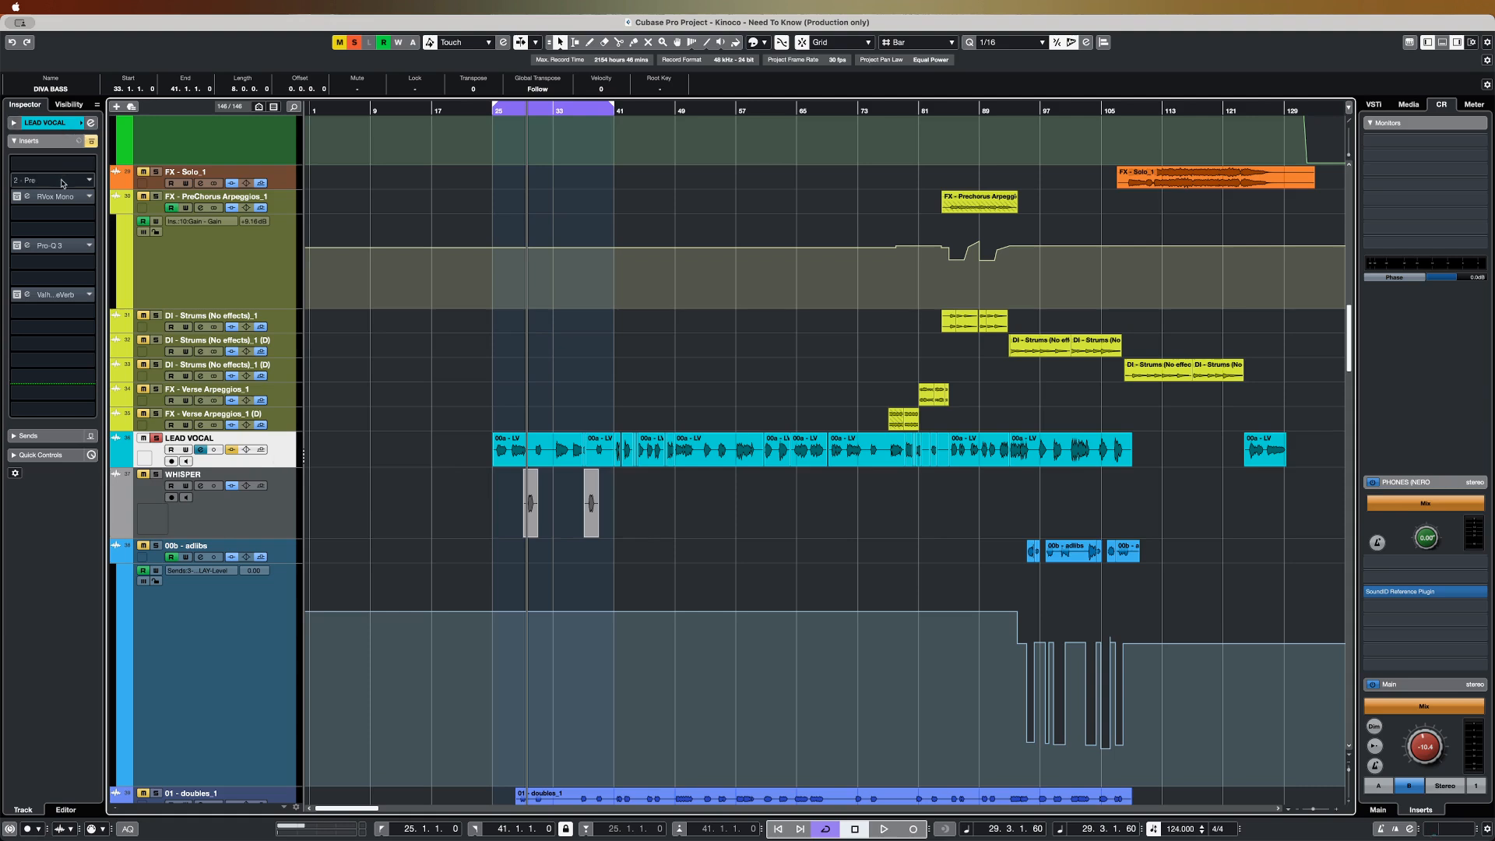
- Open and reactivate the lead vocal's RVox Mono and Pro-Q 3 inserts one after the other while auditioning from bar 25
click(27, 197)
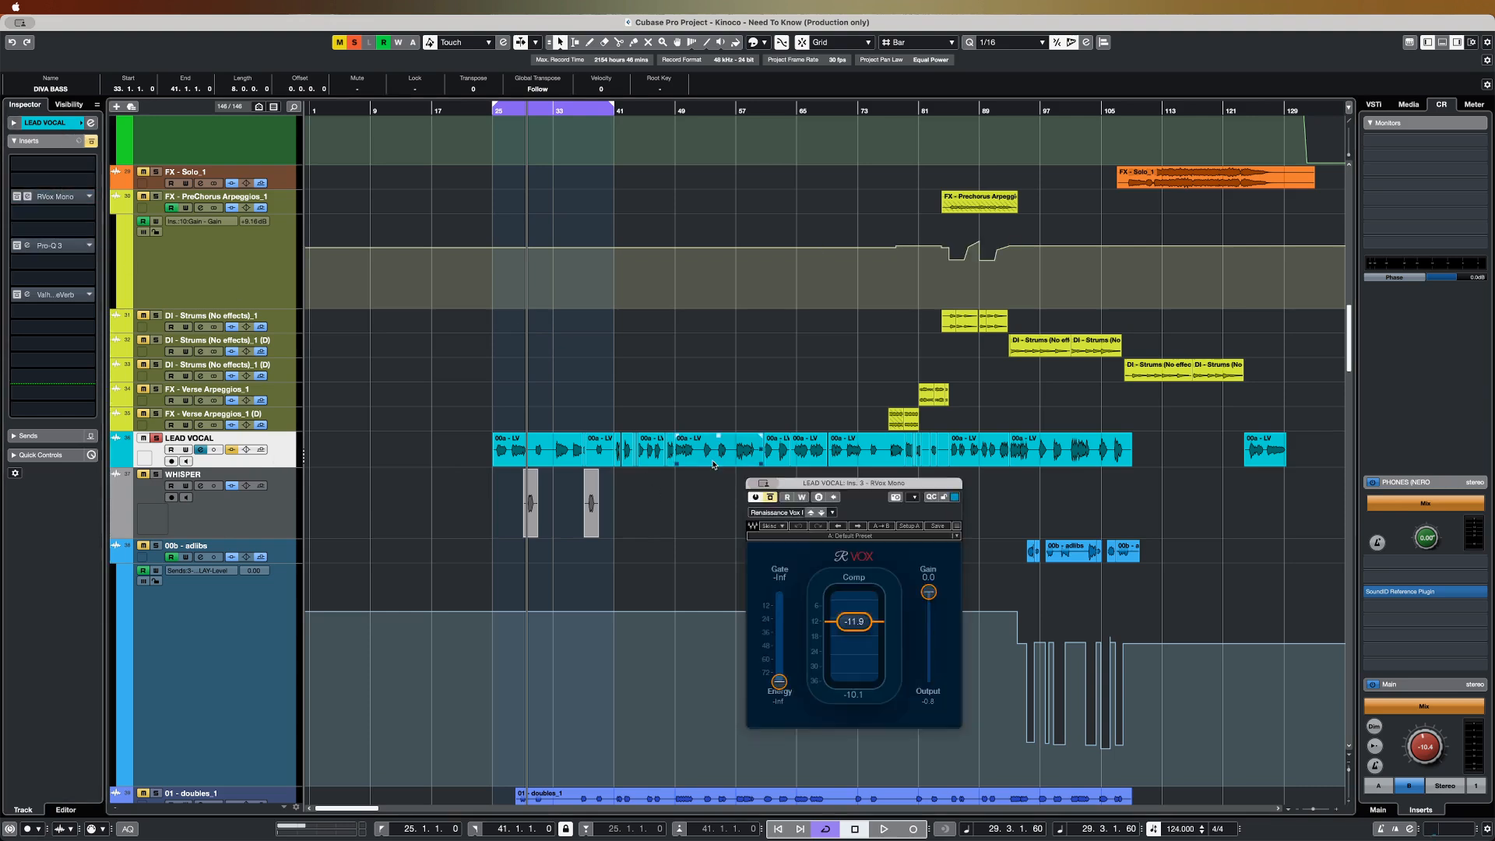
click(771, 497)
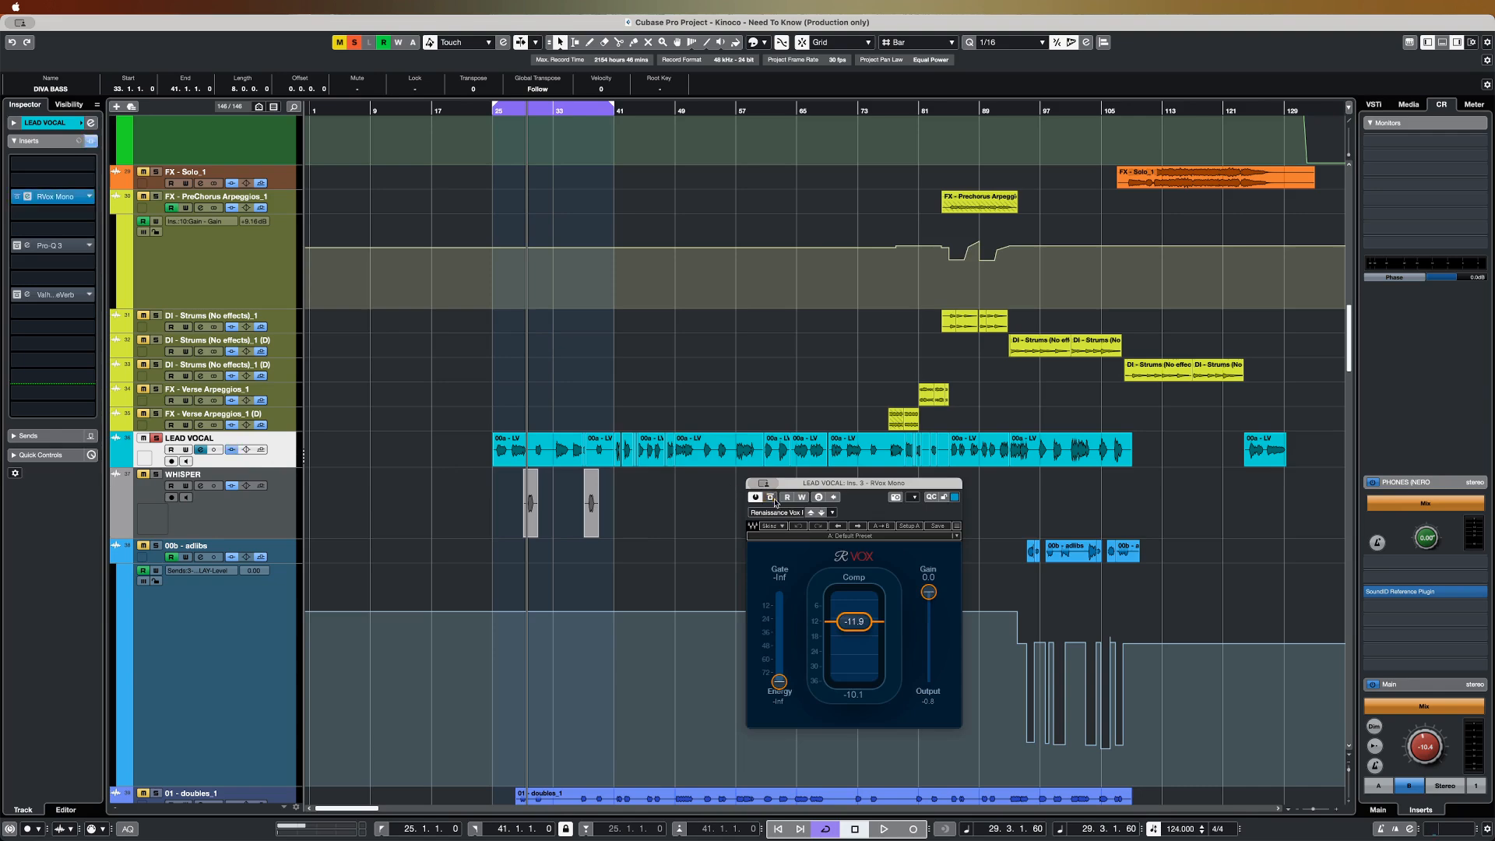
click(494, 219)
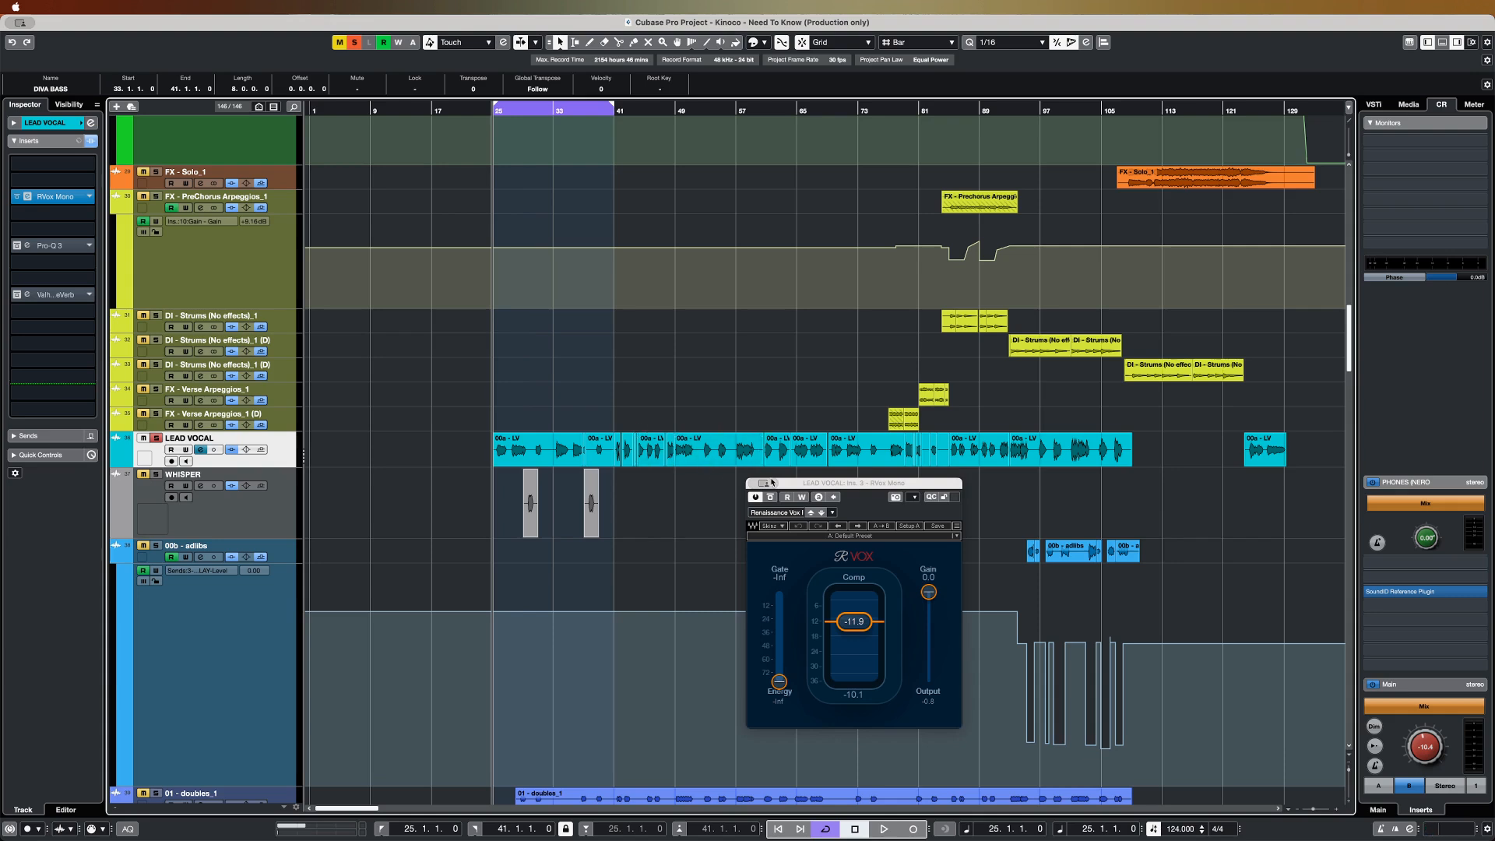
key(space)
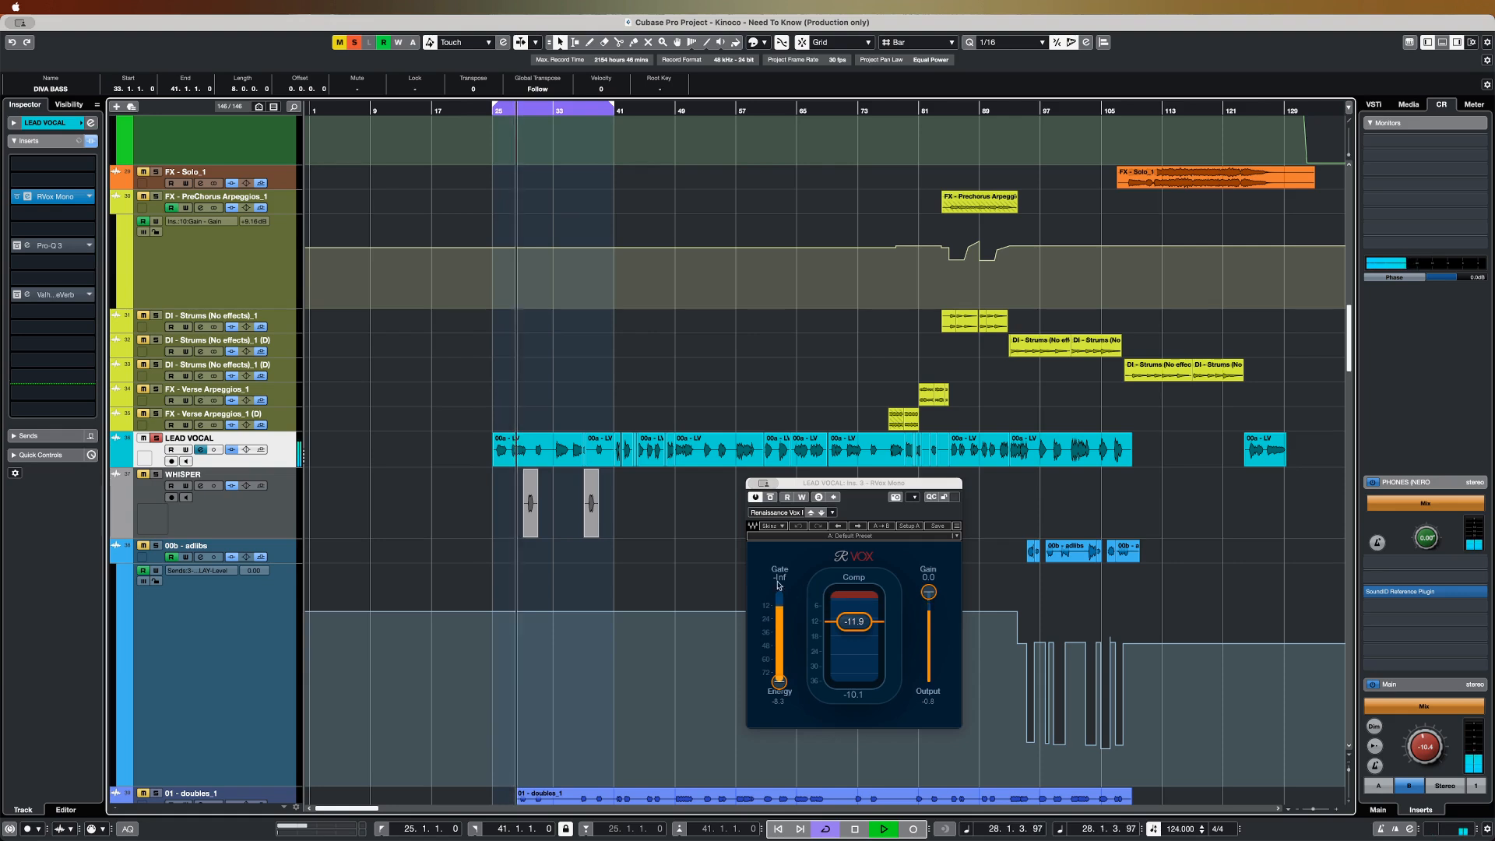
click(28, 245)
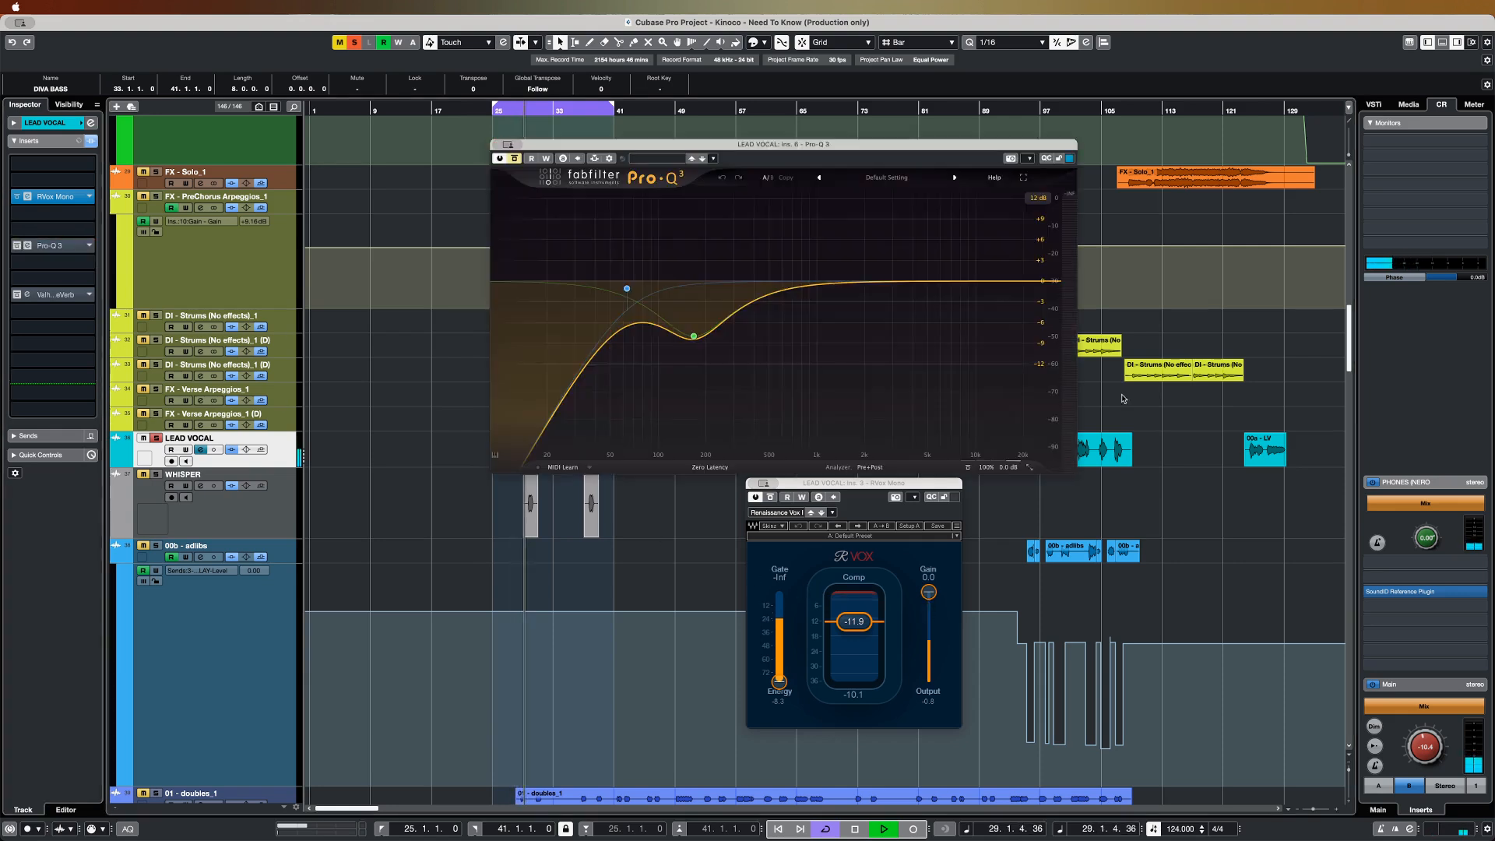
mouse_move(646, 281)
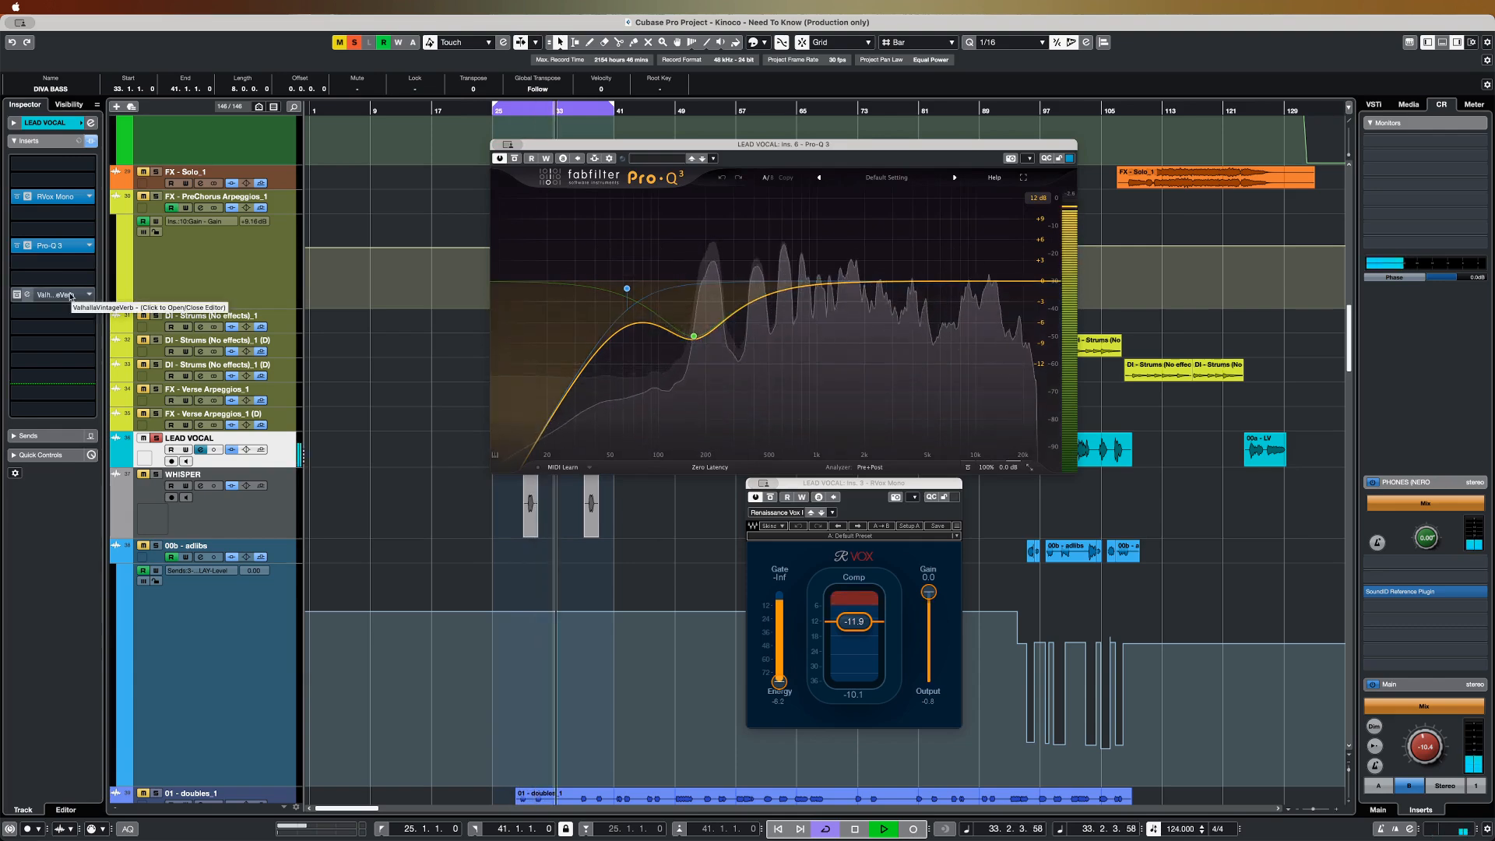
- Open and reactivate the lead vocal's ValhallaVintageVerb insert, and audition the soloed vocal from bar 25
key(space)
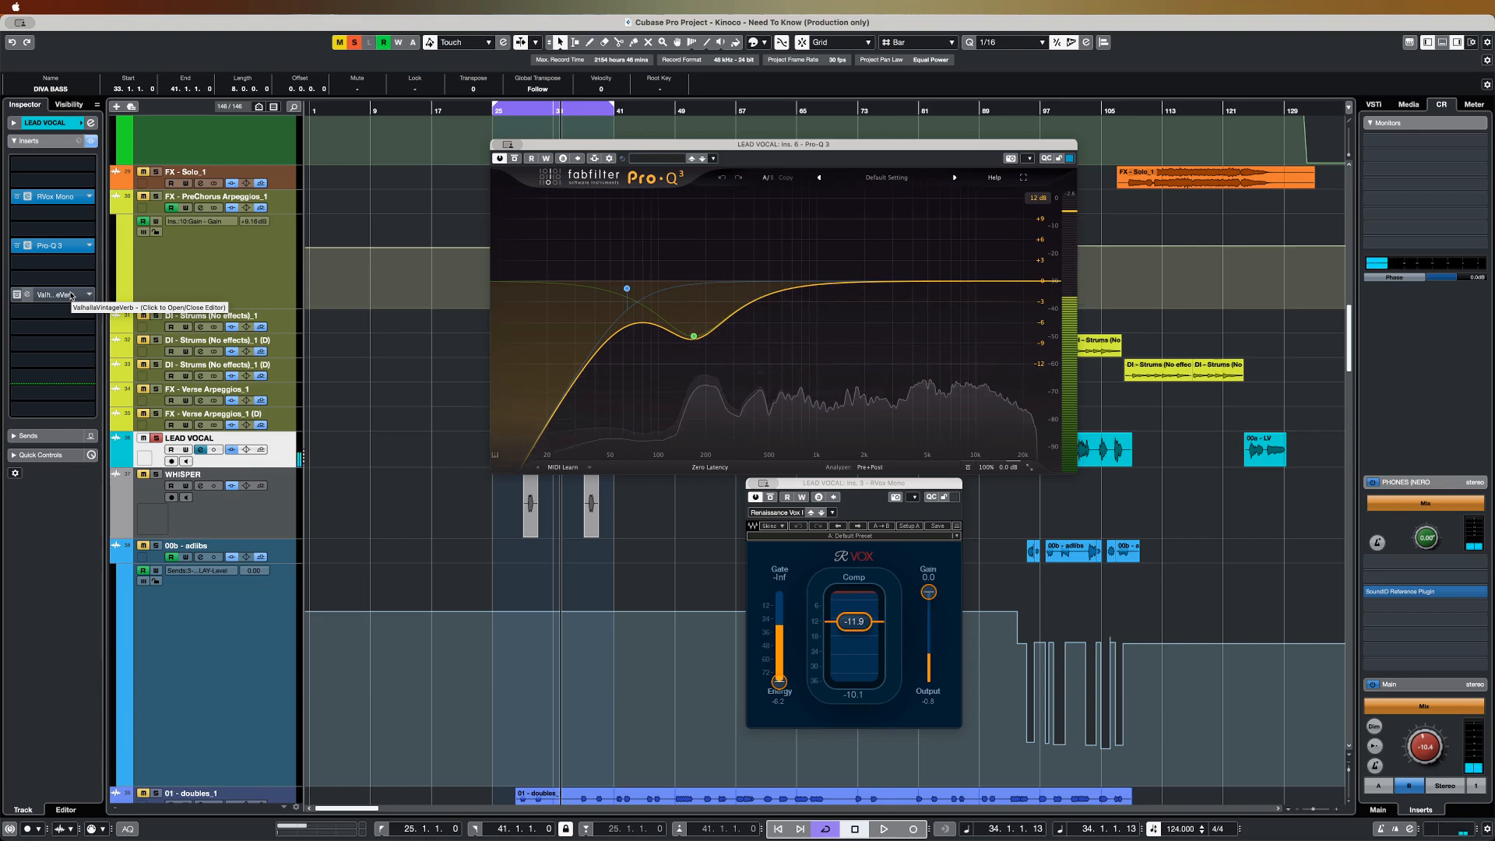
click(71, 295)
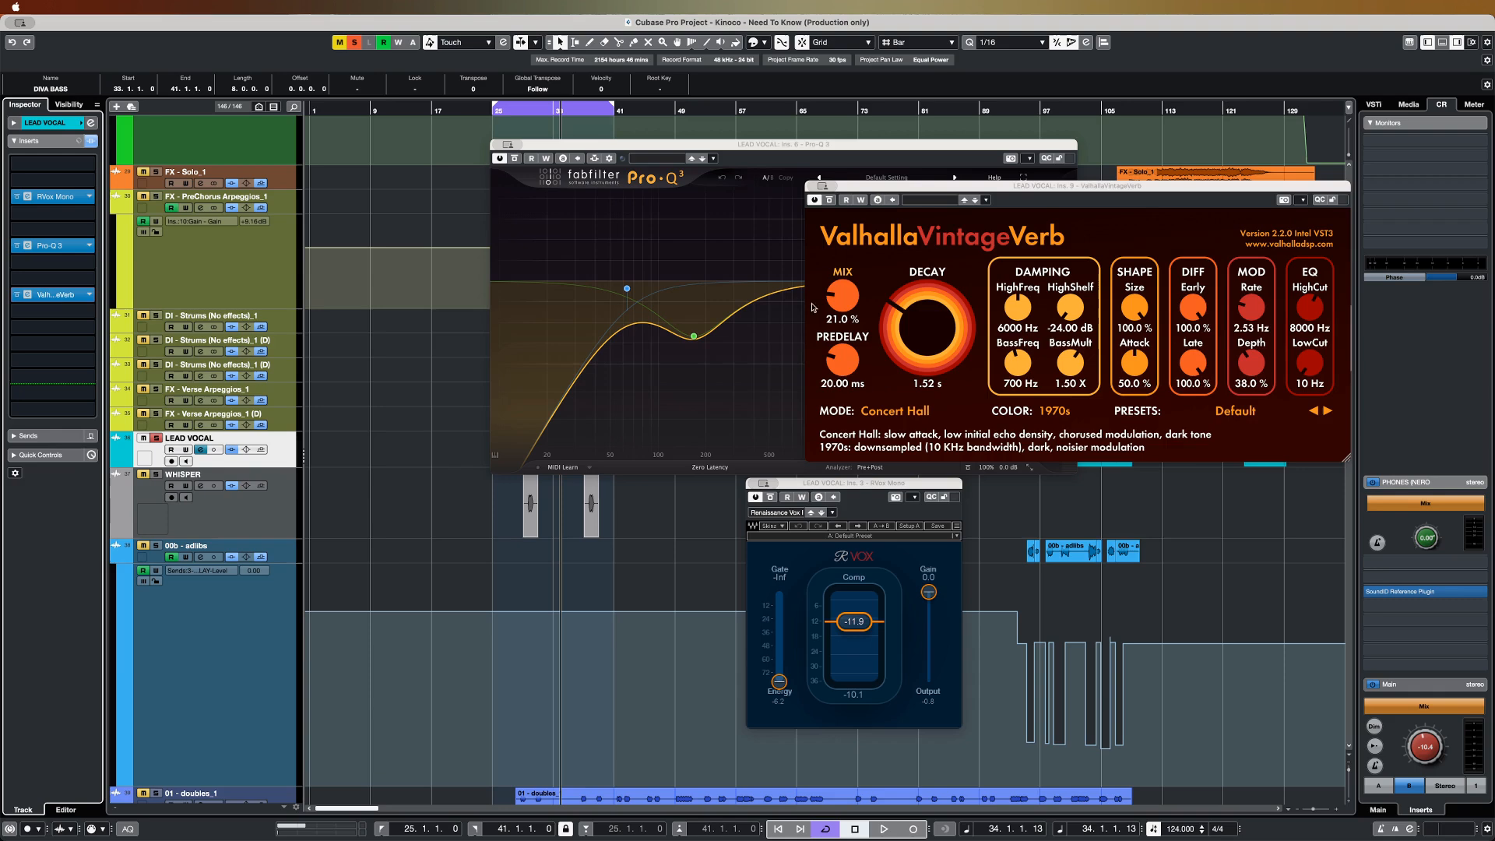
click(498, 110)
key(space)
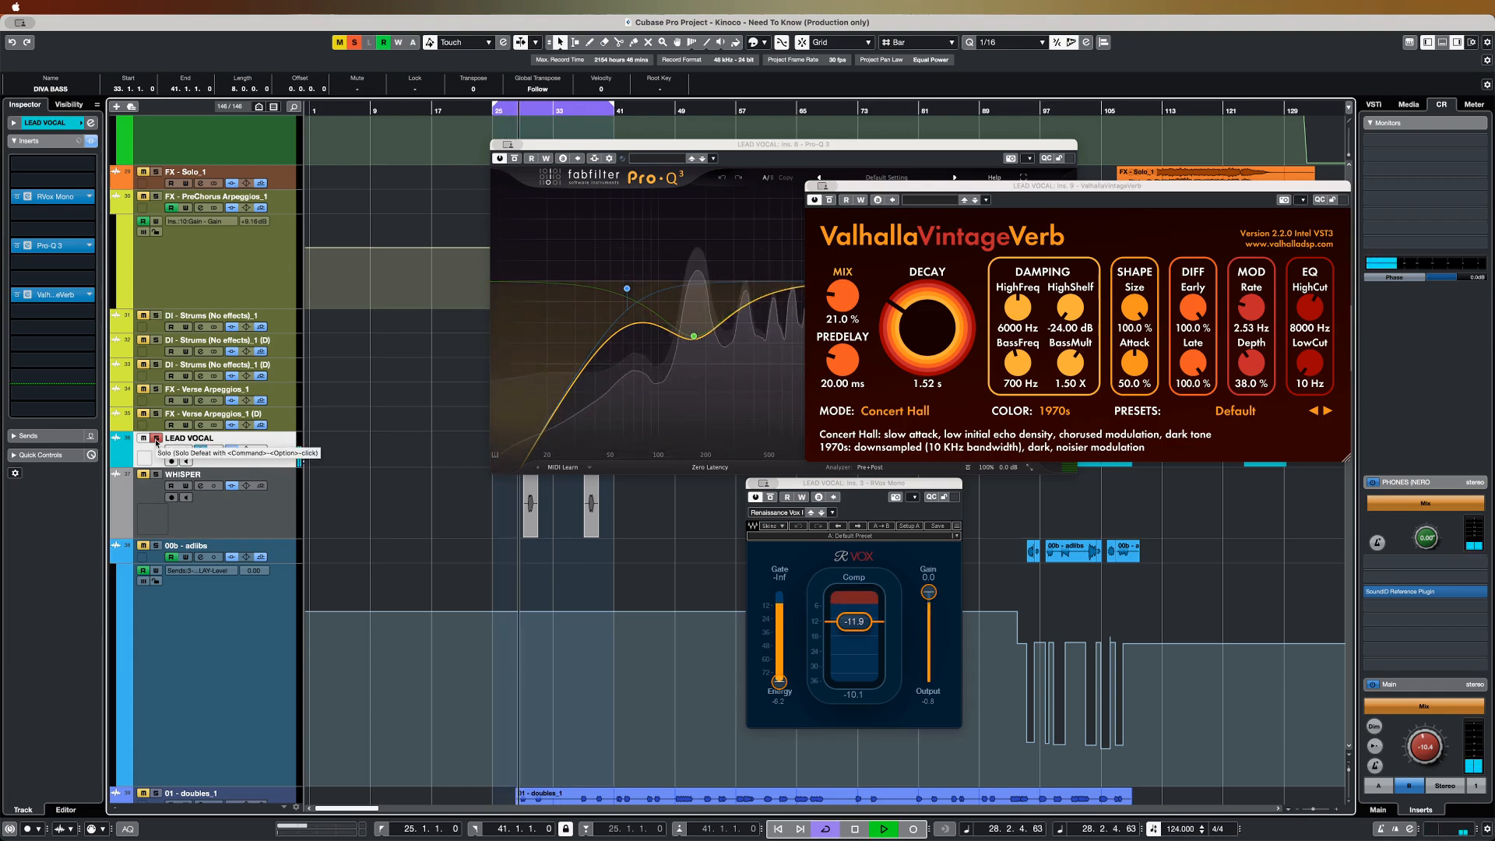
key(space)
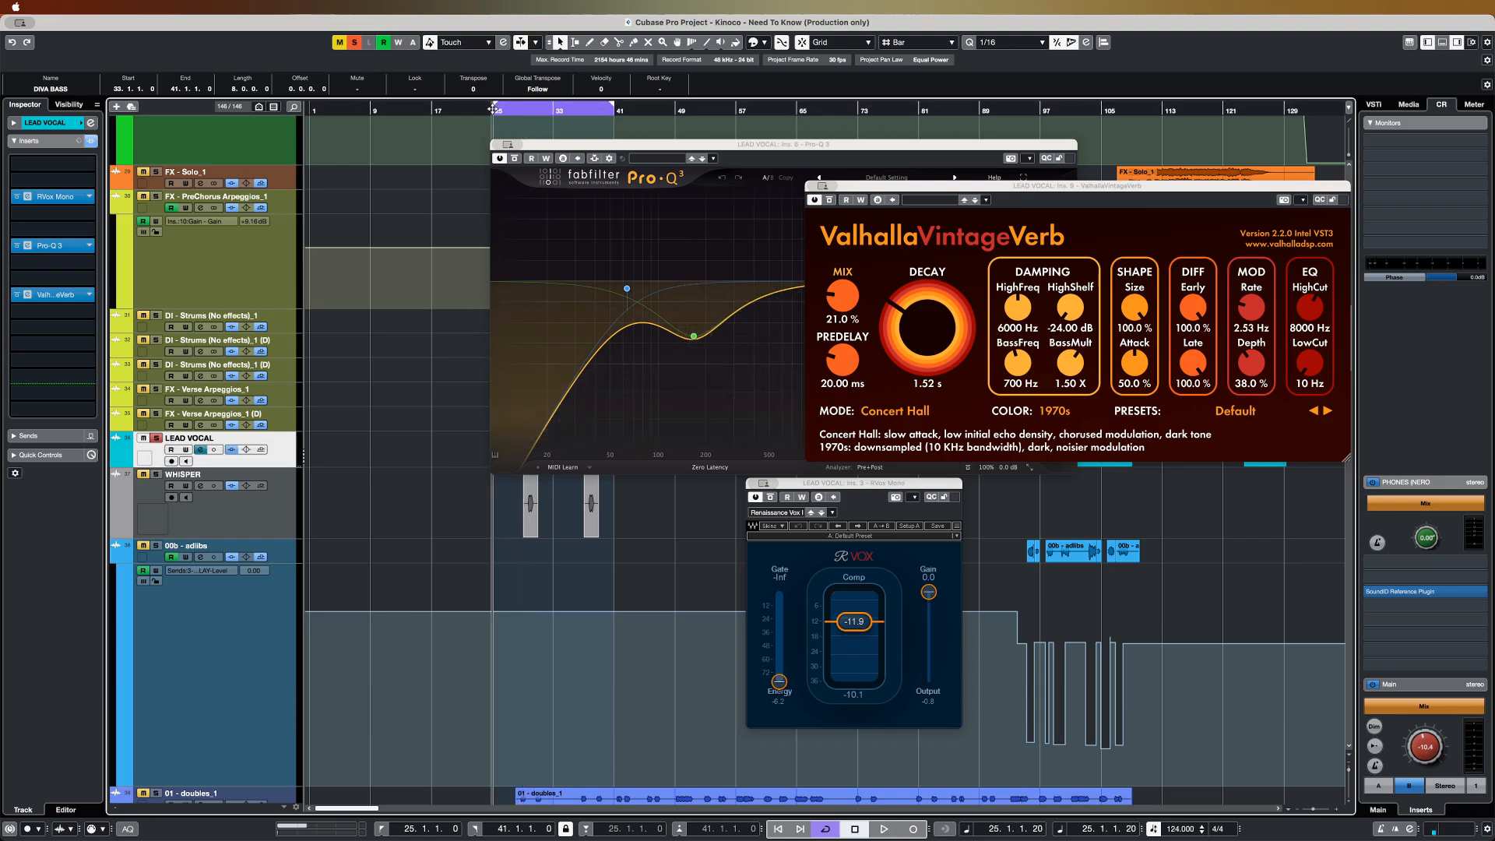
- Unsolo LEAD VOCAL, play the full mix from bar 25, and close the vocal's RVox, ValhallaVintageVerb and Pro-Q 3 windows
click(156, 438)
key(space)
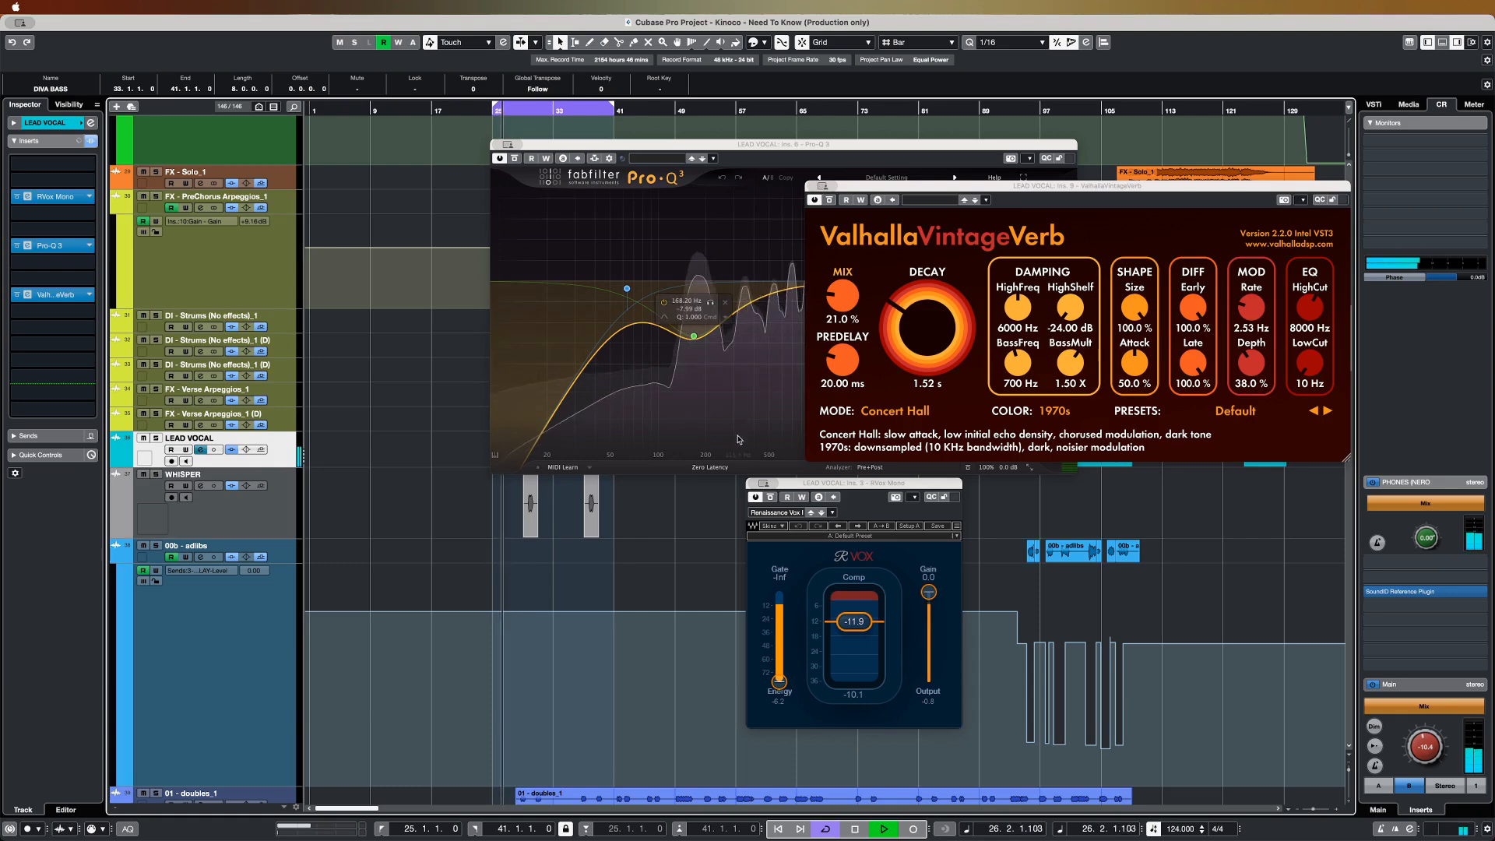
click(755, 485)
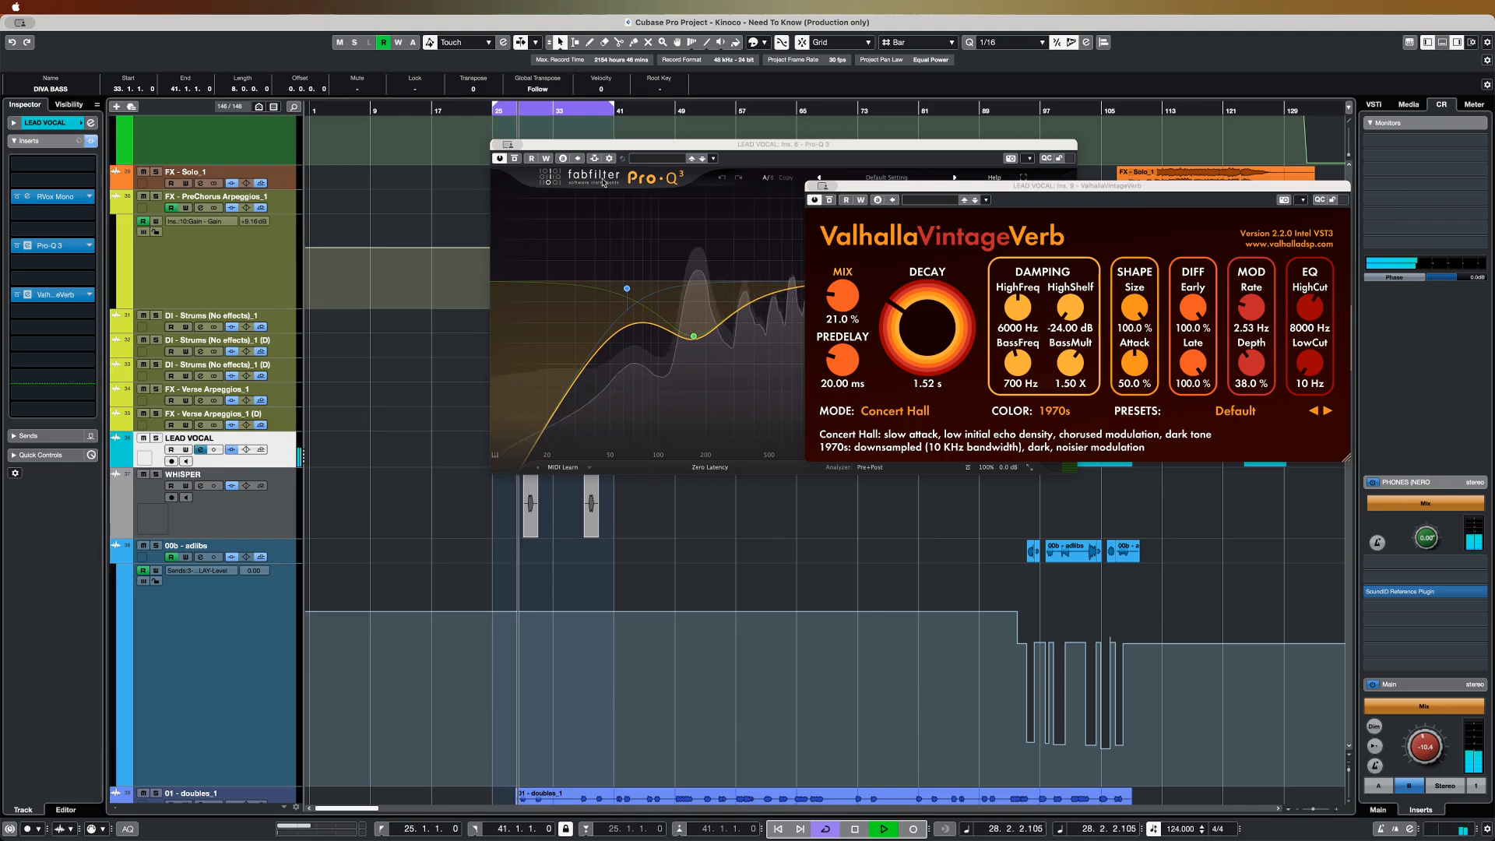
click(811, 186)
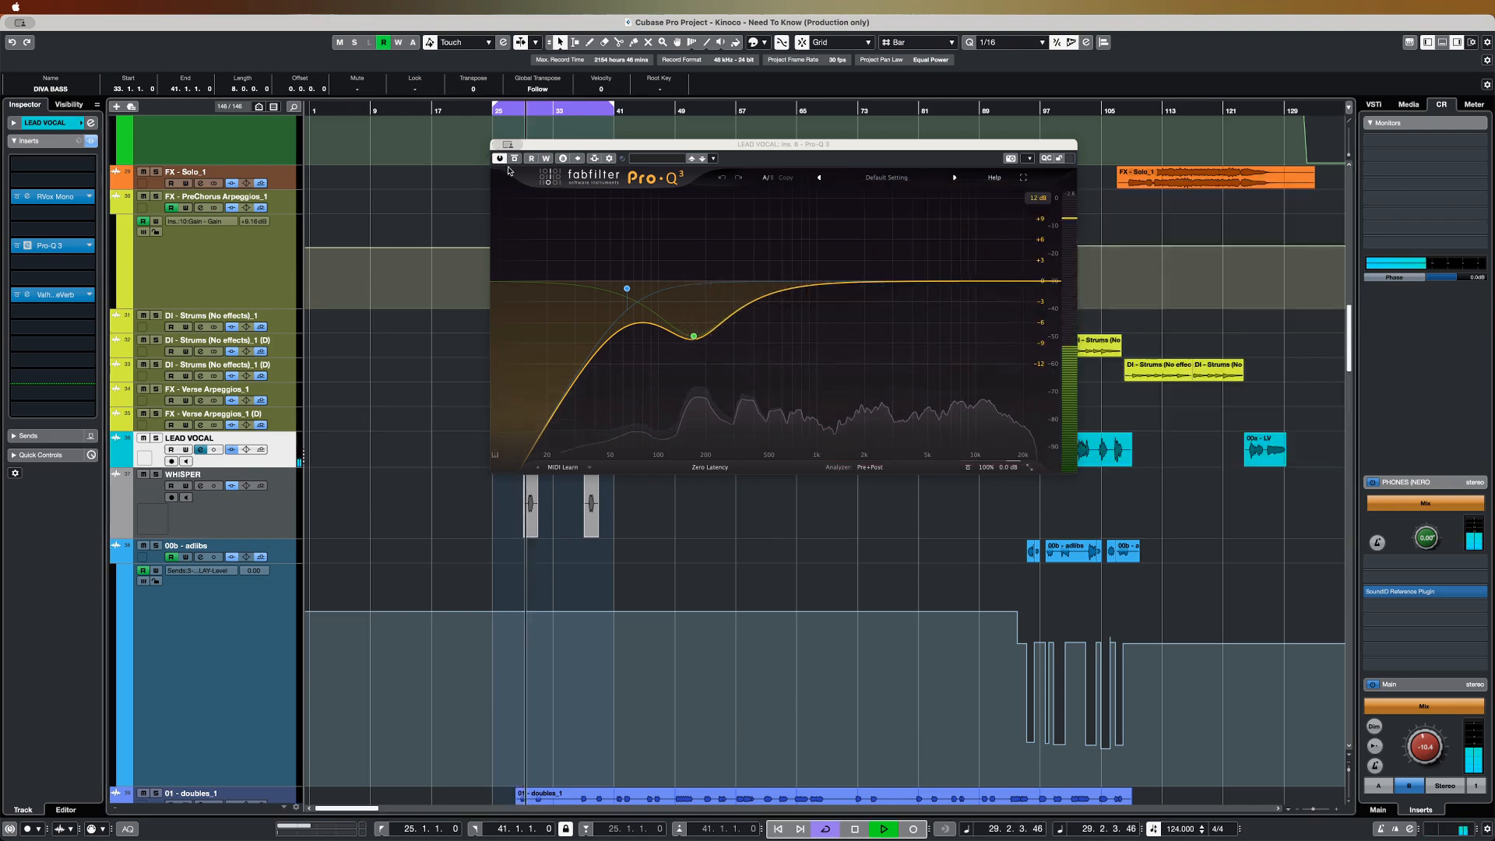
click(496, 147)
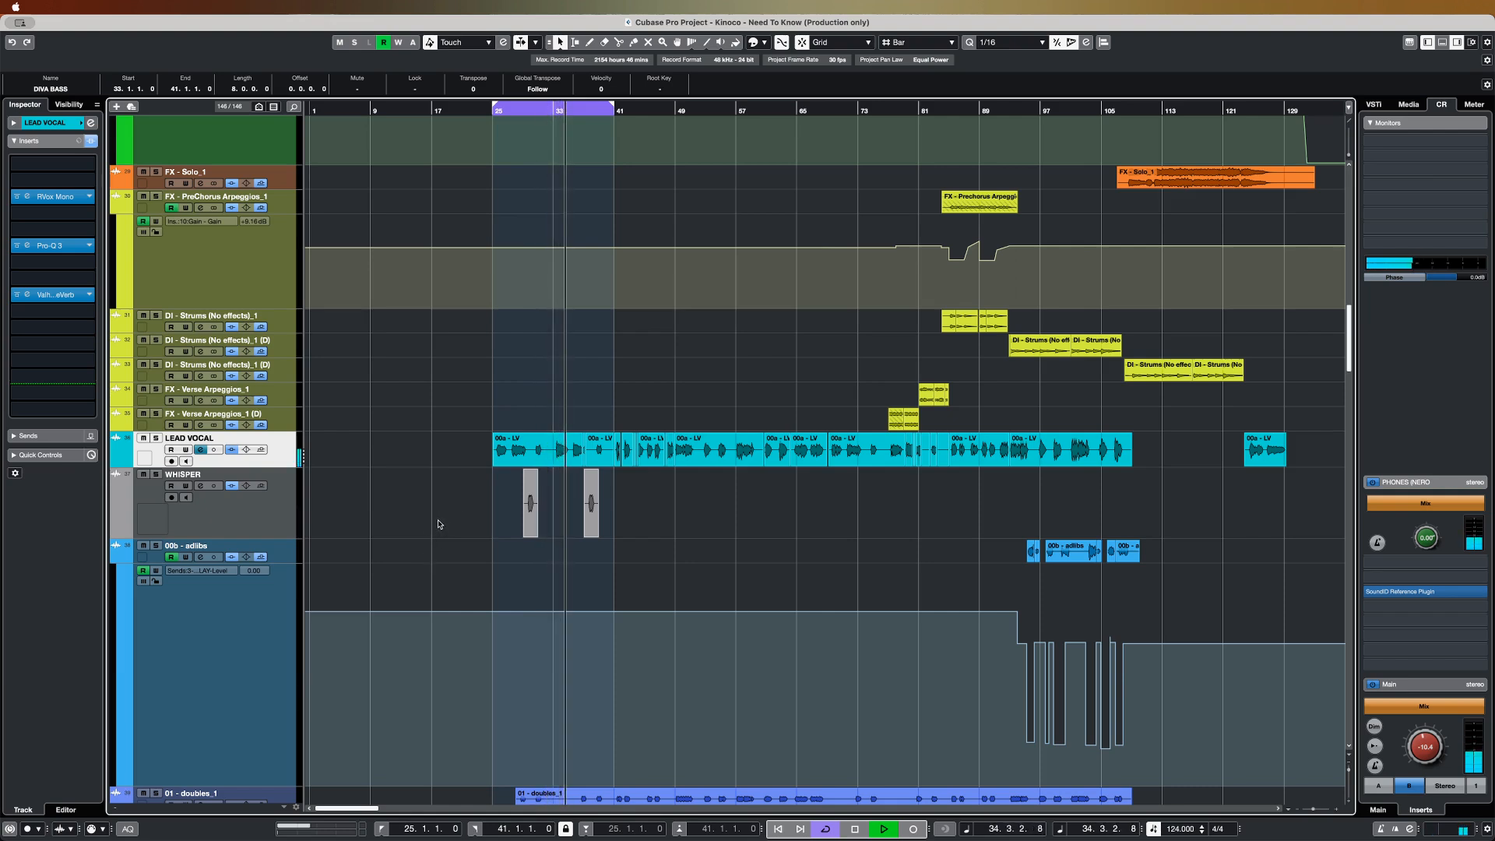
key(space)
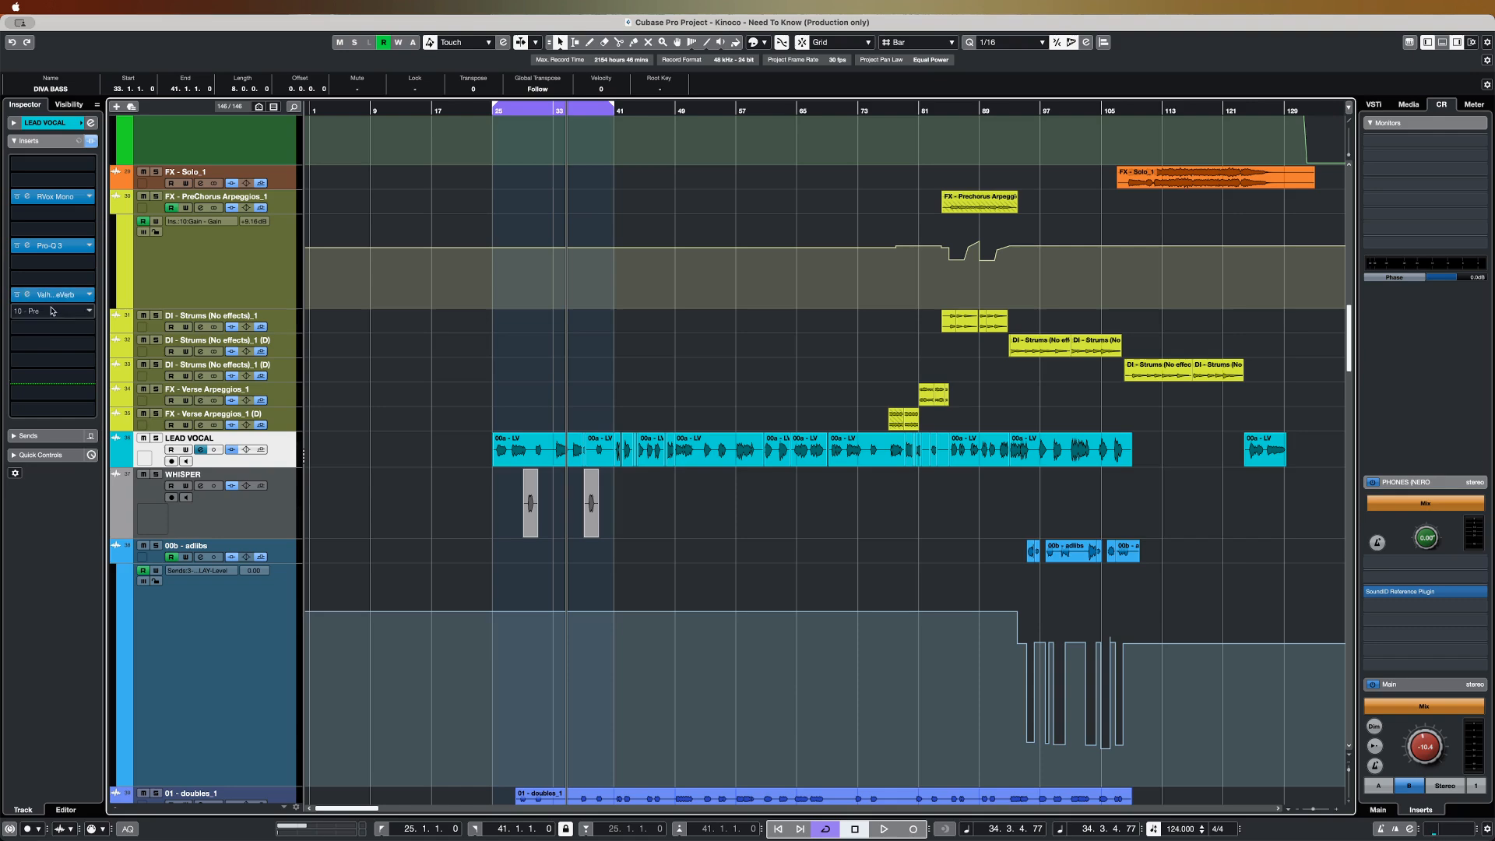
- Select the WHISPER track, open its DeEsser insert, and audition the first whisper clip from bar 29
scroll(383, 442, down, 3)
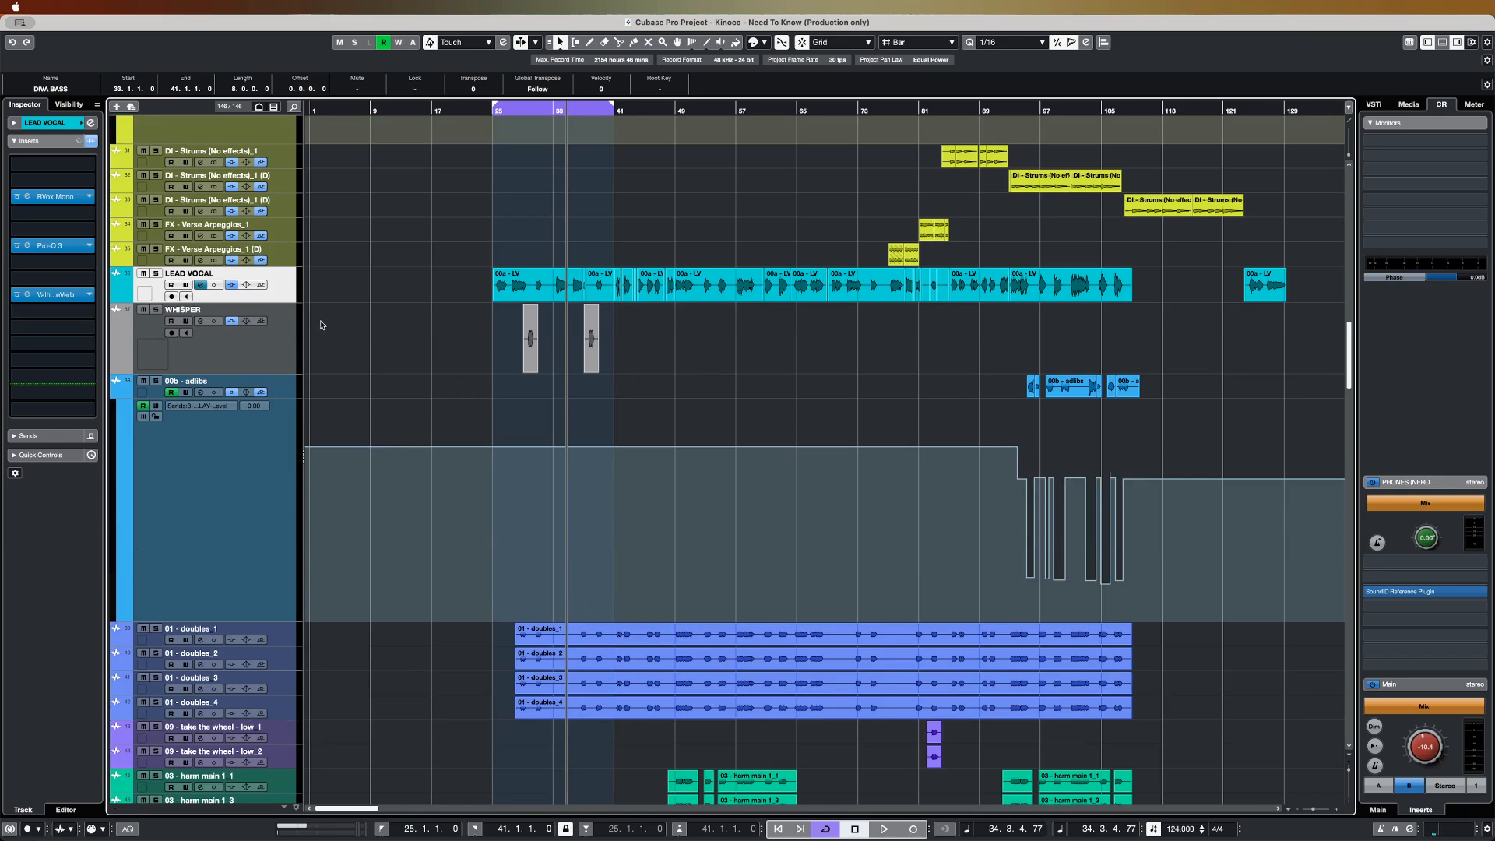
click(155, 332)
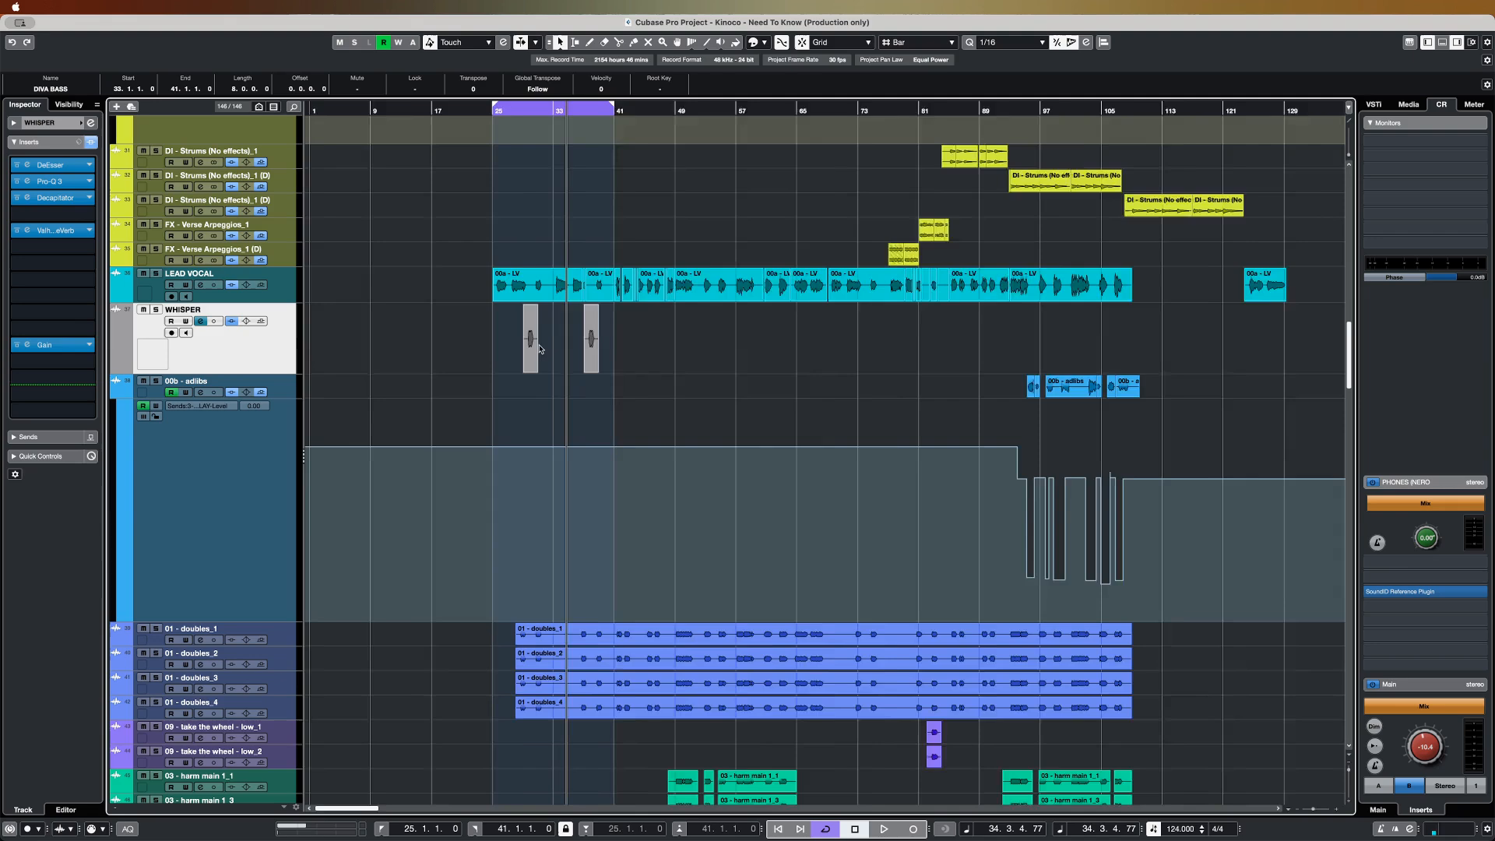
scroll(541, 350, up, 3)
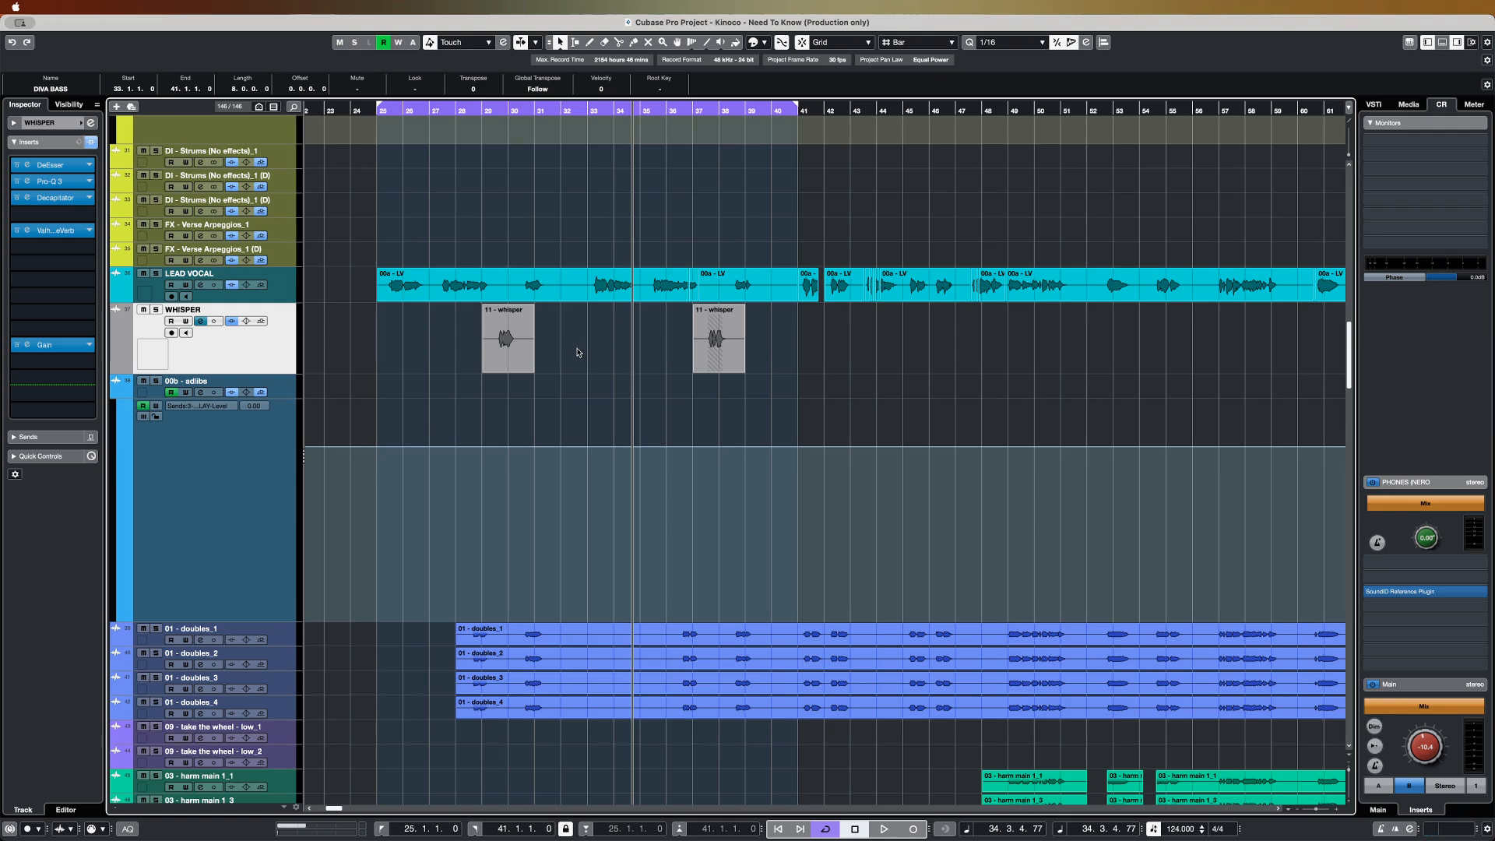
click(50, 165)
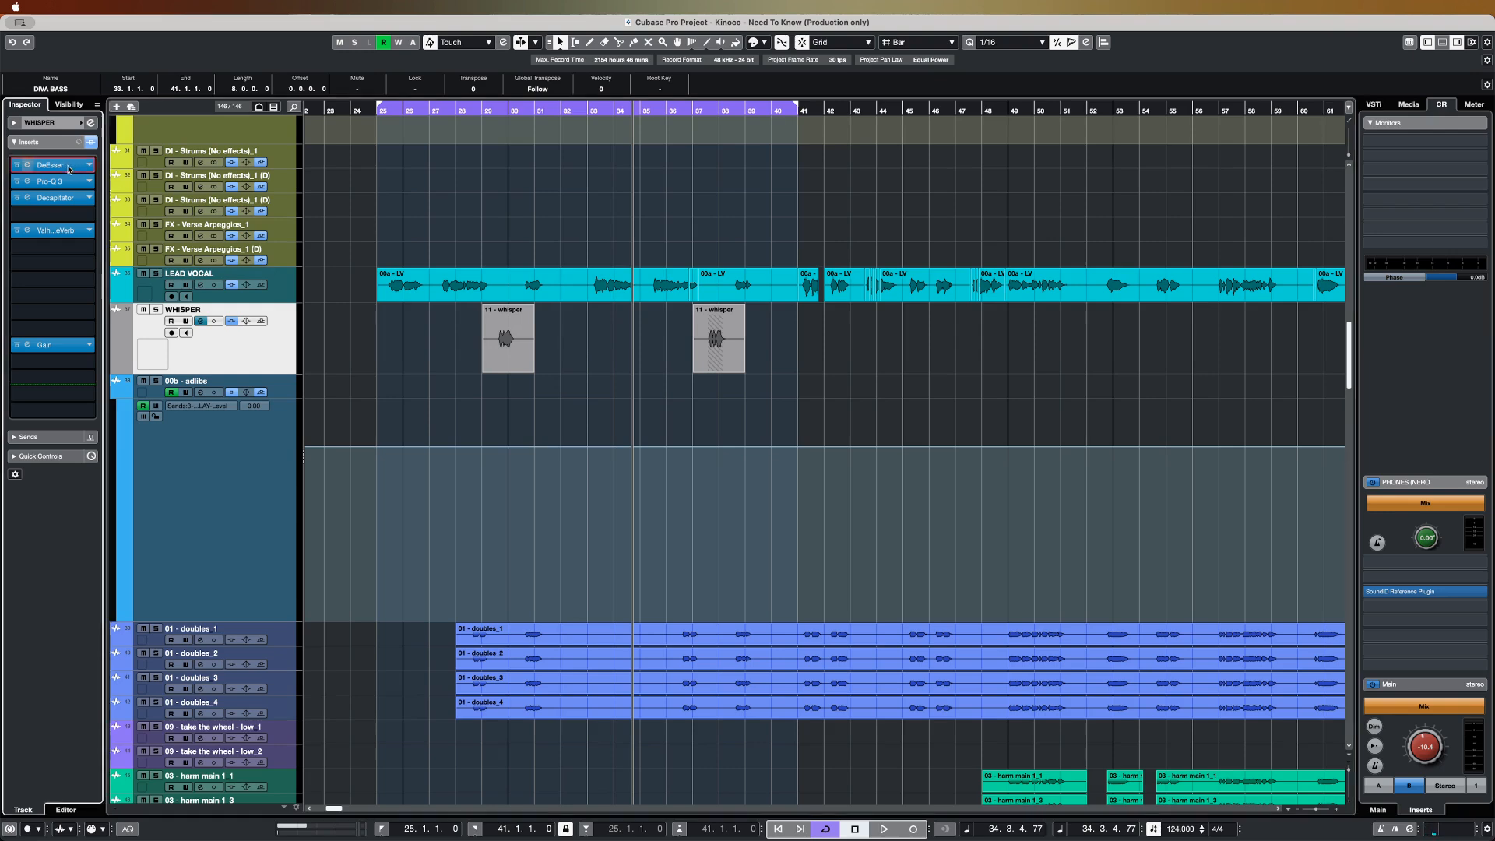
click(482, 110)
key(space)
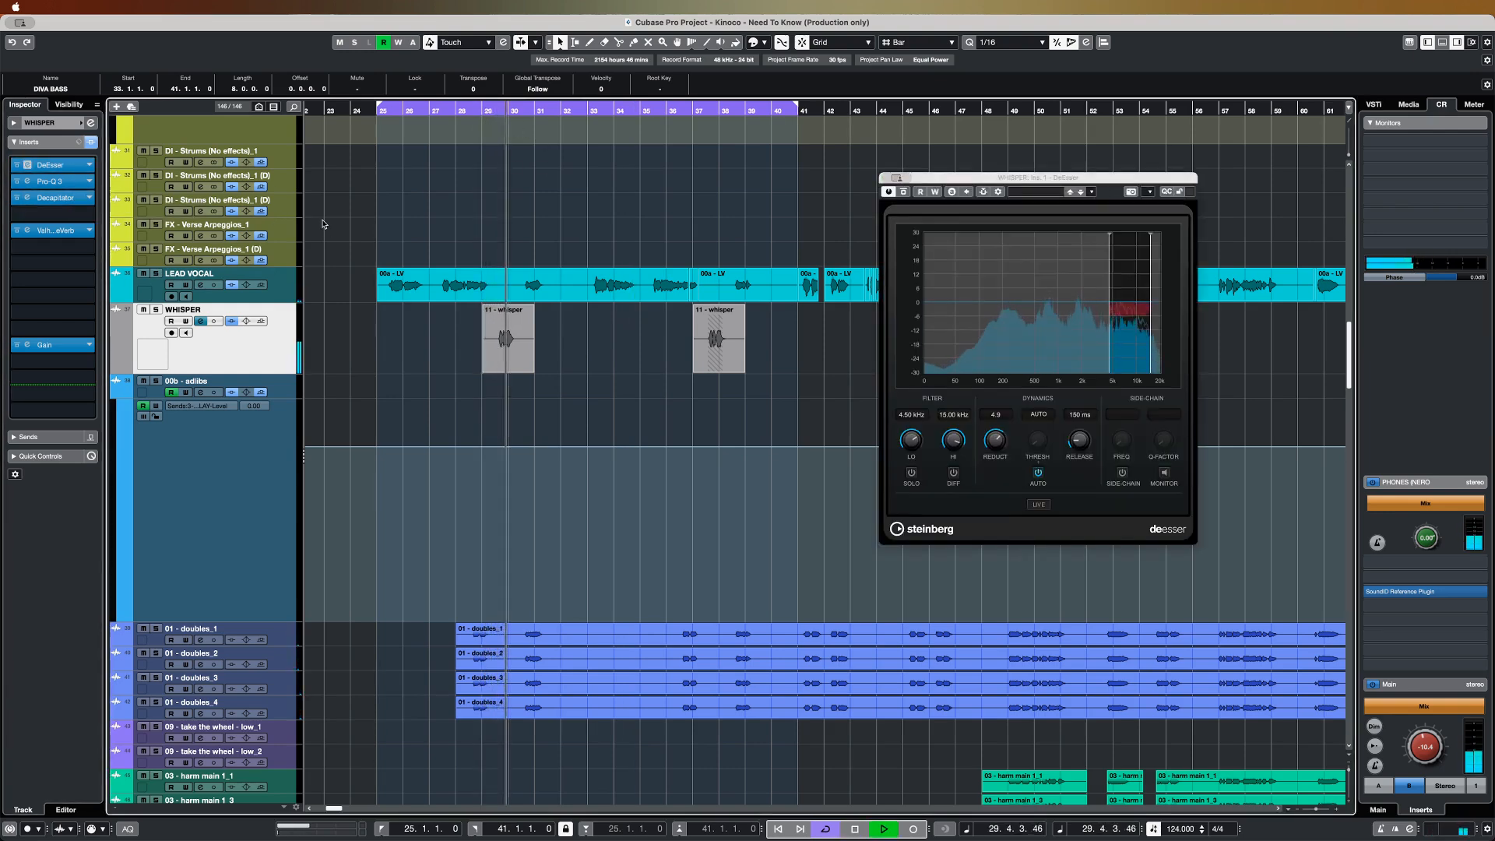
key(space)
- Inspect the WHISPER track's Pro-Q 3, Decapitator and ValhallaVintageVerb inserts, closing the equalizer after viewing it
click(79, 181)
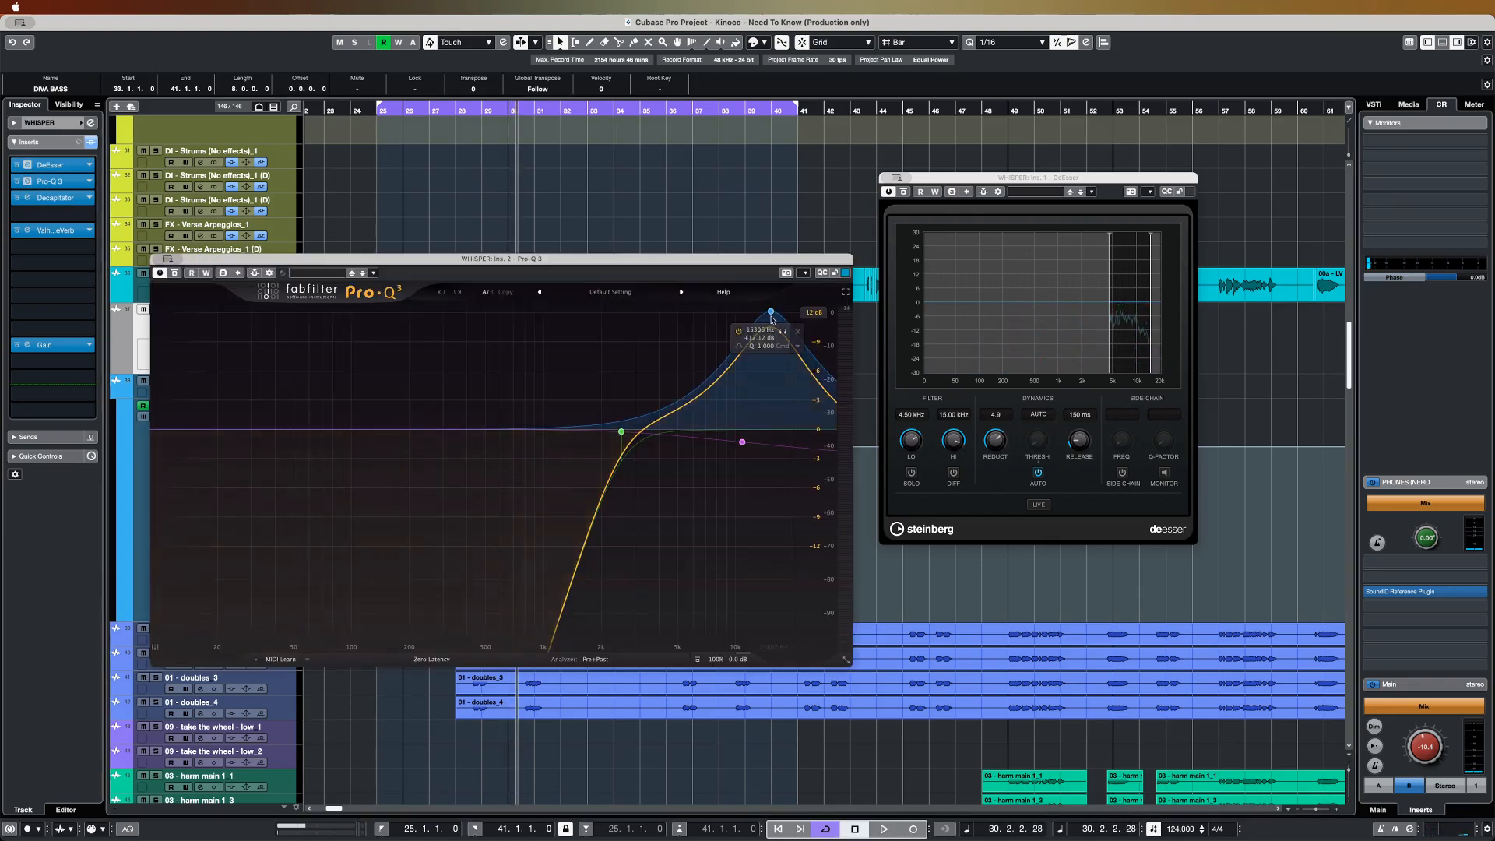
click(157, 259)
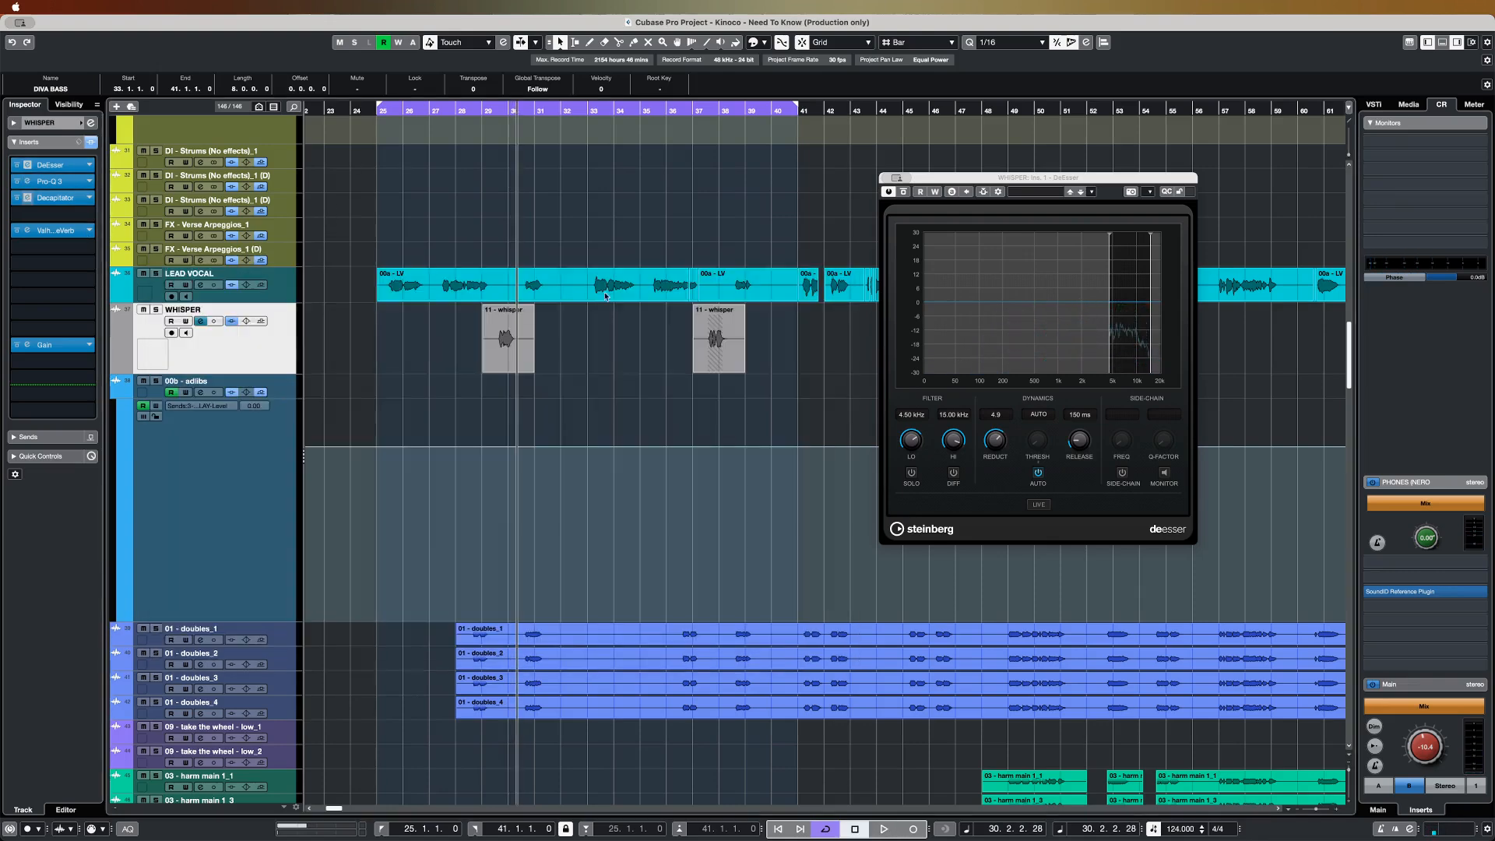
click(70, 198)
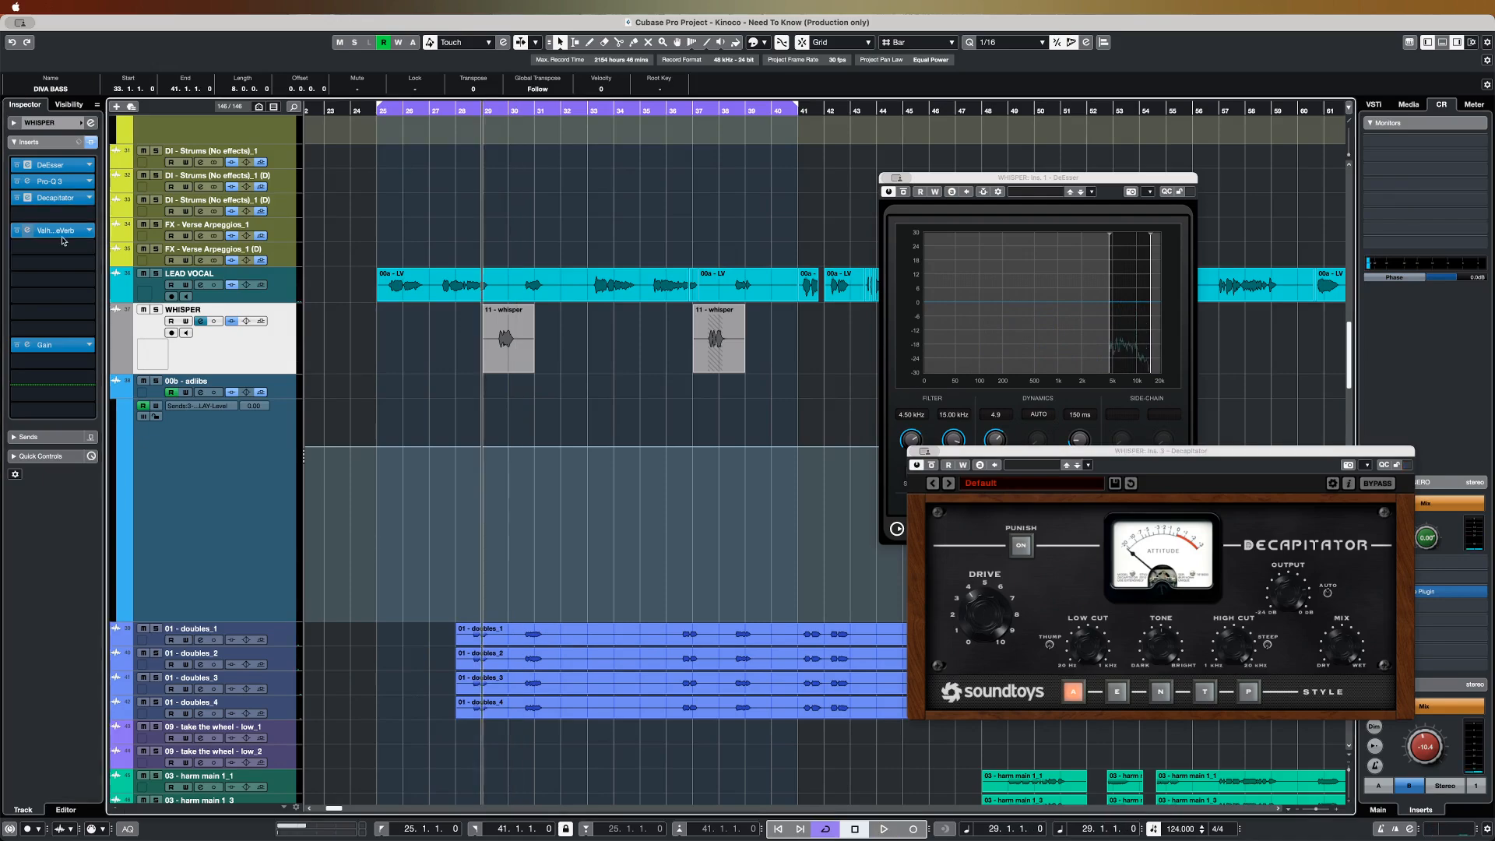
click(55, 231)
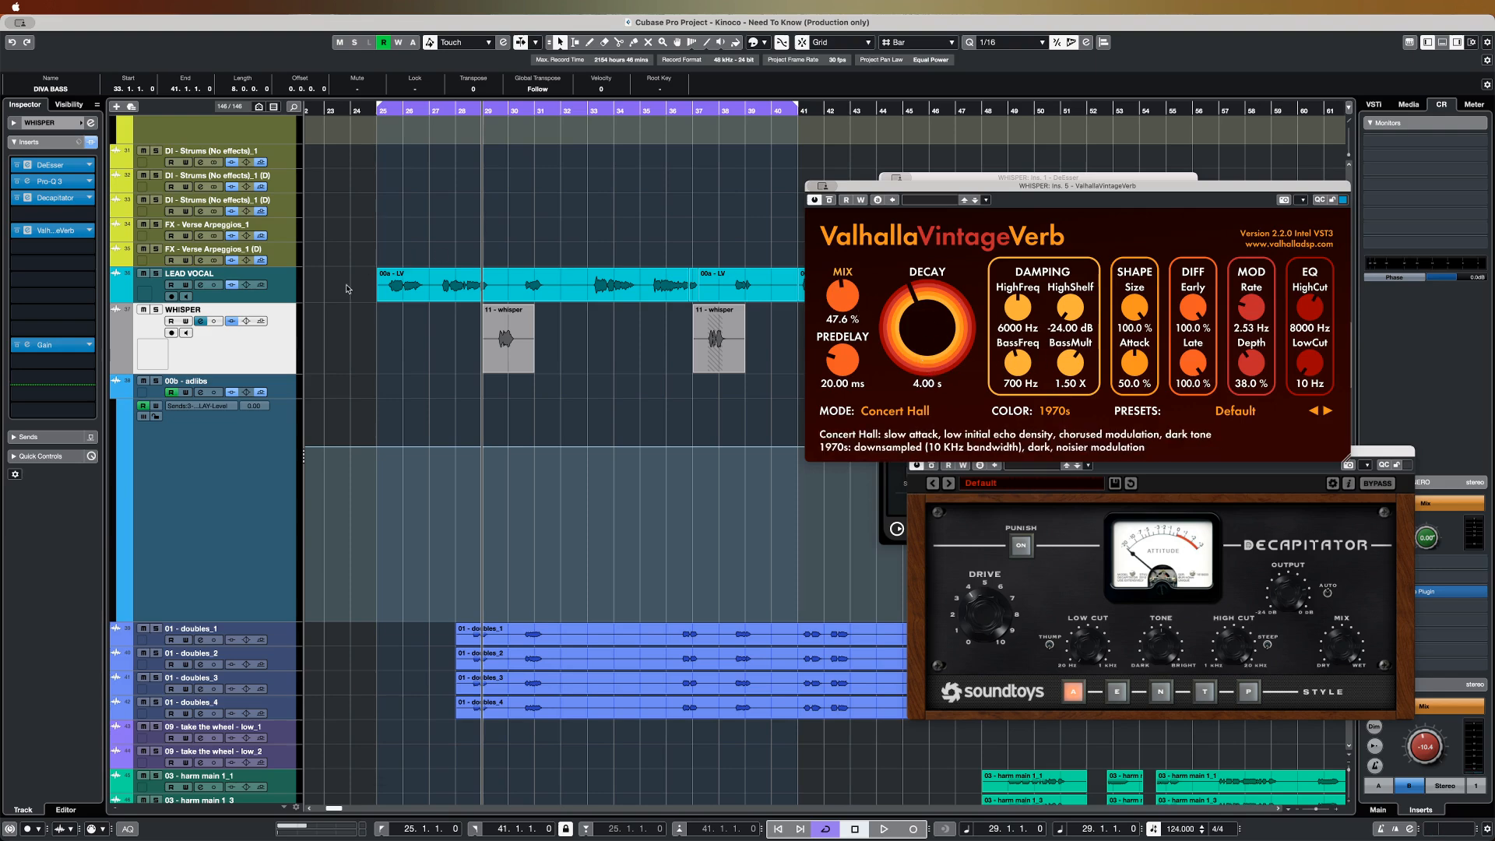
- Solo WHISPER, bypass its DeEsser, Pro-Q 3 and Decapitator, and audition the first clip from bar 29
click(156, 310)
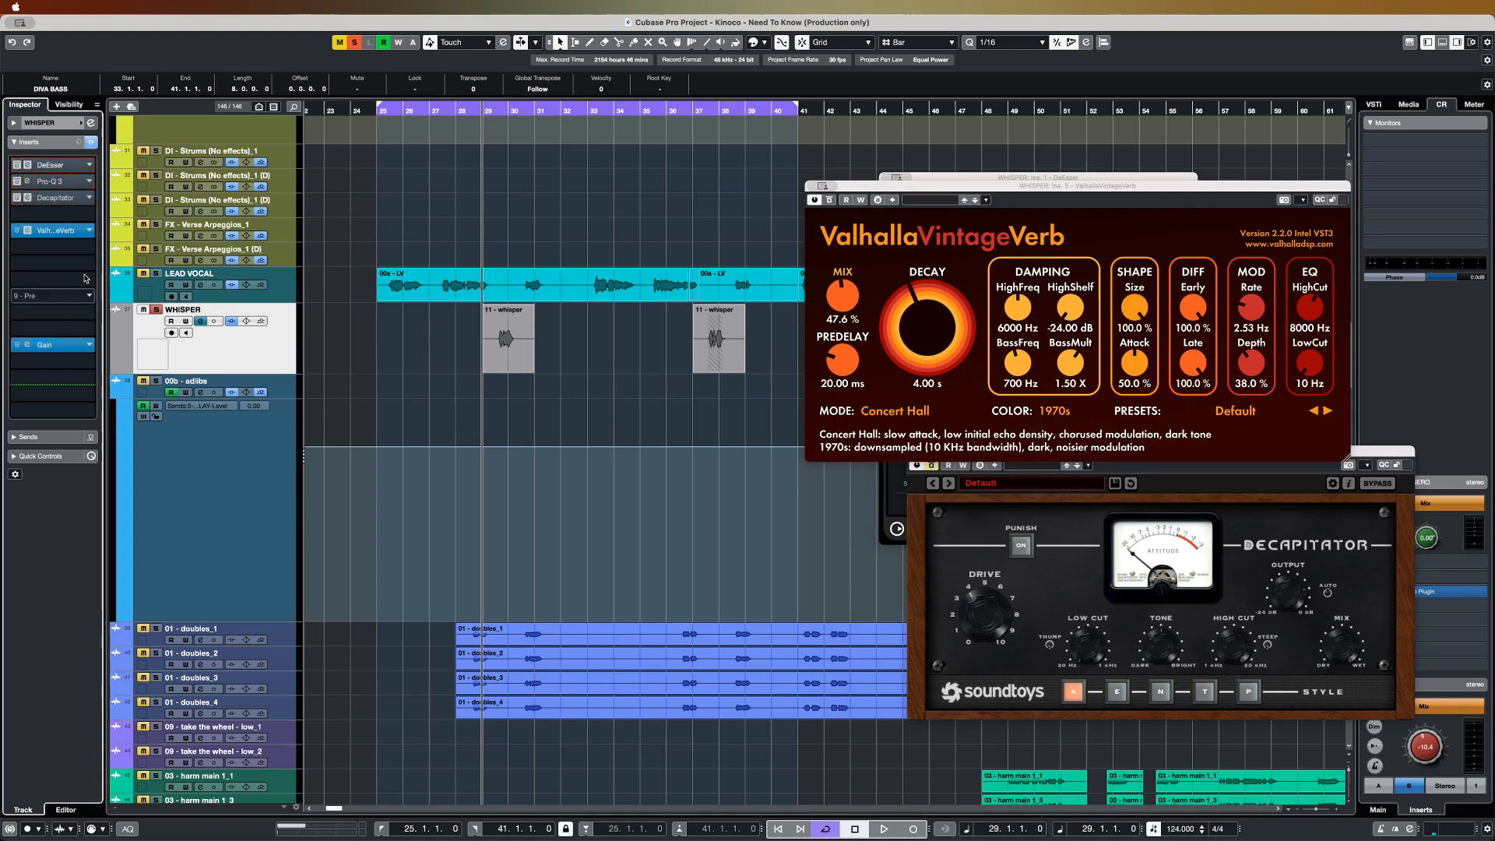
drag(489, 115, 489, 136)
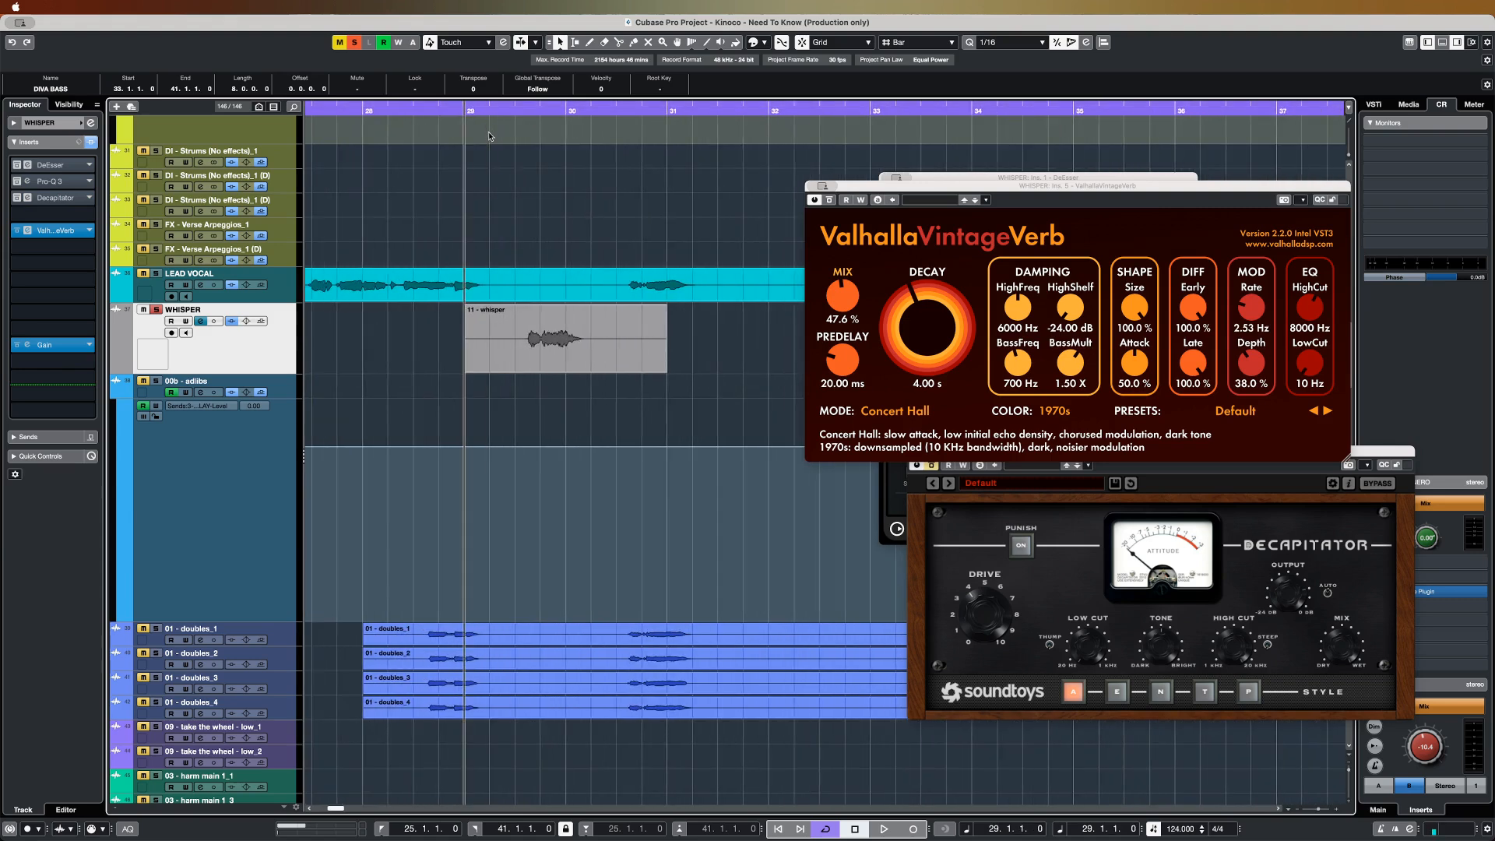
key(space)
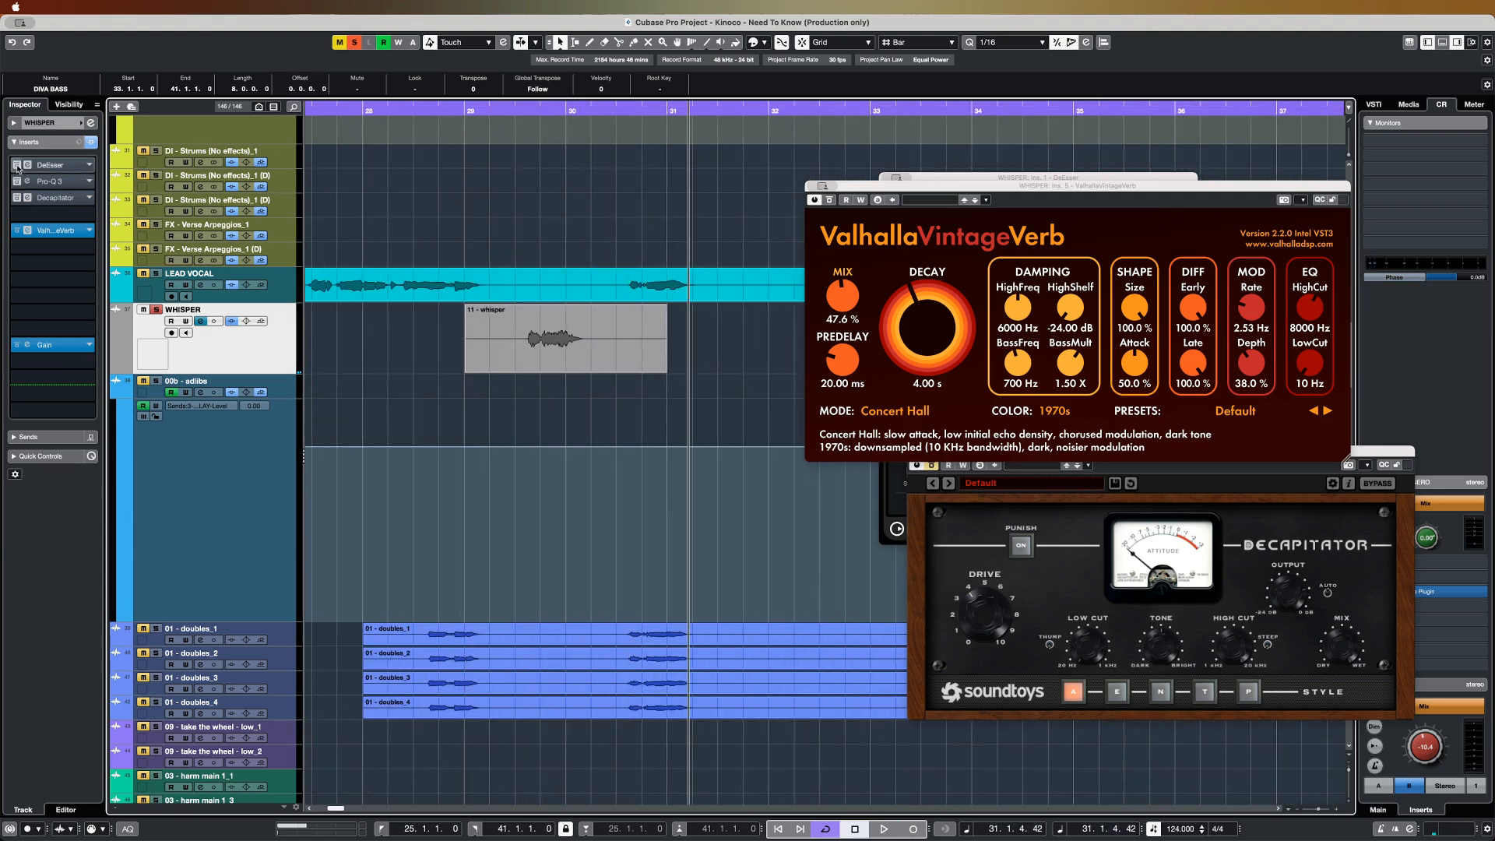
- Audition the whisper again from bar 29 with all inserts reactivated, then unsolo it and close its plug-in windows
key(space)
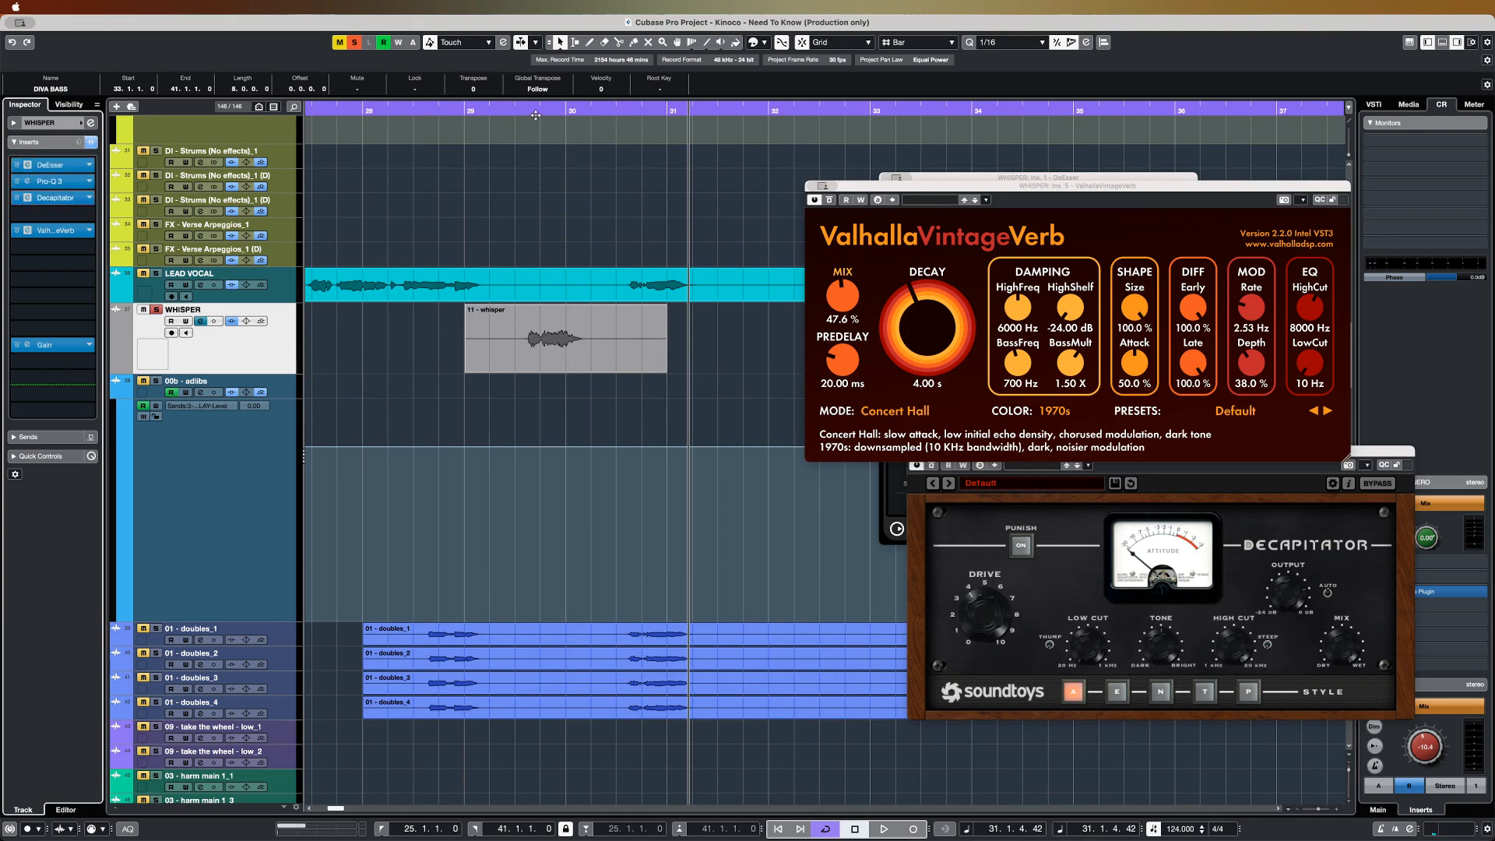
click(499, 111)
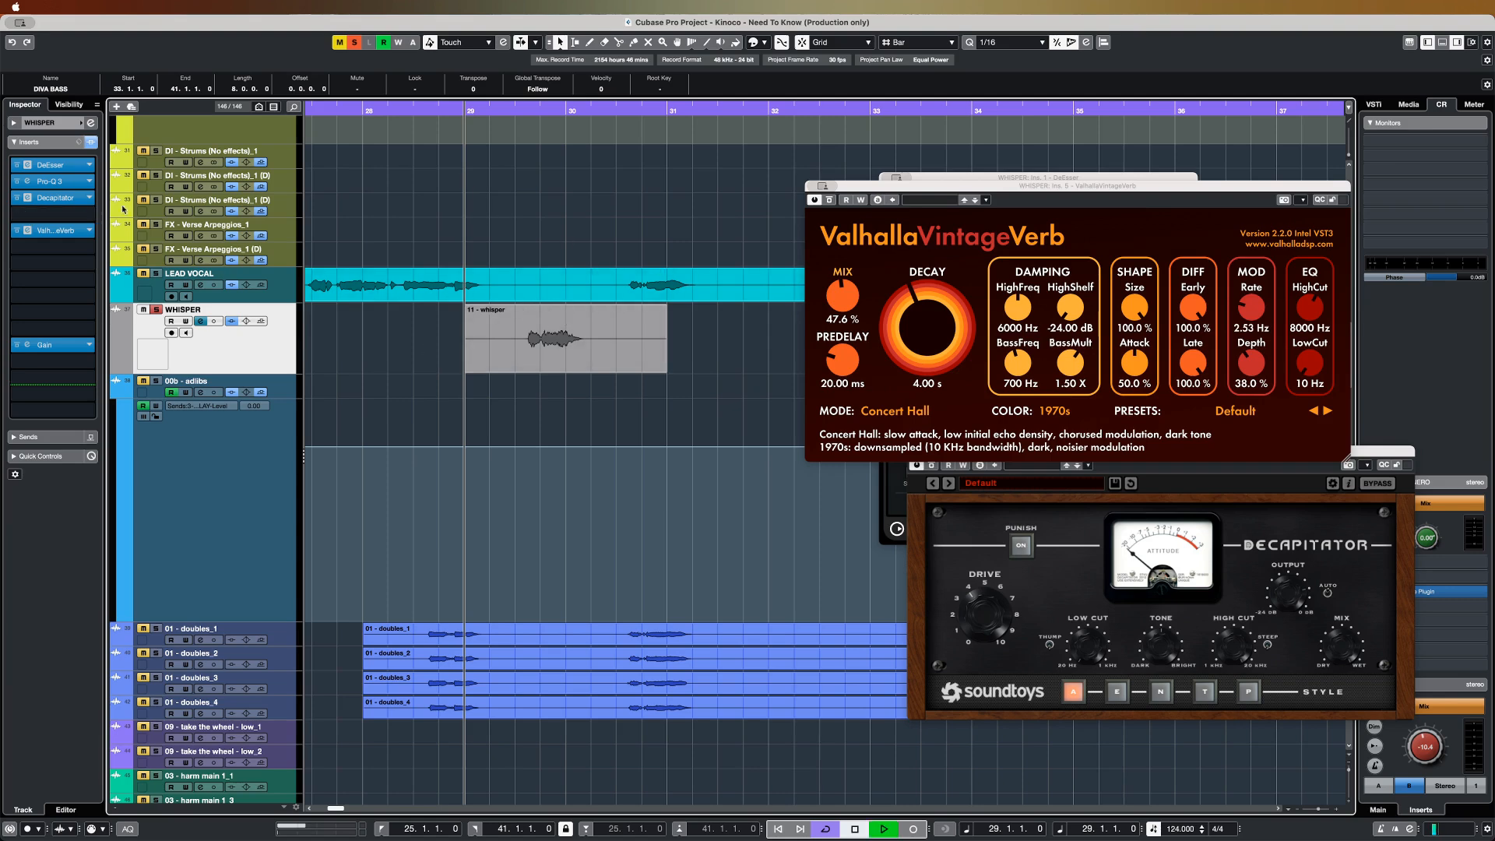
key(space)
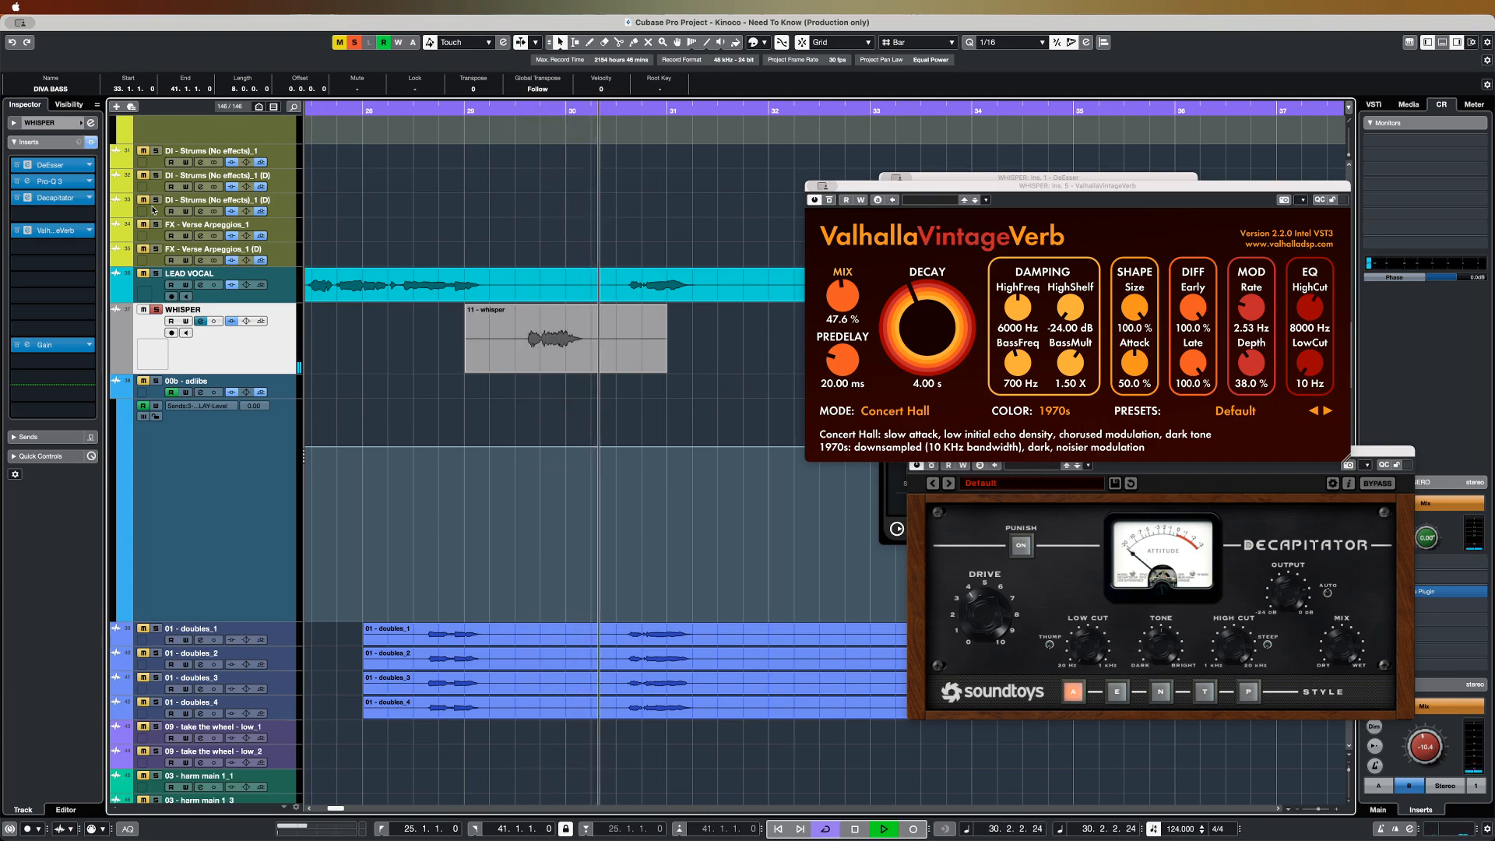
key(space)
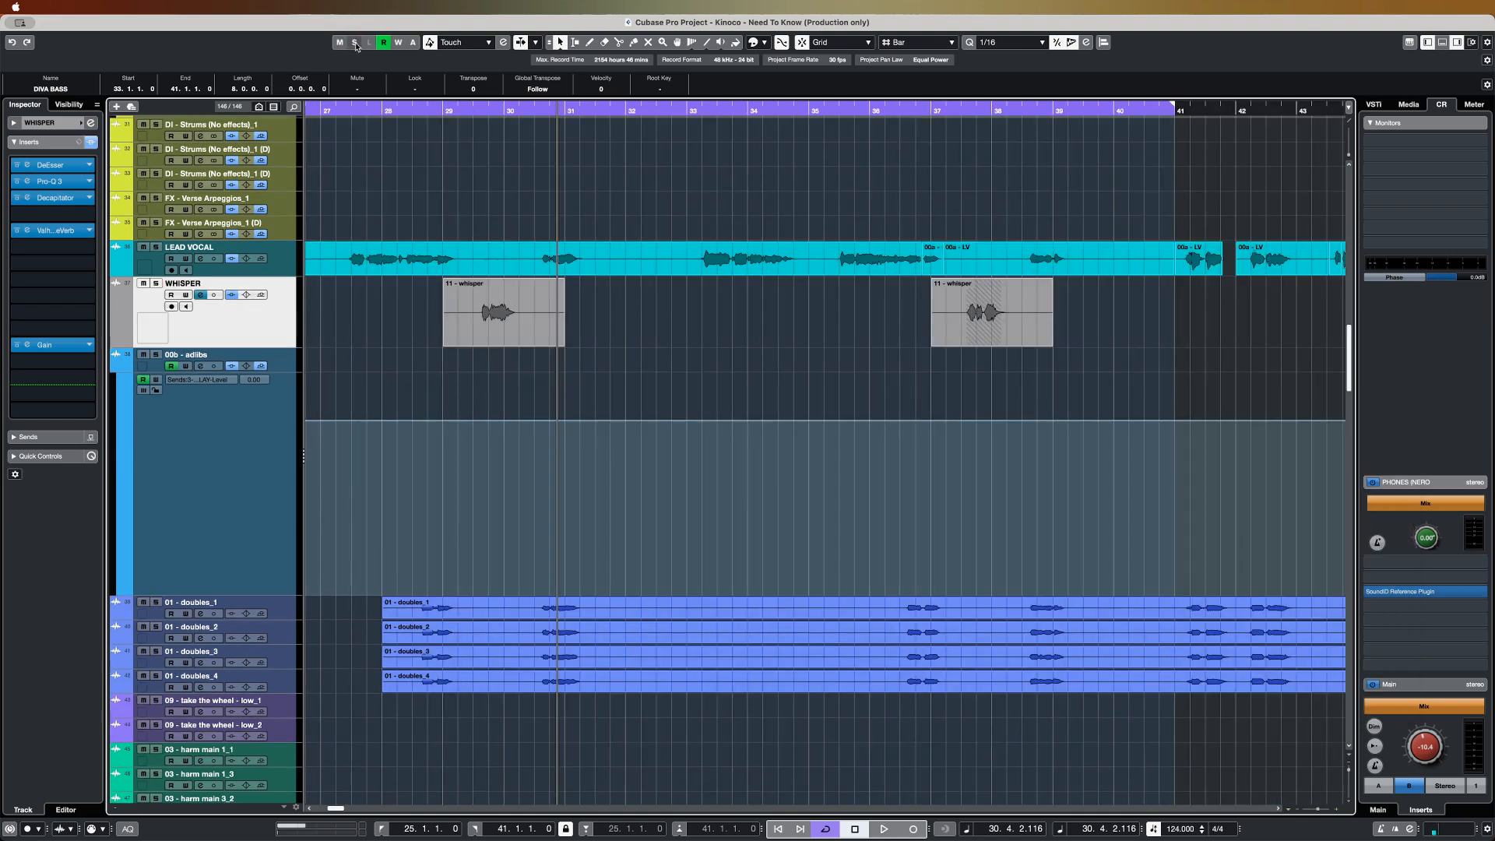
- Solo the lead vocal together with the four 01 - doubles tracks and audition them from bar 28
click(410, 106)
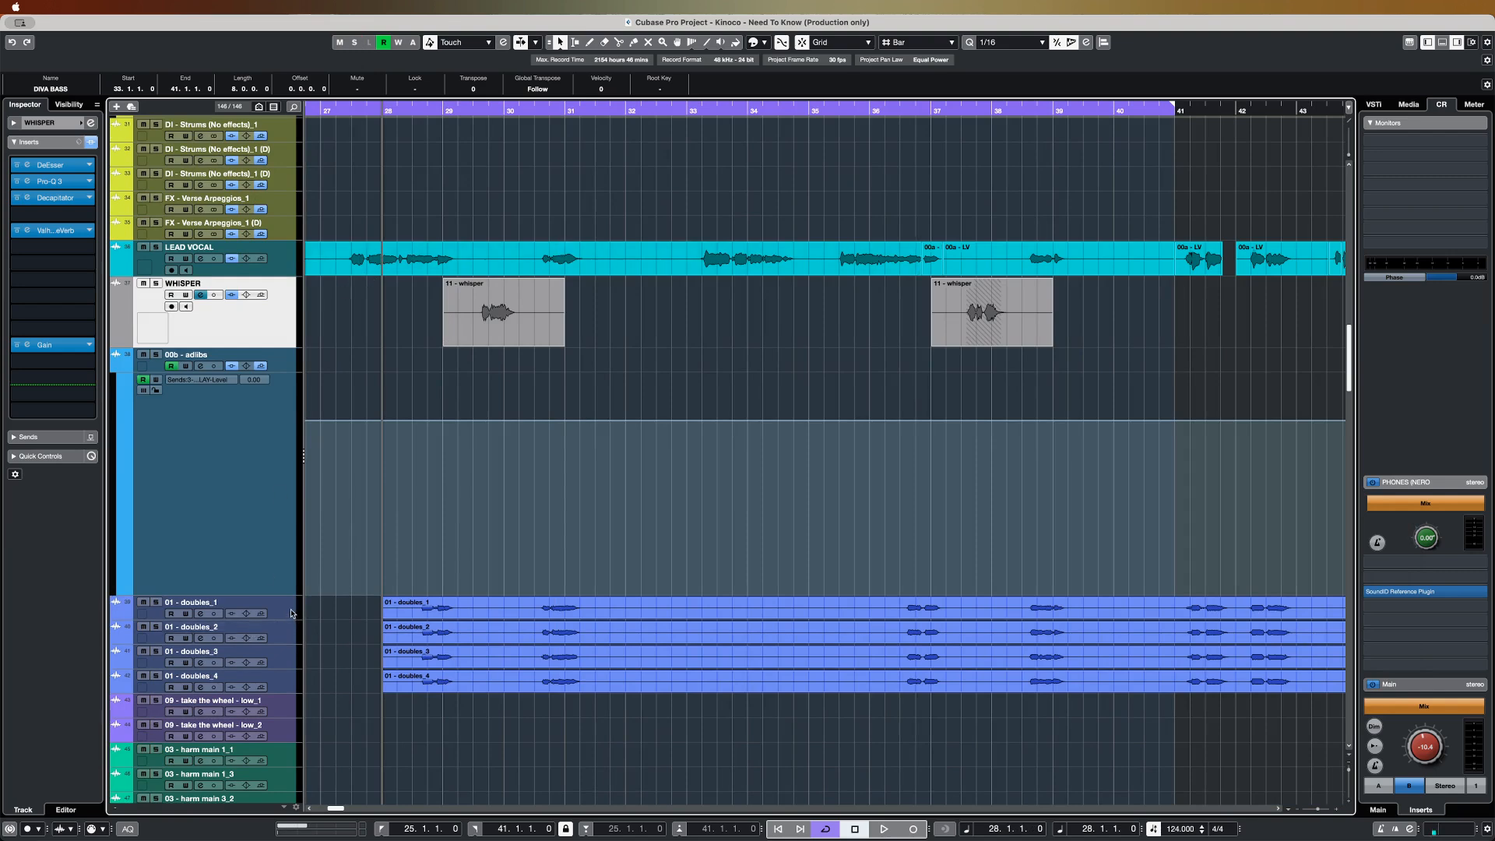
click(503, 609)
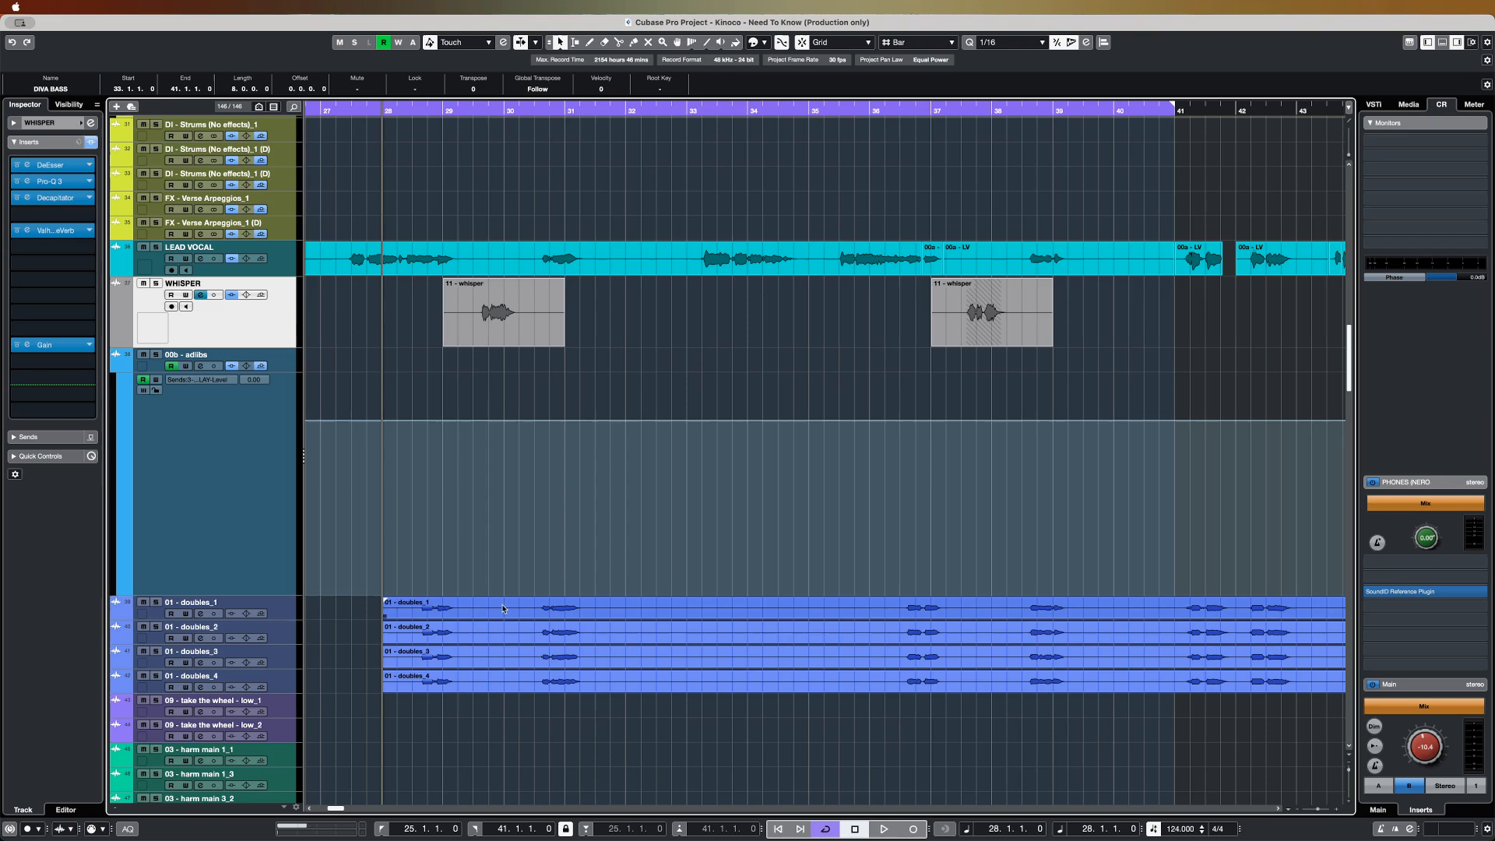
click(413, 590)
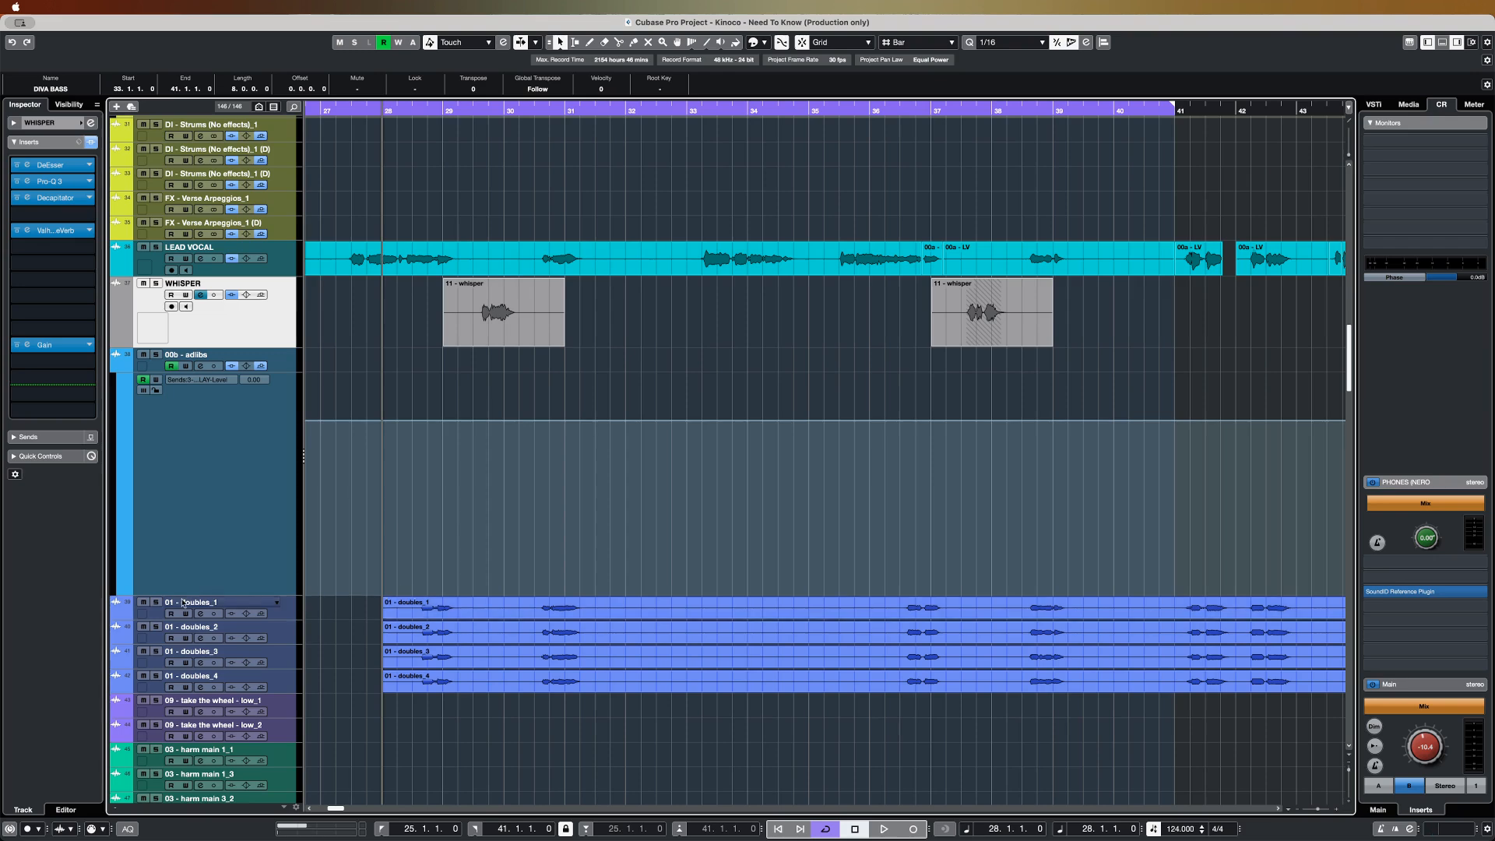
click(155, 604)
key(space)
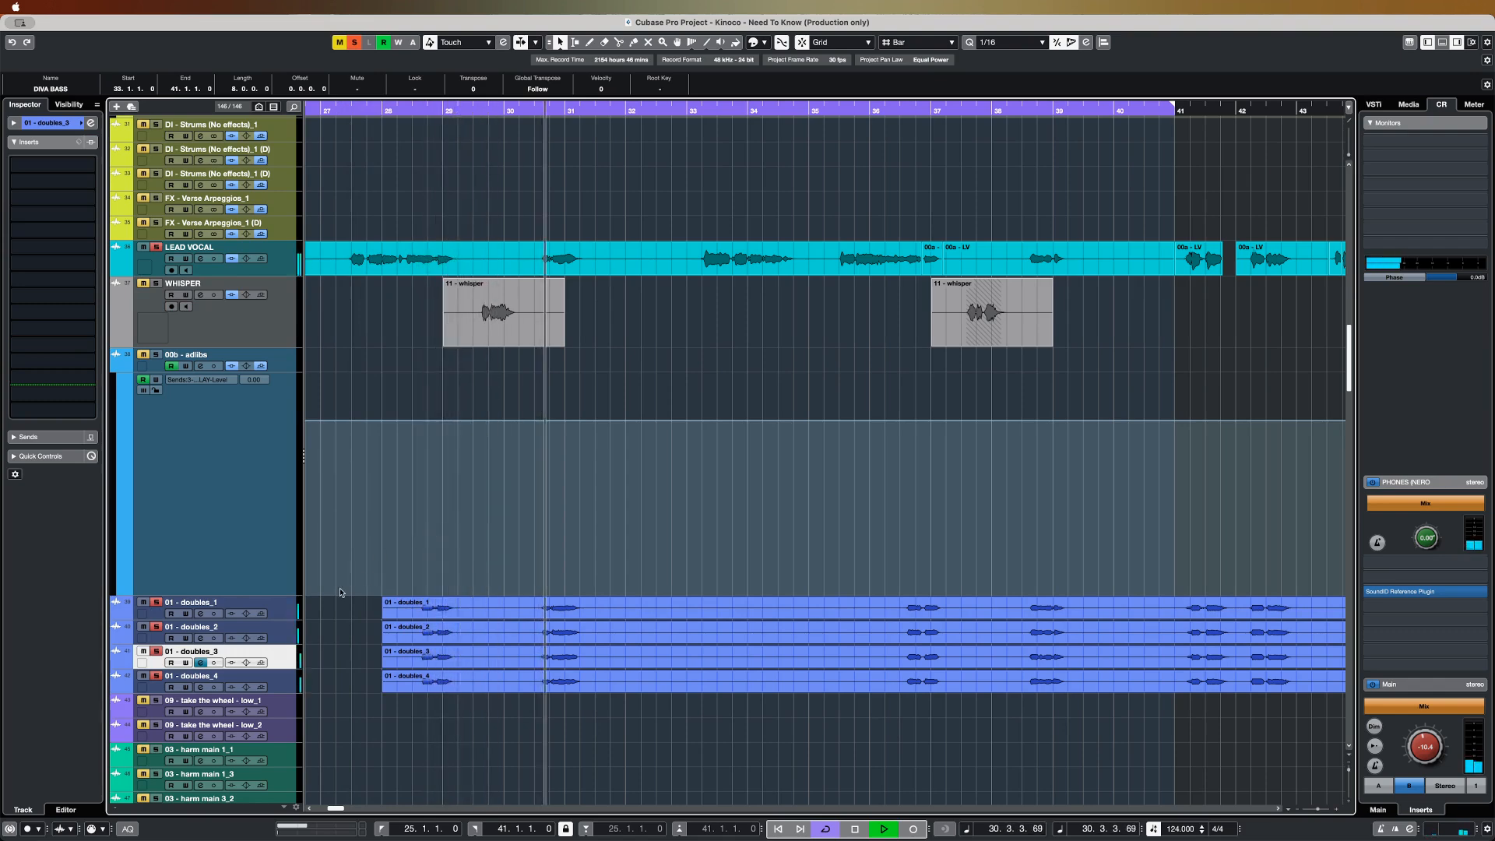
key(space)
- Check the inserts of 01 - doubles_1, and view the RVox Stereo on the VOCAL DOUBLES group before closing it
click(282, 611)
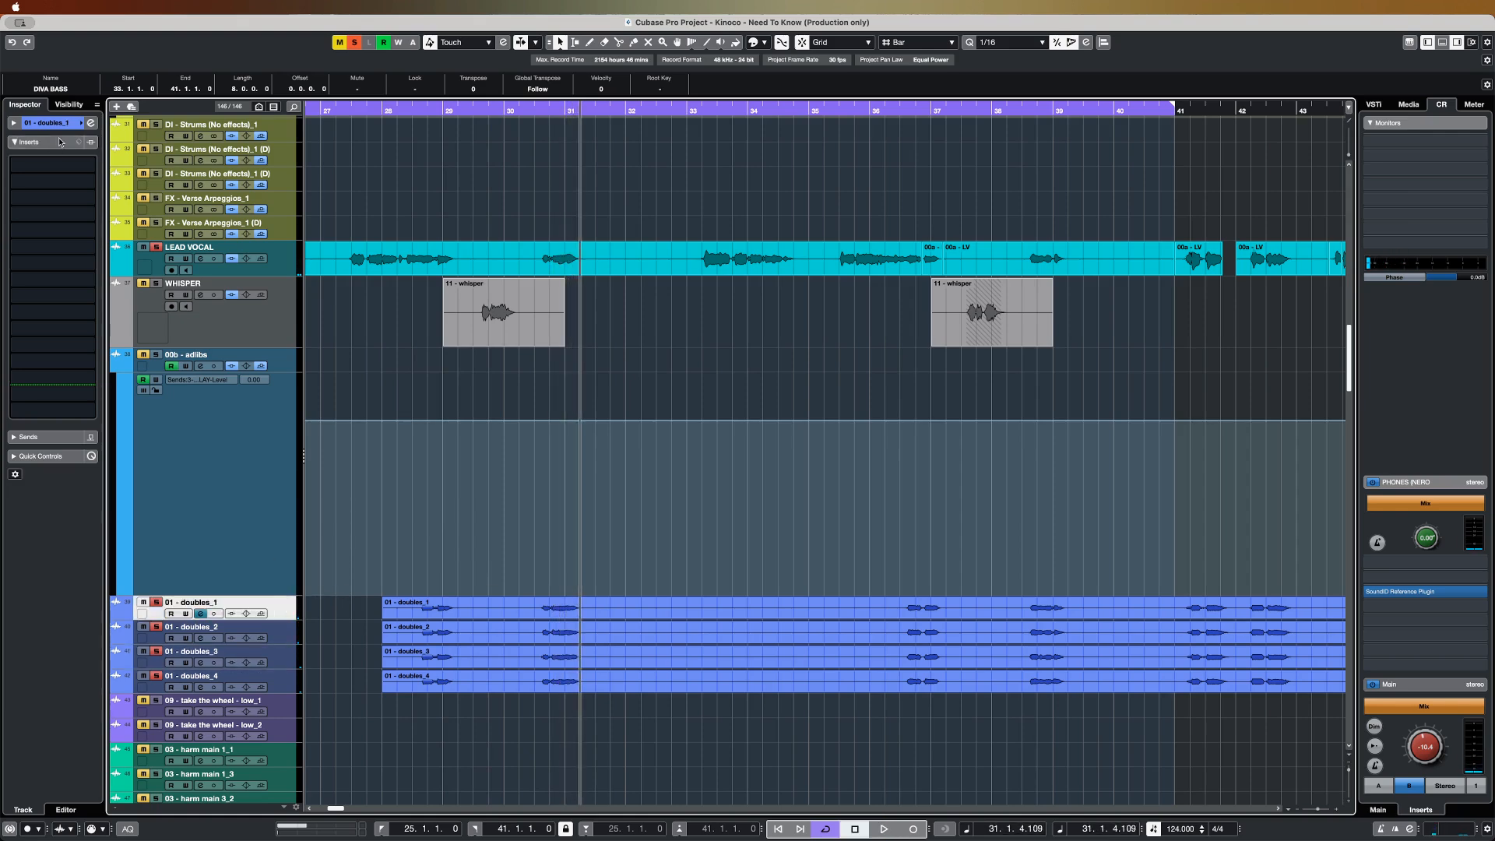
click(60, 142)
click(61, 277)
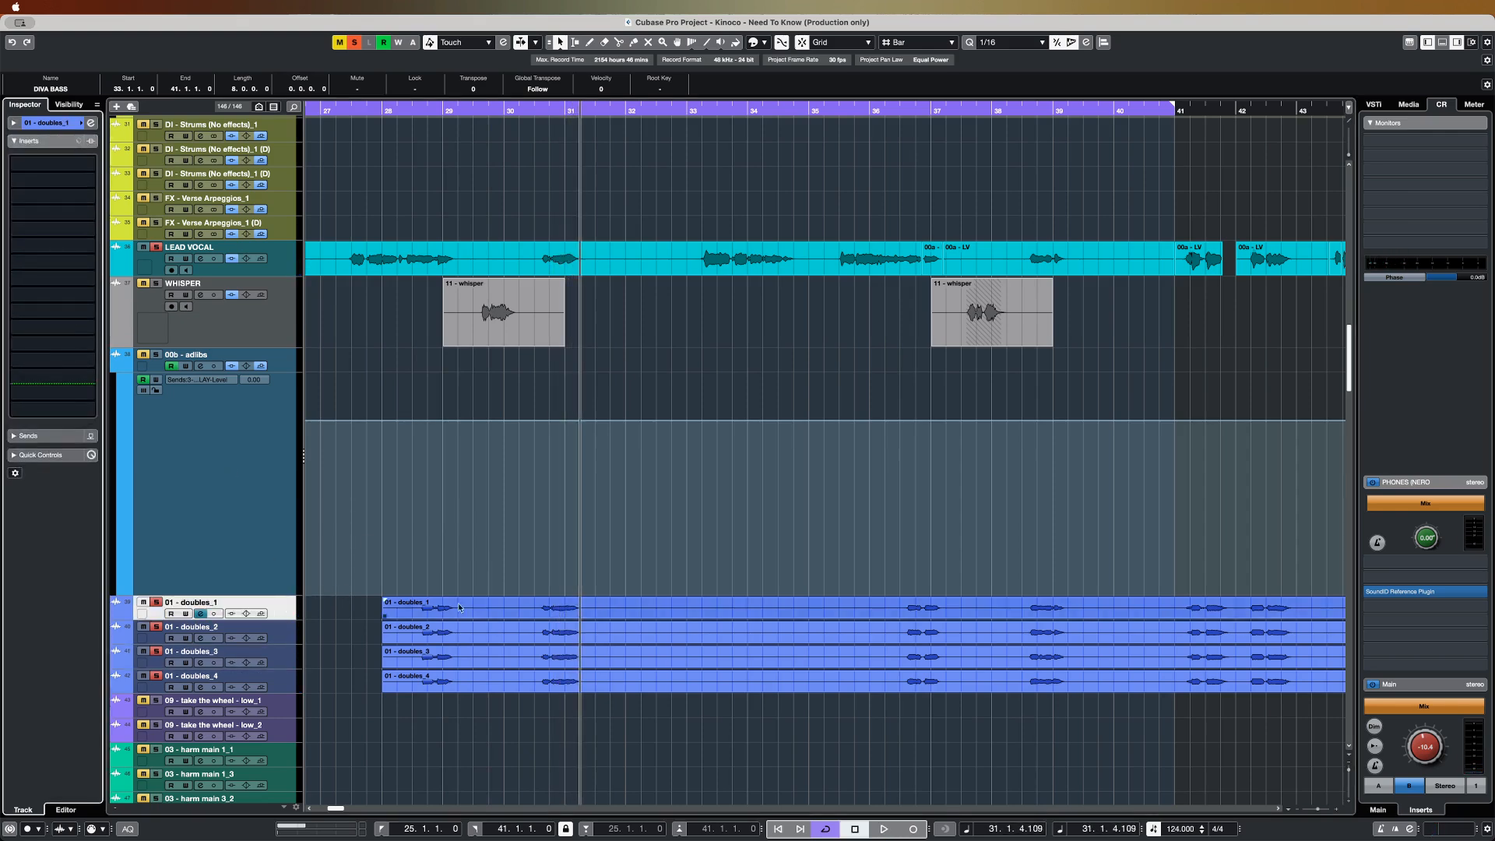
scroll(335, 615, down, 10)
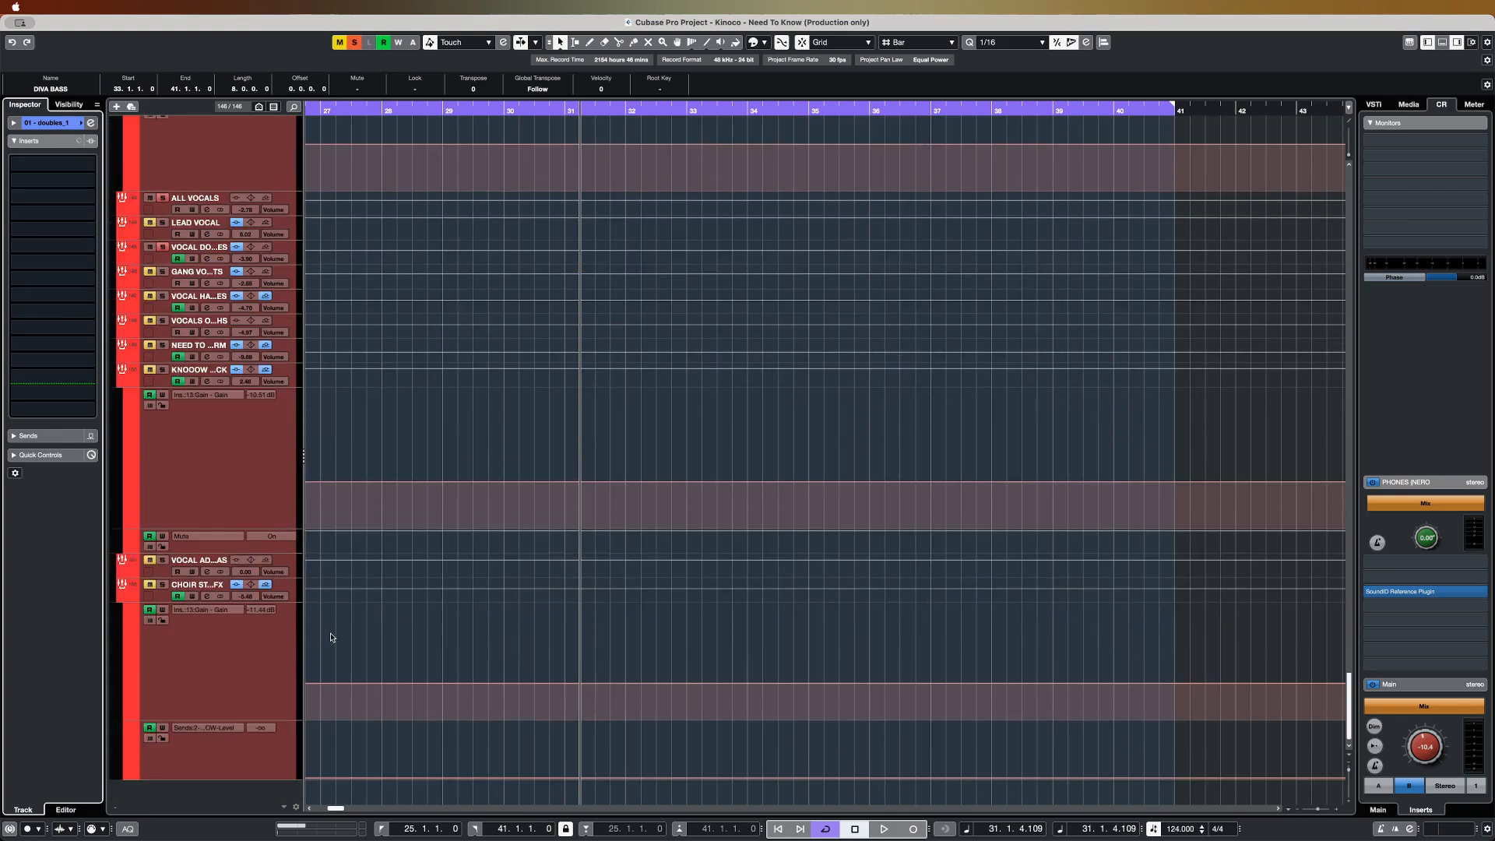
scroll(331, 637, up, 5)
click(150, 500)
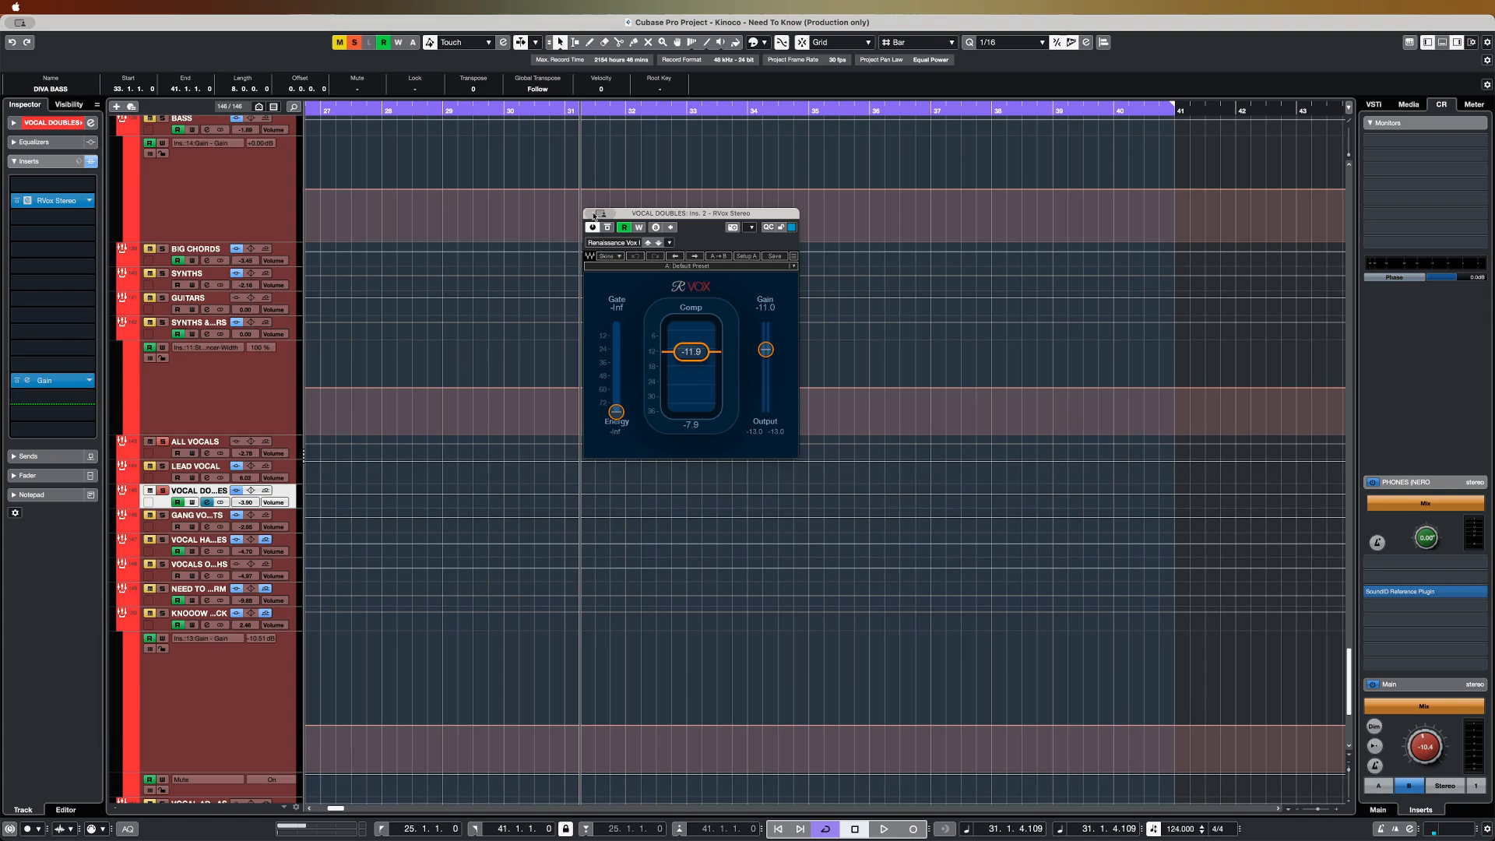
click(591, 214)
- Close the RVox window, unsolo all tracks and play the full mix from bar 31 into the section at bar 41
scroll(506, 408, up, 20)
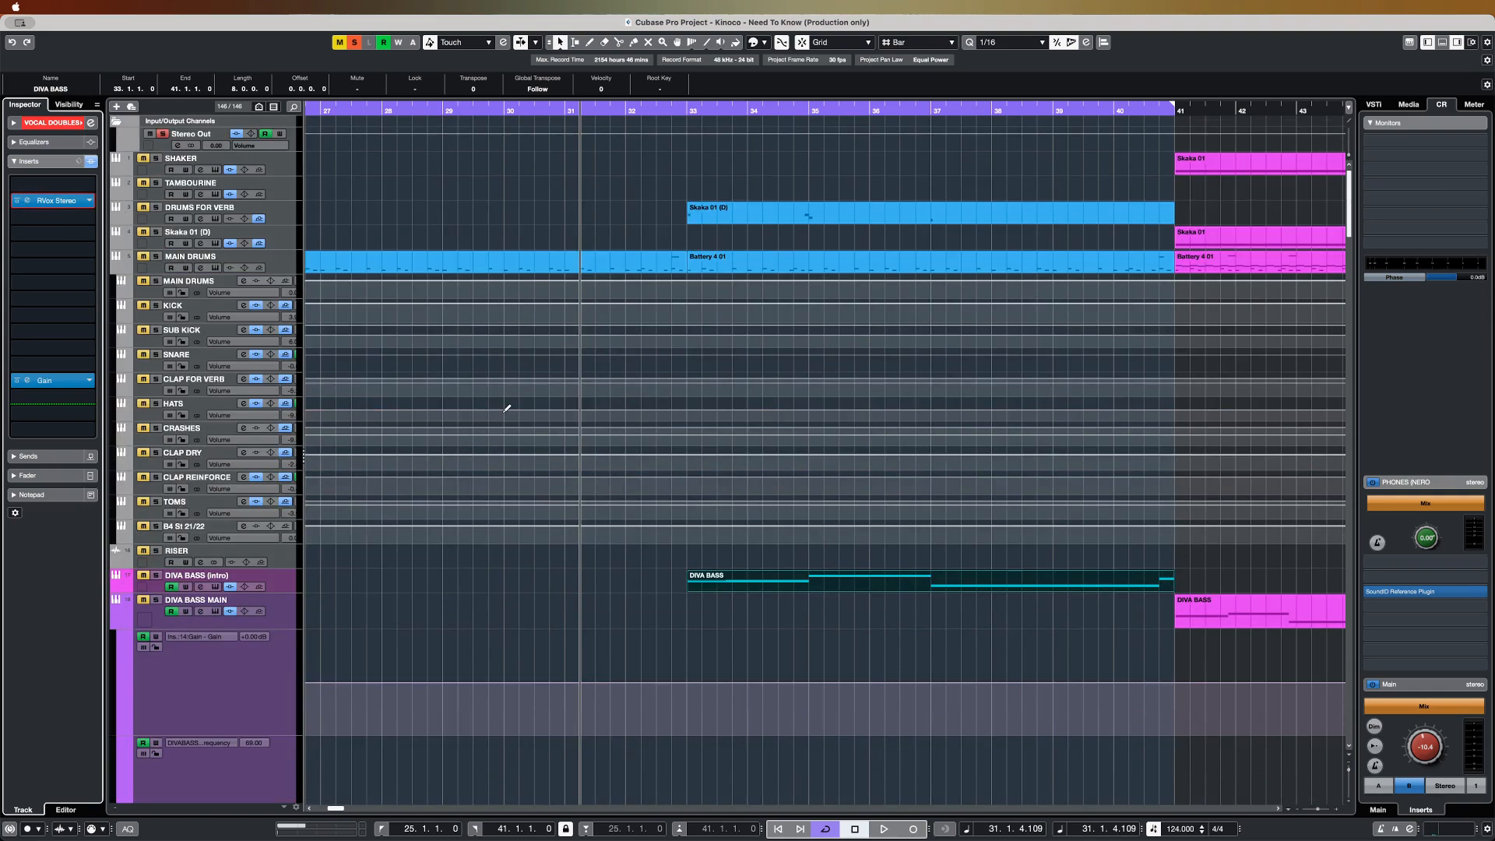
scroll(506, 408, down, 15)
key(g)
key(g)
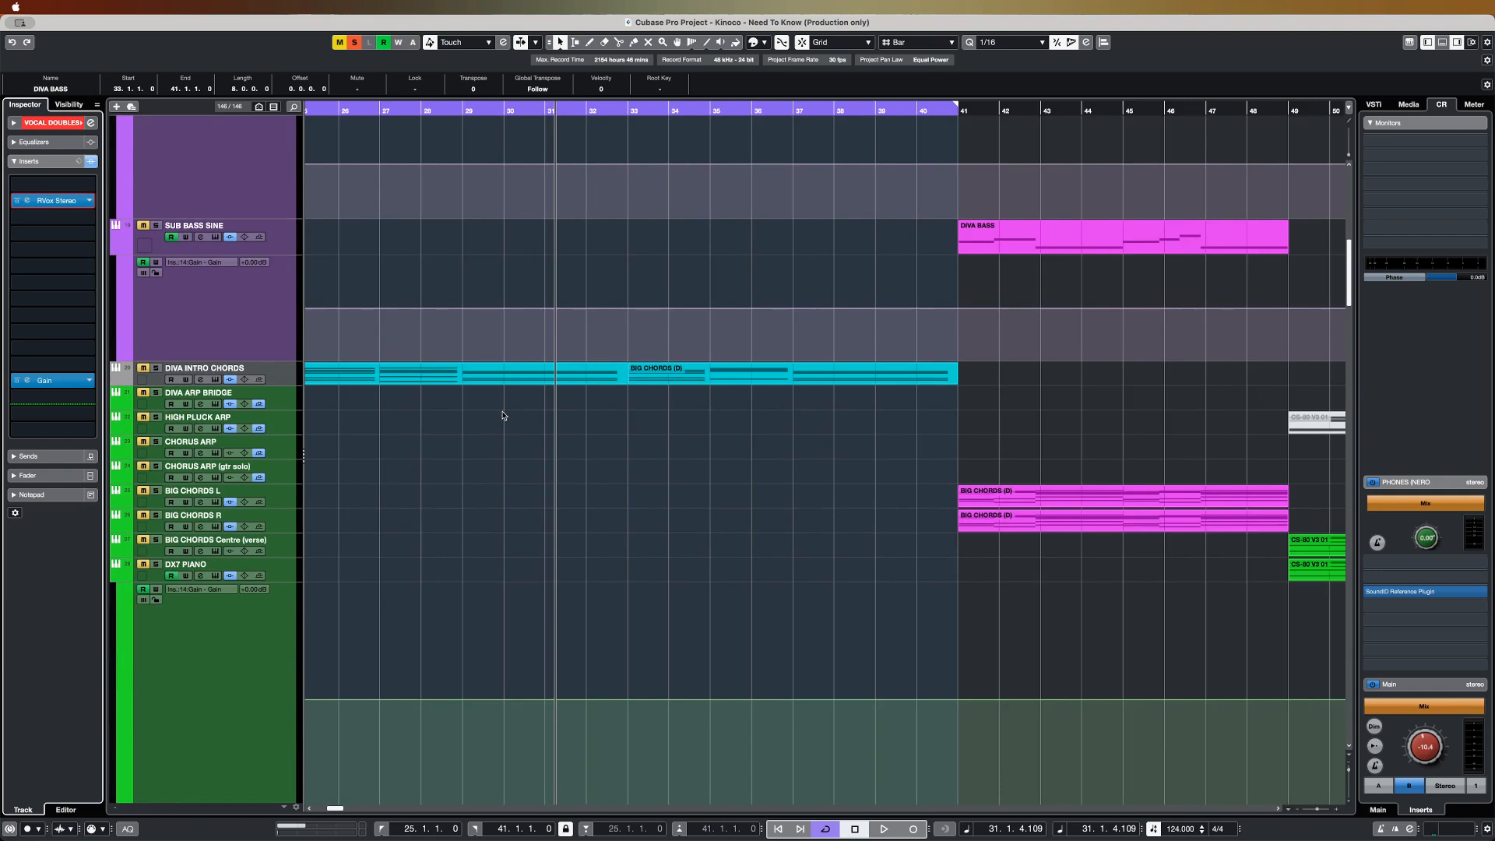
scroll(503, 416, up, 10)
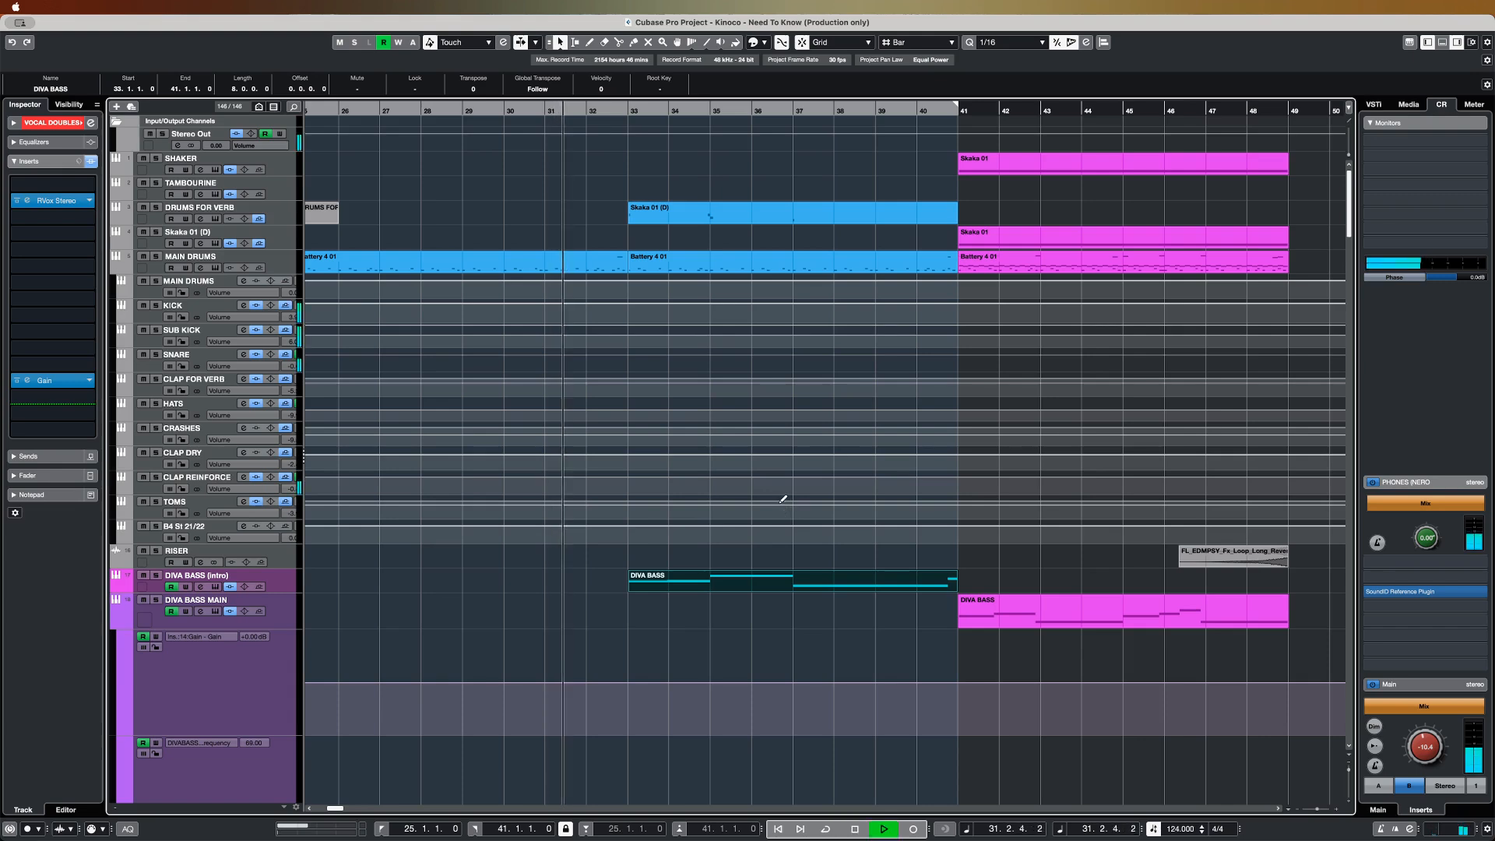
scroll(792, 708, down, 1)
scroll(792, 709, down, 4)
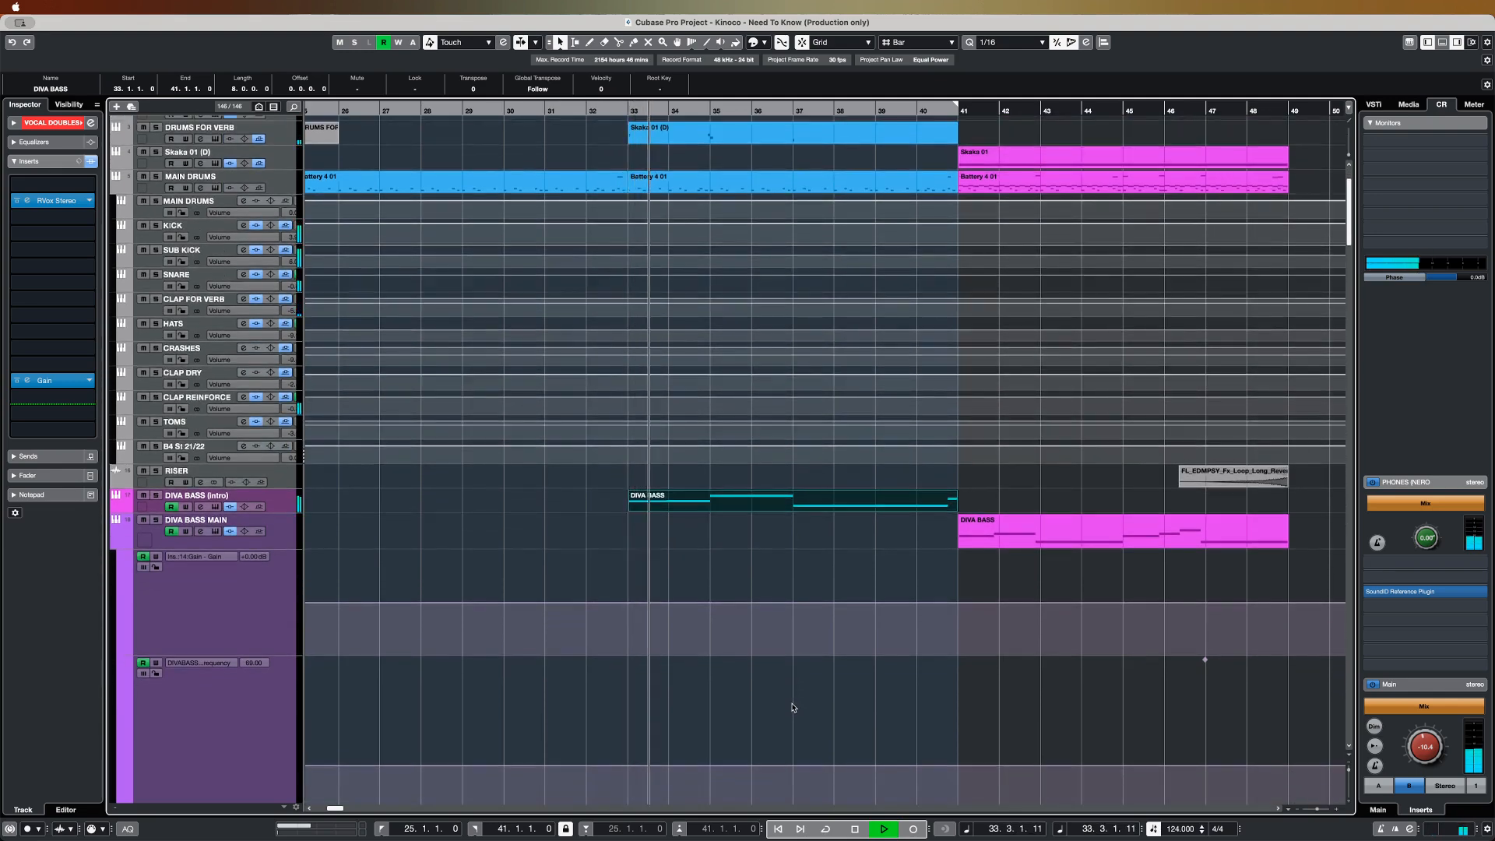
key(f)
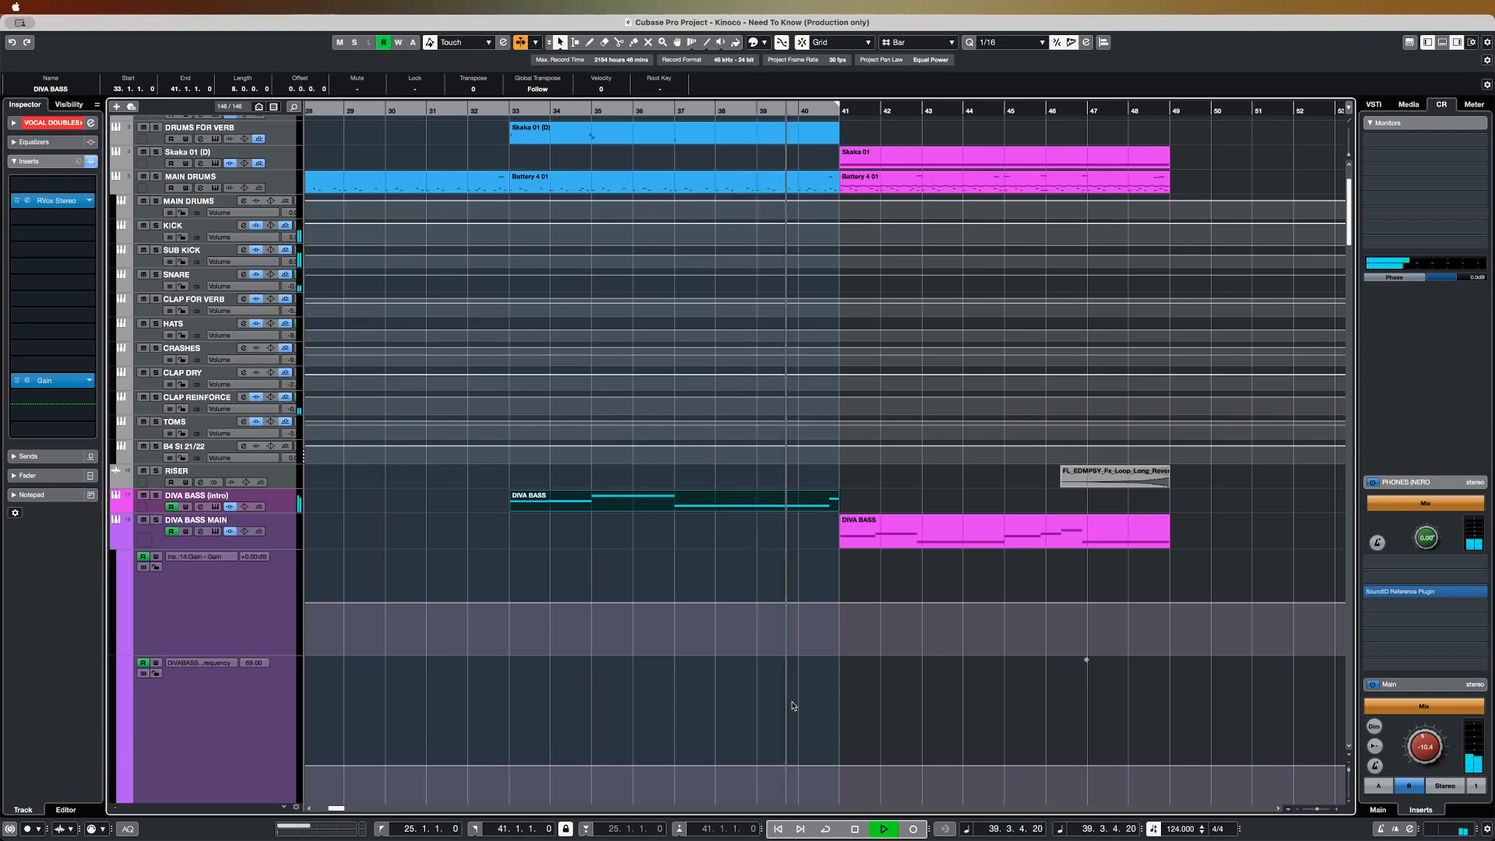
scroll(793, 699, right, 2)
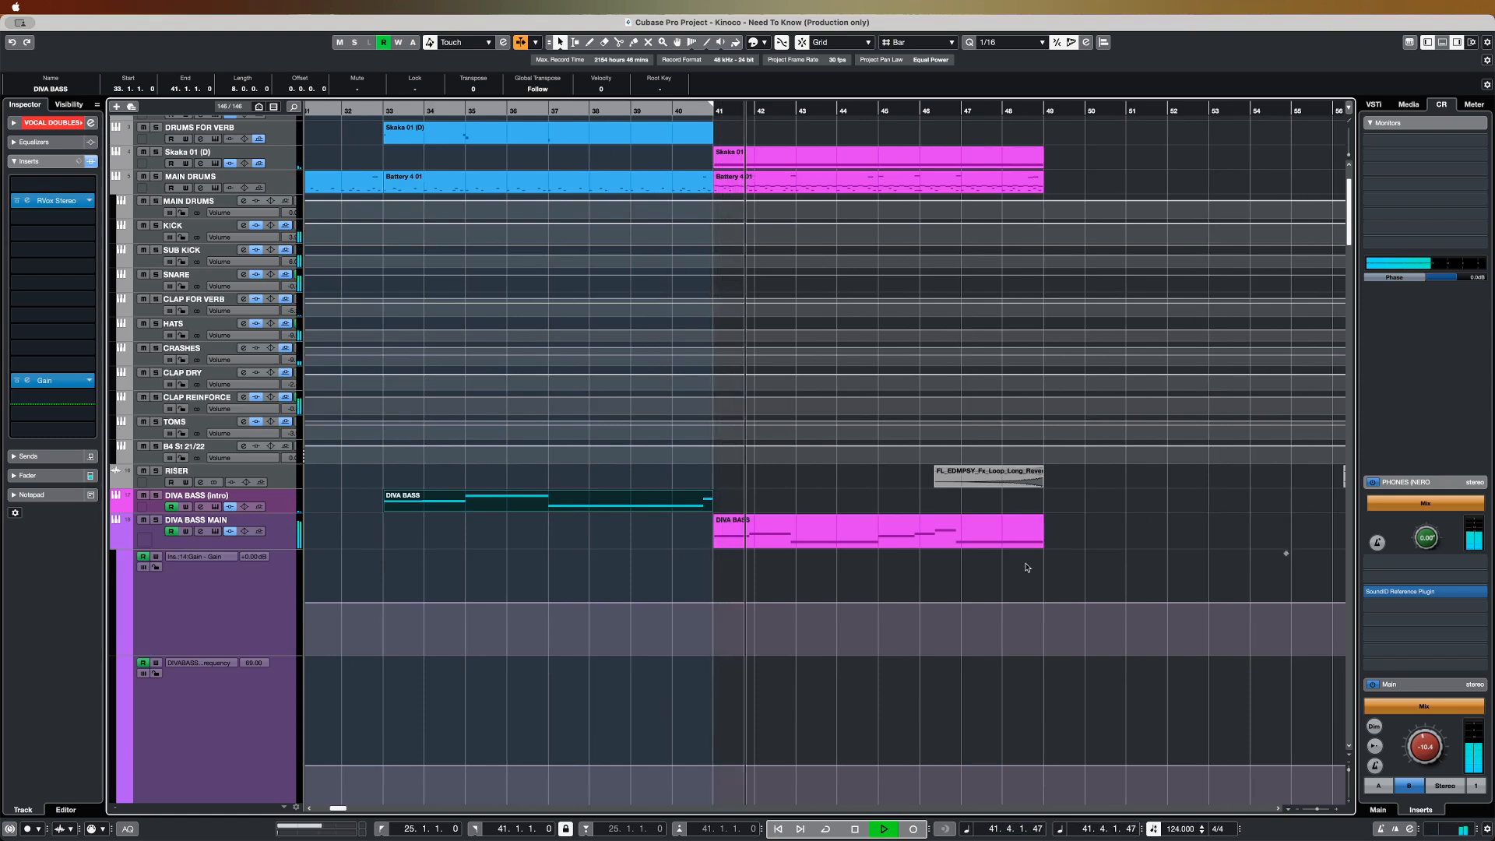
- Set the locators around the DIVA BASS MAIN clip, bars 41 to 49, stop playback and activate the cycle
click(923, 521)
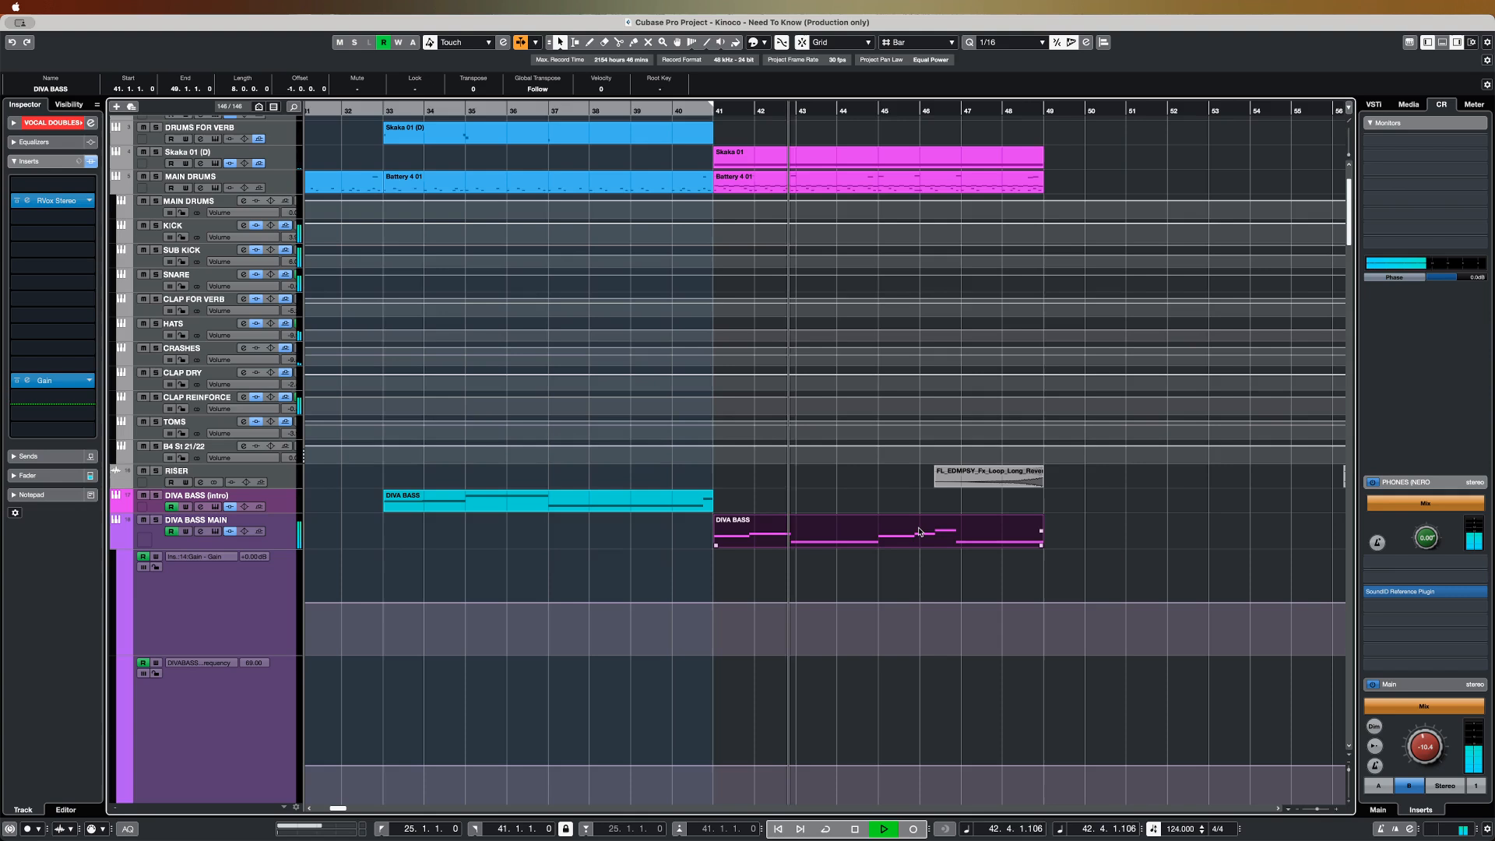
key(p)
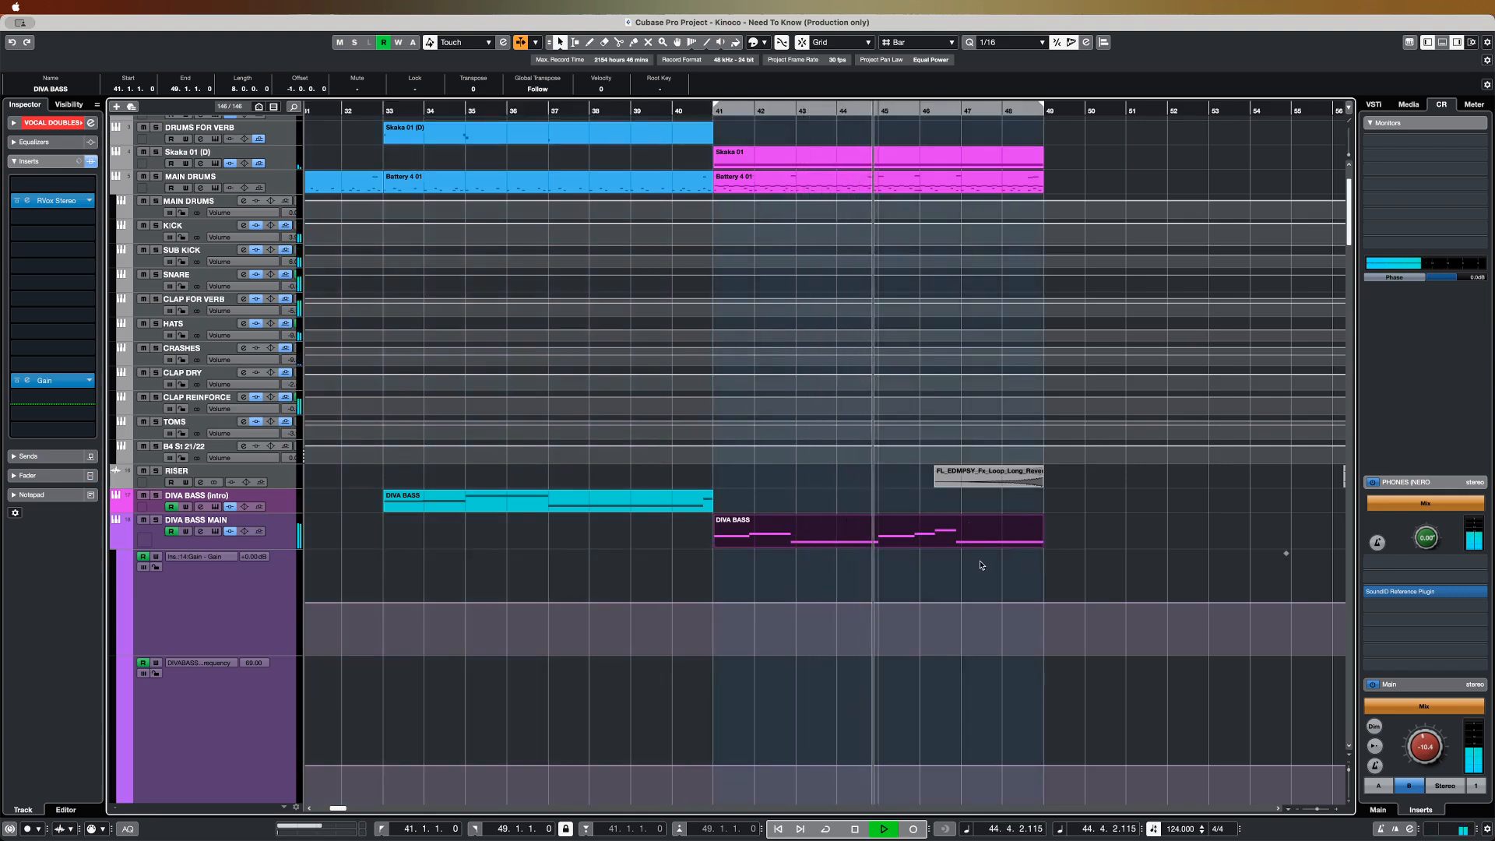
key(space)
scroll(979, 566, up, 3)
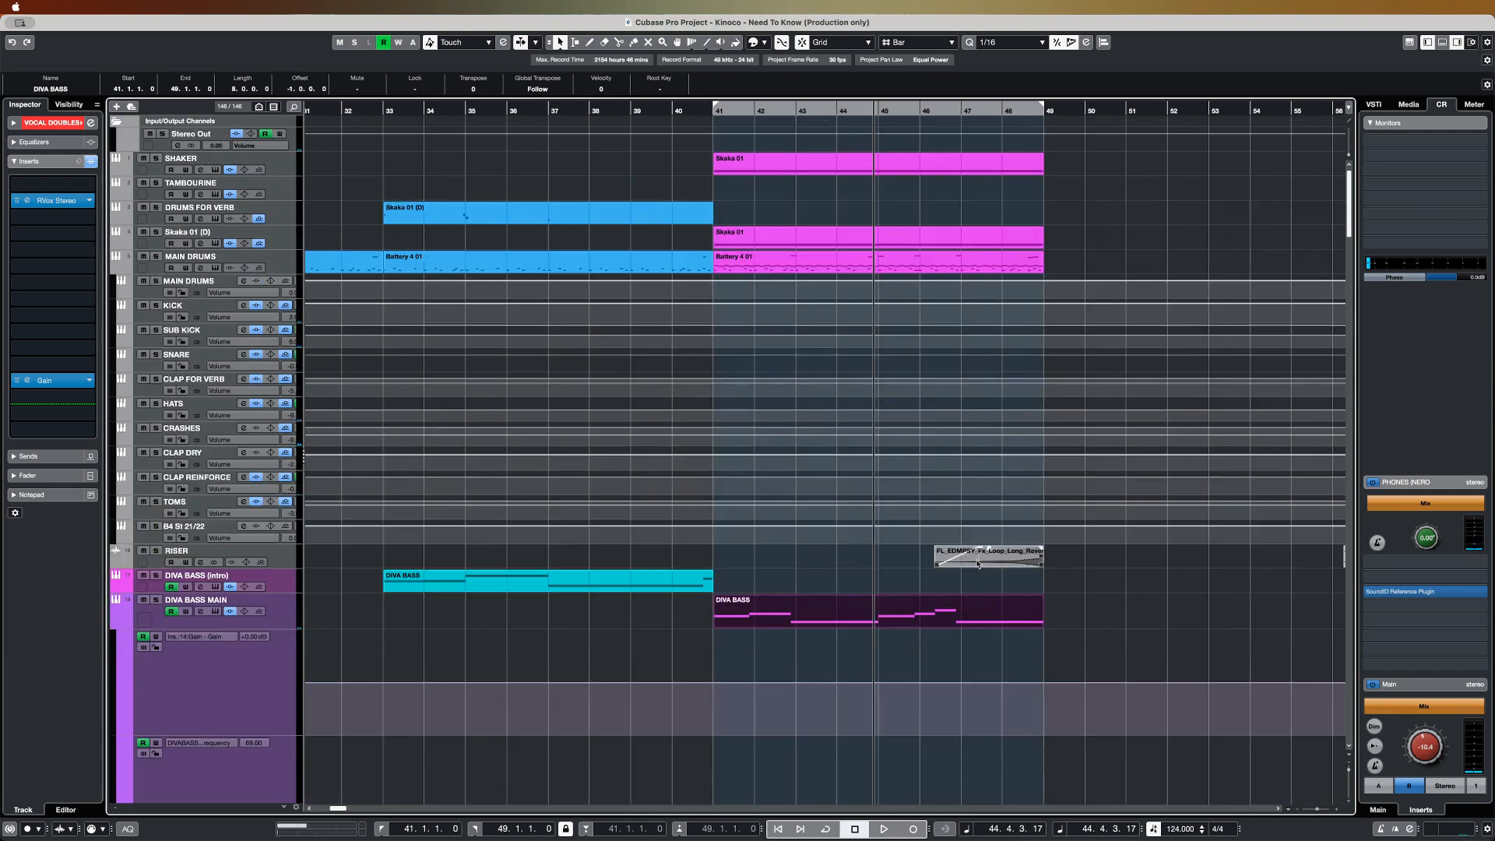
click(1093, 584)
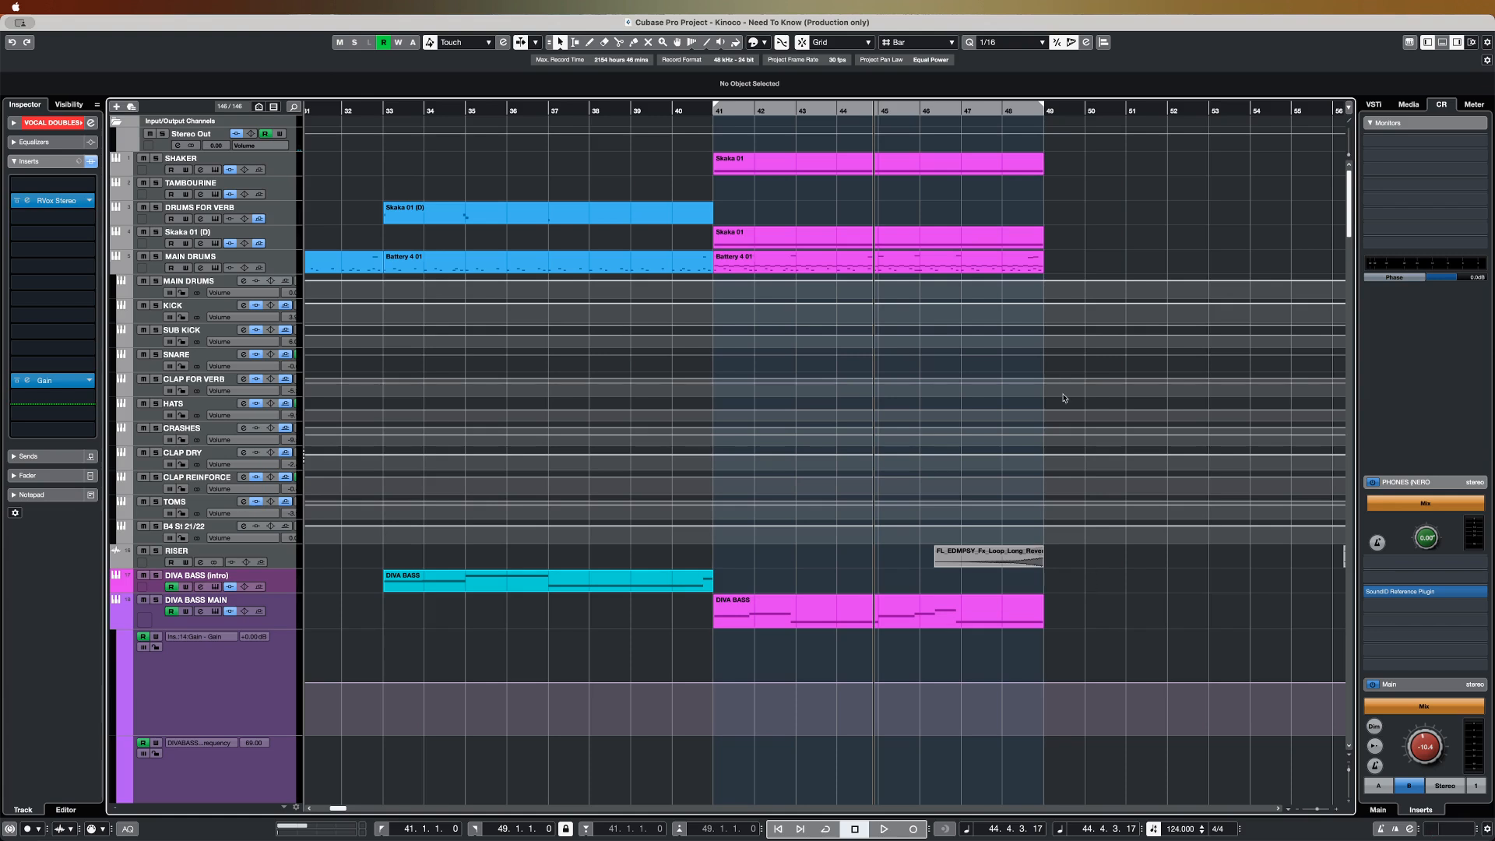
click(990, 160)
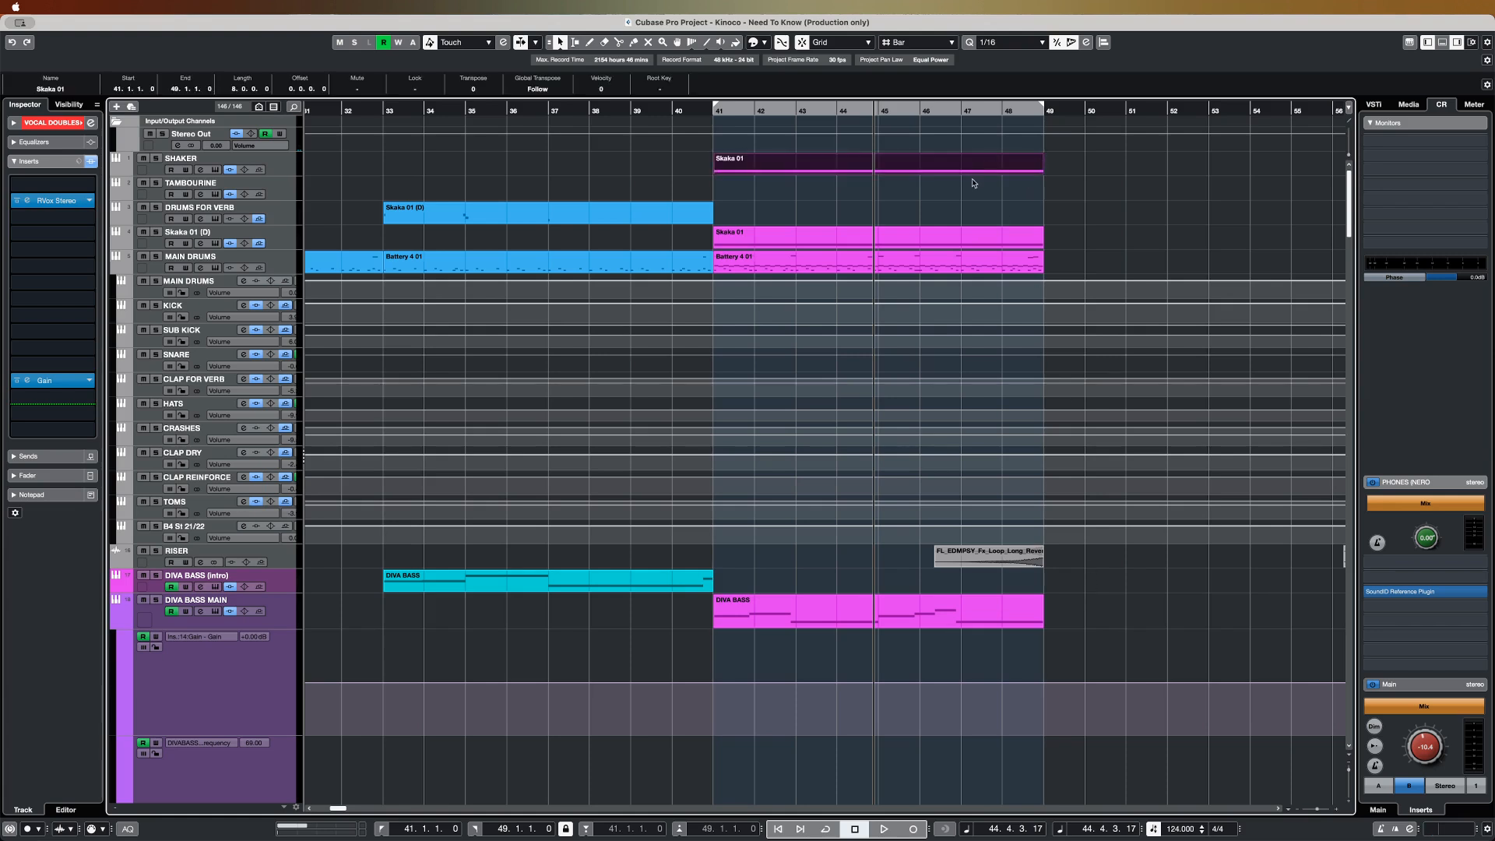
key(/)
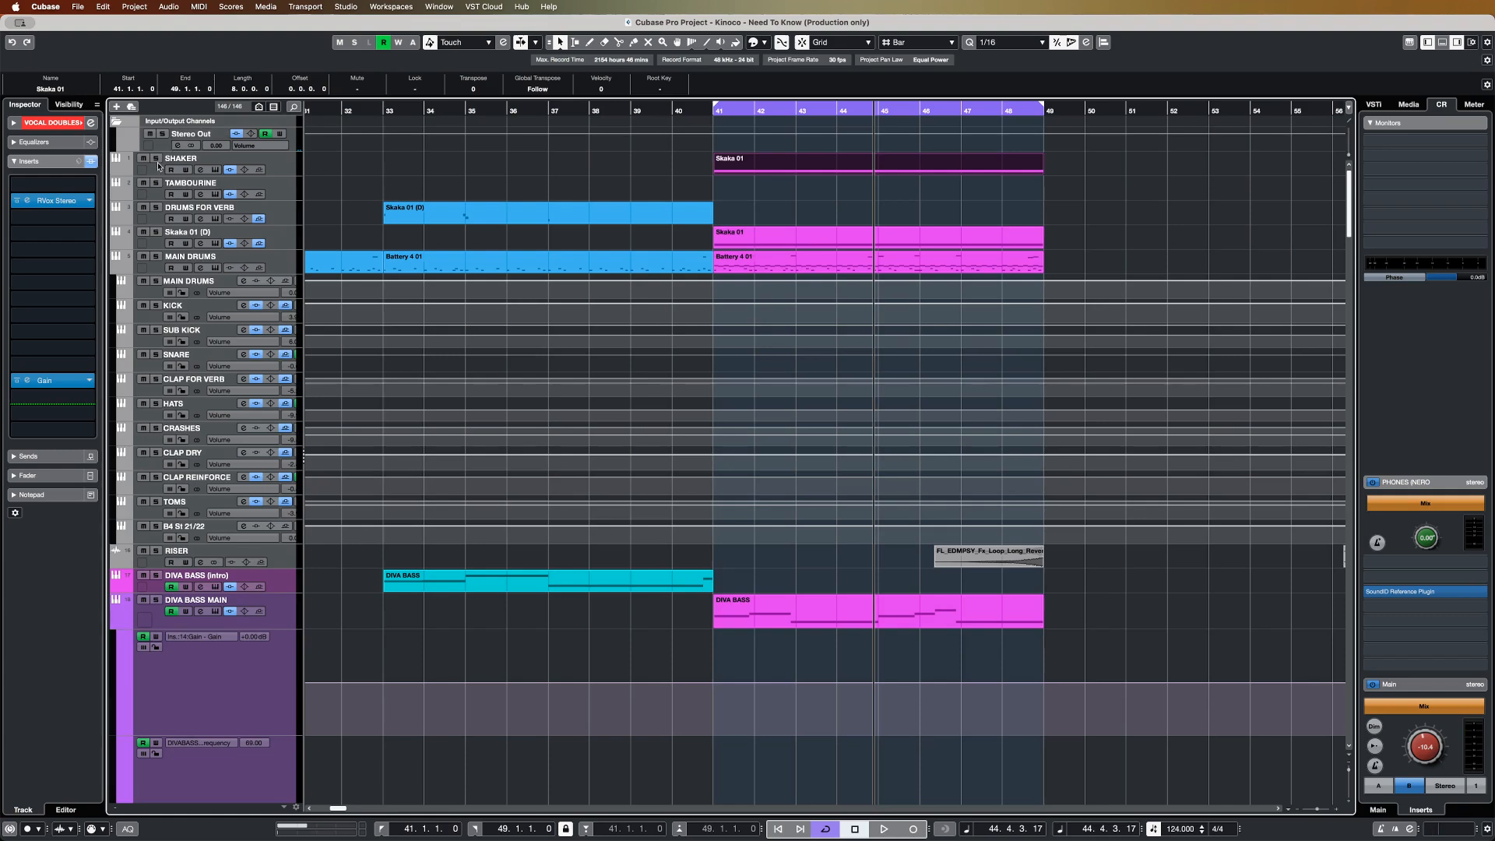
- Solo the SHAKER track, open its Skaka instrument and audition the shaker loop from bar 41
click(288, 174)
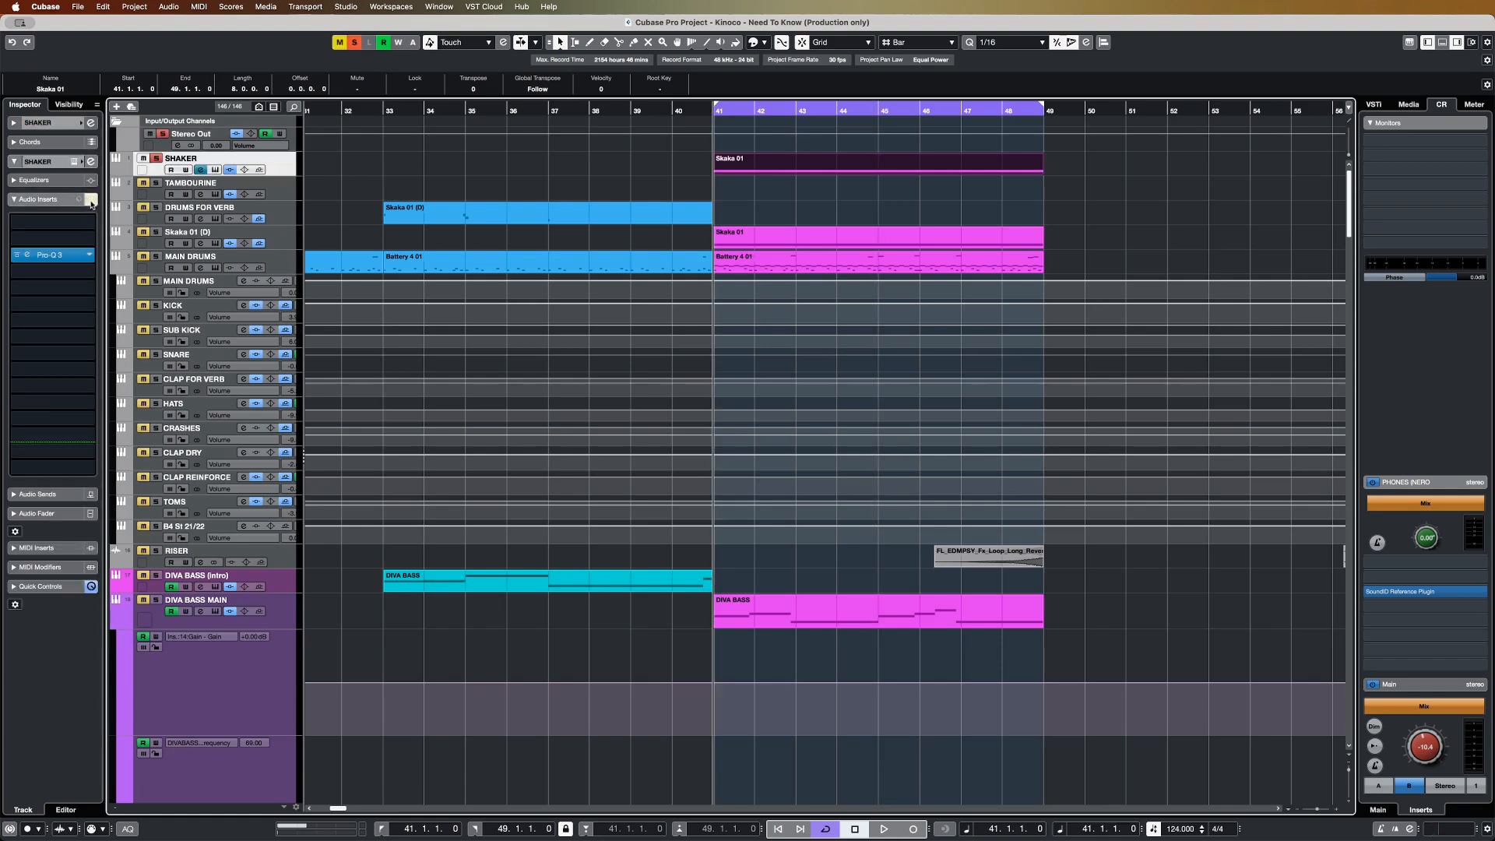
click(78, 162)
drag(720, 342, 777, 402)
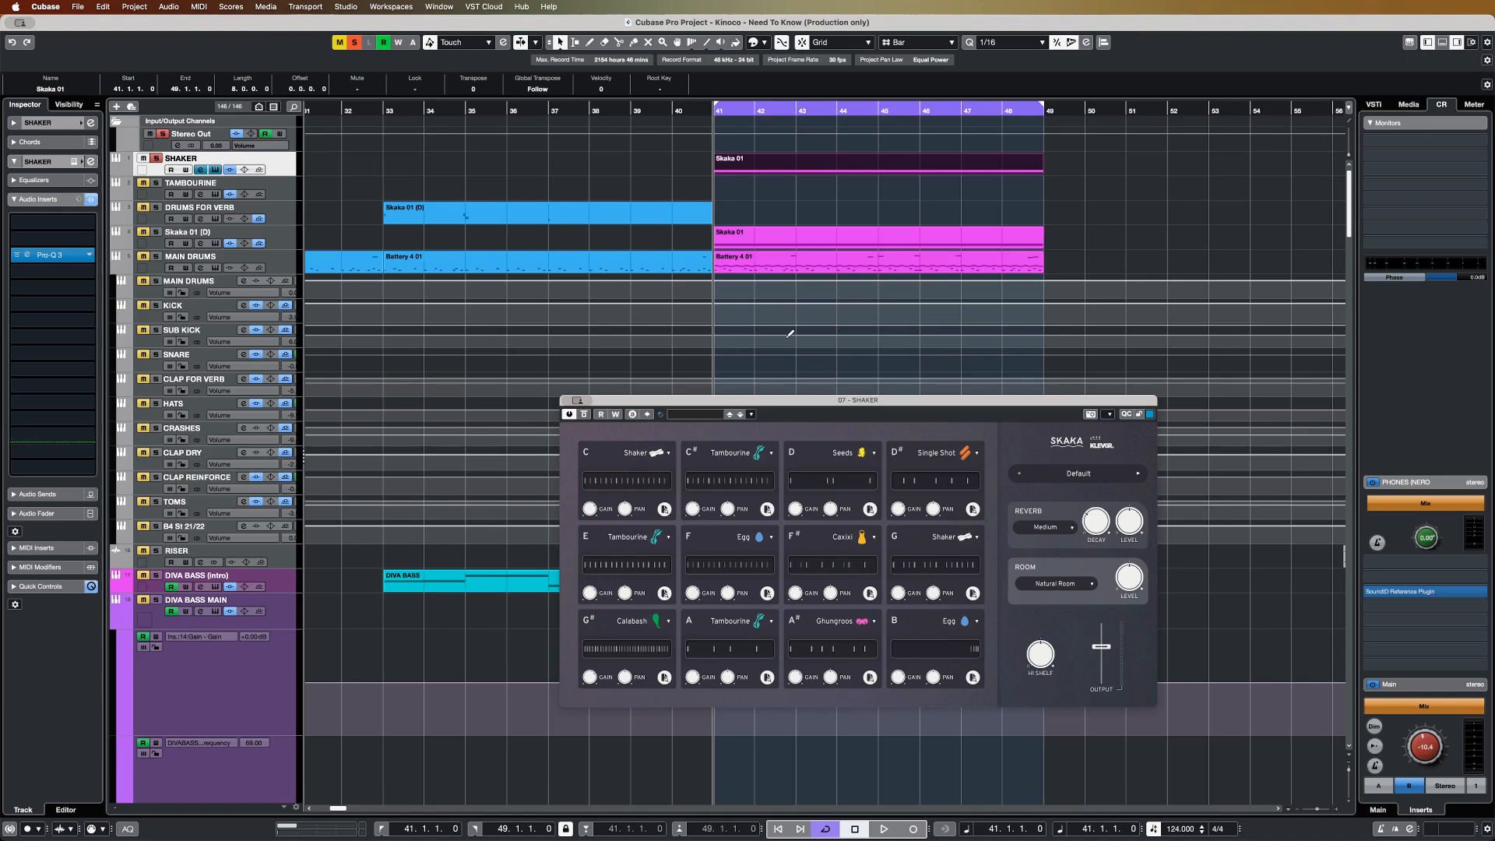
key(space)
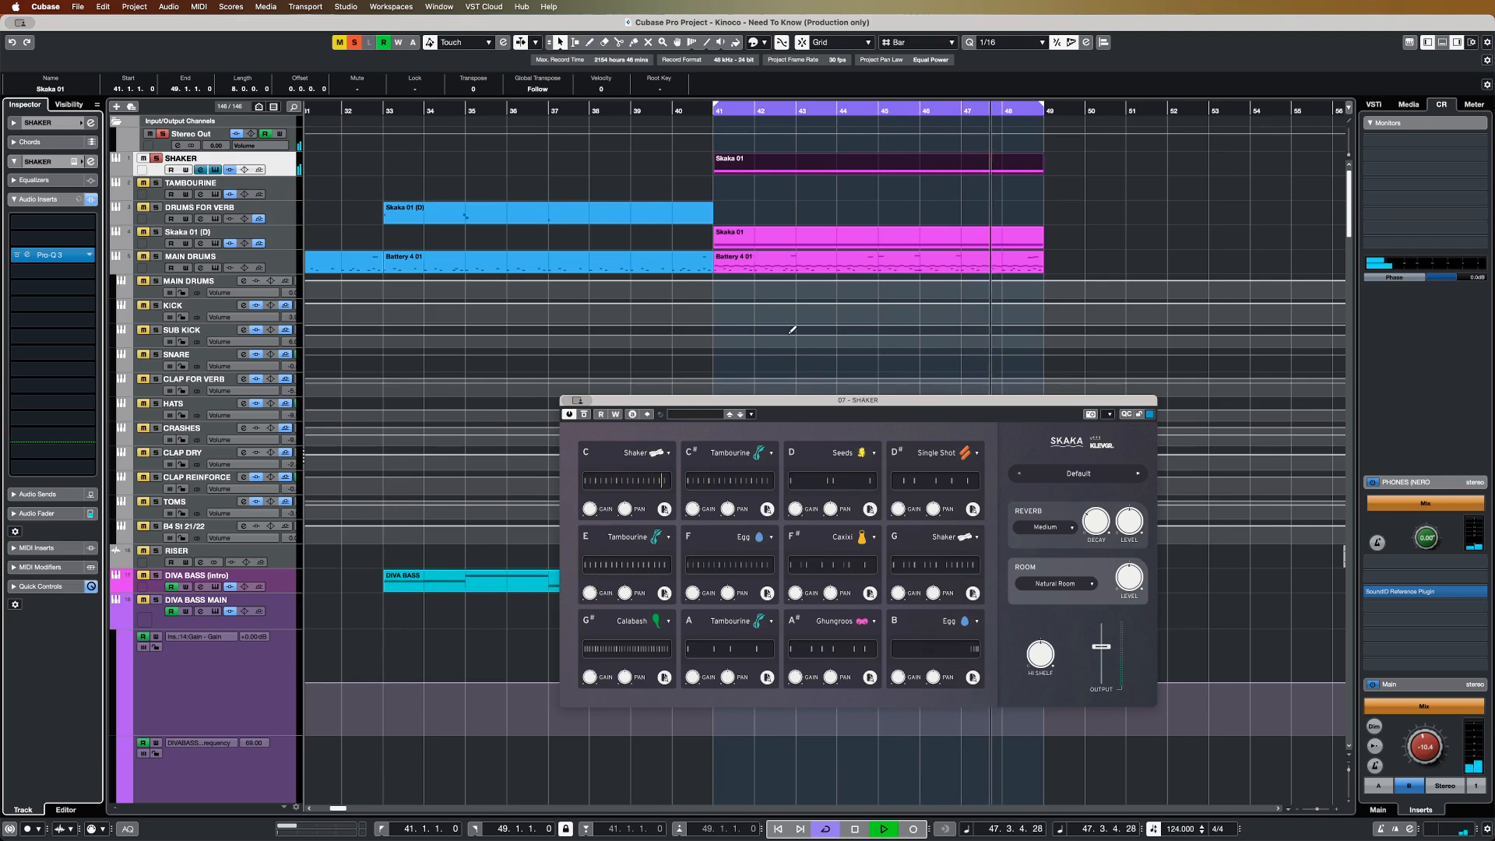
- Examine the SHAKER clip's notes in the Key Editor and the C Shaker pattern in Skaka, closing both windows and stopping playback
double_click(854, 160)
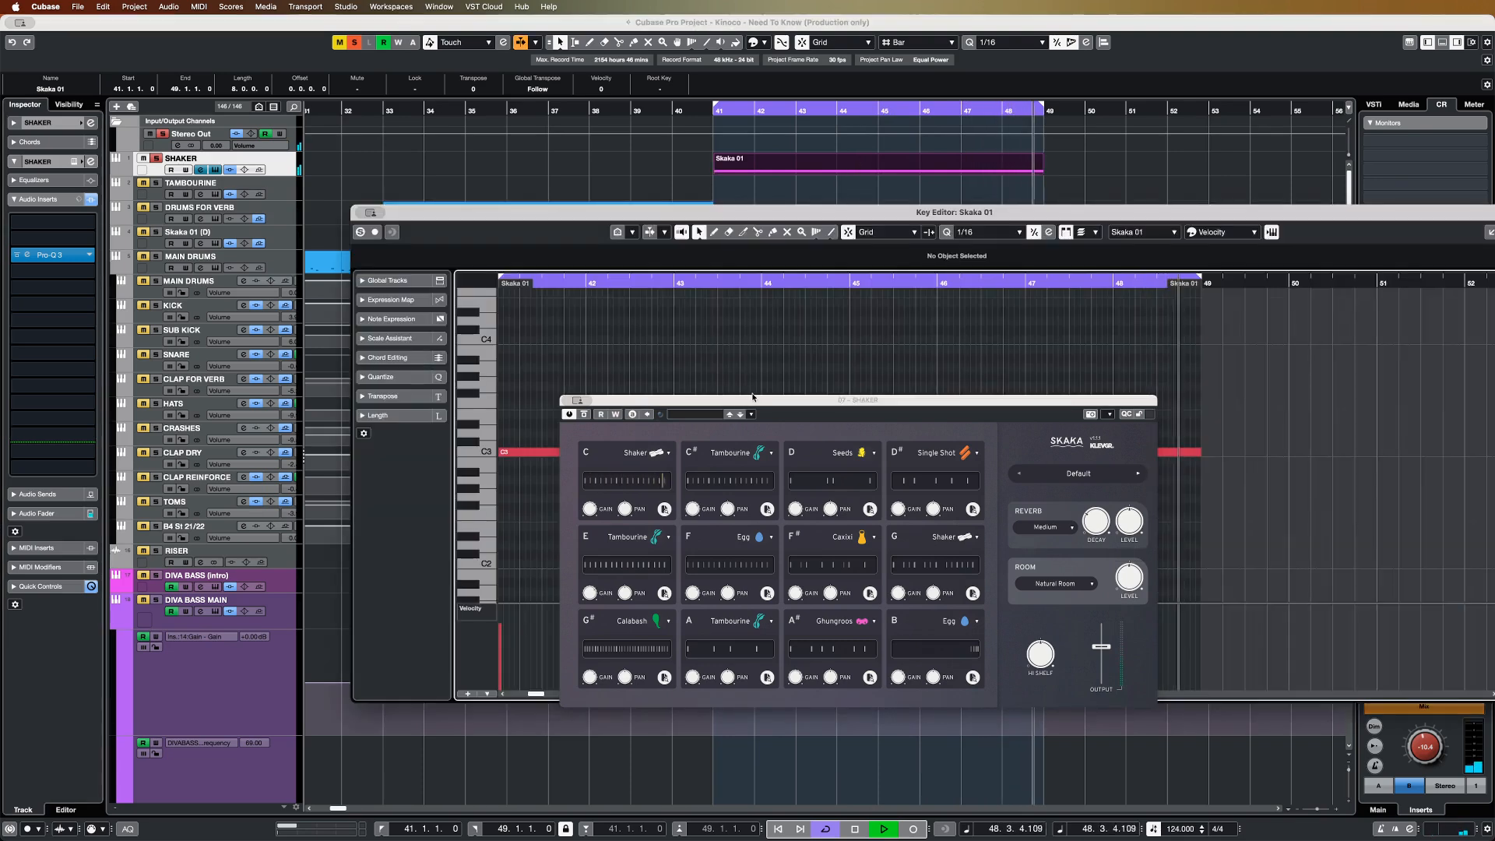
drag(756, 401, 763, 512)
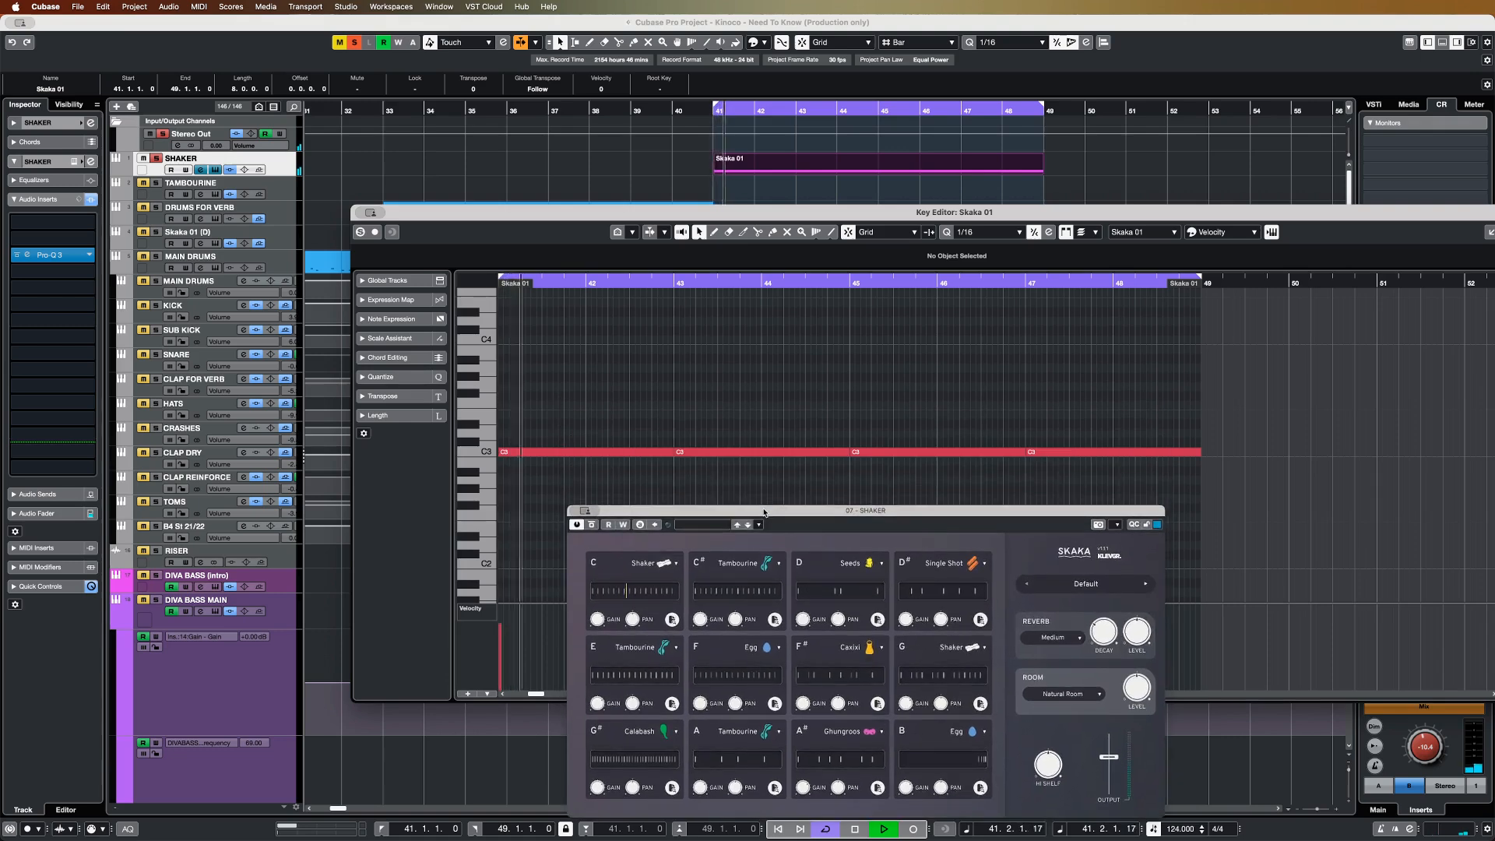
click(631, 592)
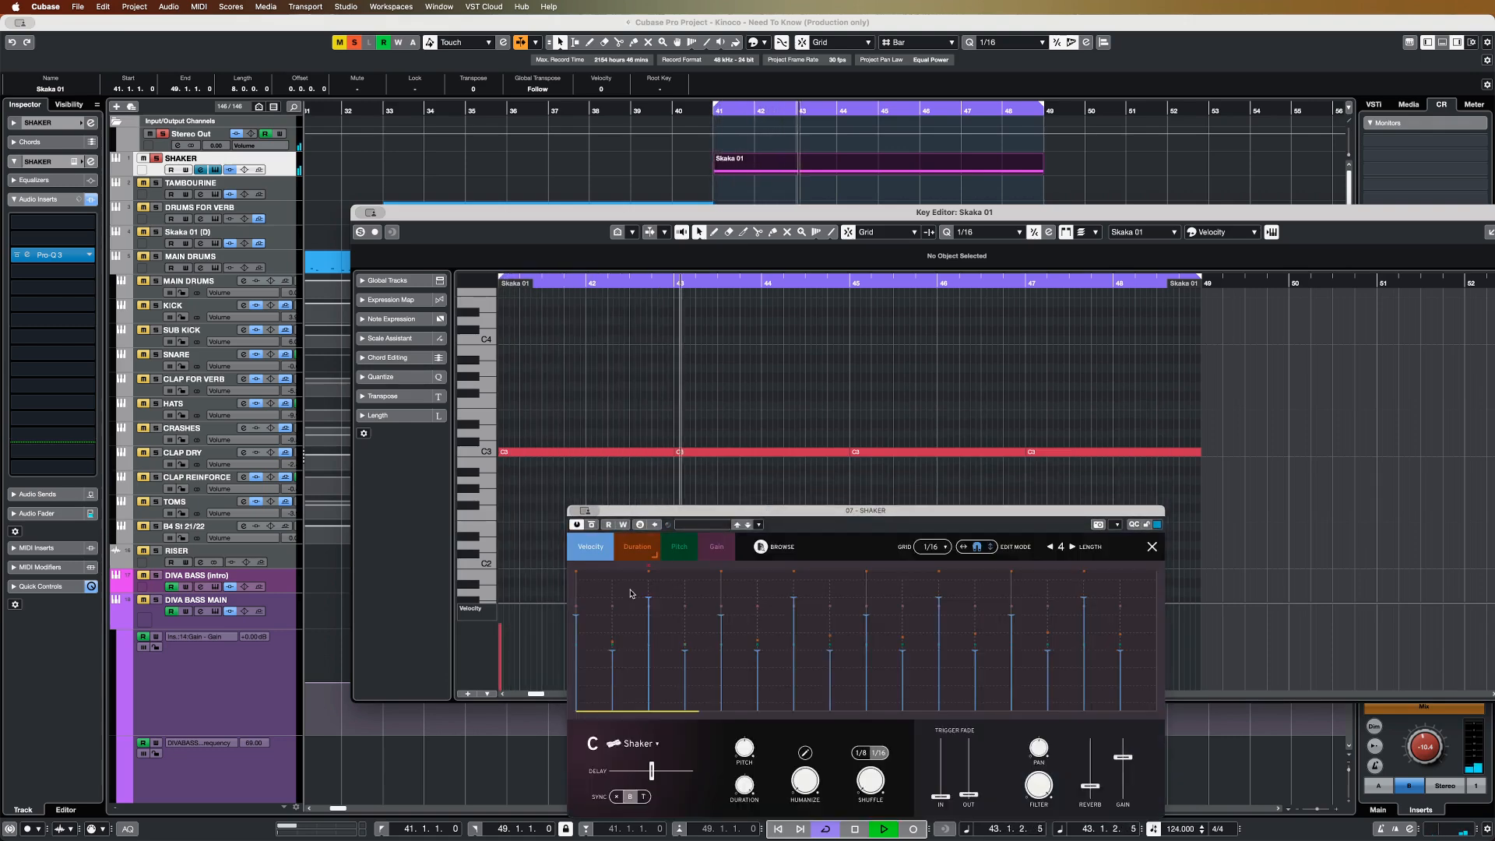
click(1151, 547)
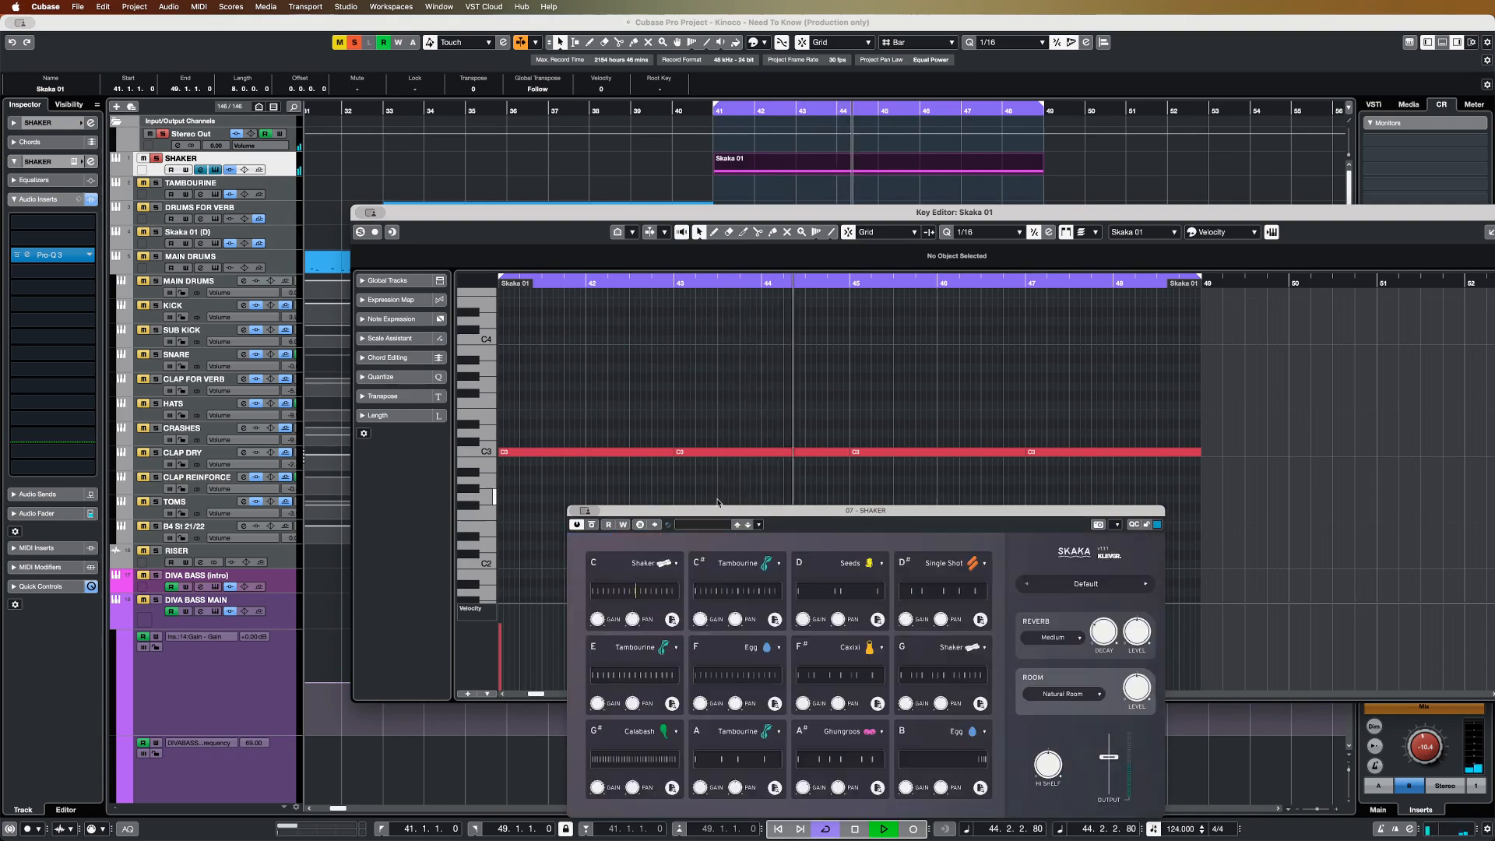
click(577, 512)
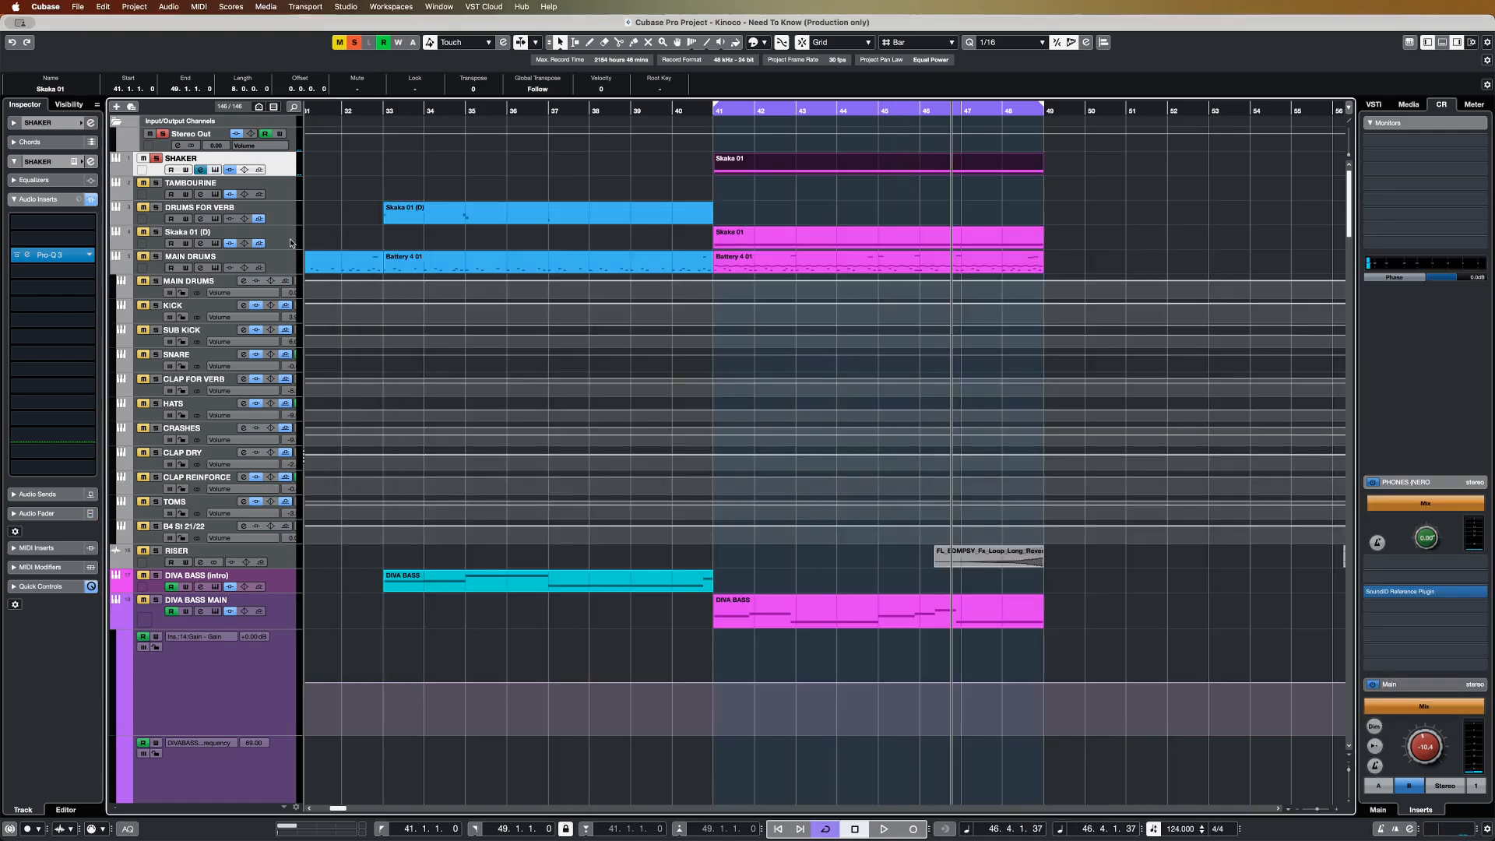
- Audition Skaka 01 (D) soloed and in the full mix, checking its Tambourine pattern in Skaka before closing the instrument
click(285, 234)
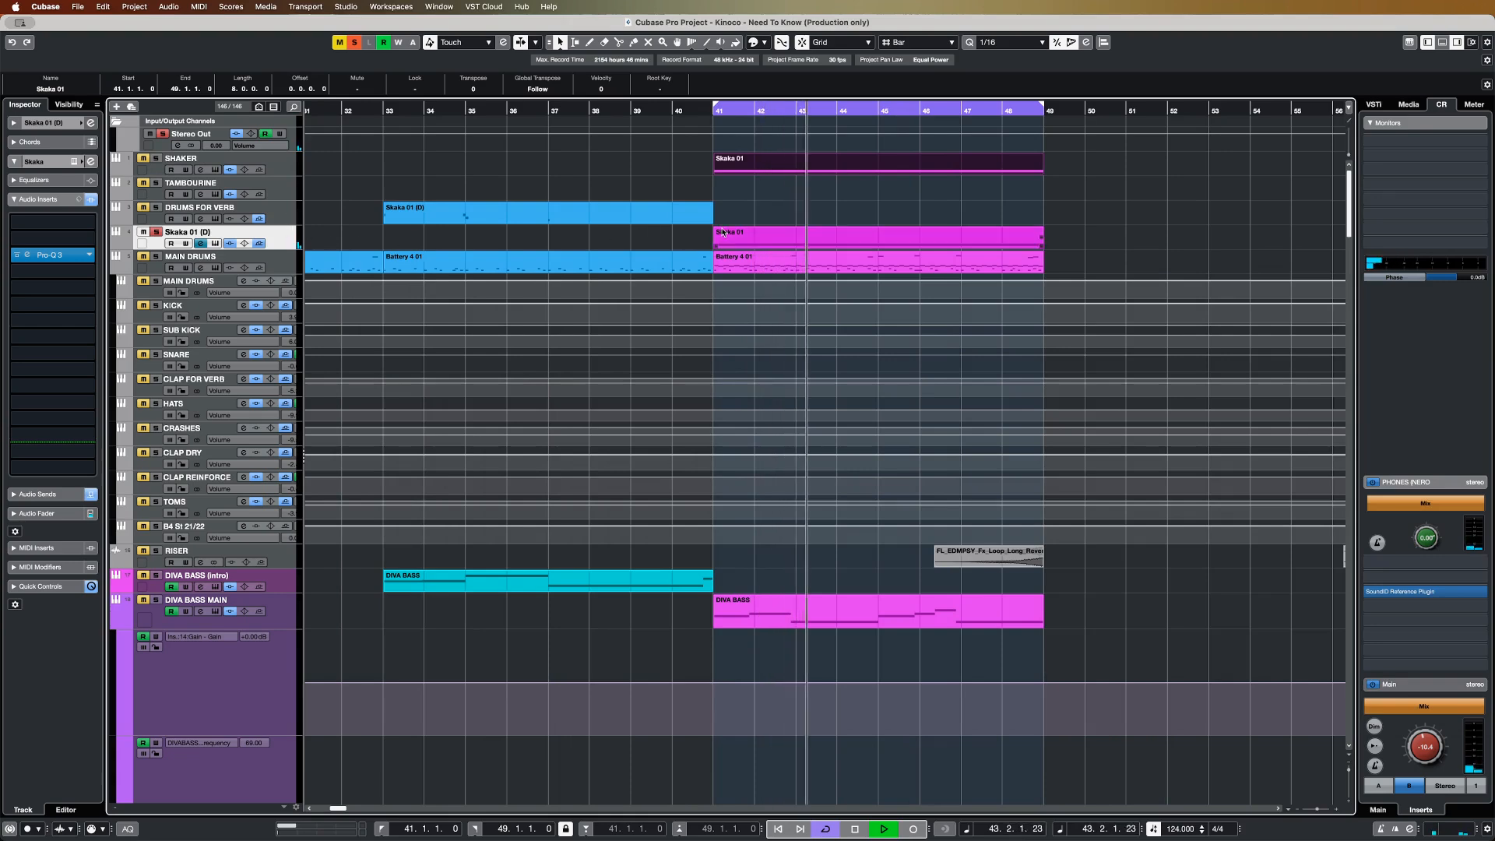
double_click(781, 241)
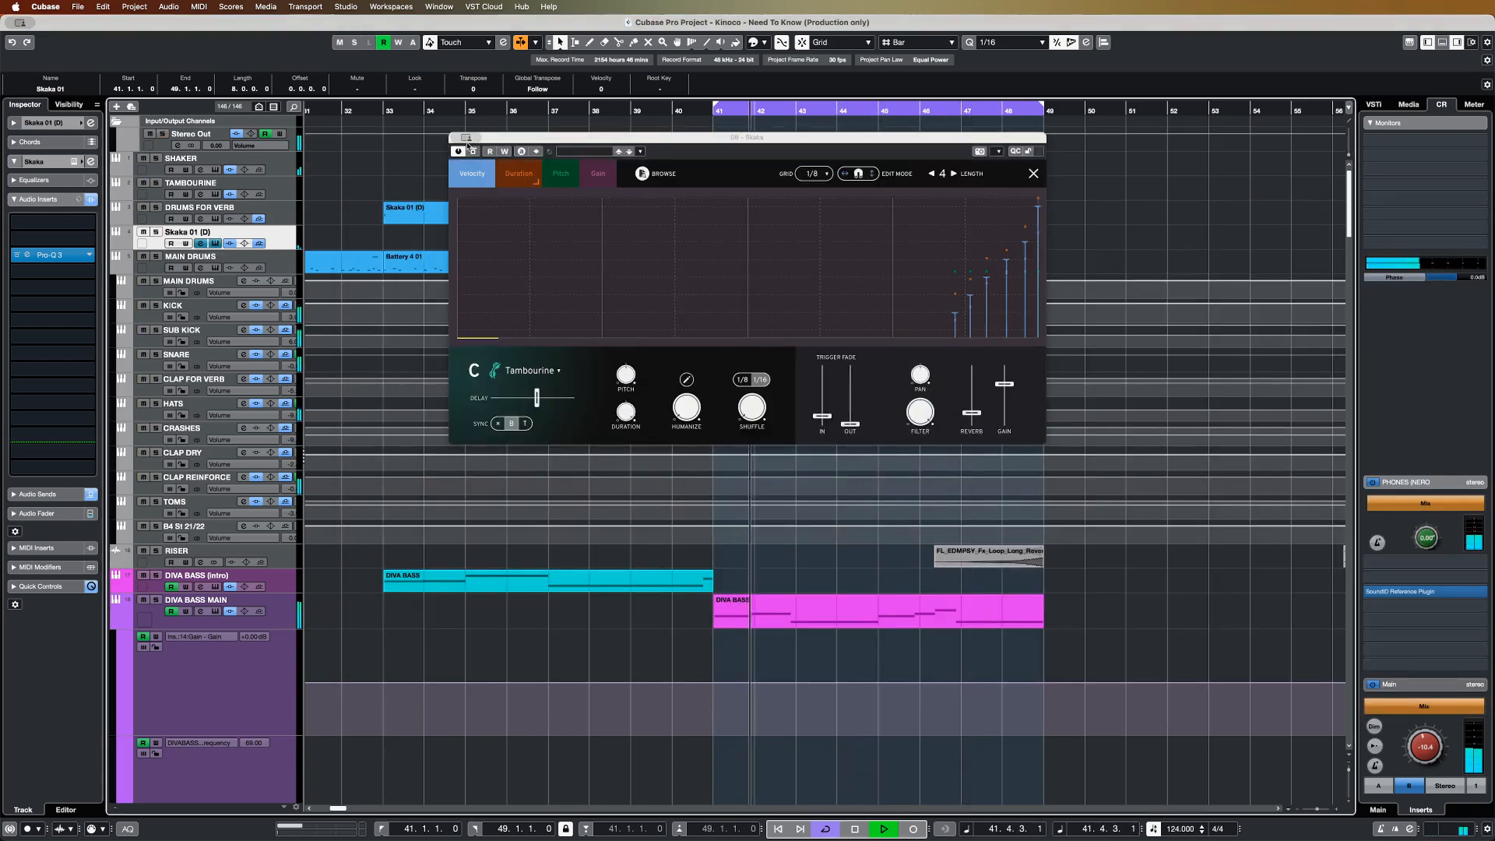
key(super+w)
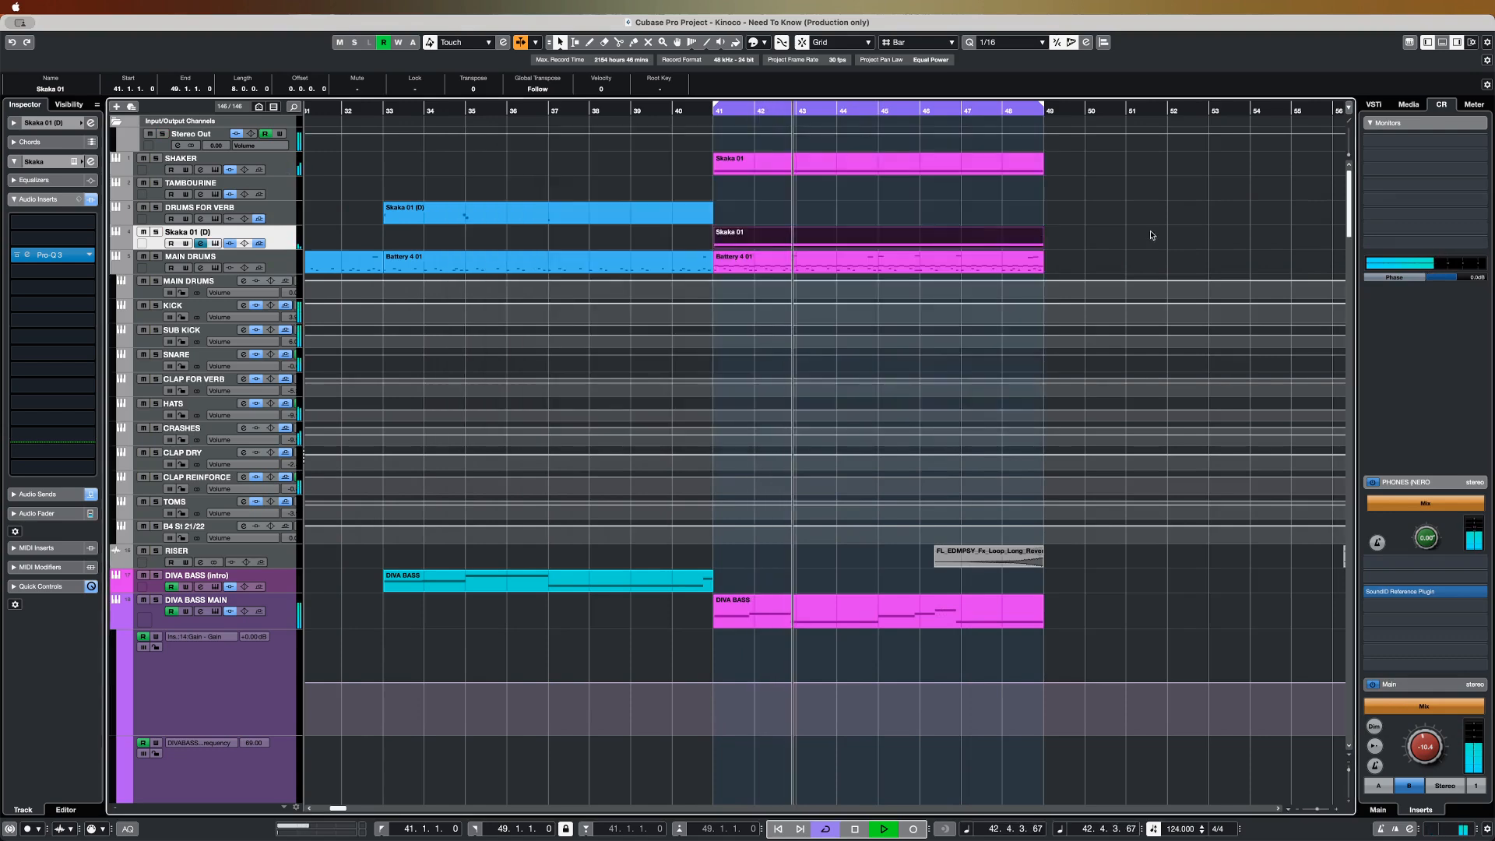
click(1151, 234)
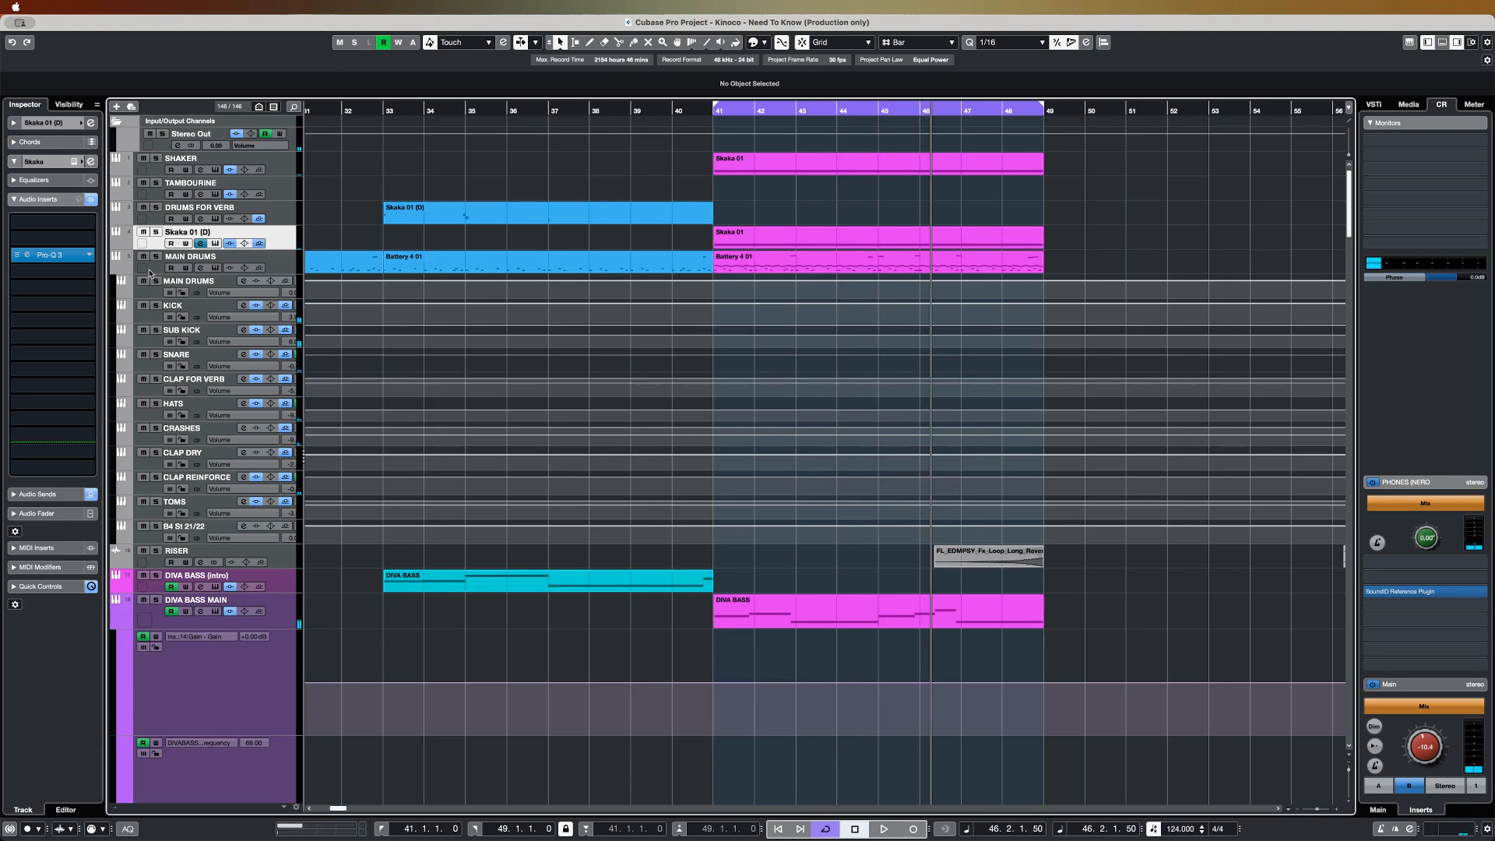
- View the Battery 4 01 clip's notes from bar 41 in the Key Editor, and audition the main drum tracks soloed
double_click(775, 263)
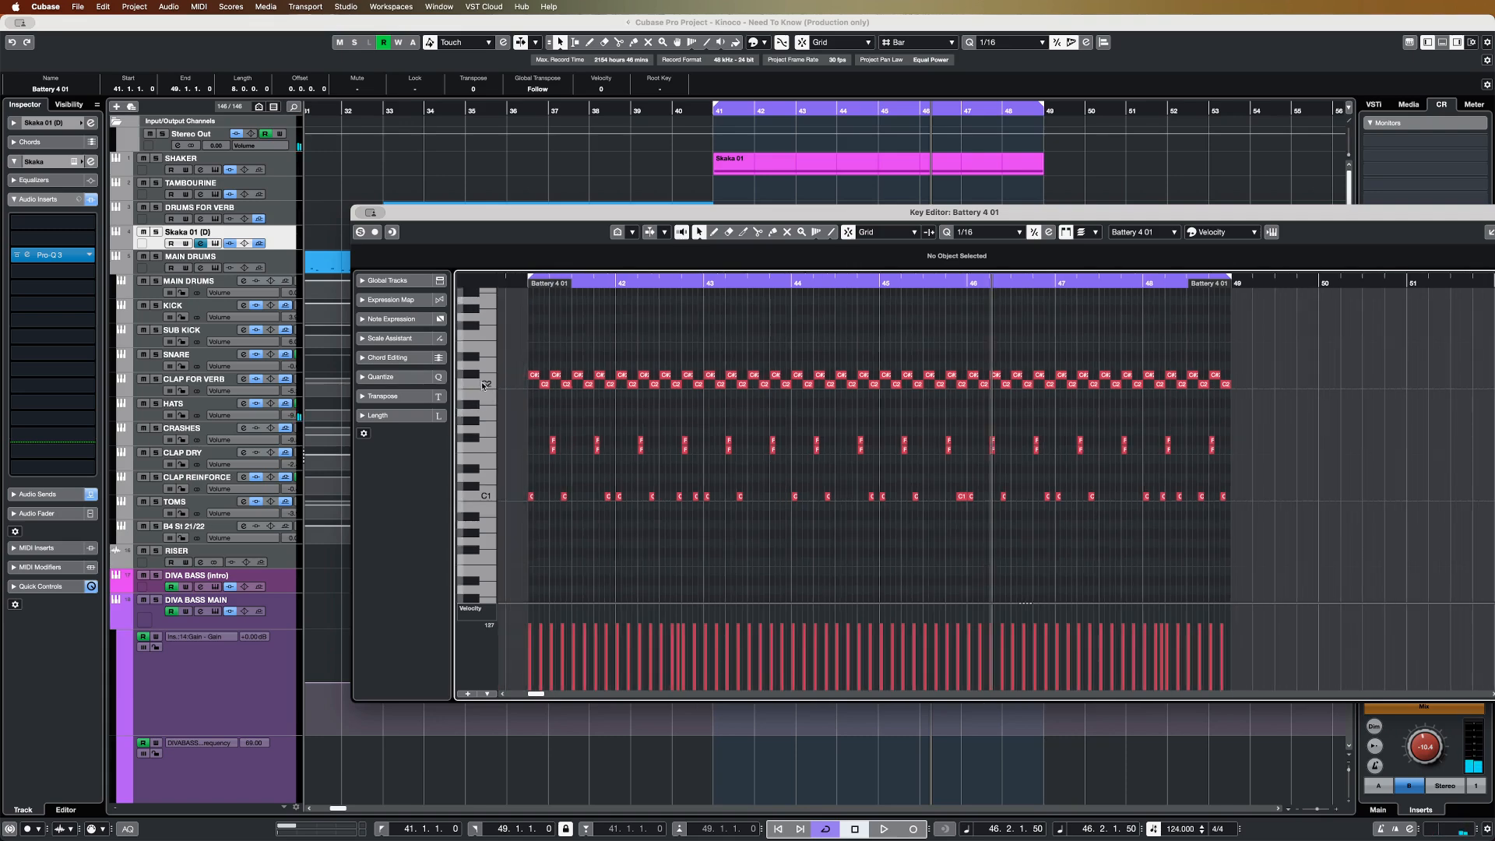
click(157, 258)
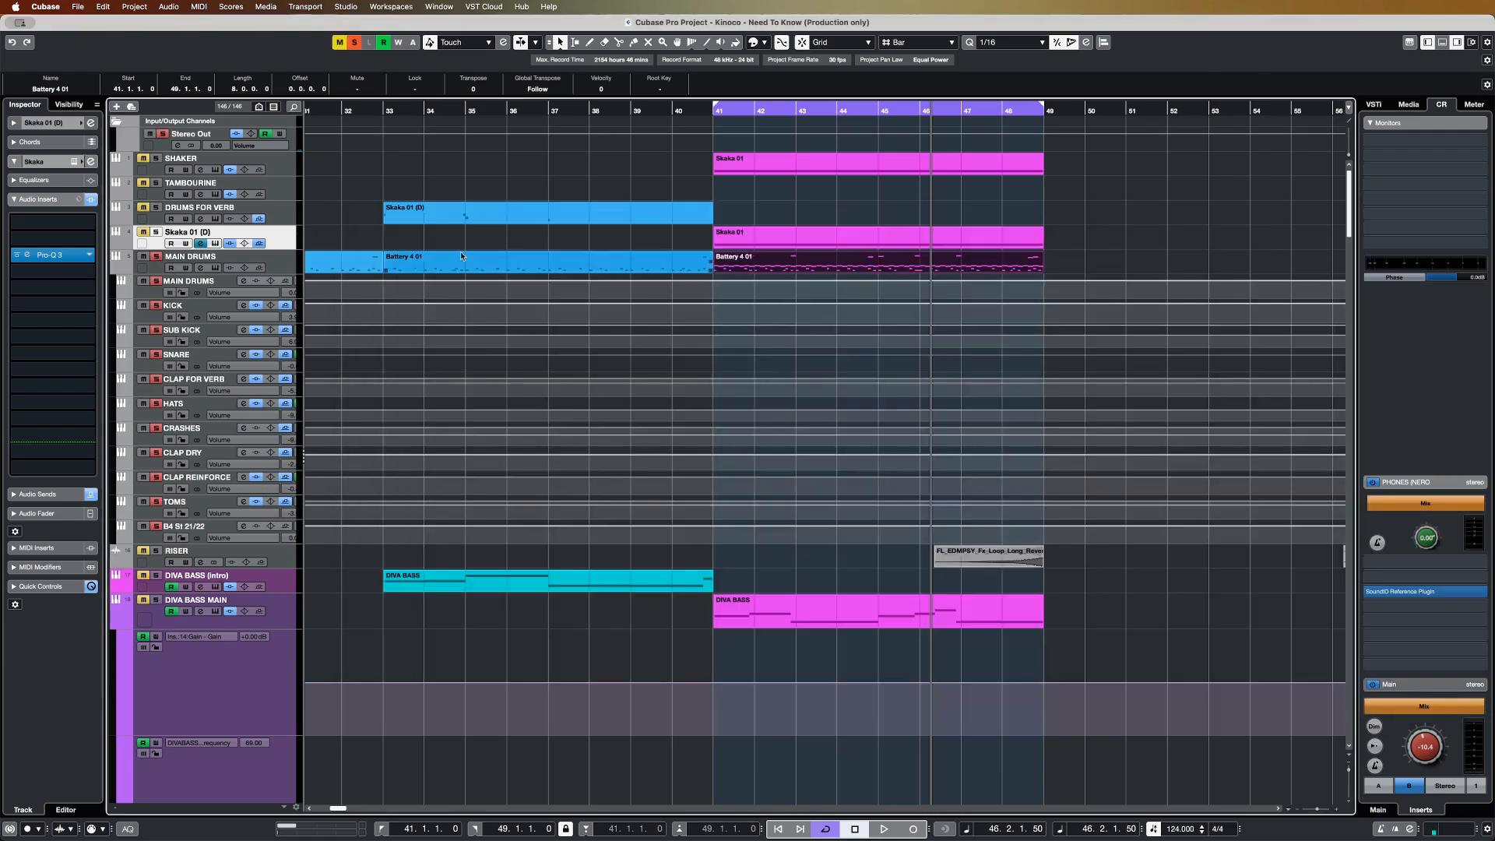
click(711, 113)
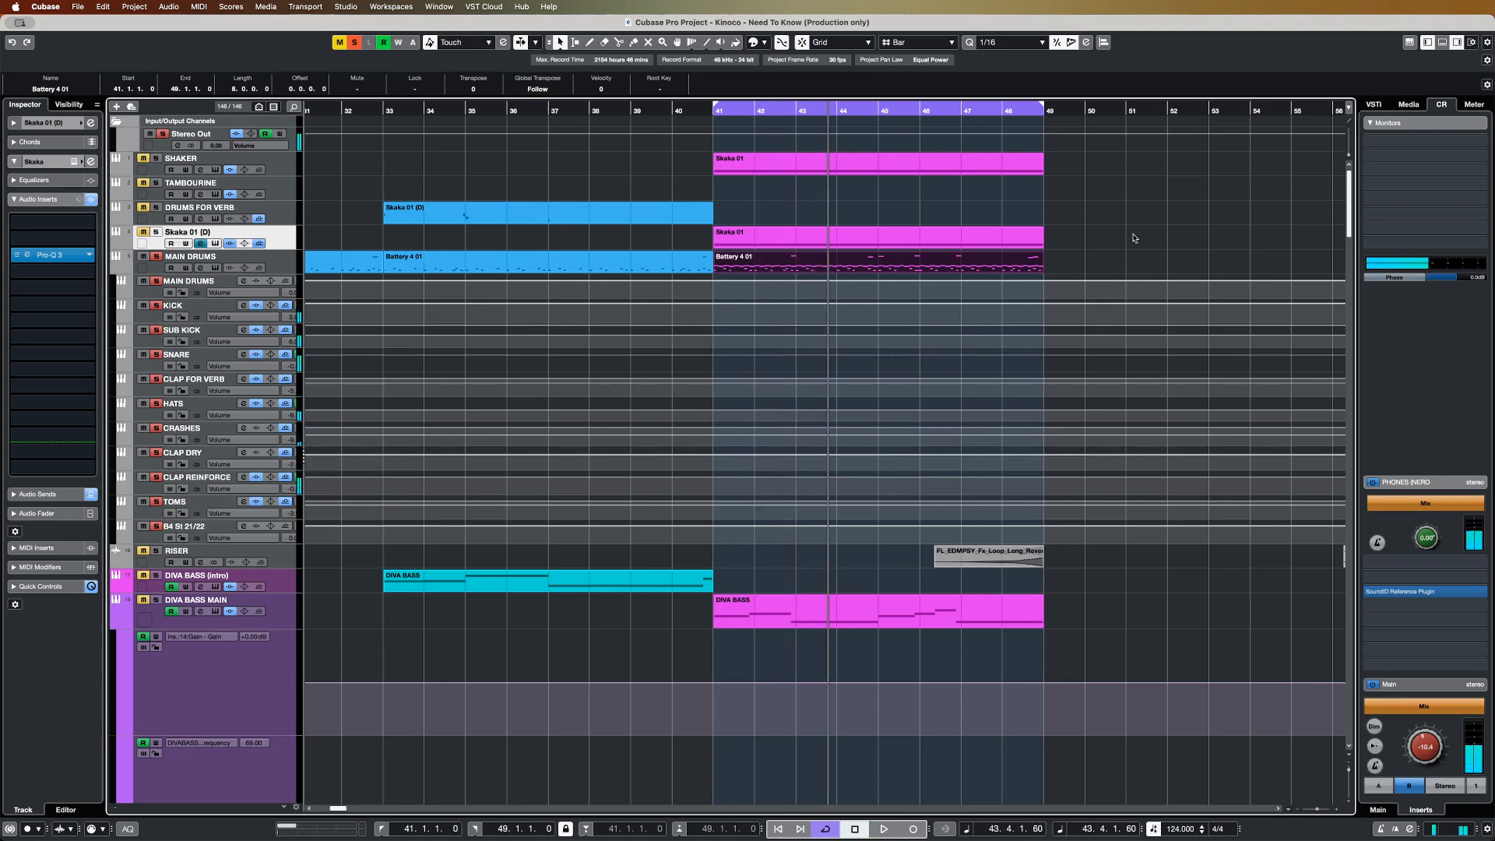
- Unsolo the drums and compare the full mix from bar 41 with SHAKER and Skaka 01 (D) muted and unmuted
drag(721, 114, 697, 114)
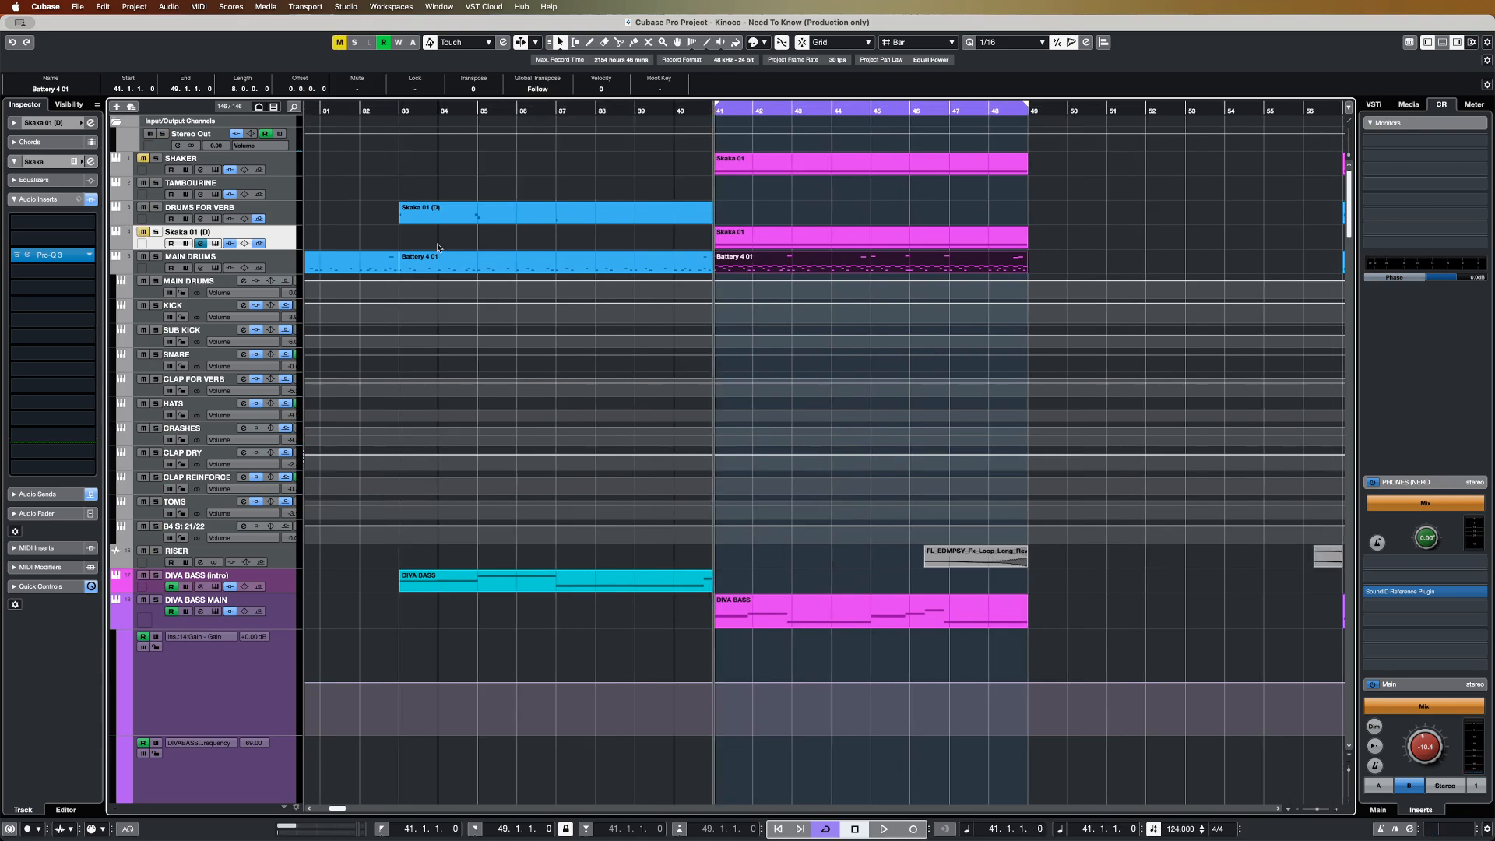
key(space)
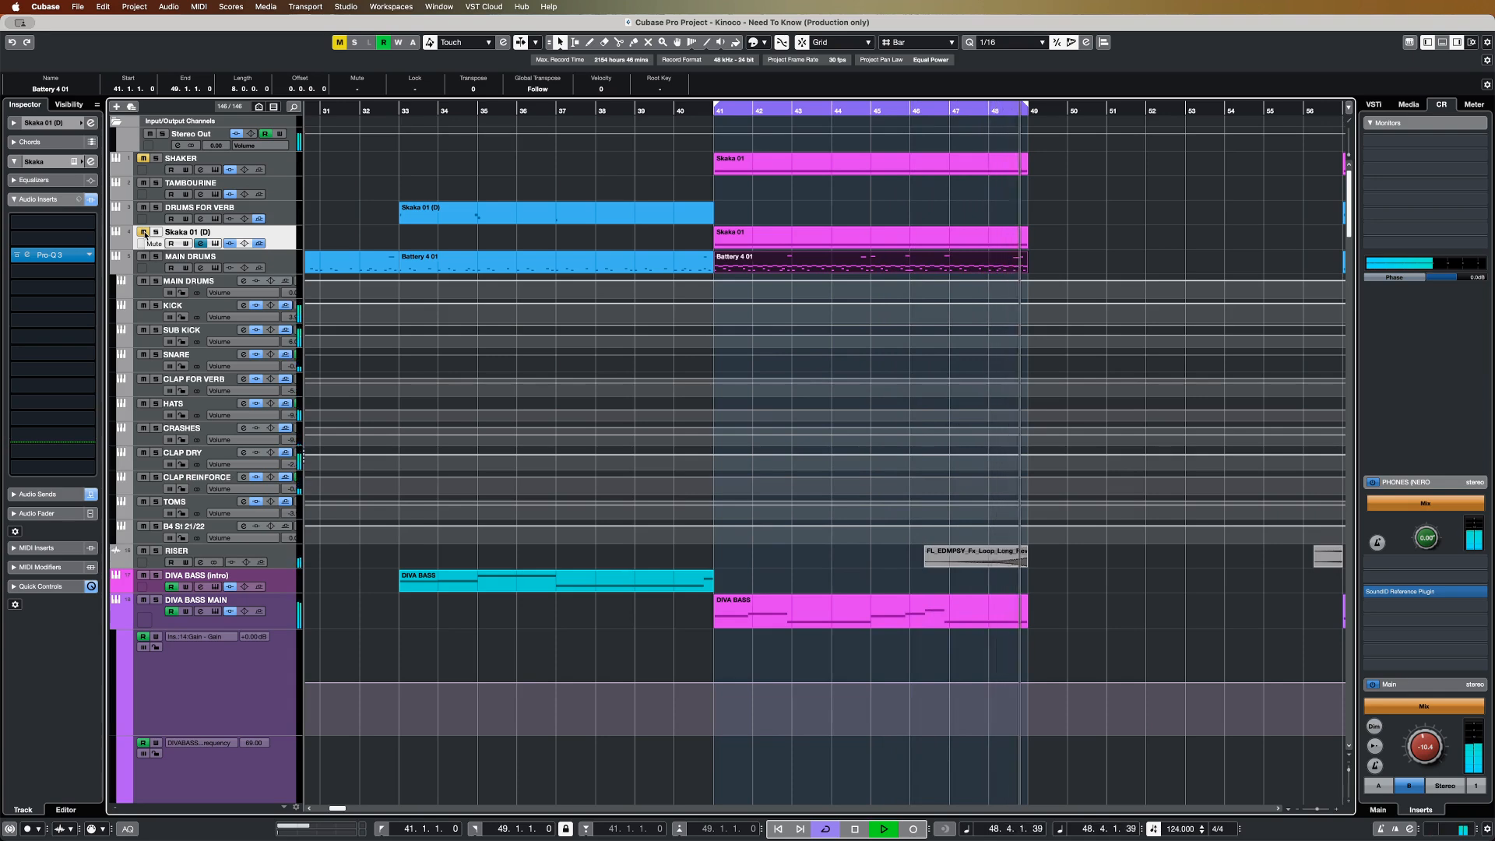
click(340, 43)
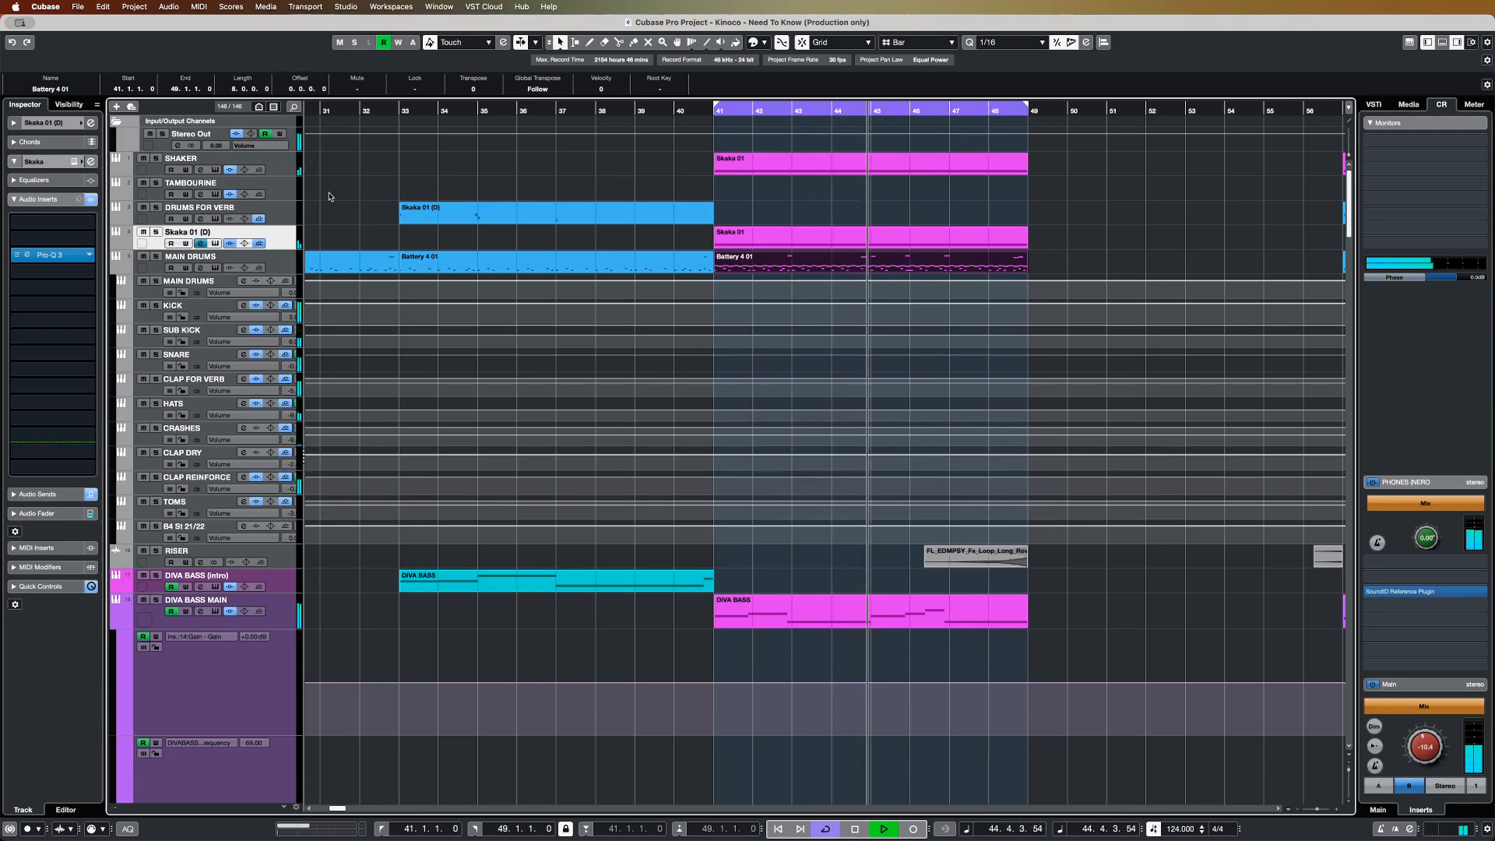
key(space)
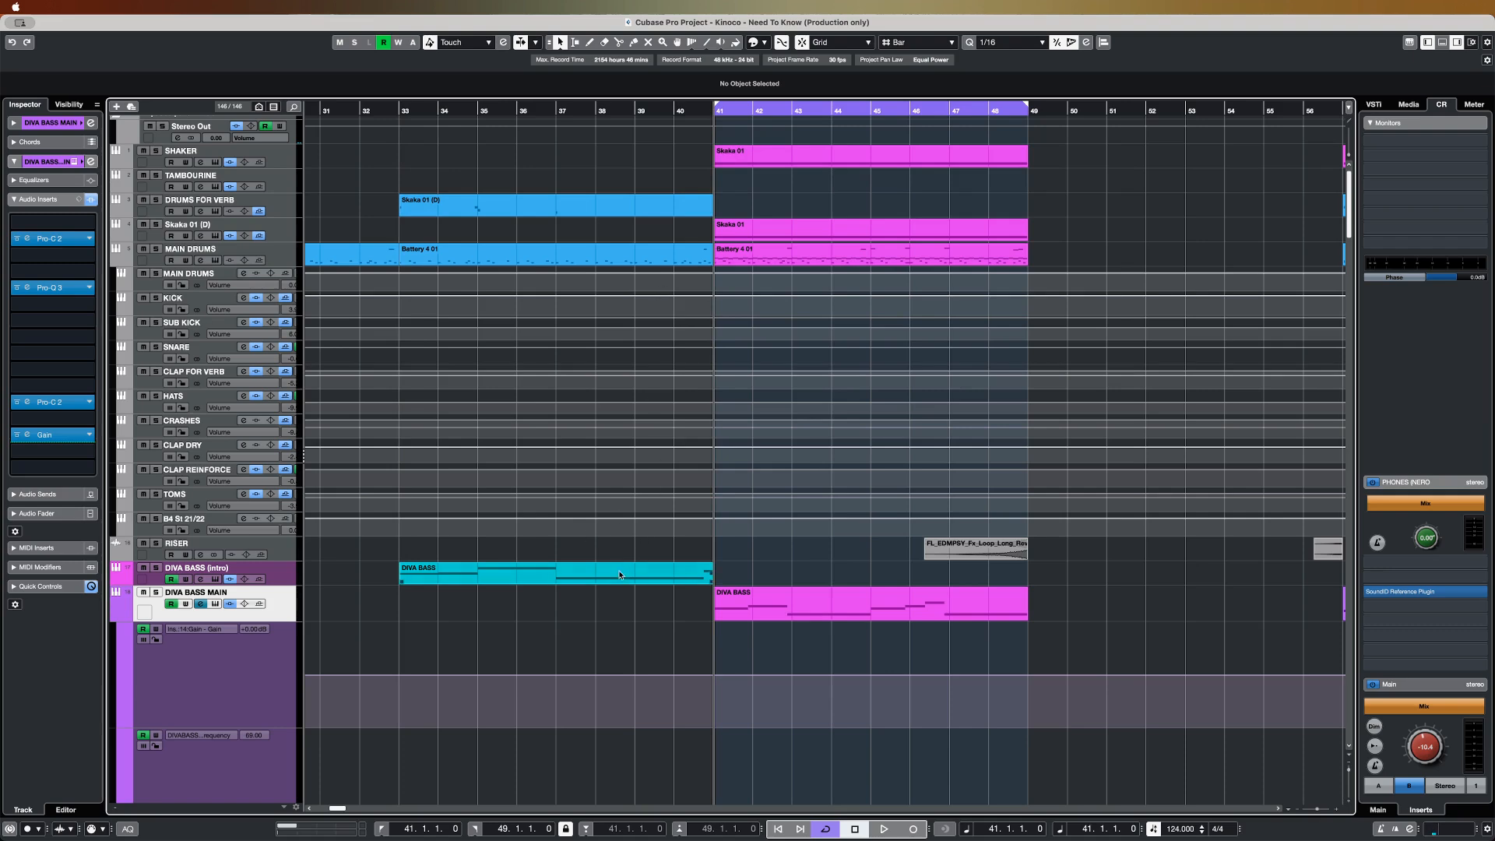
- Audition DIVA BASS (intro) and DIVA BASS MAIN soloed together, and switch the solo to SUB BASS SINE with its inserts shown
click(215, 605)
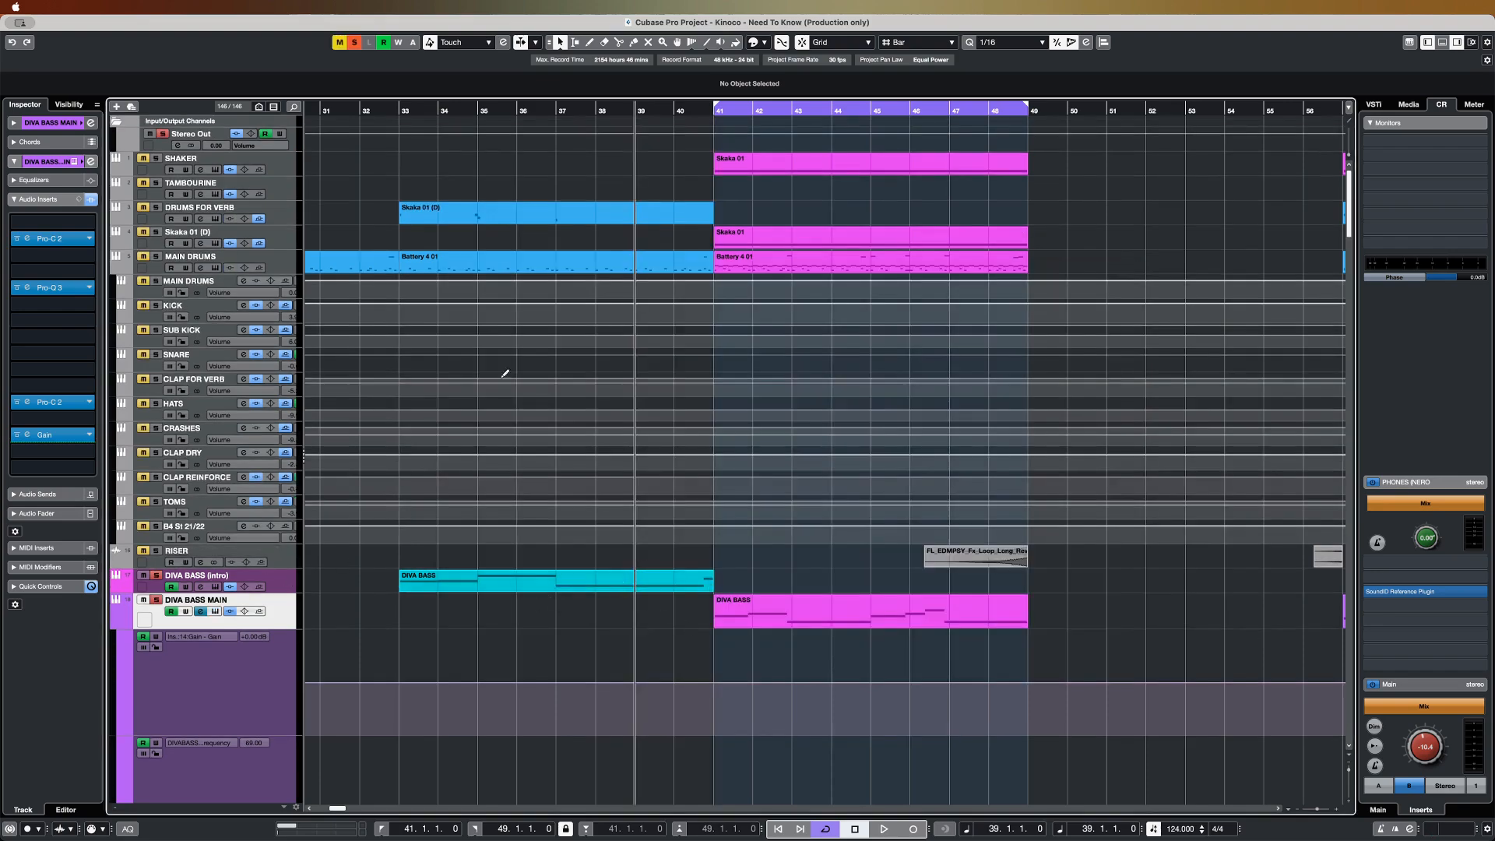
key(space)
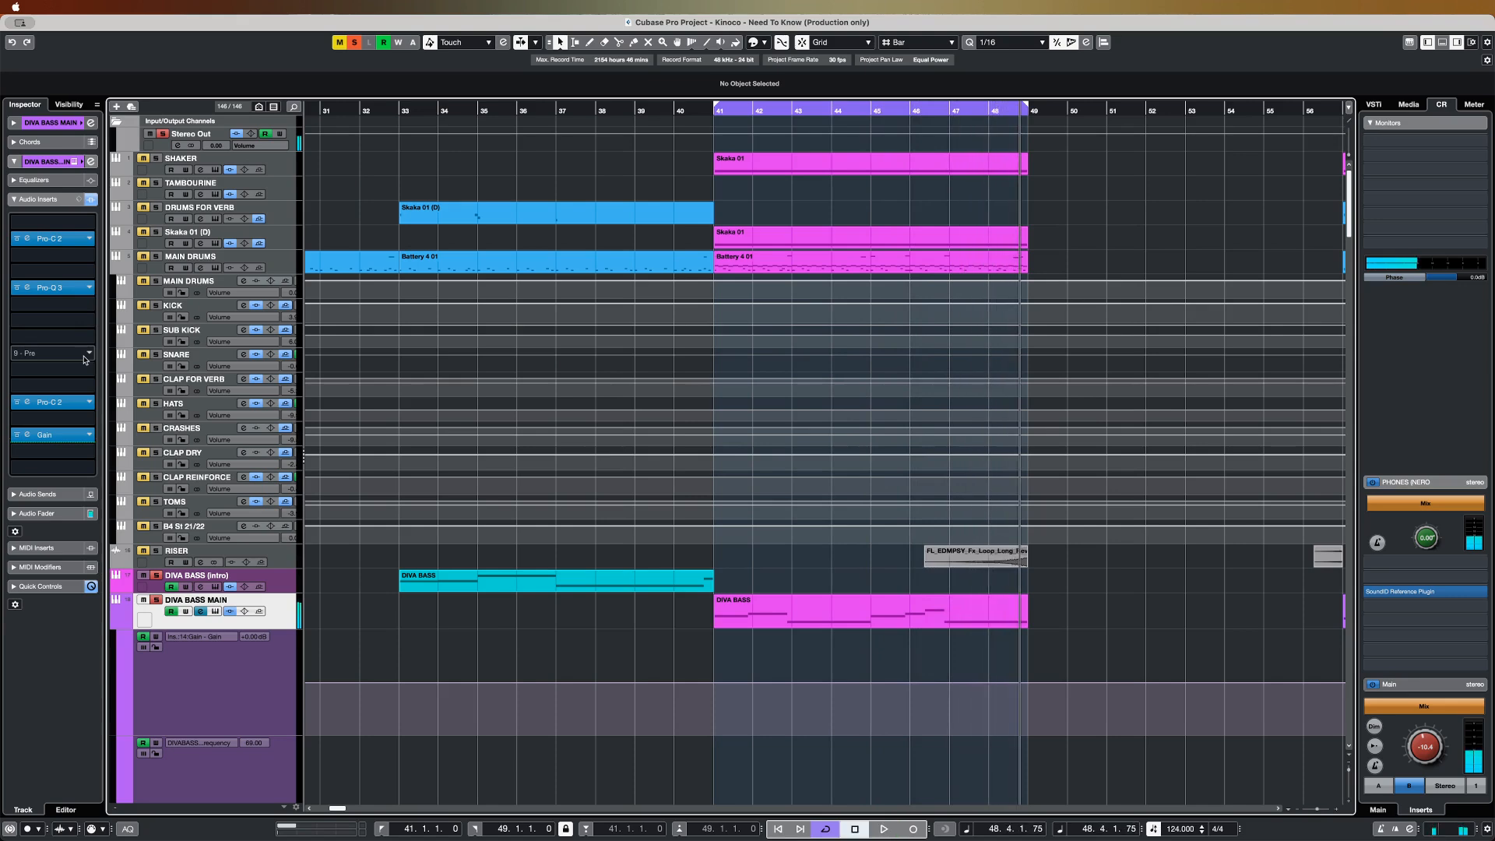
scroll(377, 646, down, 6)
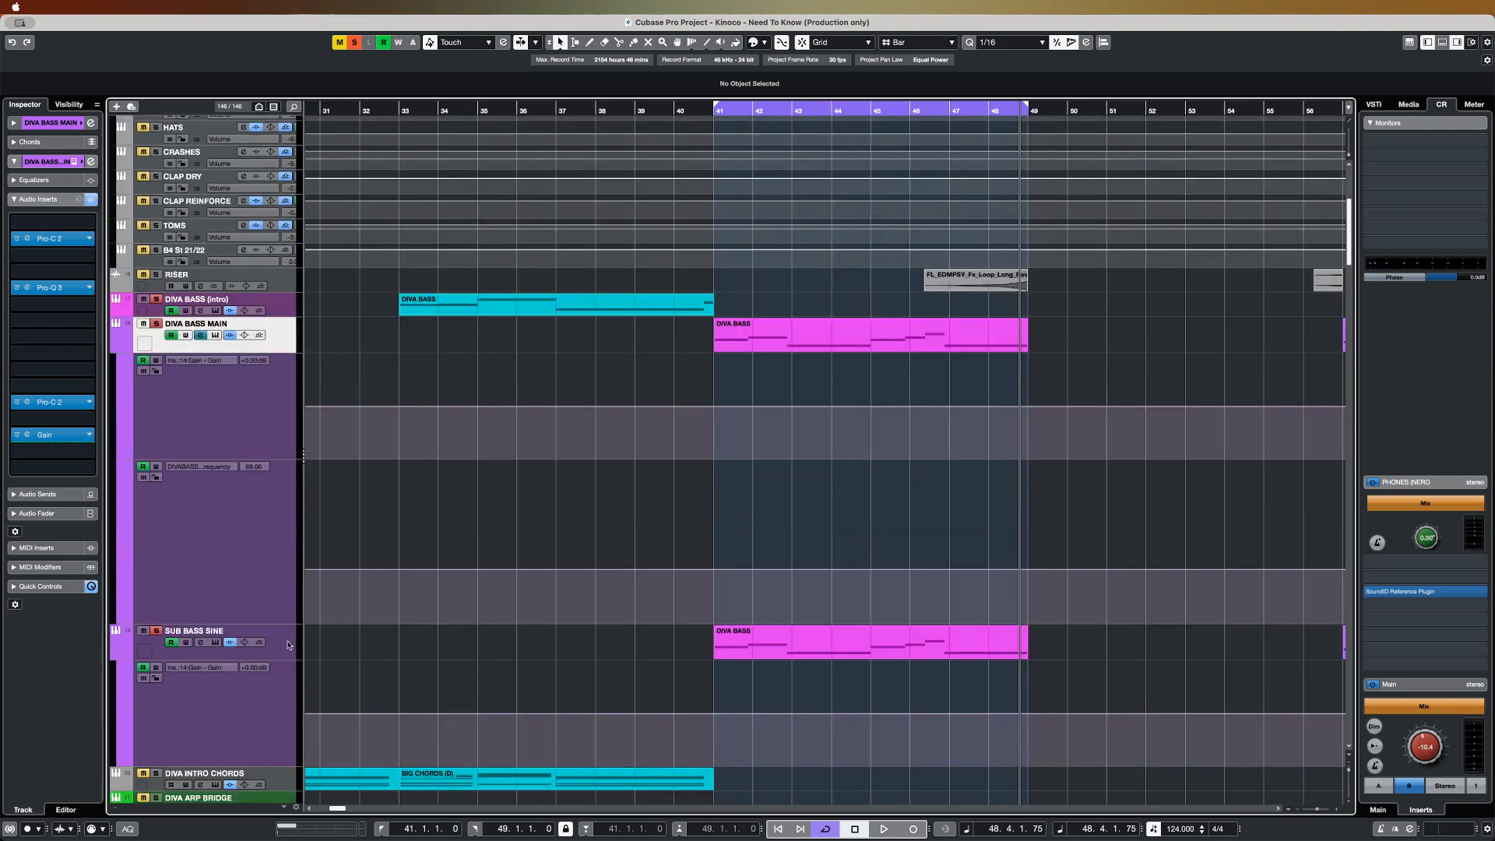
click(288, 645)
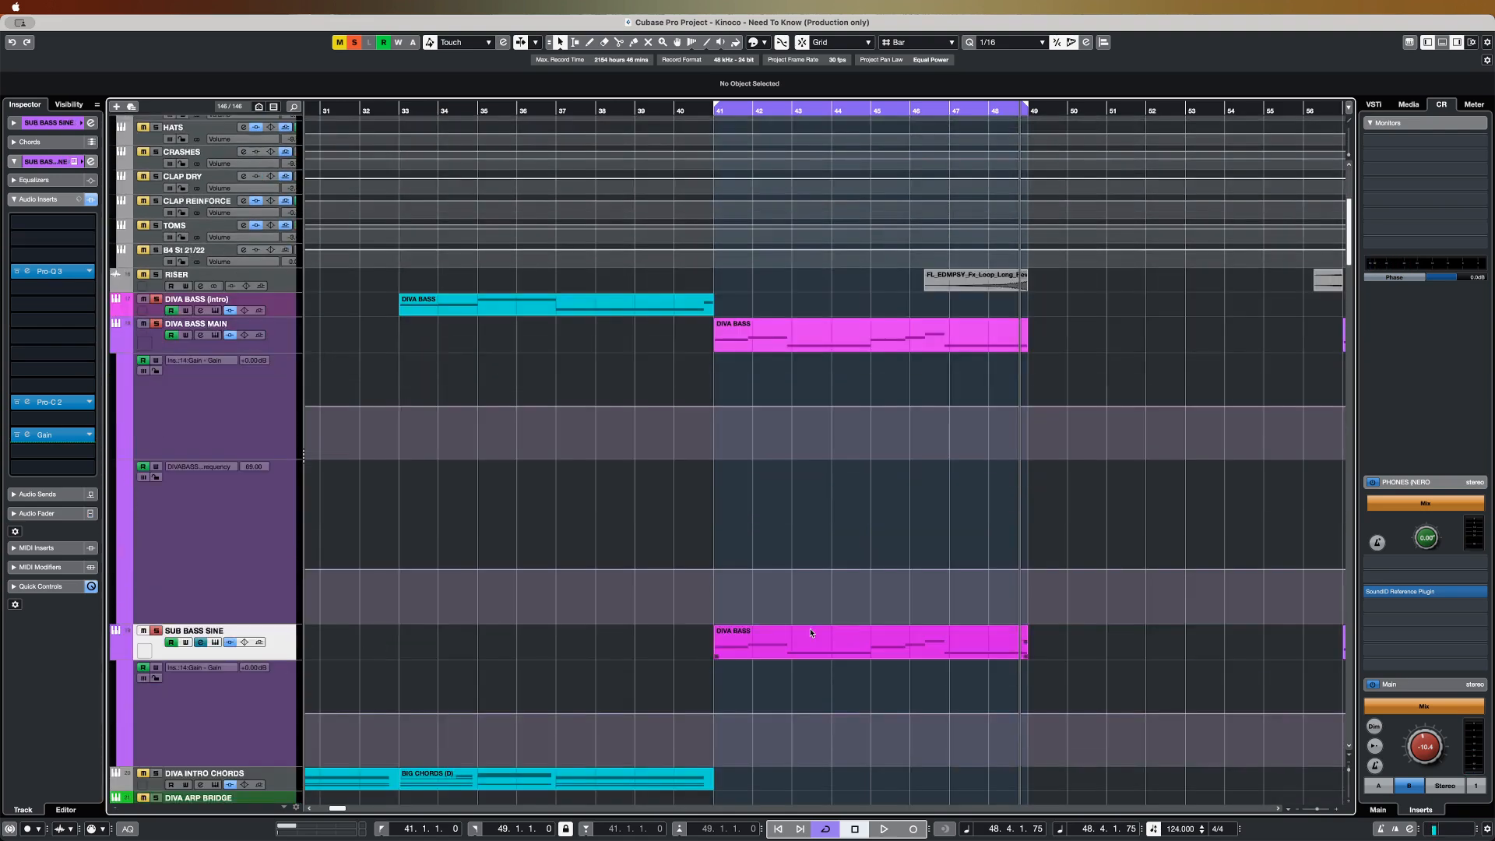
- Check the Serum patch on SUB BASS SINE, and audition DIVA BASS MAIN soloed alone and together with SUB BASS SINE
click(215, 643)
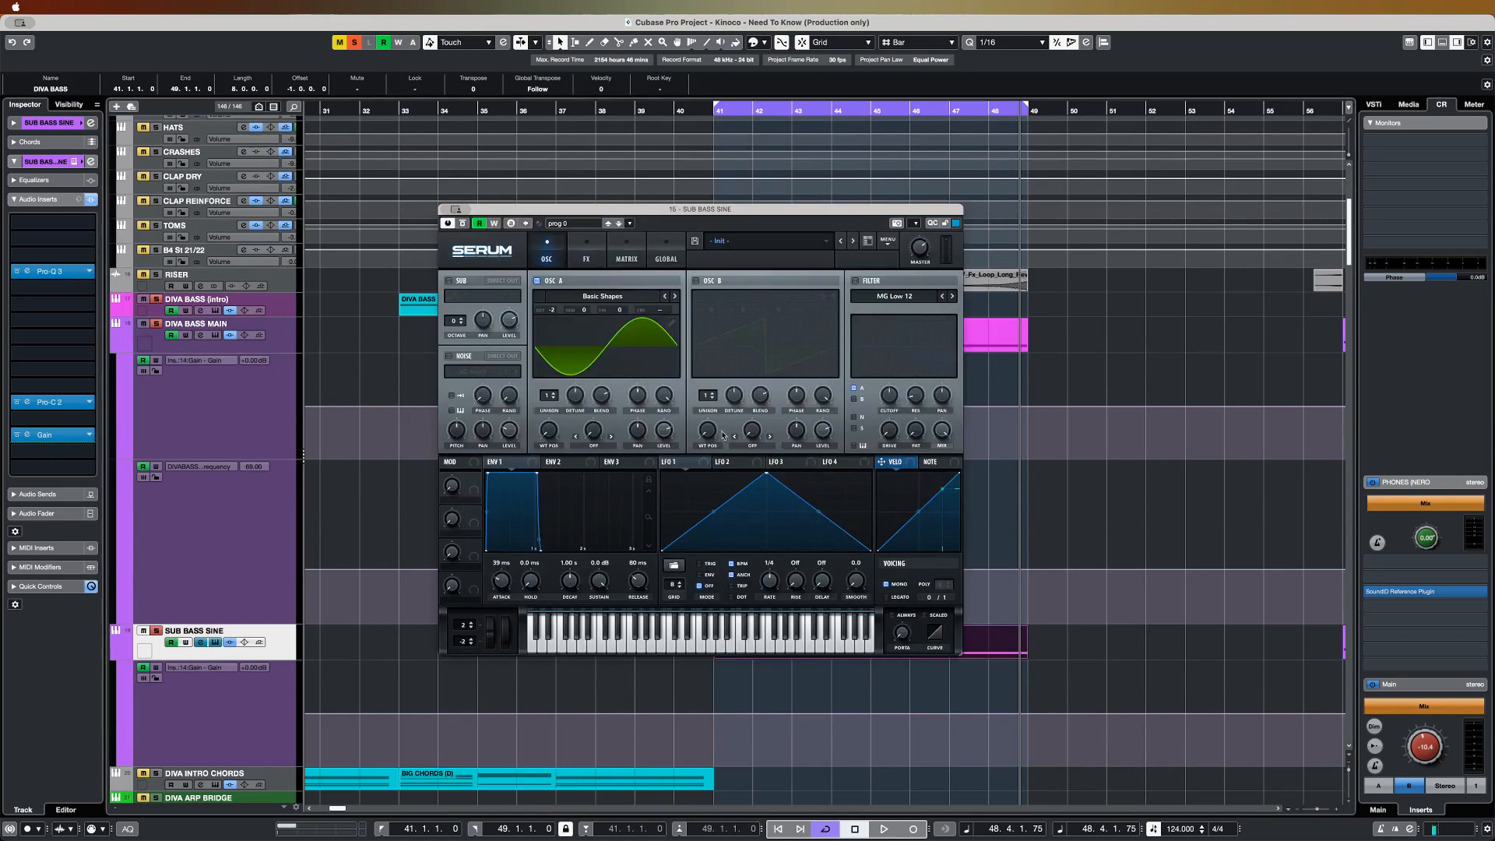
click(455, 210)
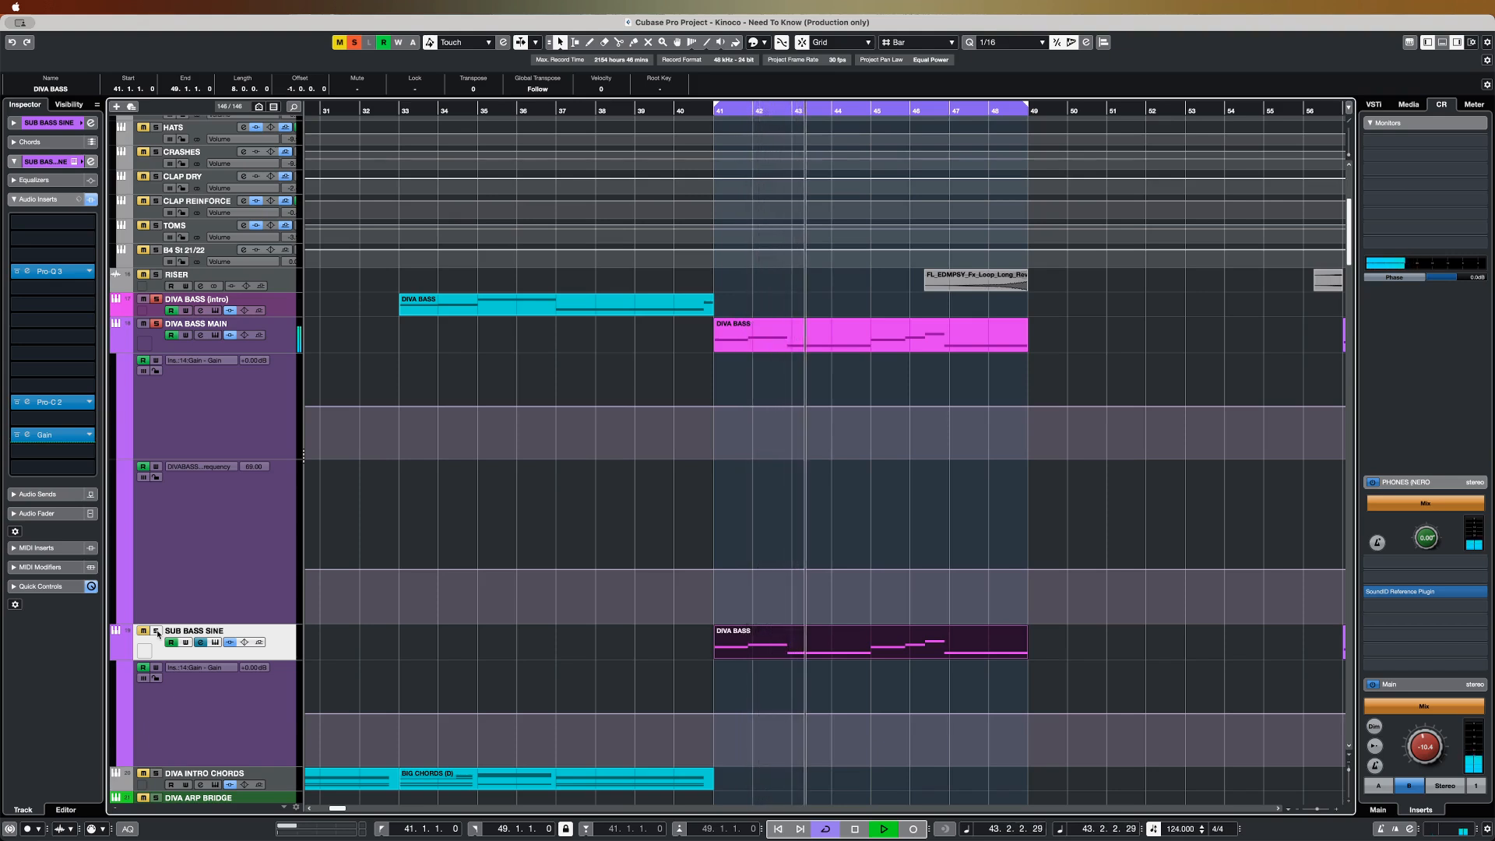
click(156, 632)
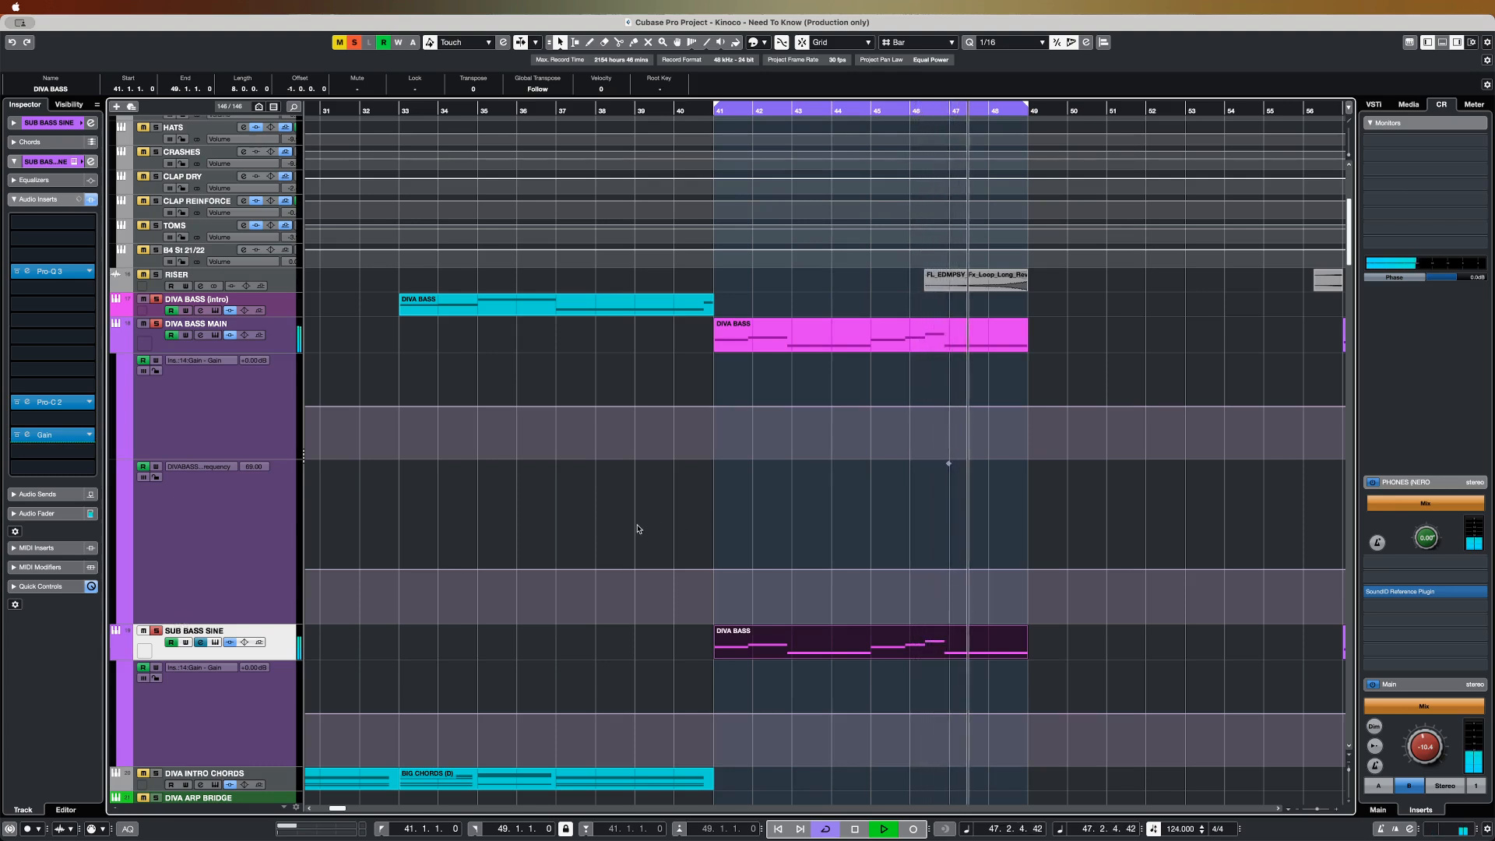
key(space)
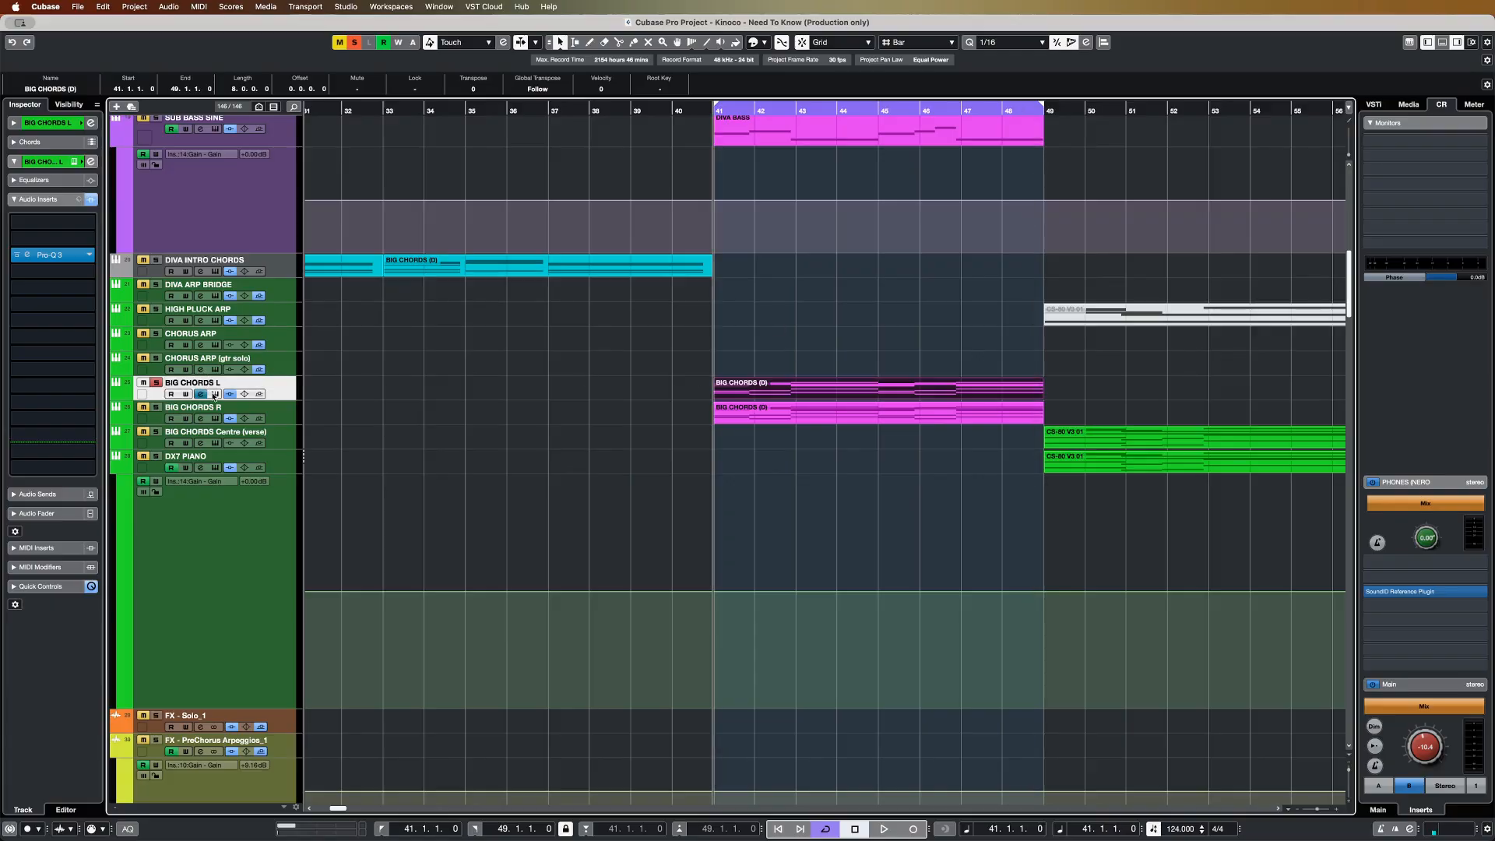
- Audition BIG CHORDS L soloed from bar 41 while viewing its HS Opera7 preset in Diva, and close the instrument
click(215, 394)
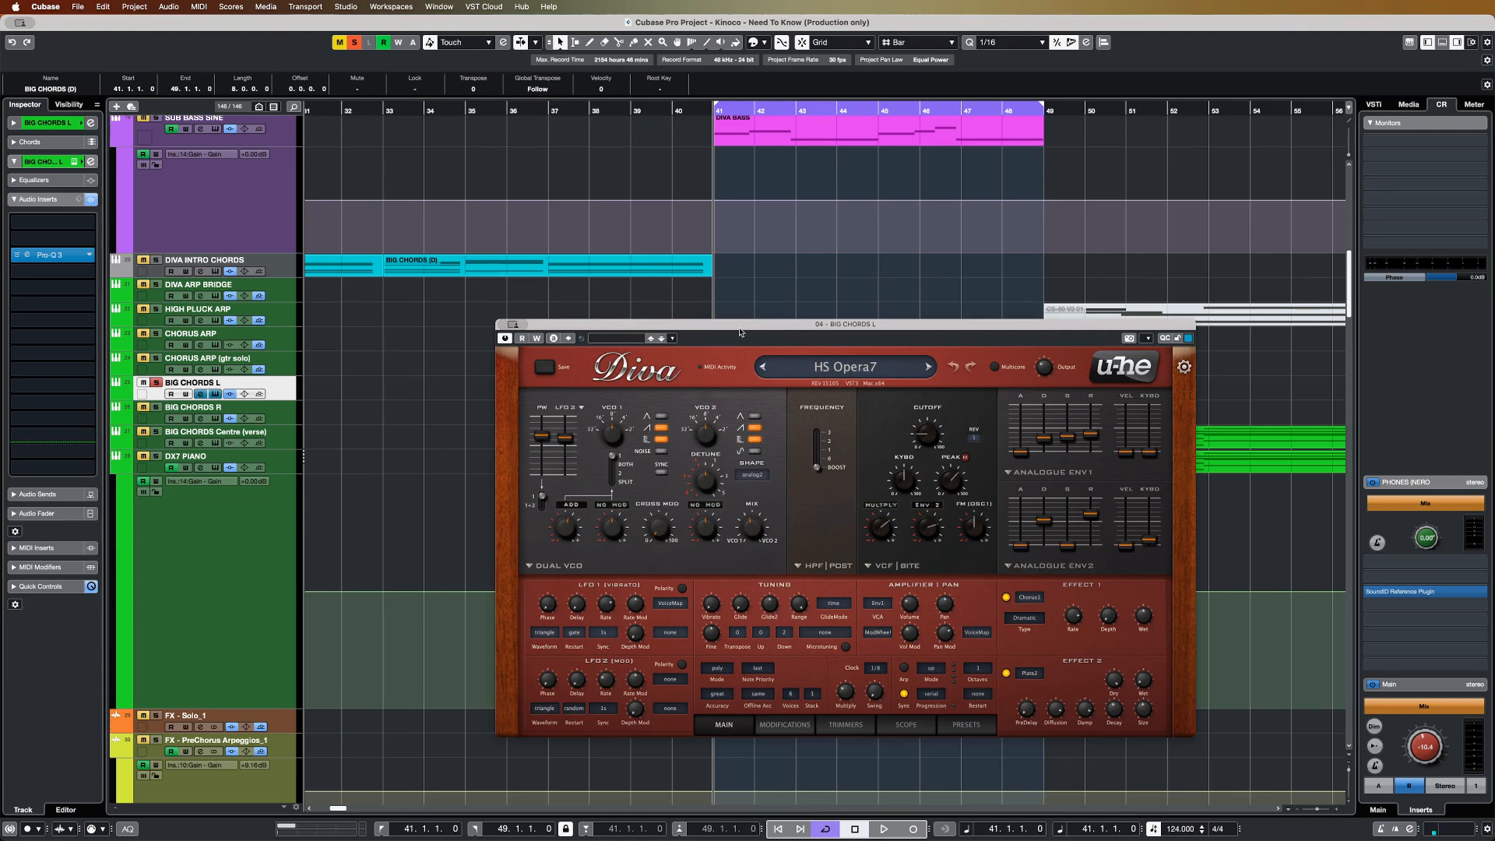
key(space)
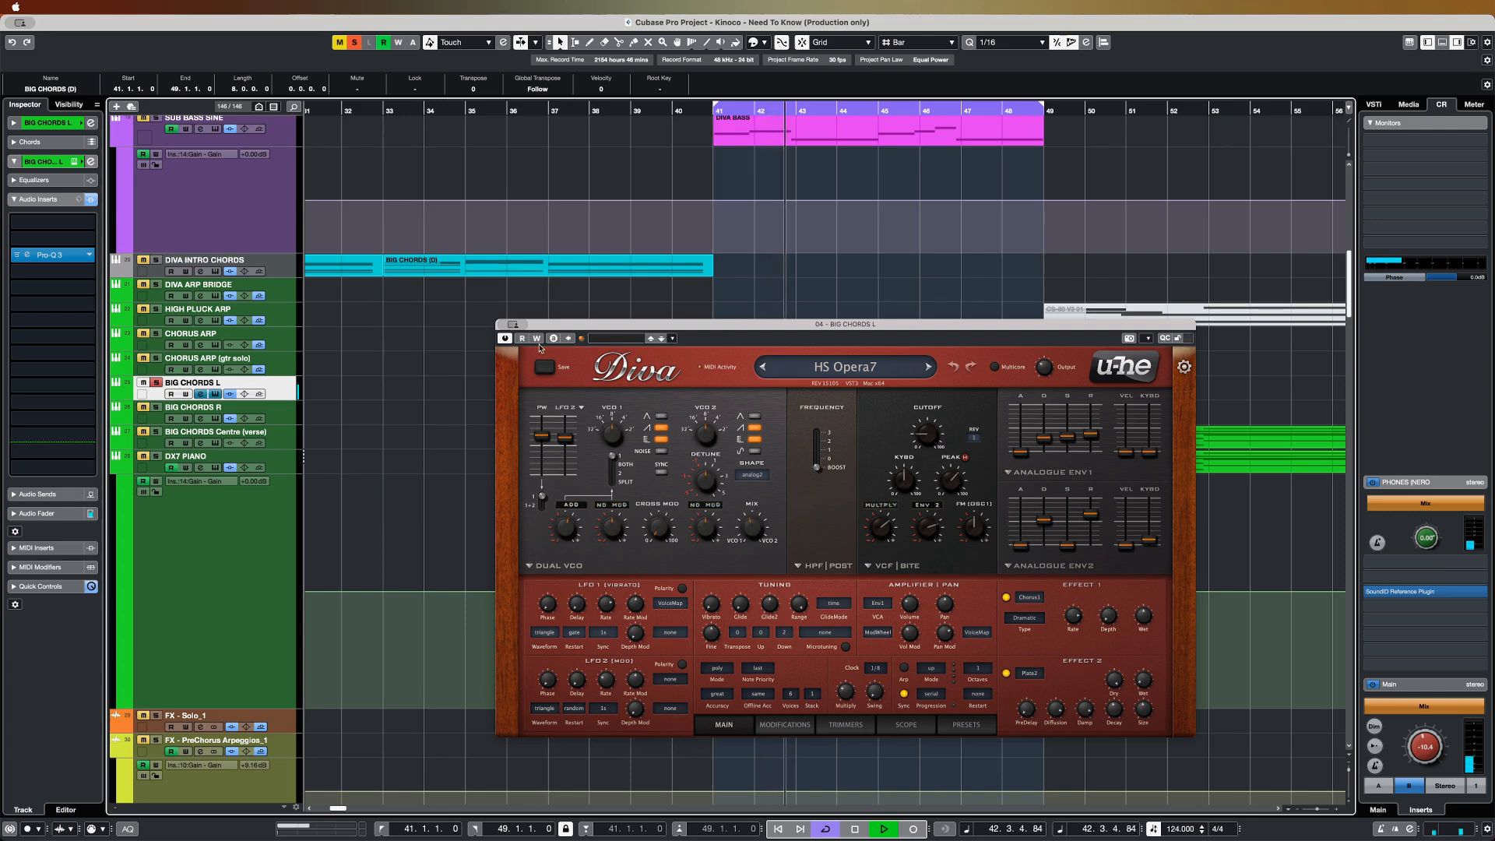
click(505, 324)
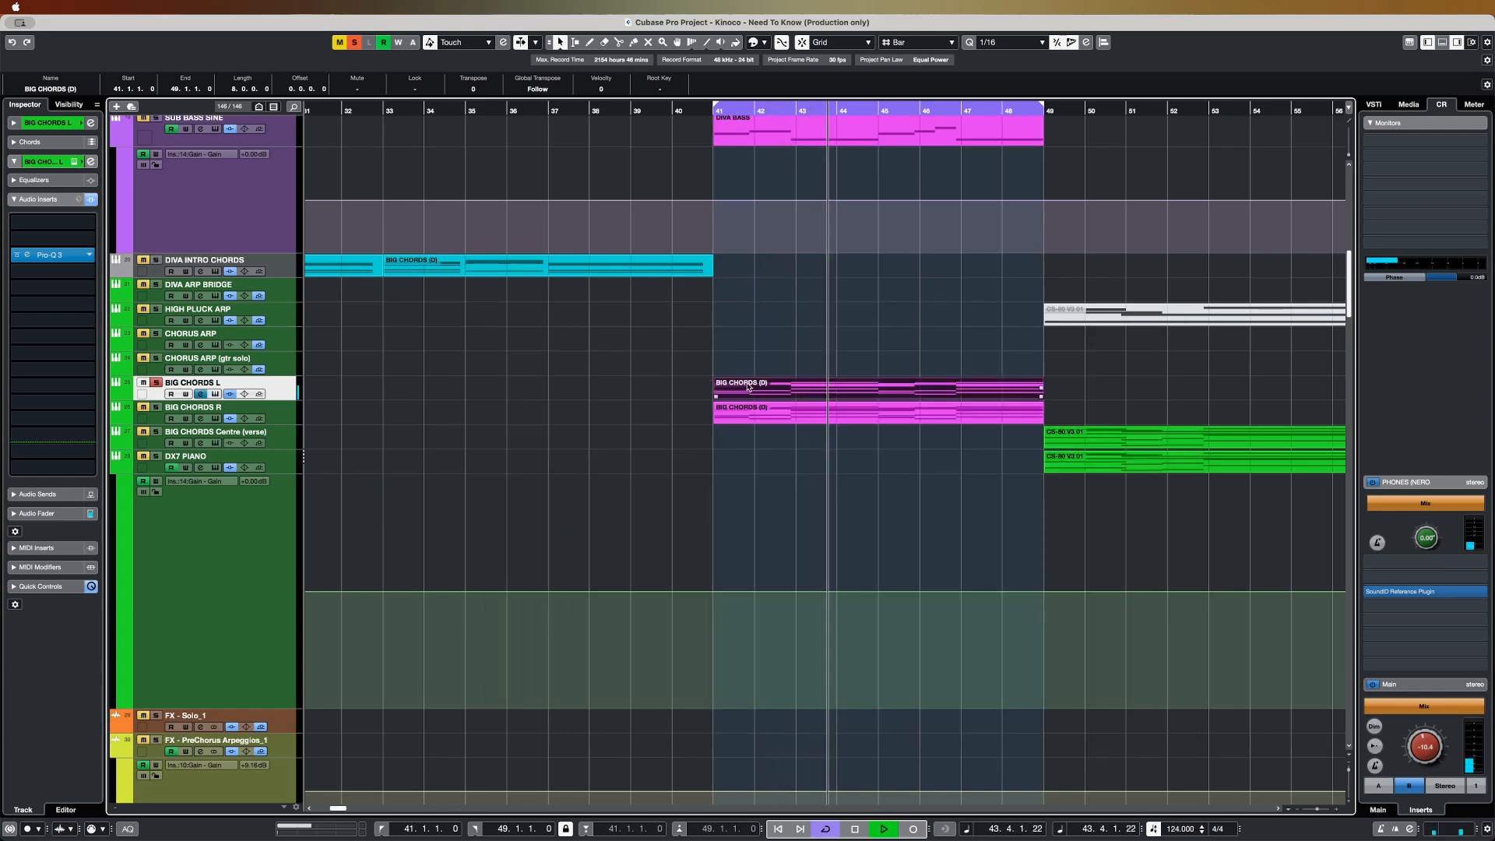
- Audition BIG CHORDS R soloed with its HS Big Old Polly preset shown in Diva, and together with BIG CHORDS L
click(285, 420)
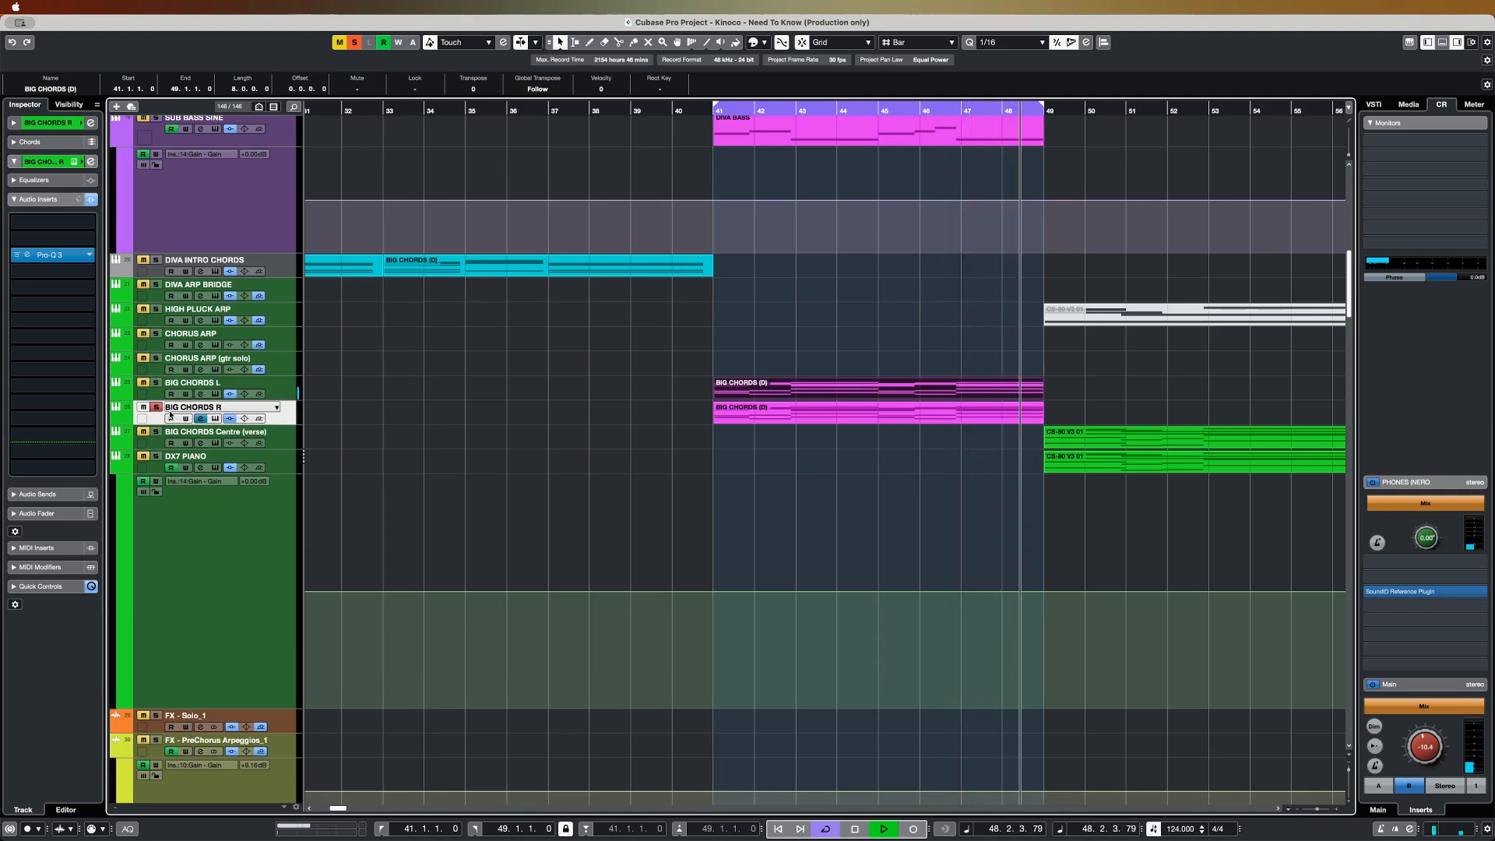
click(216, 419)
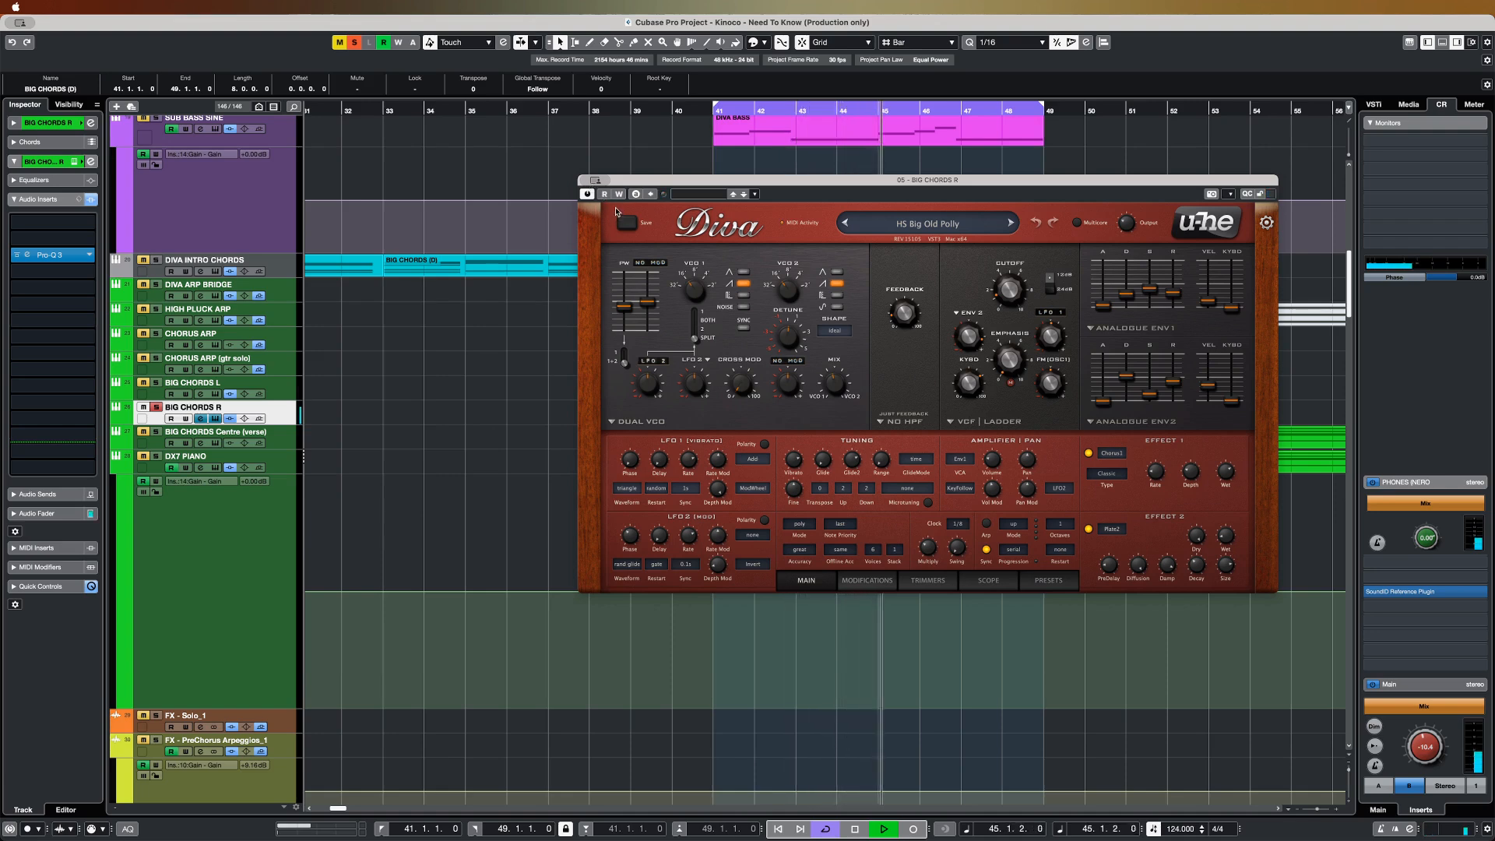
click(556, 356)
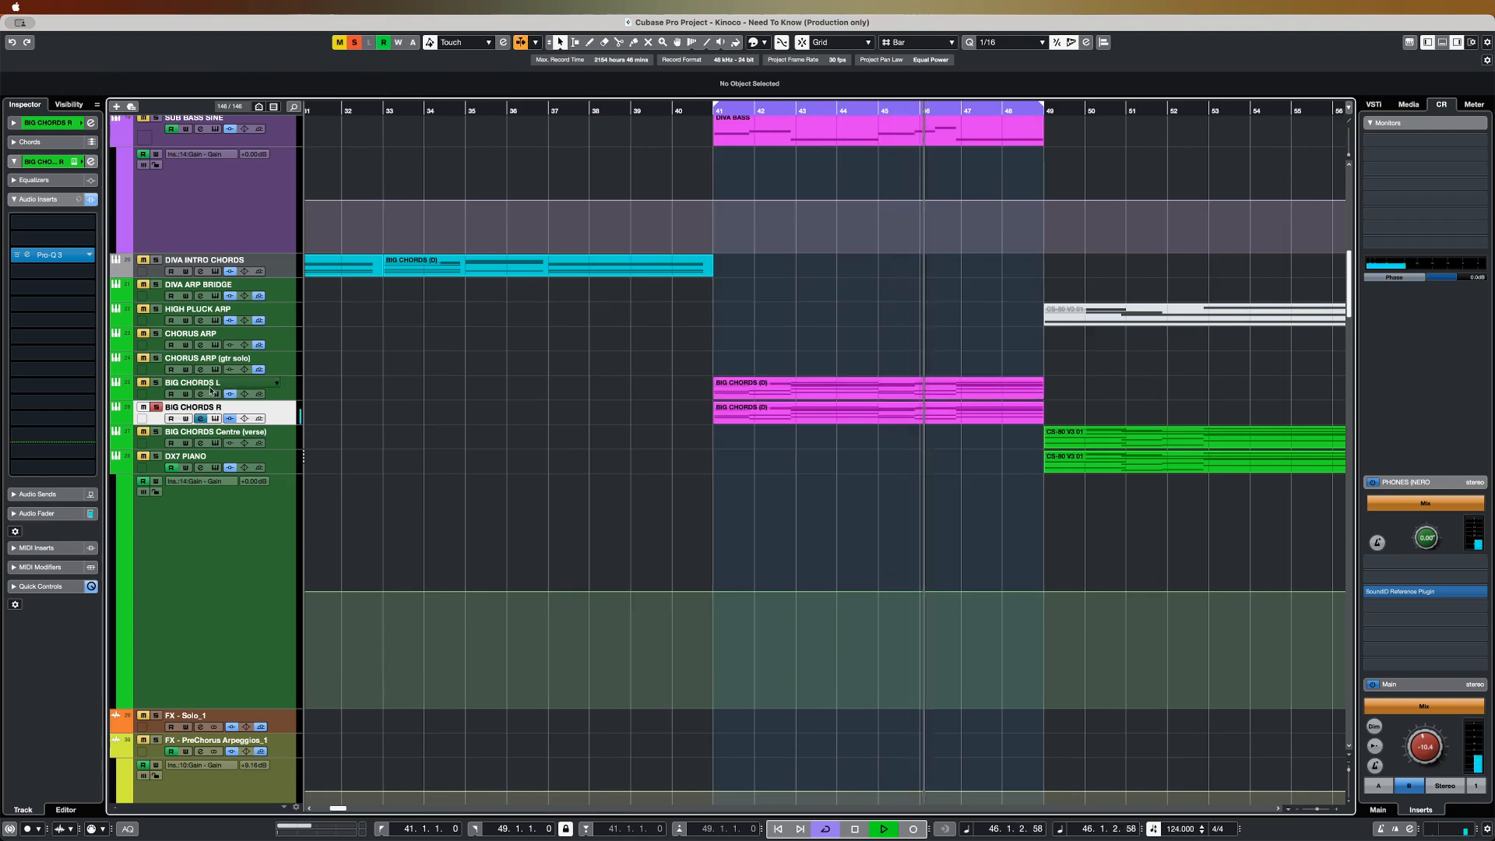
click(156, 384)
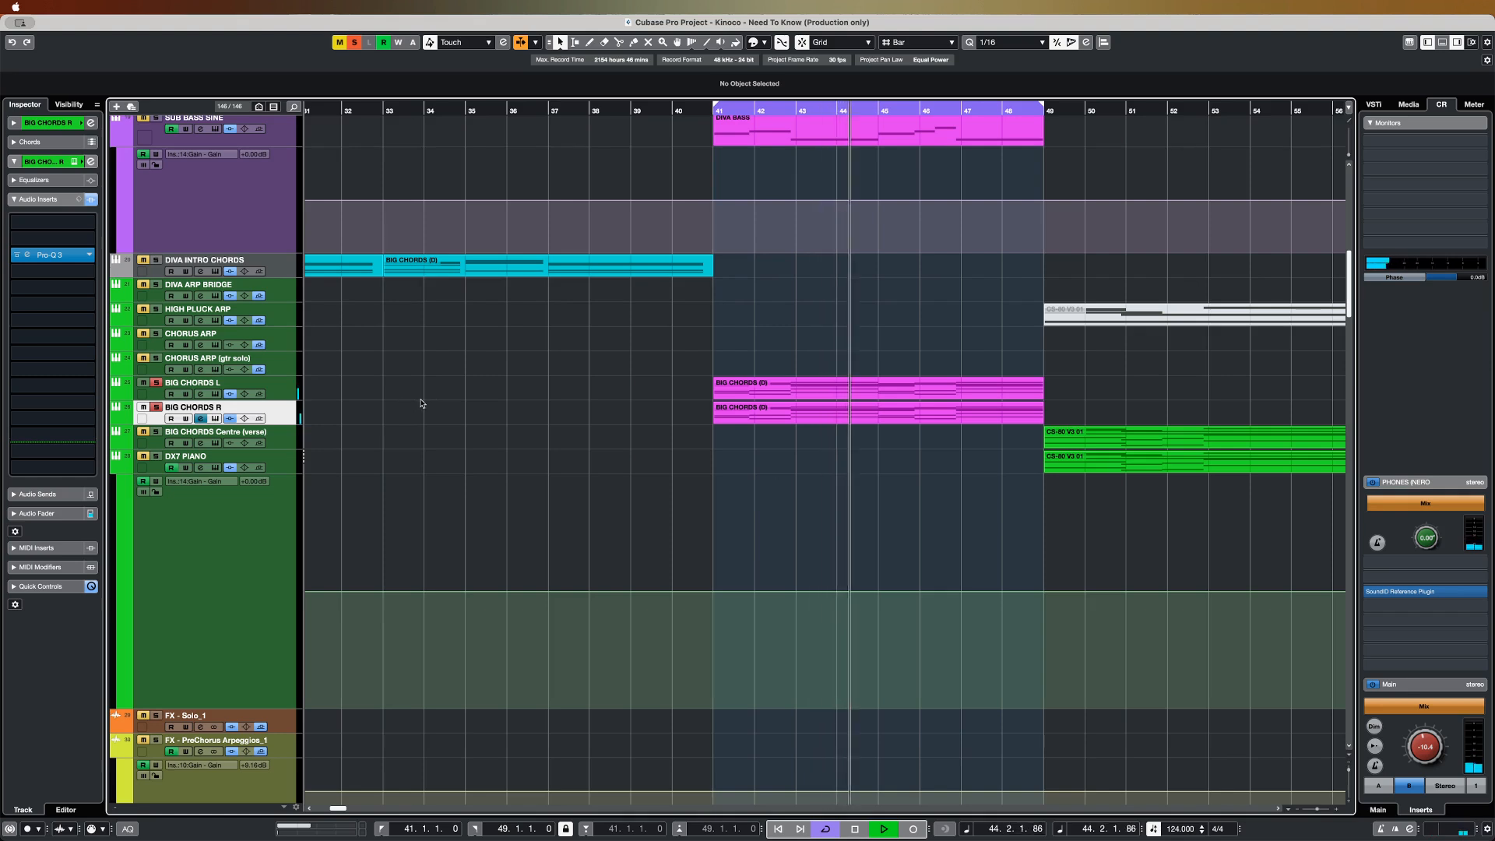
key(space)
- Duplicate the BIG CHORDS L track to demonstrate the same patch layered on both sides
click(291, 389)
right_click(290, 390)
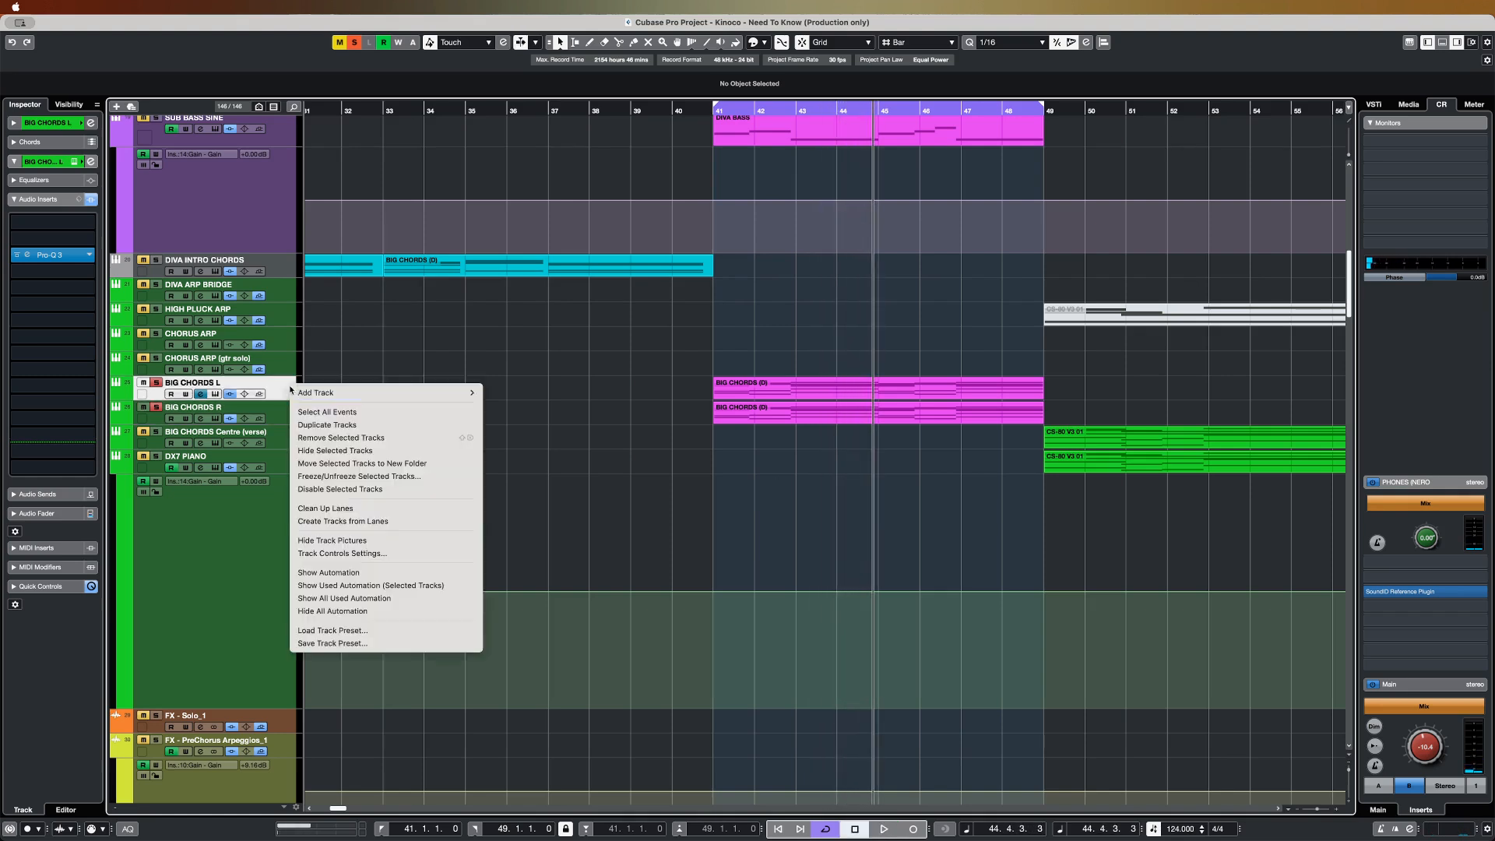
click(334, 427)
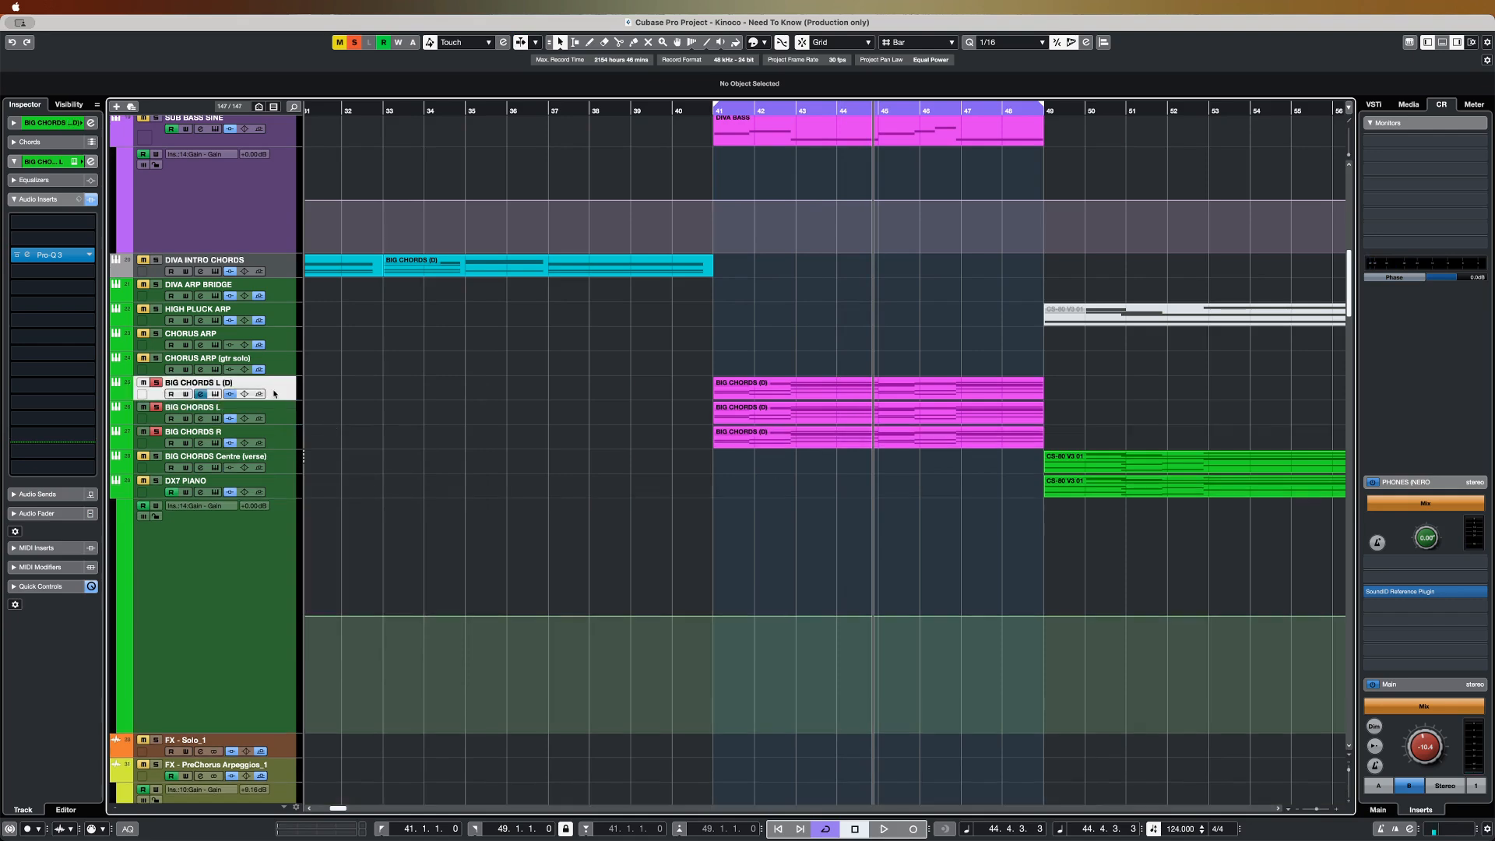
click(160, 429)
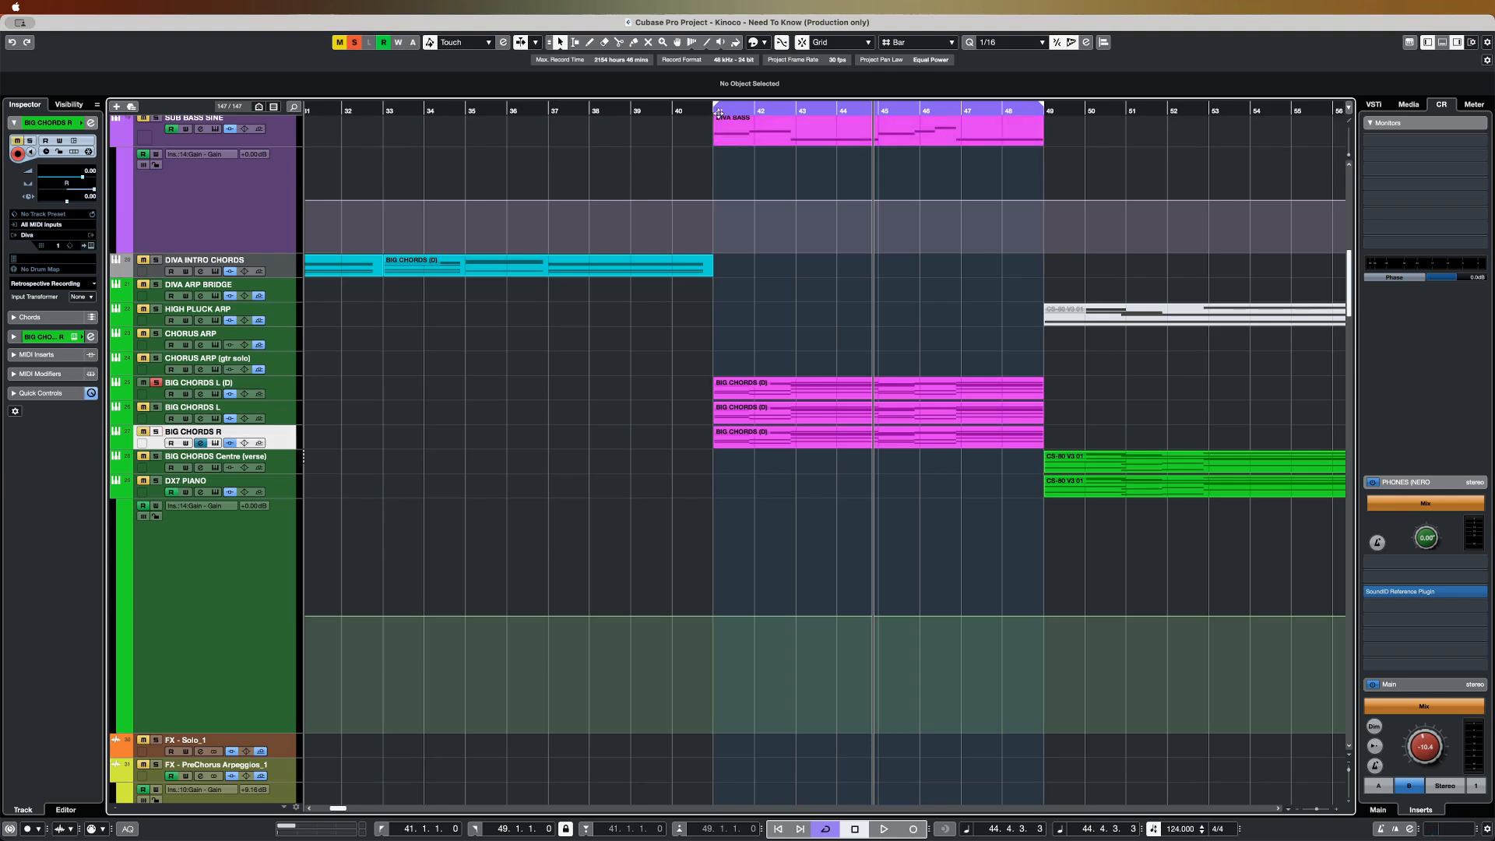
- Compare the duplicated BIG CHORDS L (D) sound with BIG CHORDS L and R soloed together, playing from bar 41
key(KP_1)
key(space)
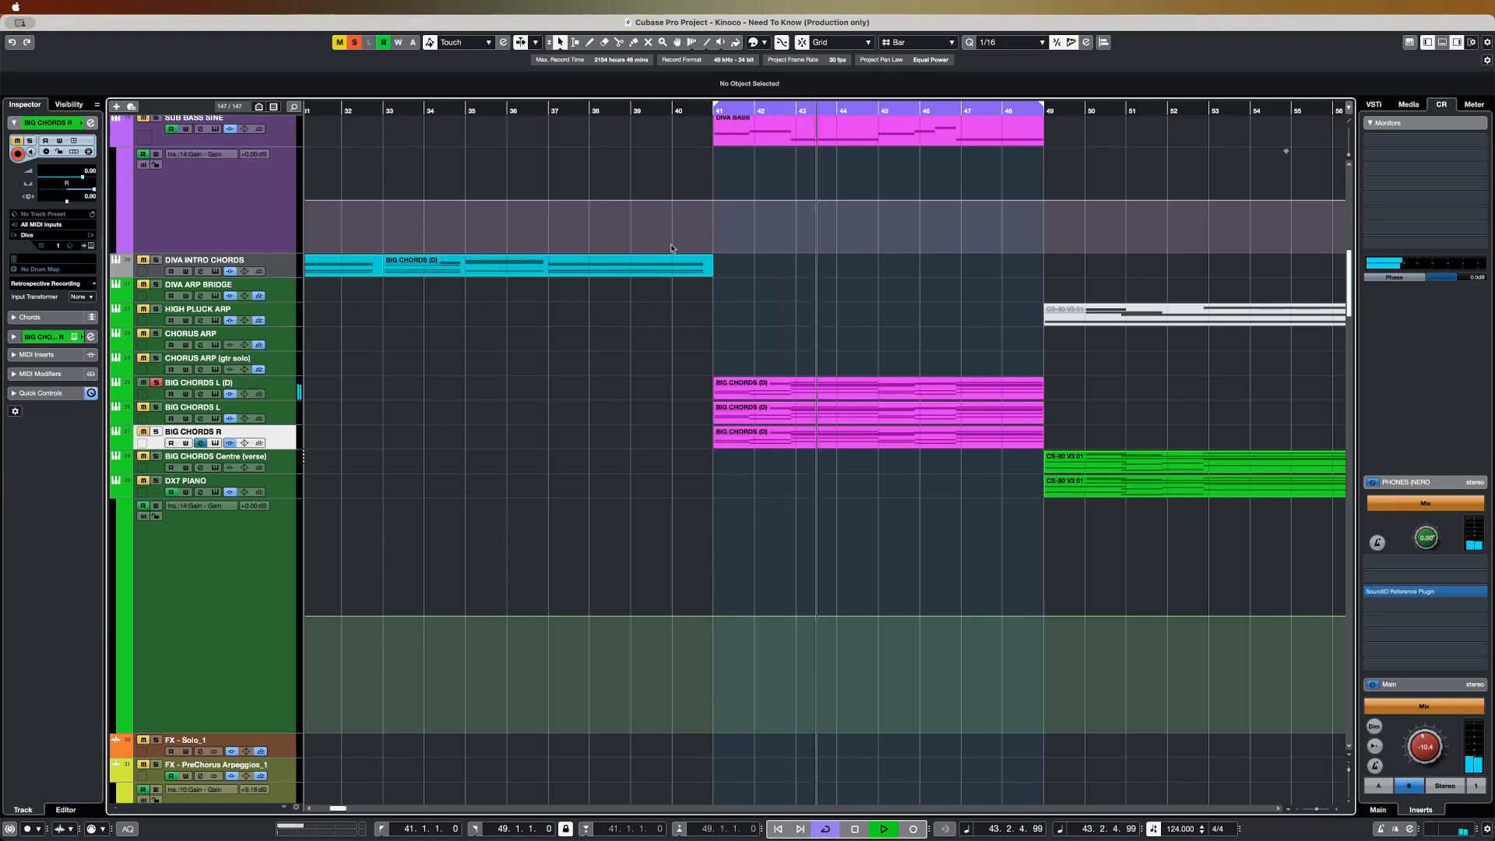
key(space)
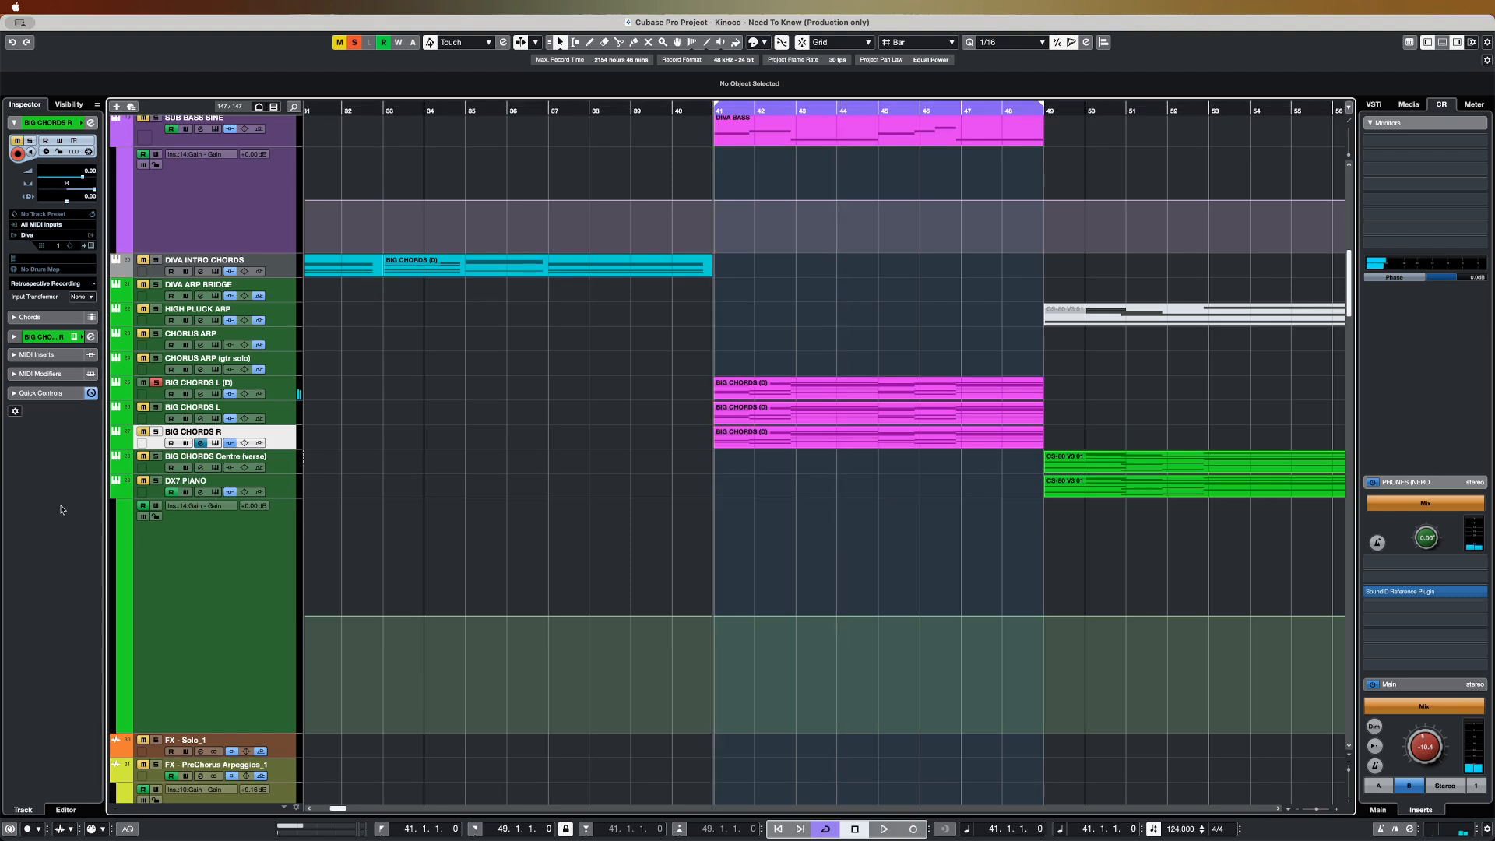
click(155, 431)
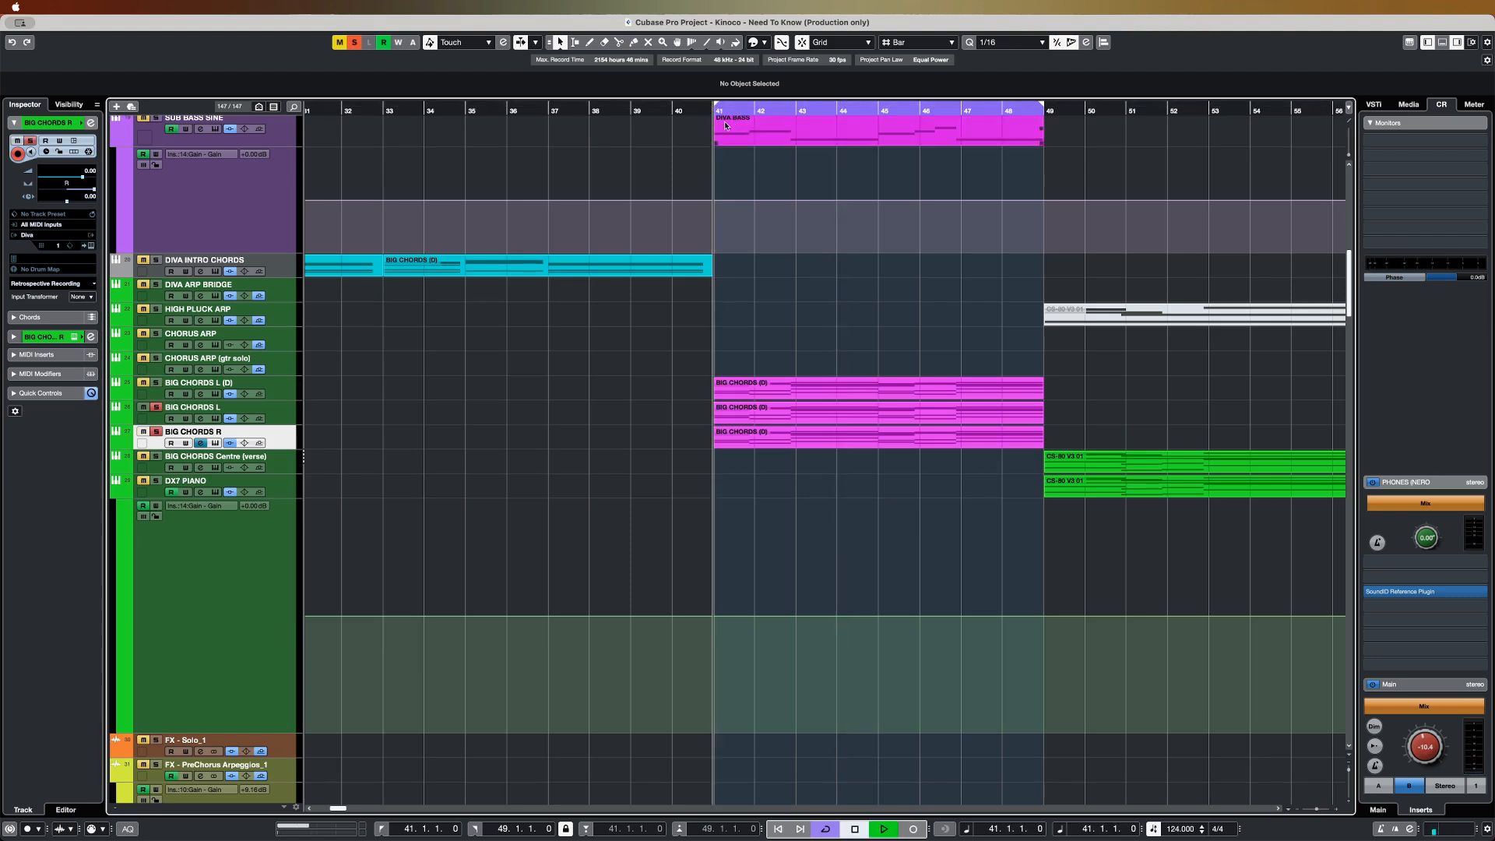
key(space)
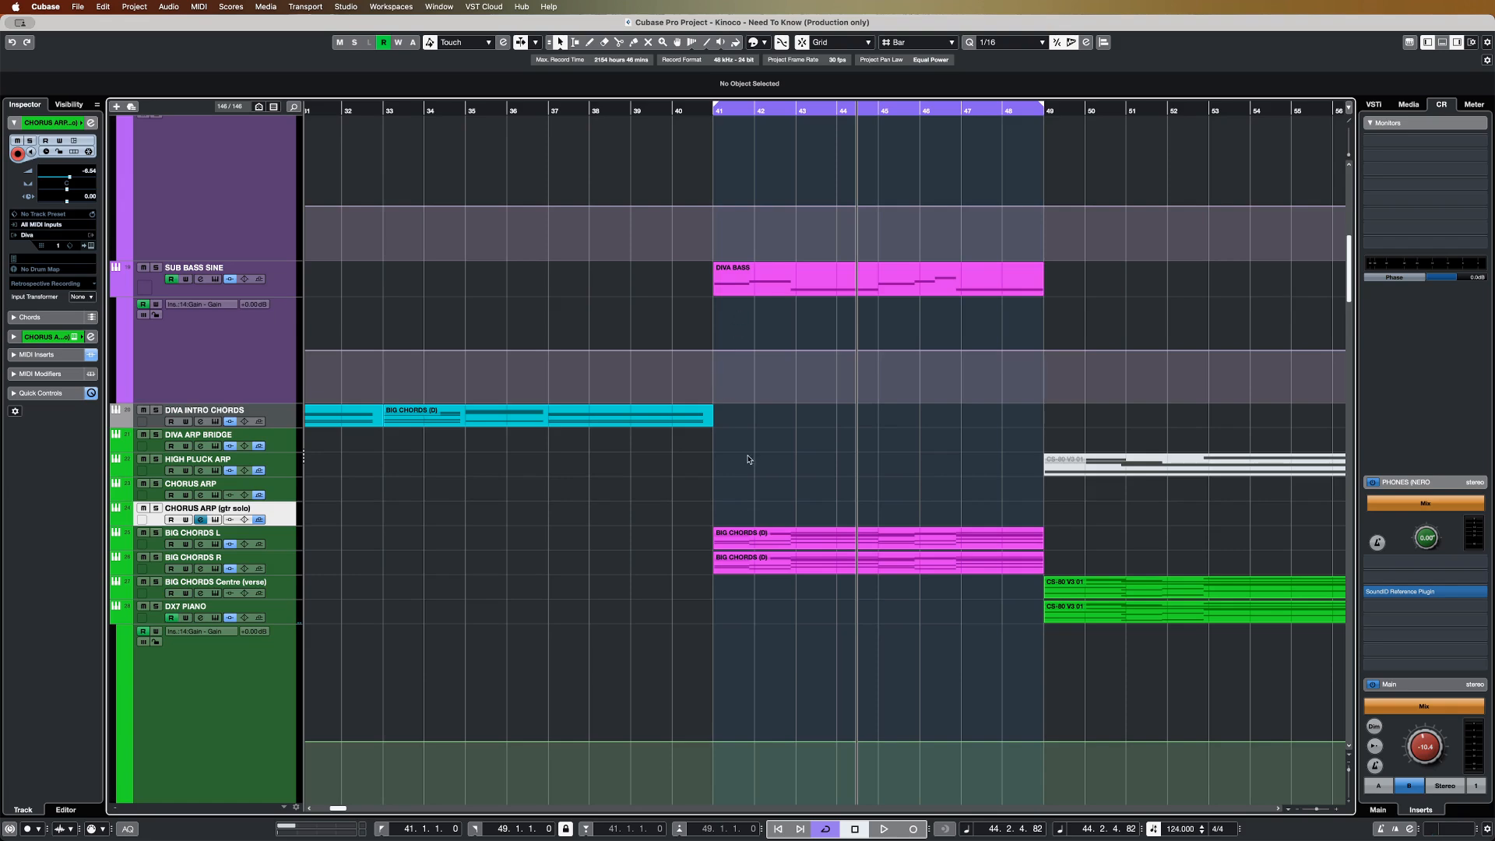
- Audition the LEAD VOCAL and doubles tracks in the full mix through bar 48, with the view following playback
scroll(748, 459, down, 10)
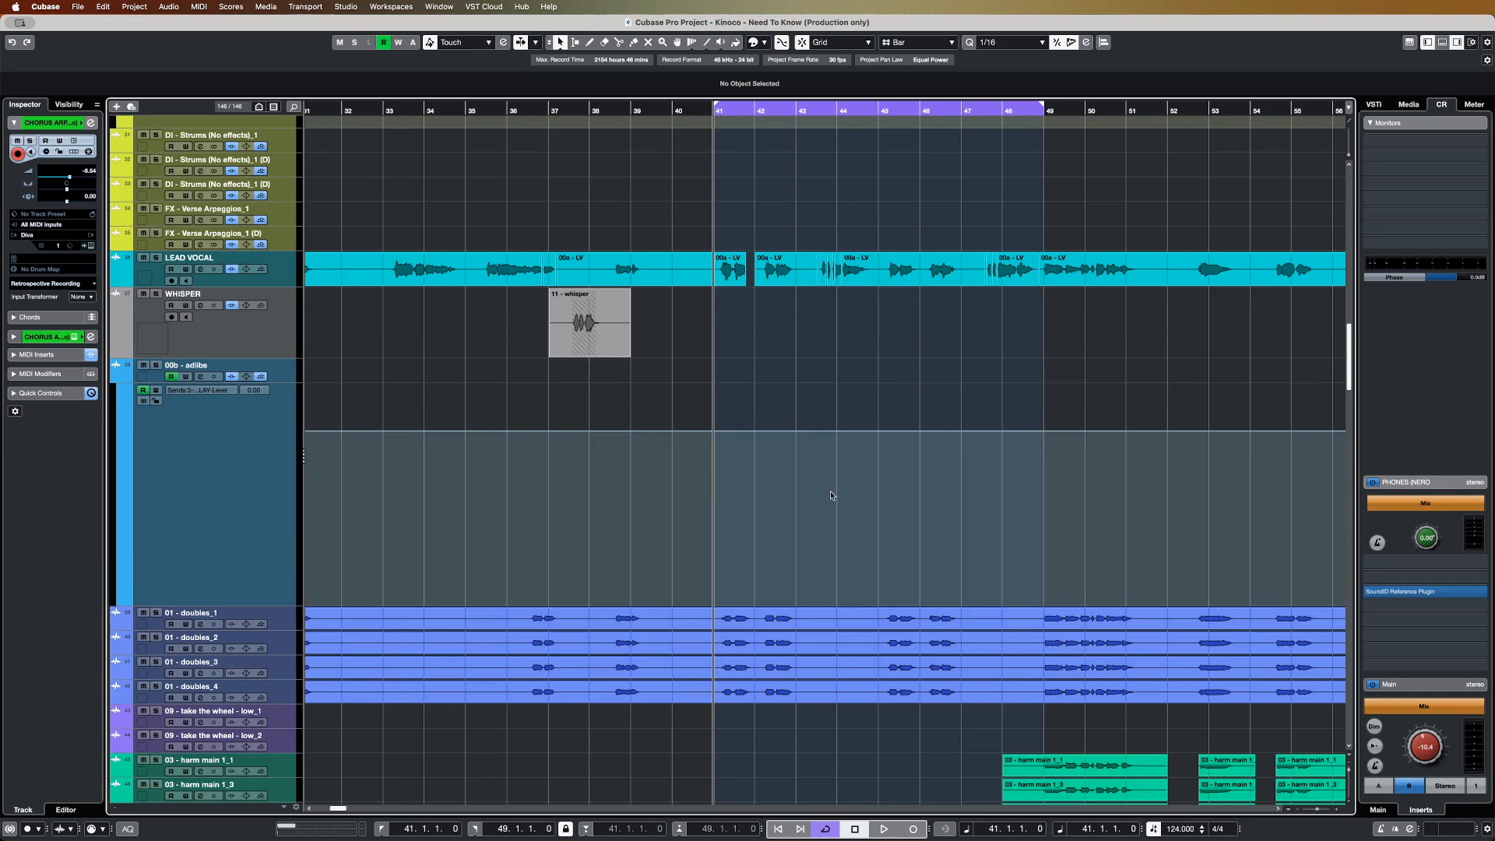
scroll(988, 473, down, 1)
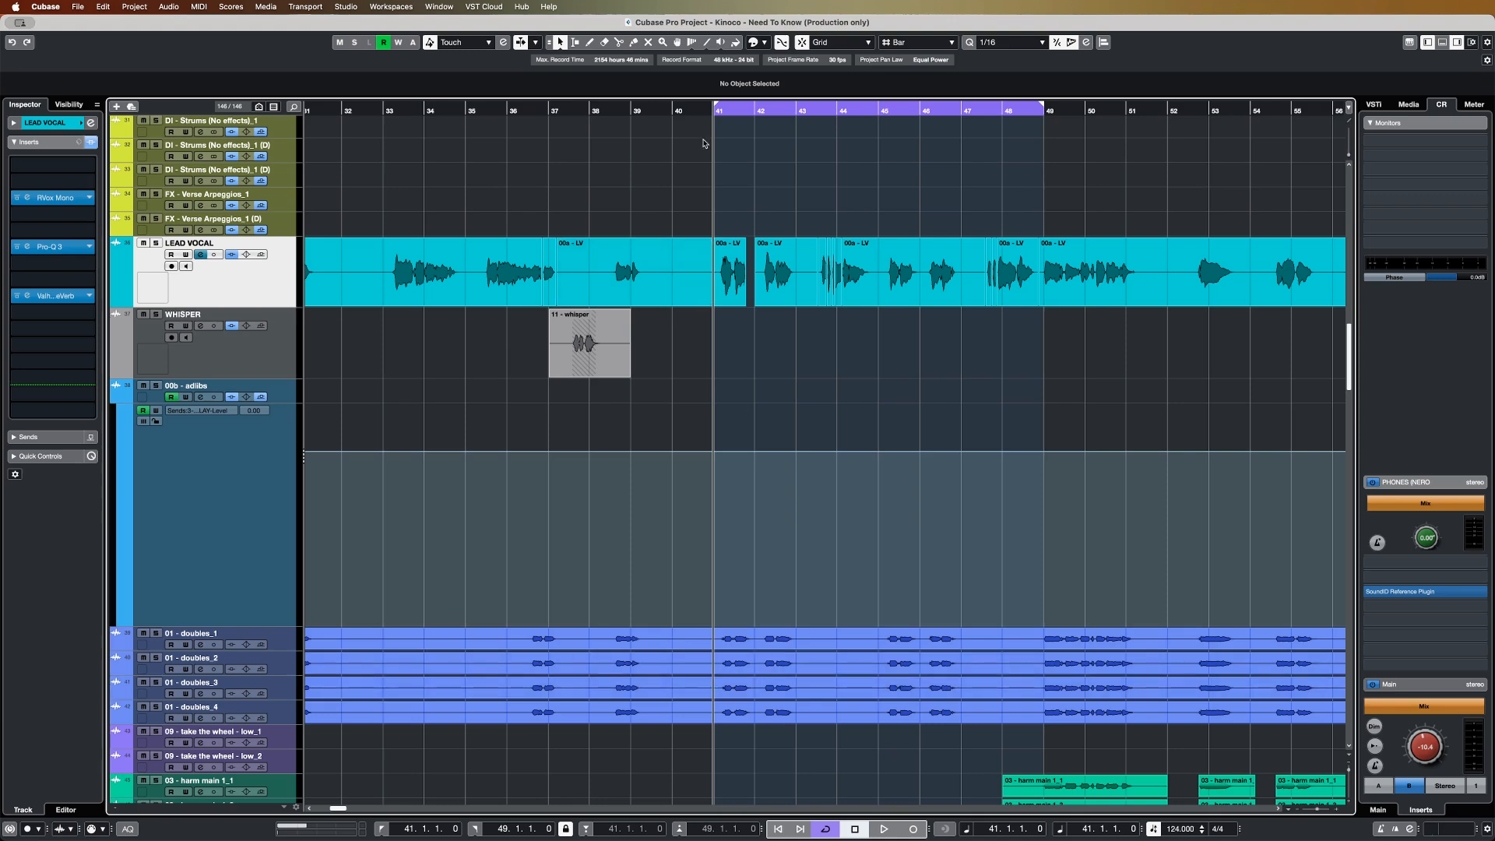
click(683, 113)
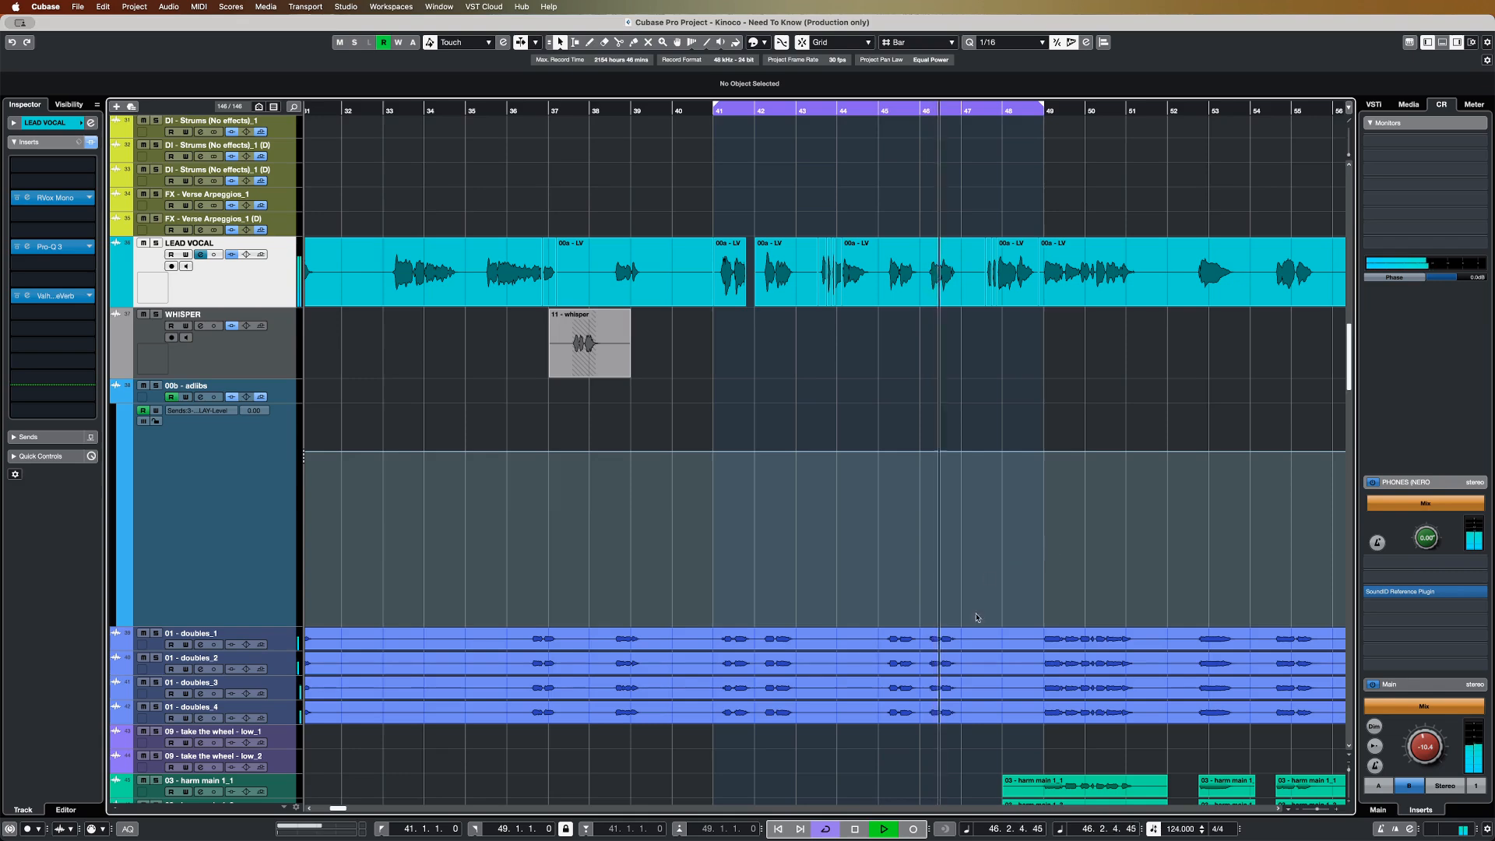
key(f)
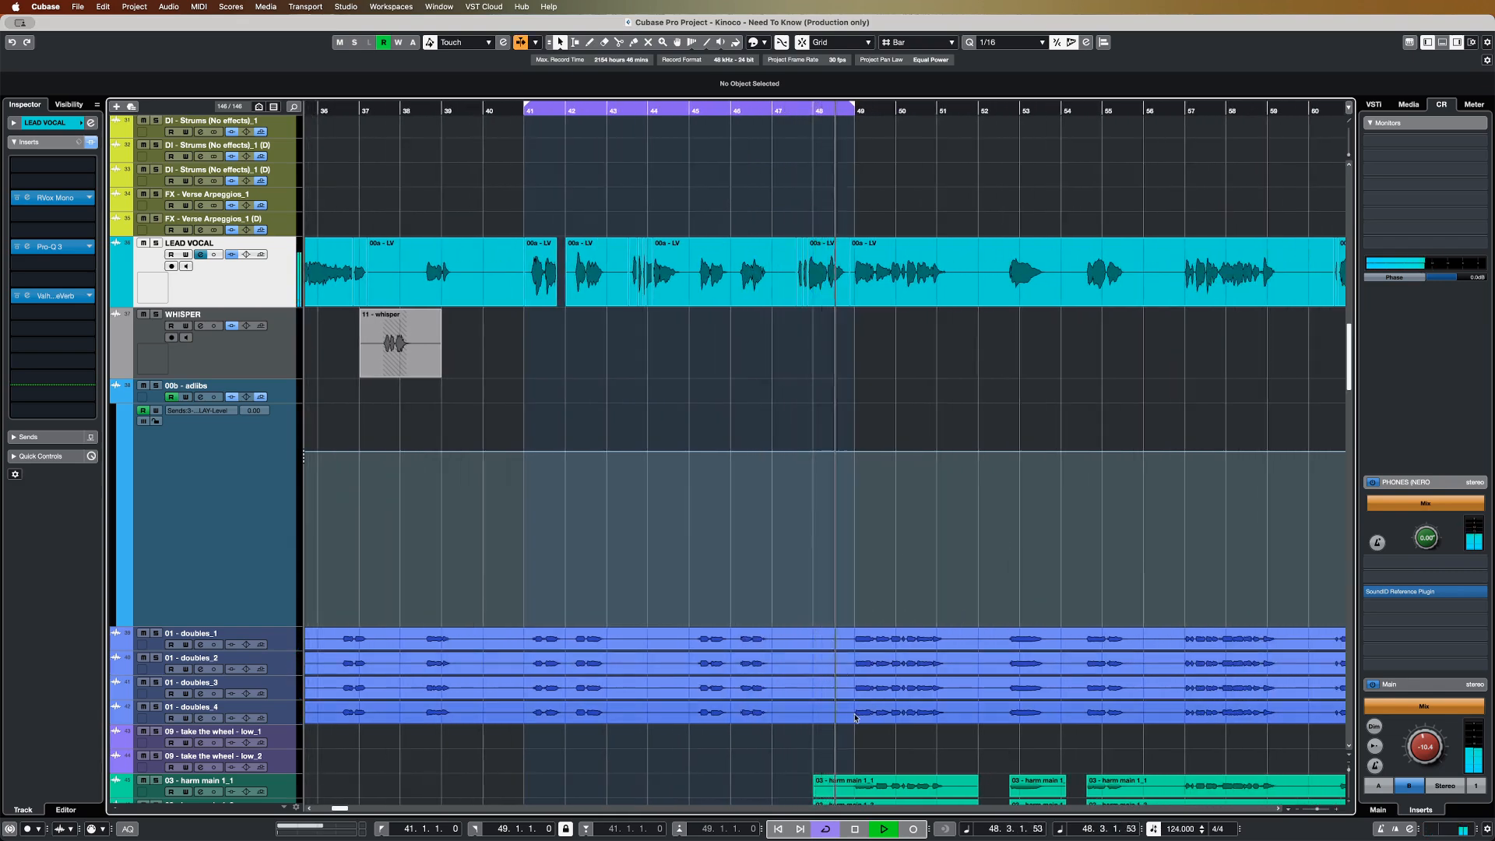
key(space)
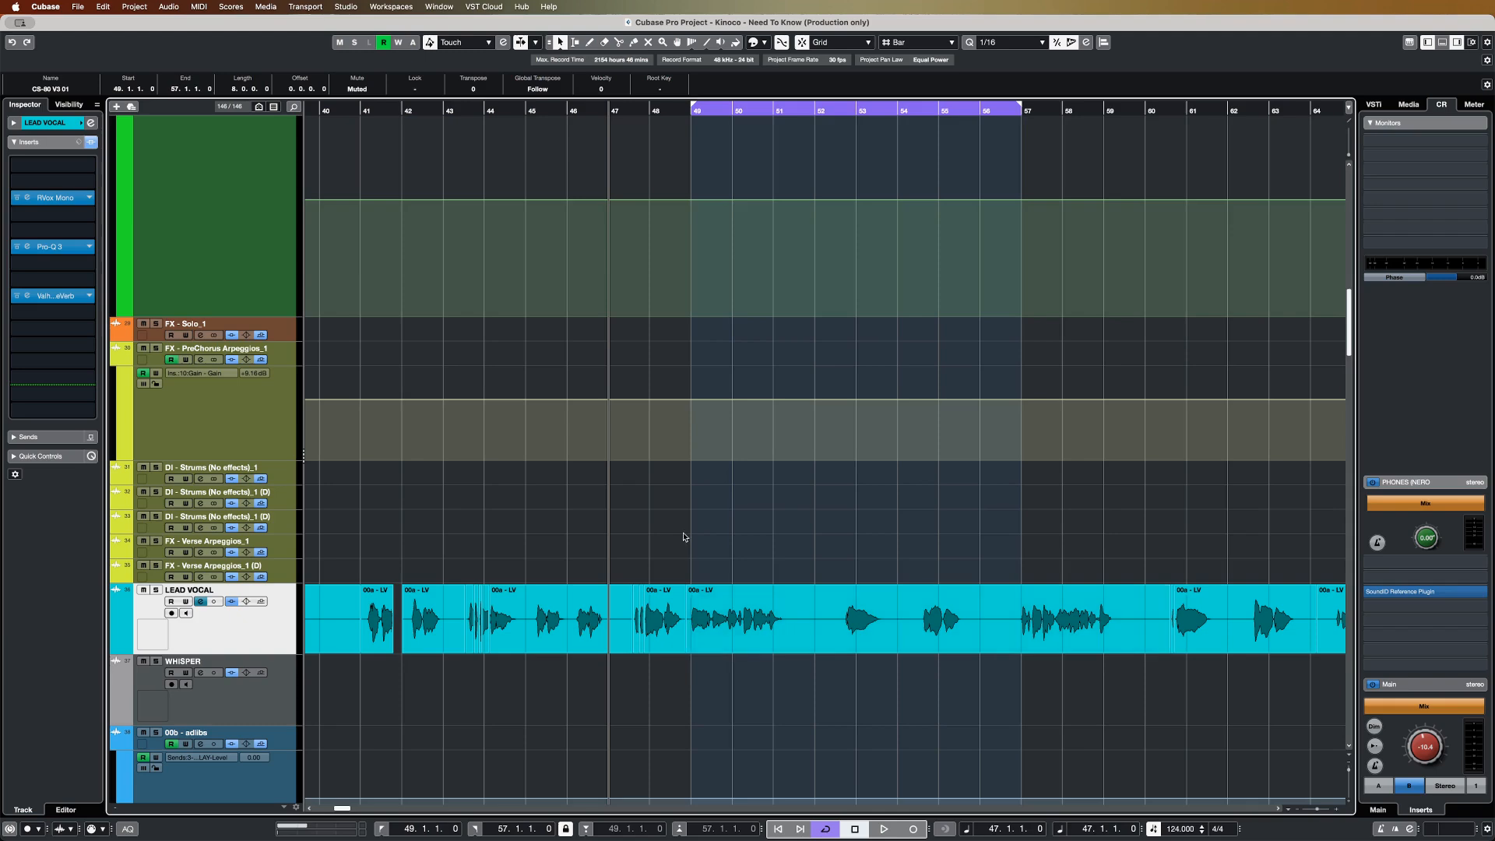
- Play the full mix from bar 47 through the verse at bars 49 to 56 with the drum and bass tracks in view
scroll(636, 412, up, 15)
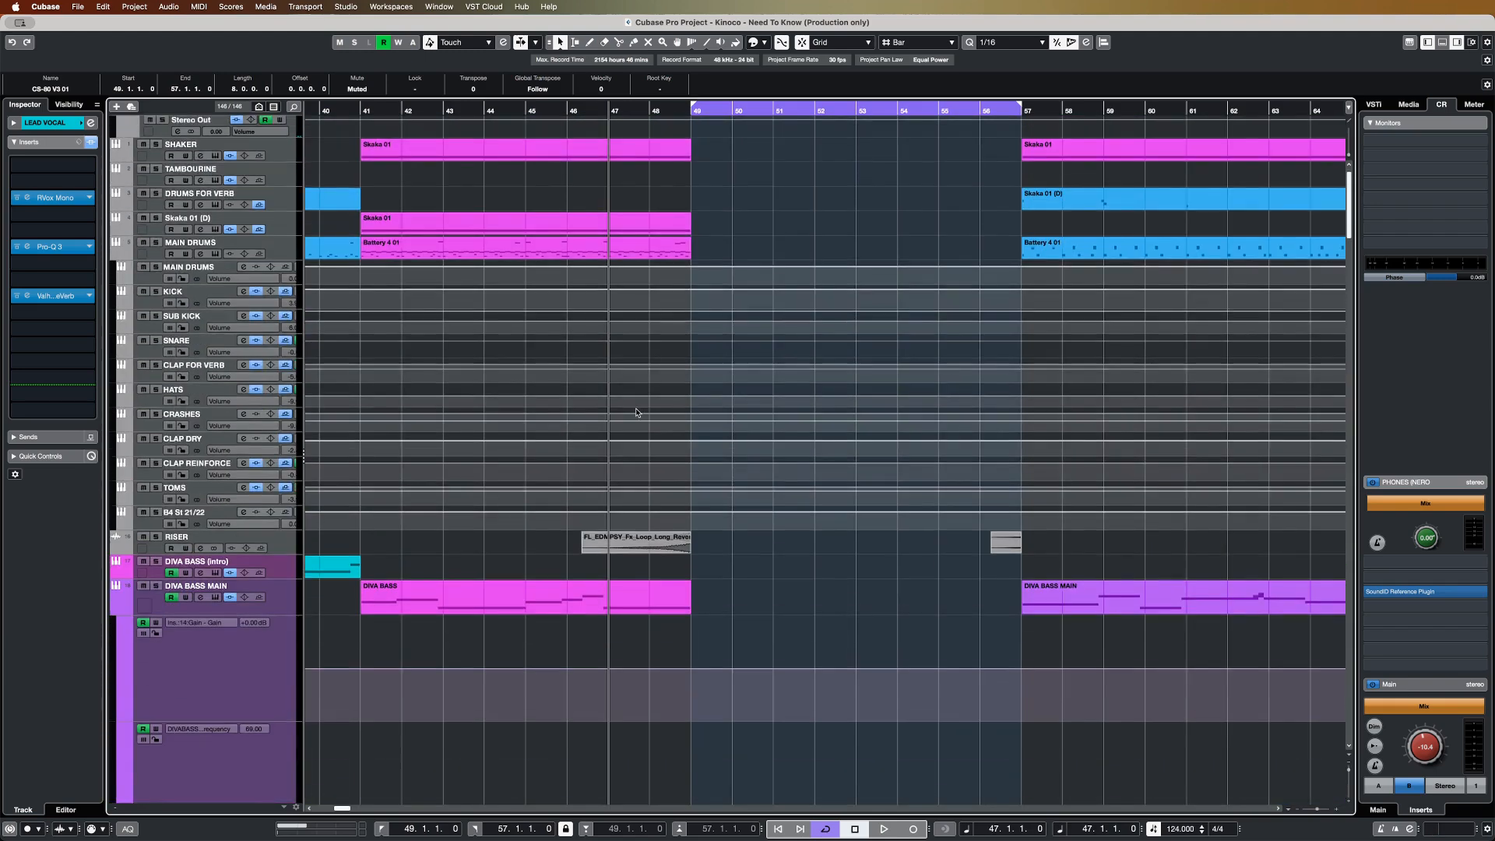
key(space)
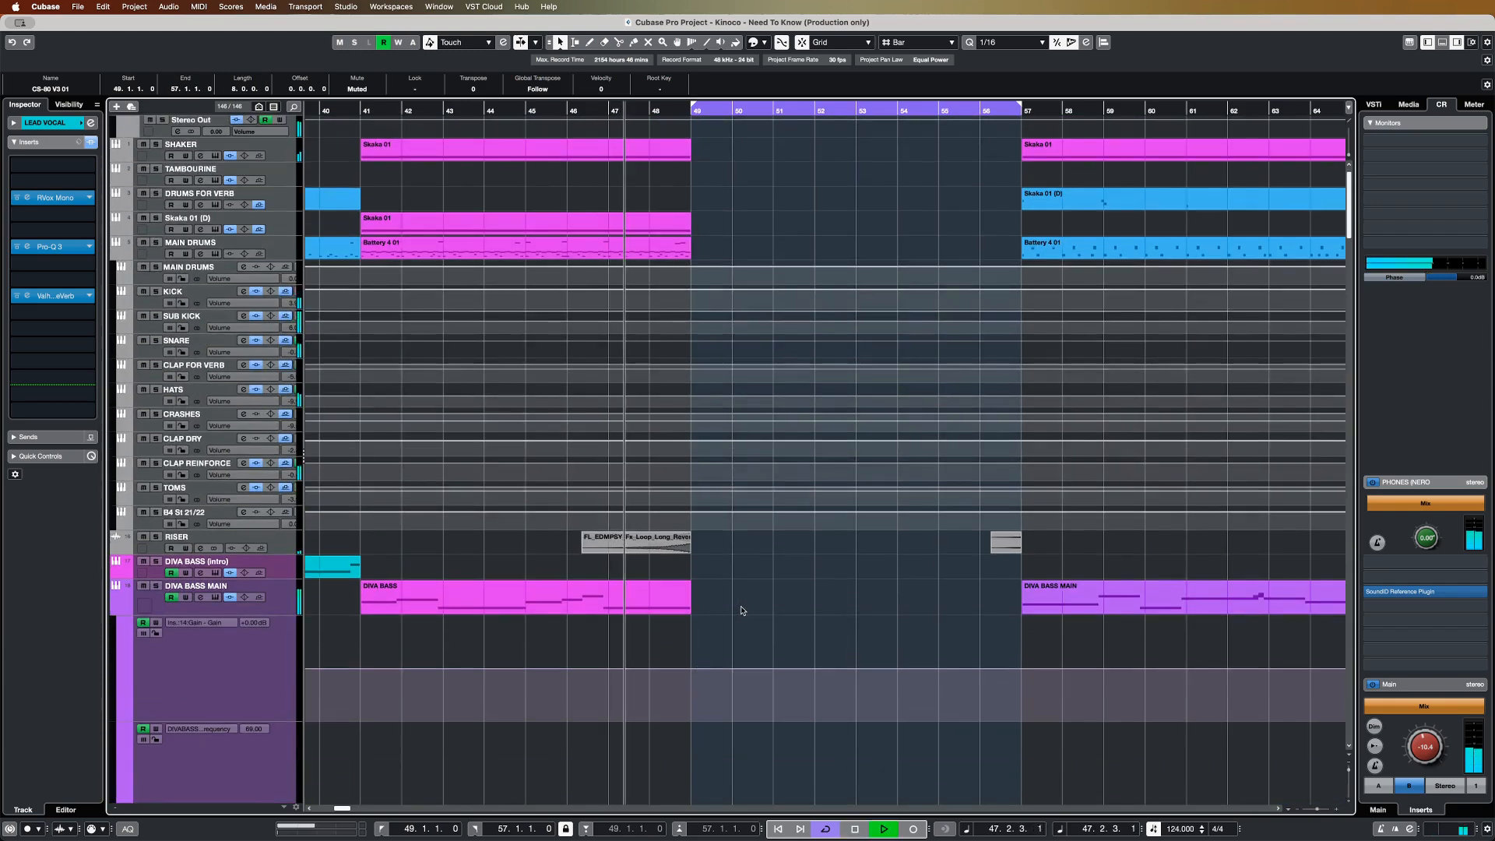
scroll(841, 613, down, 2)
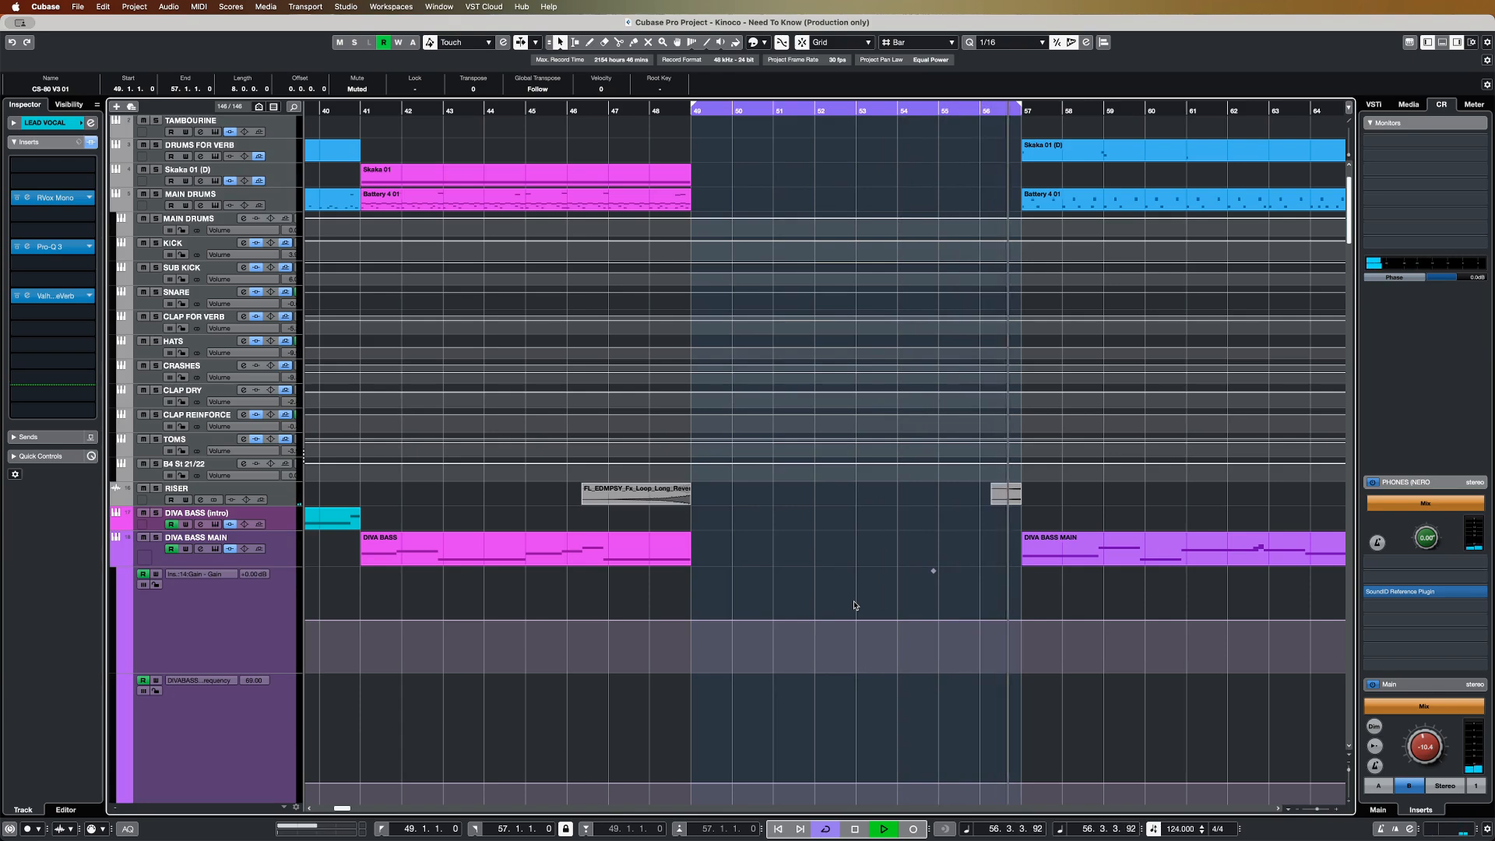
key(space)
- Review the tracks used in bars 49 to 56, audition DX7 PIANO soloed with its DX7 V instrument shown, and close the instrument
scroll(851, 611, up, 1)
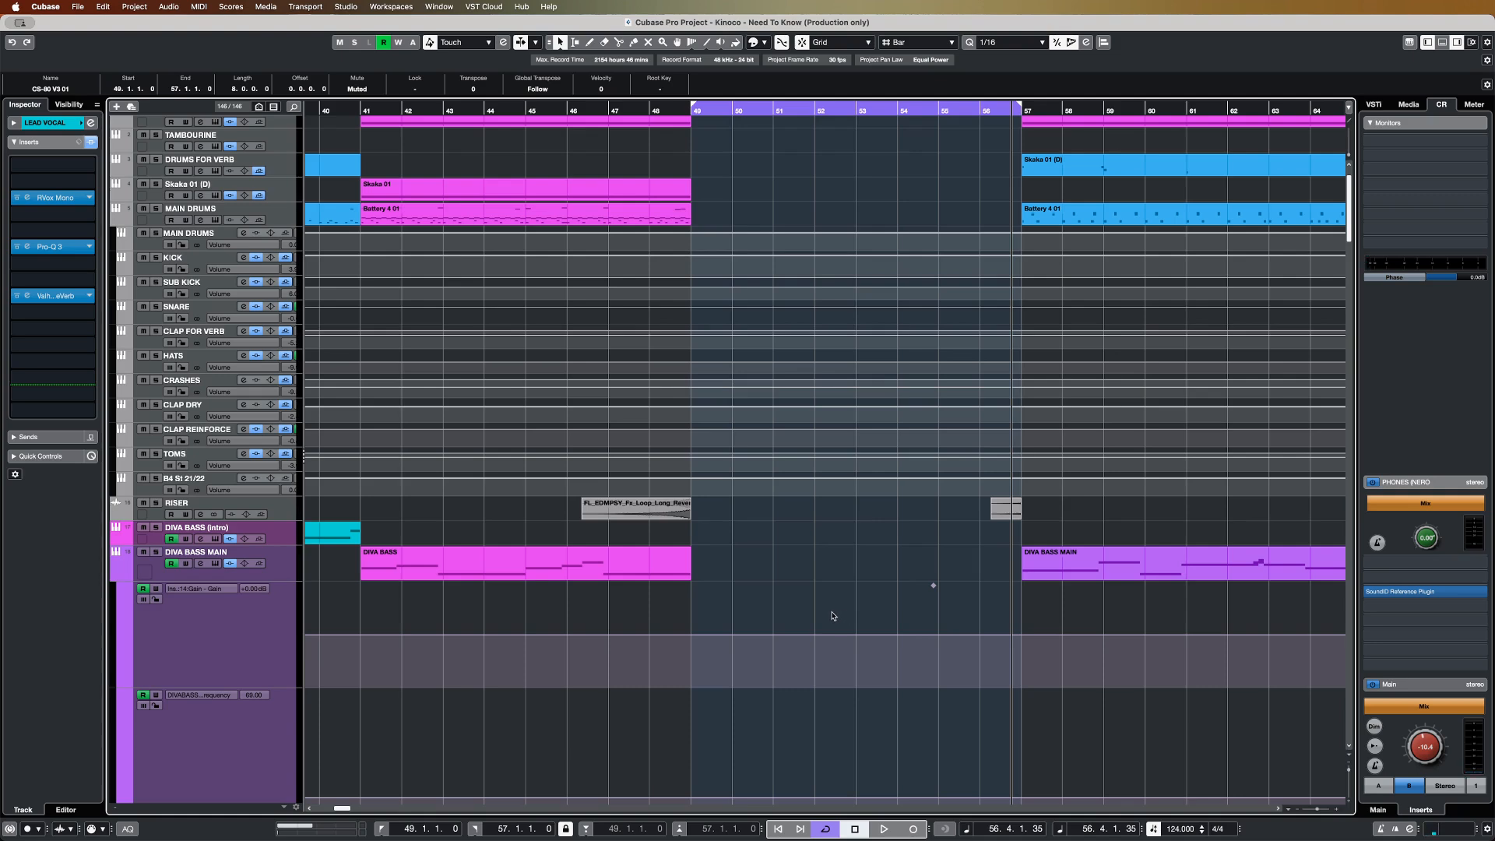
scroll(832, 616, up, 3)
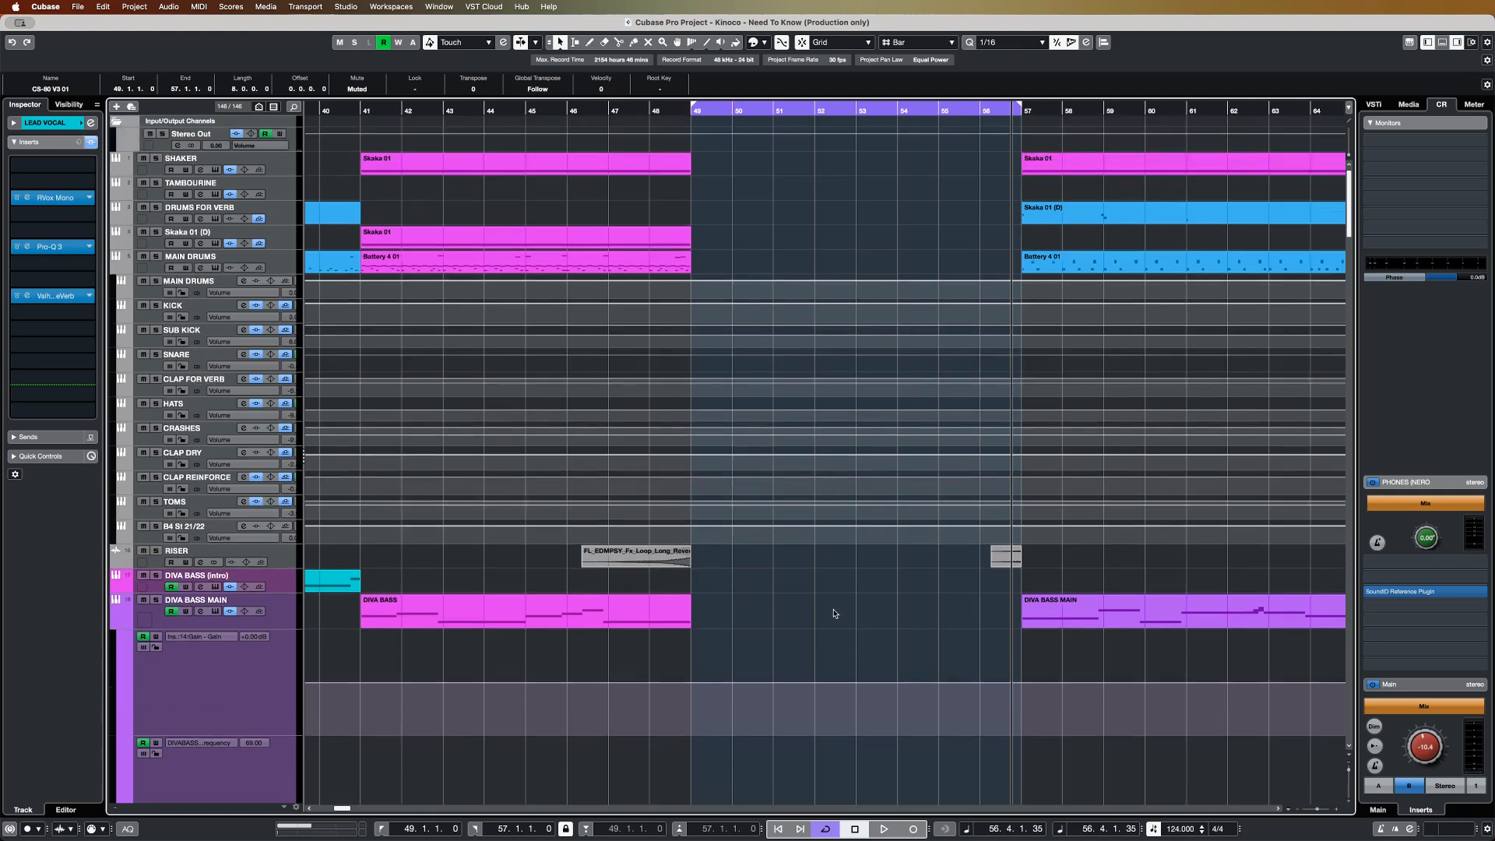
scroll(841, 606, down, 10)
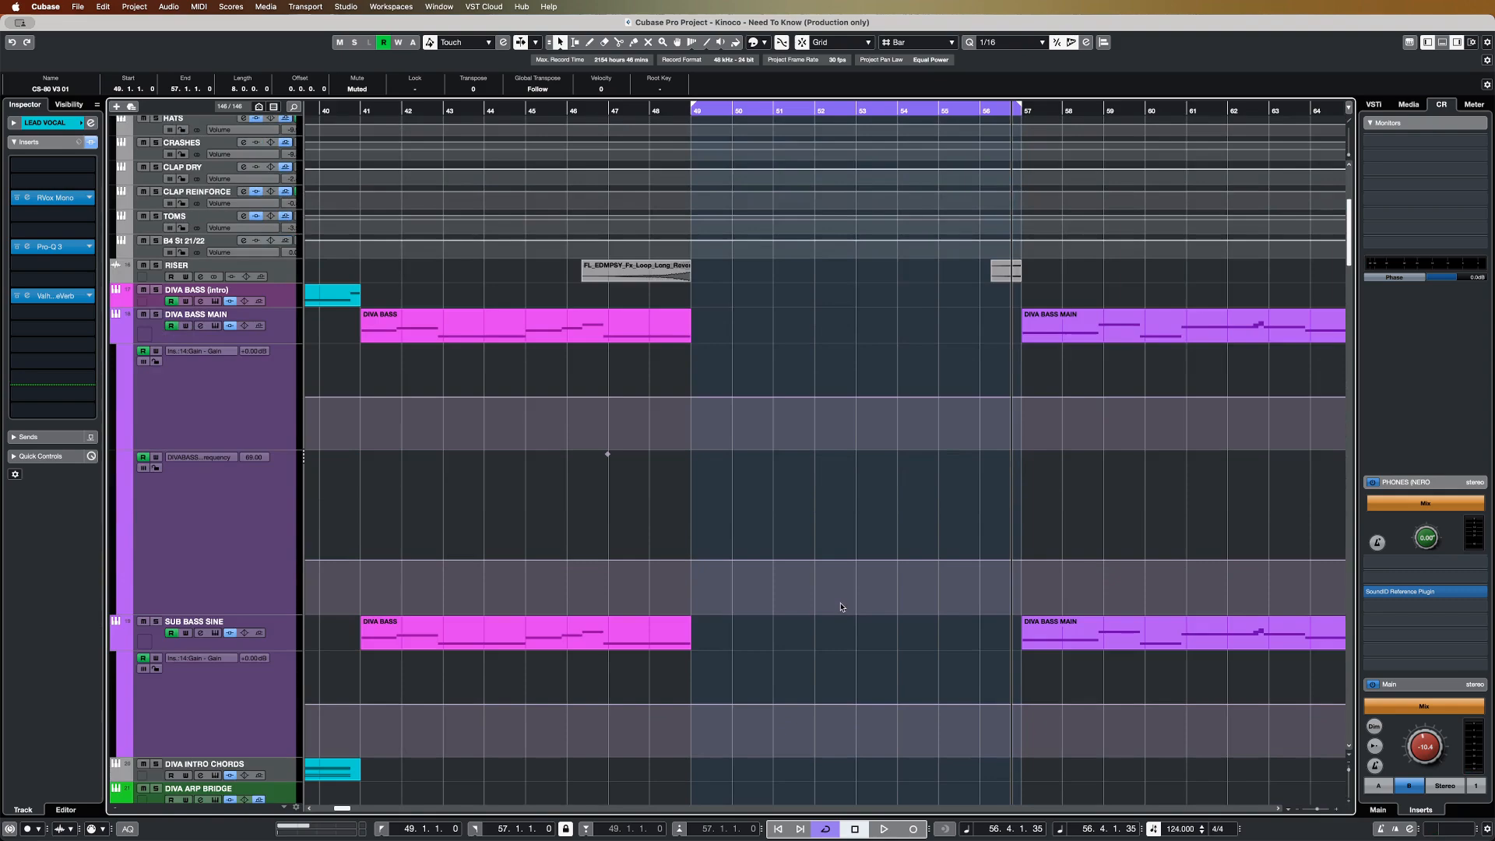
scroll(841, 606, up, 10)
scroll(806, 556, down, 15)
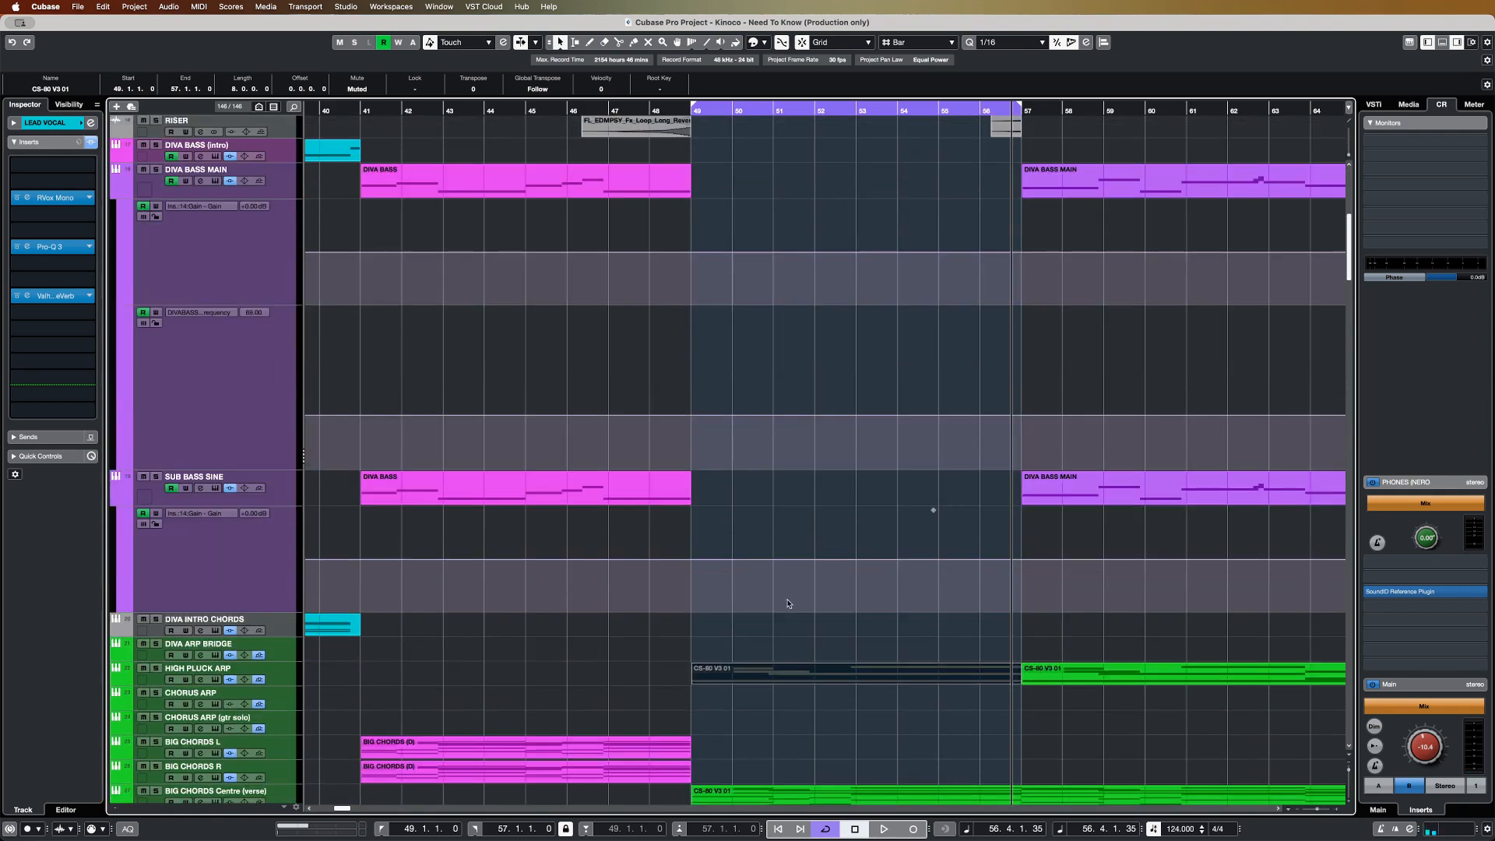
scroll(787, 600, down, 16)
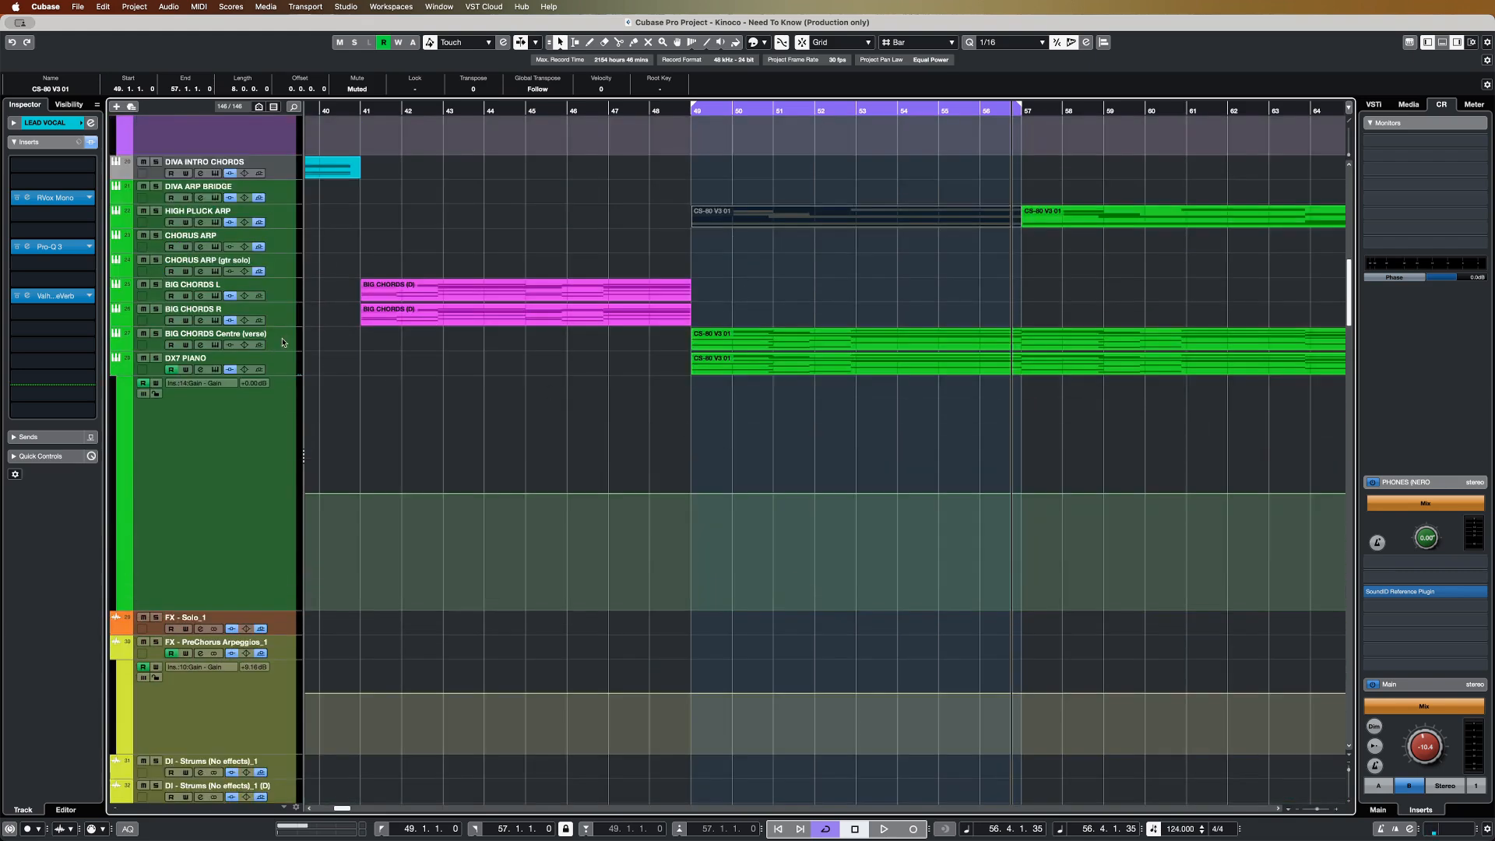
click(285, 363)
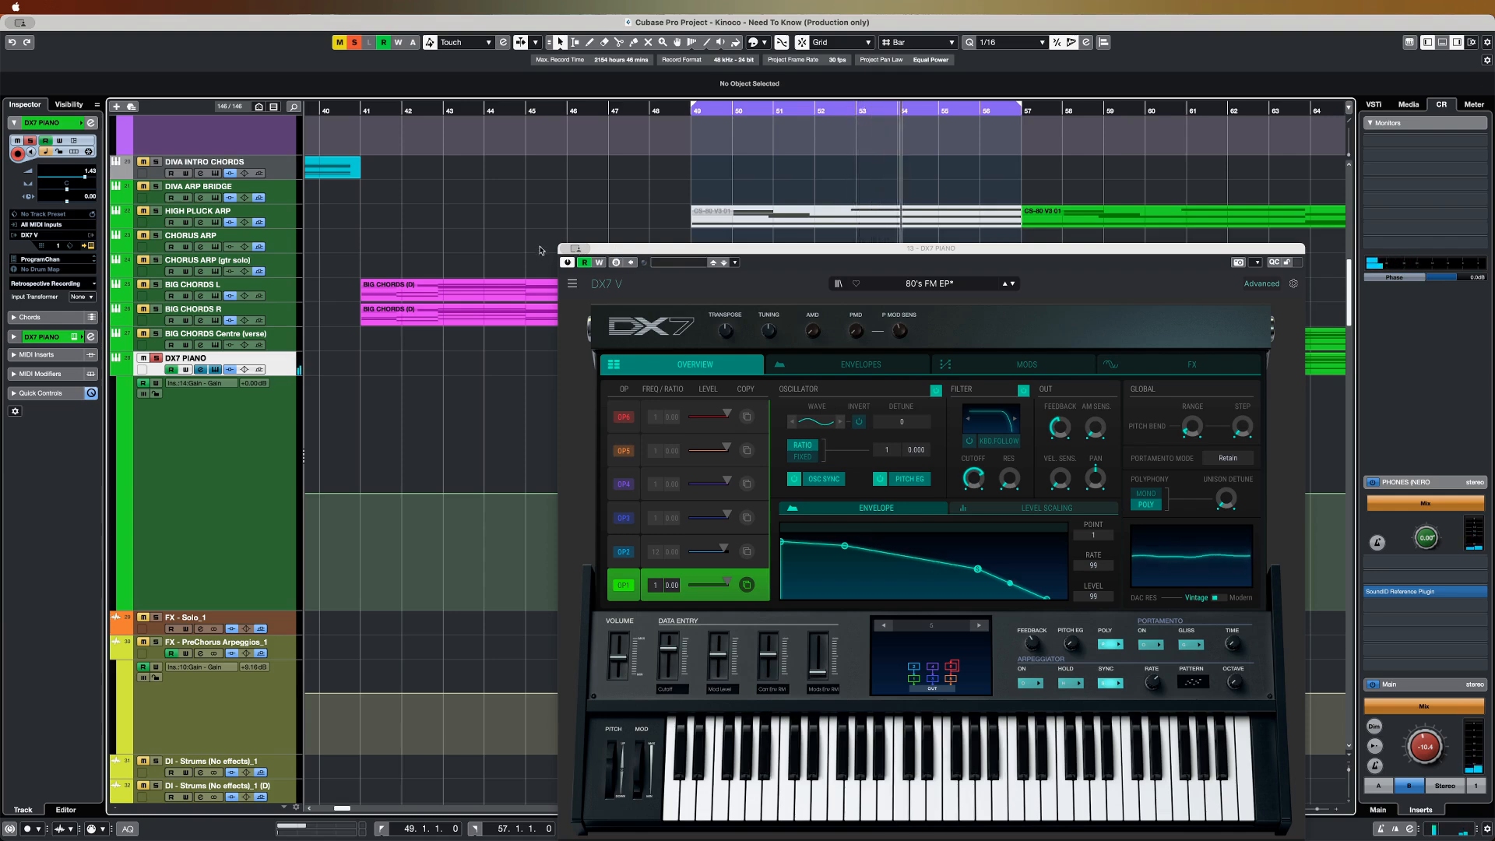
click(563, 250)
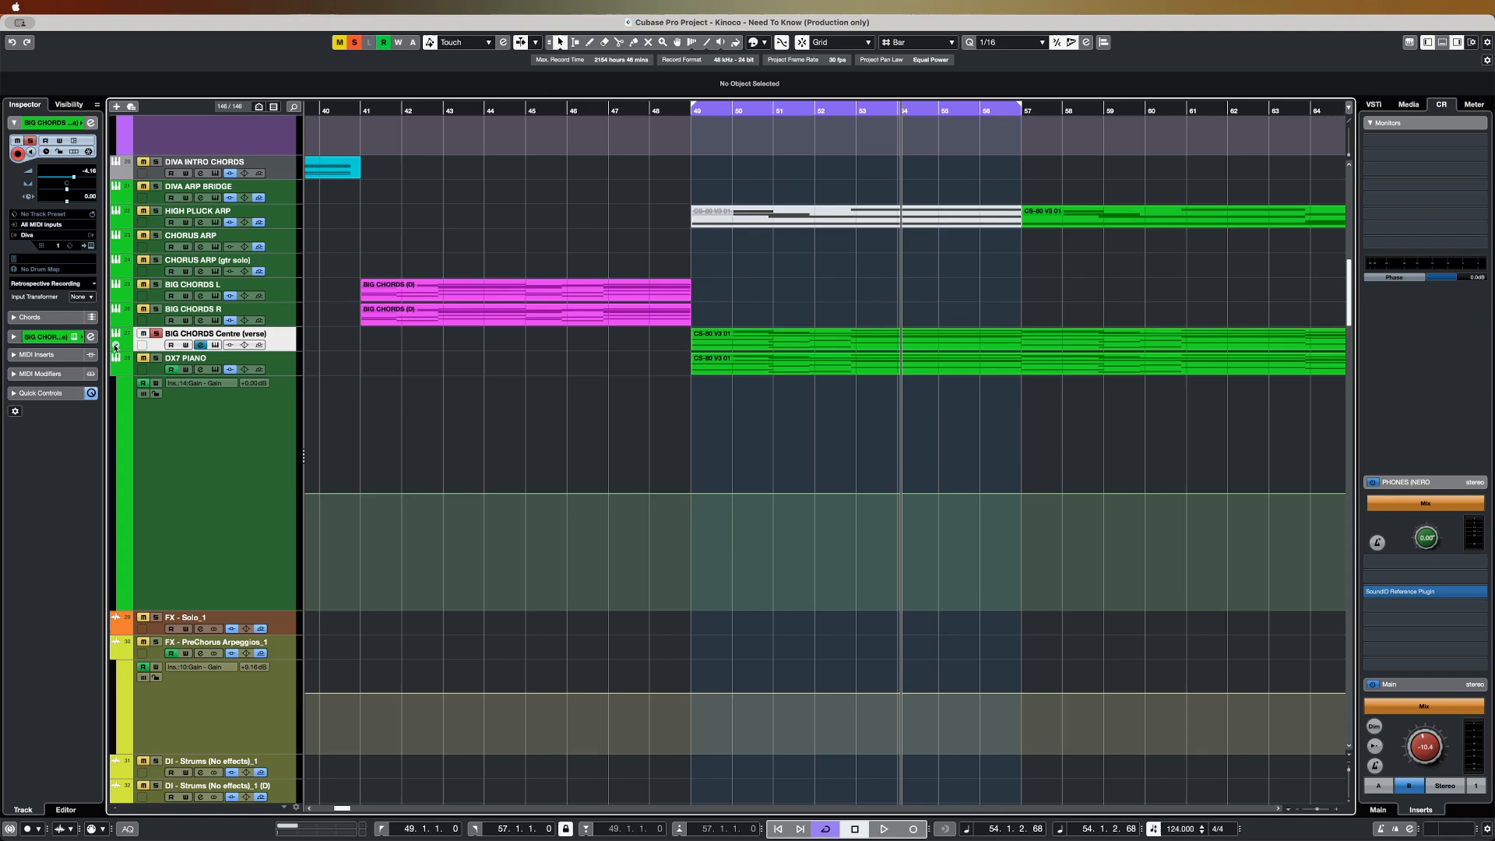
- Audition BIG CHORDS Centre (verse) soloed from bar 49, and return the playhead to bar 49 with DX7 PIANO soloed instead
click(689, 111)
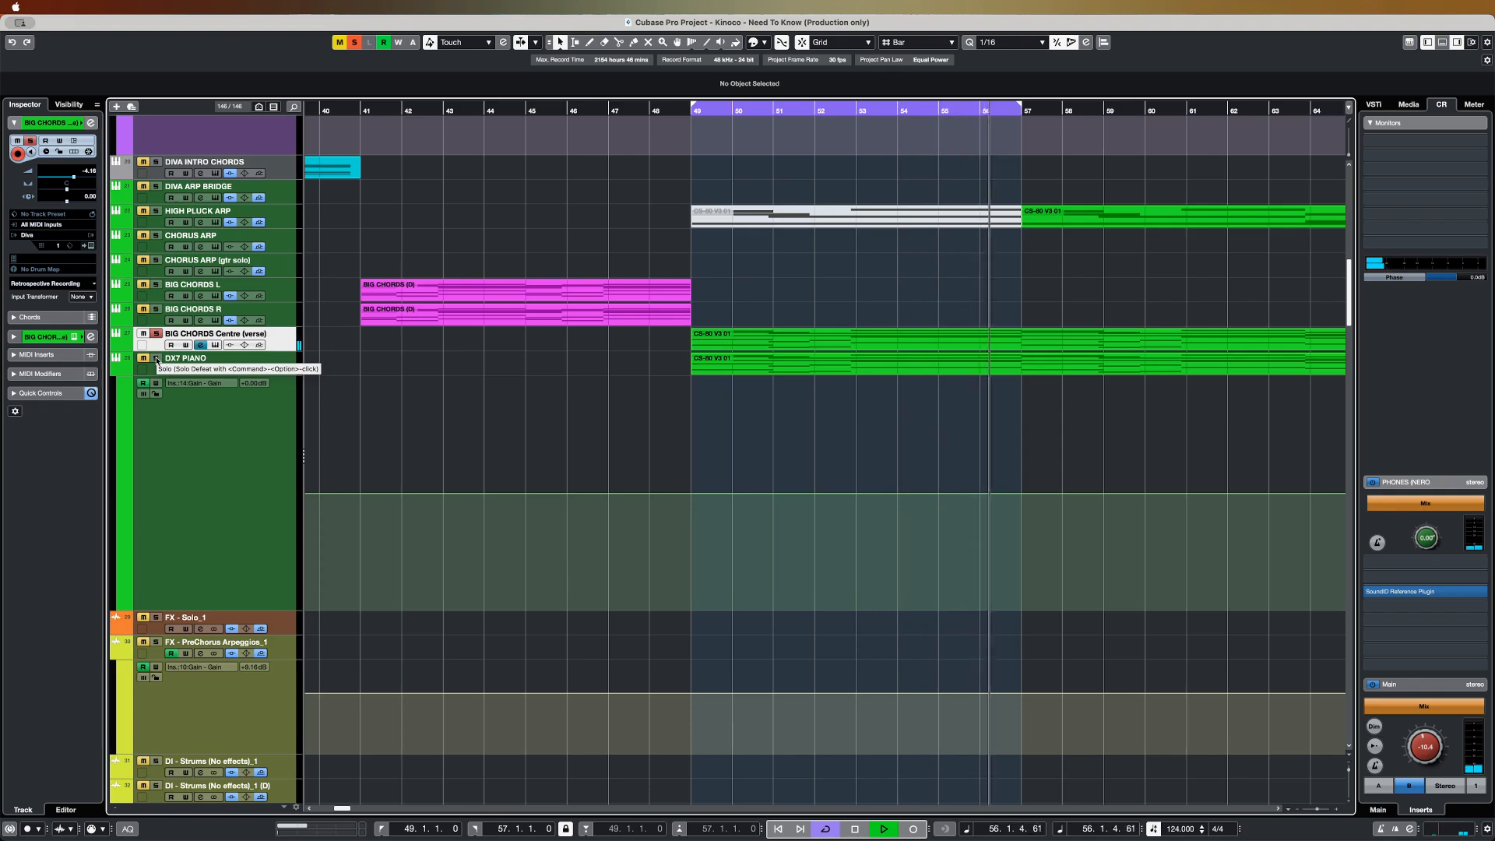
key(space)
click(686, 119)
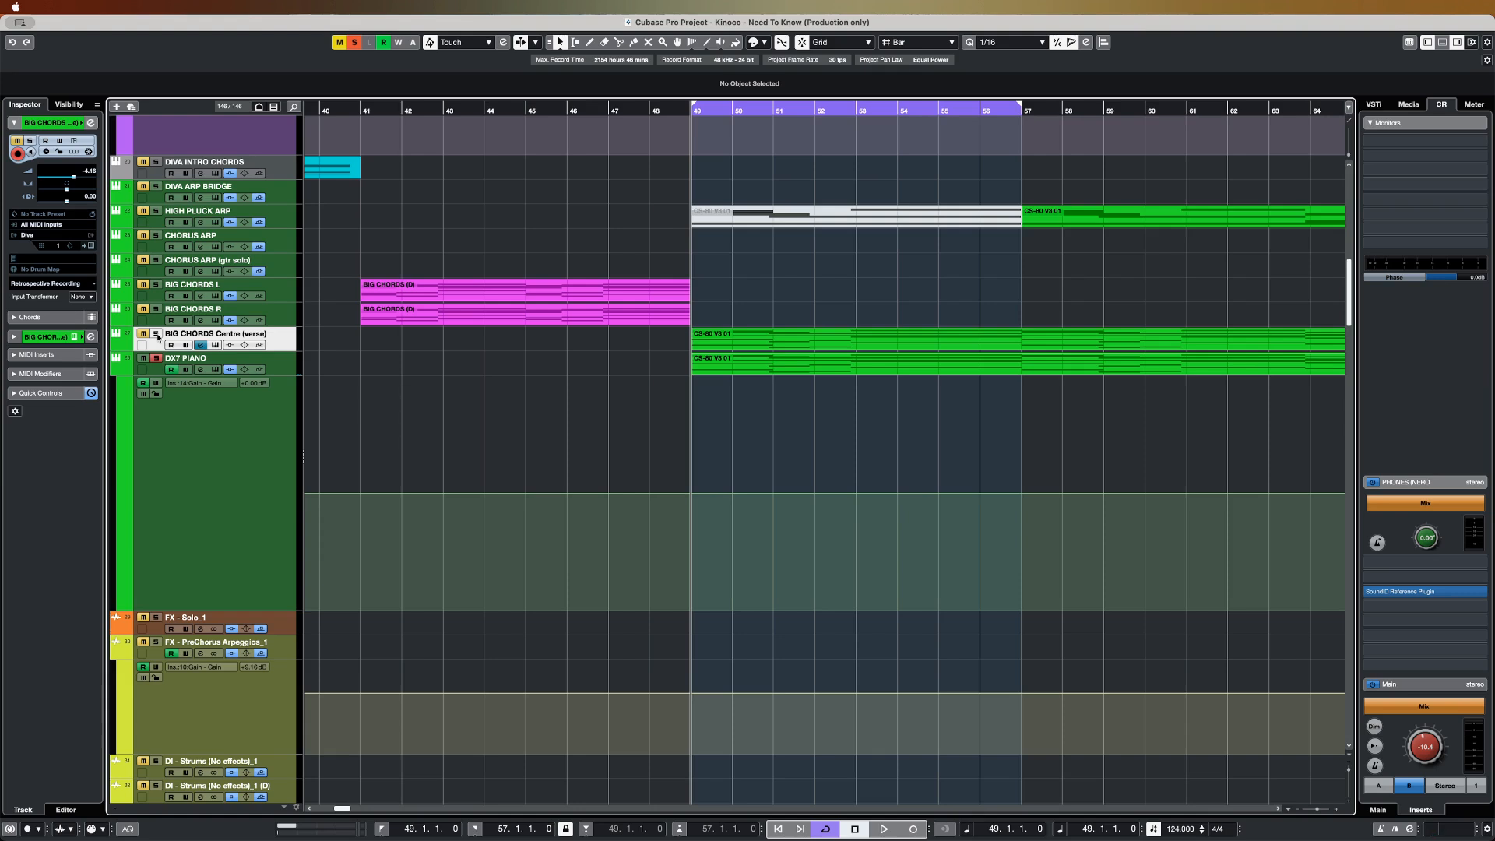
- Audition DX7 PIANO soloed from bar 49, add BIG CHORDS Centre (verse) to the solo, and clear all solos after stopping
key(space)
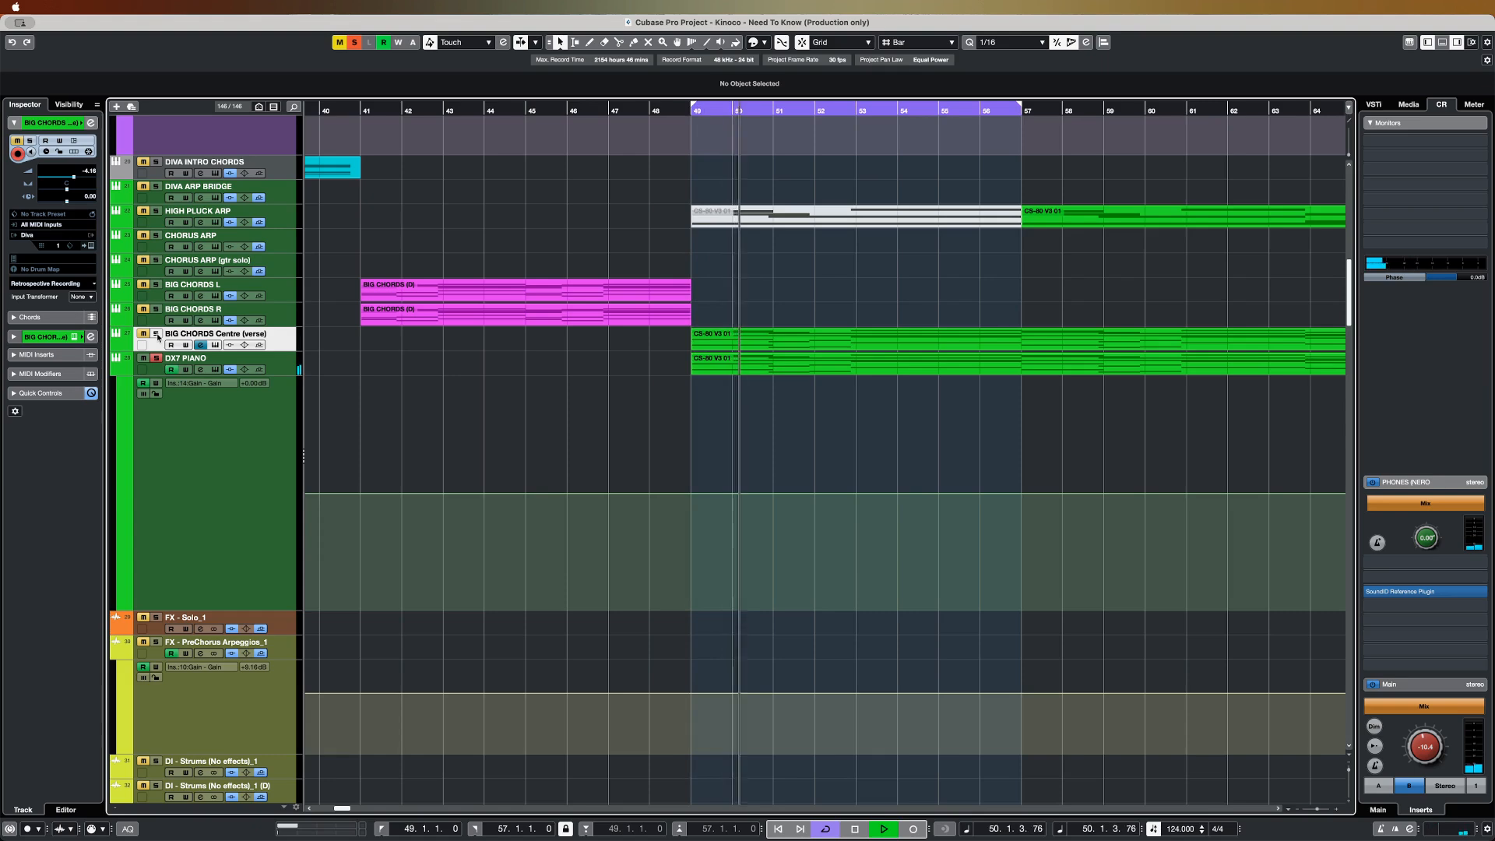
click(156, 335)
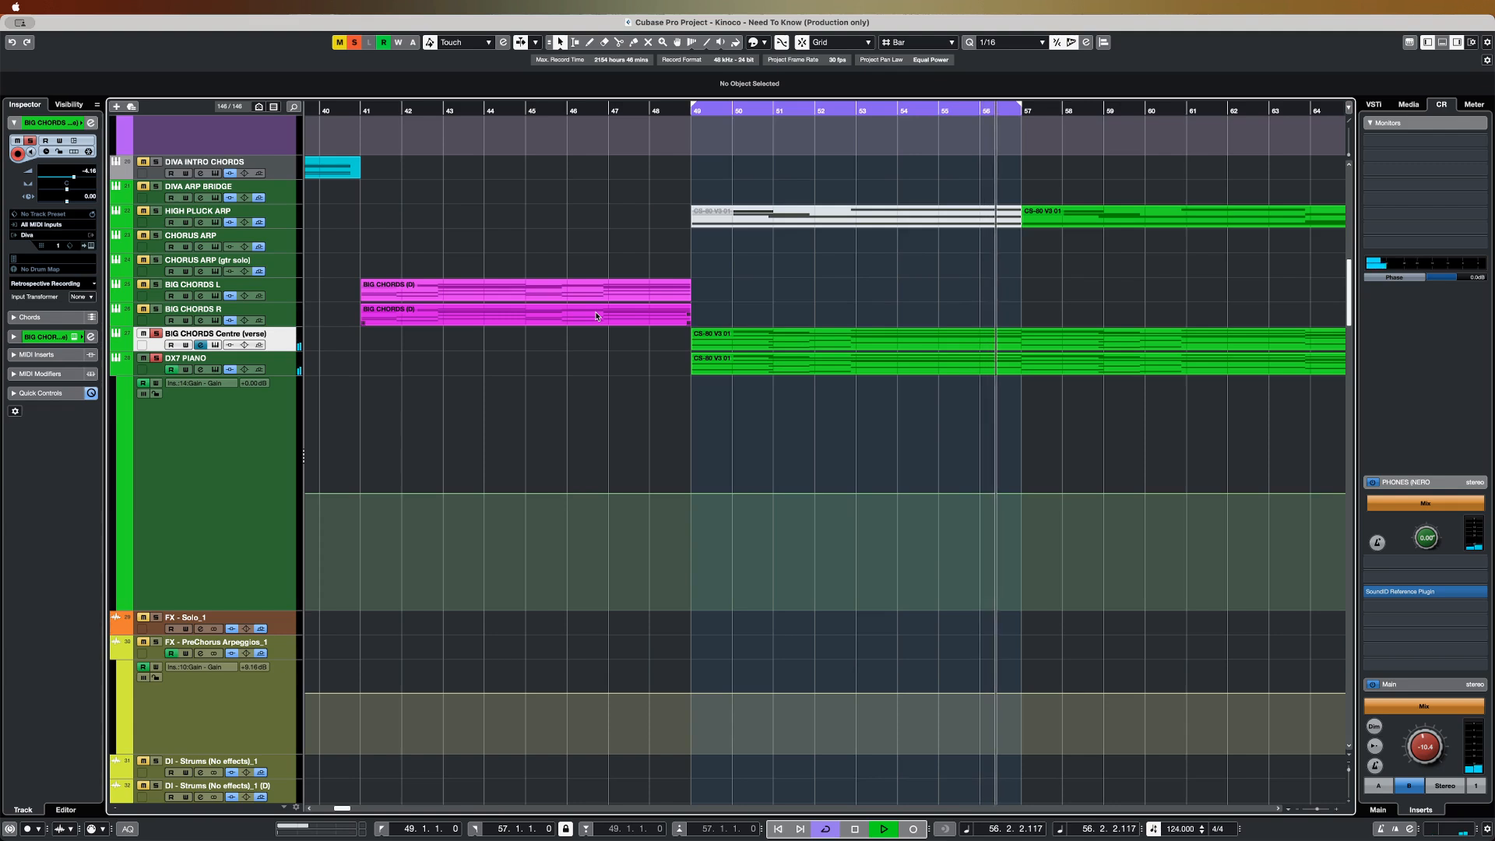
key(space)
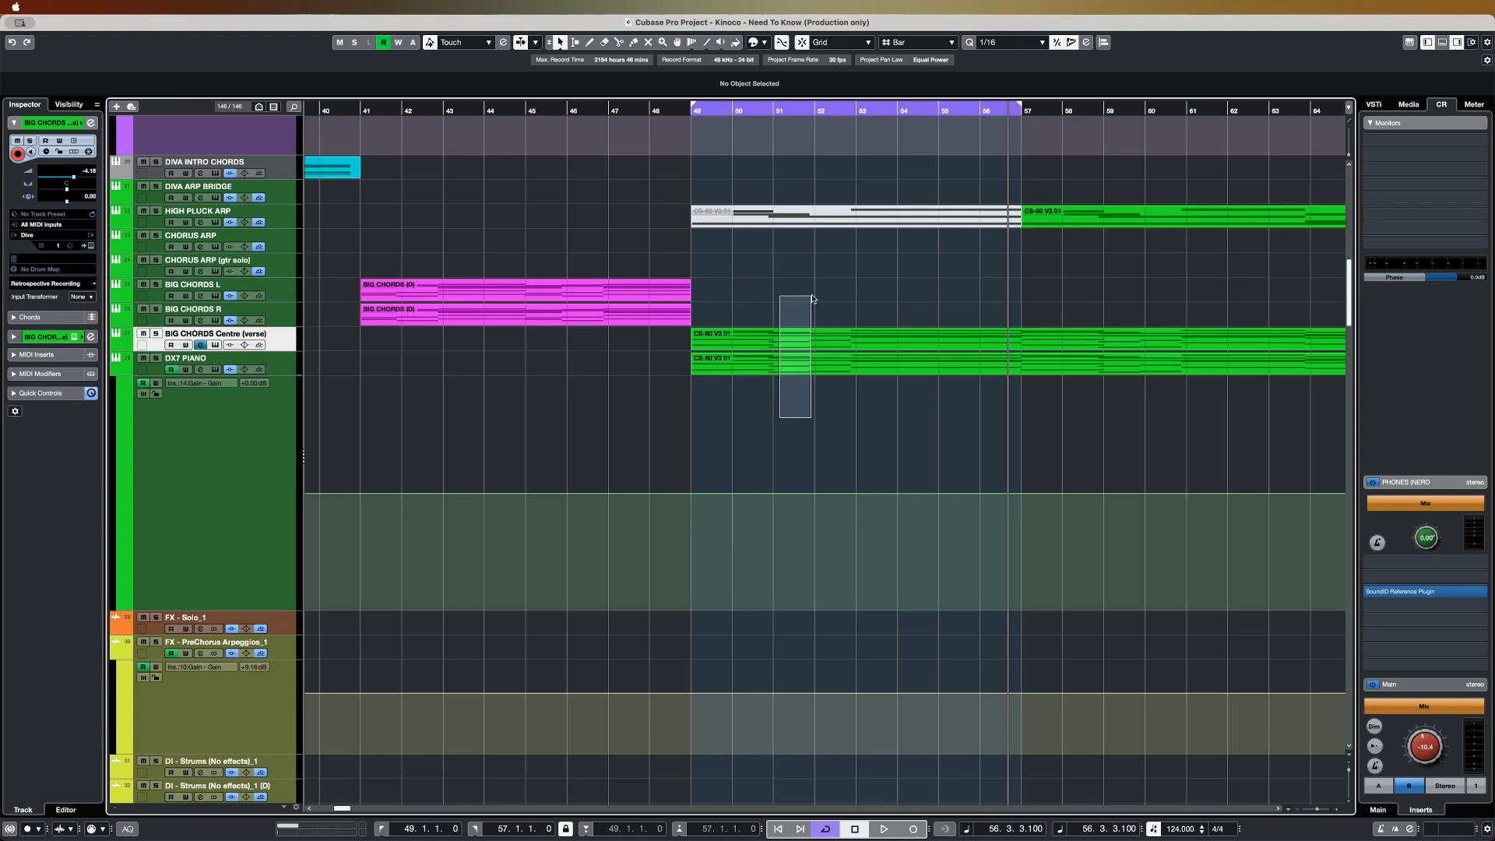
drag(812, 296, 813, 295)
click(823, 433)
- Review the lead vocal, doubles and harmony tracks in bars 49 to 56 and play them in the full mix from just before bar 49
scroll(796, 428, down, 10)
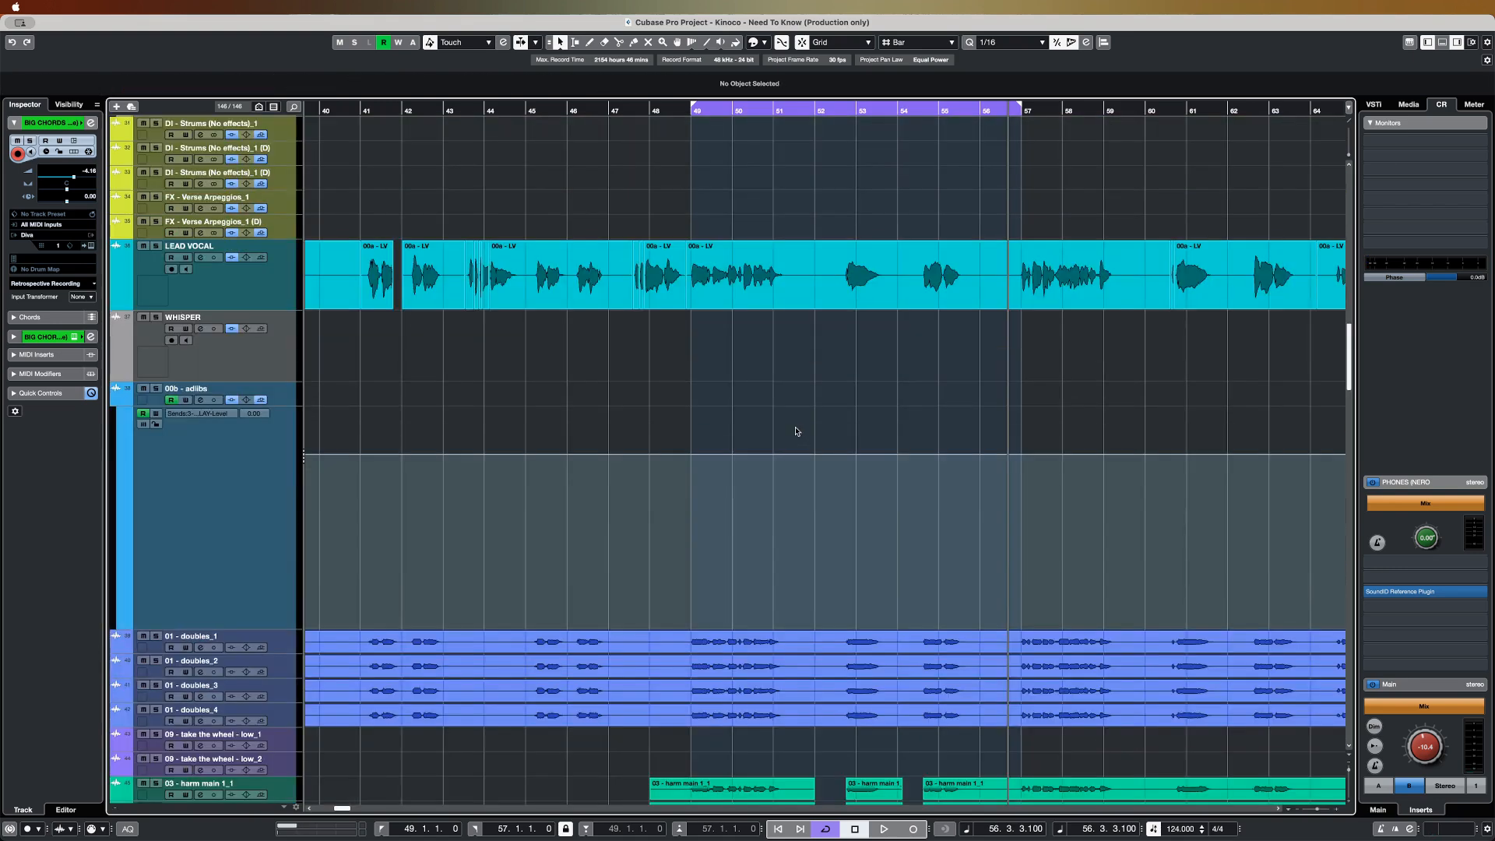
scroll(796, 431, down, 8)
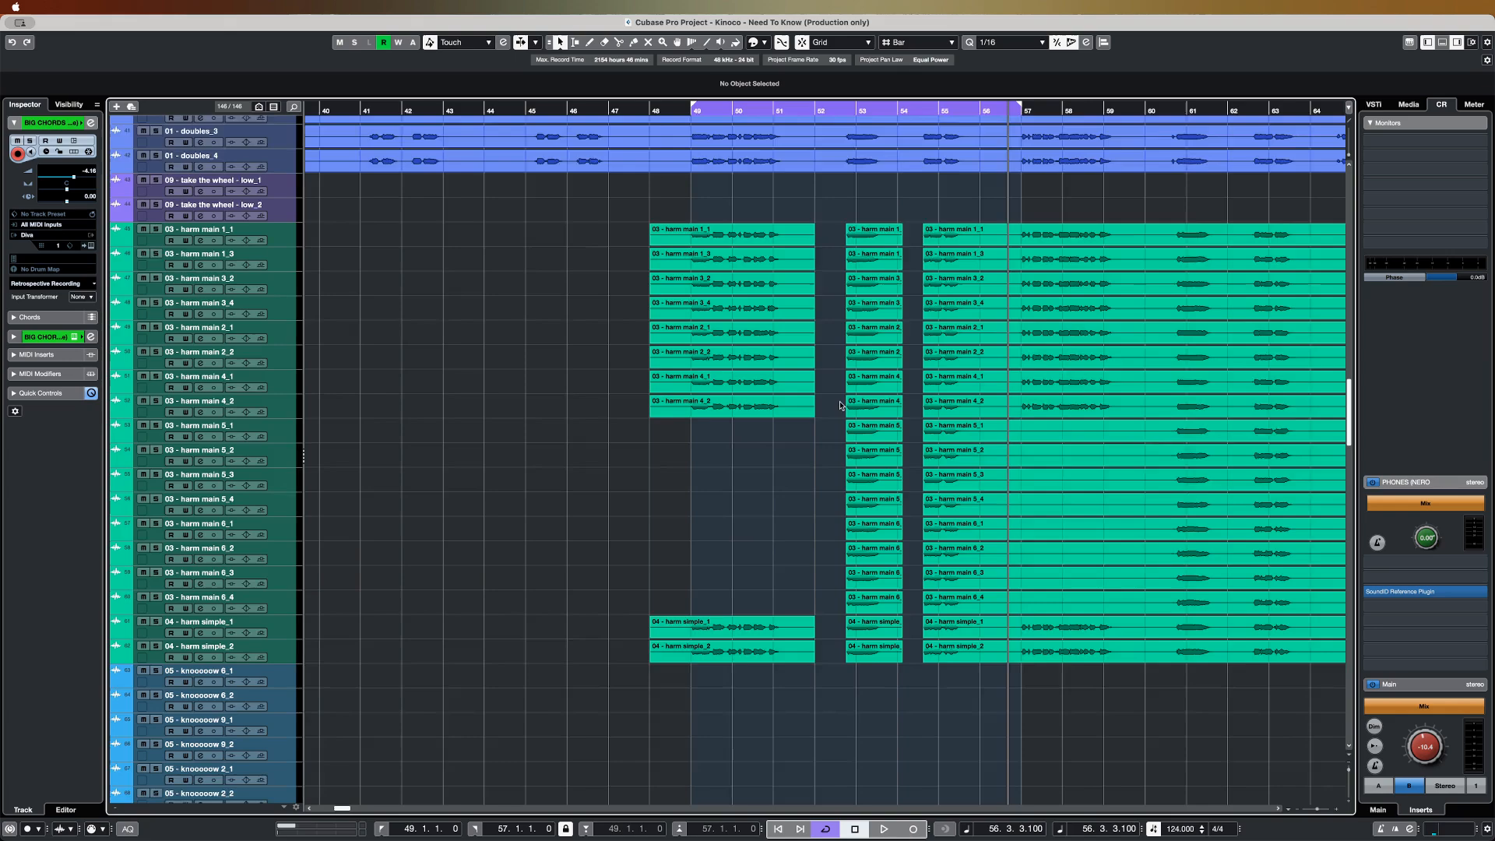
scroll(838, 405, up, 3)
scroll(833, 395, up, 7)
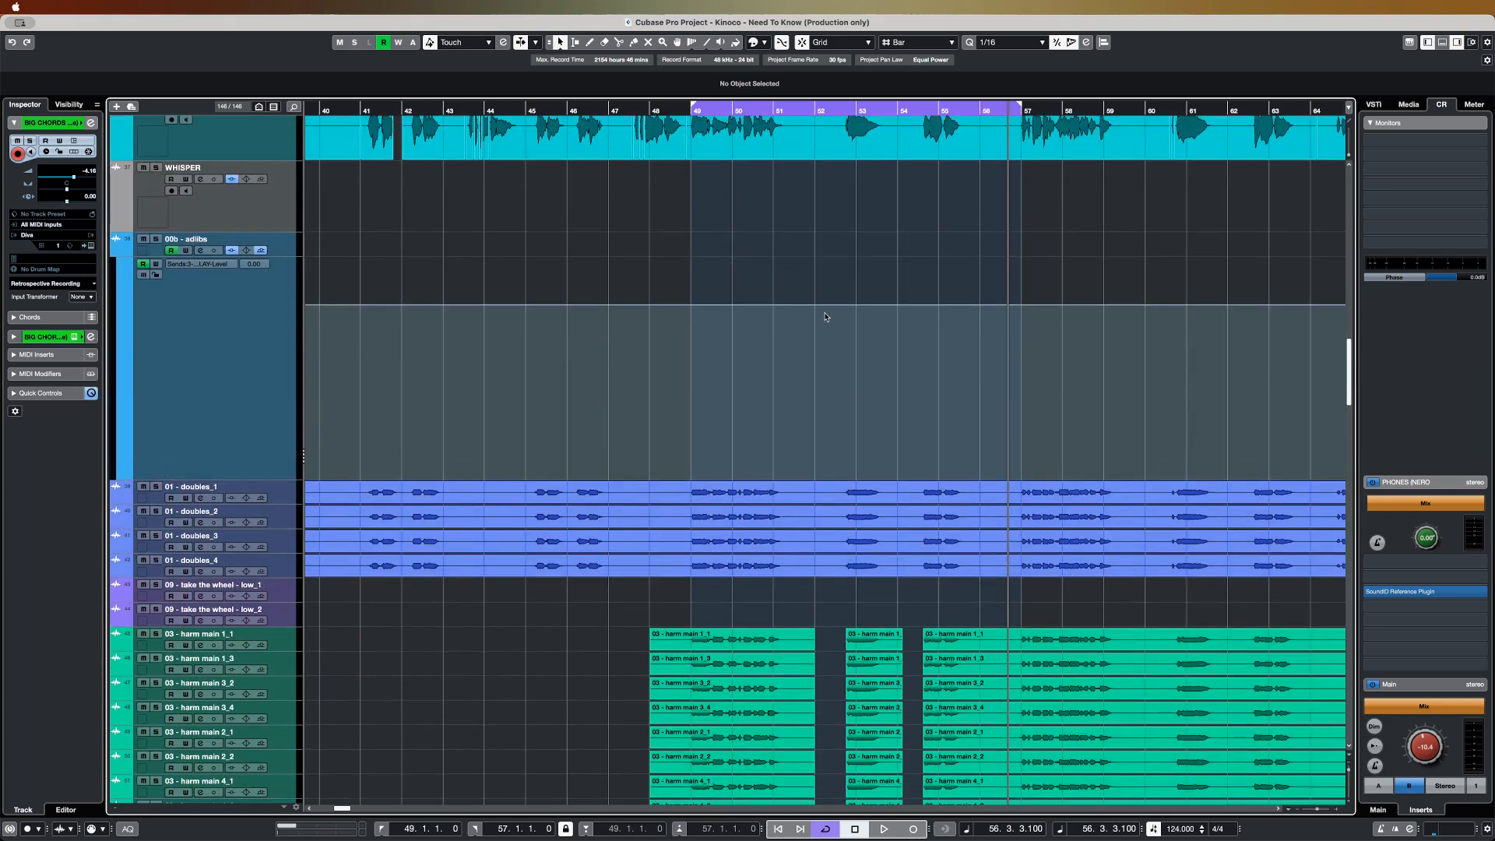
scroll(721, 499, down, 3)
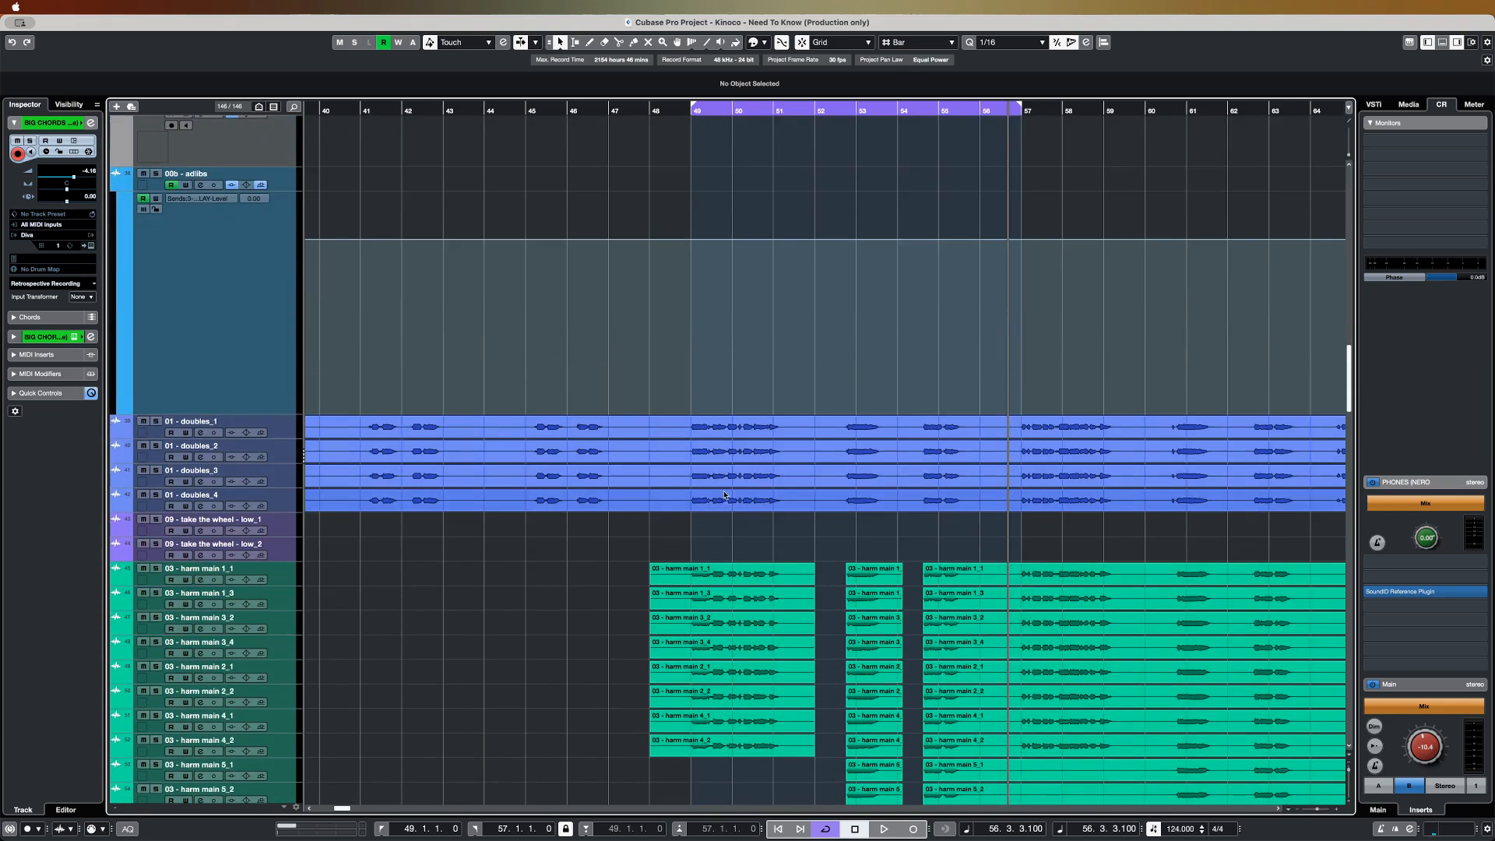
scroll(847, 535, down, 5)
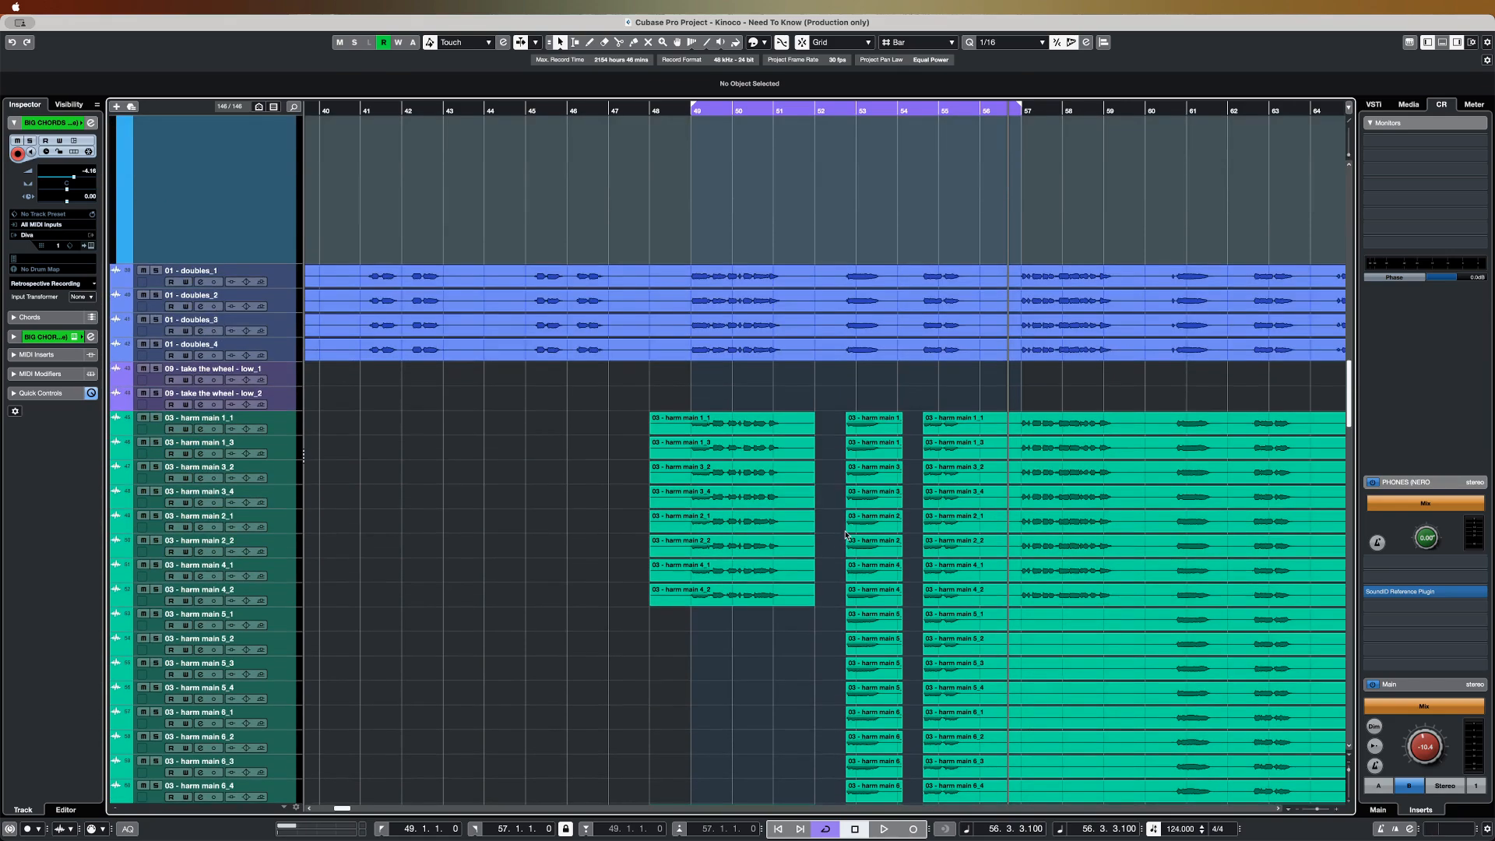
click(668, 118)
scroll(400, 567, down, 1)
key(space)
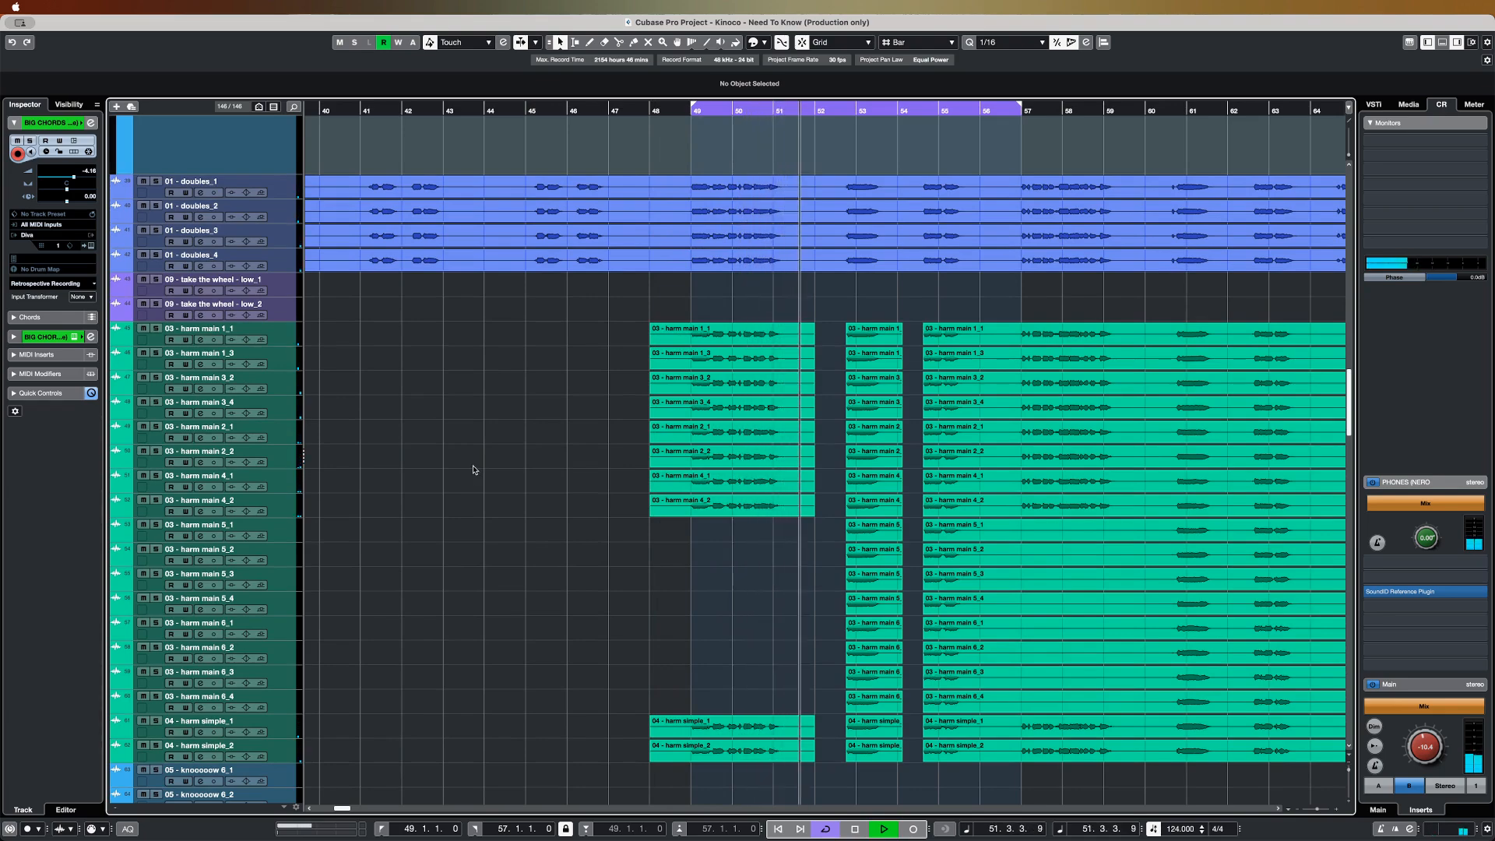
- Examine the BV uuuuh clips around bars 51 to 53 and bring the harm main tracks back into view
scroll(479, 468, down, 15)
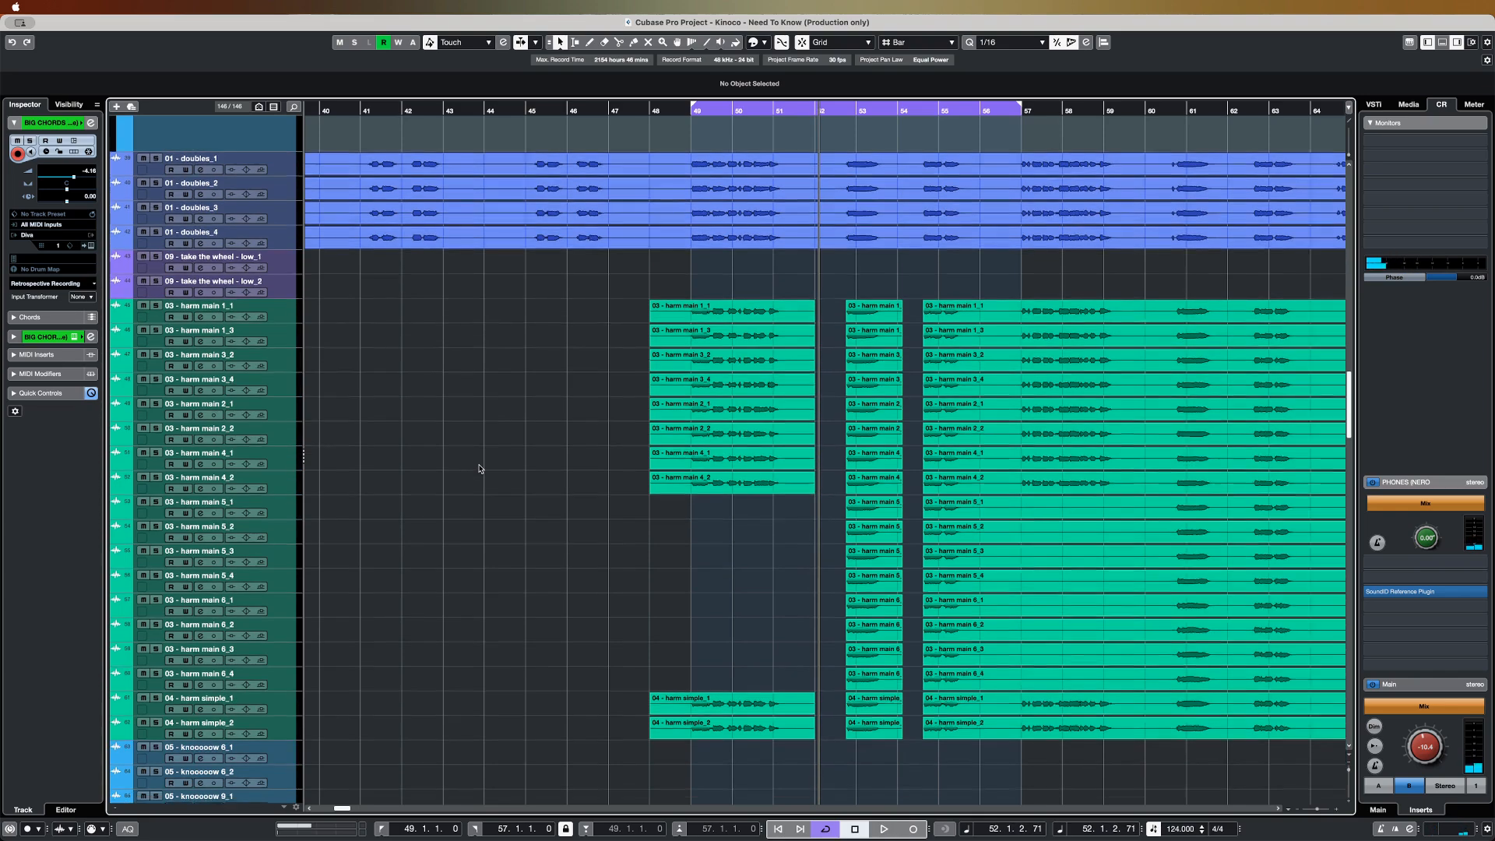
scroll(479, 468, down, 7)
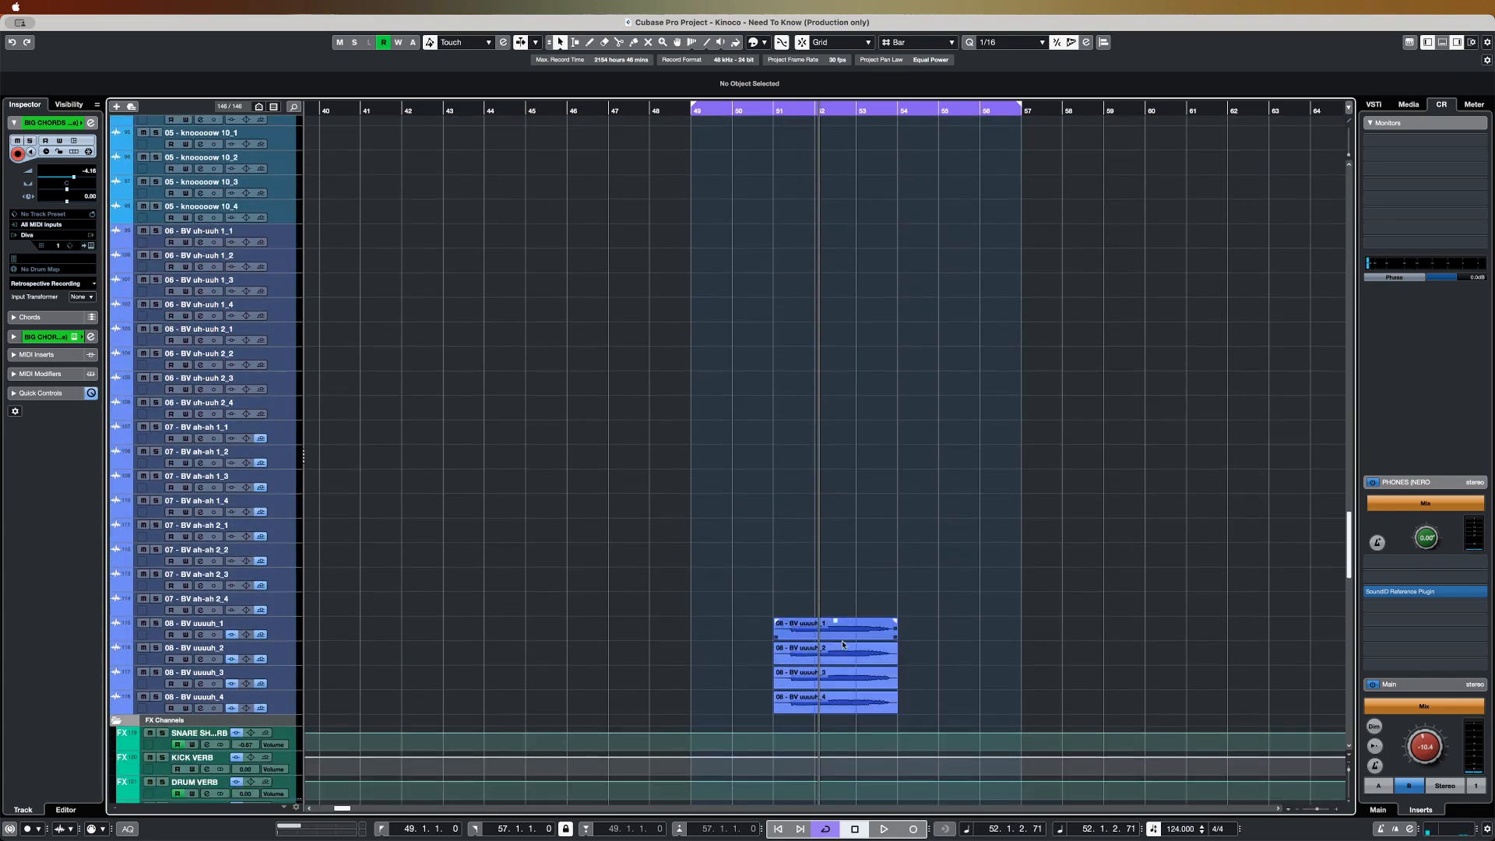
scroll(916, 669, up, 20)
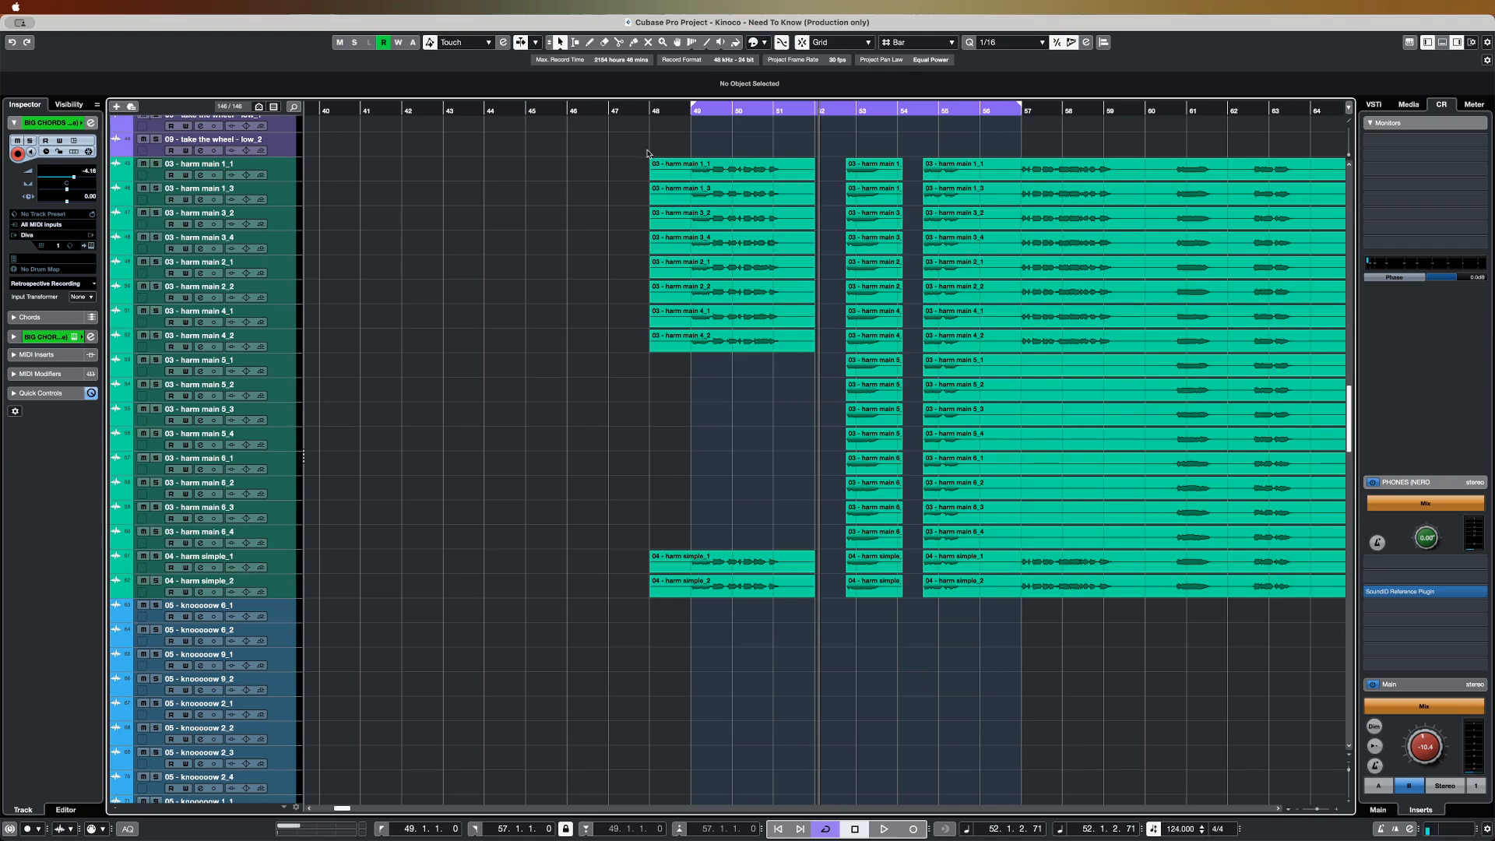
- Audition harm main 1_1, 1_3, 3_2 and 3_4 soloed together from bar 49
click(690, 110)
key(s)
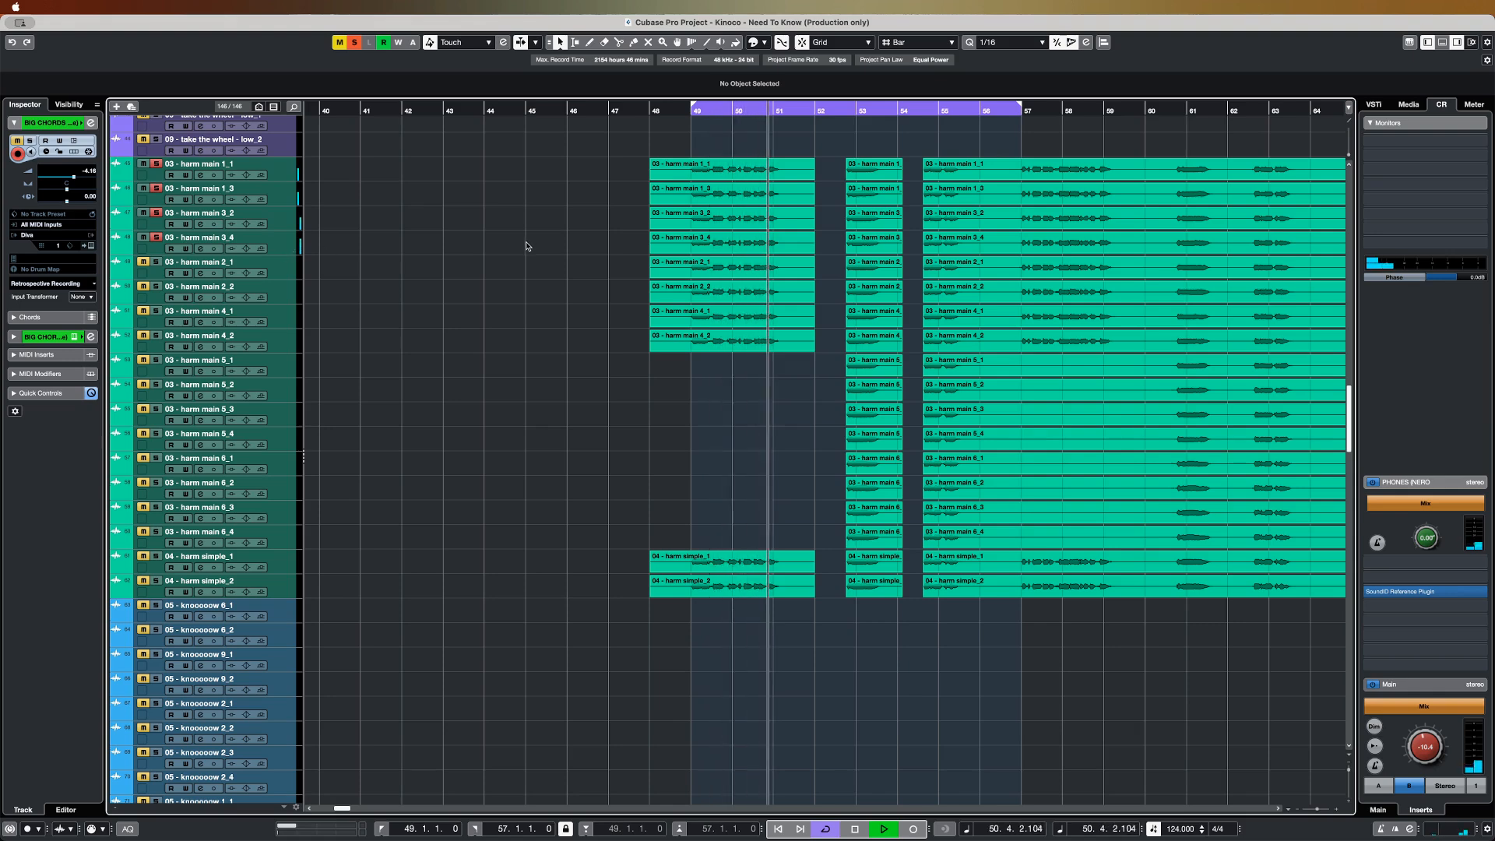
key(space)
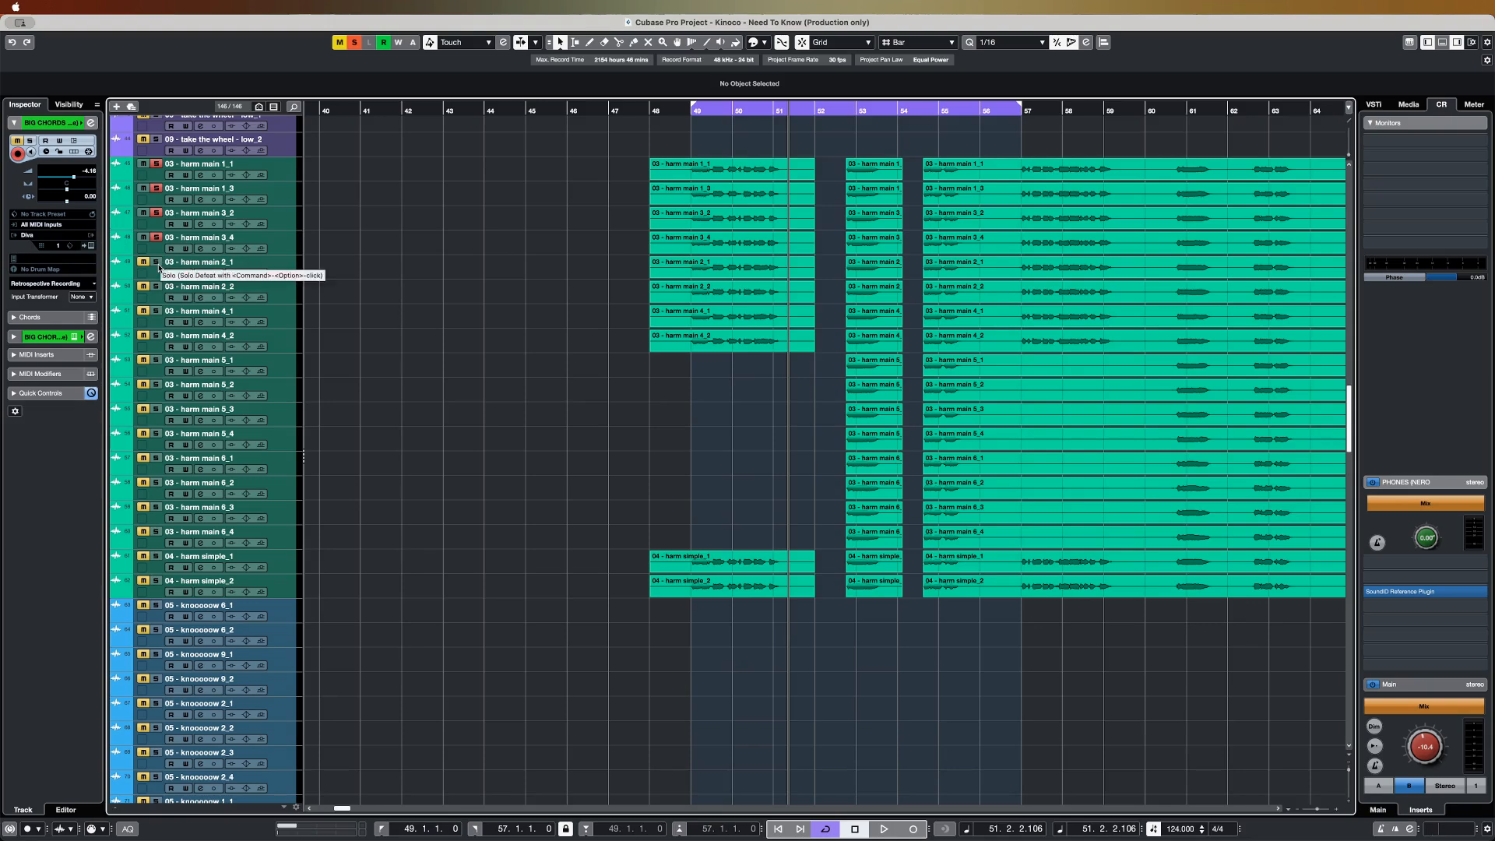
- Add harm main 2_1 and 2_2 to the soloed harmonies and audition the group from bar 49
click(695, 130)
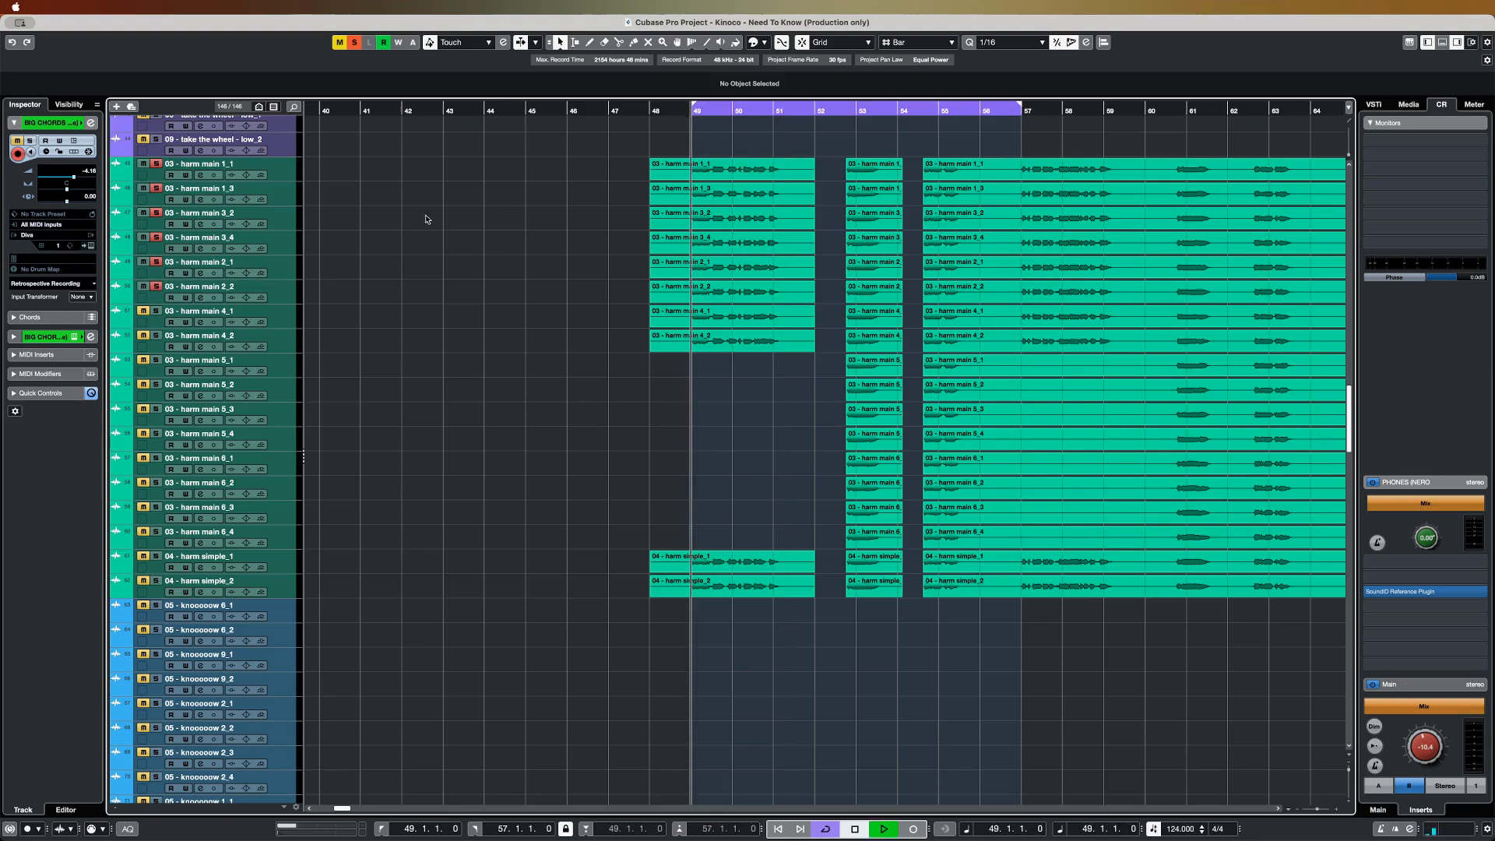
key(space)
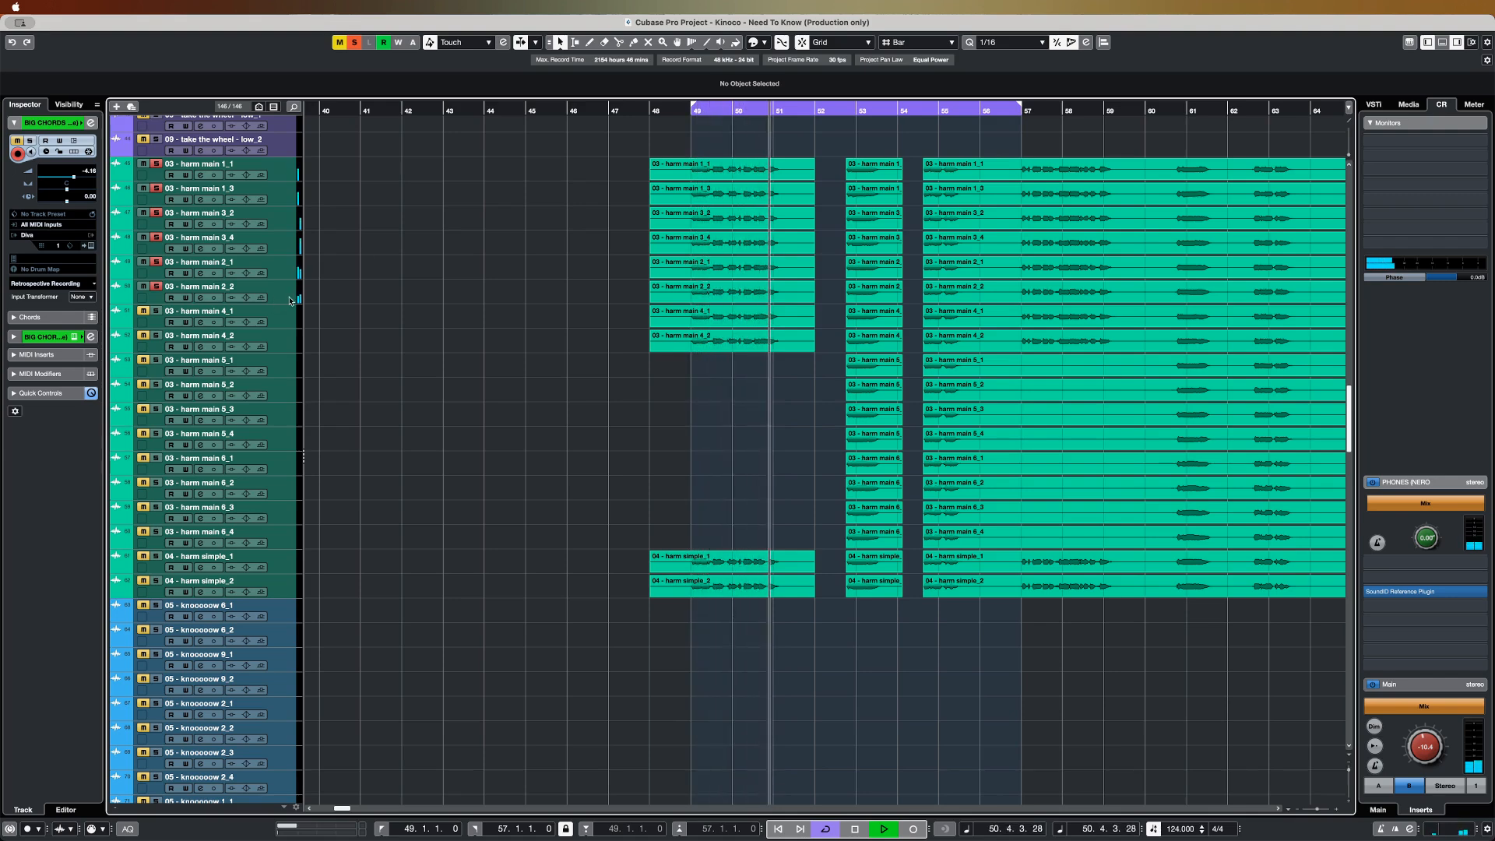
key(space)
- Check the pan settings of the harm main 2_1 and harm main 2_2 tracks
click(139, 266)
click(48, 141)
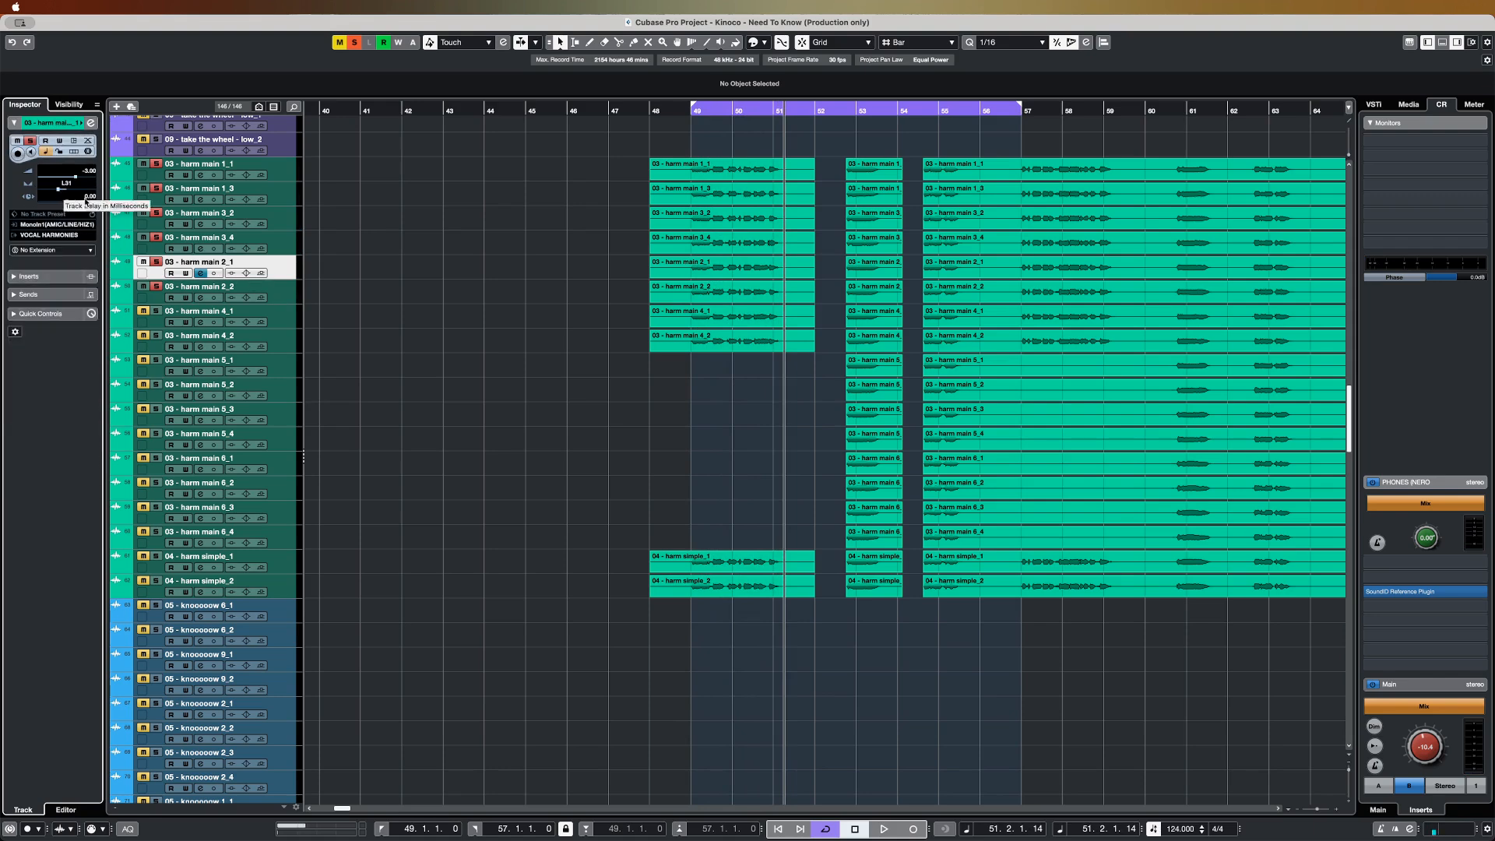
click(278, 287)
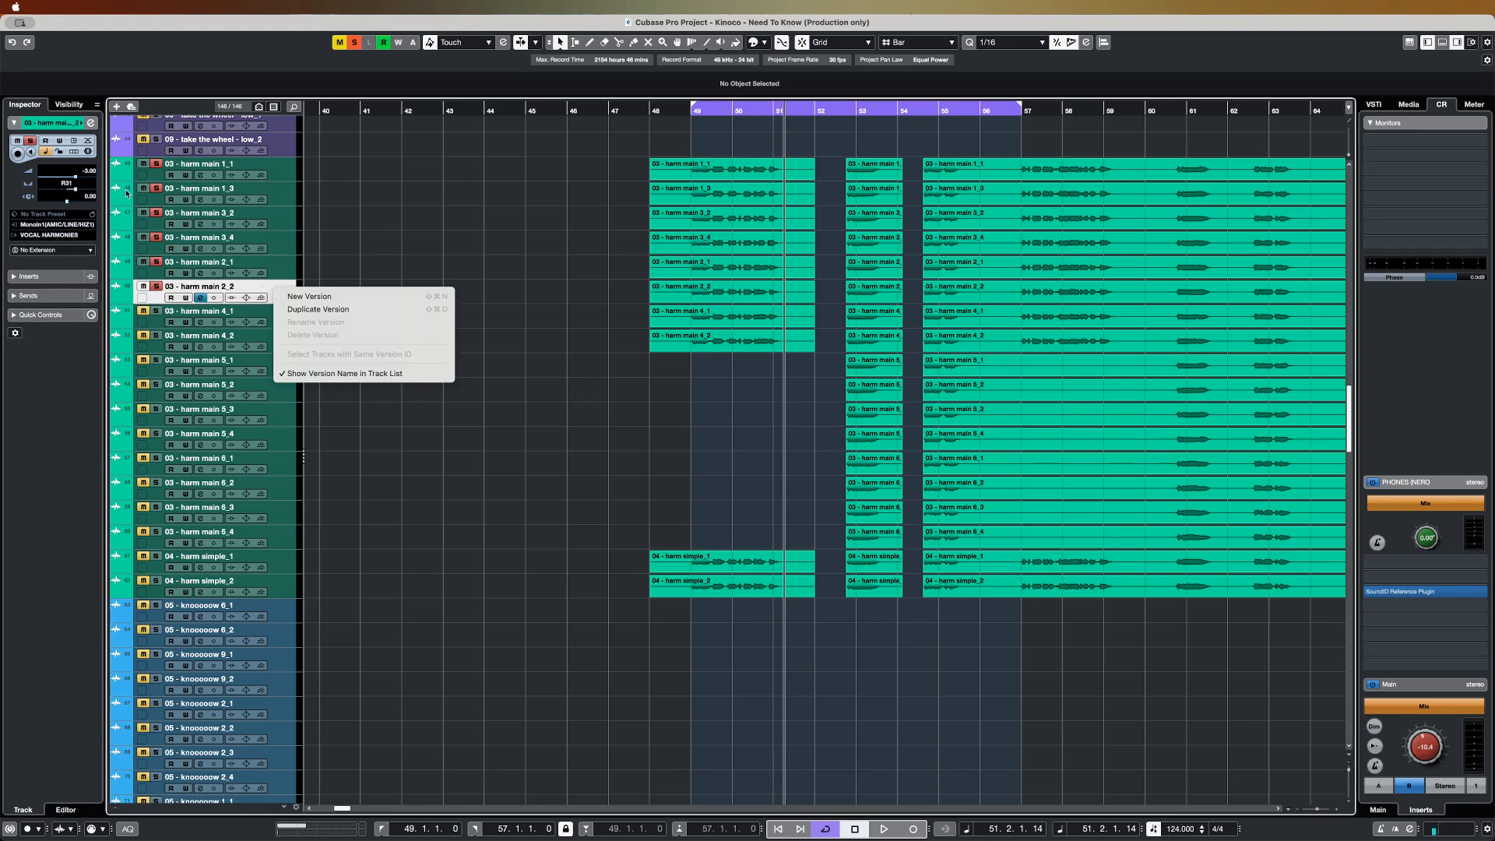
click(457, 241)
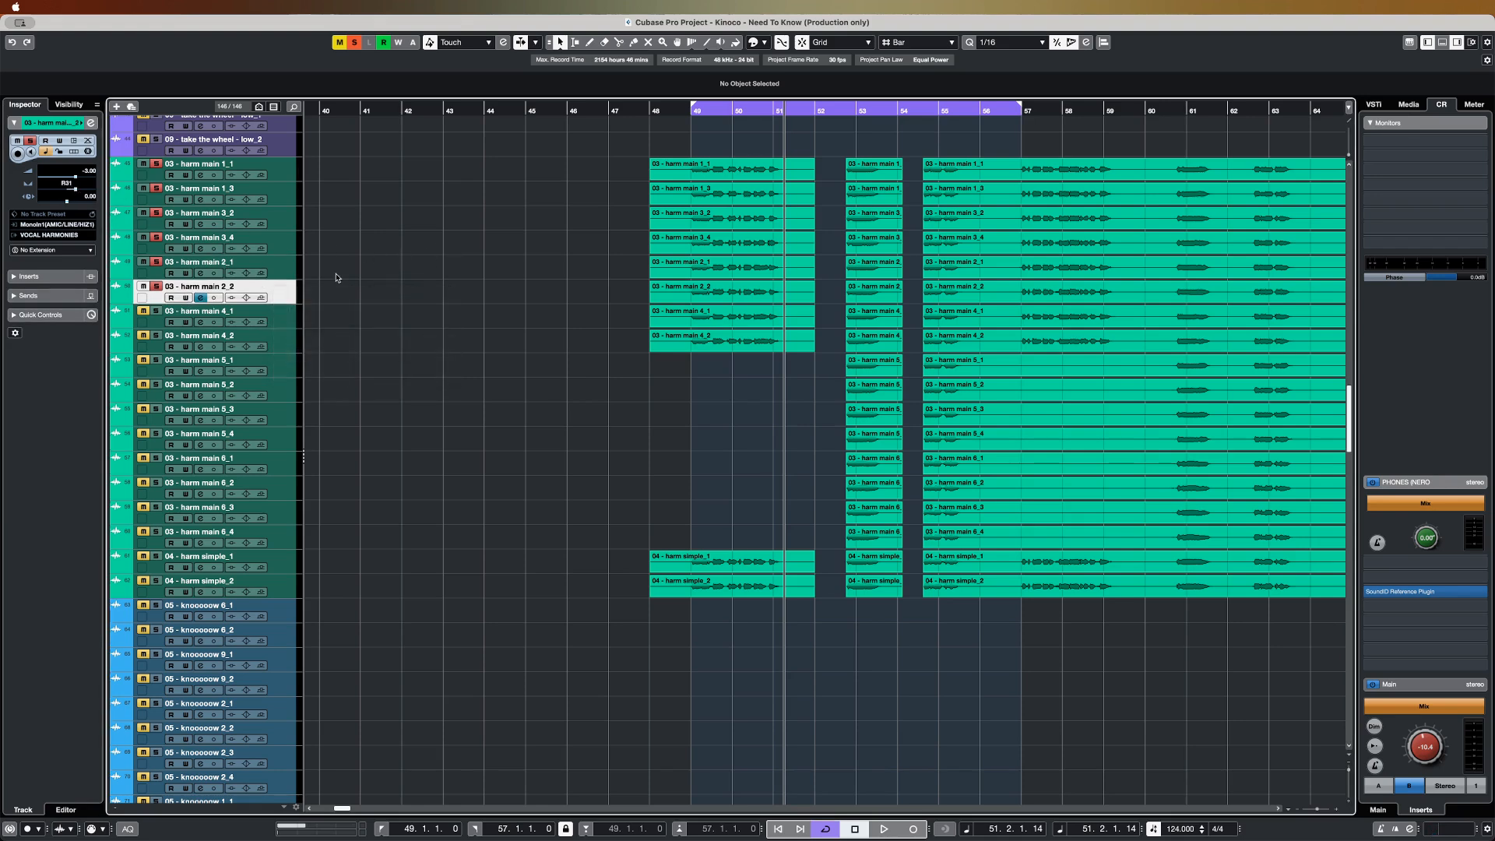
- Audition harm main 4_1 and 4_2 soloed from bar 49, followed by all eight harm main tracks from 1_1 to 4_2 soloed together
click(291, 317)
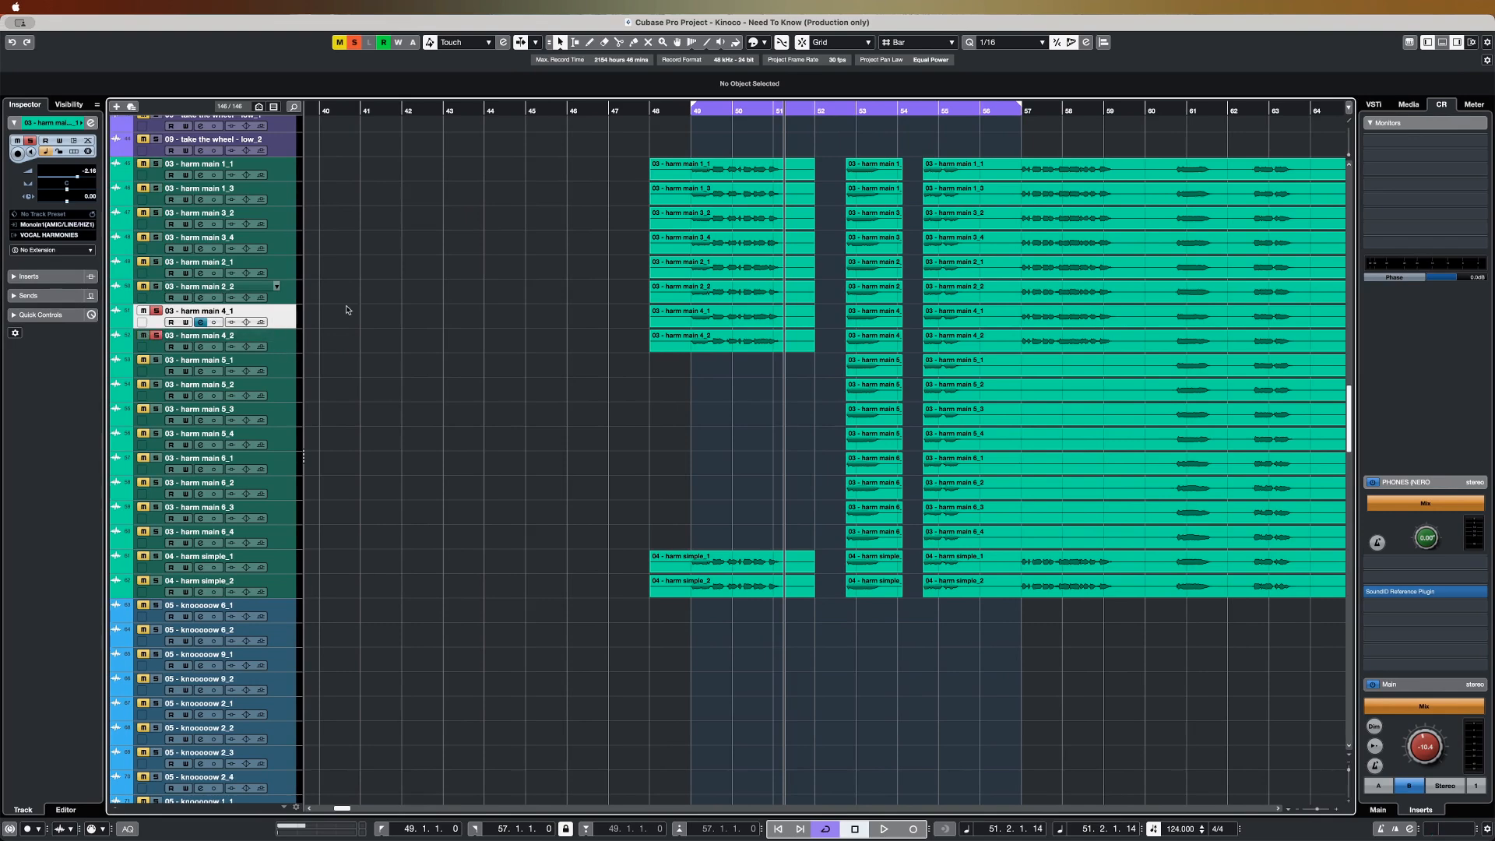
double_click(690, 118)
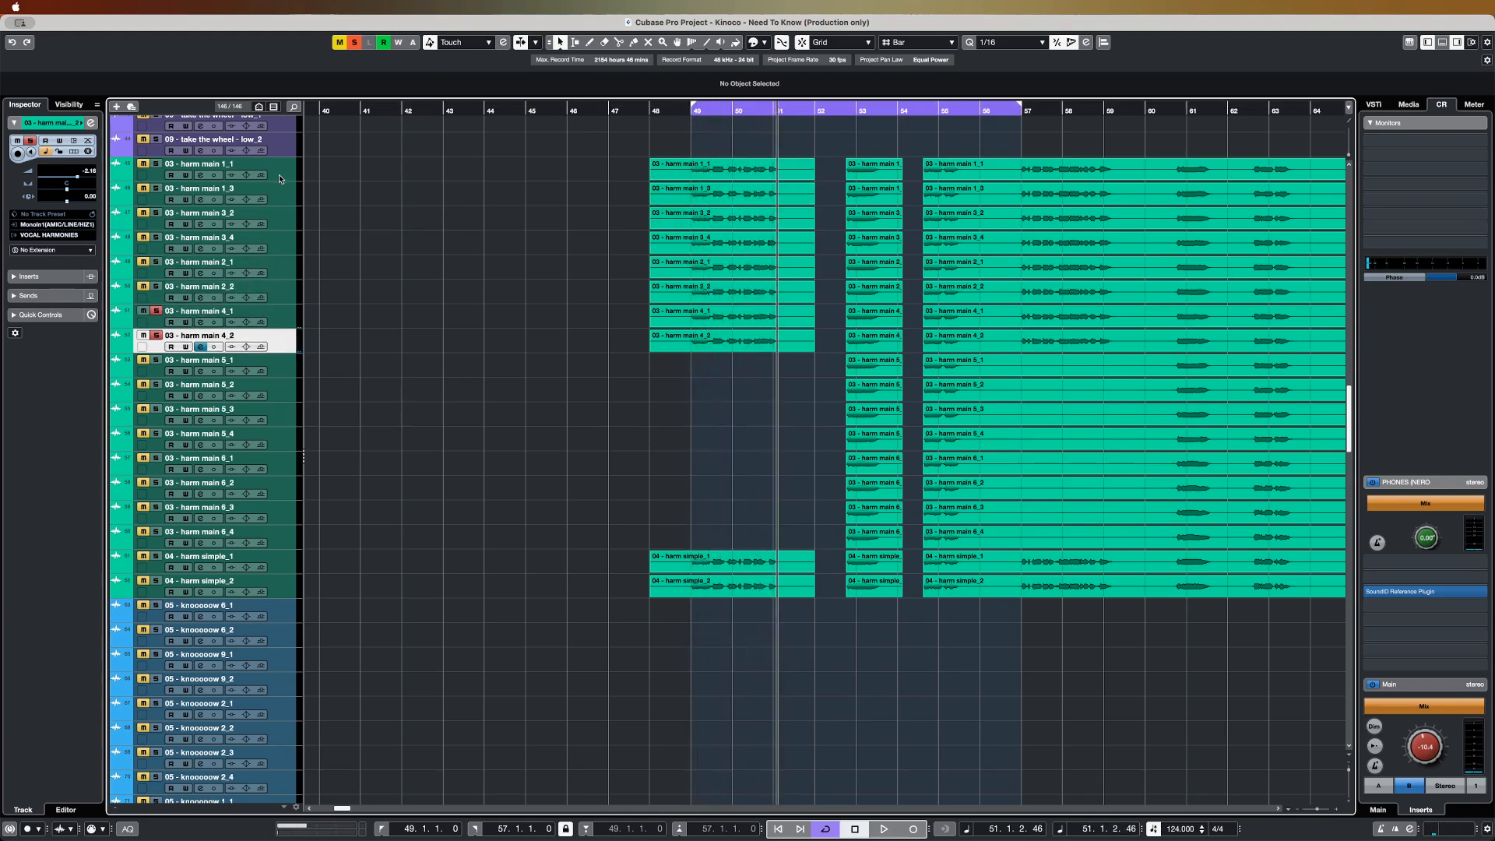
shift+click(265, 165)
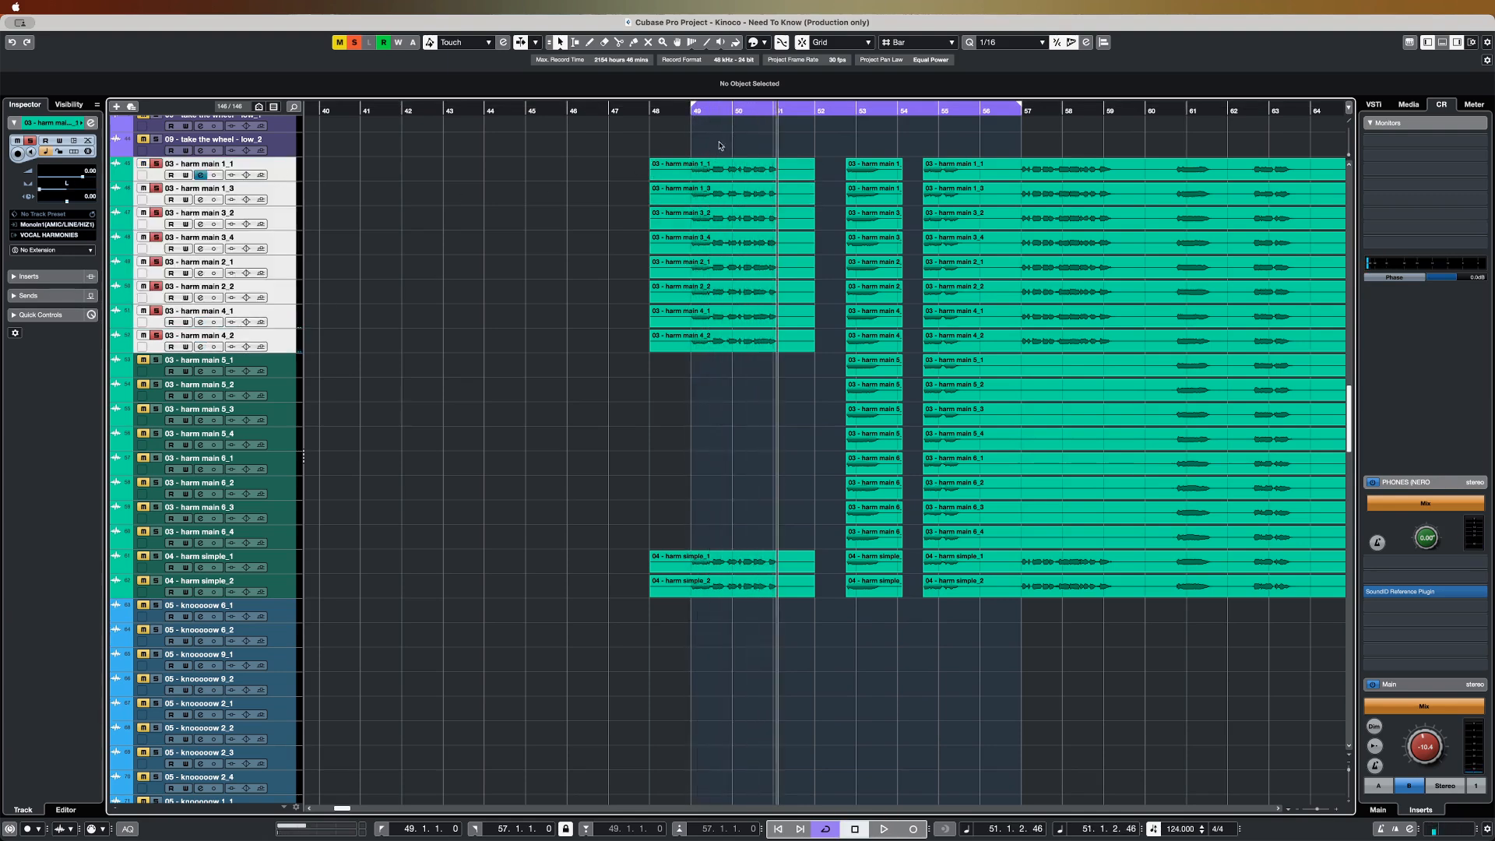
double_click(721, 121)
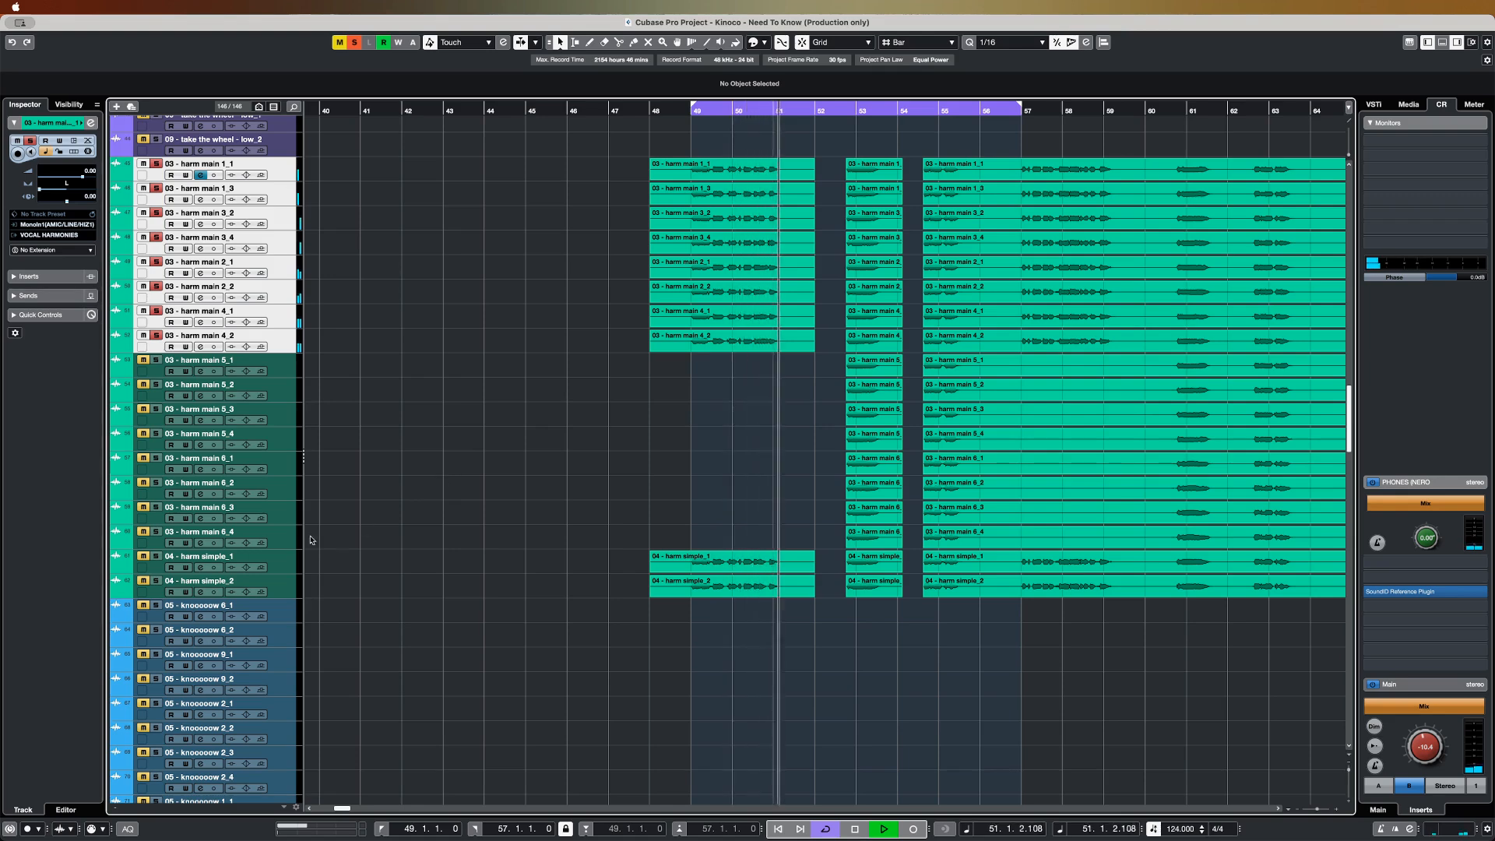
key(space)
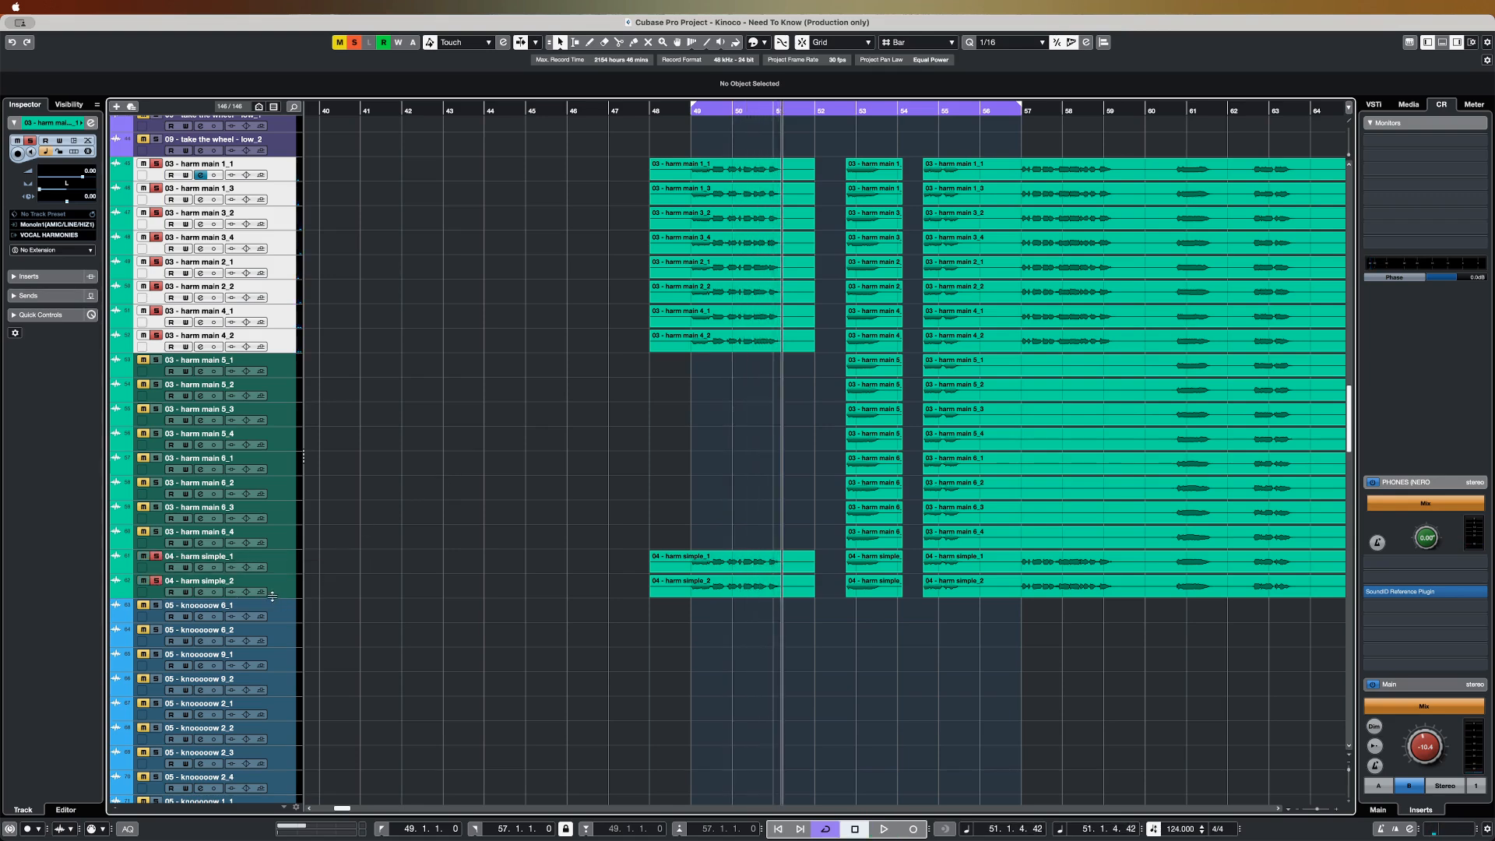
- Audition harm simple_1 and harm simple_2 soloed on their own from bar 49
click(282, 566)
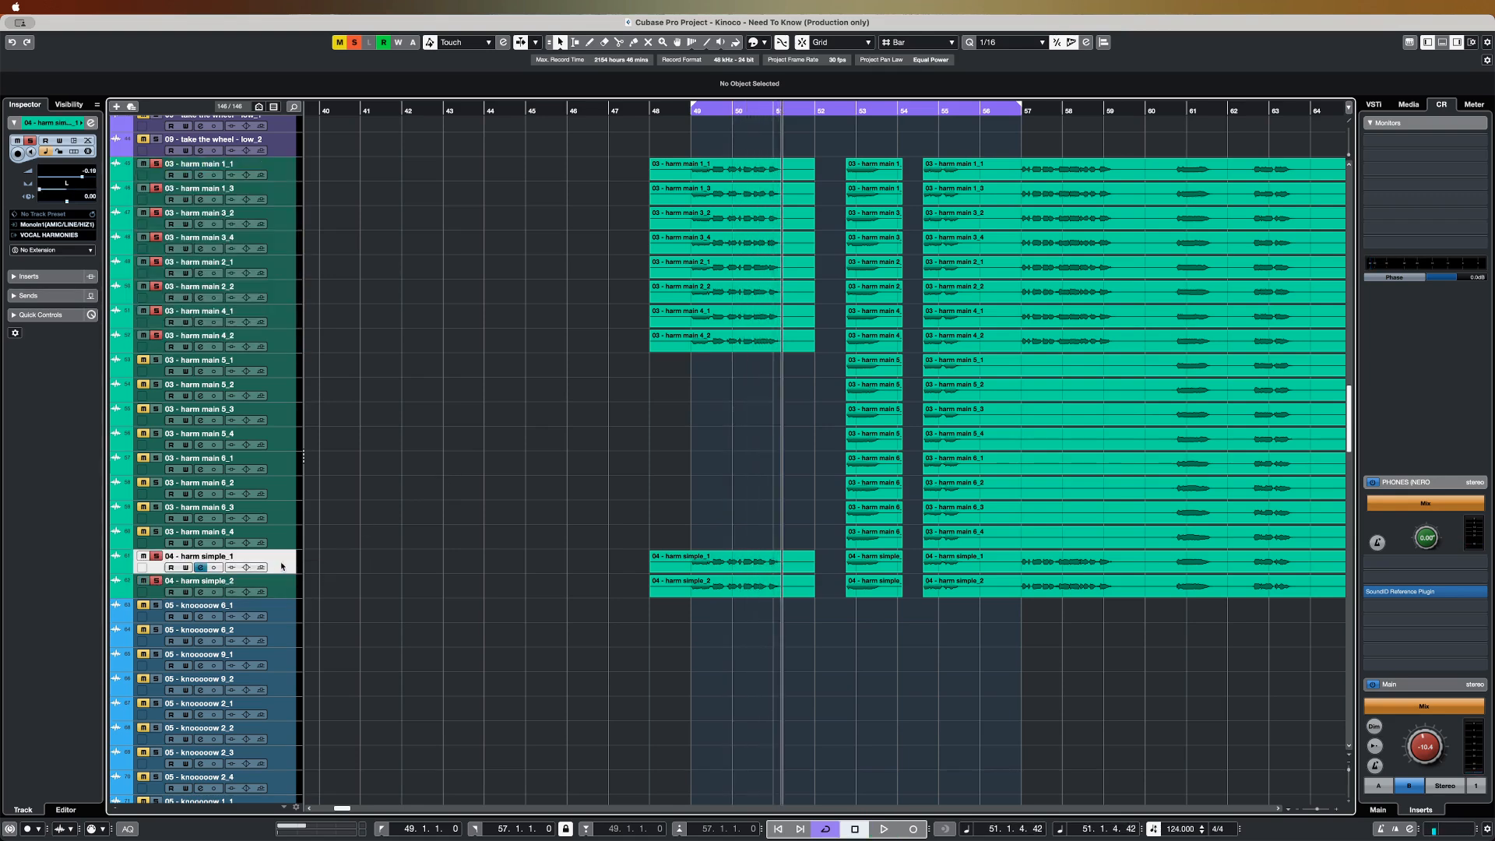
click(689, 110)
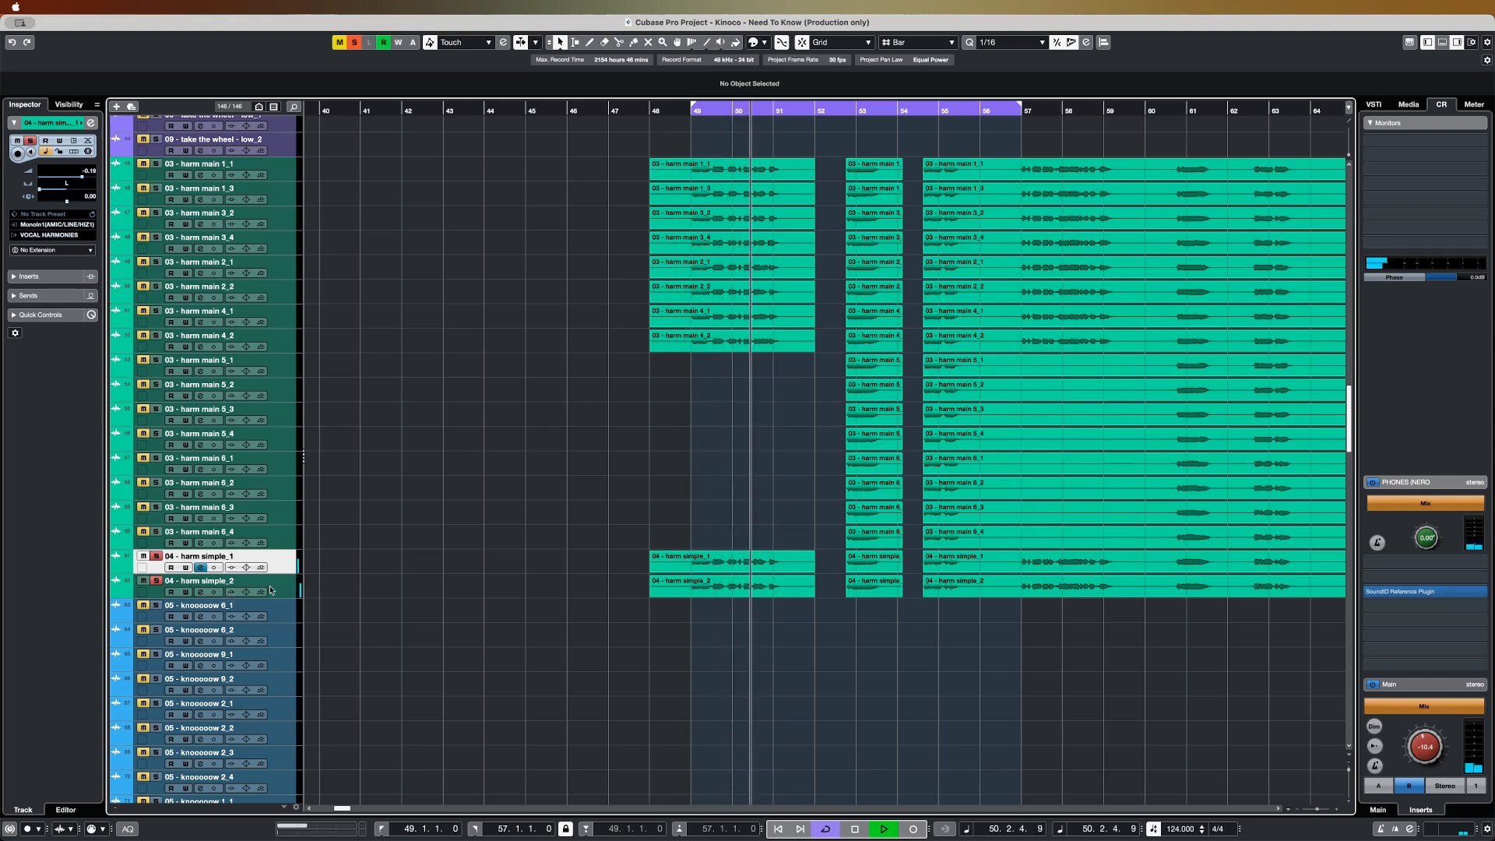
- Stop playback and solo all harmony tracks from 03 - harm main 1_1 through 04 - harm simple_2 for listening
key(space)
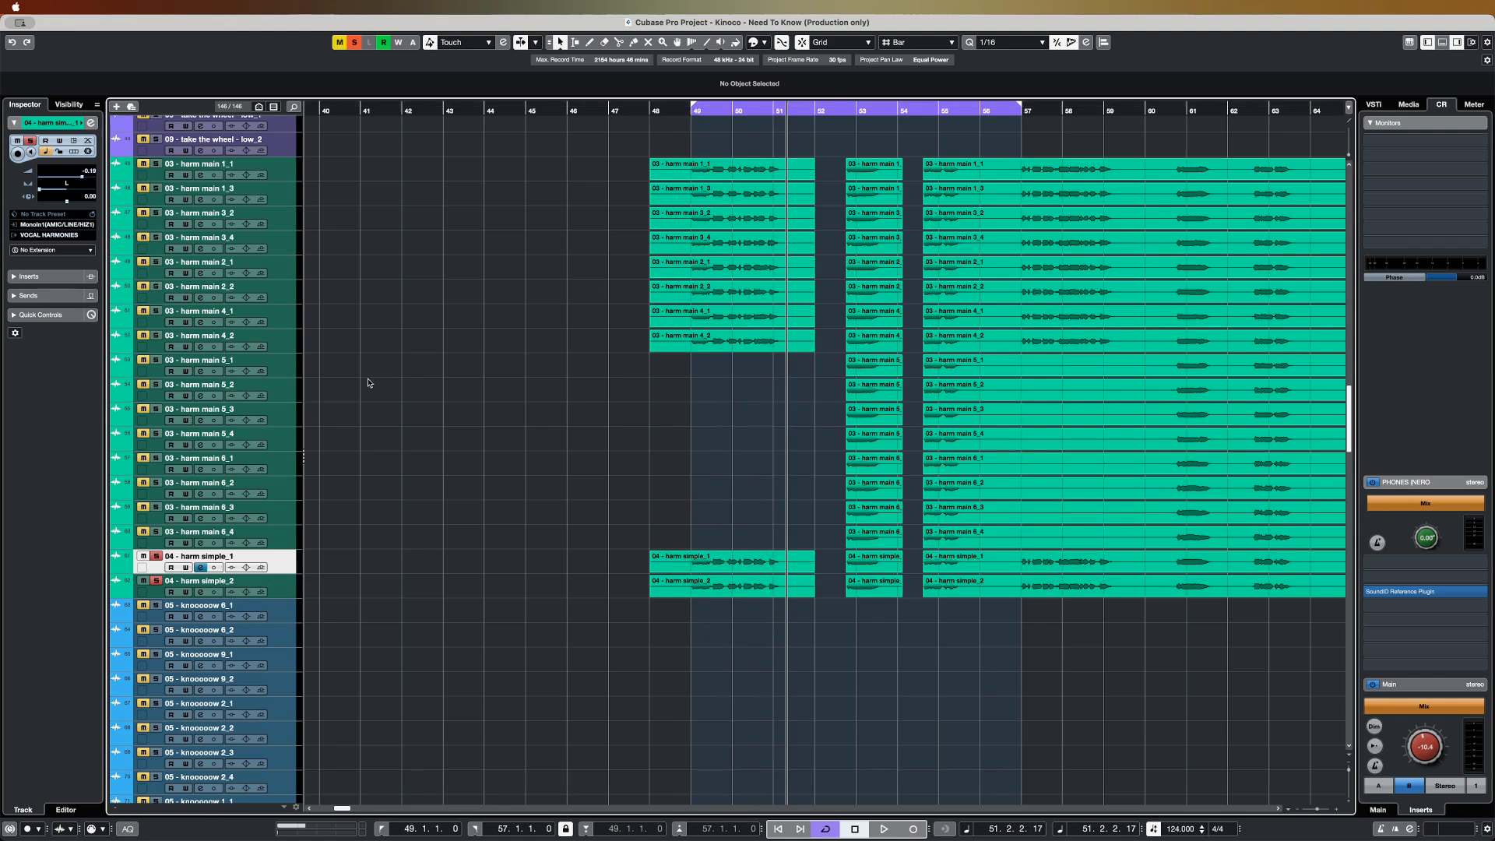
shift+click(292, 178)
shift+click(285, 584)
key(space)
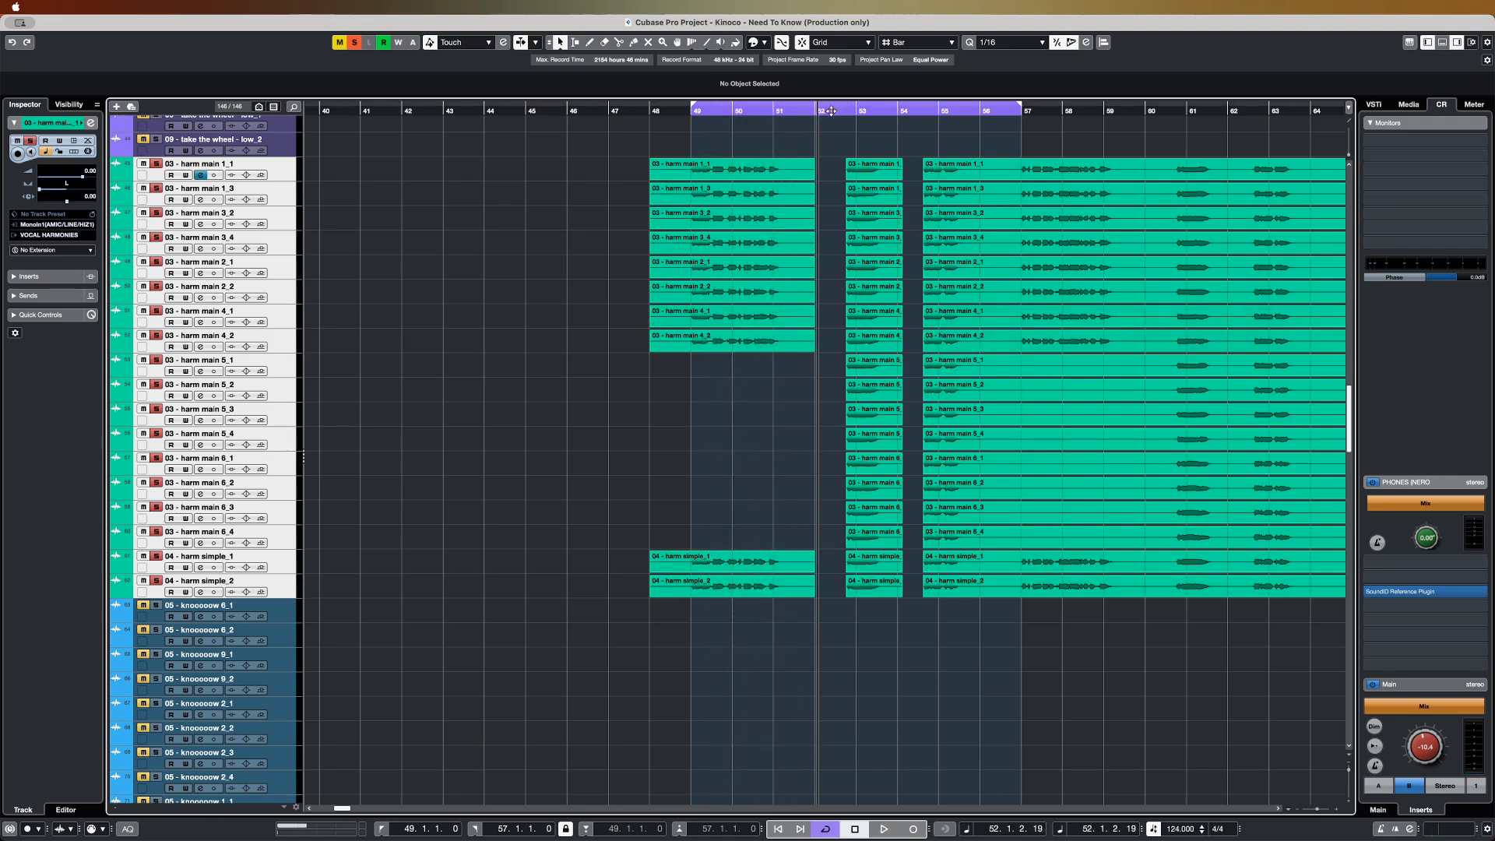
- Listen to the soloed harmony tracks from bar 52, with the view following the cursor, and stop playback
click(832, 112)
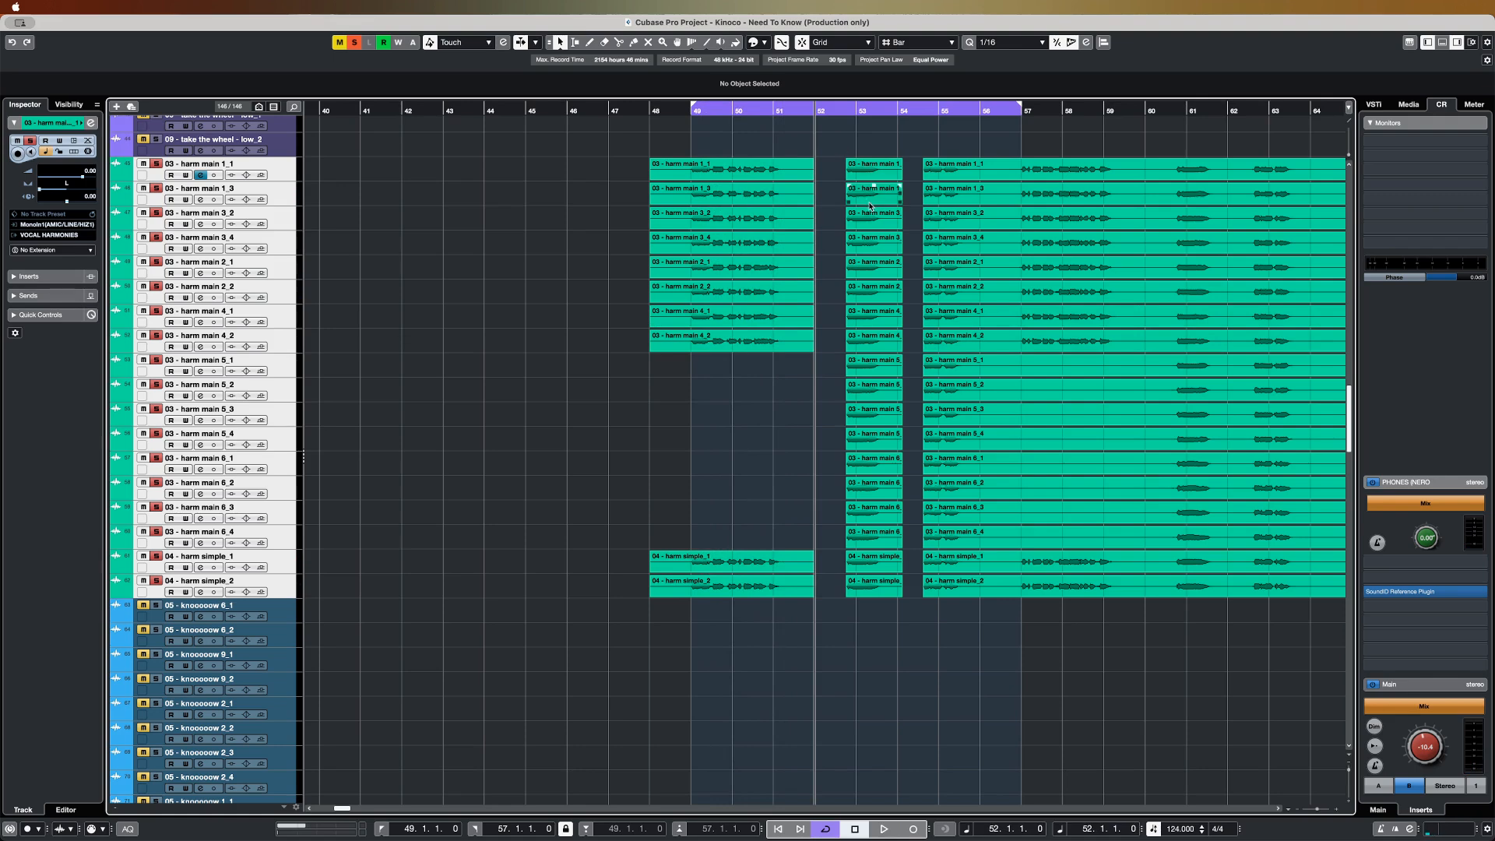
key(space)
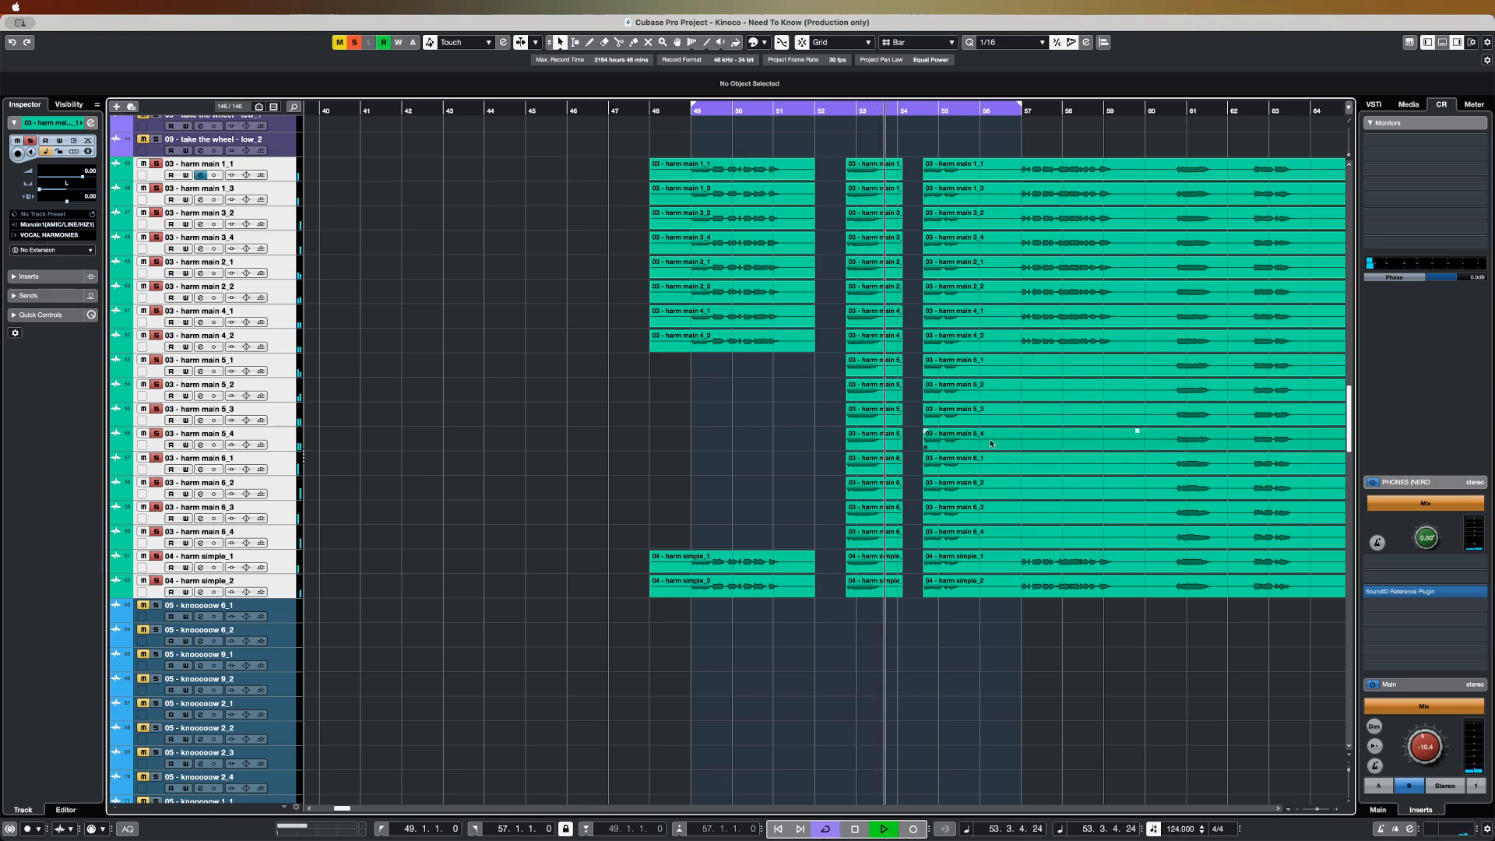
key(f)
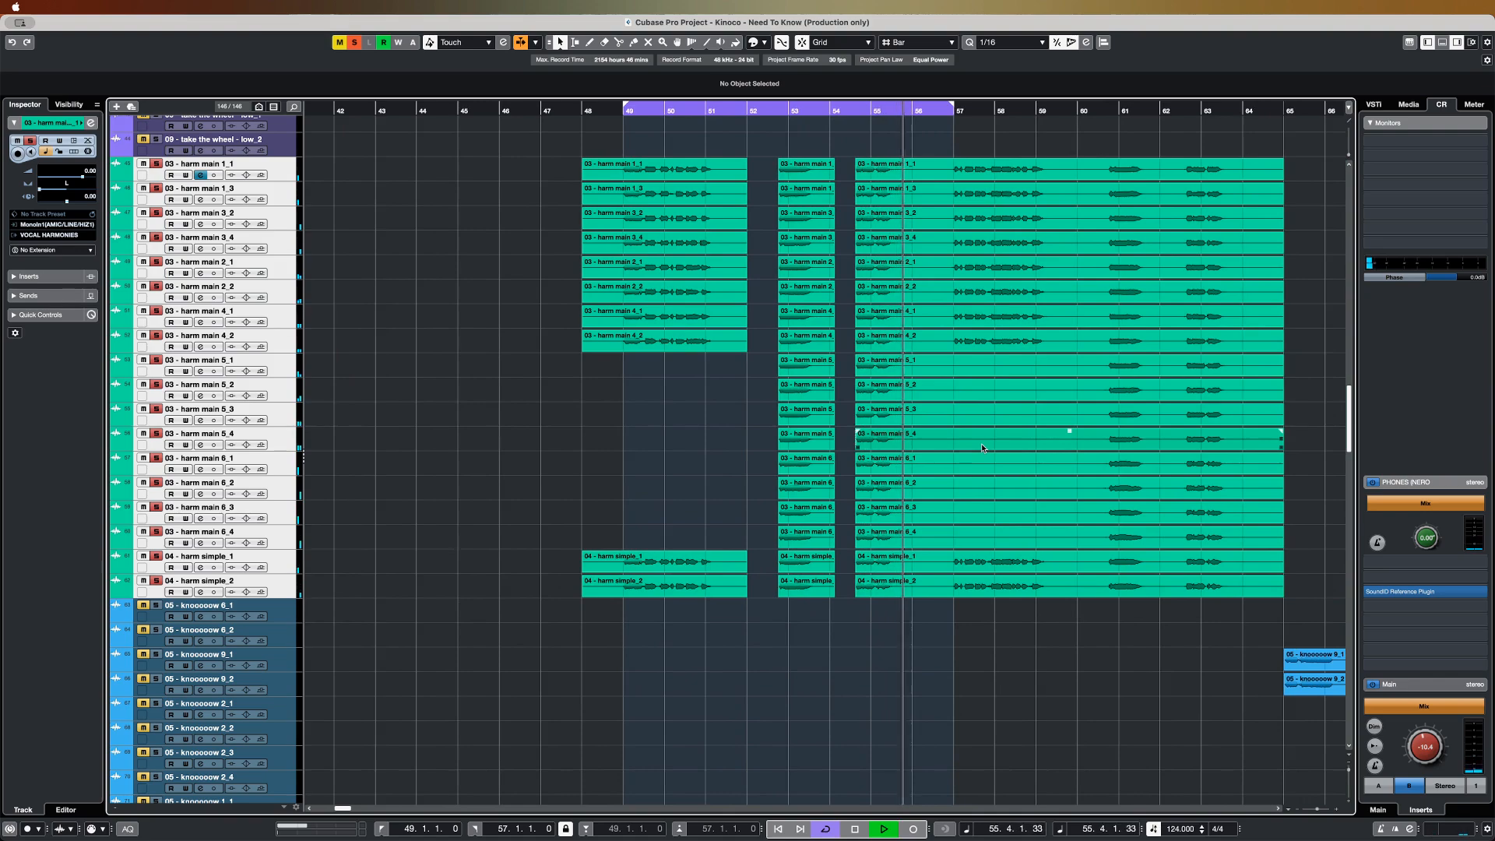
key(space)
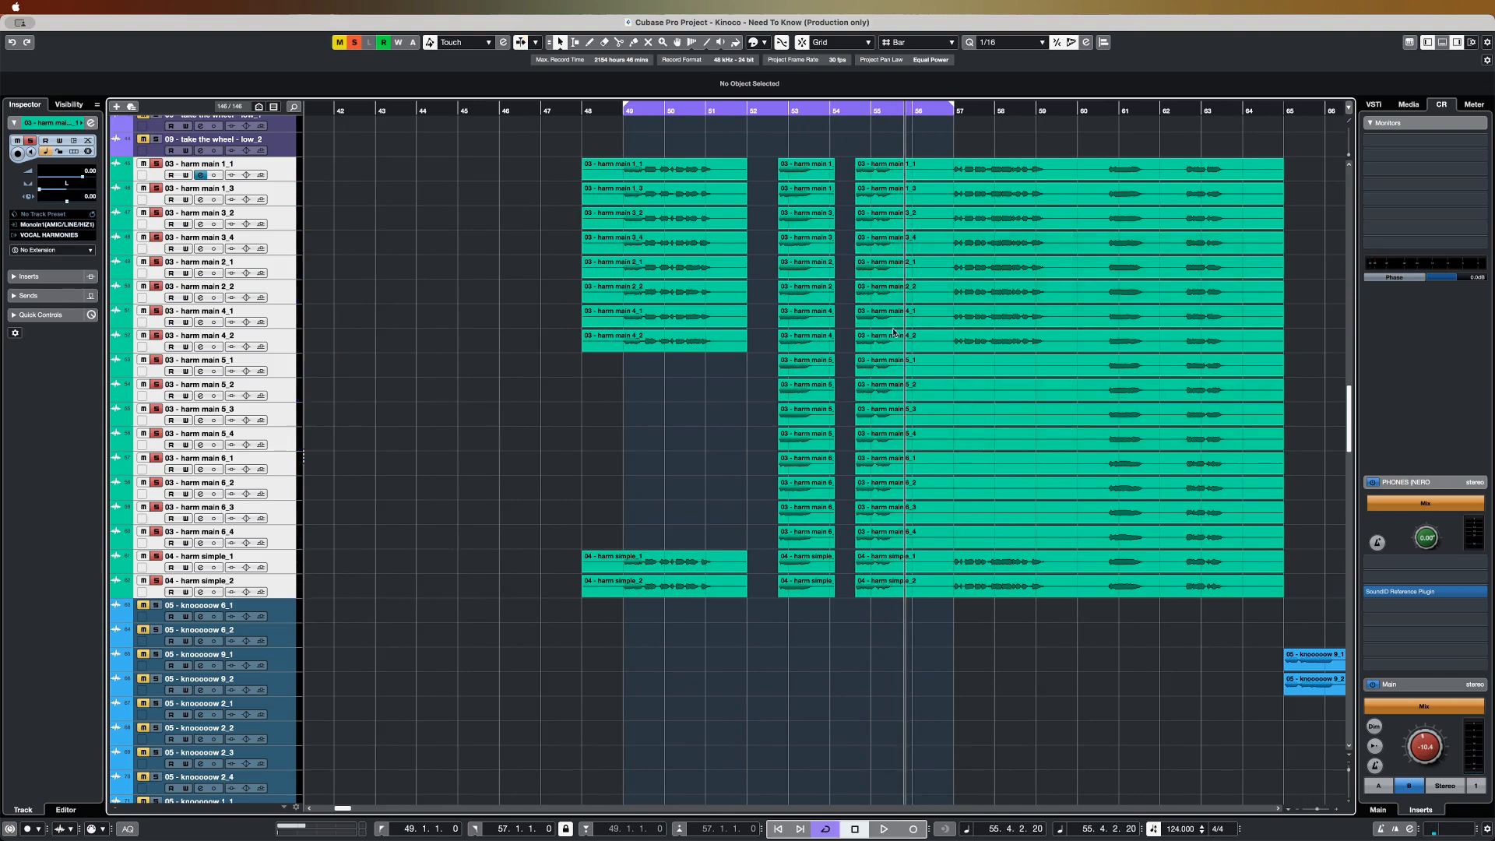
- Solo the vocal tracks from LEAD VOCAL down through the harmonies and play them from bar 49
scroll(894, 342, up, 5)
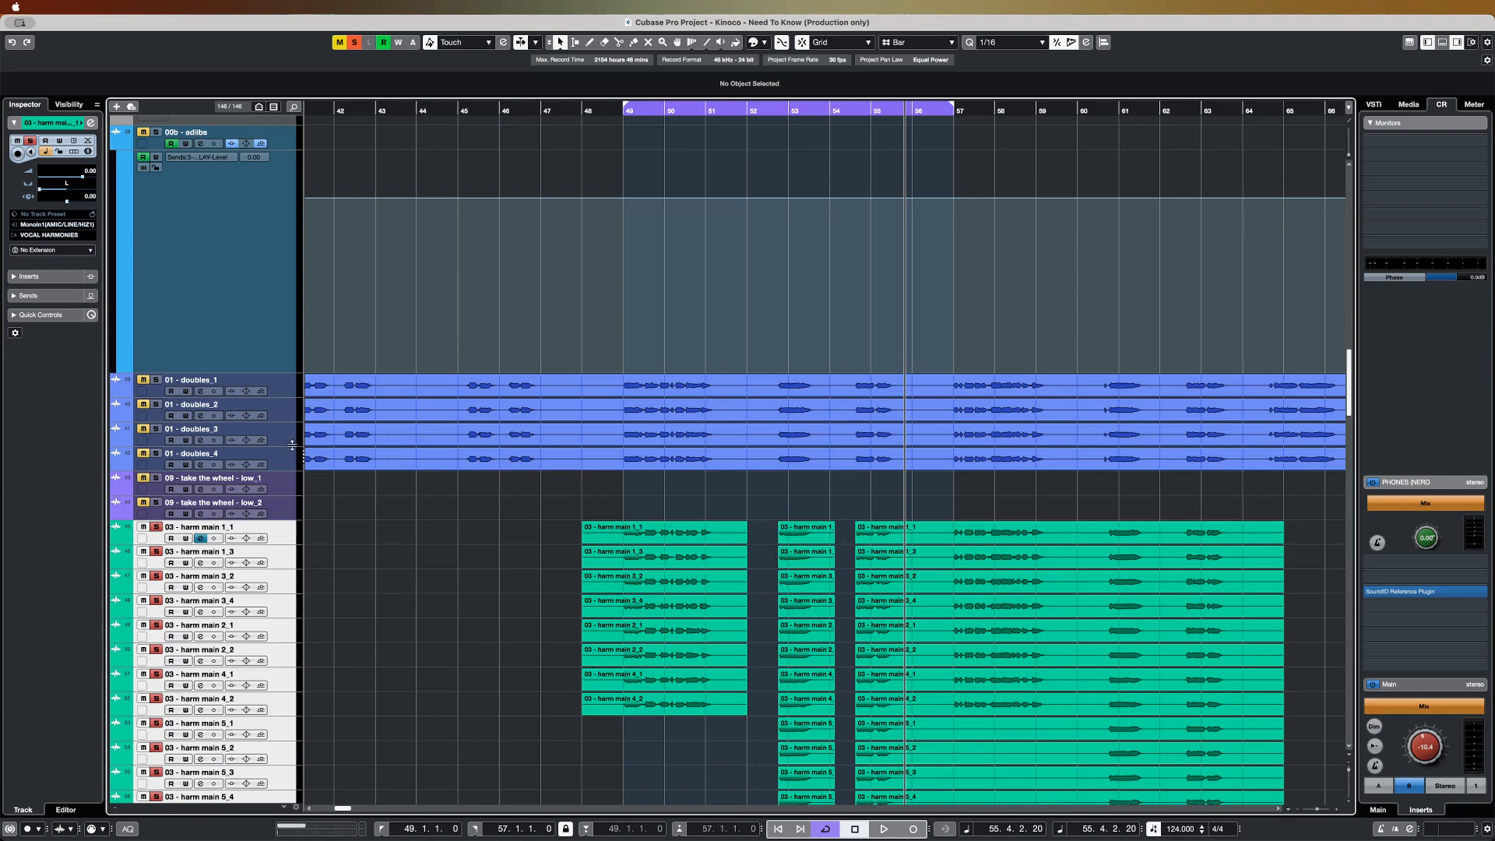
scroll(283, 362, up, 4)
click(283, 361)
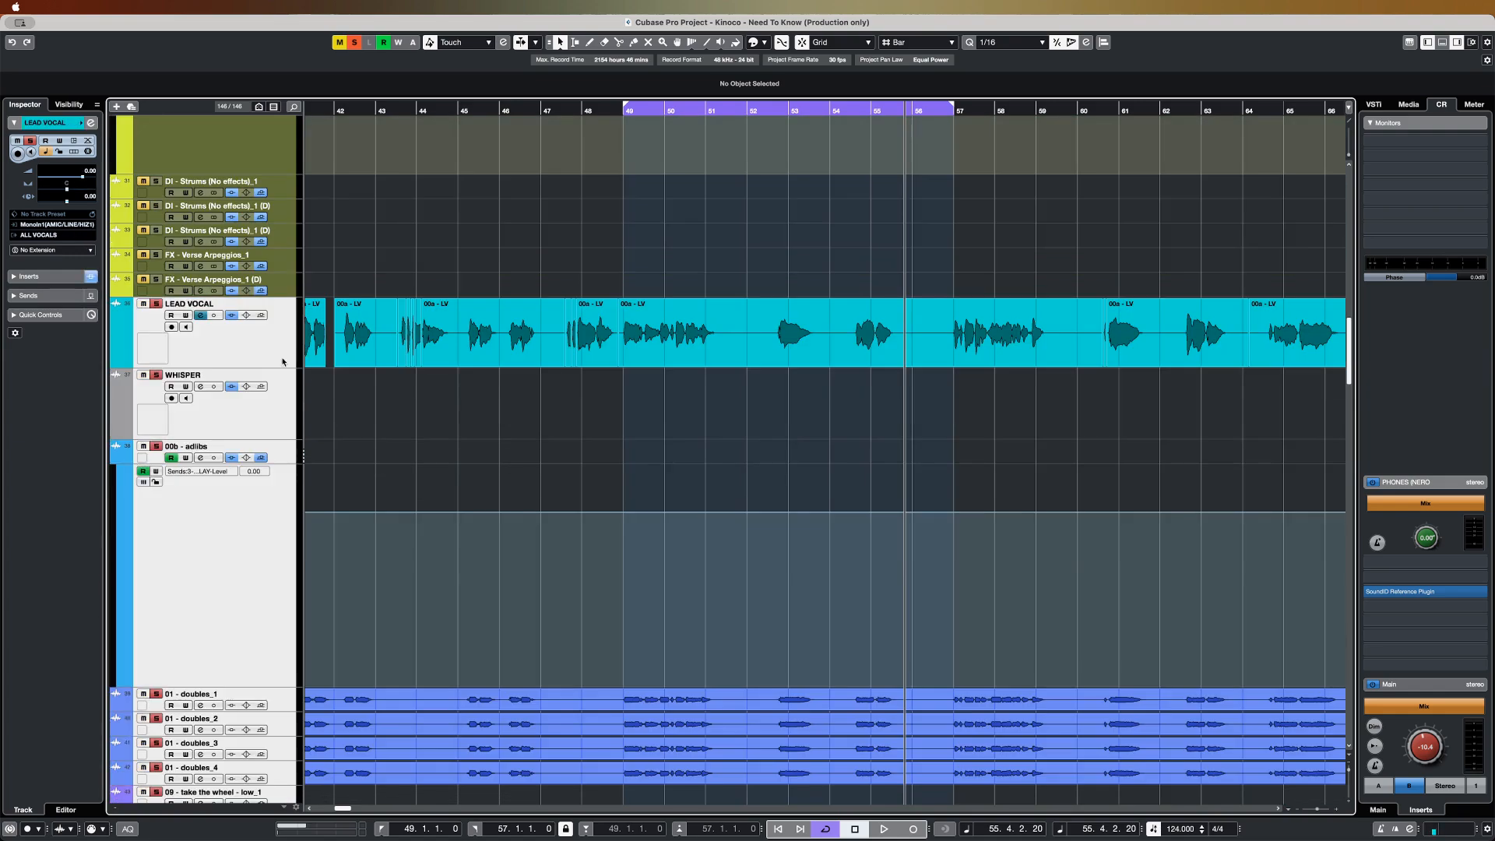
click(621, 108)
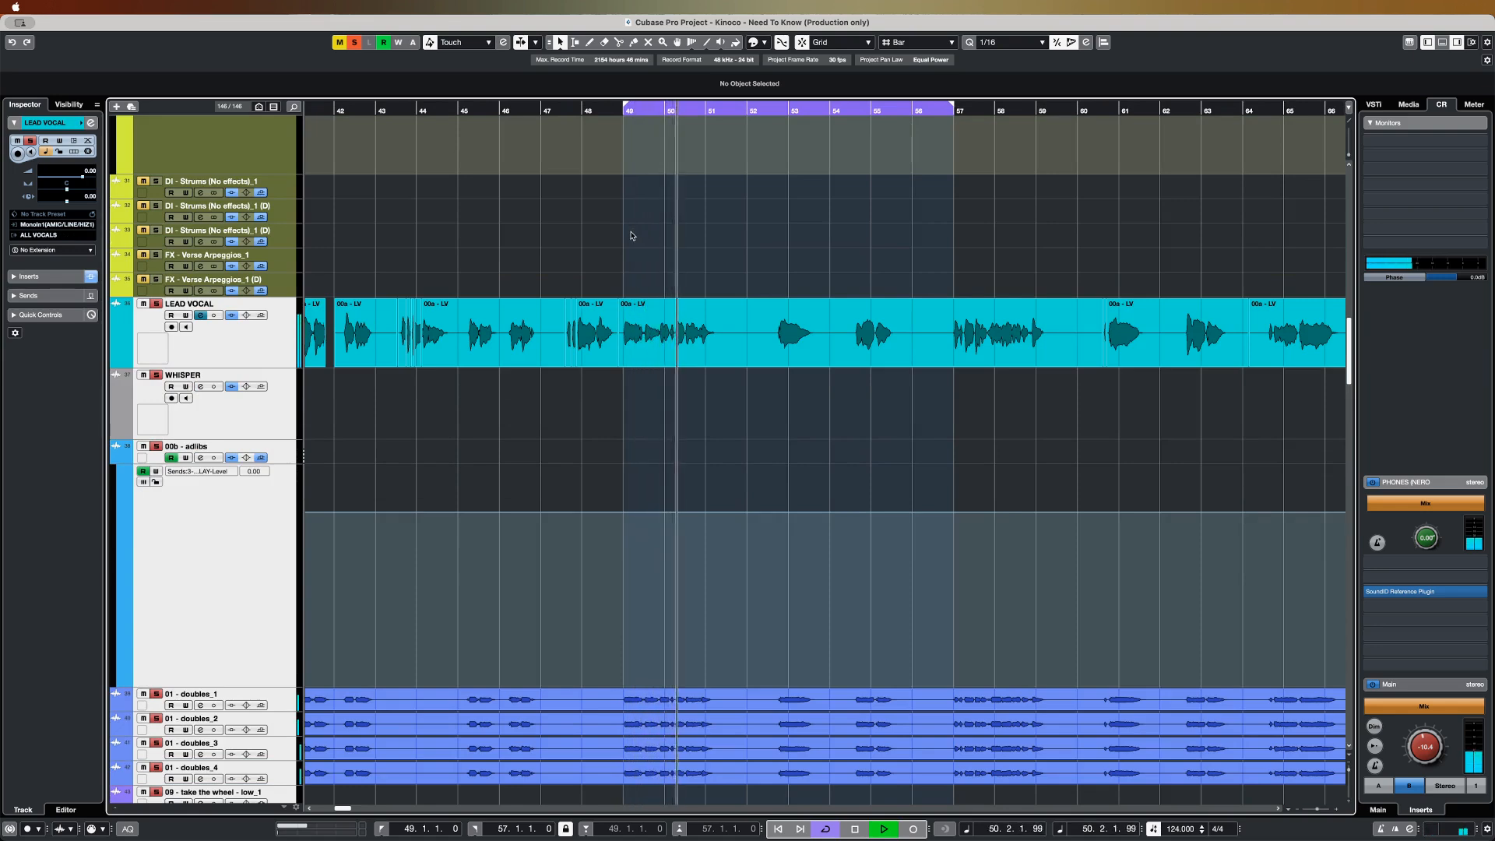
key(f)
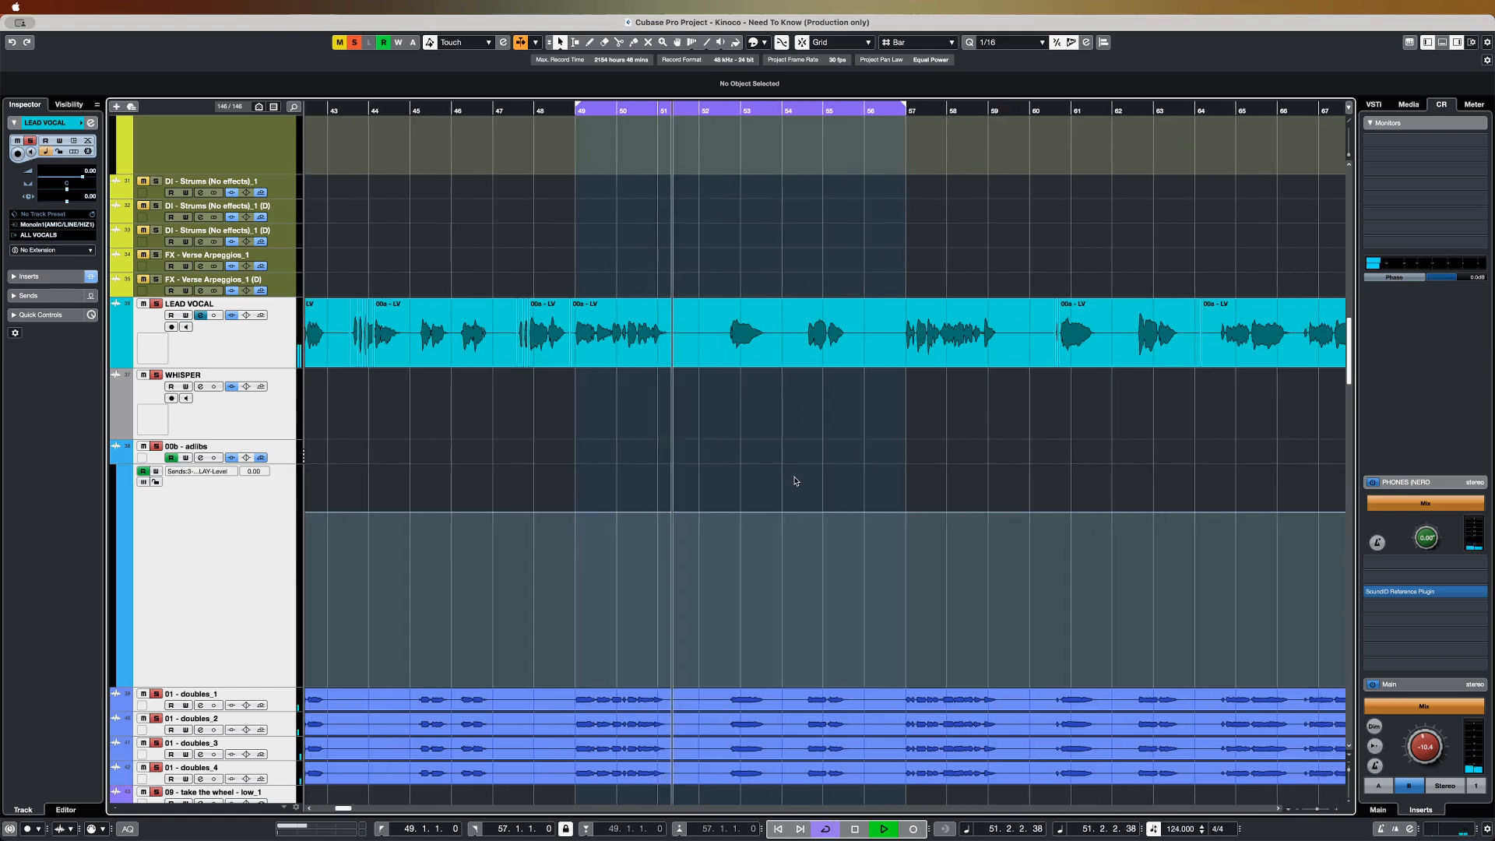
- Clear all solos and extend the end of the loop range to bar 65
click(355, 45)
key(g)
key(g)
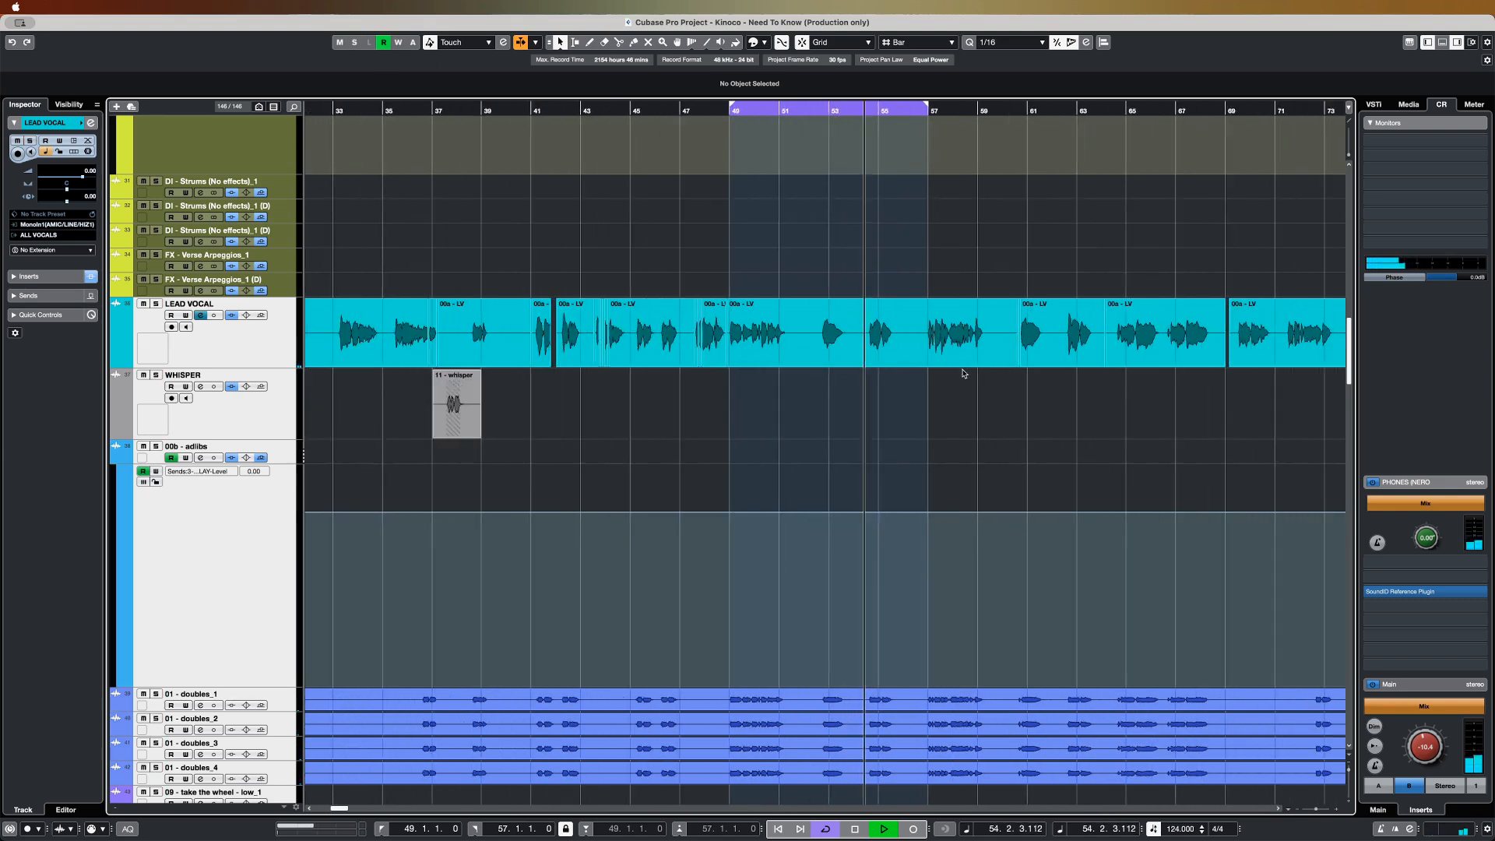
alt+click(1088, 114)
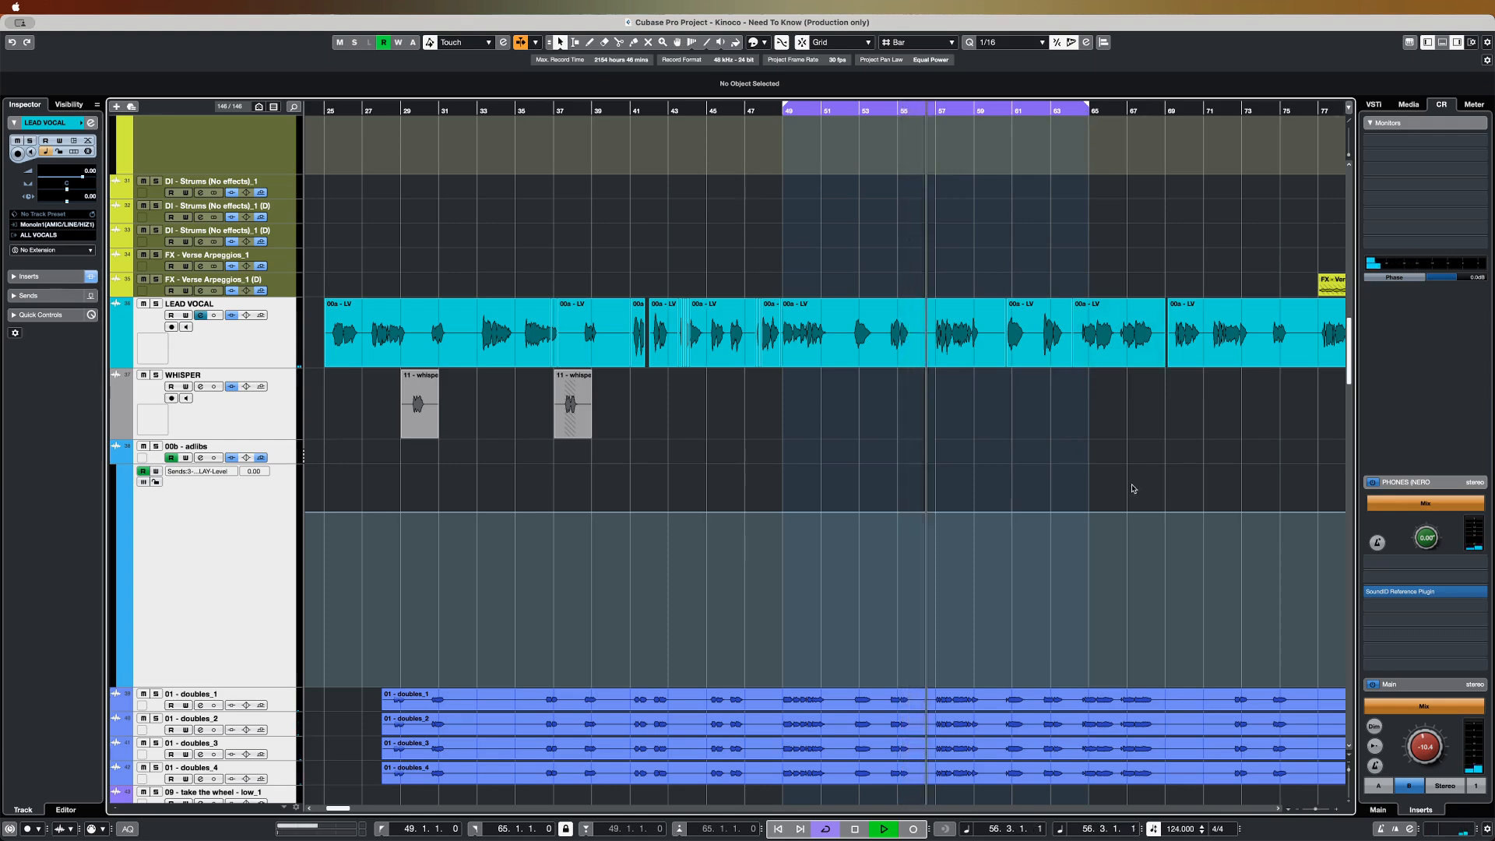
- Move the start of the loop range to bar 57, where the purple DIVA BASS MAIN part begins
scroll(1132, 489, up, 5)
scroll(1133, 486, up, 4)
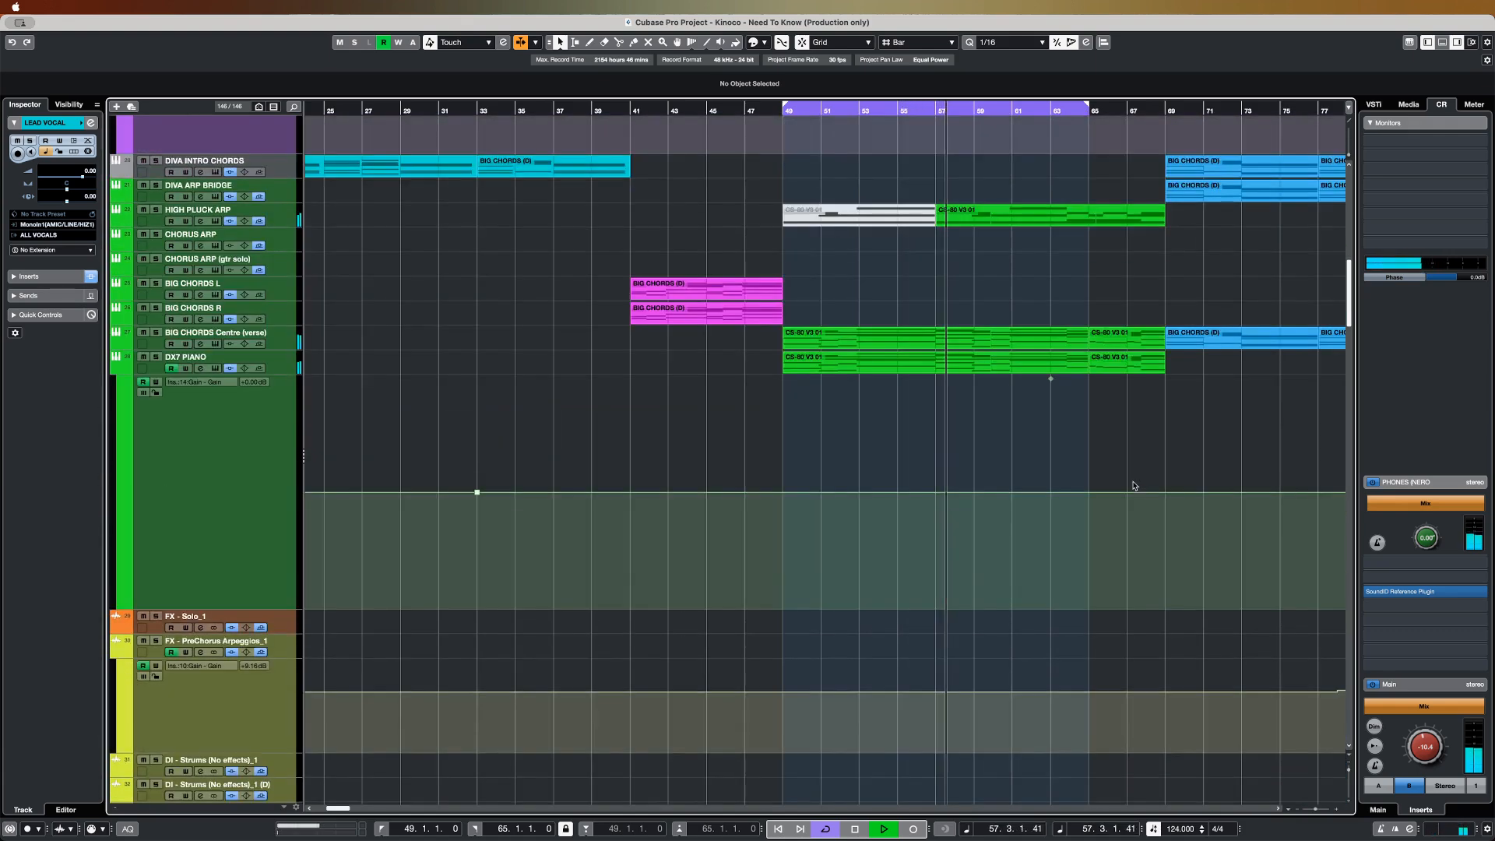
scroll(1133, 485, up, 5)
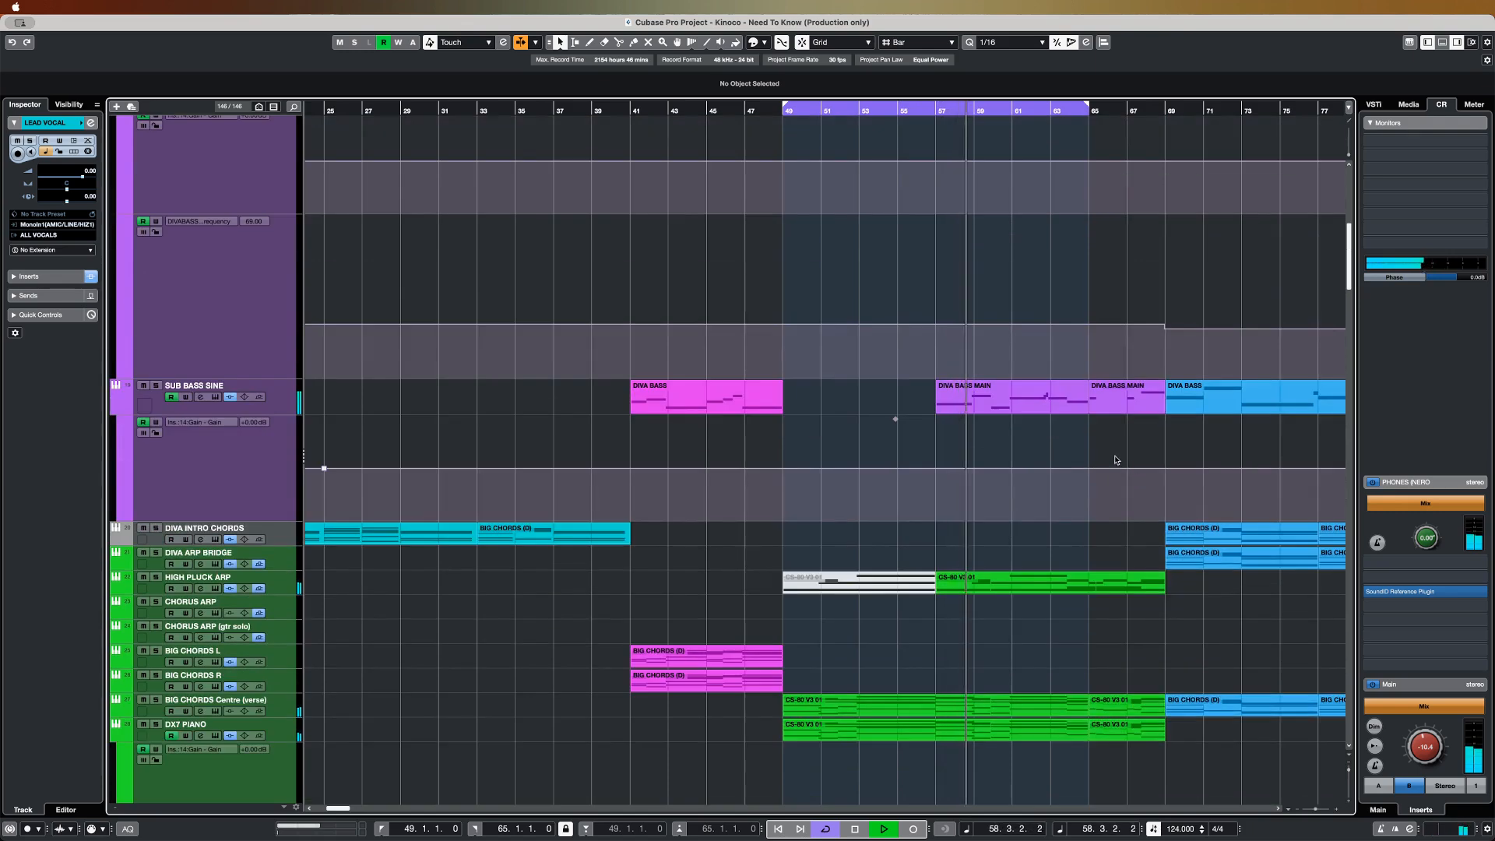
scroll(1090, 439, up, 4)
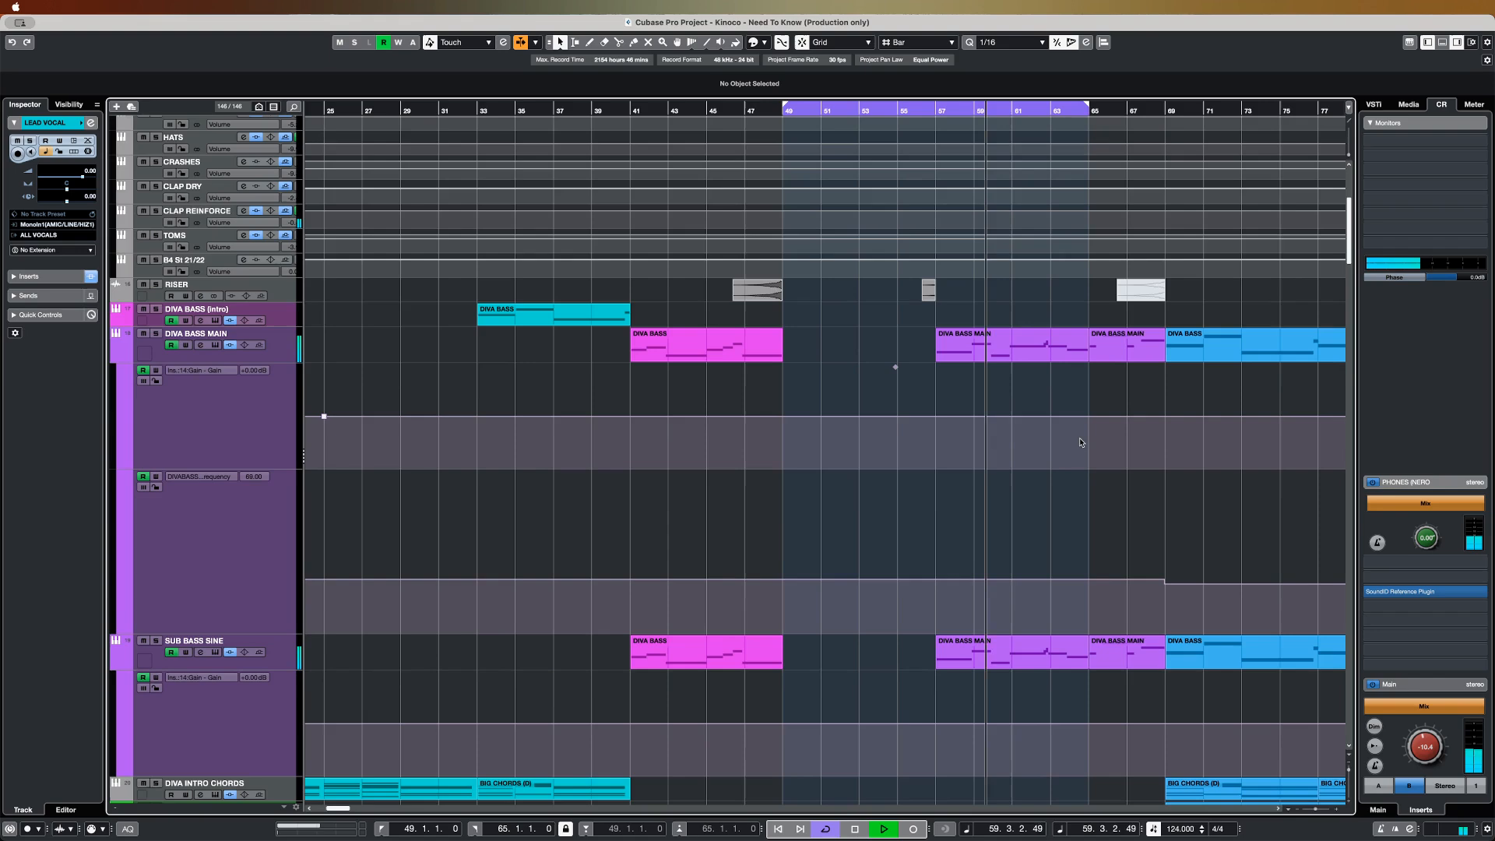
scroll(1080, 442, down, 2)
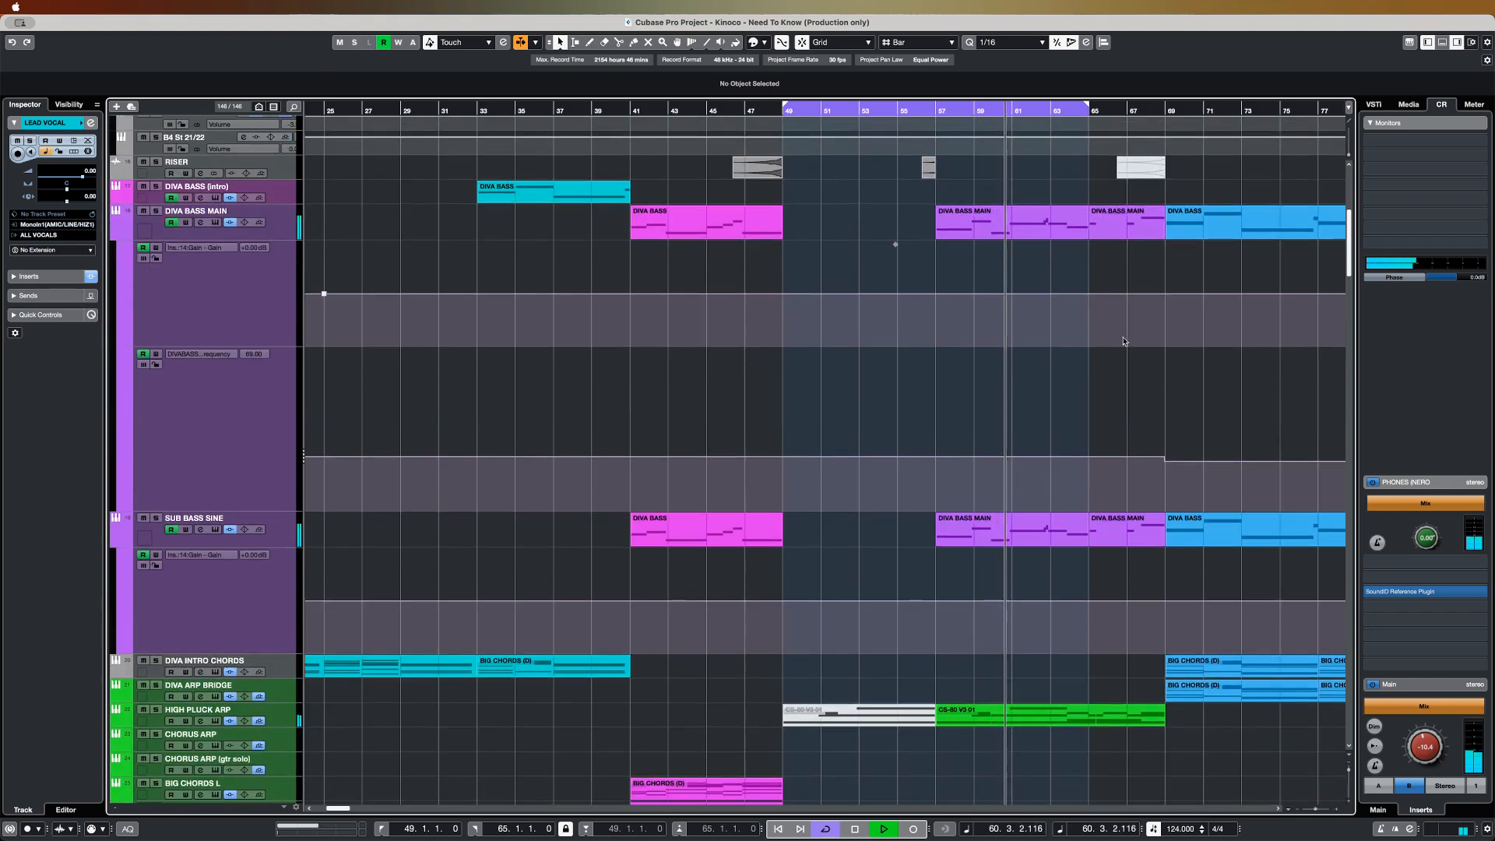
super+click(938, 108)
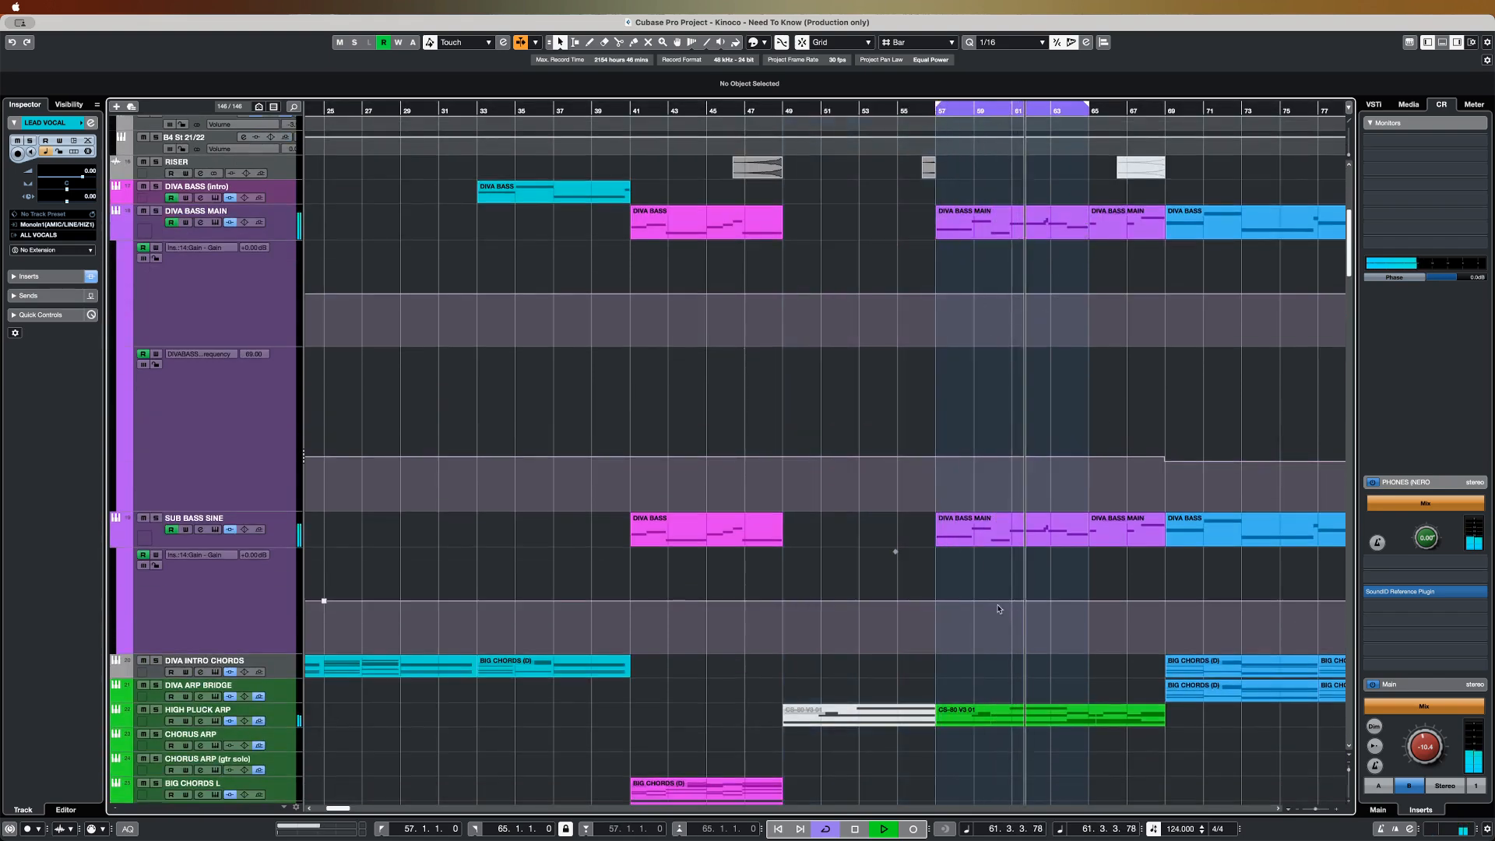
- Stop playback, view the Diva instrument settings of the HIGH PLUCK ARP track, and close the instrument window
scroll(1056, 621, down, 1)
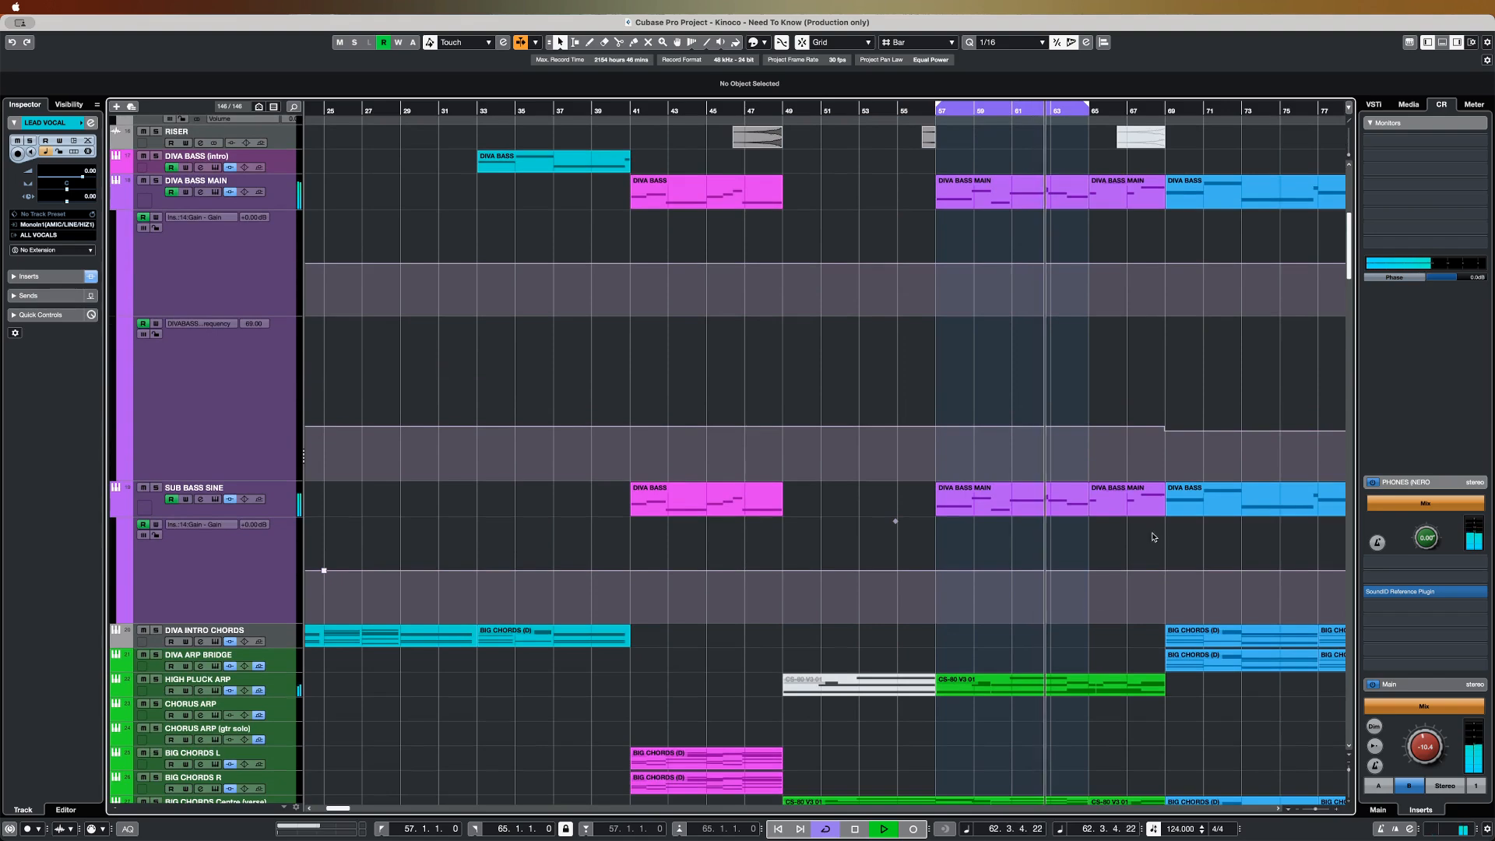
scroll(1086, 668, down, 2)
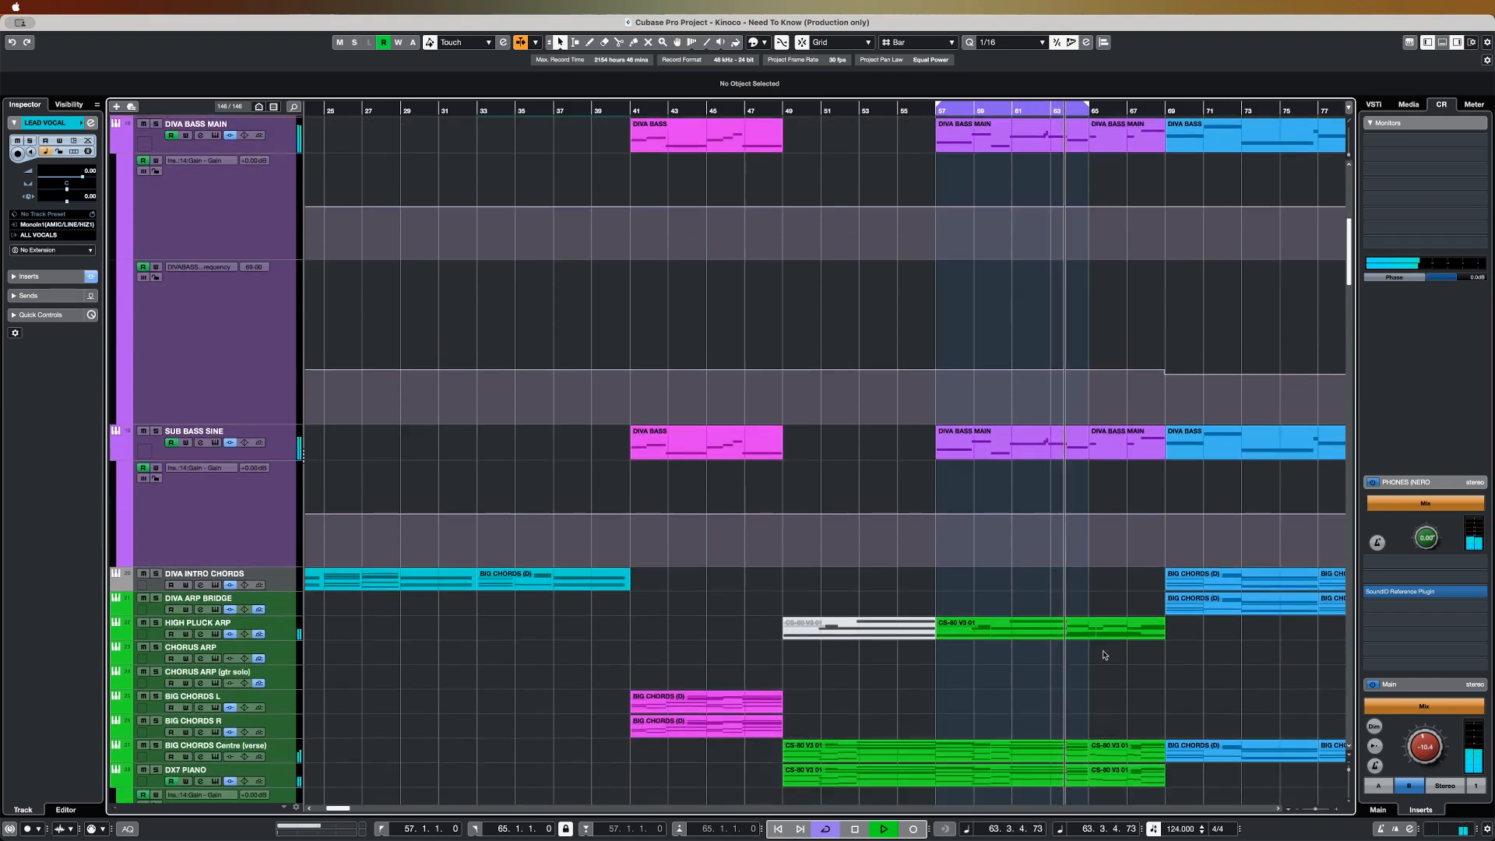
key(space)
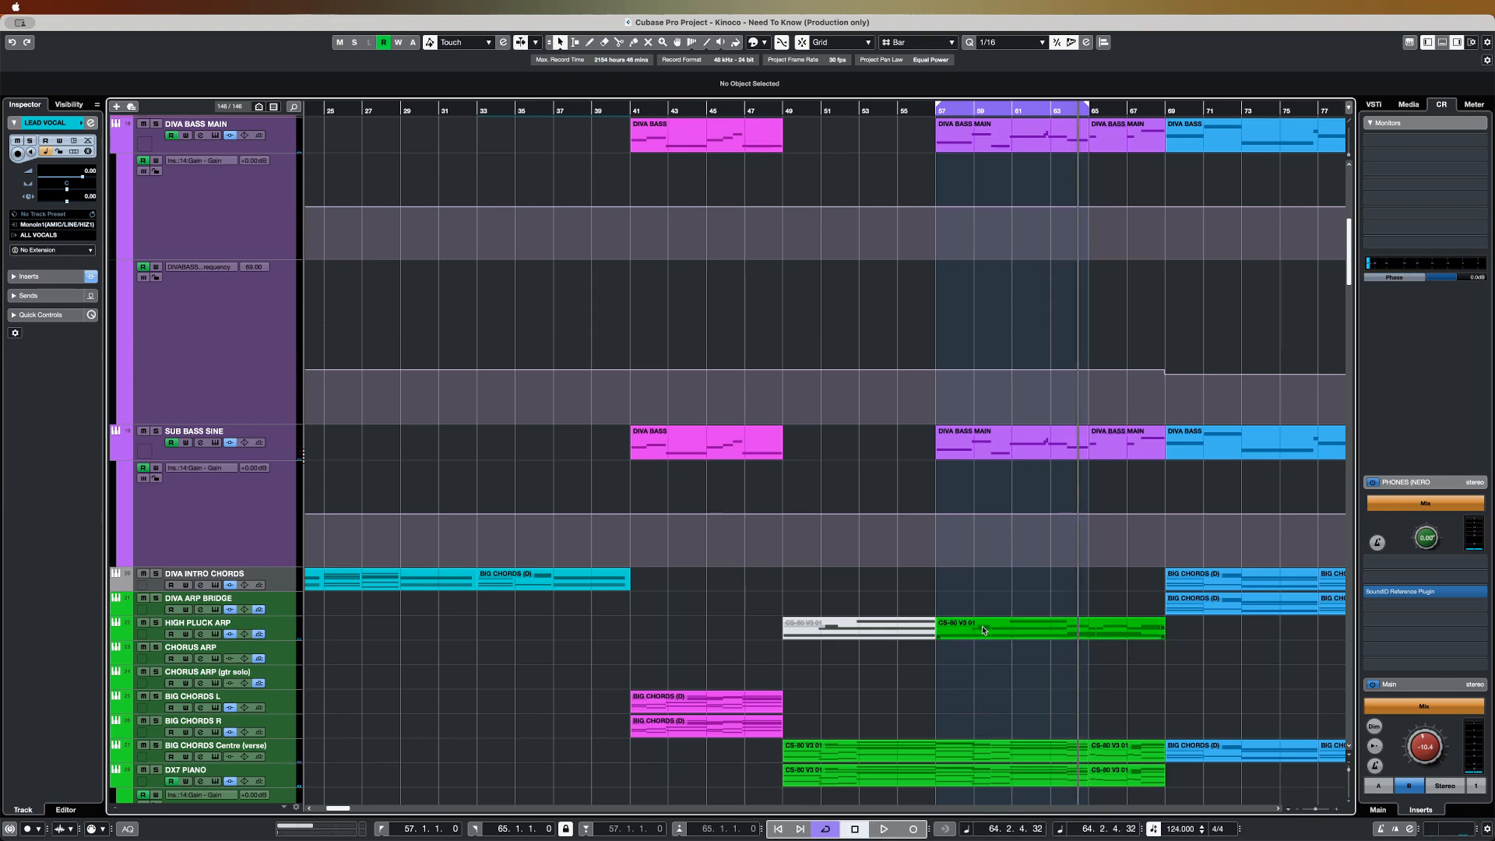
click(982, 630)
click(937, 667)
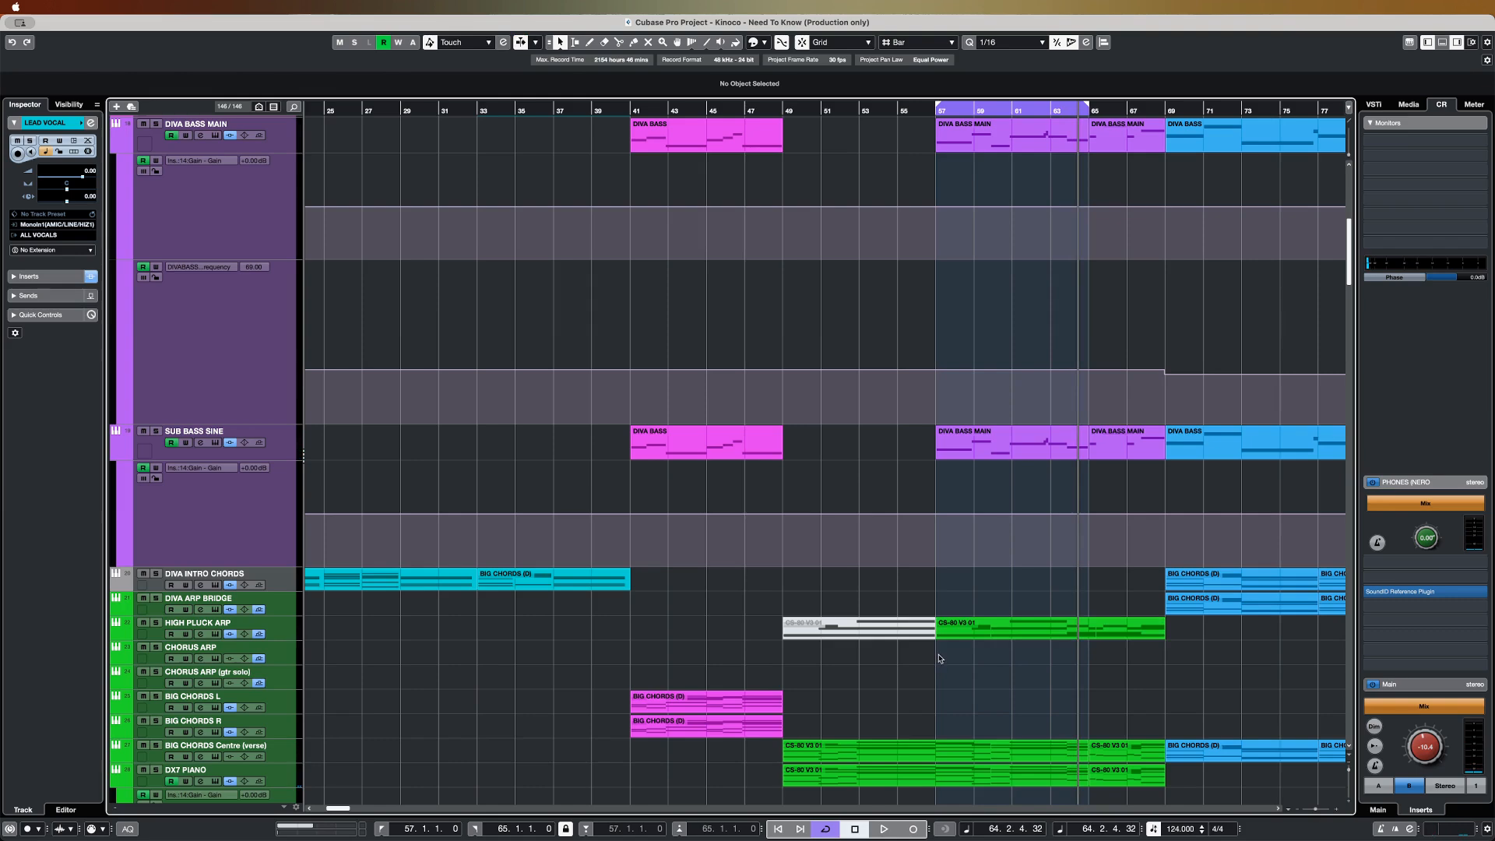
click(214, 633)
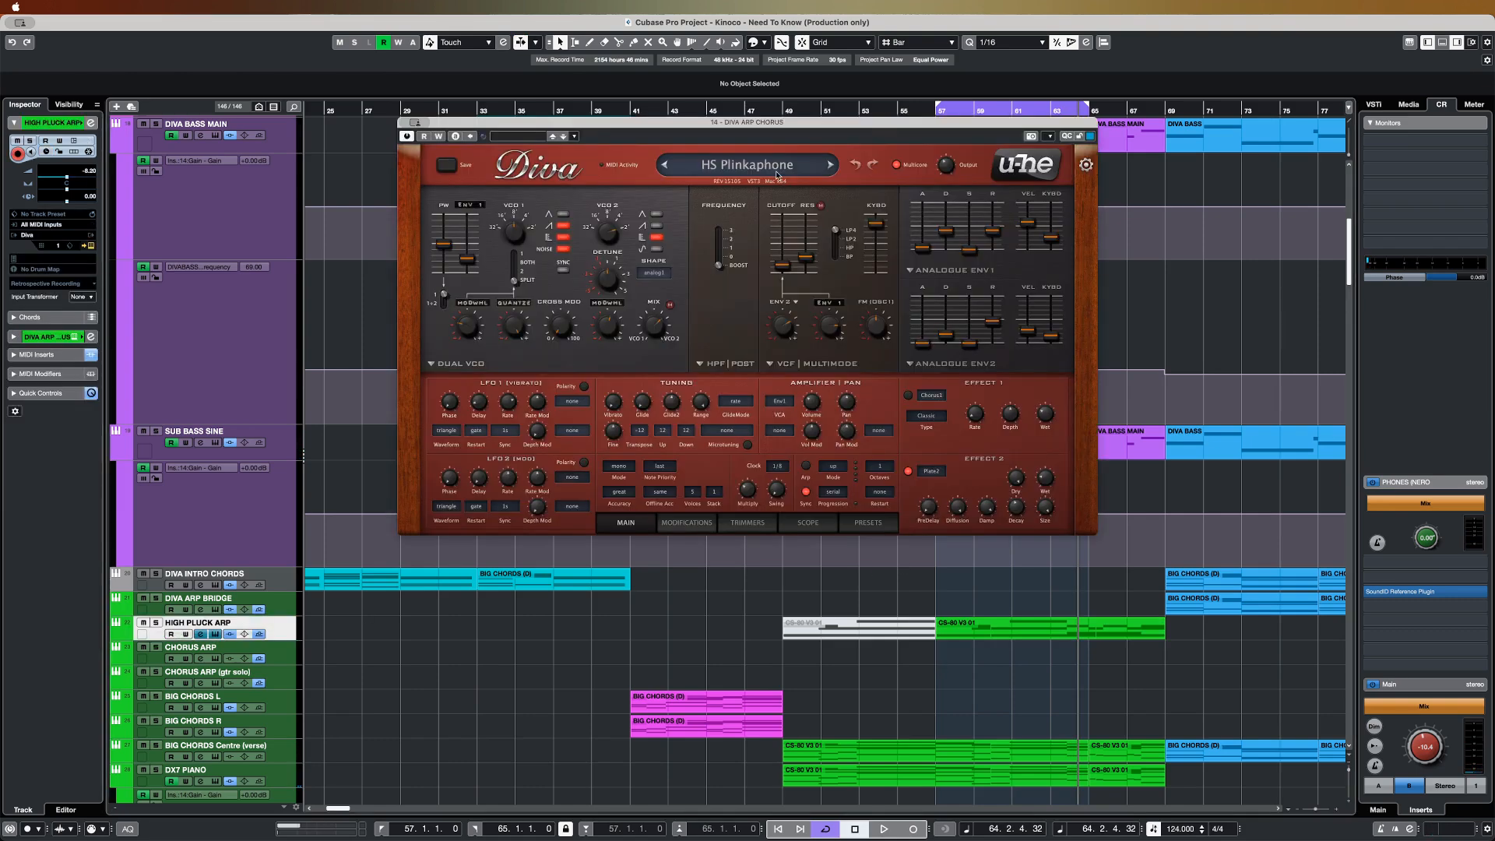
click(405, 122)
- View the notes of the HIGH PLUCK ARP part at bar 57 in the Key Editor, then close the editor
double_click(1044, 629)
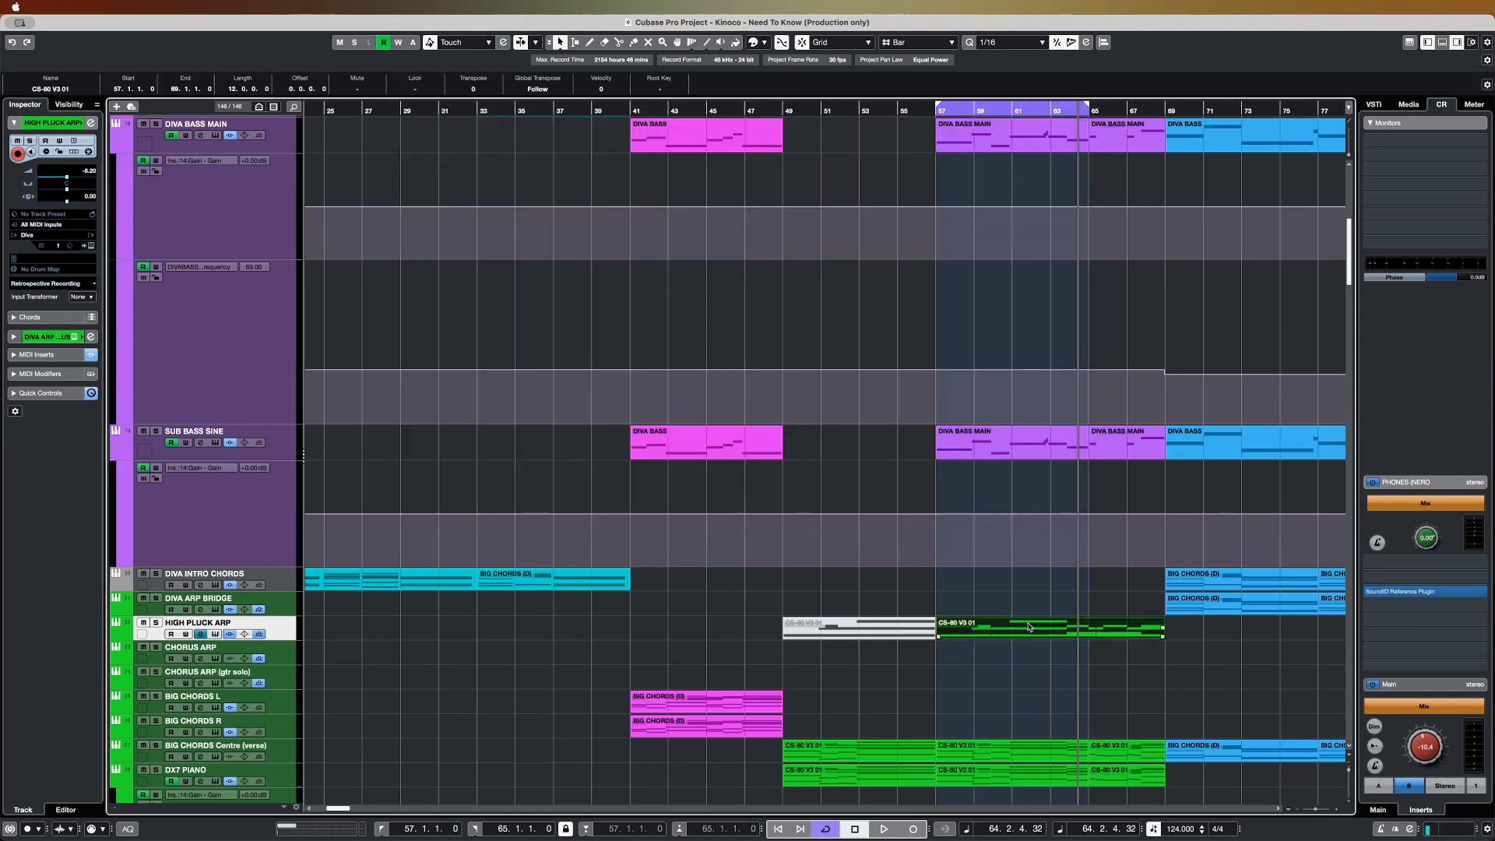
click(361, 213)
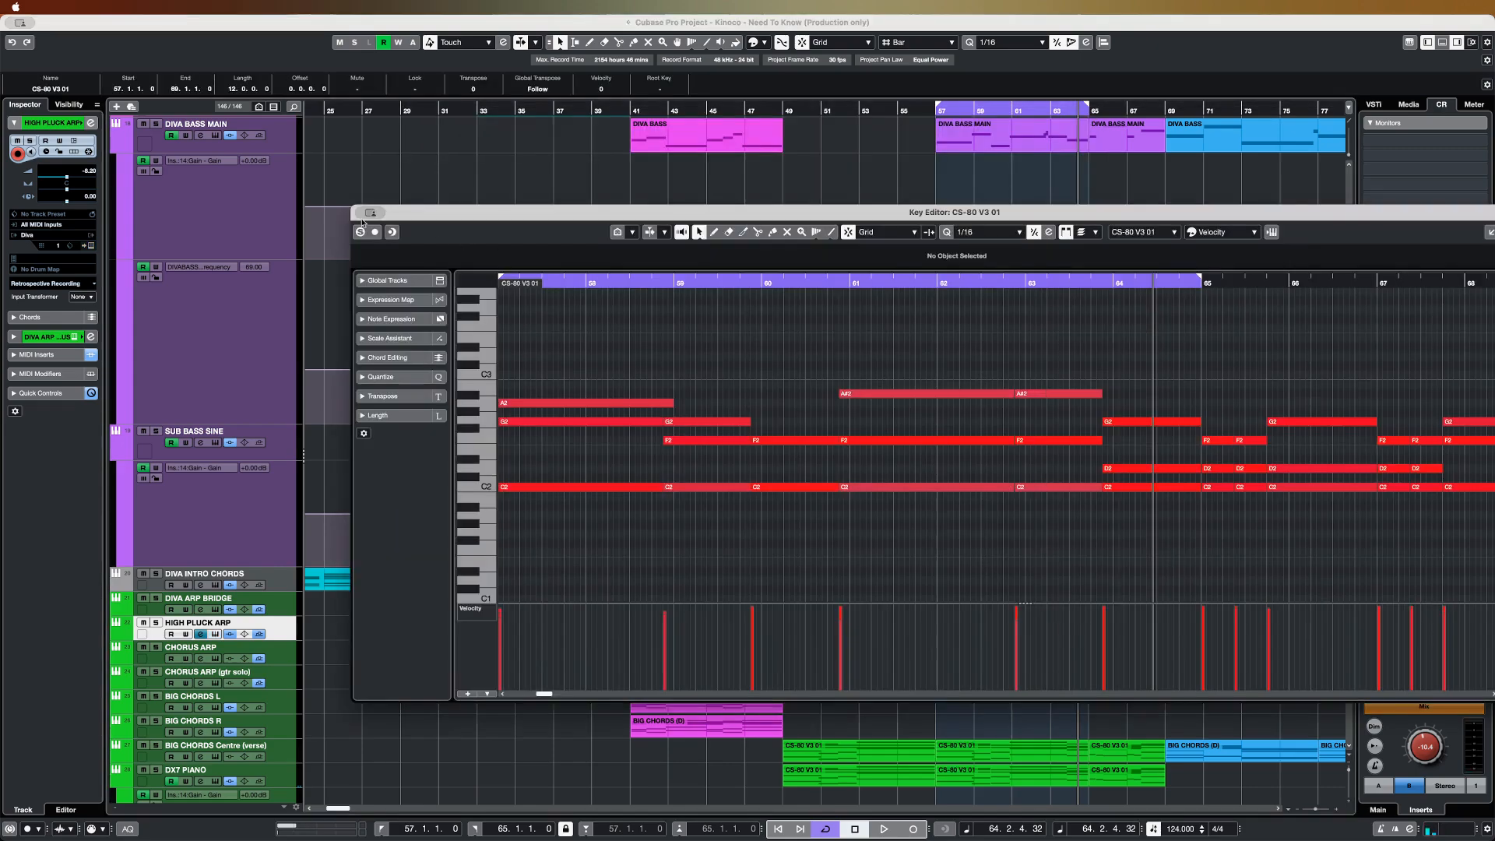
scroll(1012, 733, down, 2)
click(1012, 710)
click(1007, 737)
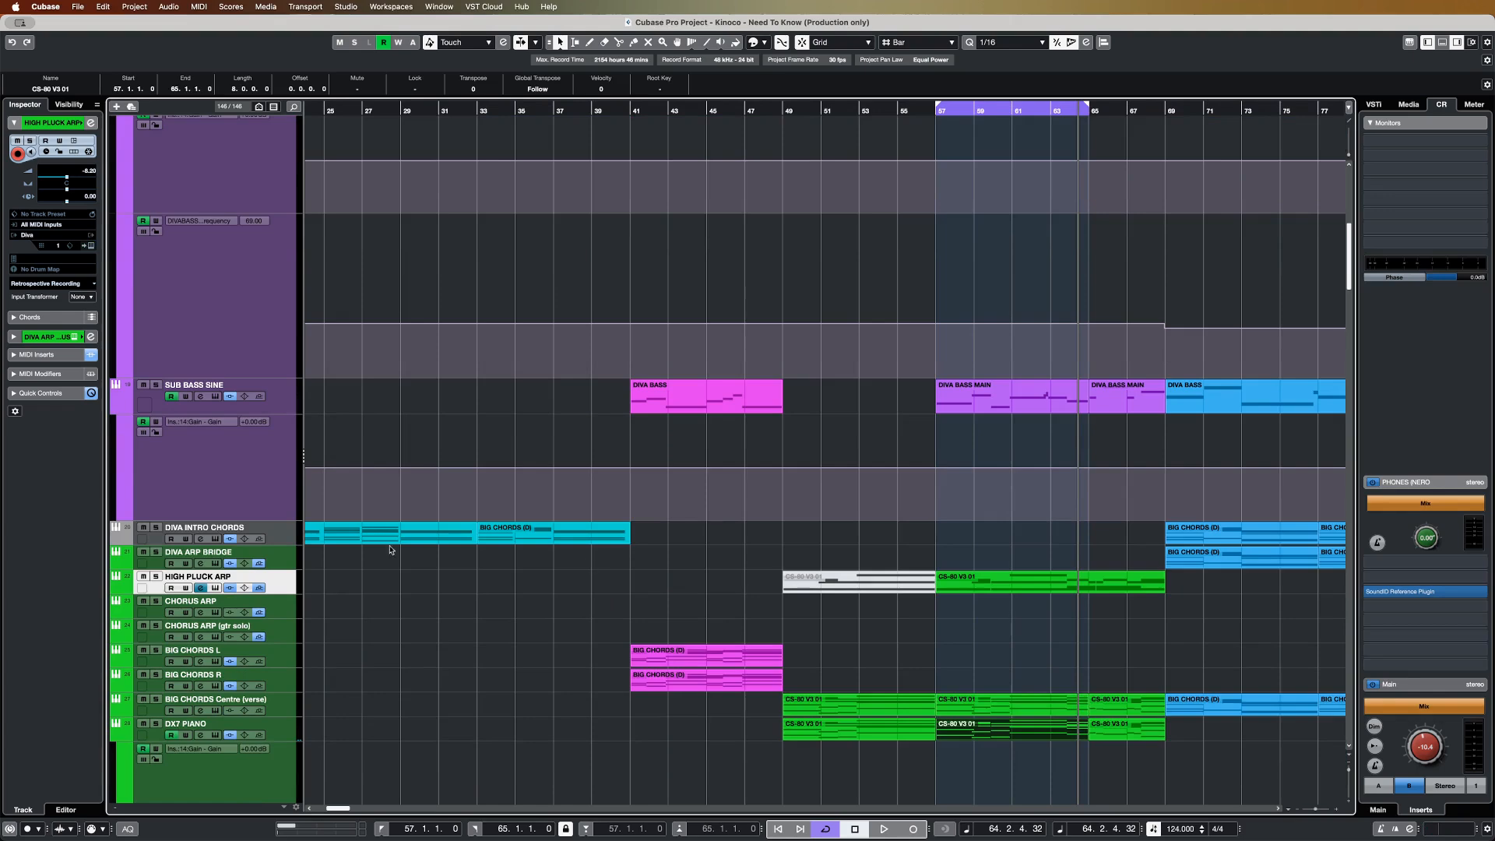
- Show the Arpache 5 MIDI insert on HIGH PLUCK ARP, solo the track, and place the cursor at bar 57
click(35, 354)
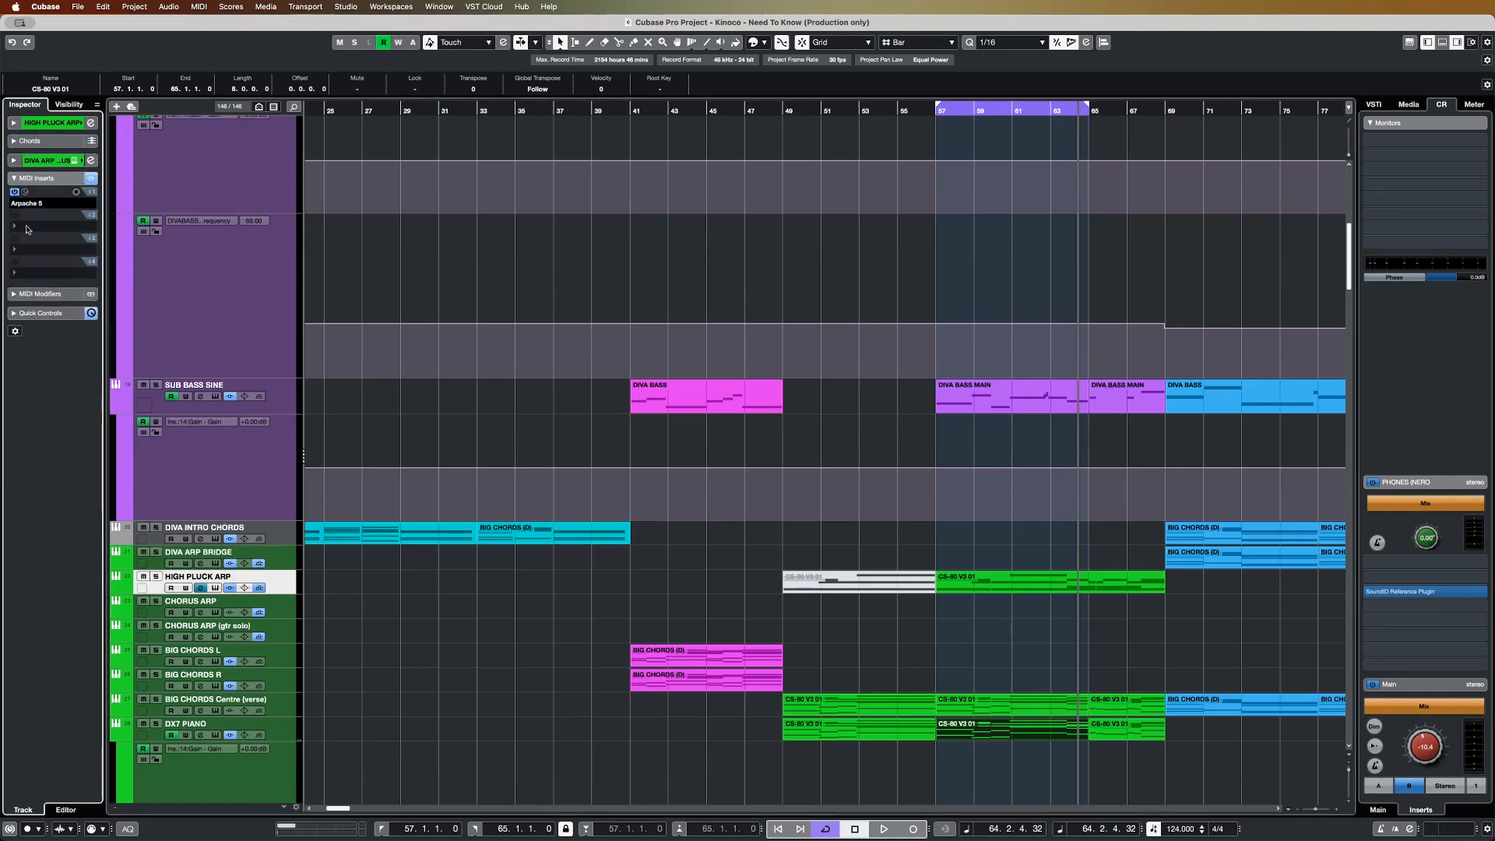
click(24, 192)
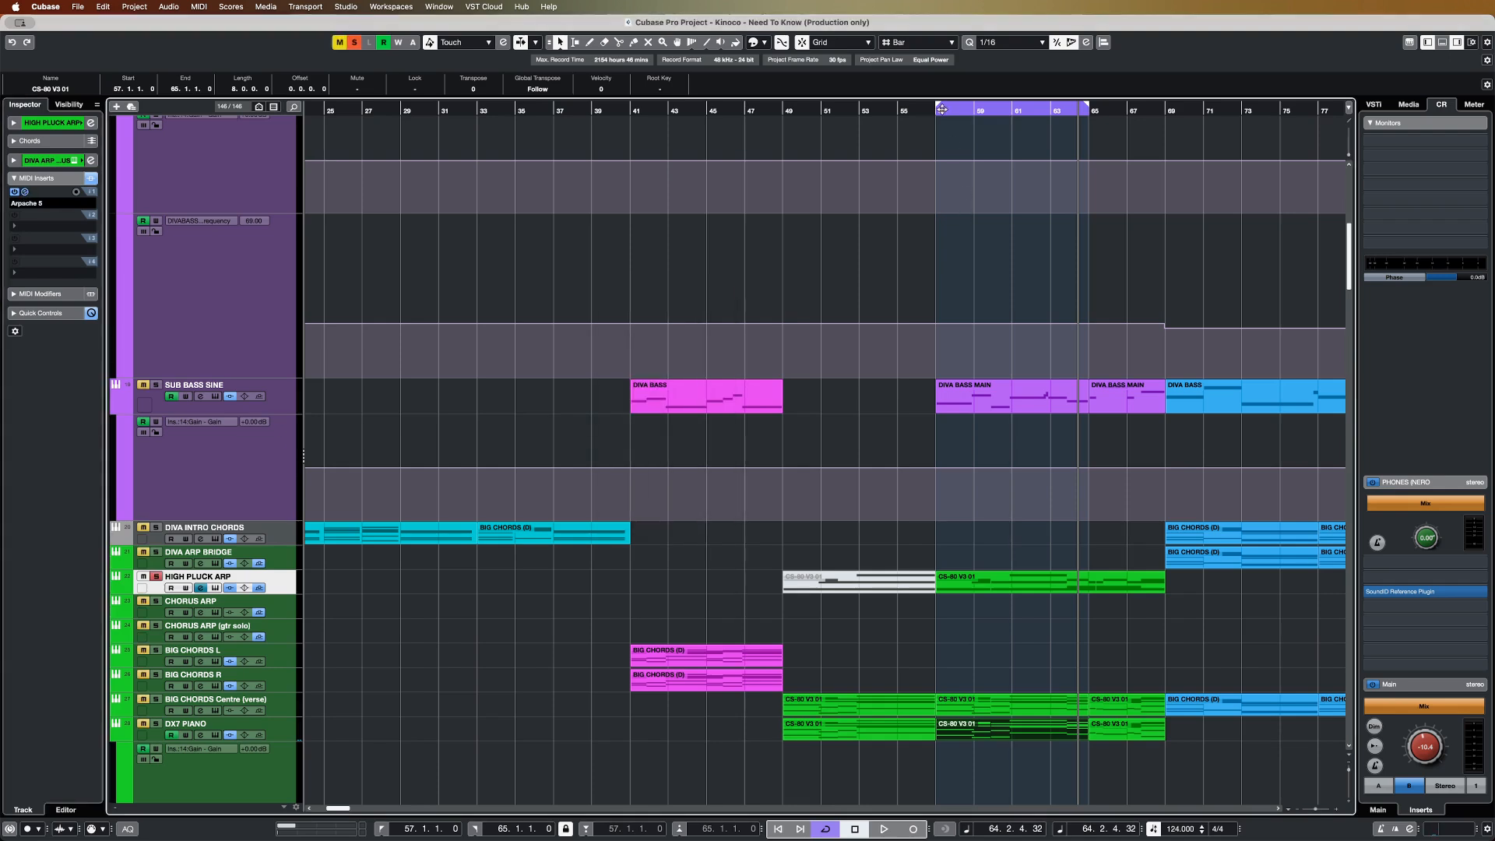
click(937, 112)
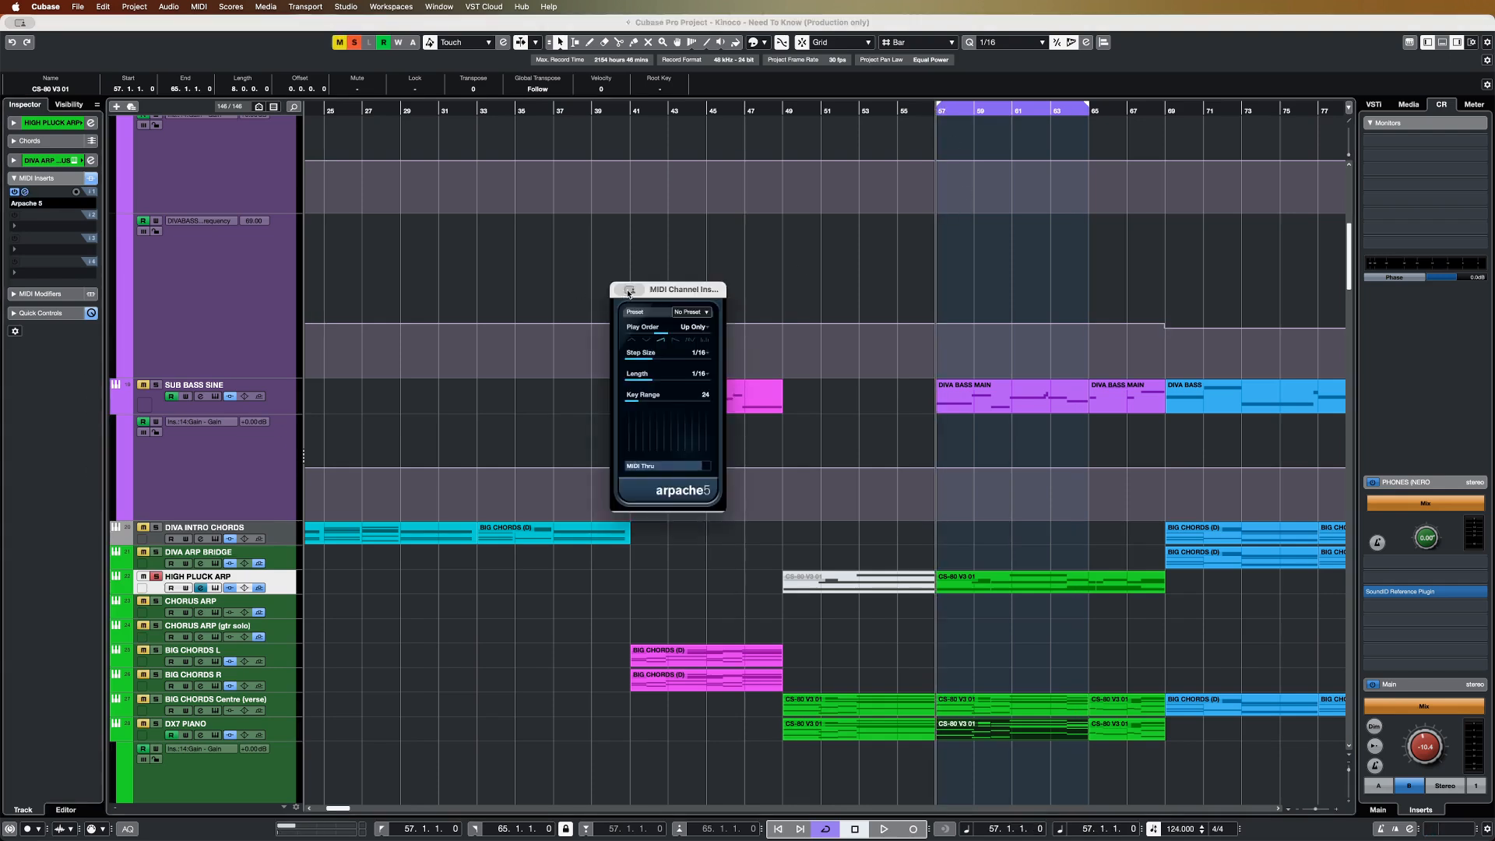
- Play the soloed HIGH PLUCK ARP with Arpache 5 deactivated, then reactivate it to compare the sound
click(15, 192)
key(space)
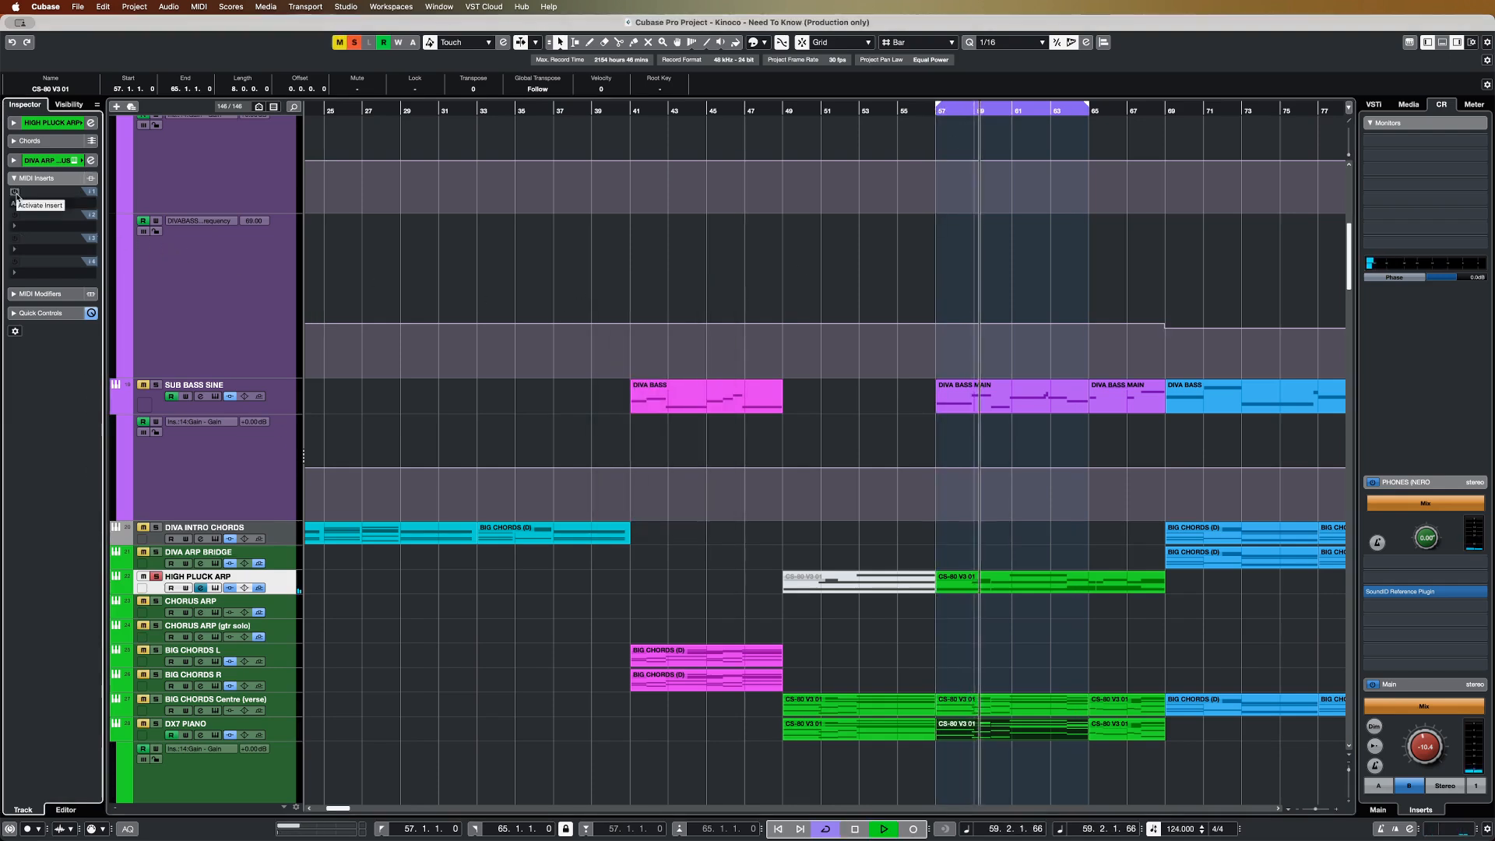
click(15, 193)
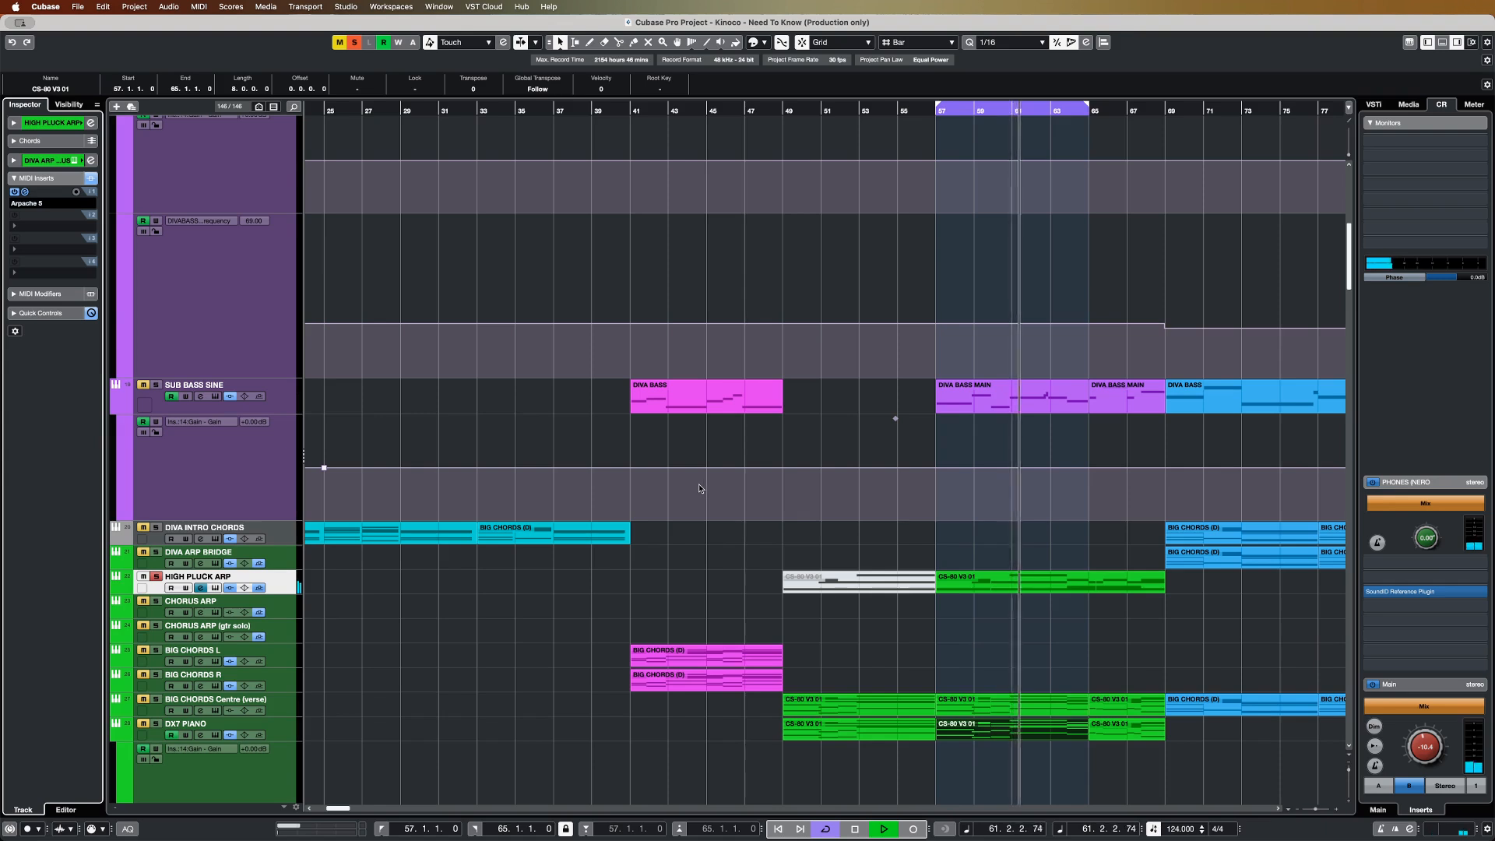
- Show the Diva channel's audio inserts and compare the arp with the Phaser bypassed and active
click(39, 159)
click(38, 197)
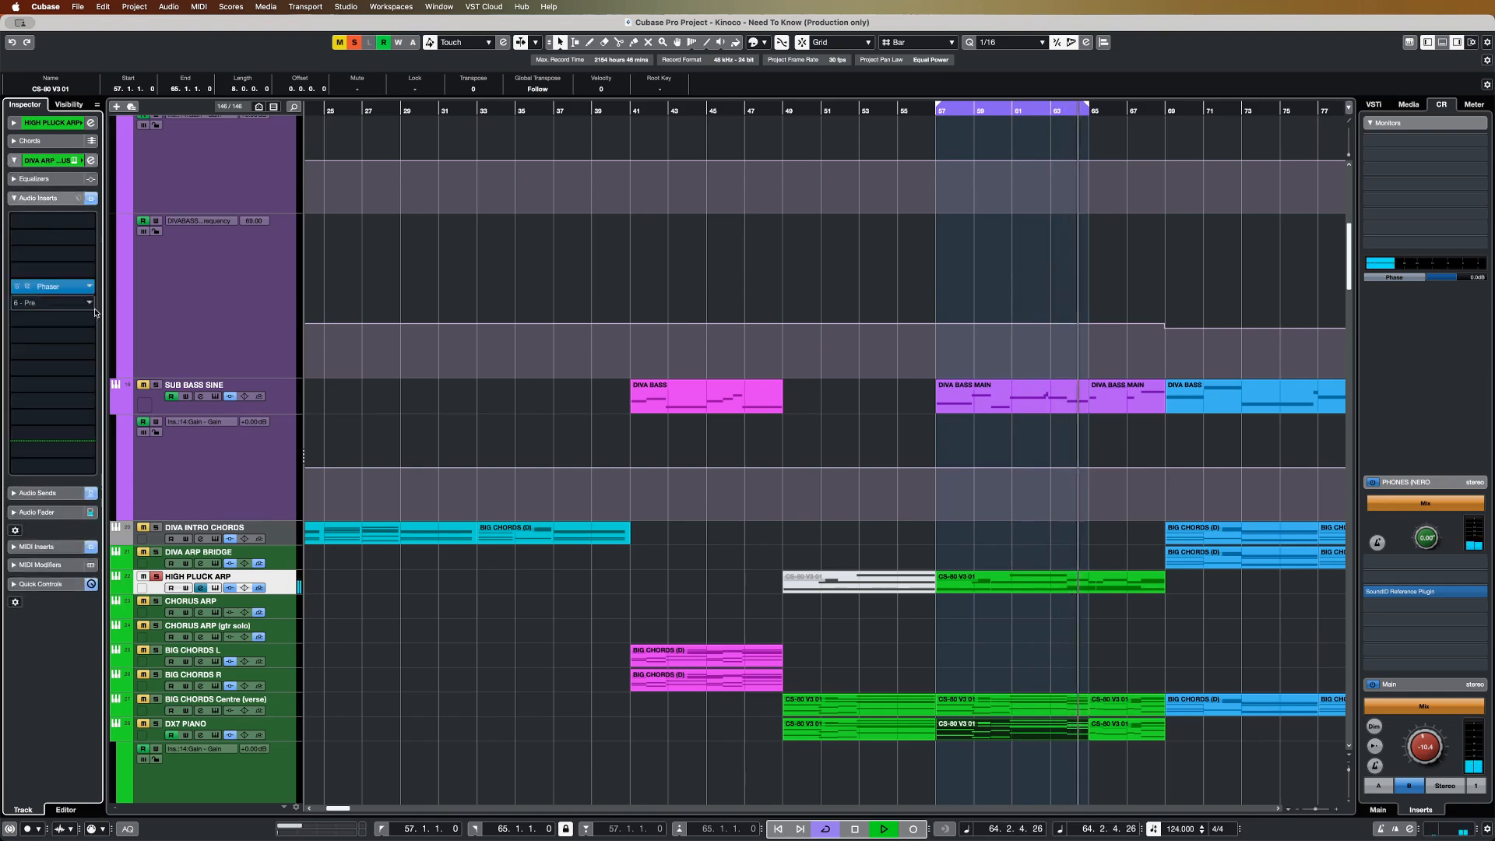
click(16, 286)
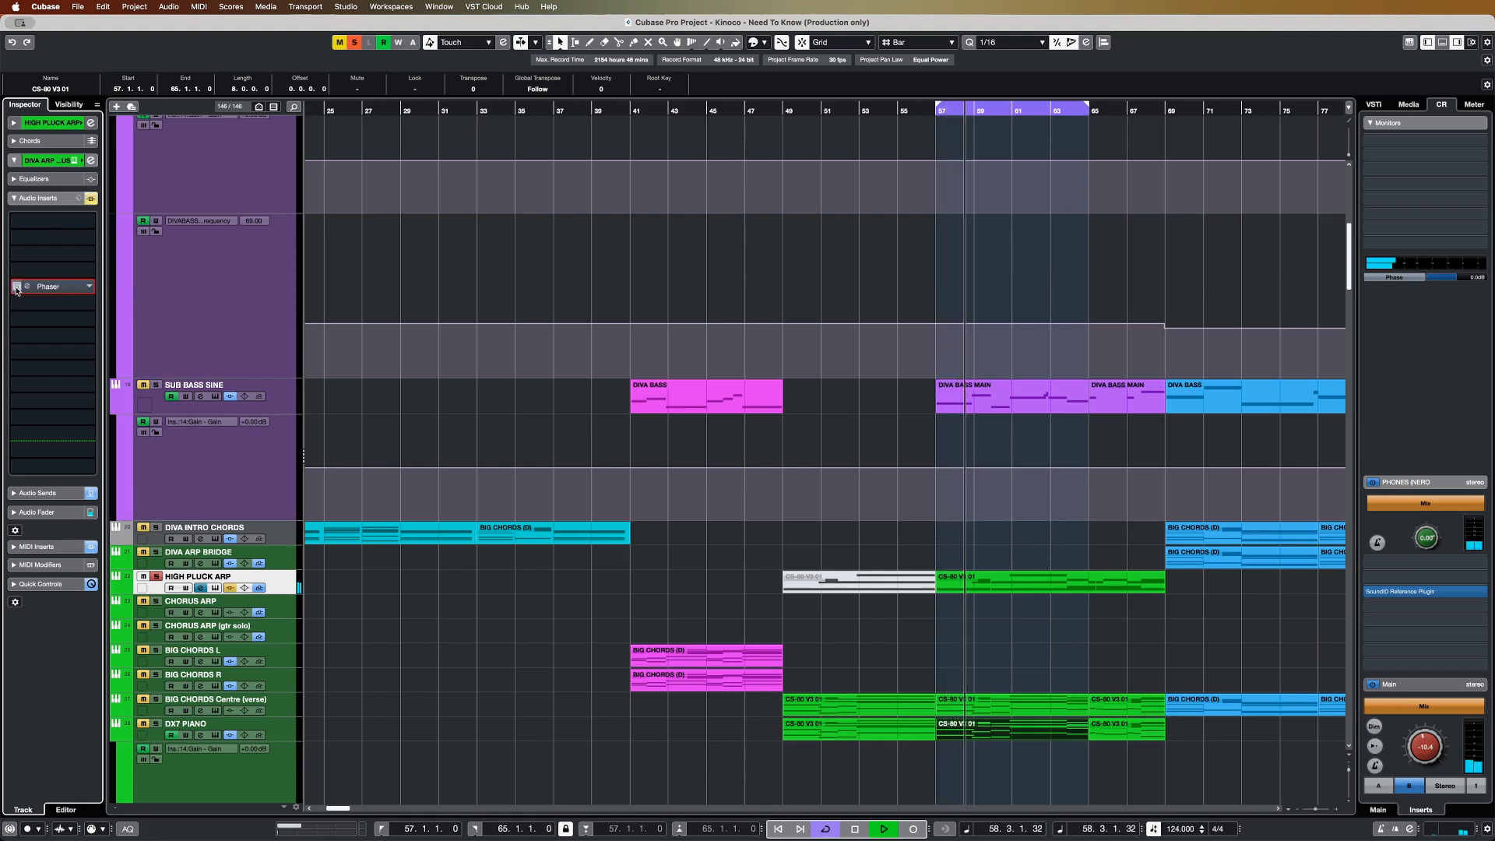
click(16, 287)
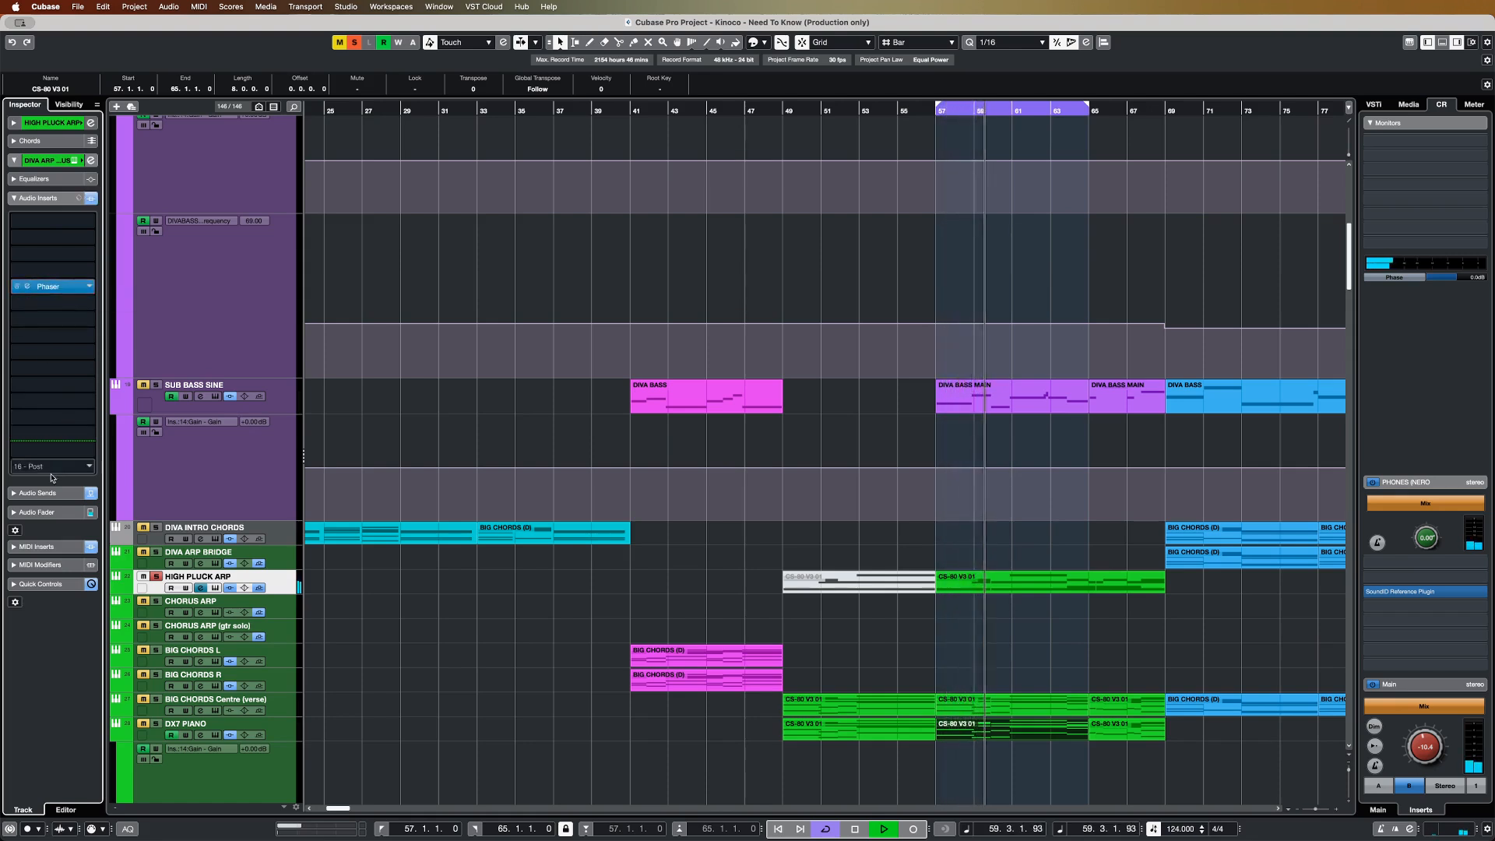
- Show the Diva channel's audio sends and locate the ARP DELAY track among the FX channels
click(37, 493)
click(38, 198)
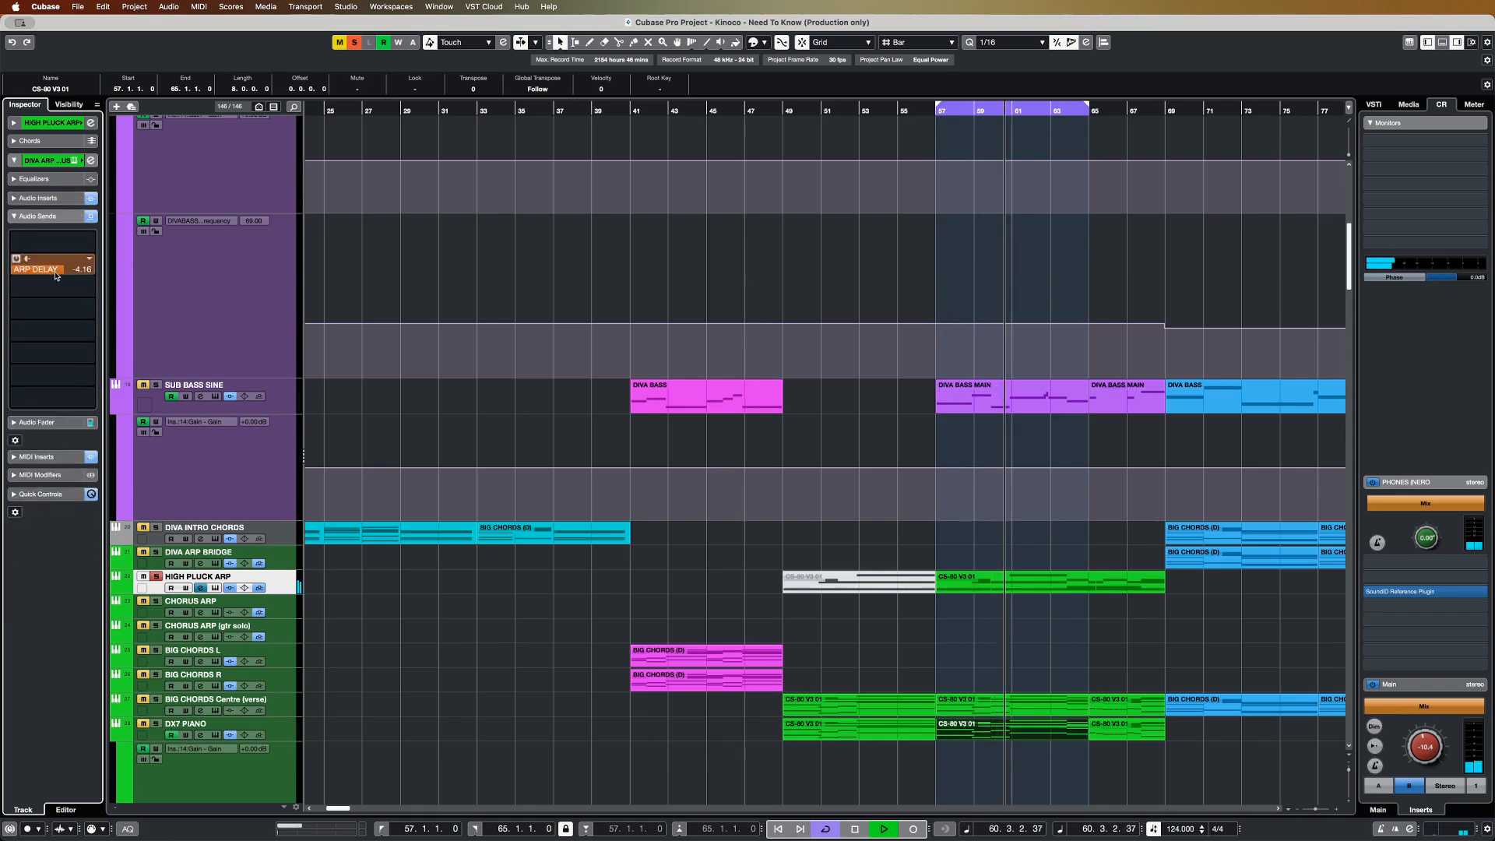
scroll(498, 685, down, 20)
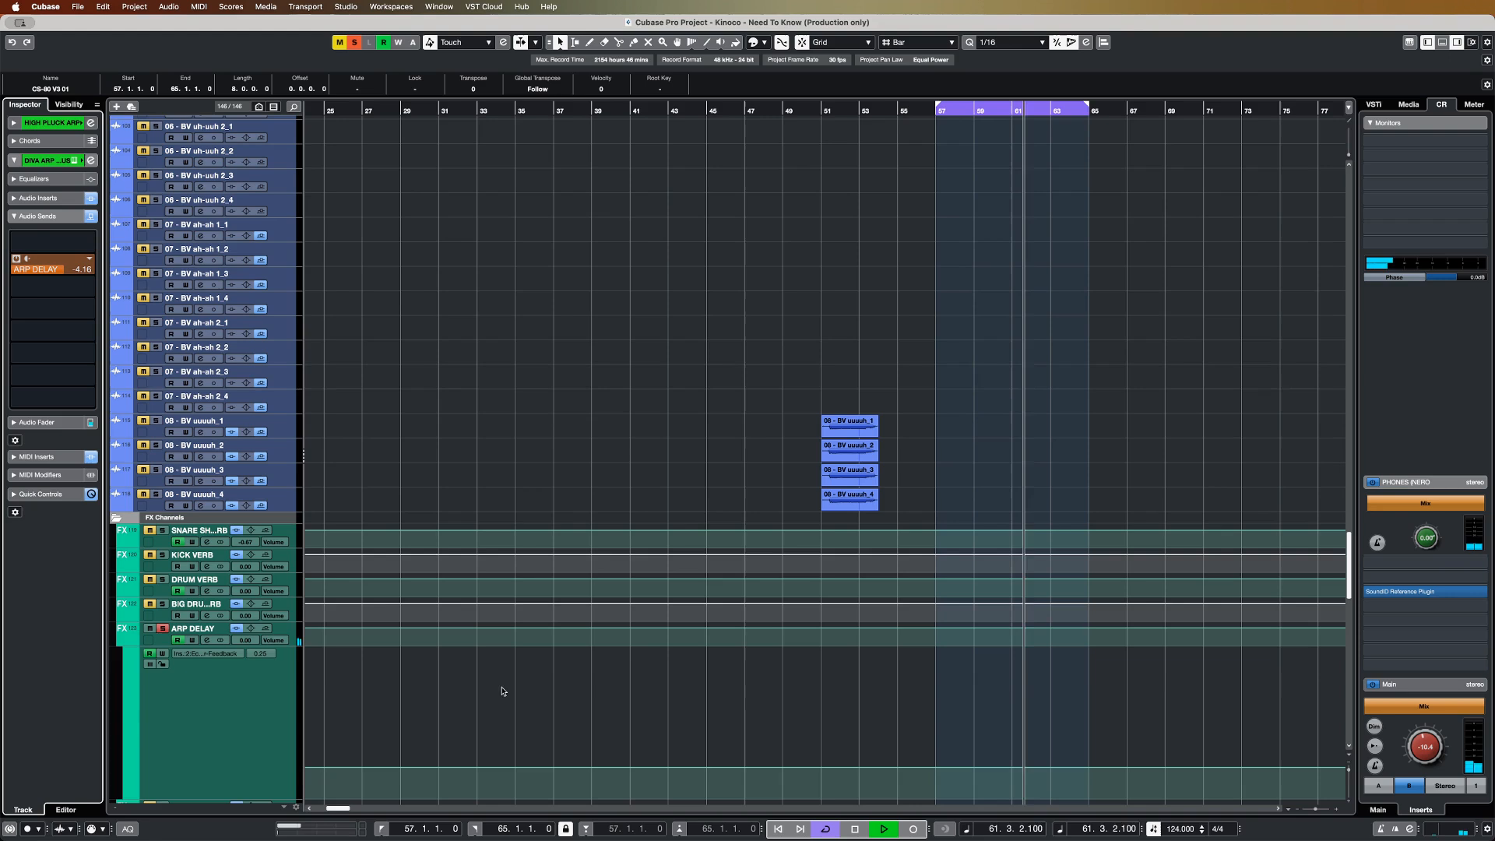
- Compare the ARP DELAY channel with its StereoEnhancer insert bypassed and active, and select its EchoBoyJr insert
click(155, 632)
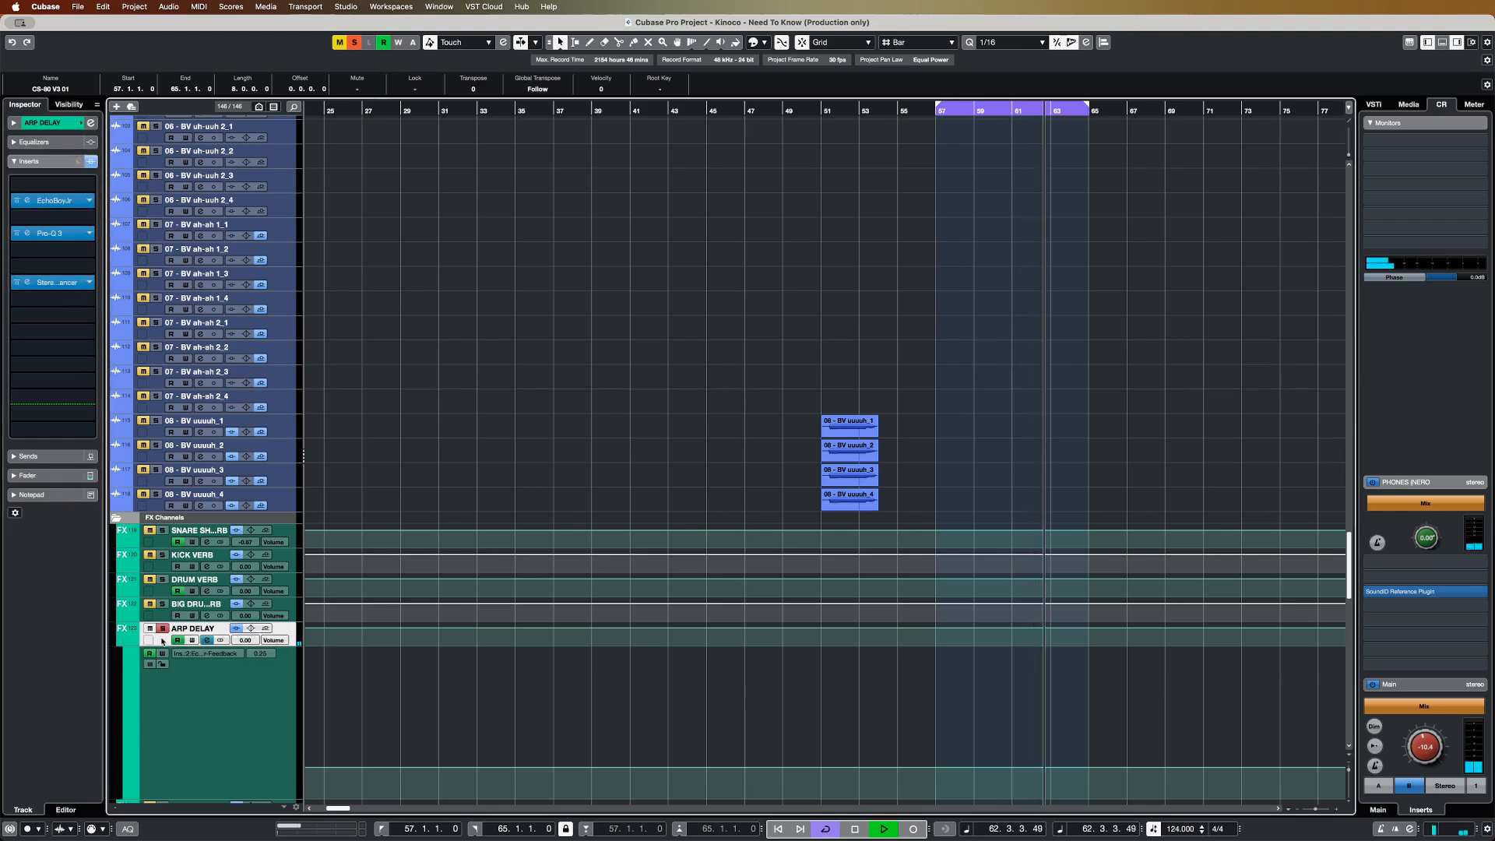
click(53, 286)
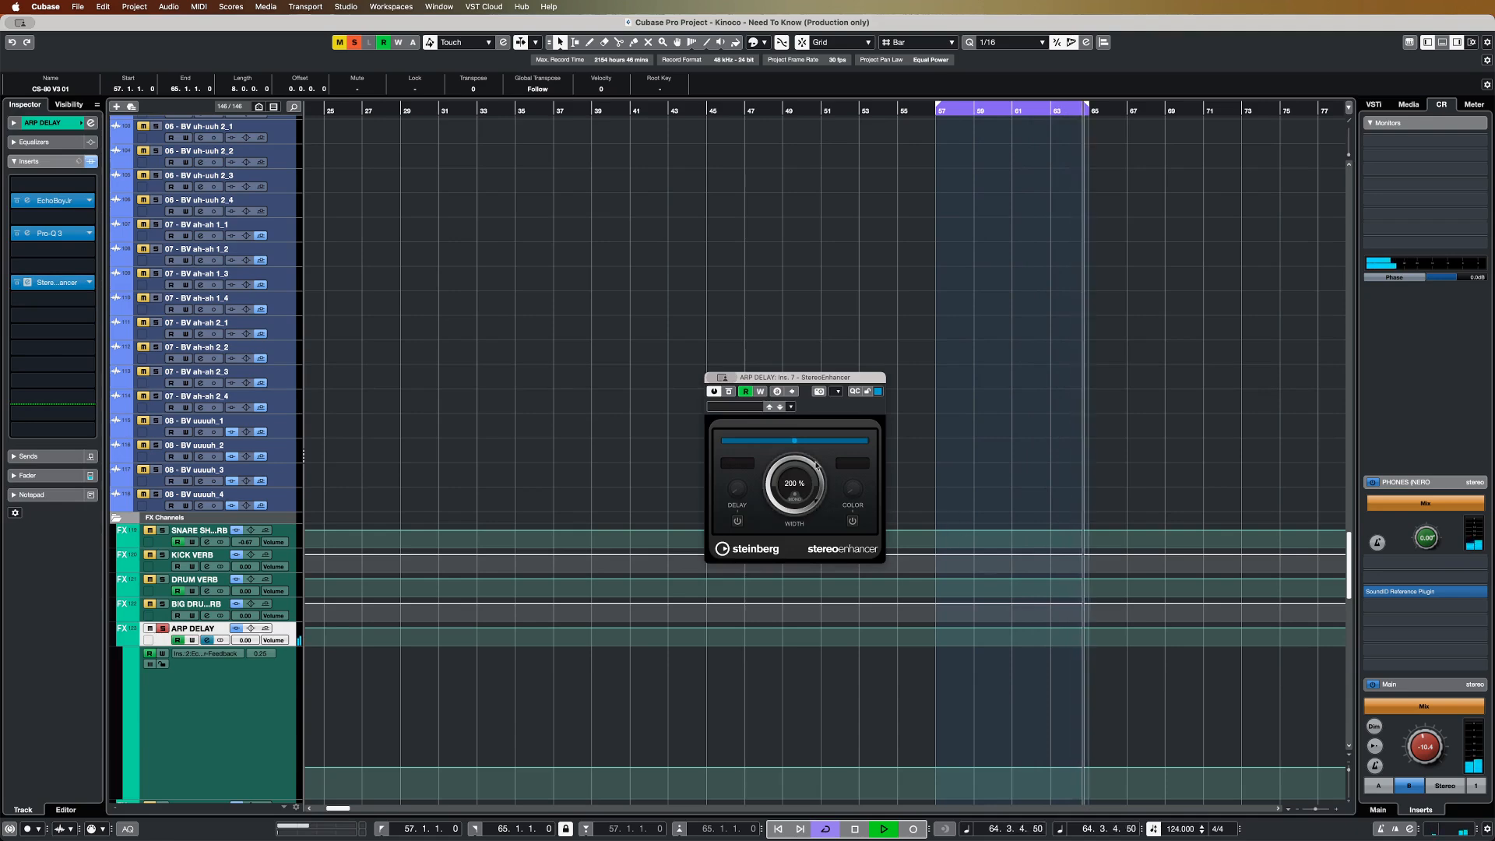
click(732, 393)
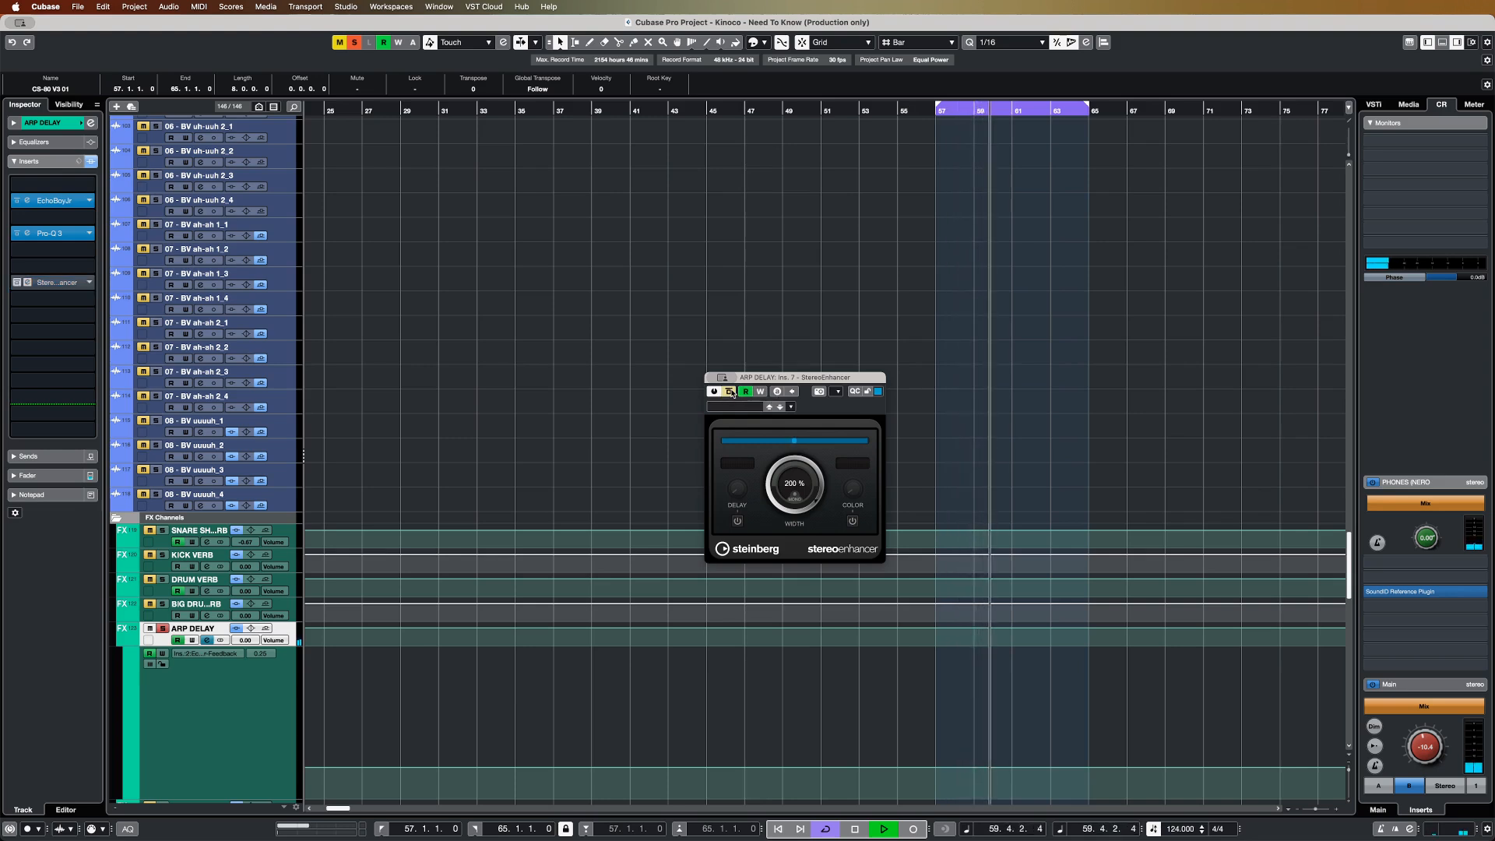
click(732, 393)
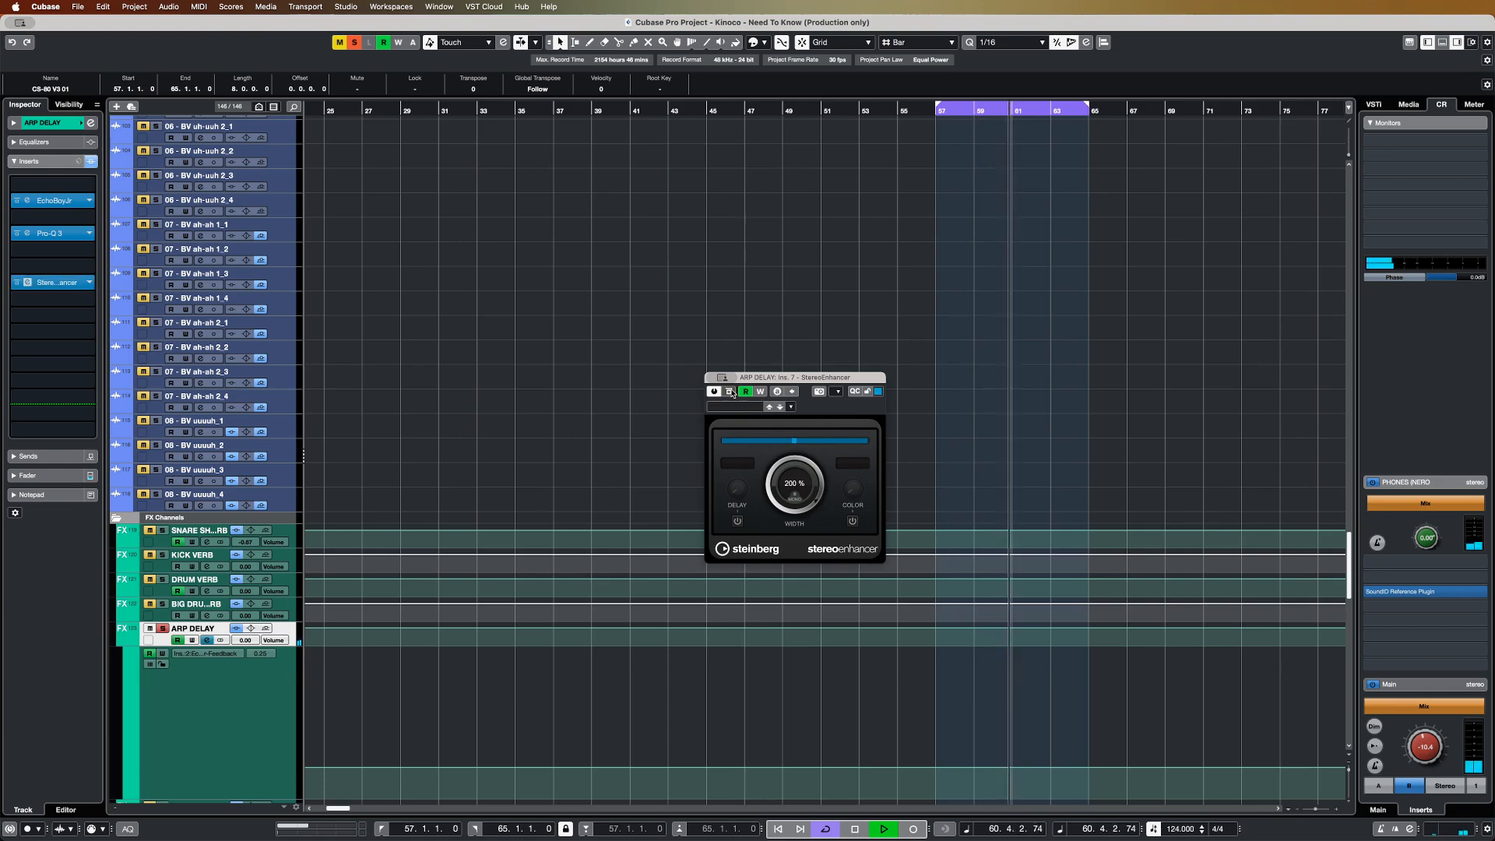
key(space)
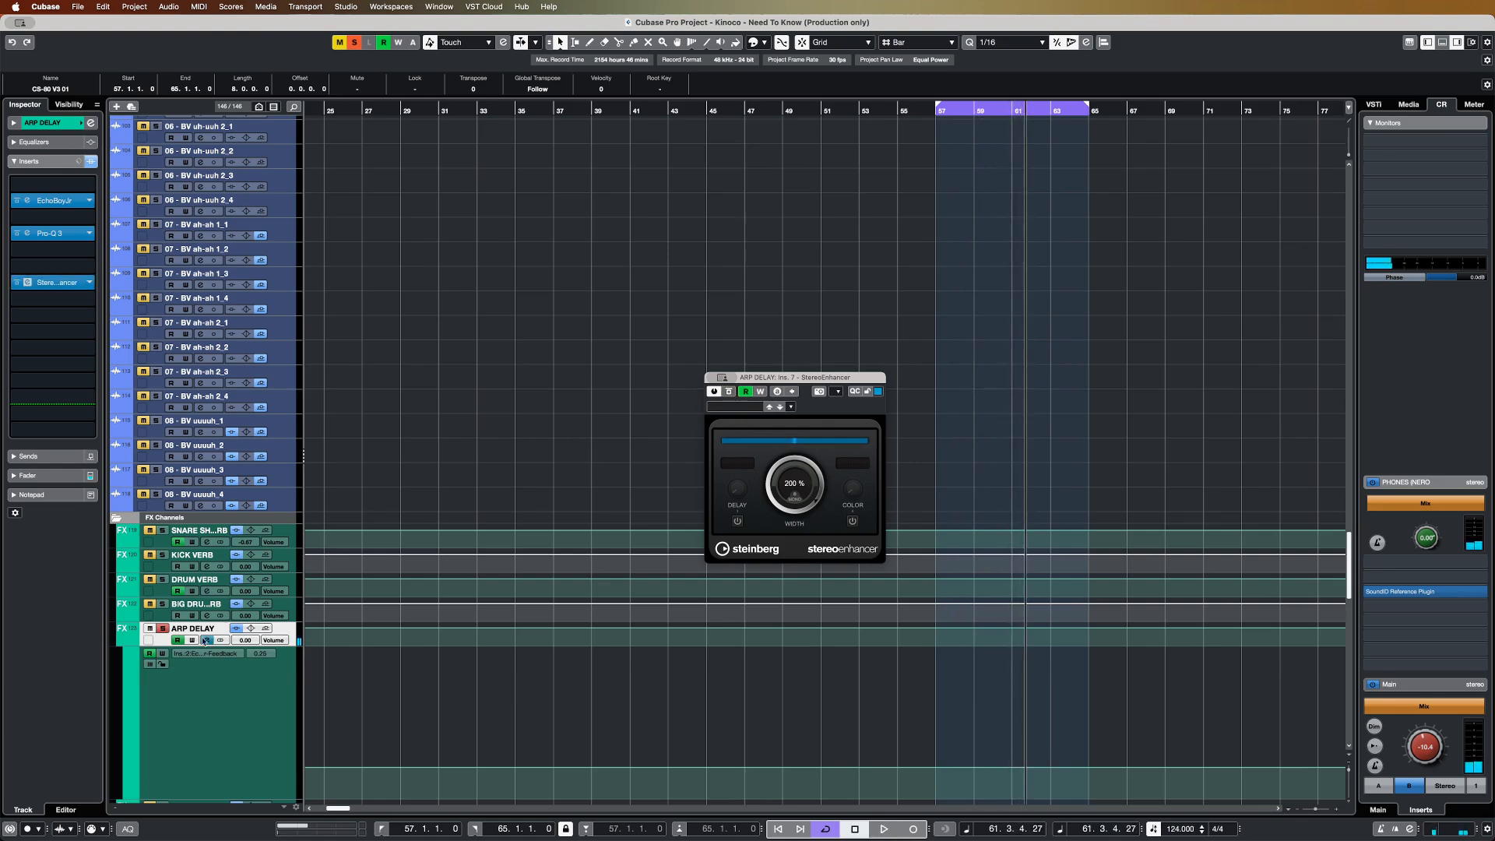
click(161, 643)
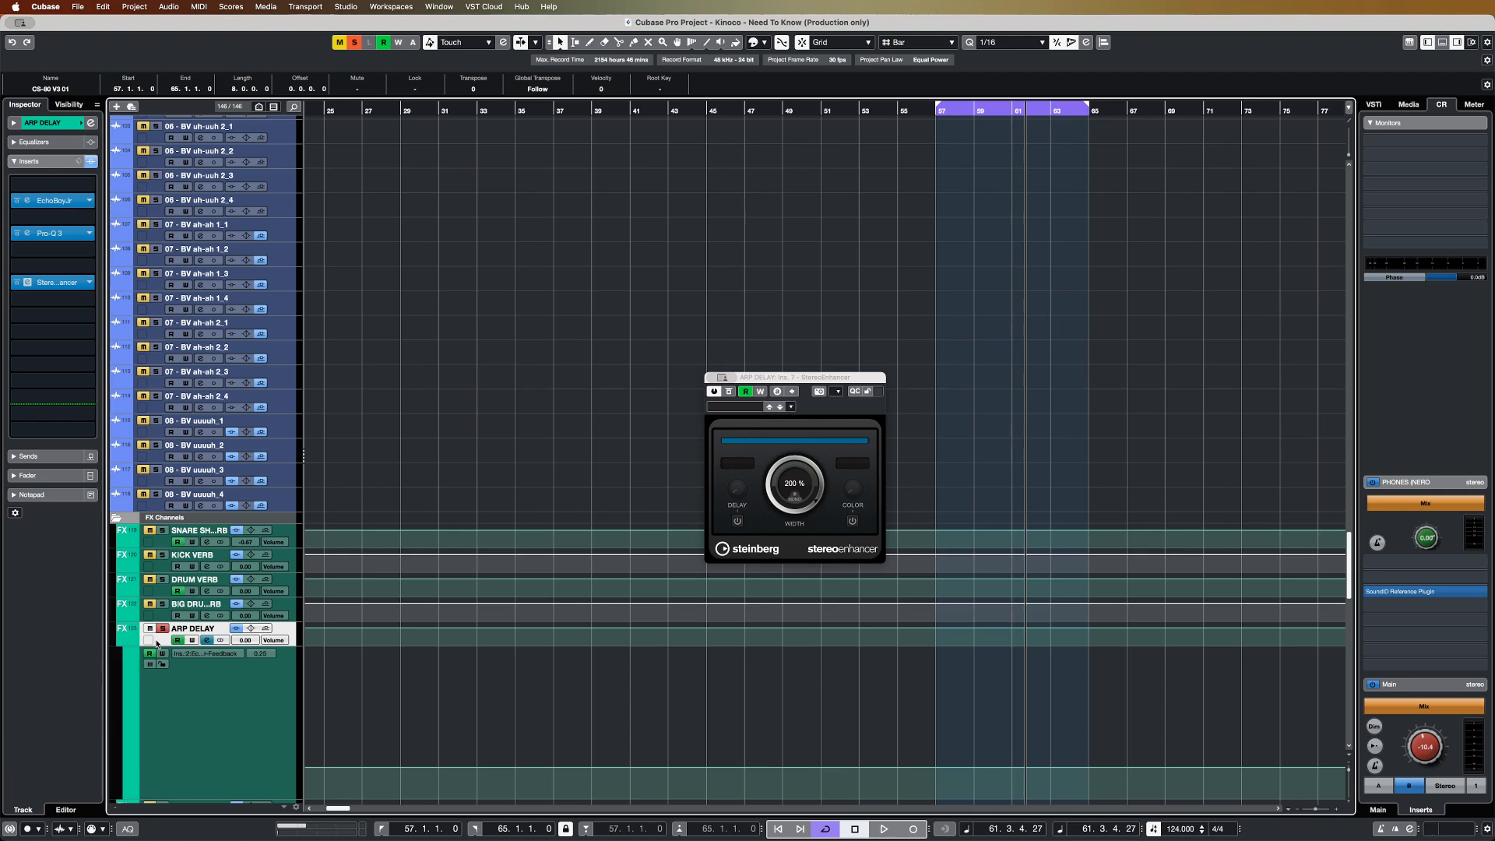
click(70, 203)
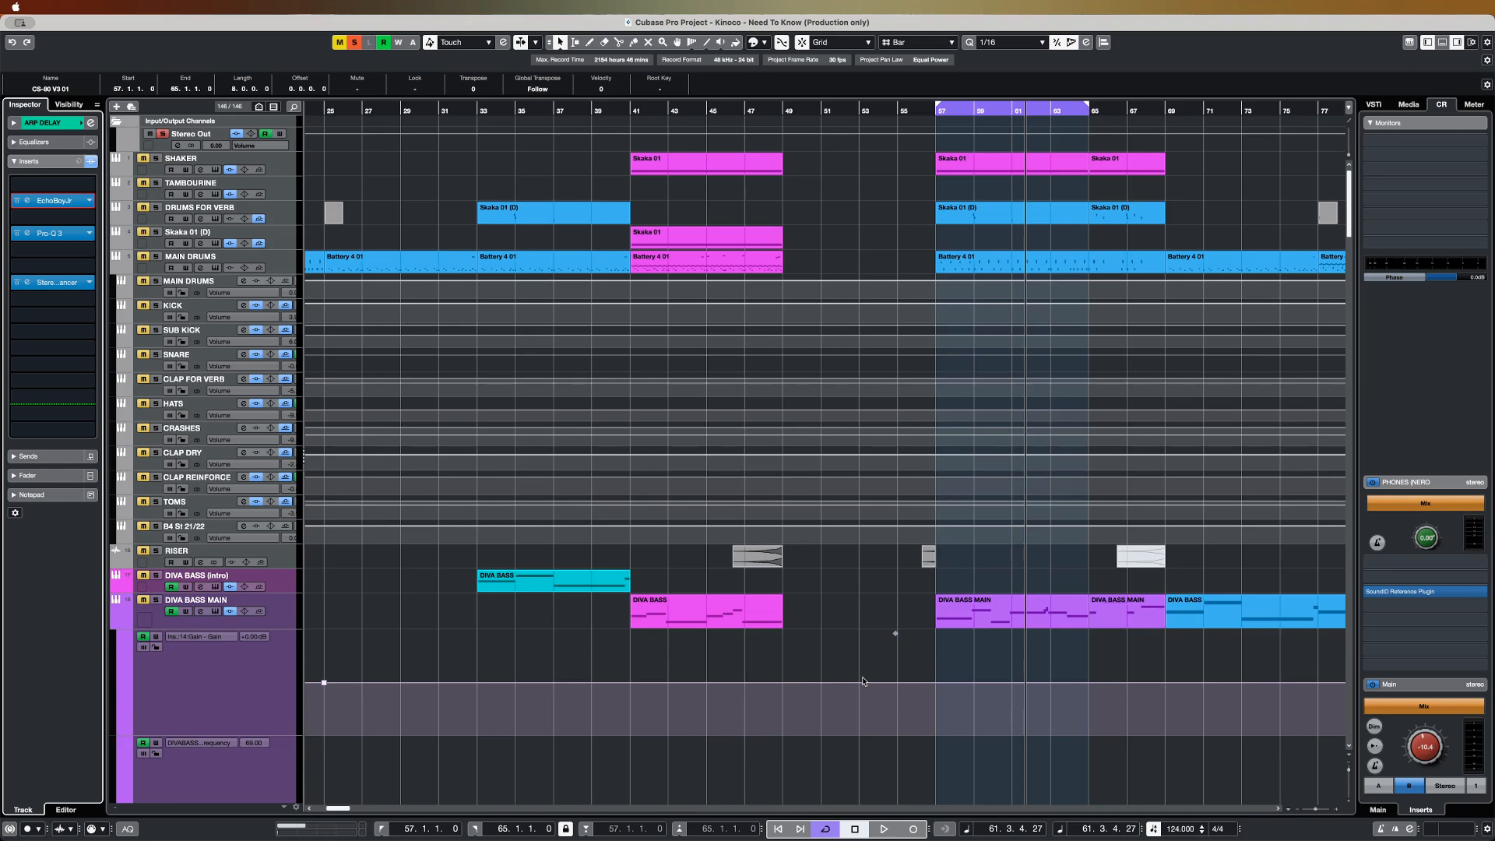
- Play the full, unsoloed mix from bar 61 with the cycle range set from bar 65 to bar 73
click(1127, 164)
key(p)
click(1006, 111)
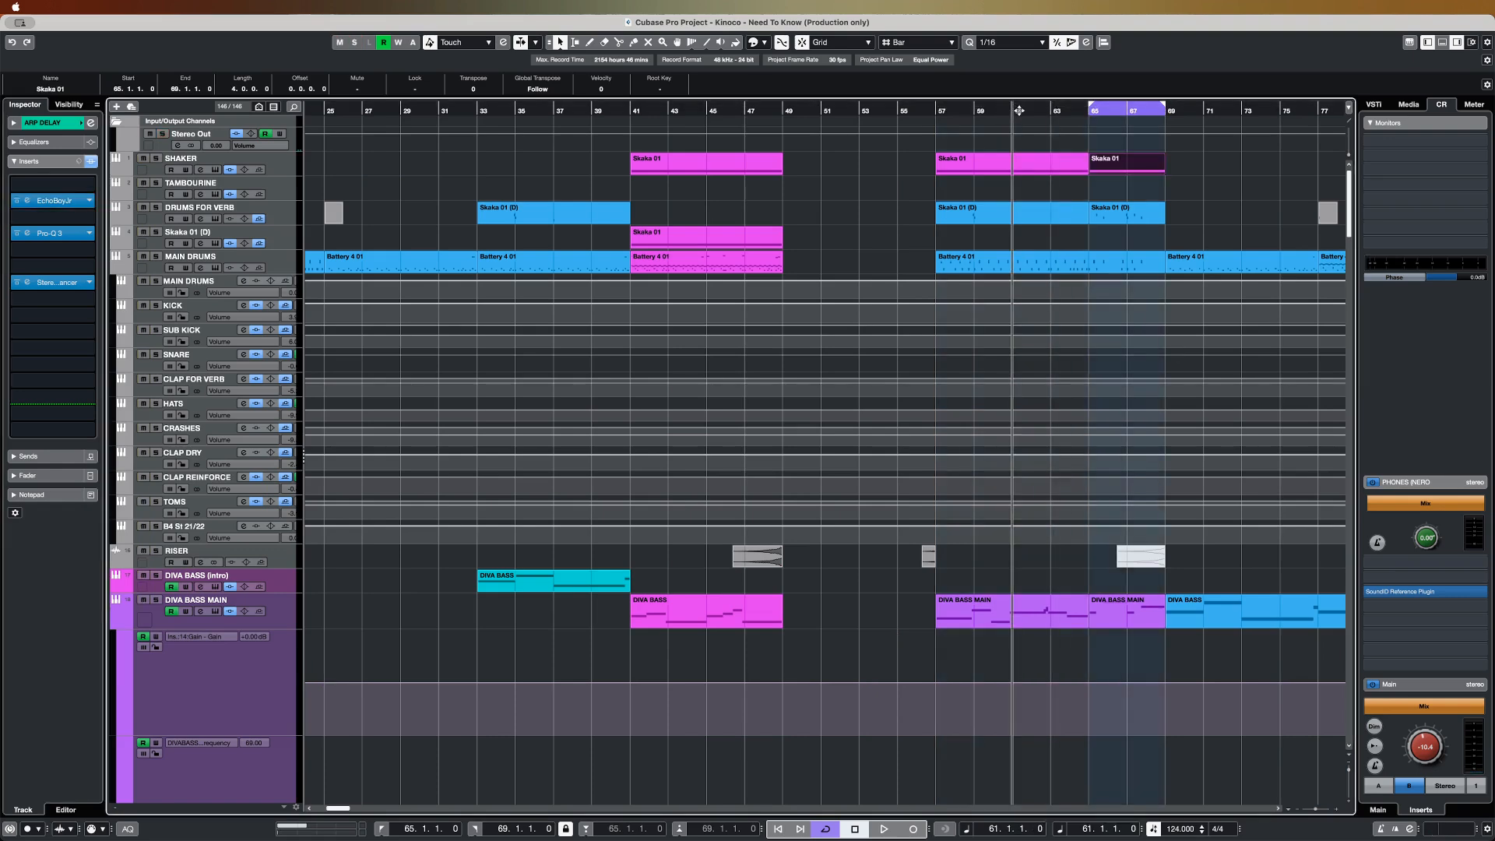
key(space)
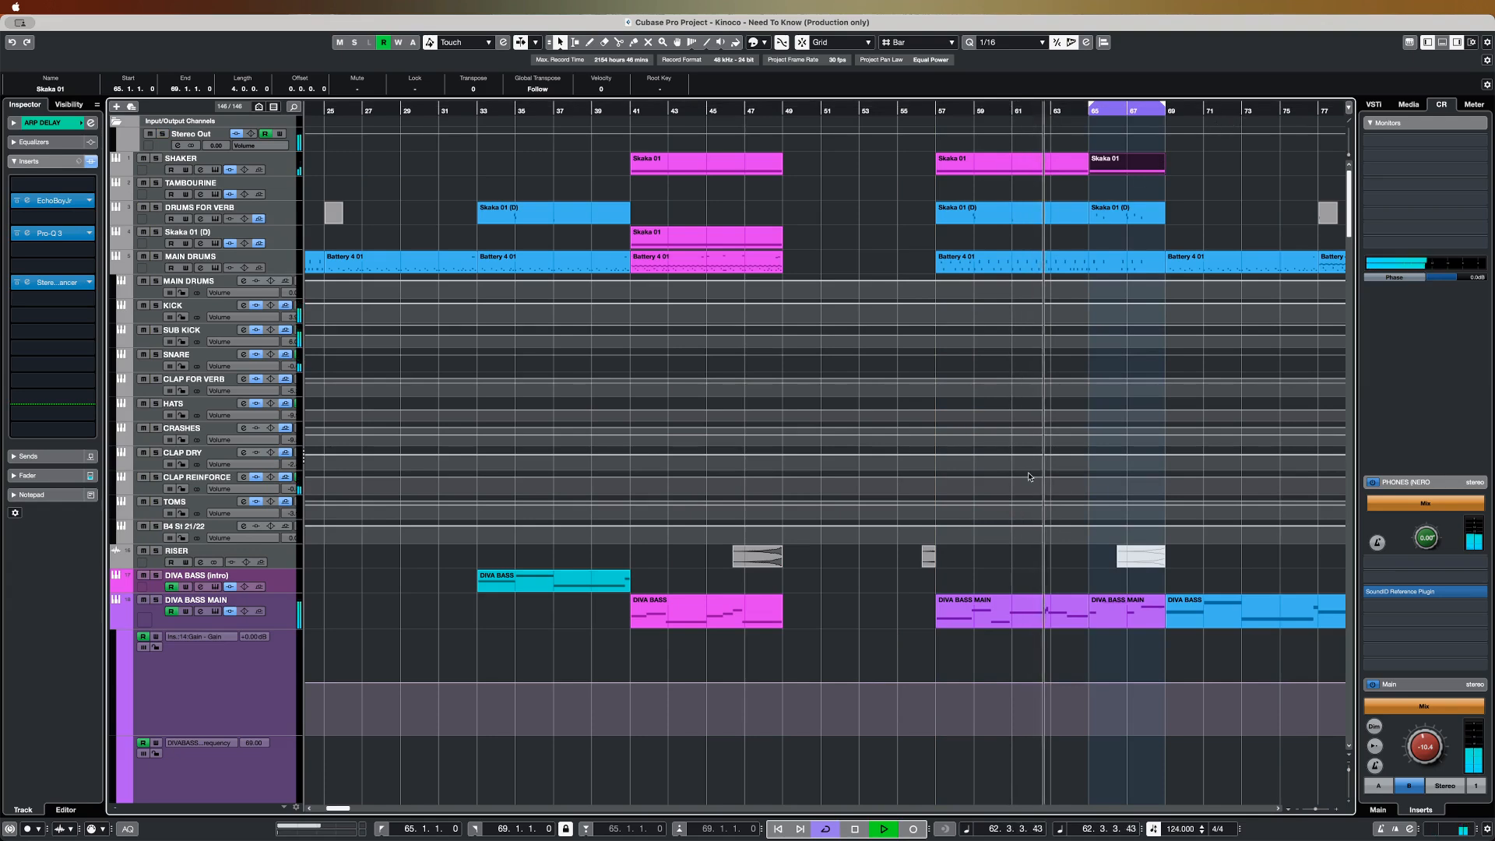
alt+click(1244, 112)
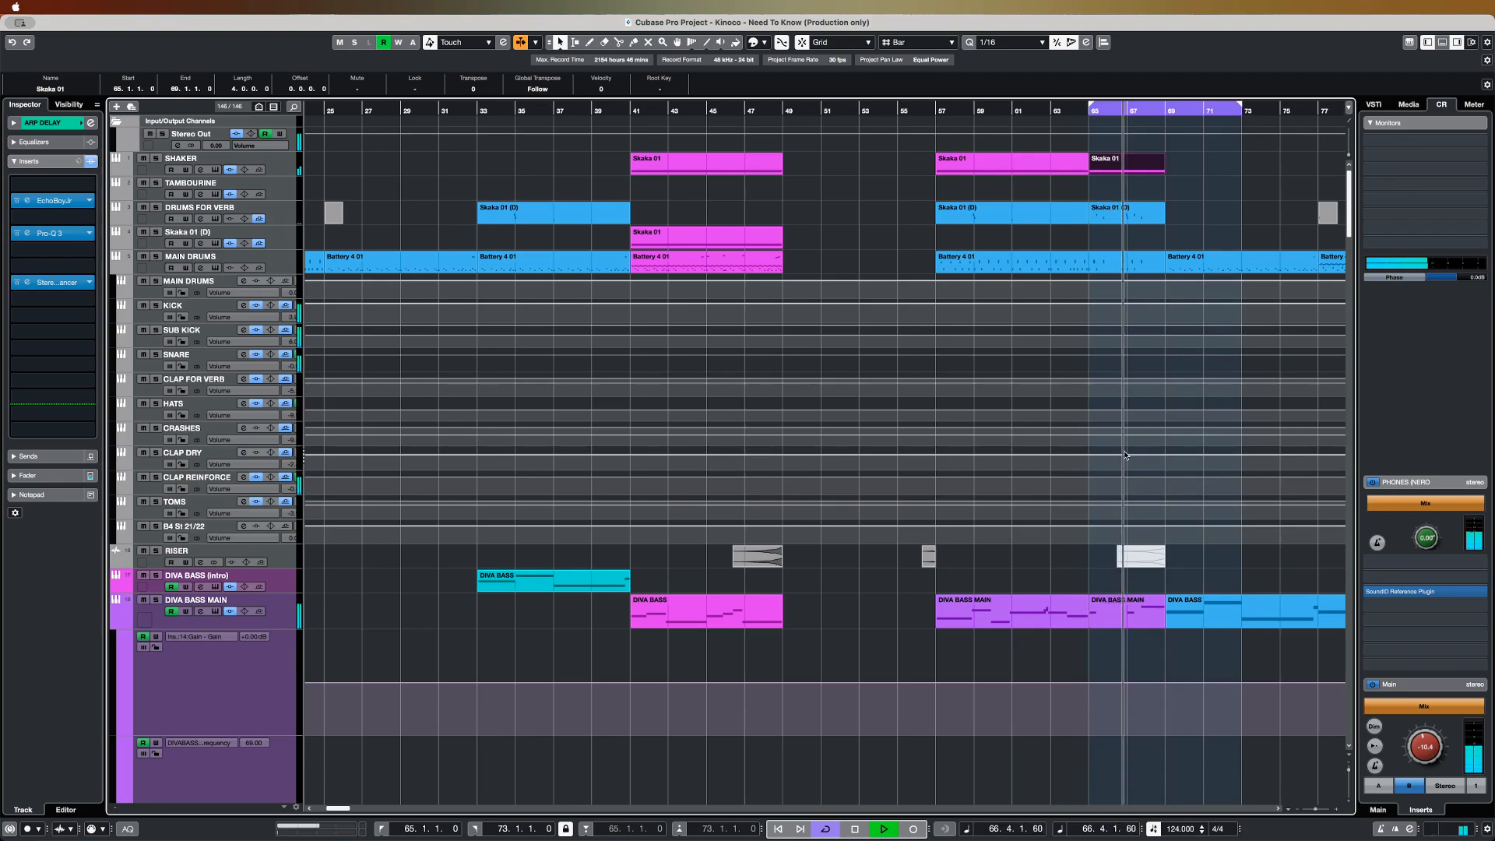
key(space)
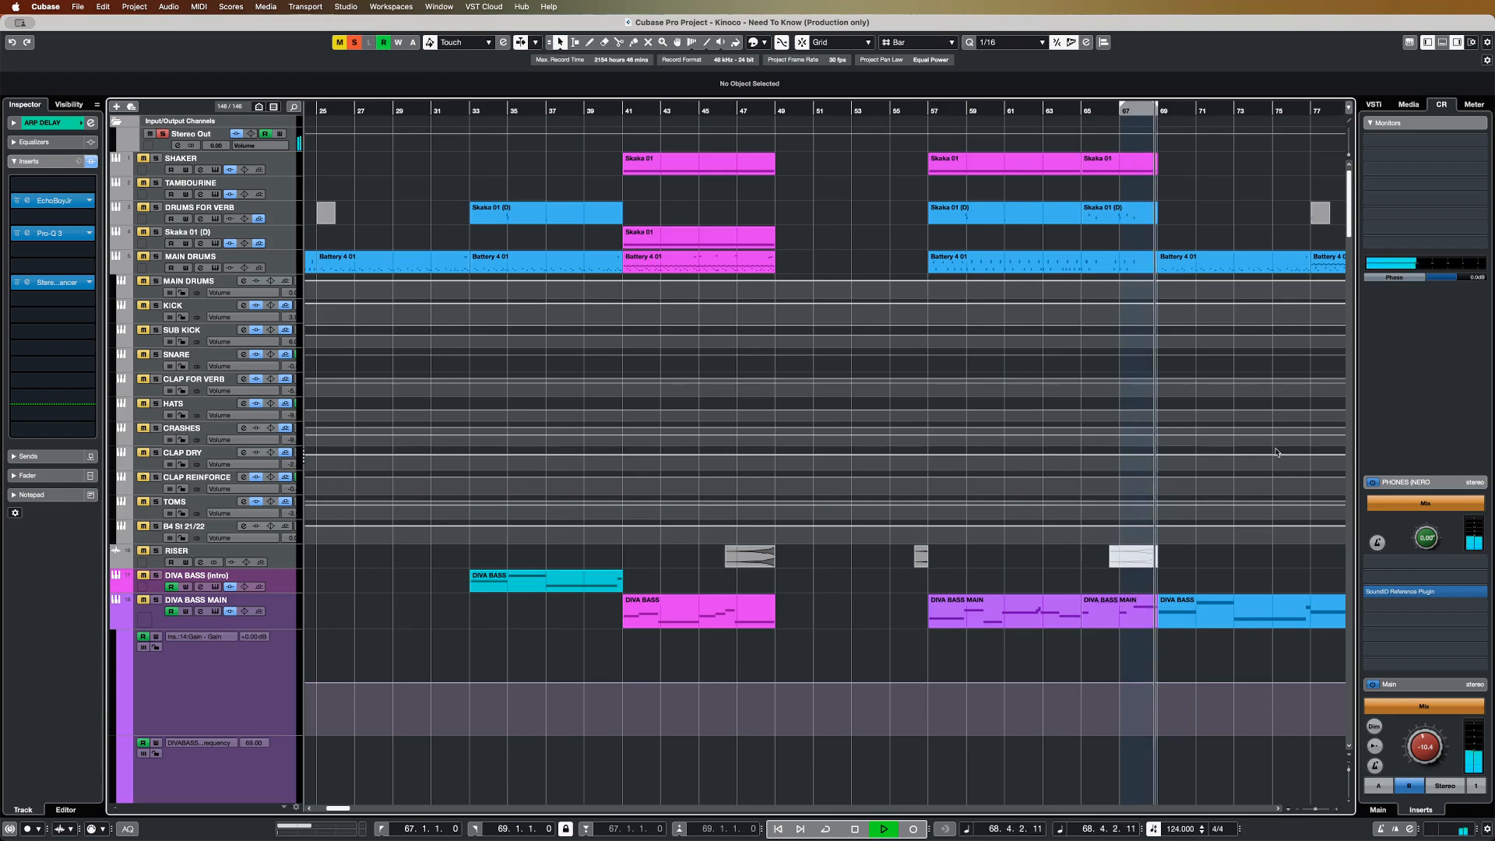
- Locate the 05 - knooooow vocal tracks, solo 9_1 and 9_2, and play them
key(space)
scroll(1122, 276, down, 10)
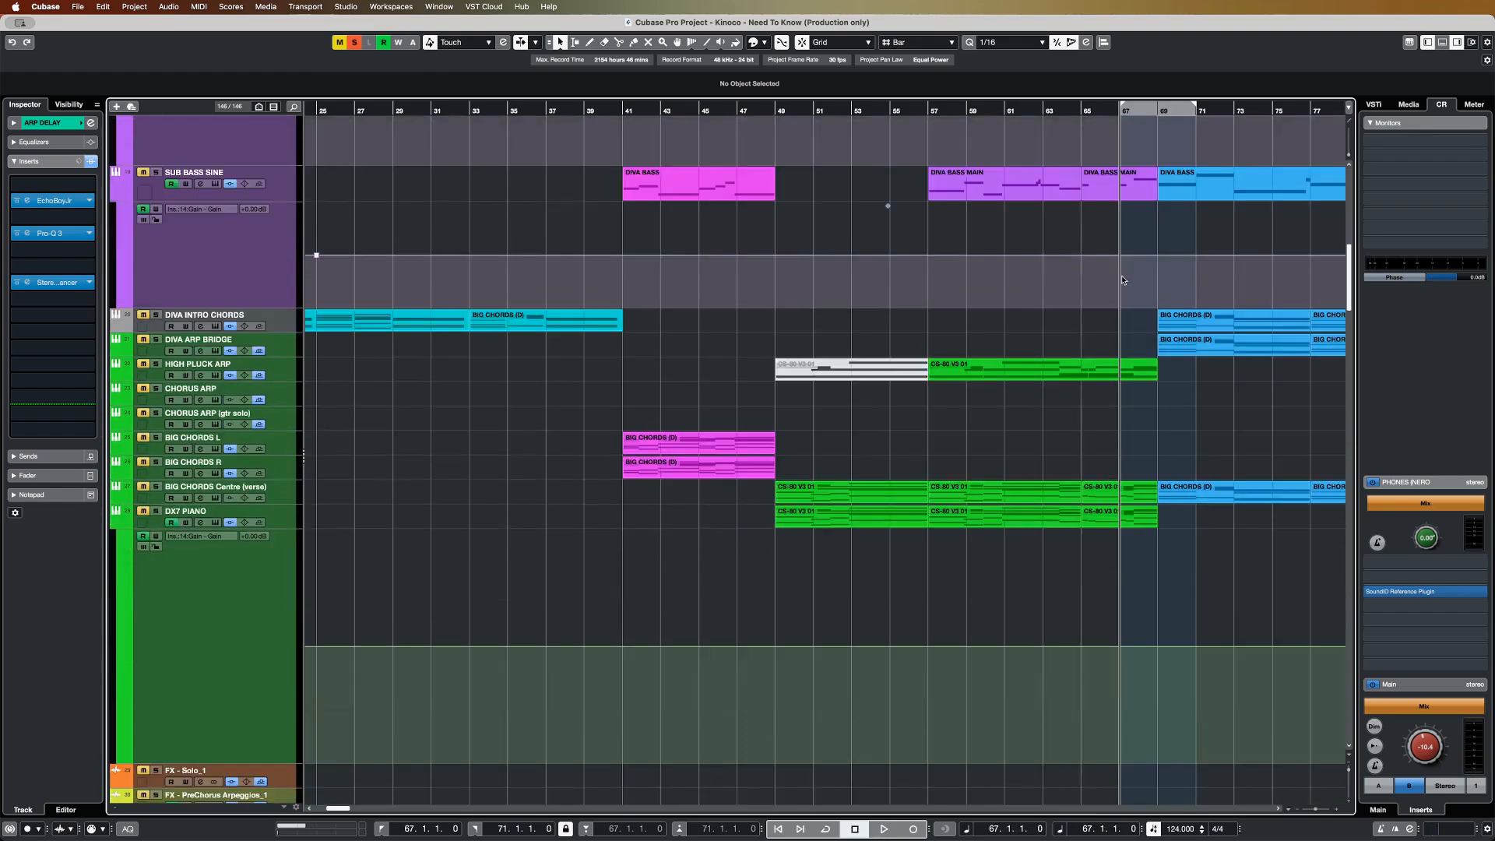
scroll(1122, 281, down, 20)
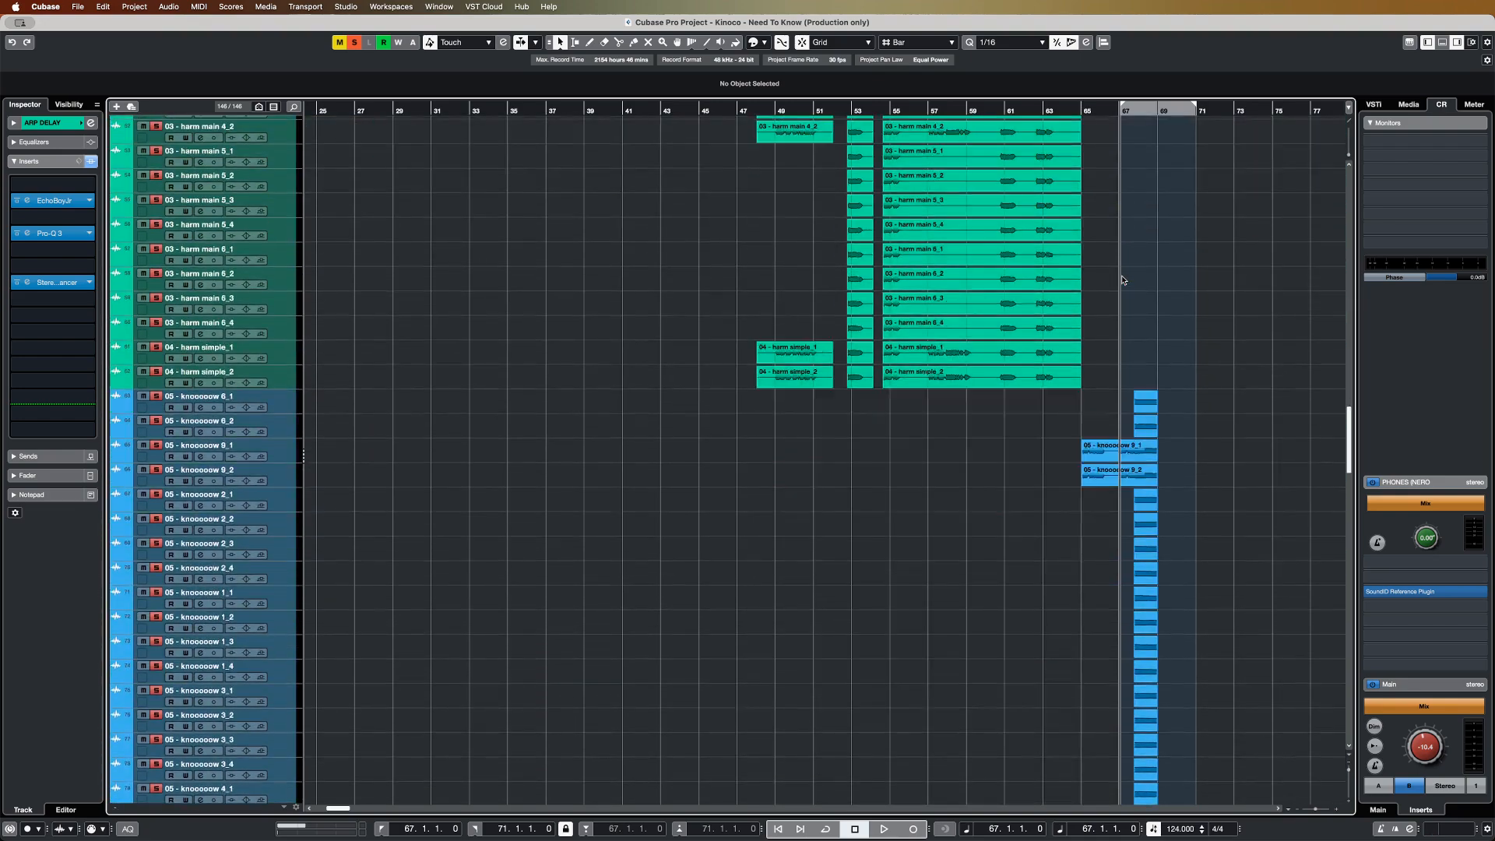
scroll(984, 448, down, 20)
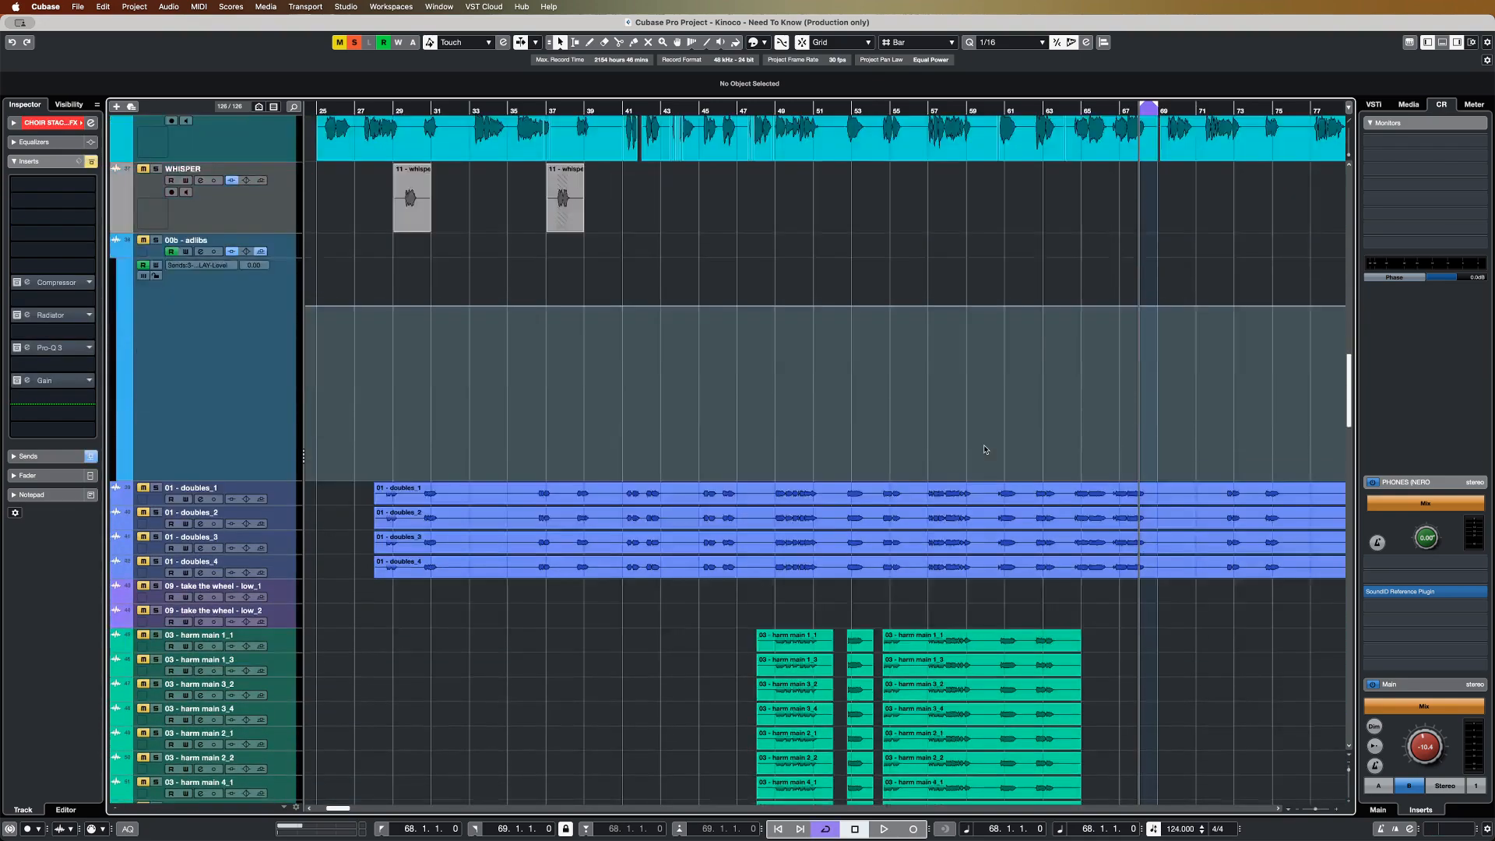
scroll(984, 446, down, 5)
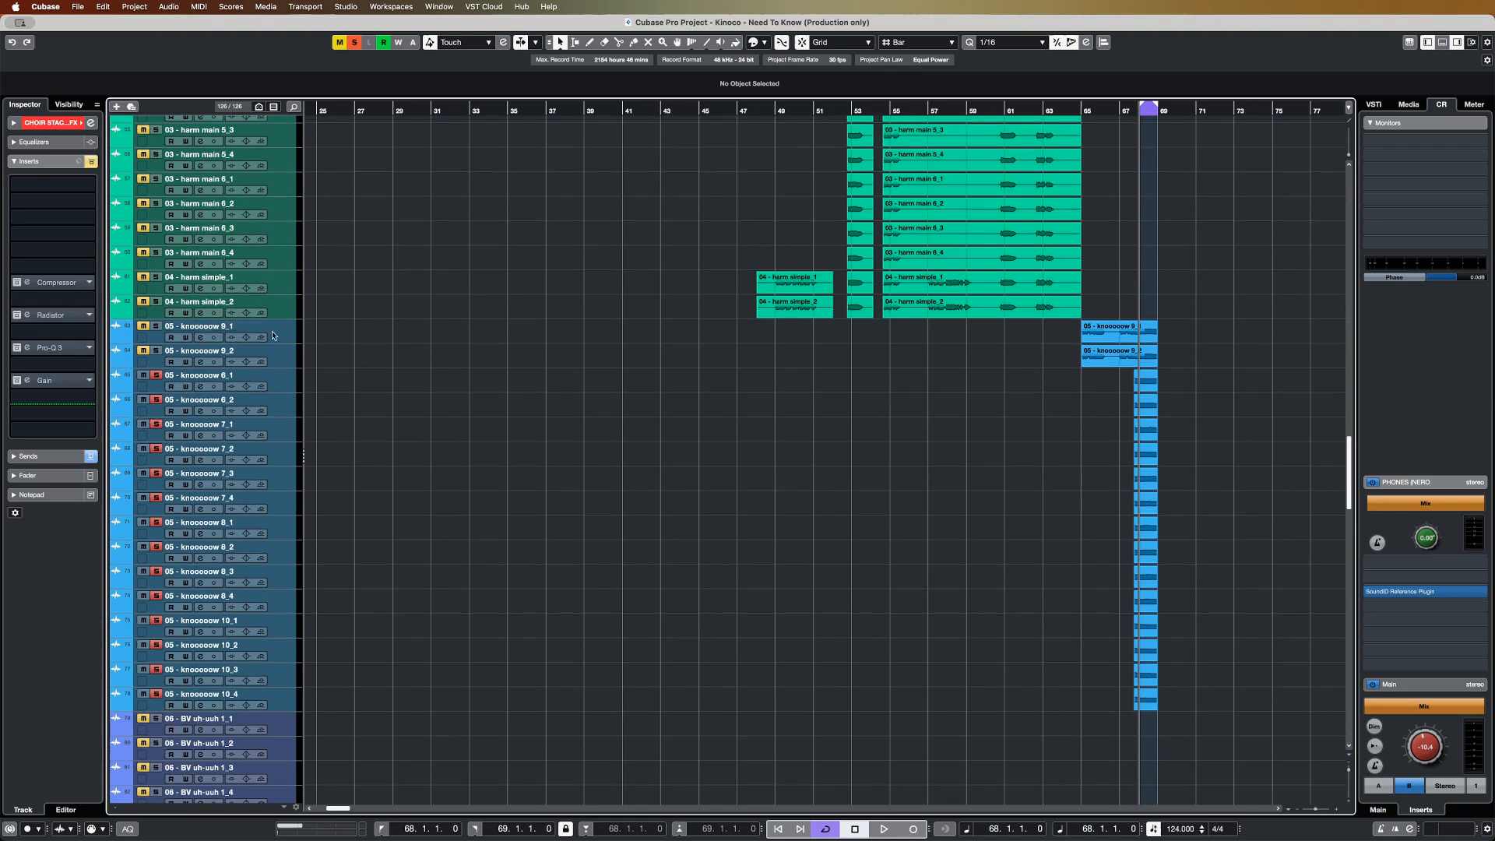
right_click(273, 335)
click(262, 363)
shift+click(278, 360)
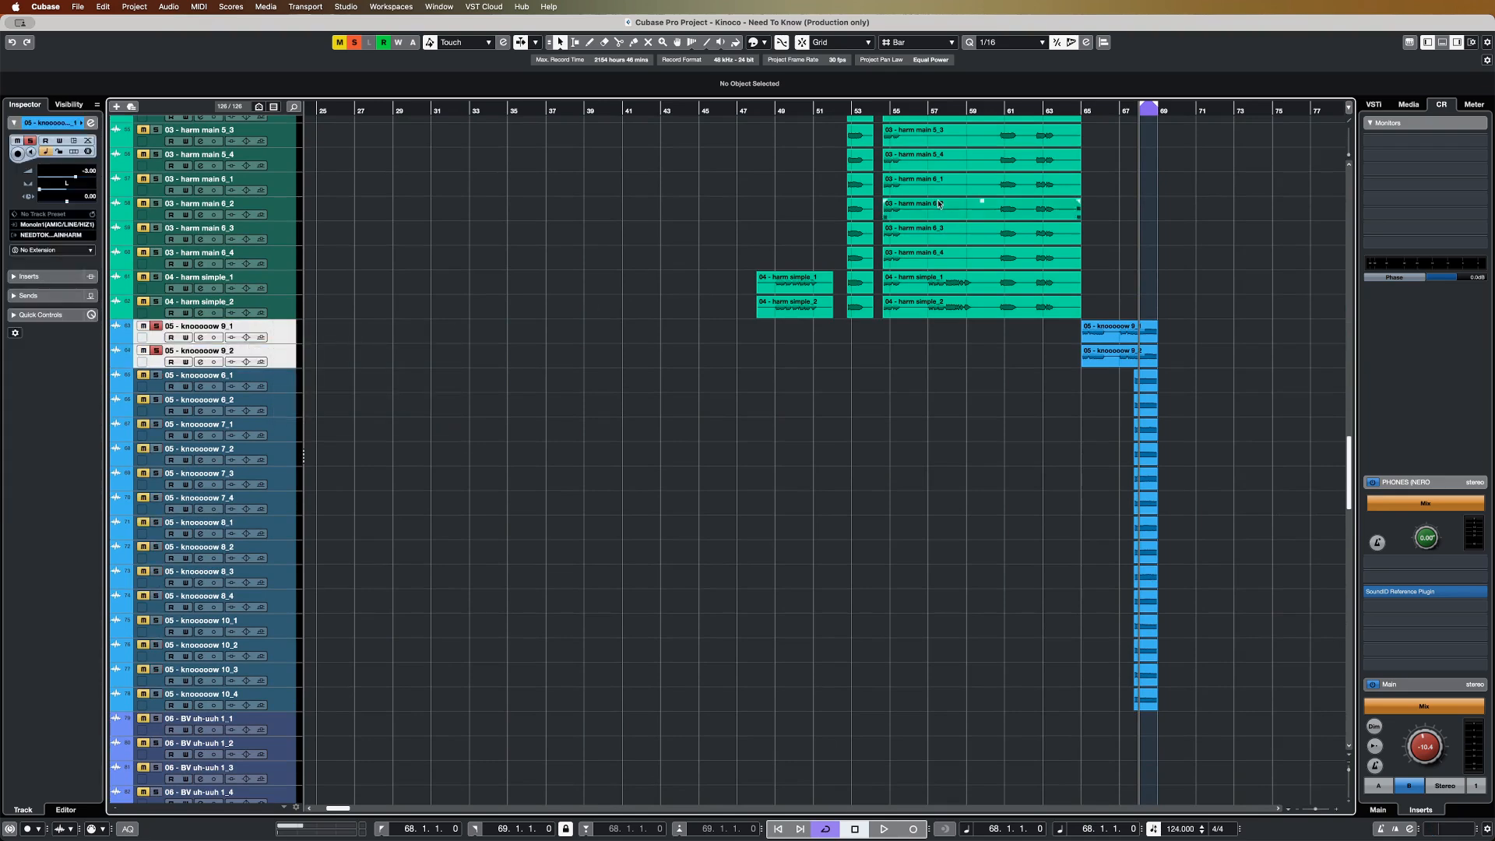
key(space)
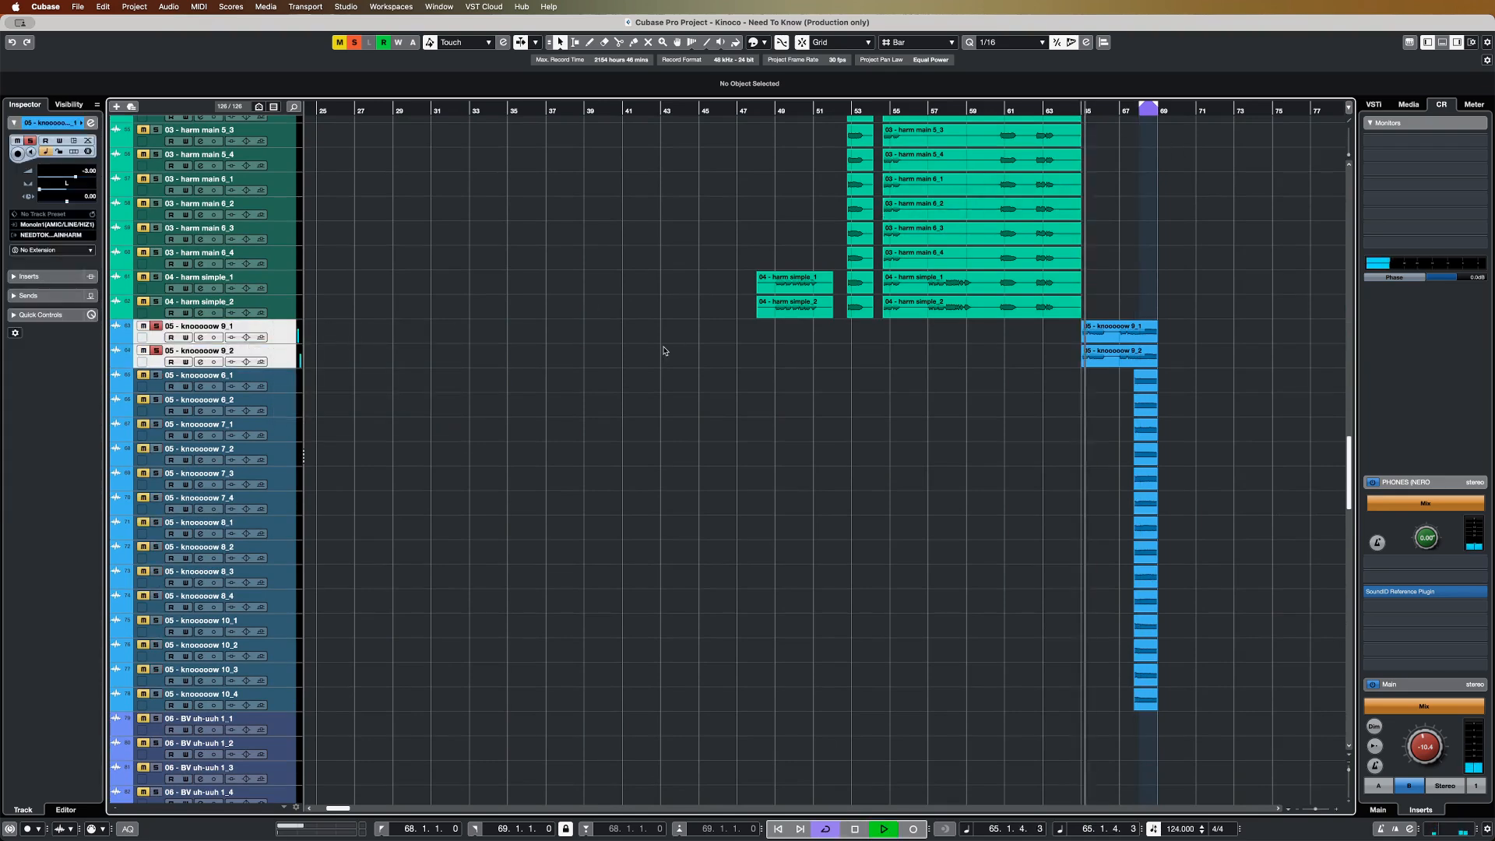
- Audition the 05 - knooooow 6_1 and 6_2 pair soloed, followed by tracks 7_1 to 7_4
click(288, 383)
shift+click(289, 404)
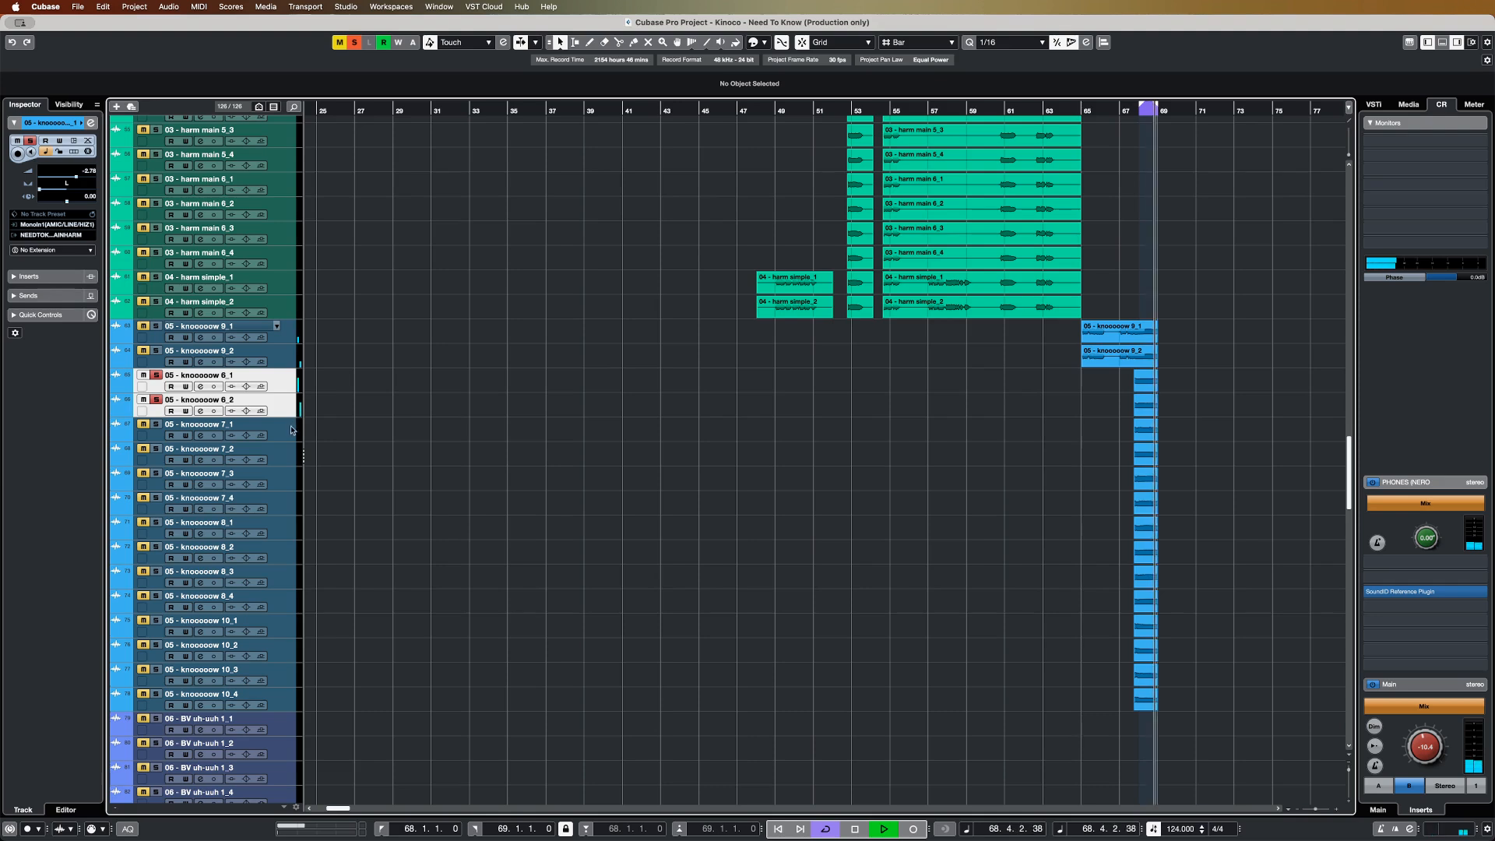
click(285, 437)
shift+click(290, 459)
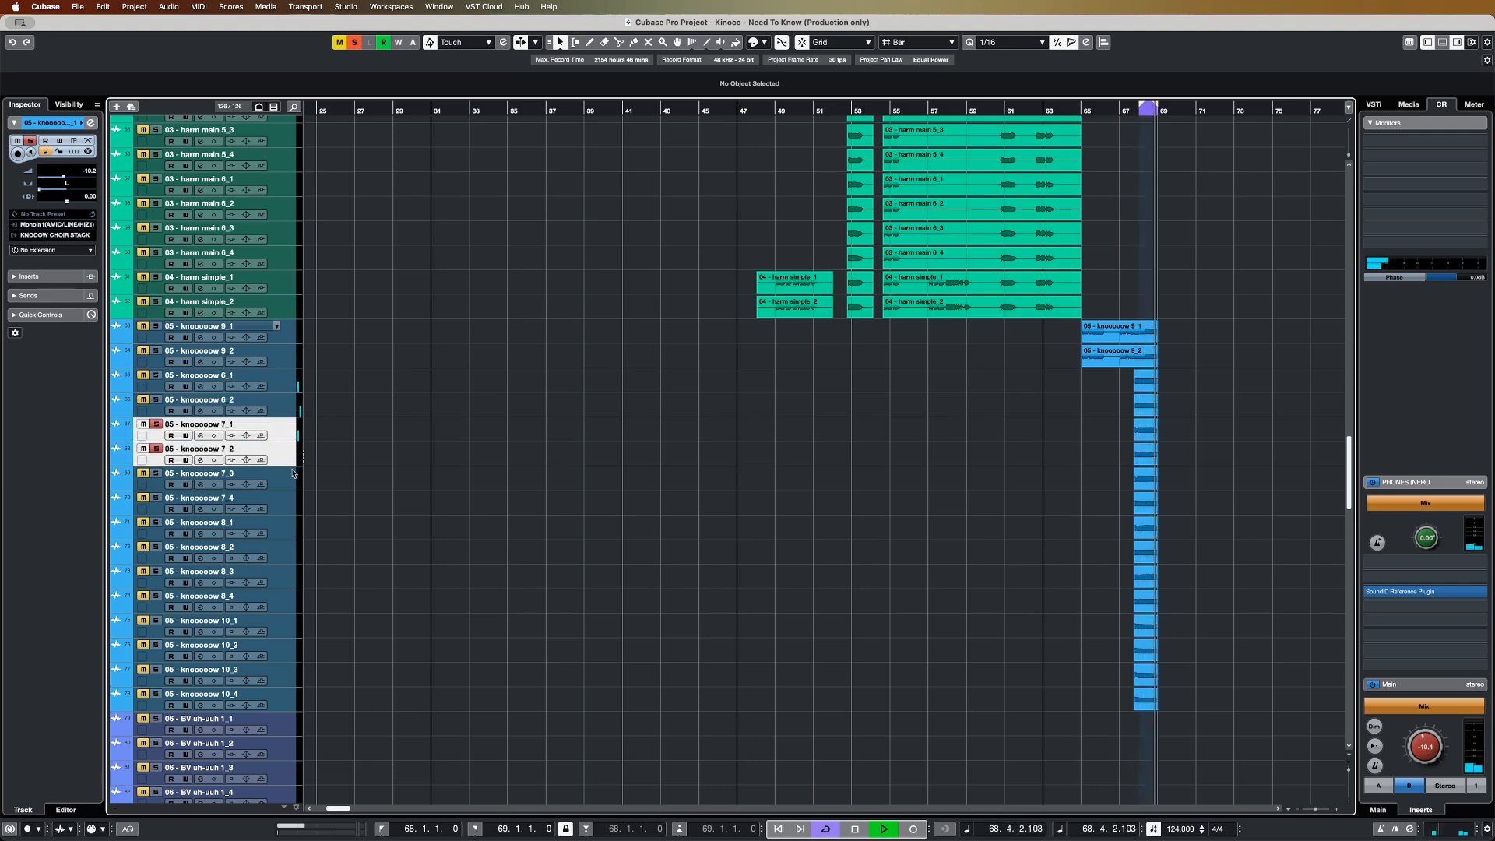
shift+click(285, 486)
shift+click(288, 507)
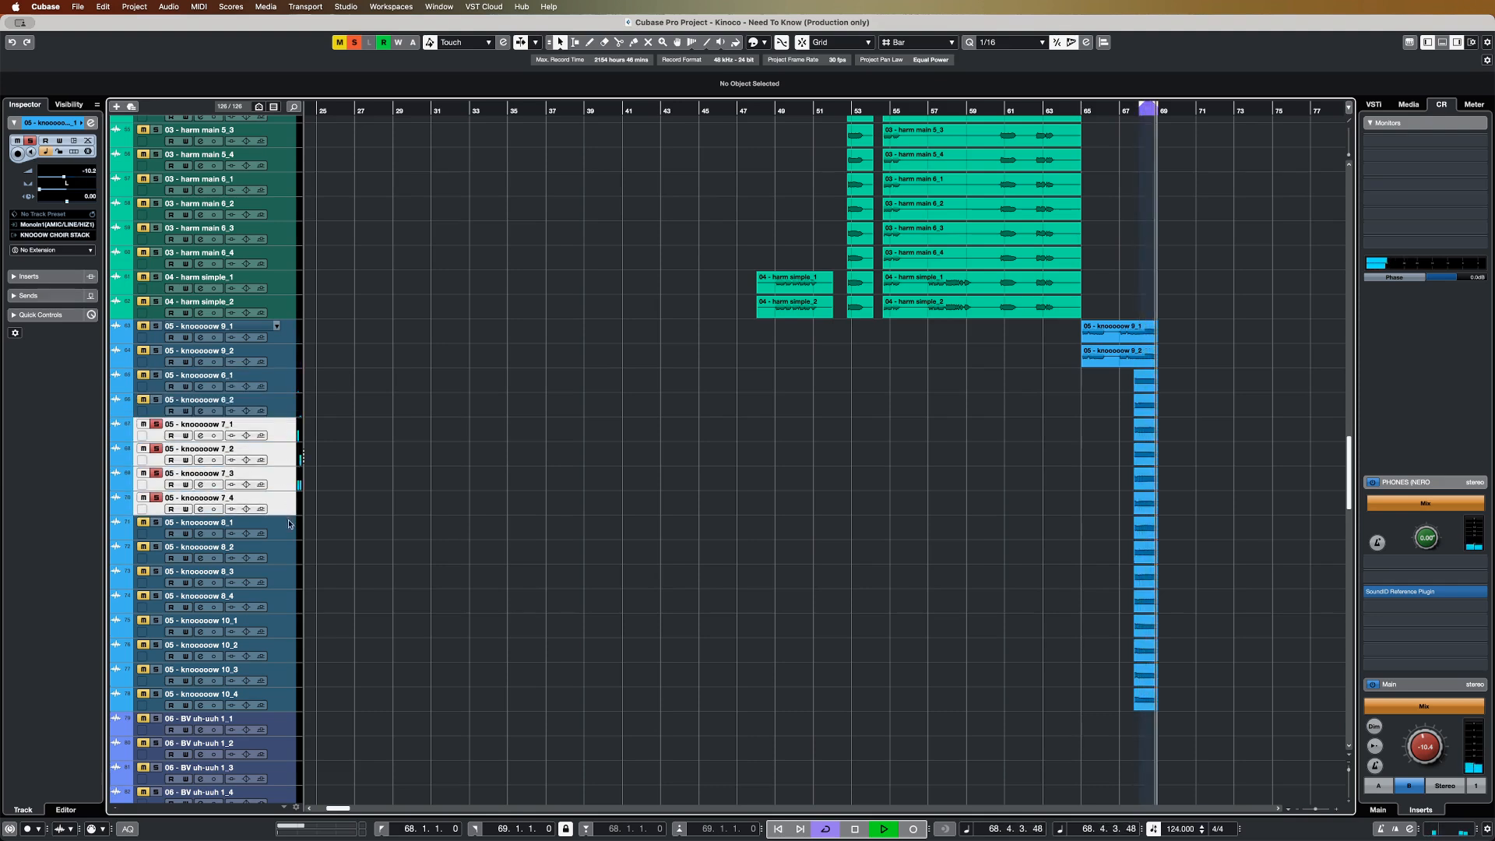
- Add the 05 - knooooow 8, 10, 6 and 9 tracks to the soloed selection to hear the whole vocal stack
shift+click(288, 536)
shift+click(288, 559)
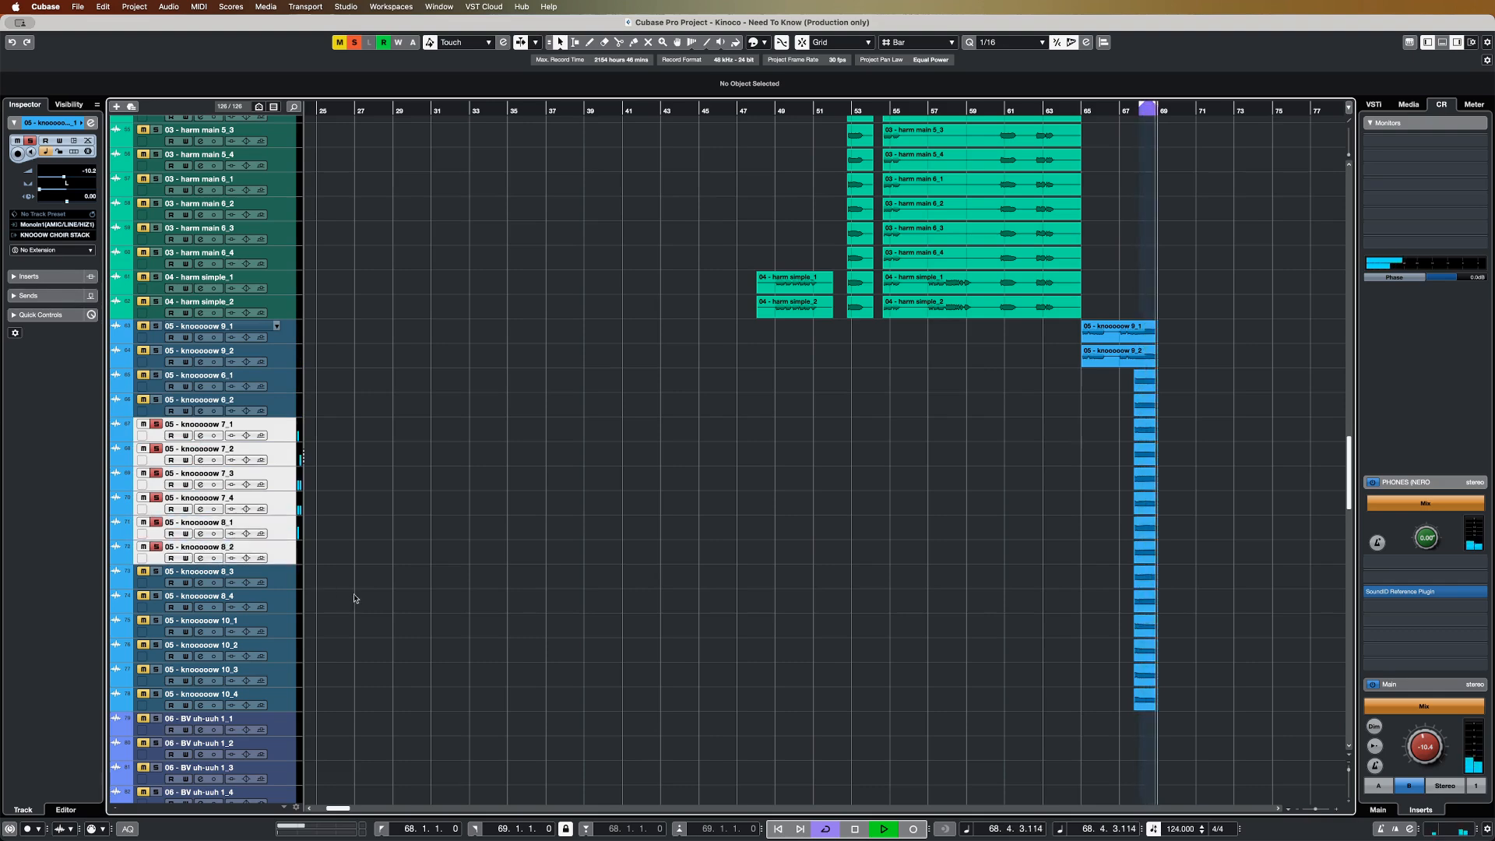
shift+click(285, 578)
shift+click(290, 603)
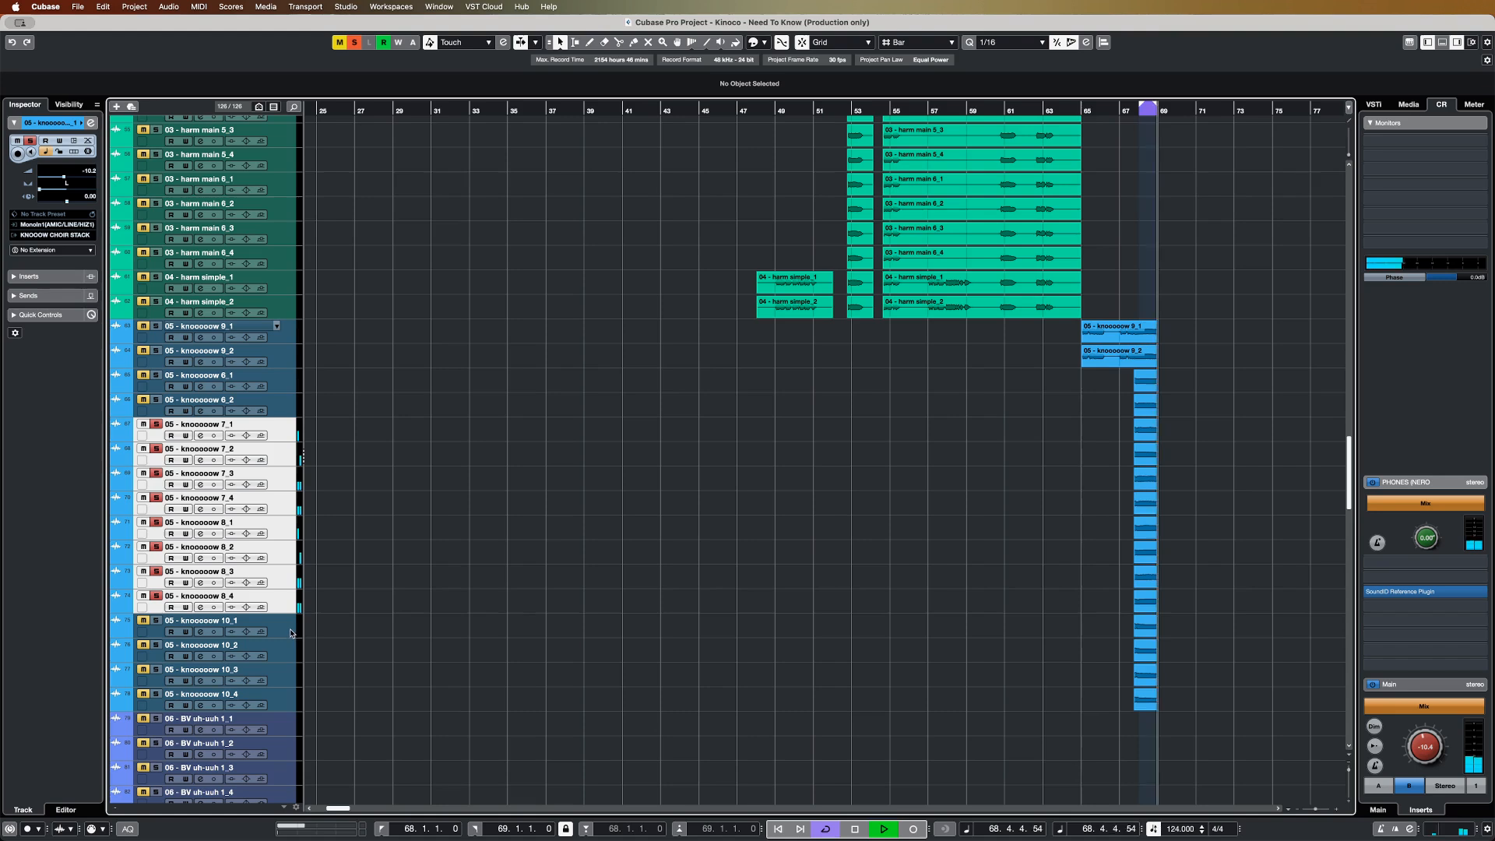
shift+click(286, 638)
shift+click(289, 656)
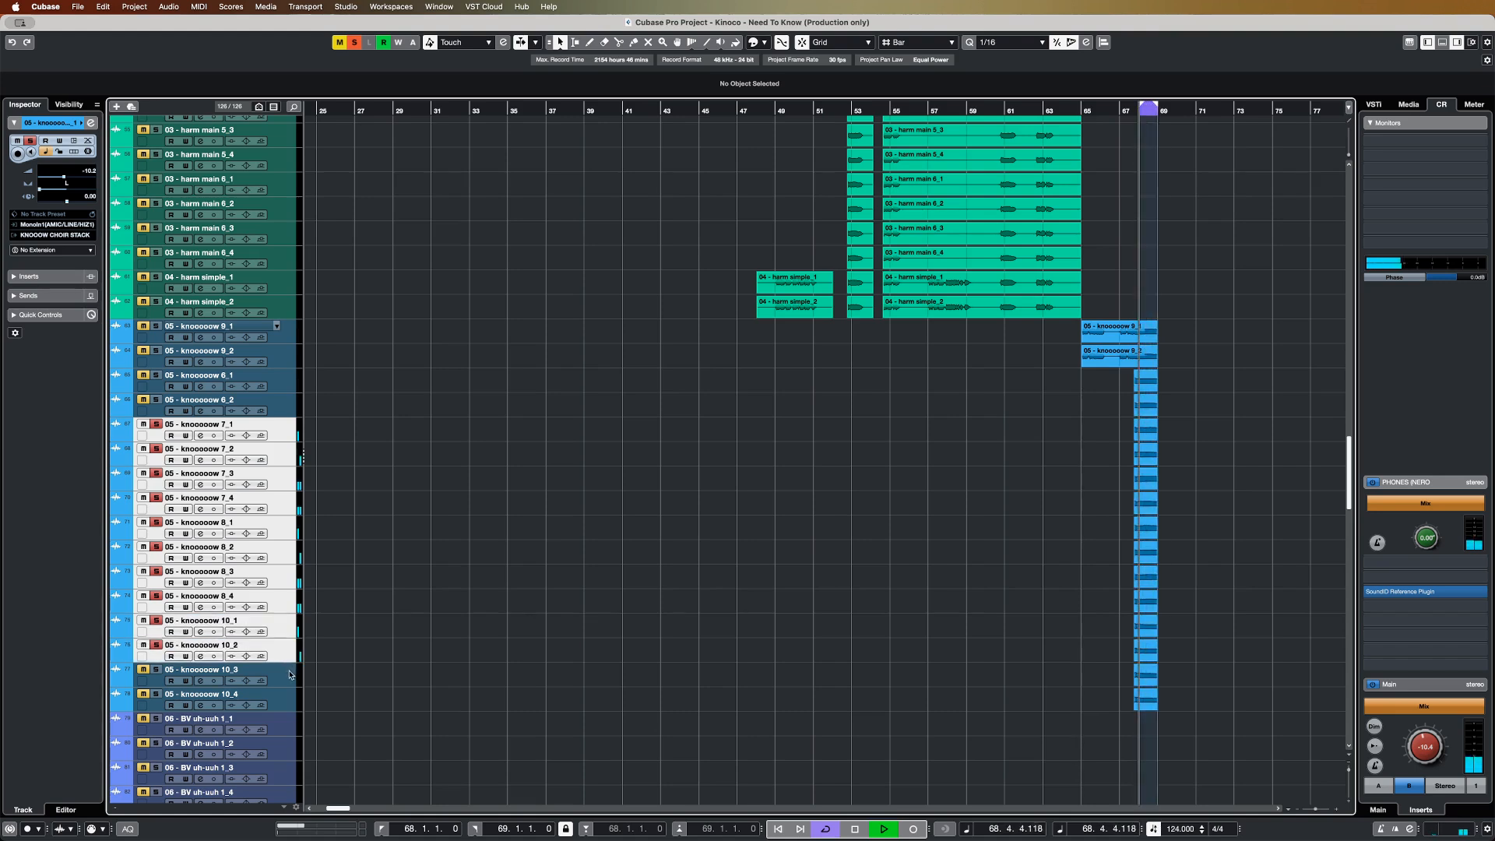
shift+click(288, 676)
shift+click(288, 699)
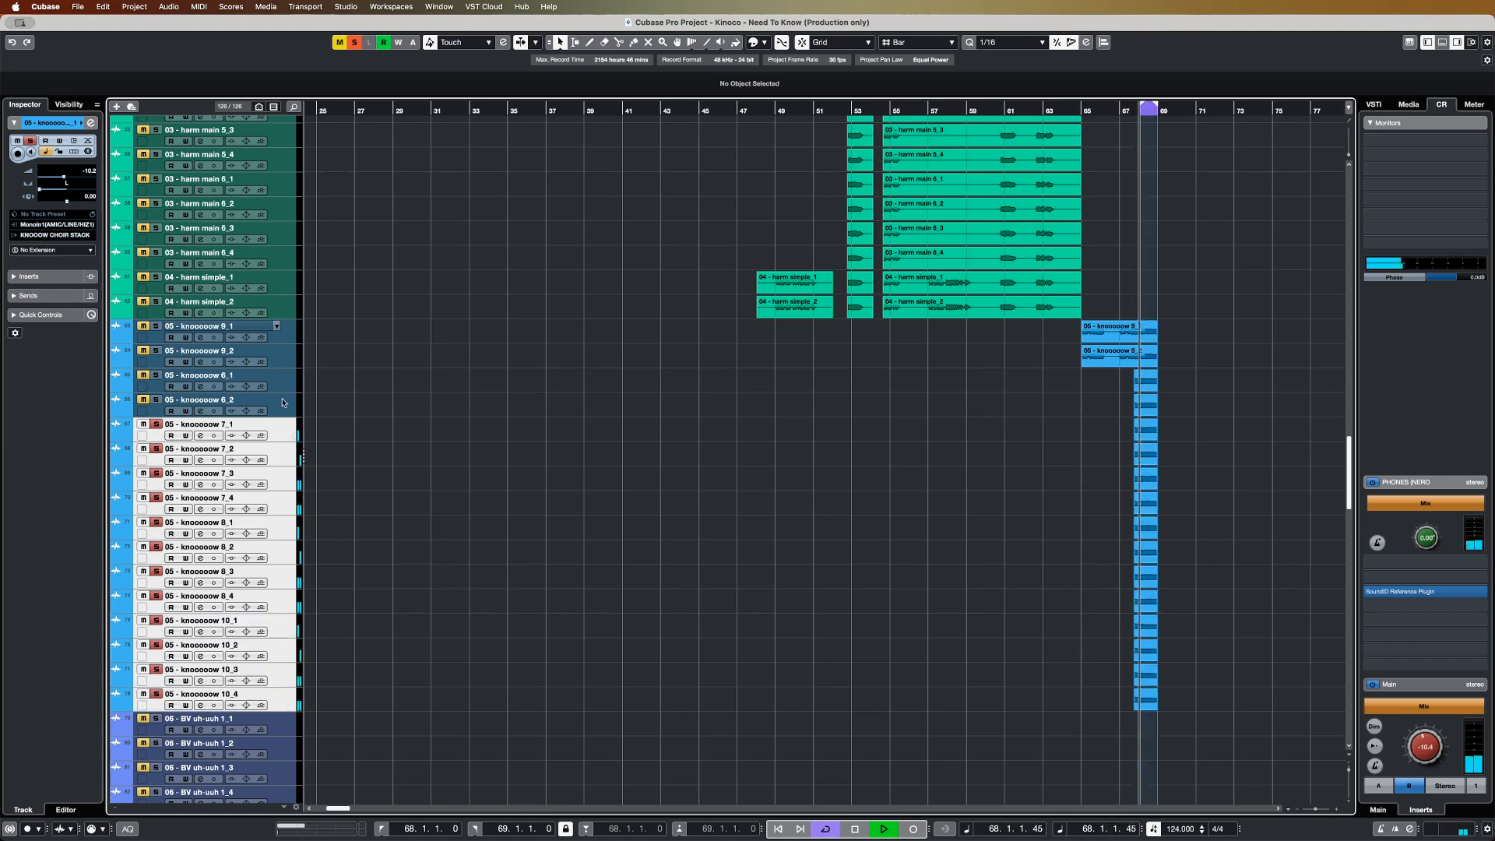
shift+click(286, 412)
shift+click(287, 388)
shift+click(287, 364)
shift+click(288, 343)
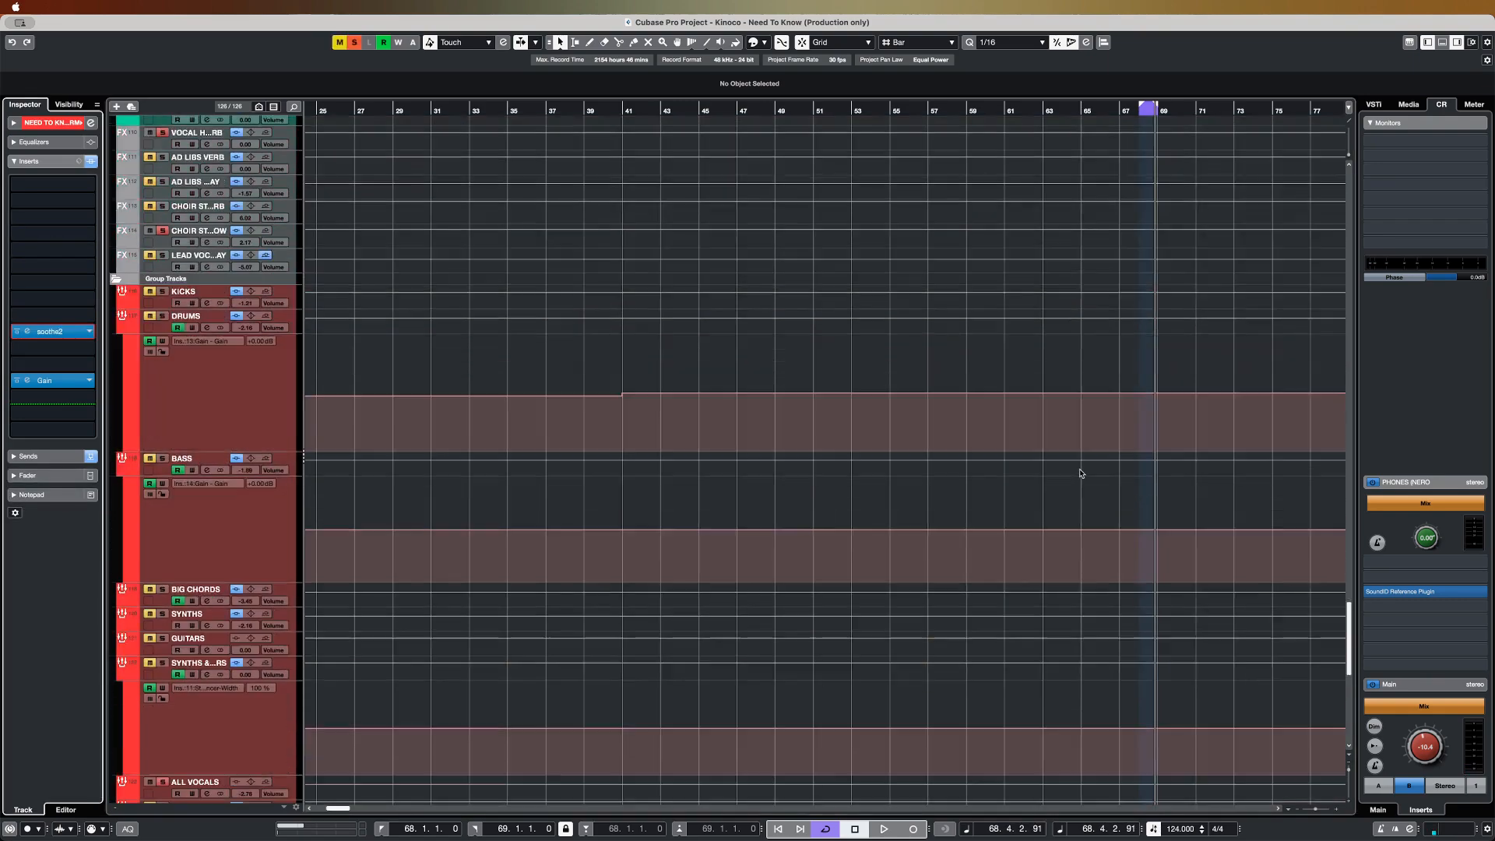
- Examine the KNOOOW choir stack group's Gain automation and play its rise from bar 68 with the group soloed
scroll(1079, 474, down, 5)
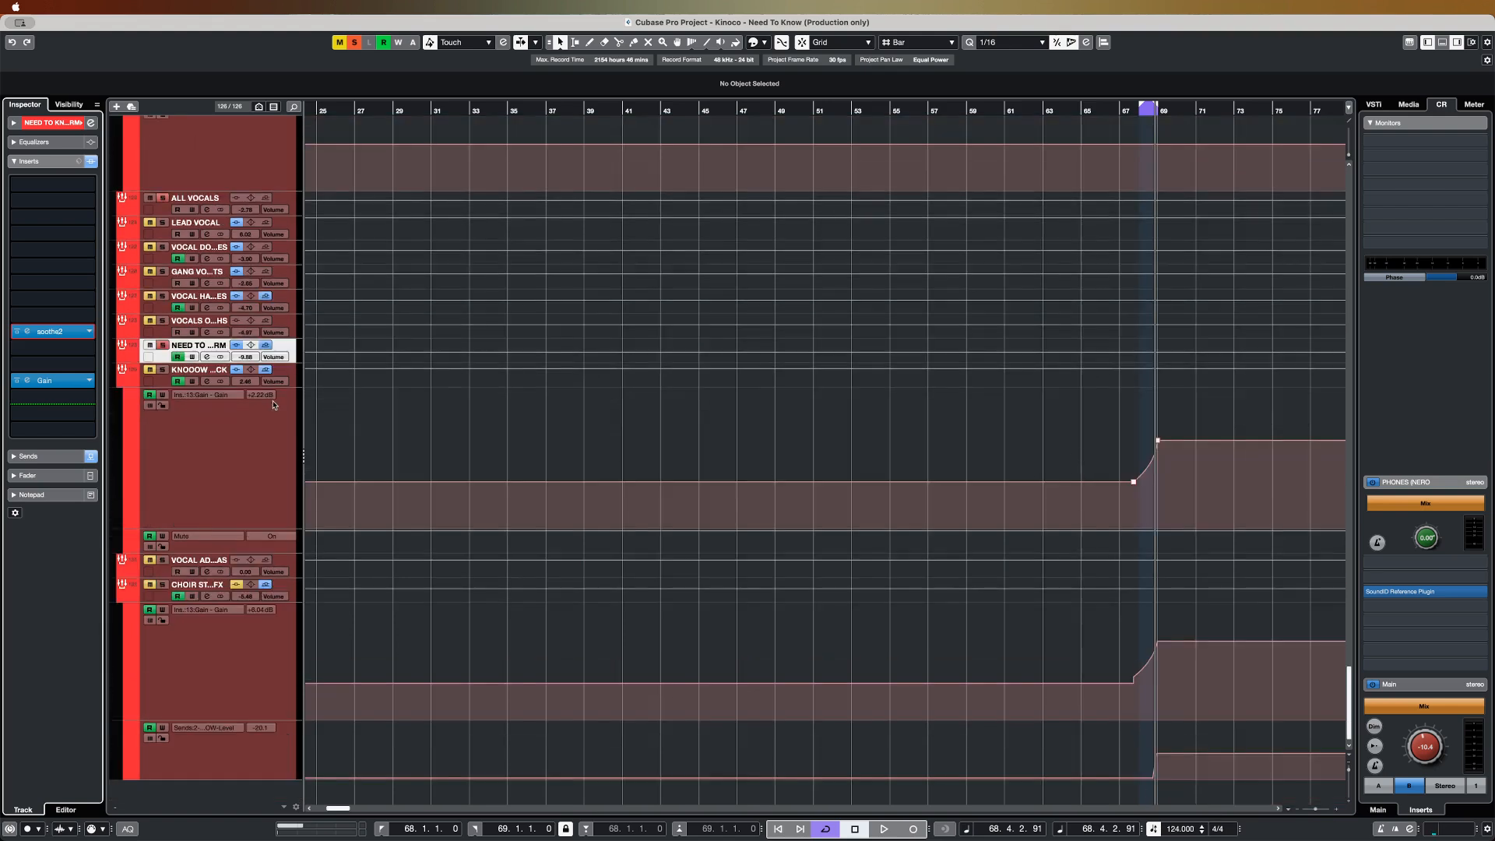
click(217, 453)
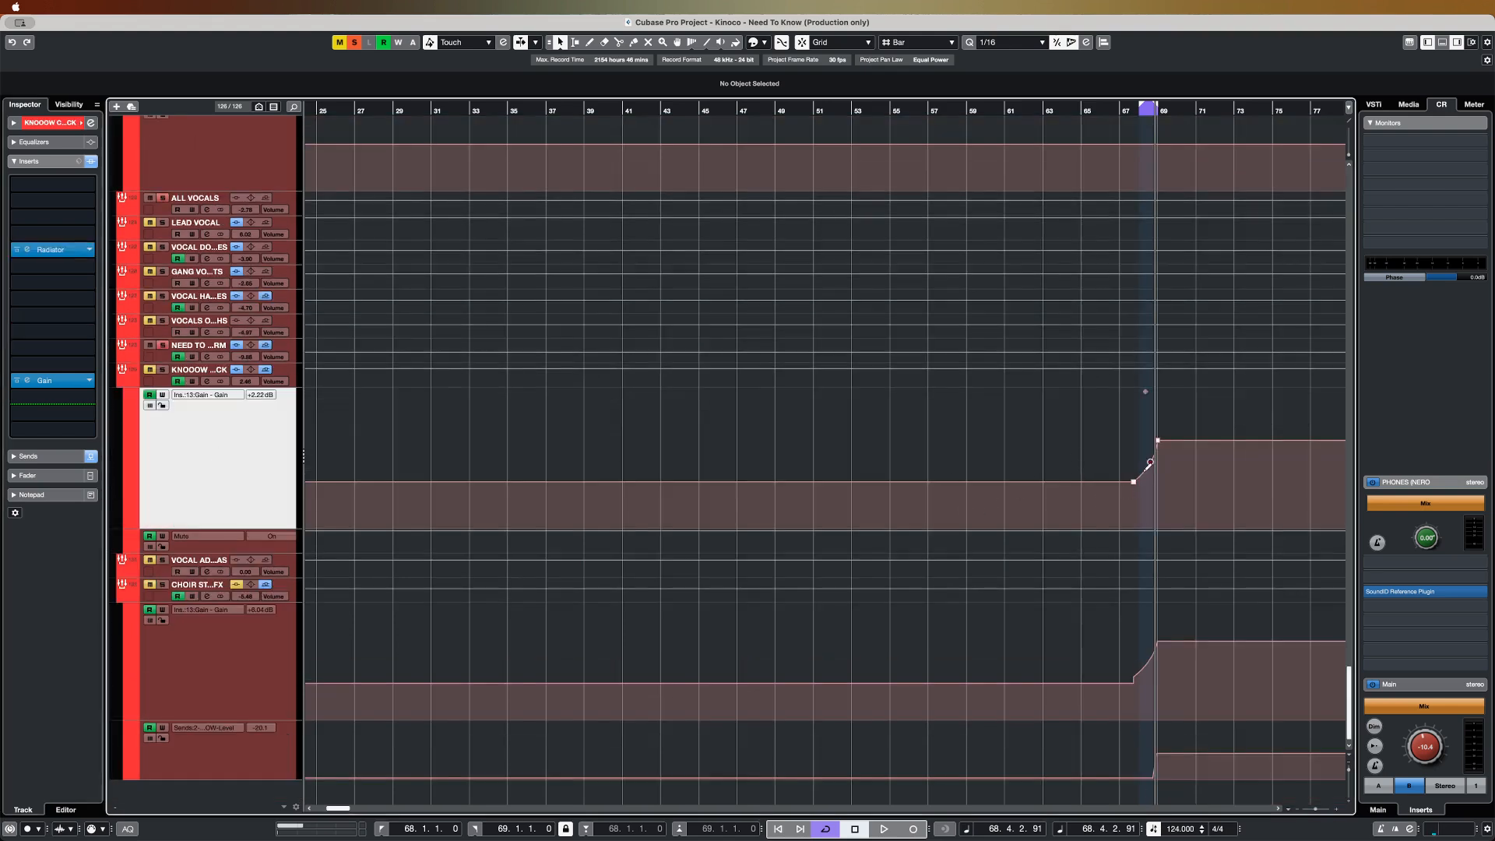
click(1142, 104)
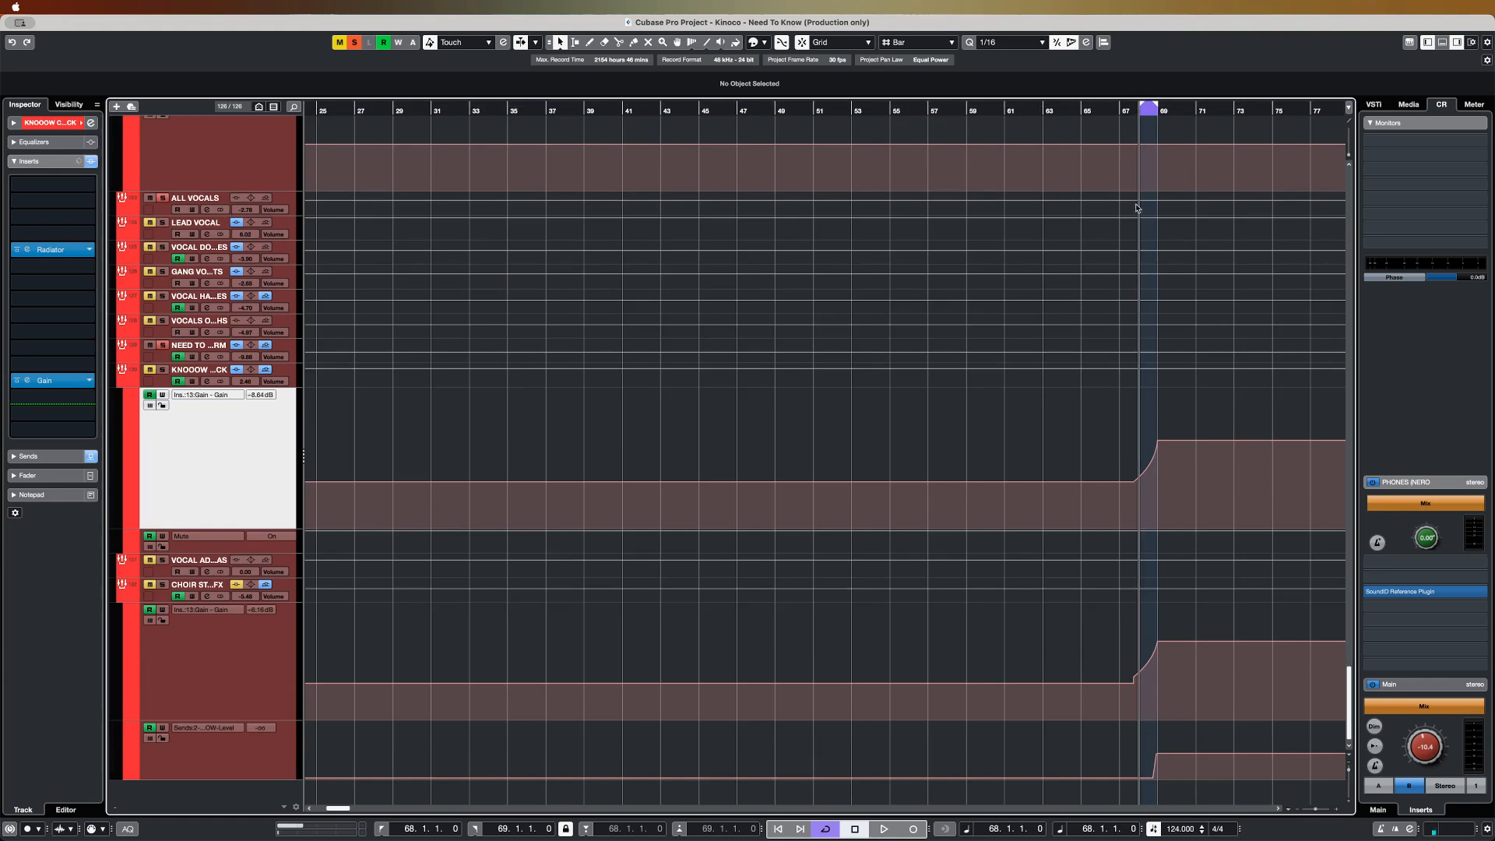
key(s)
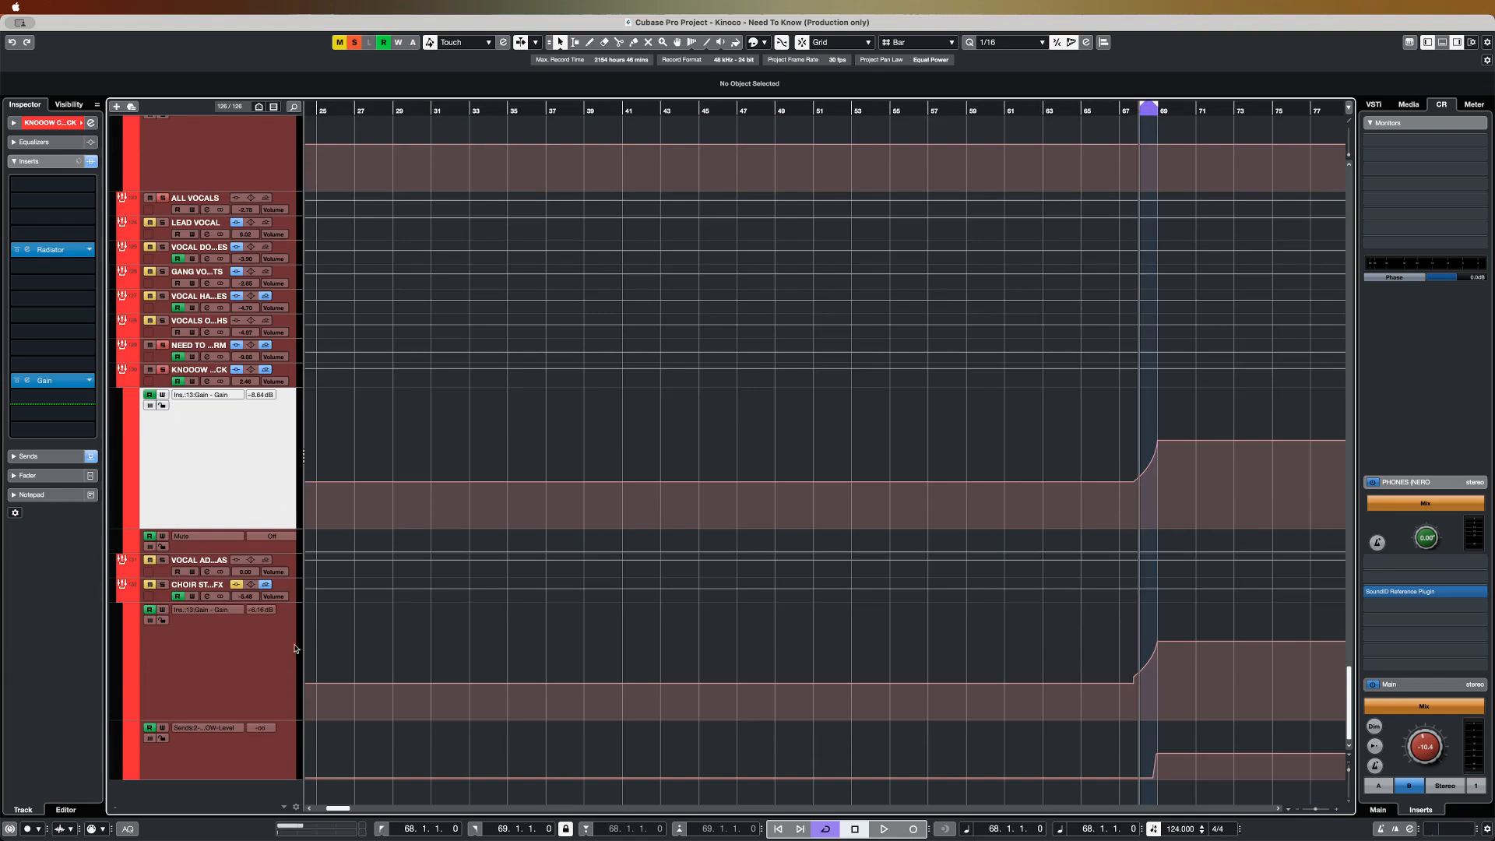
key(space)
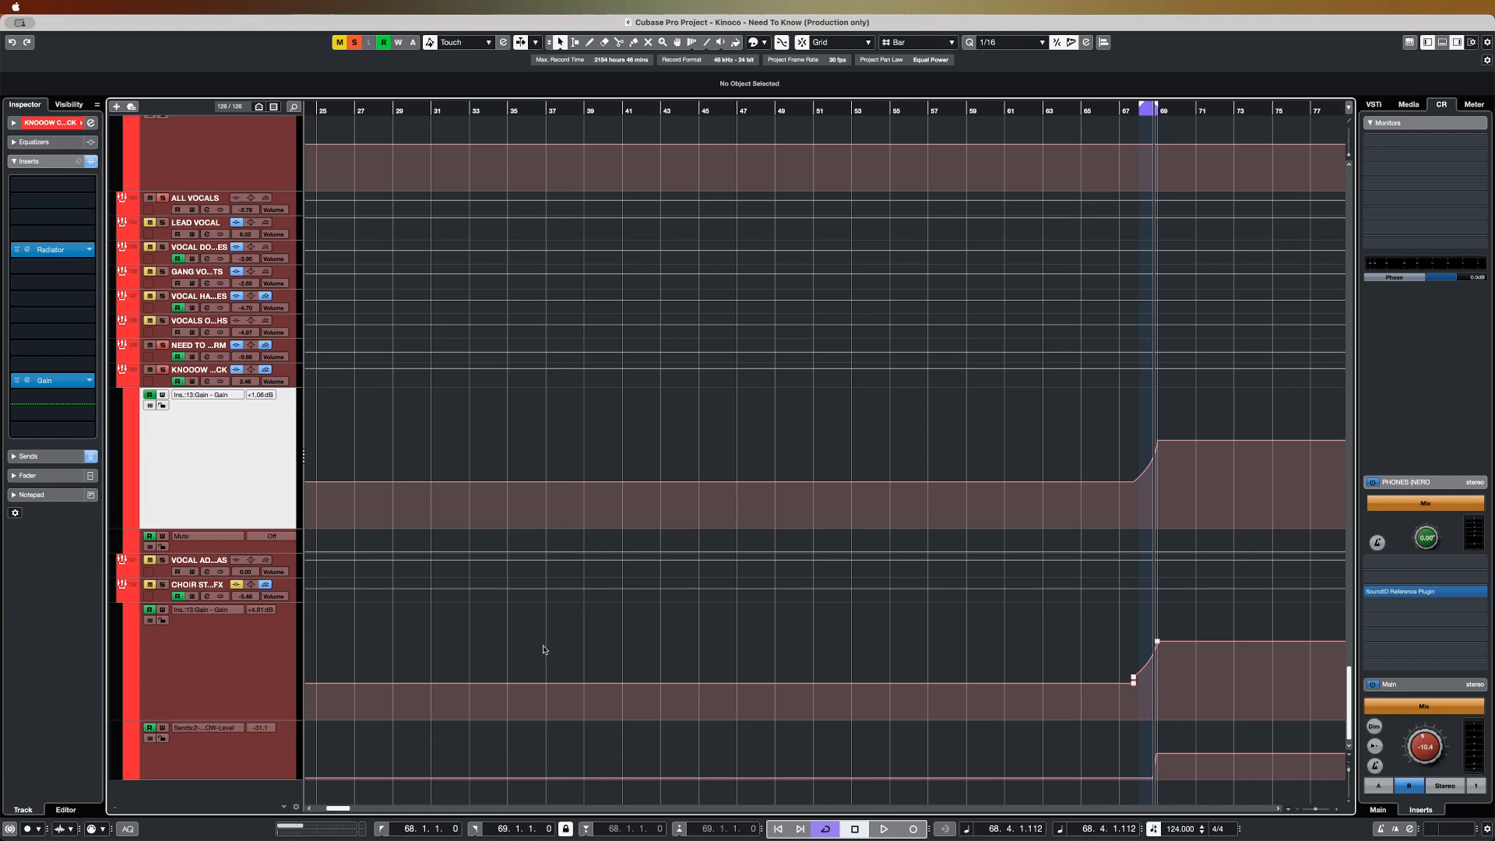
- Re-enable the bypassed Compressor and Radiator inserts on the CHOIR STACK + FX group and open both plug-ins
click(166, 597)
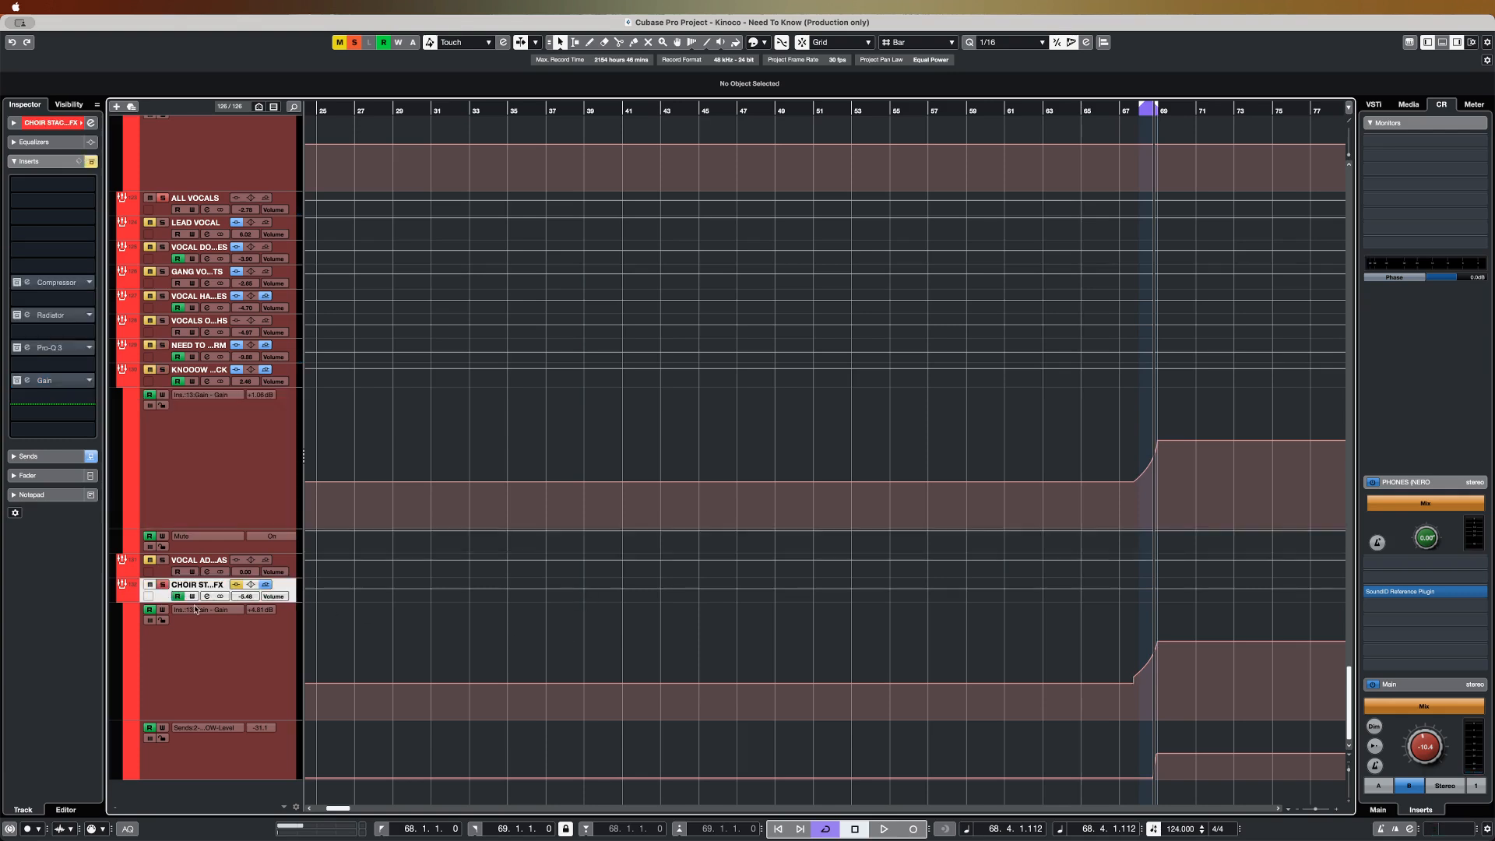
click(17, 283)
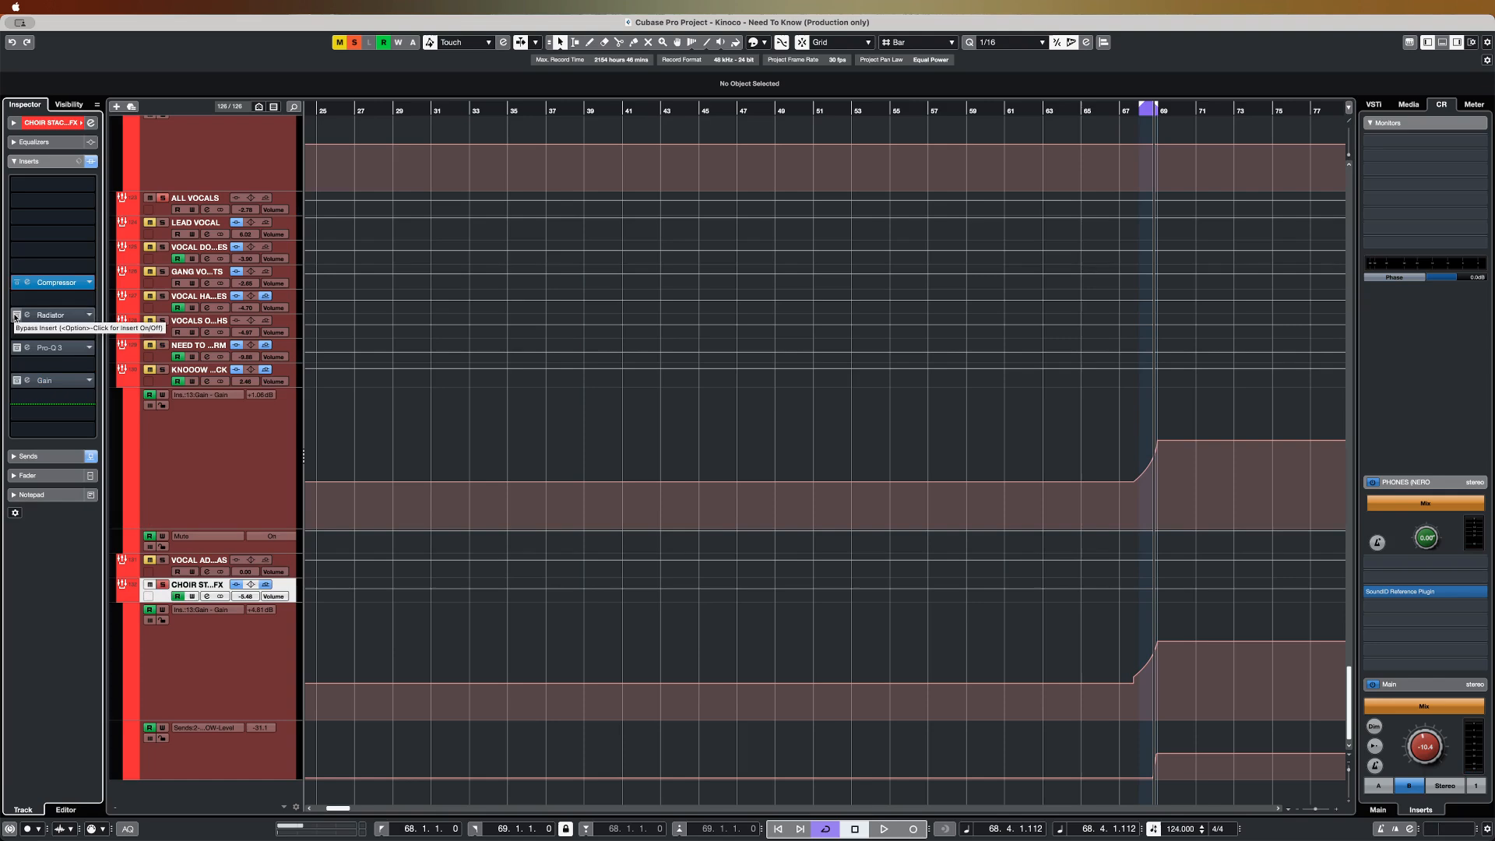
click(16, 316)
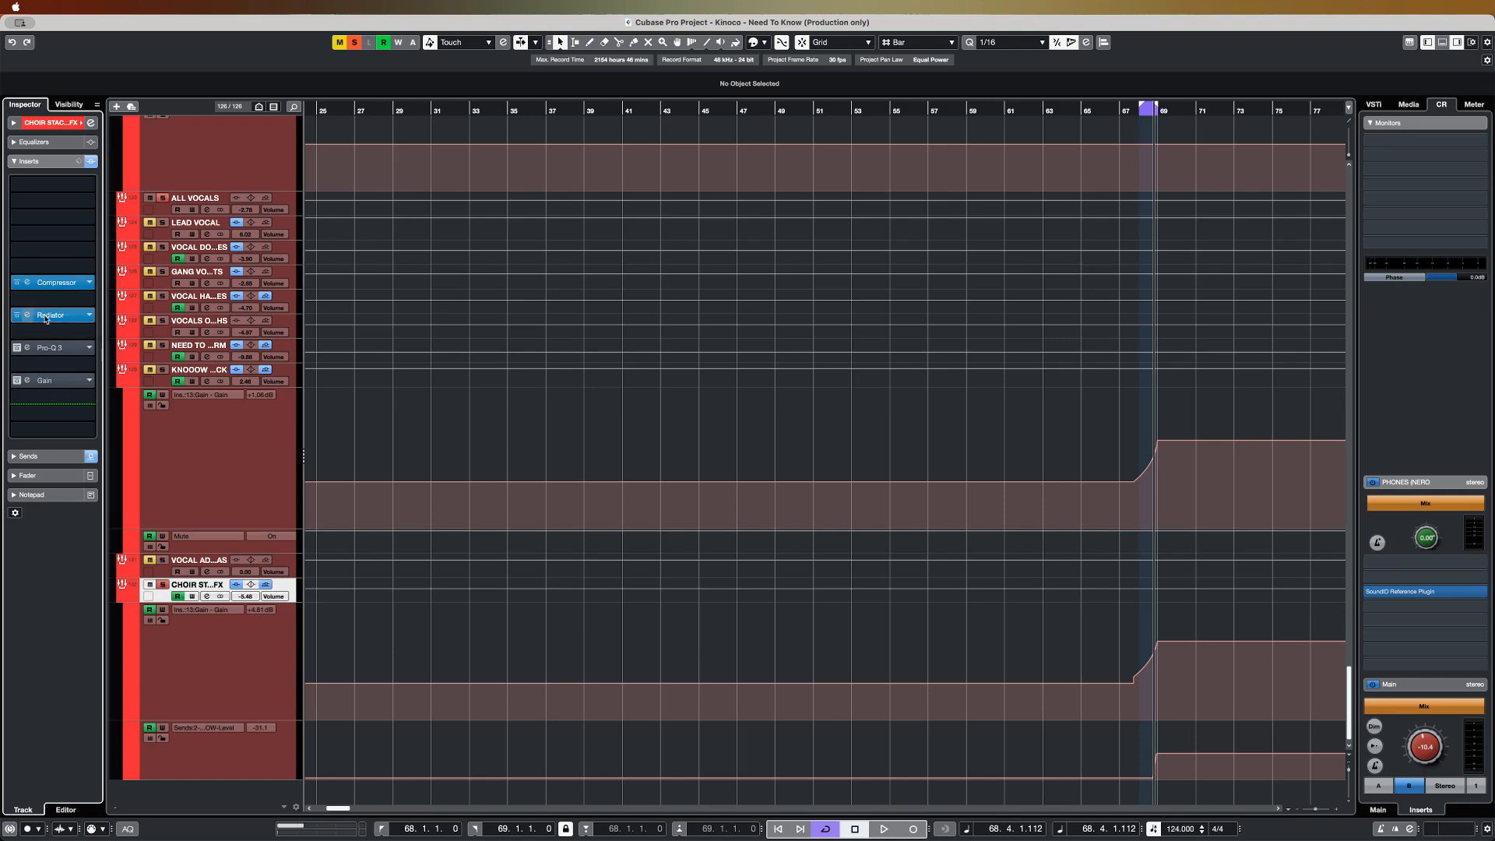
click(58, 284)
click(65, 320)
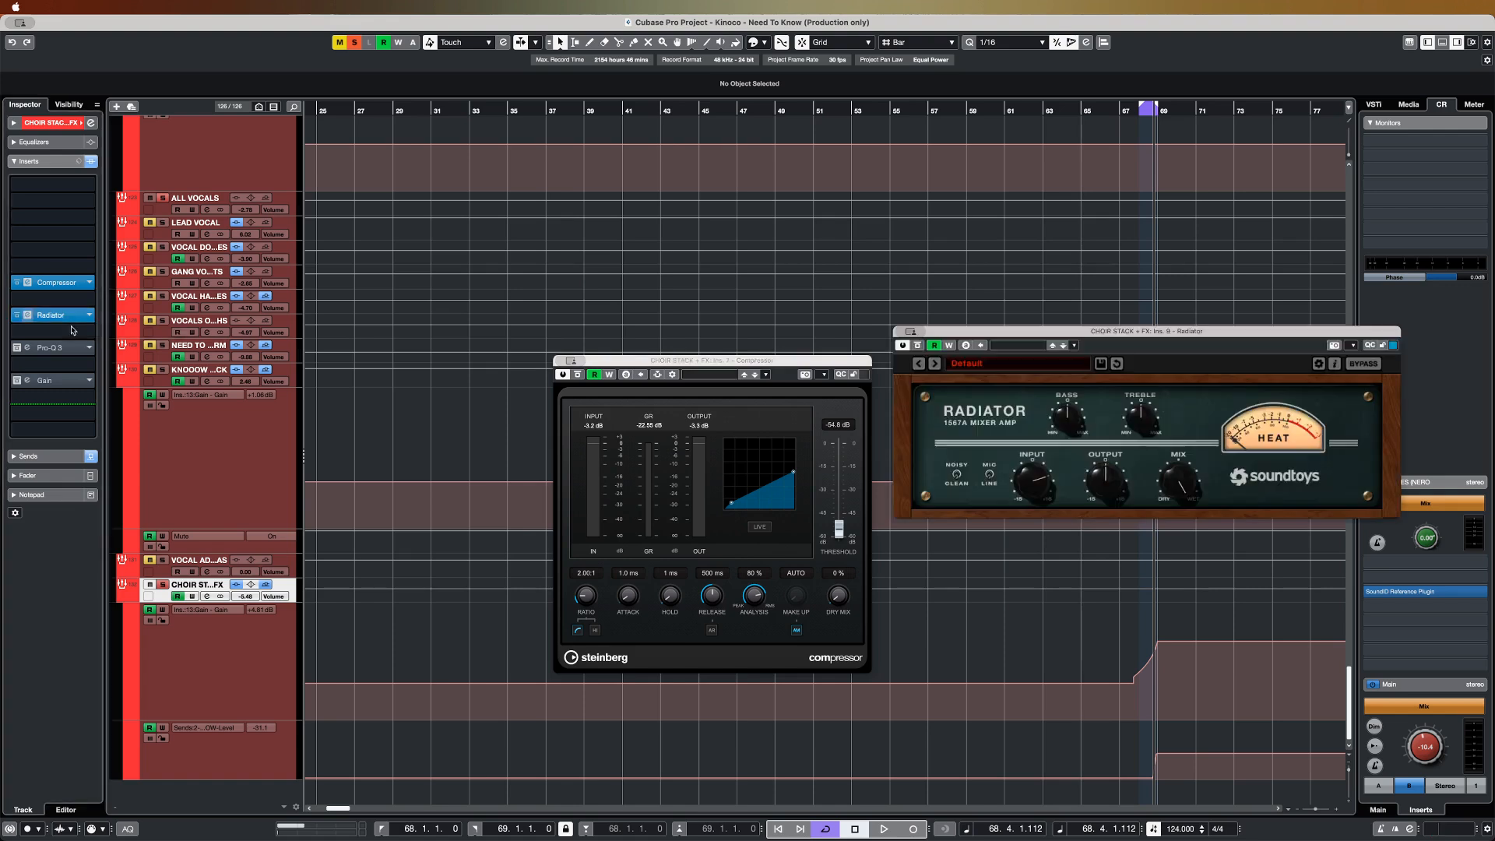
- Re-enable the group's Pro-Q 3 and Gain inserts, view the Pro-Q 3 curve, and close the open plug-in windows
click(27, 349)
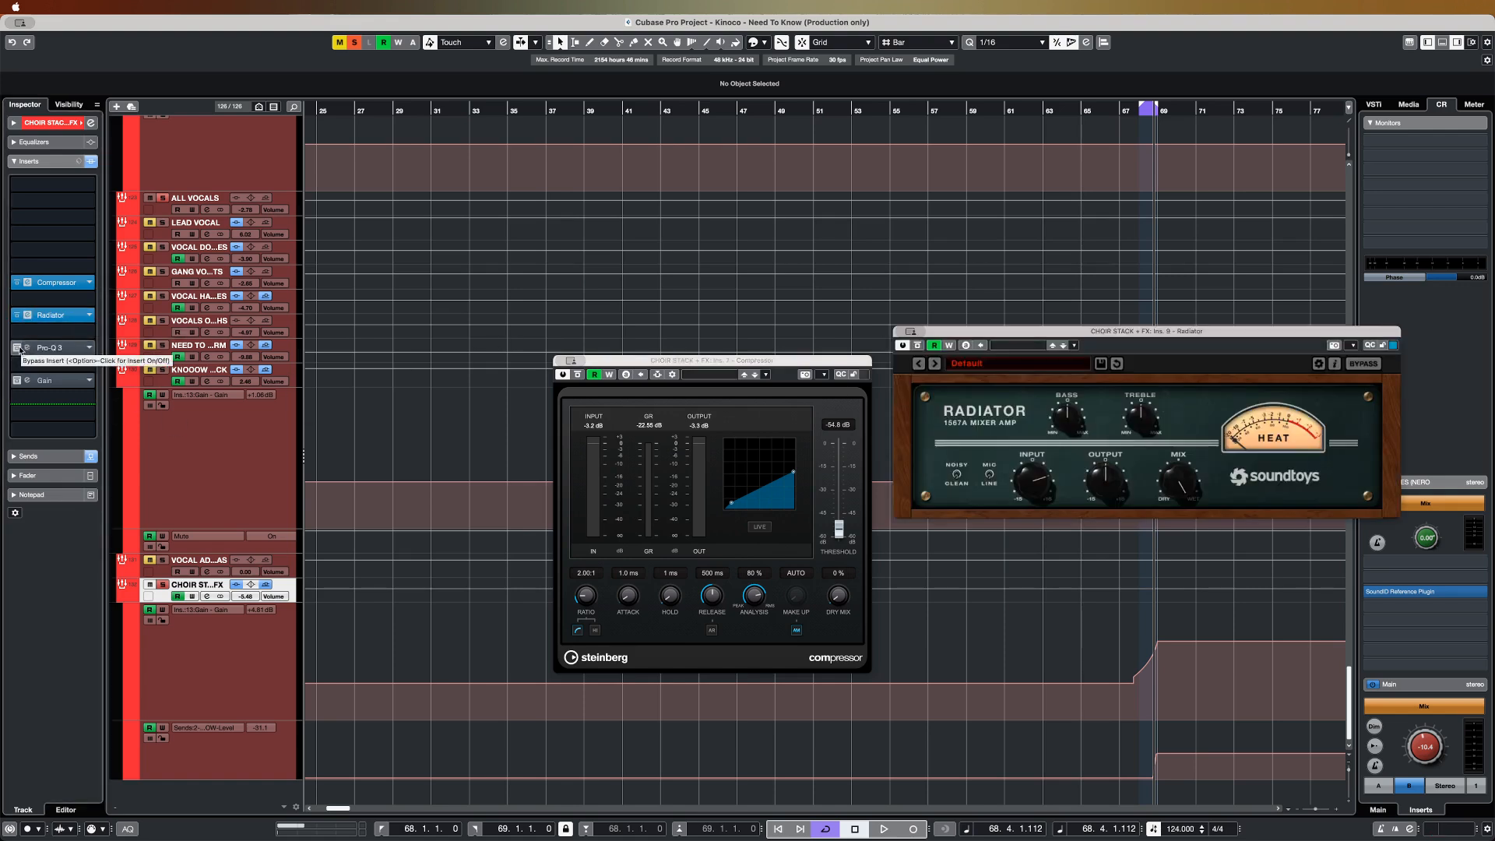
click(61, 352)
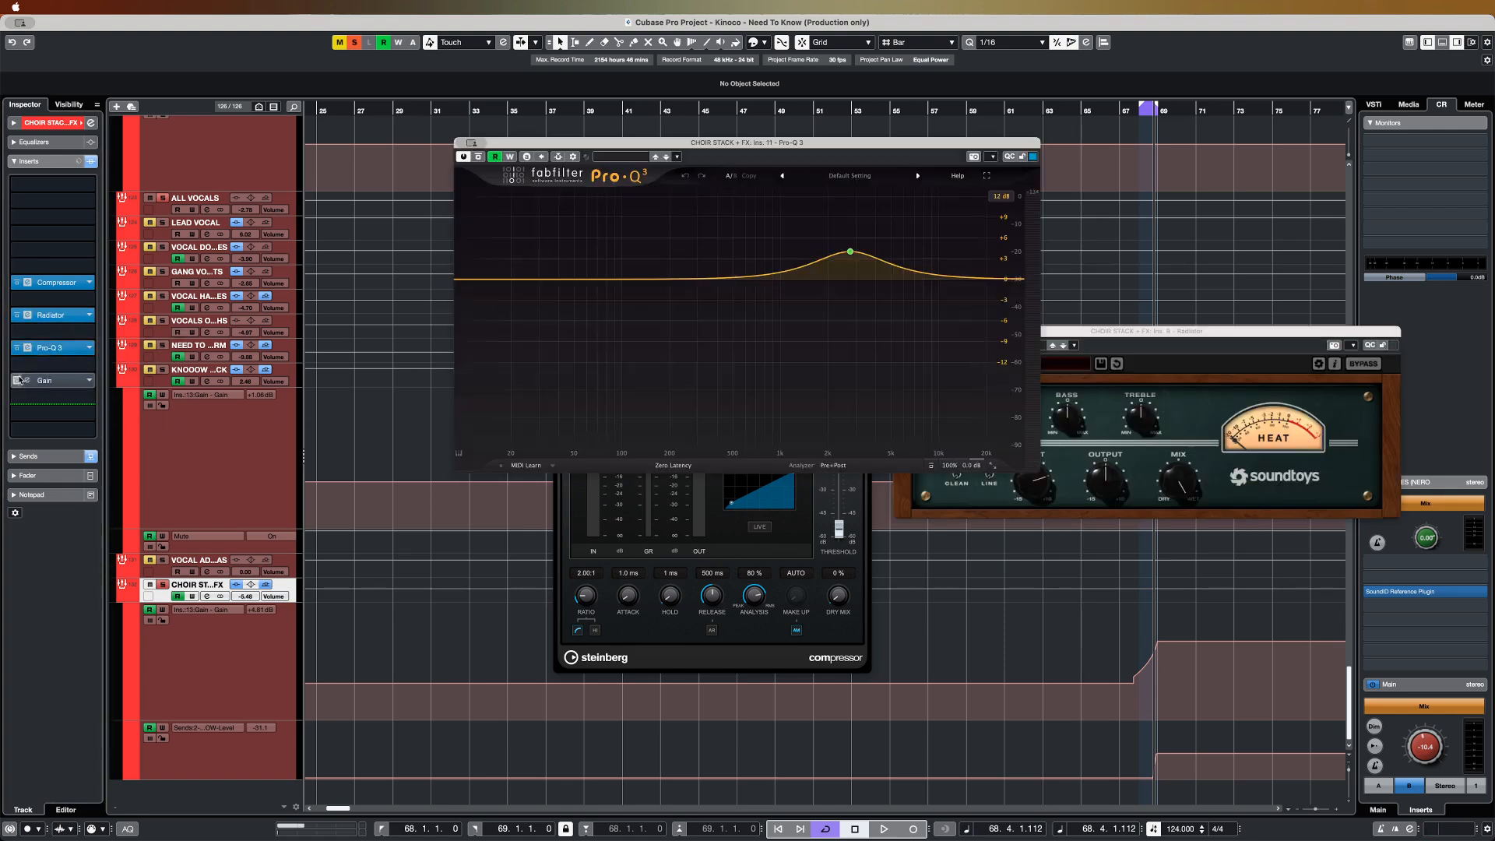
click(19, 380)
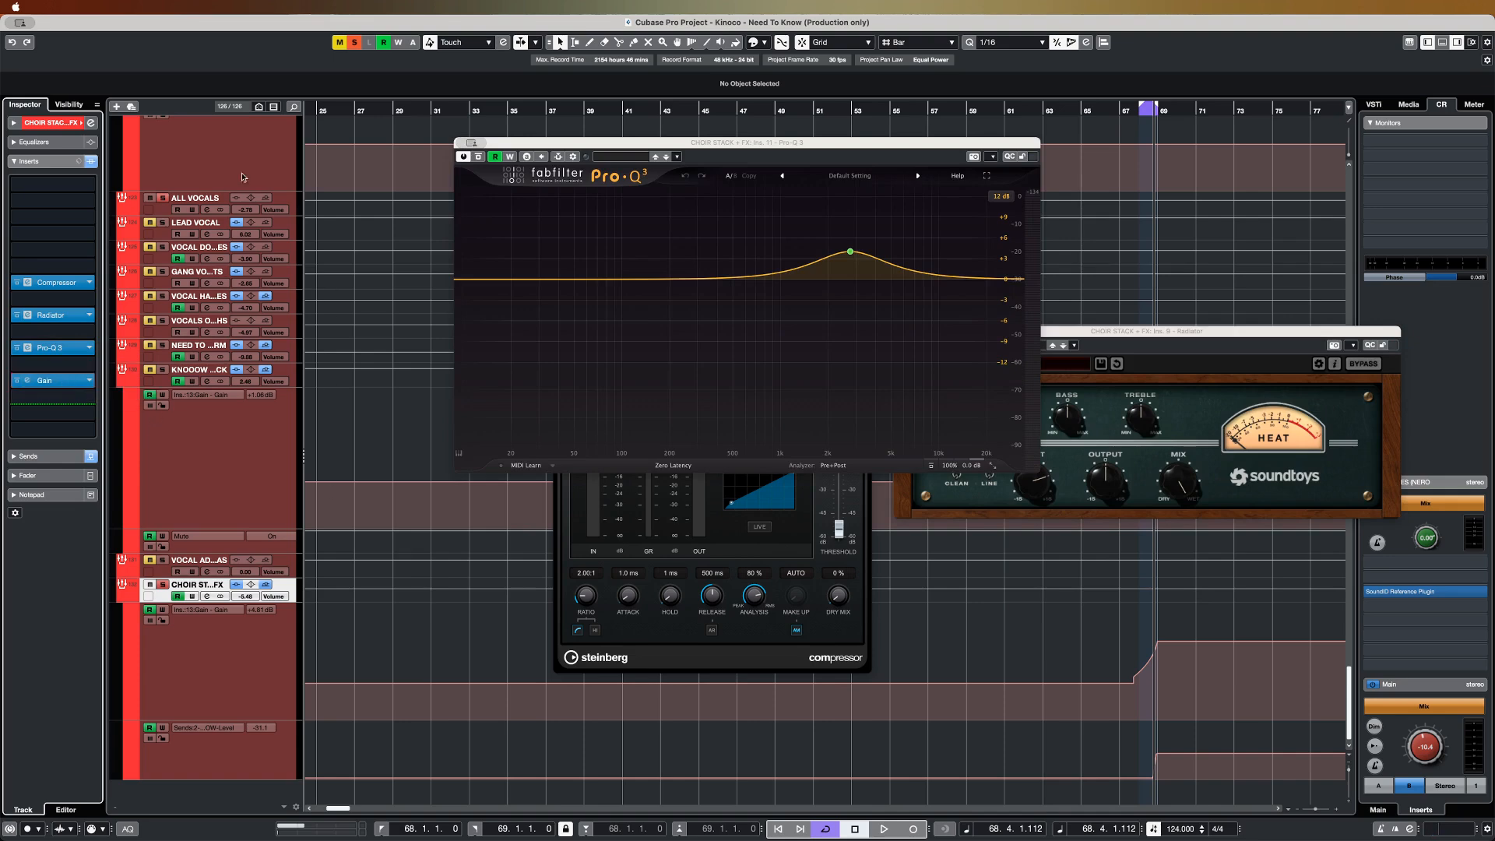
click(457, 143)
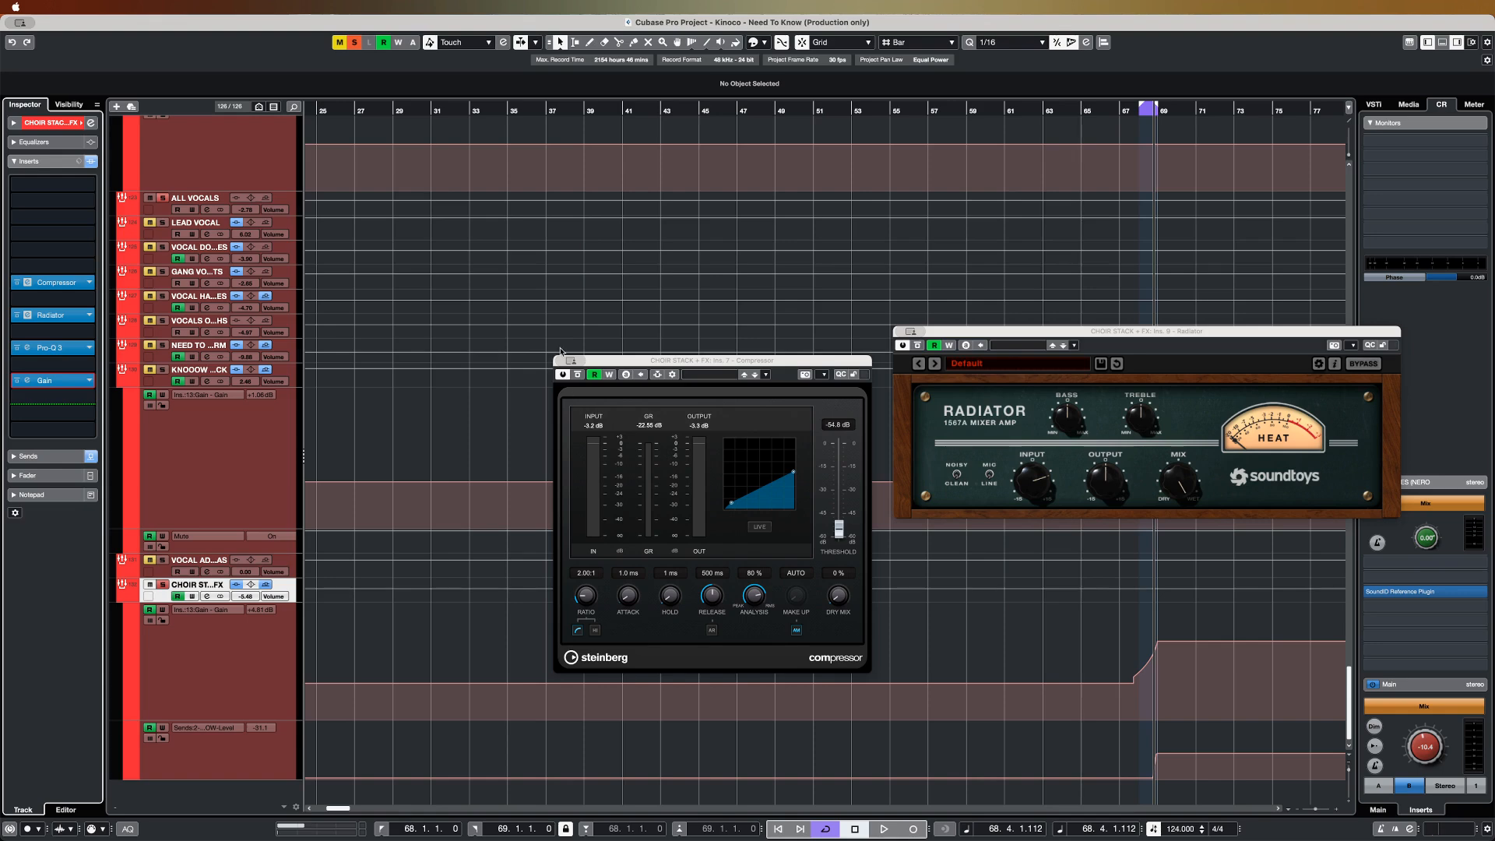
click(561, 362)
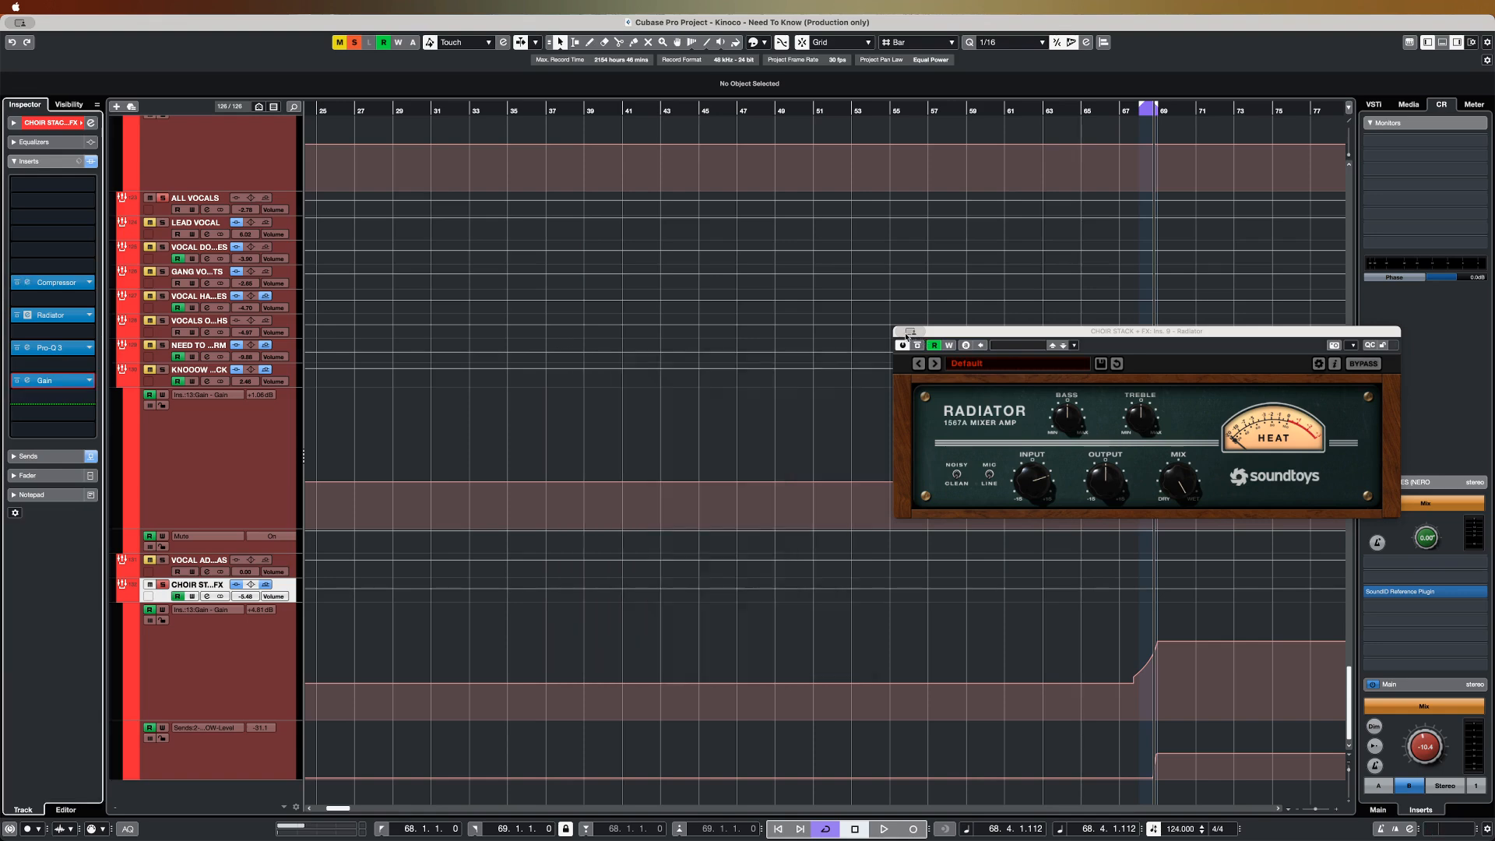
click(909, 331)
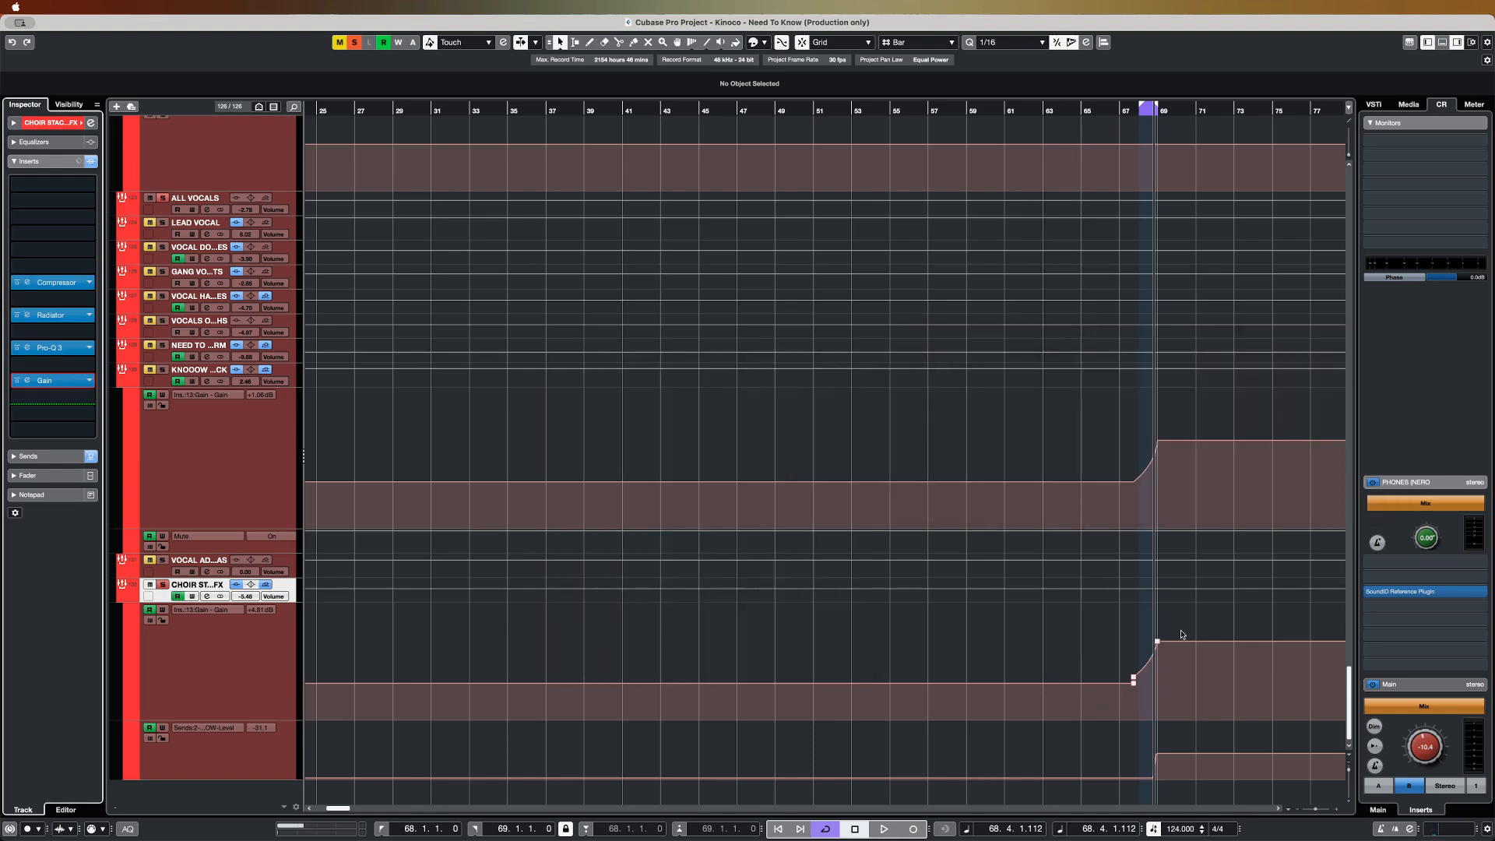
- Find the CHOIR STACK VERB channel and view its ValhallaRoom, PhaseMistress and Compressor inserts
scroll(1108, 534, up, 10)
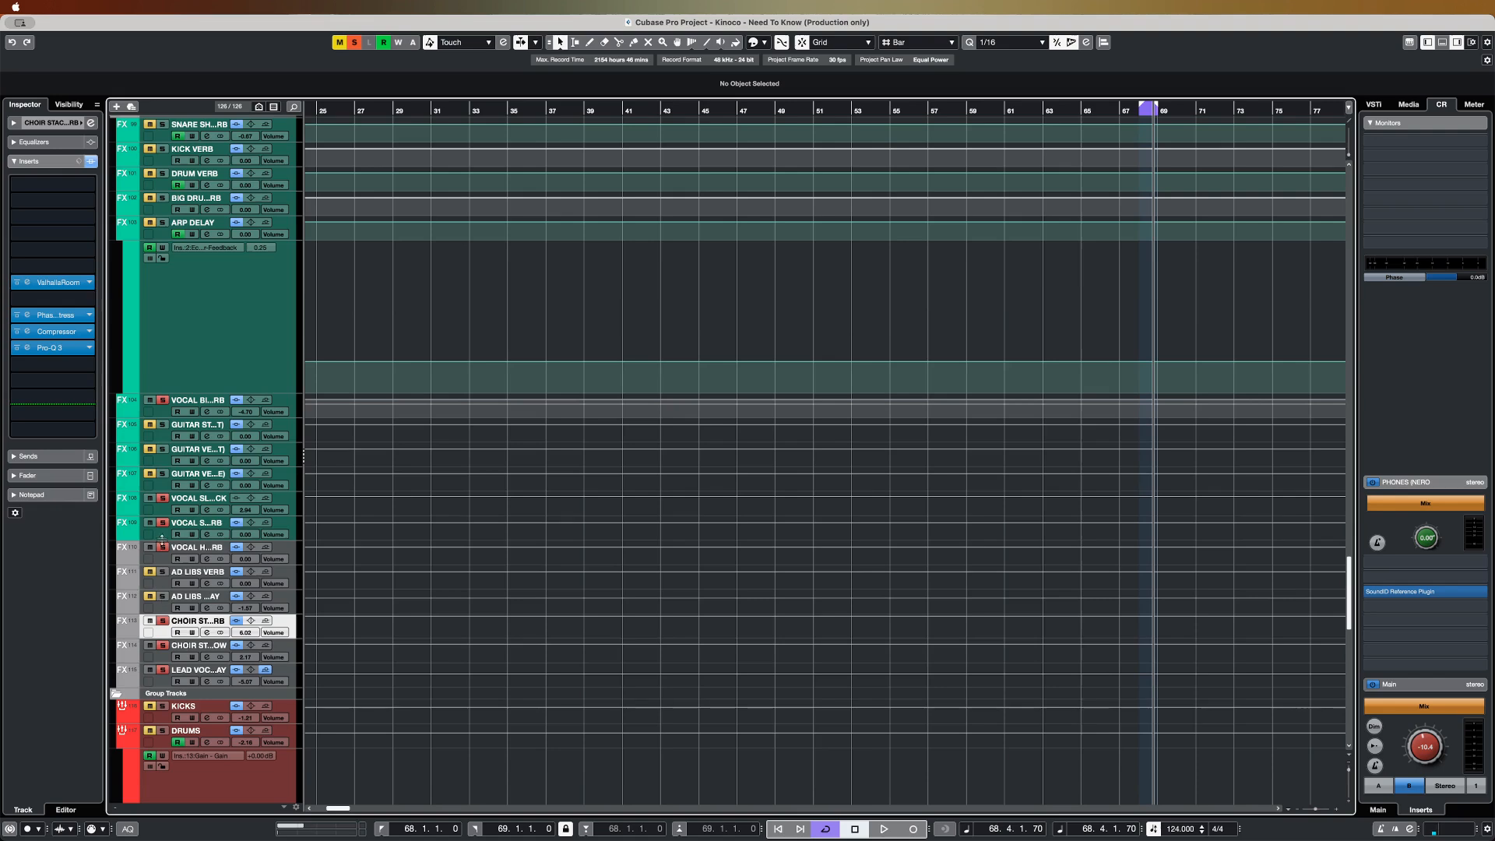
click(74, 285)
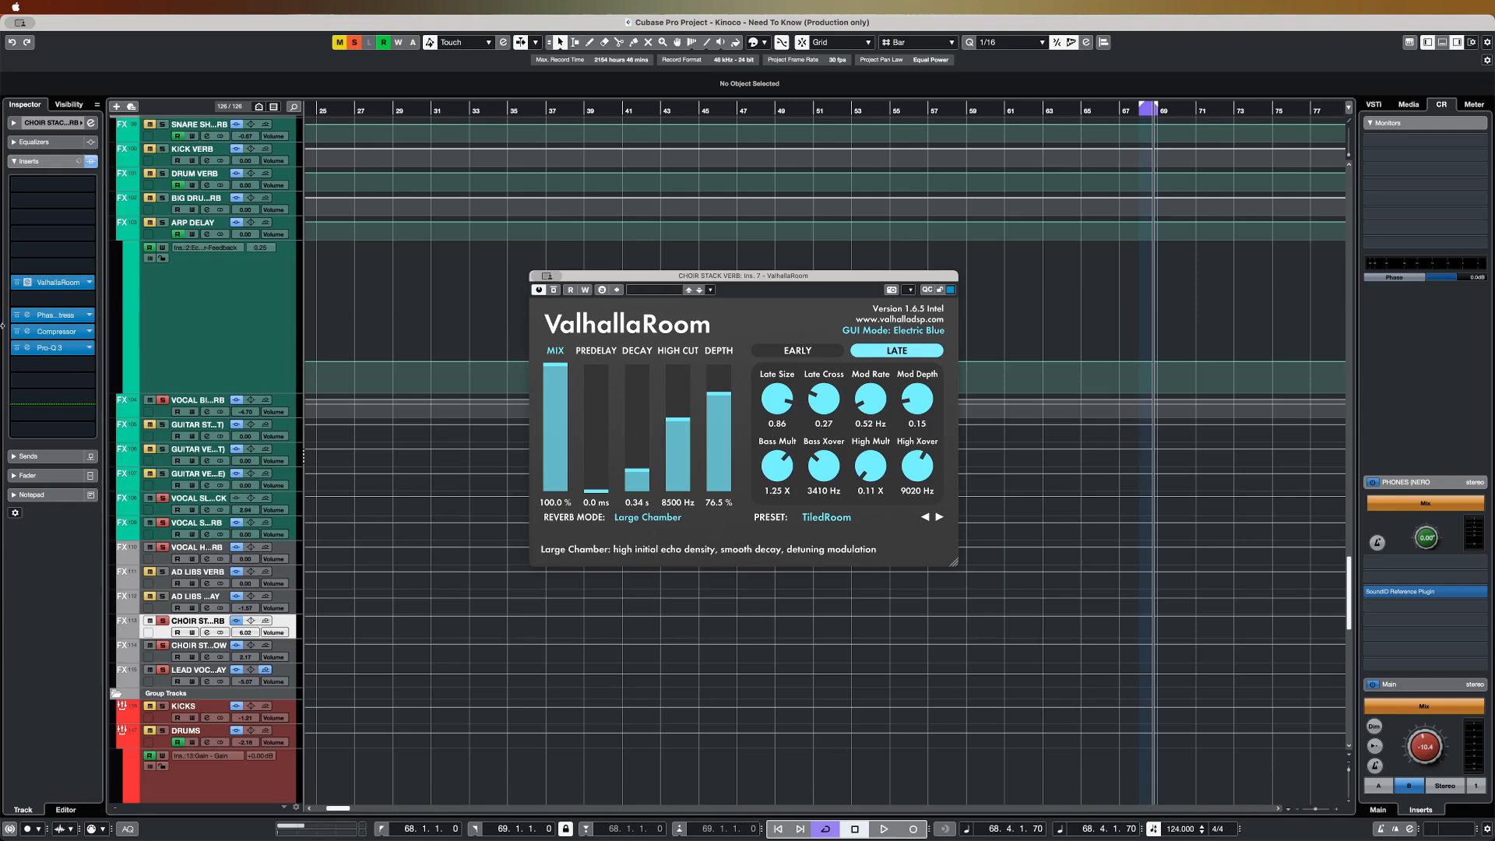
click(51, 318)
drag(916, 509, 687, 375)
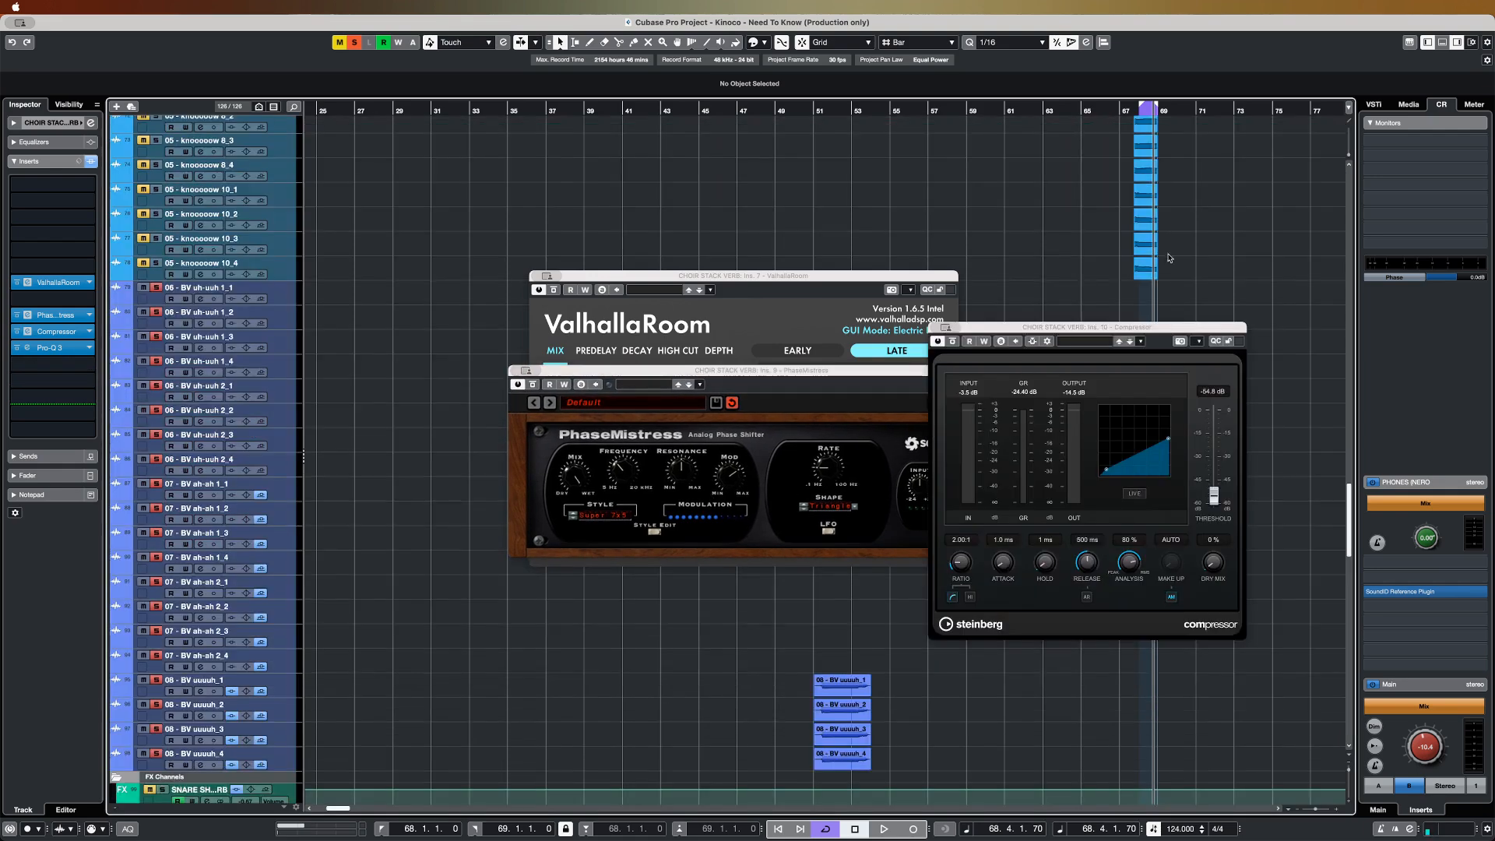
- Widen the loop to run from bar 67 into bar 69 and play the soloed knooooow stack through the reverb chain
drag(1166, 112, 1168, 113)
click(1134, 114)
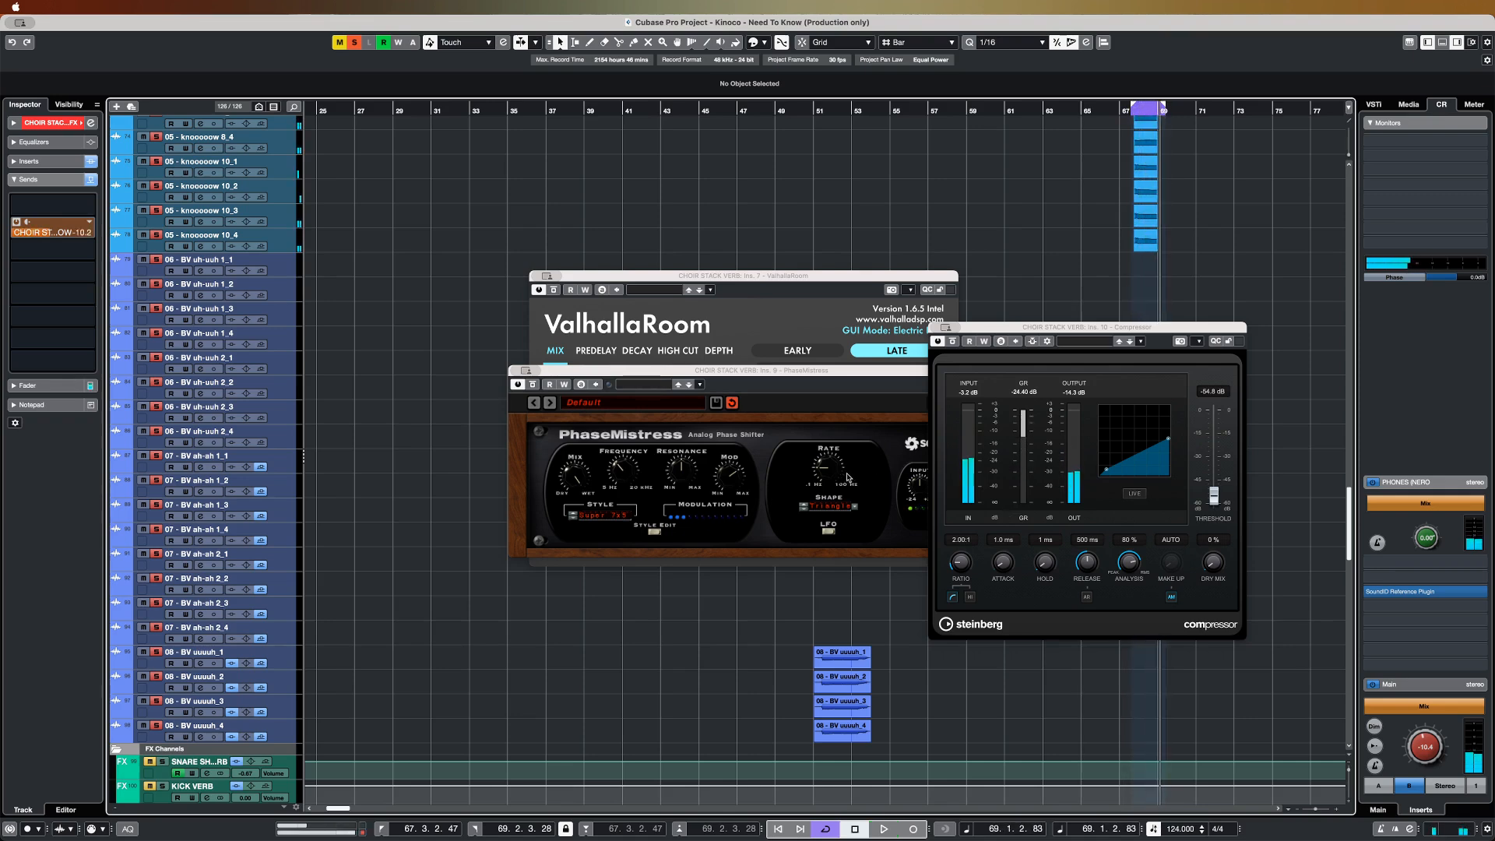
key(space)
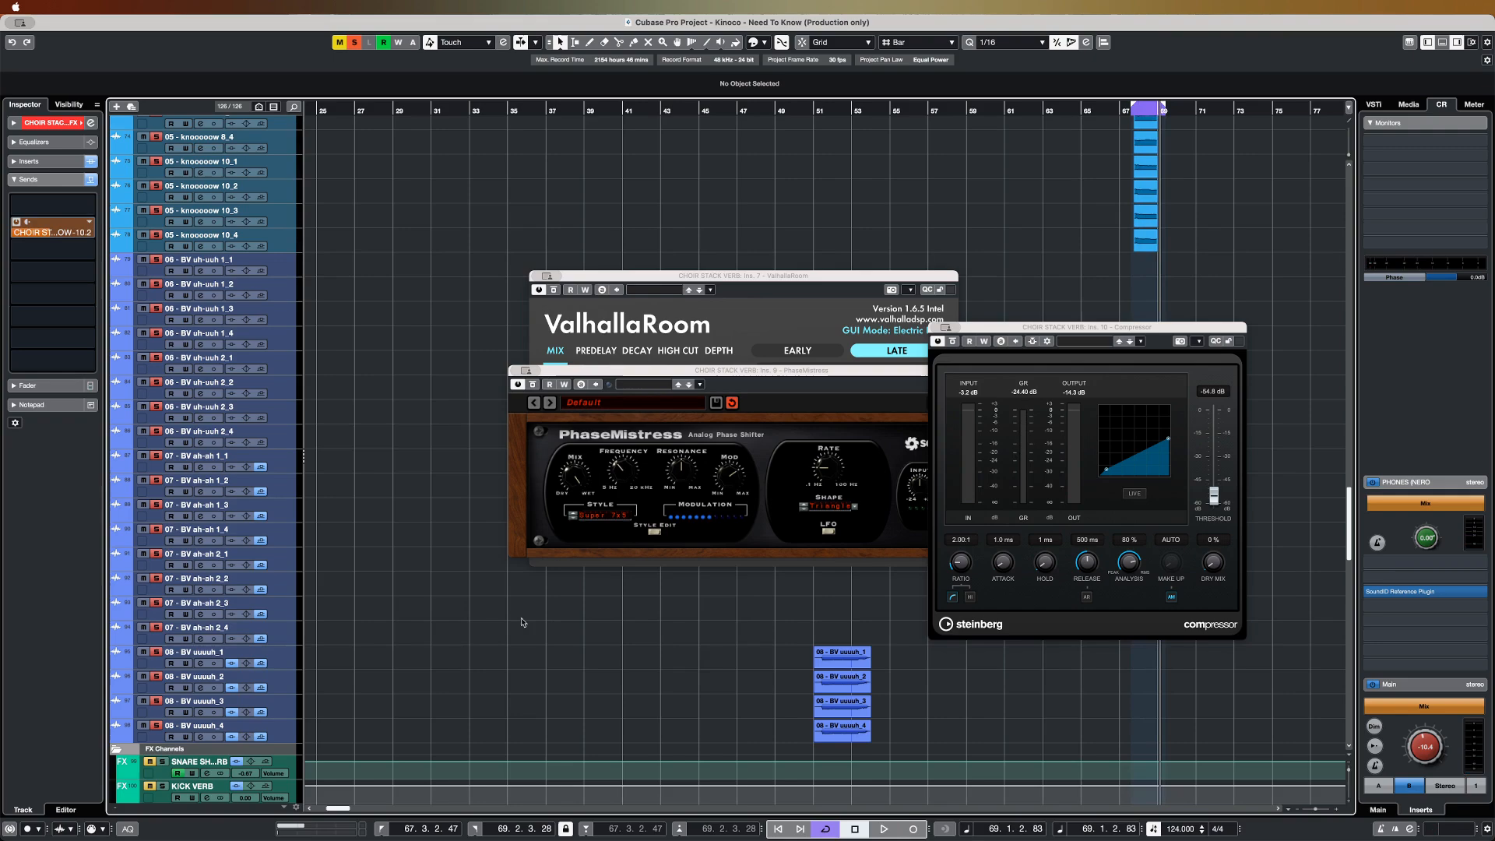
- Close the remaining plug-in windows, then examine and play the CHOIR STACK + FX group's Gain and send-level automation up to bar 69
scroll(521, 622, down, 15)
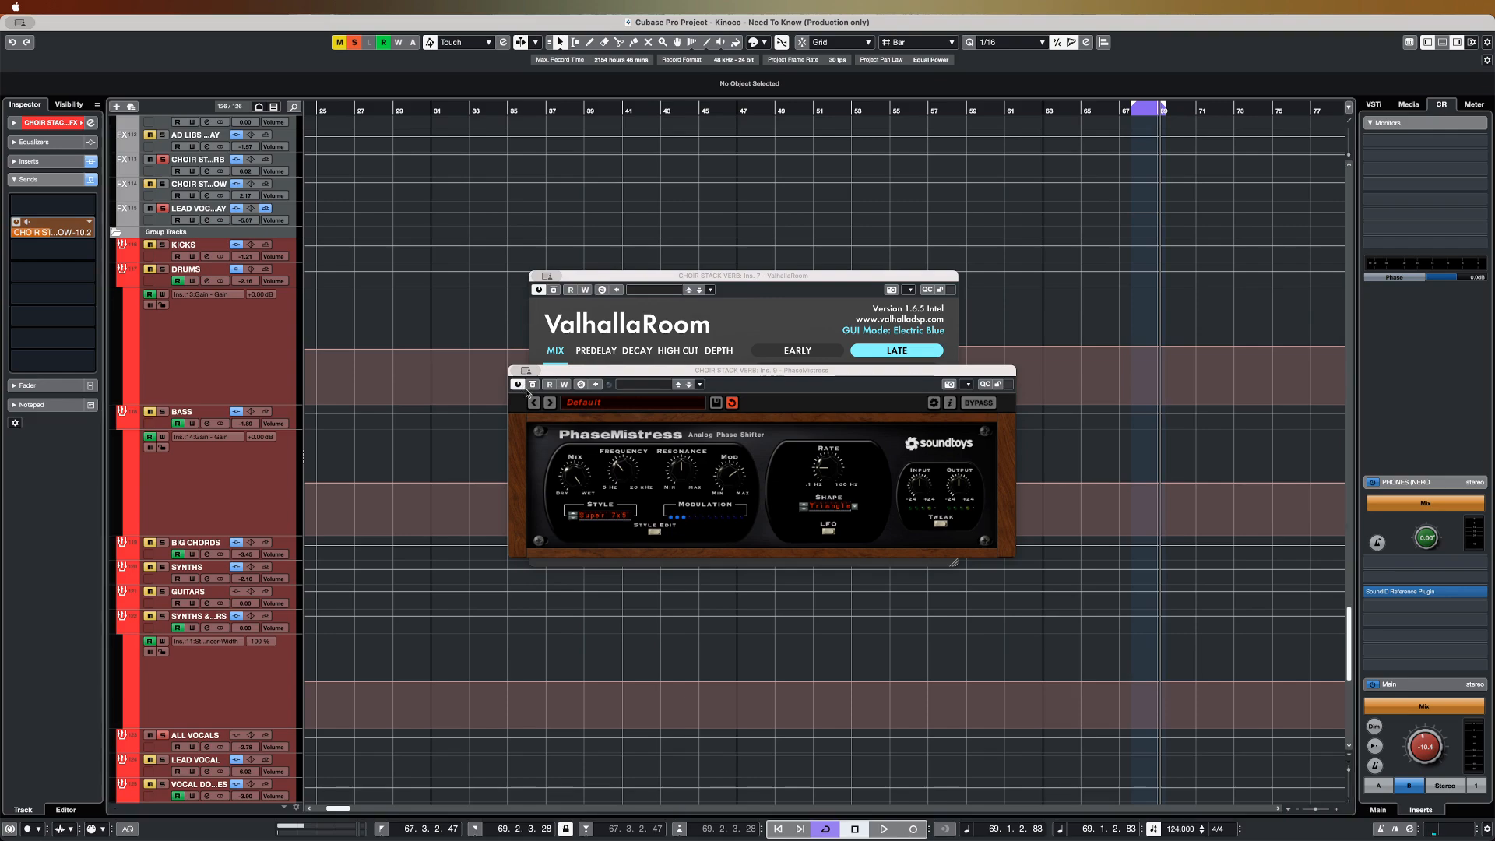
key(super+w)
key(super+w)
scroll(1090, 567, down, 5)
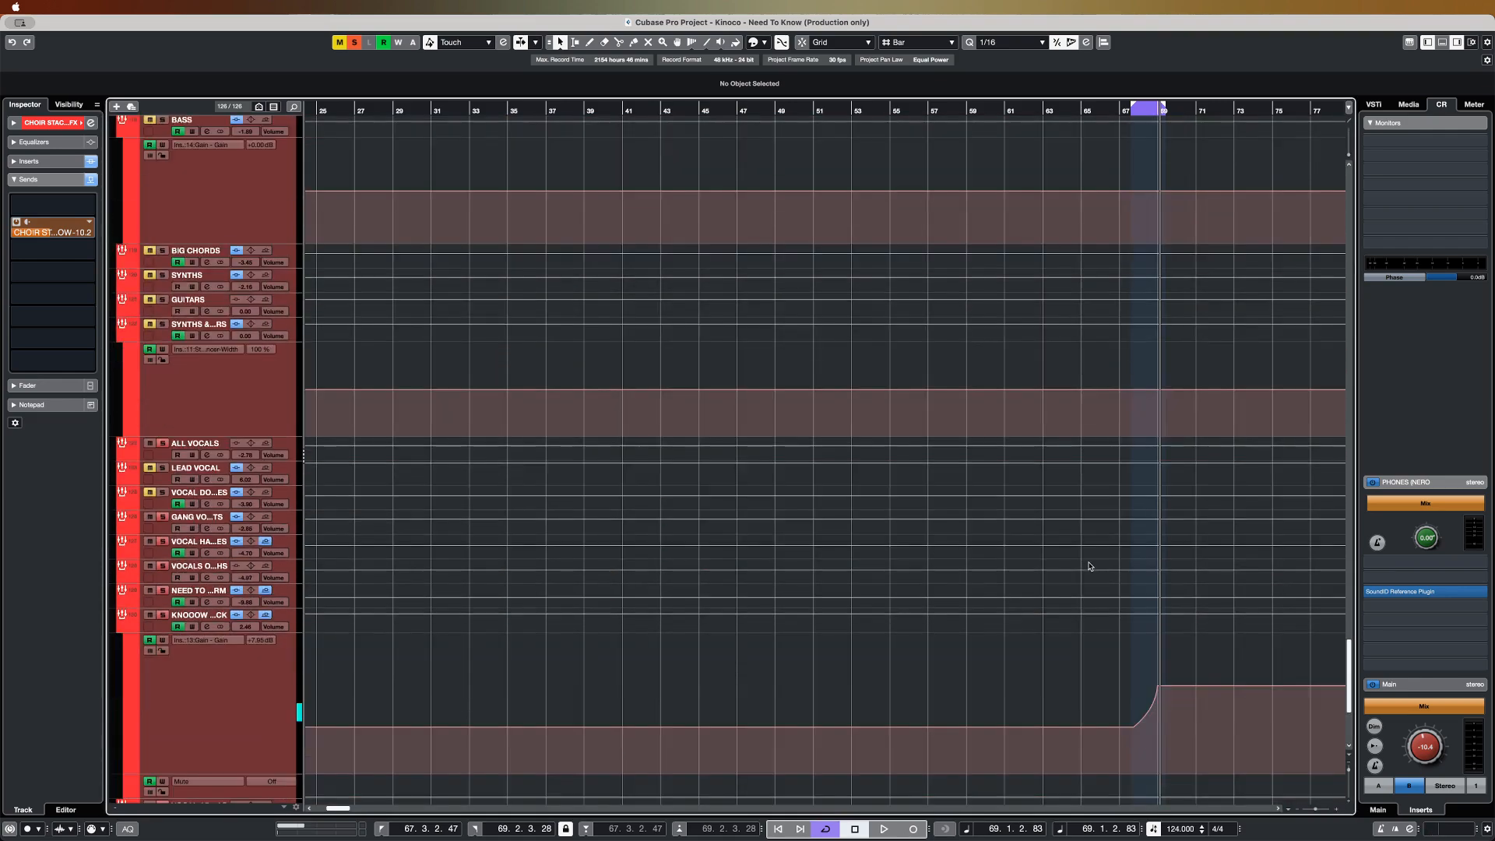
scroll(506, 657, down, 10)
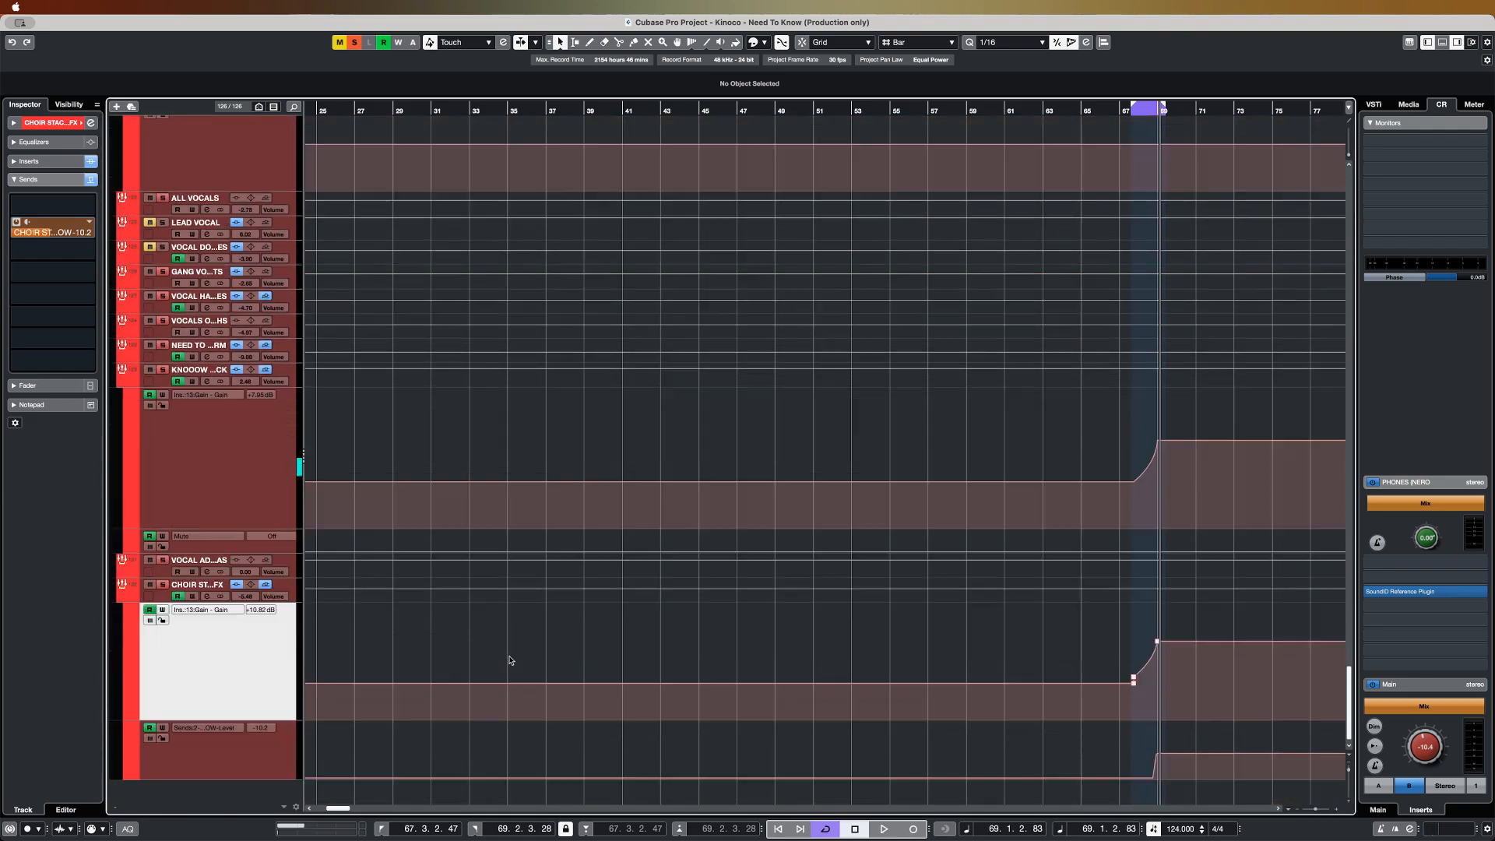
scroll(1171, 765, up, 10)
click(281, 764)
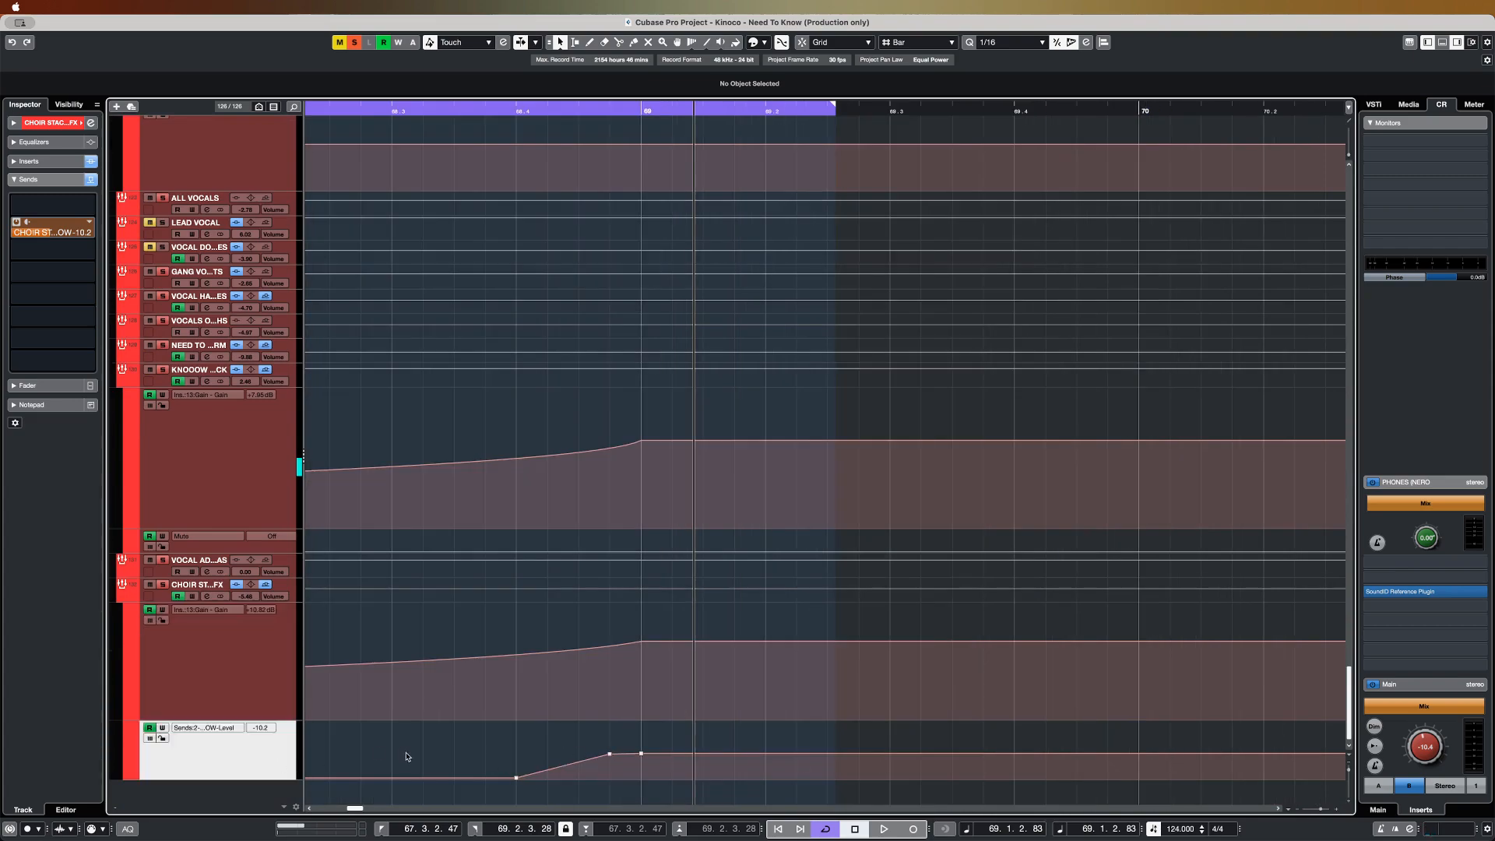
scroll(401, 428, up, 15)
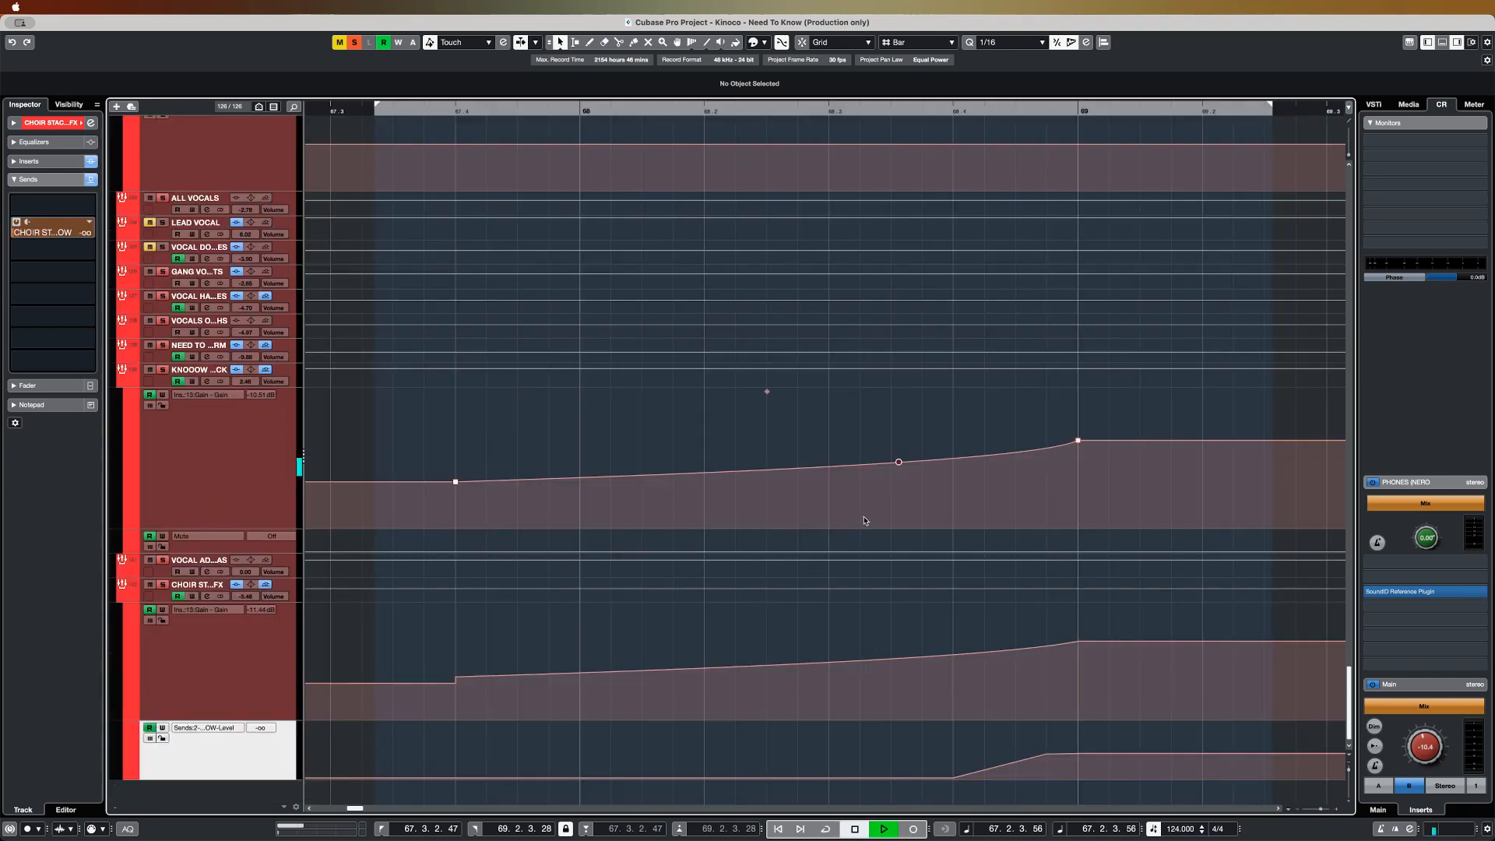
key(space)
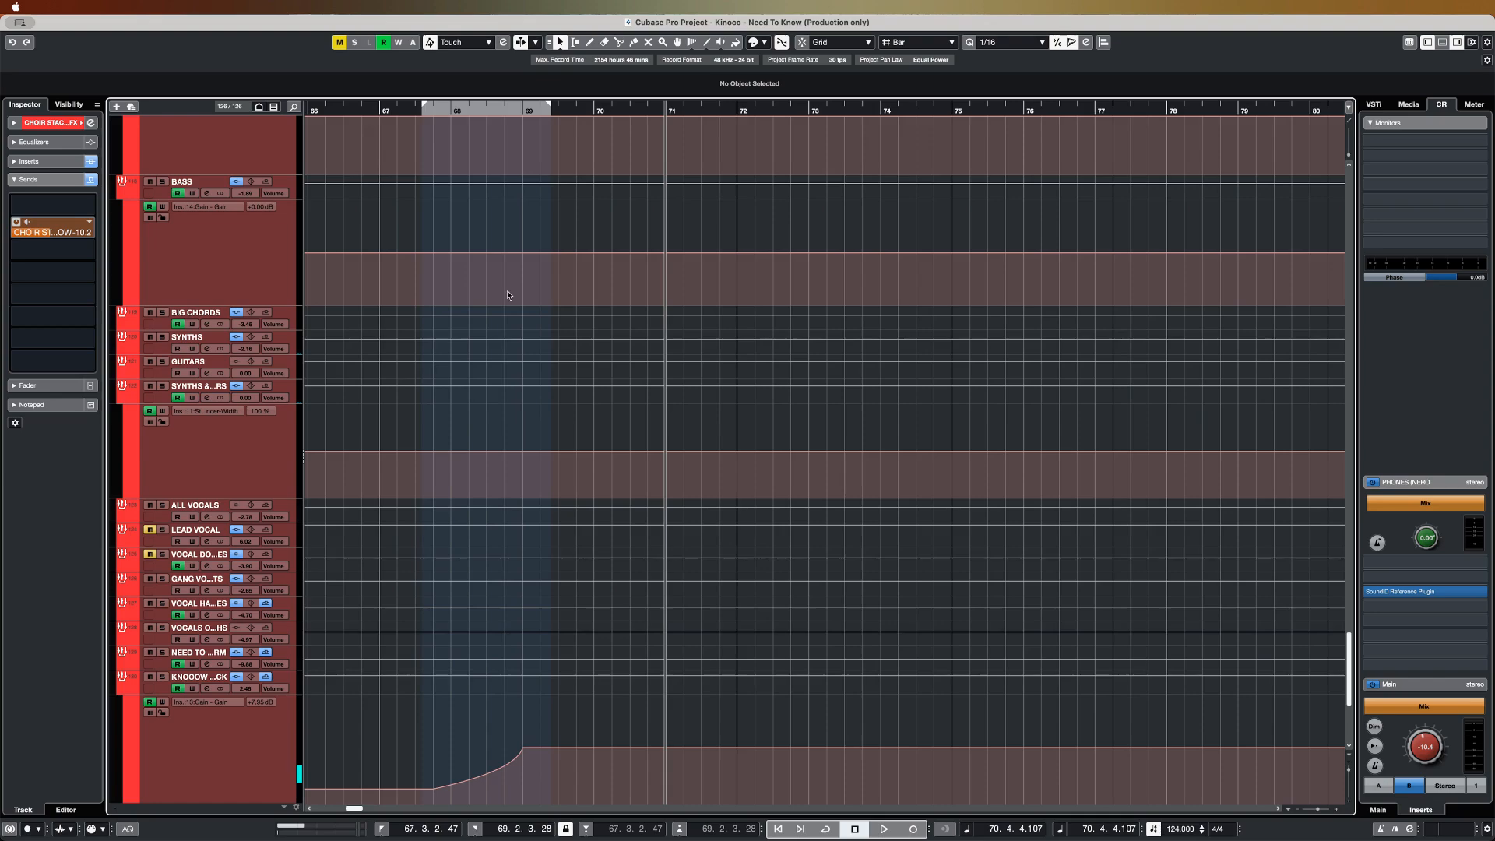
- Play the full mix through the knooooow stack into the following section, browsing the harmony, lead vocal, adlib and doubles tracks
scroll(404, 282, left, 5)
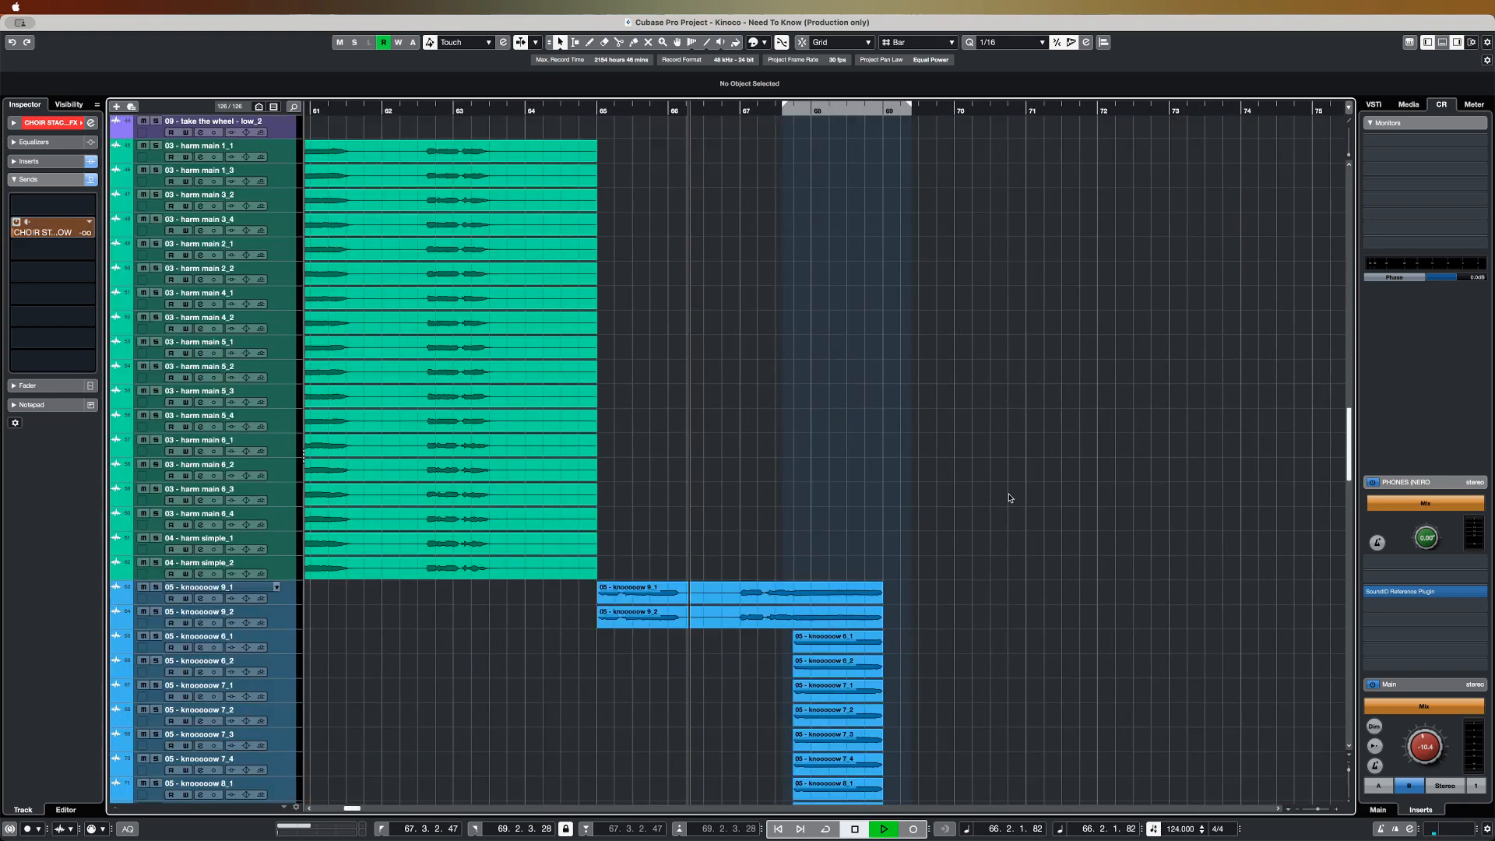
scroll(1012, 499, up, 3)
scroll(1032, 536, down, 2)
scroll(1034, 537, down, 5)
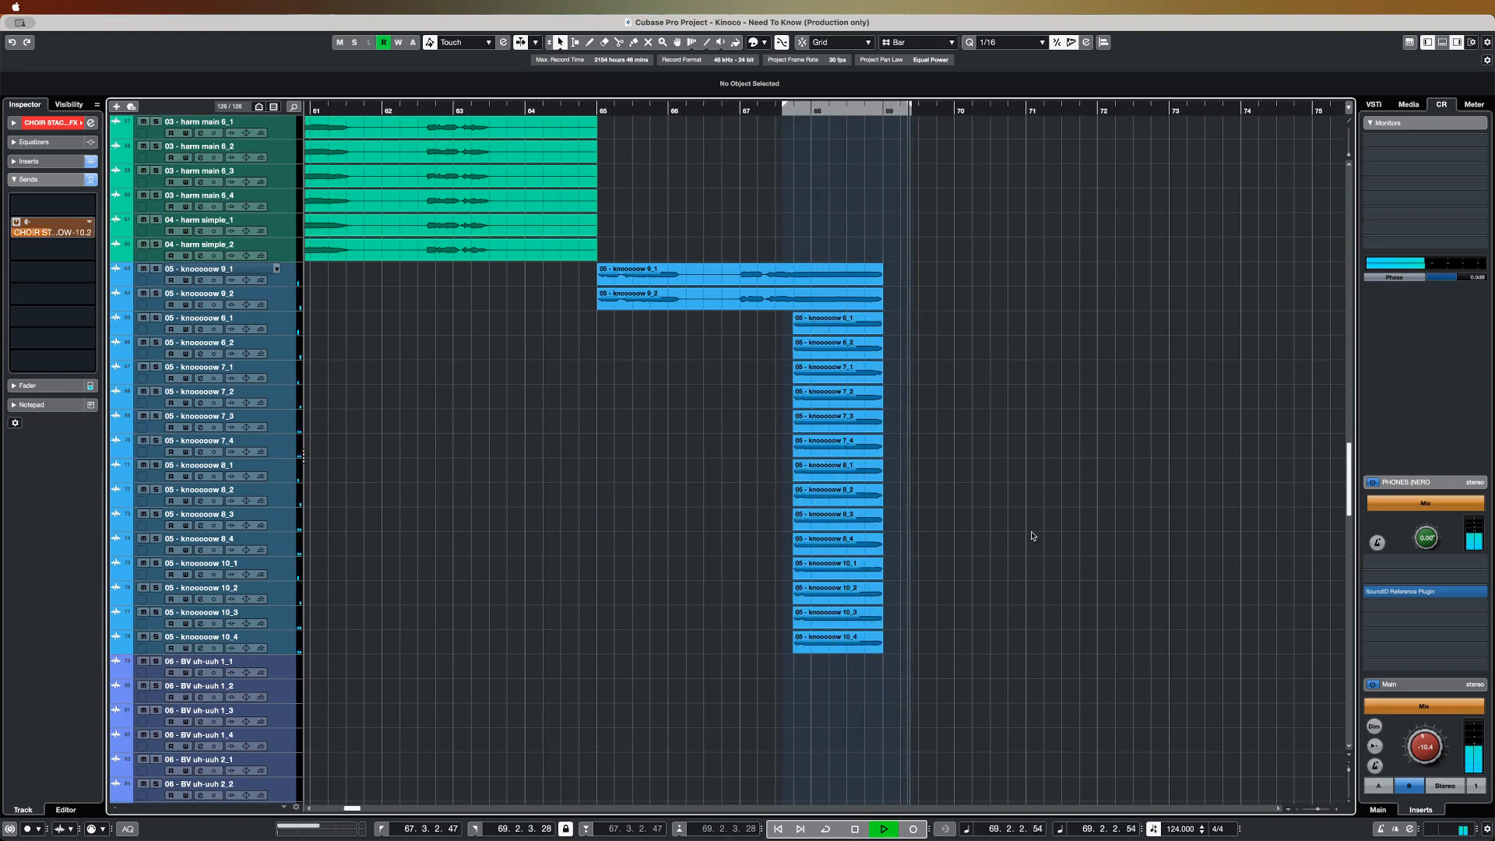
scroll(1070, 546, up, 8)
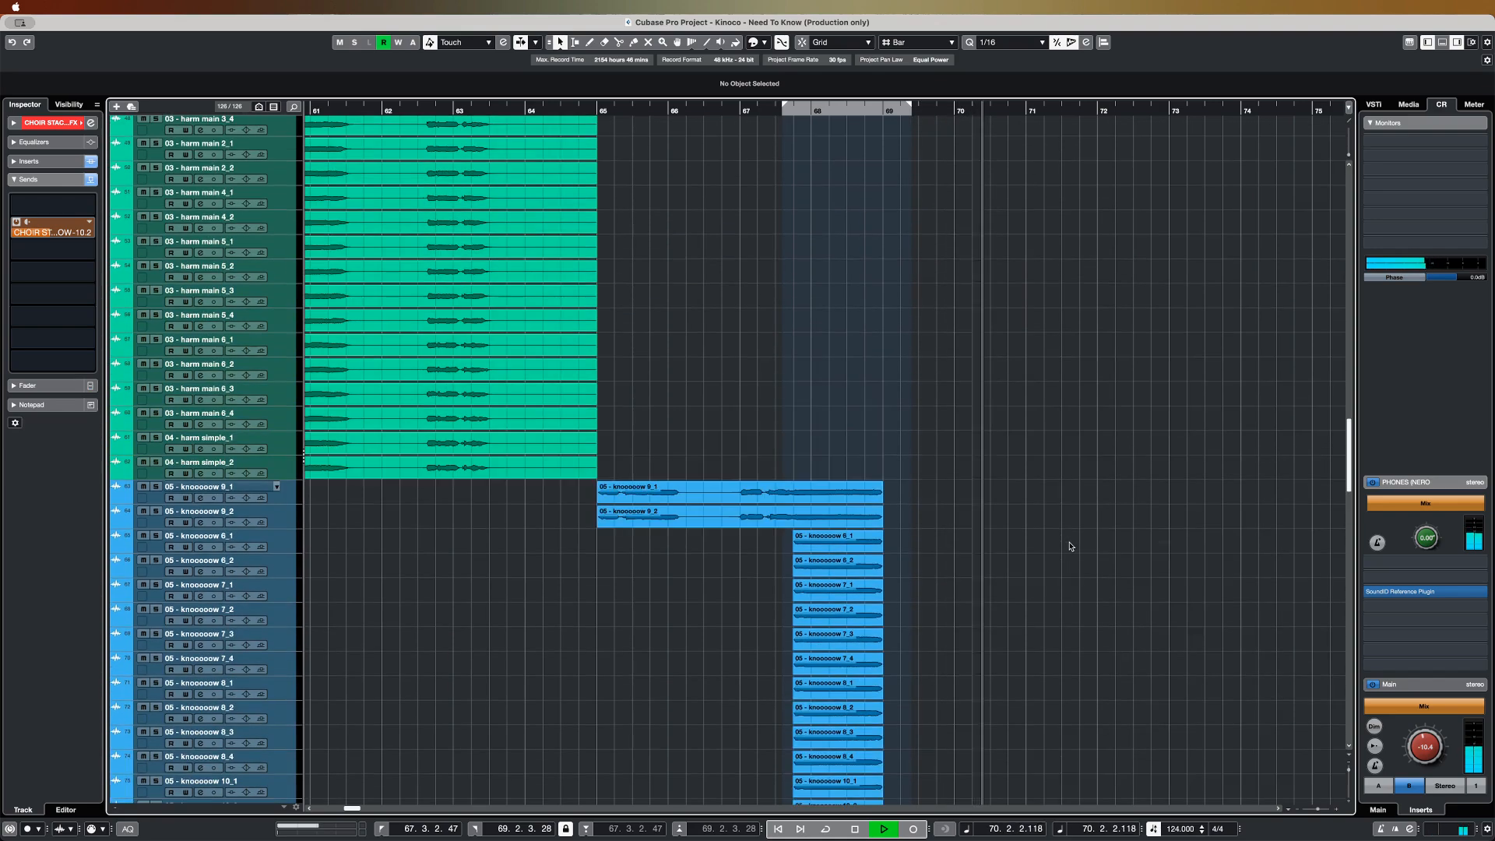
scroll(1070, 546, up, 3)
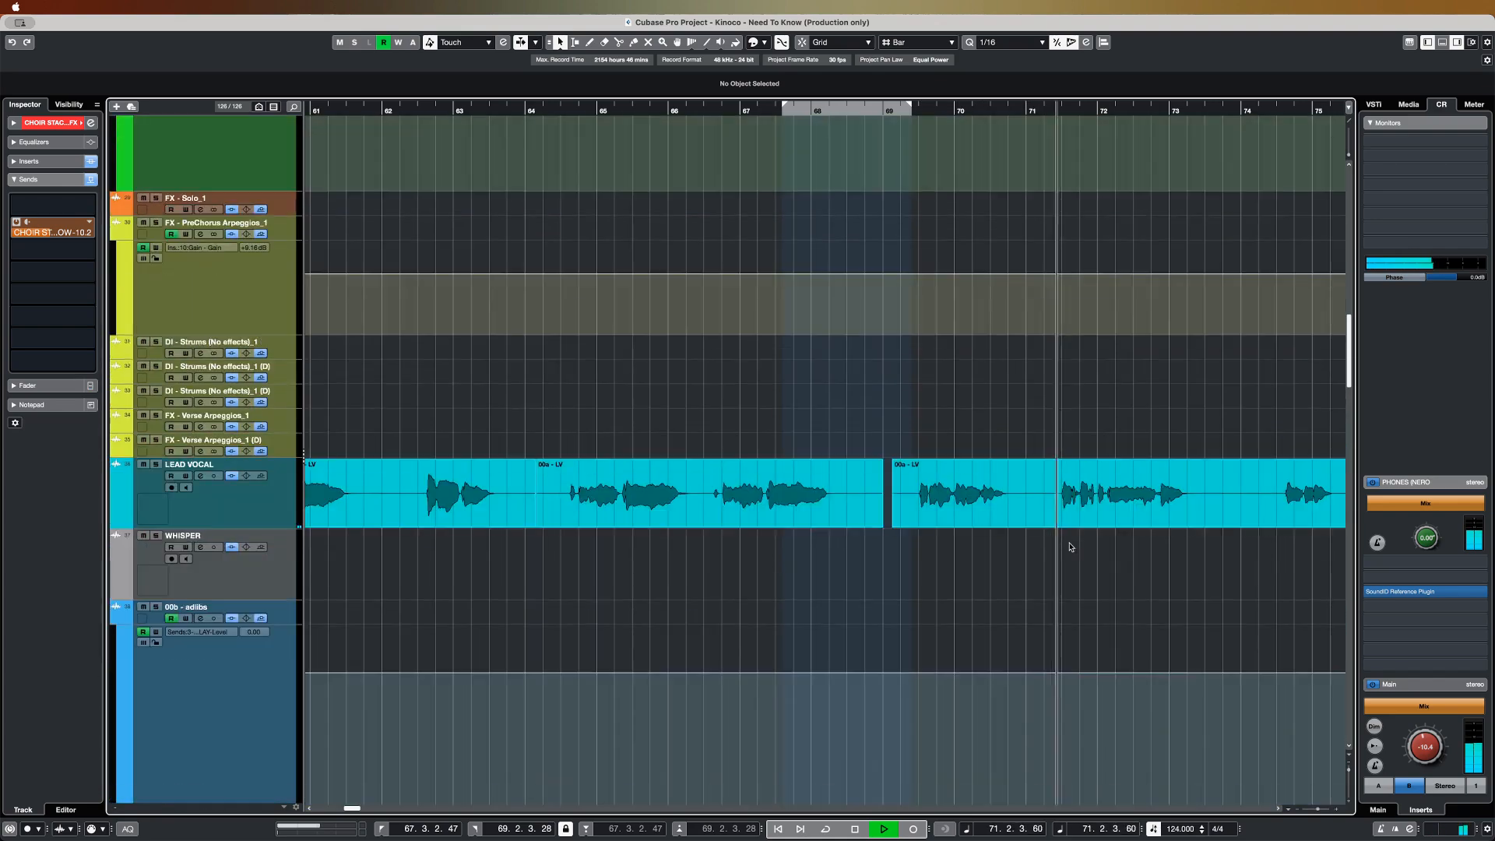
scroll(1070, 547, down, 6)
scroll(1069, 547, right, 2)
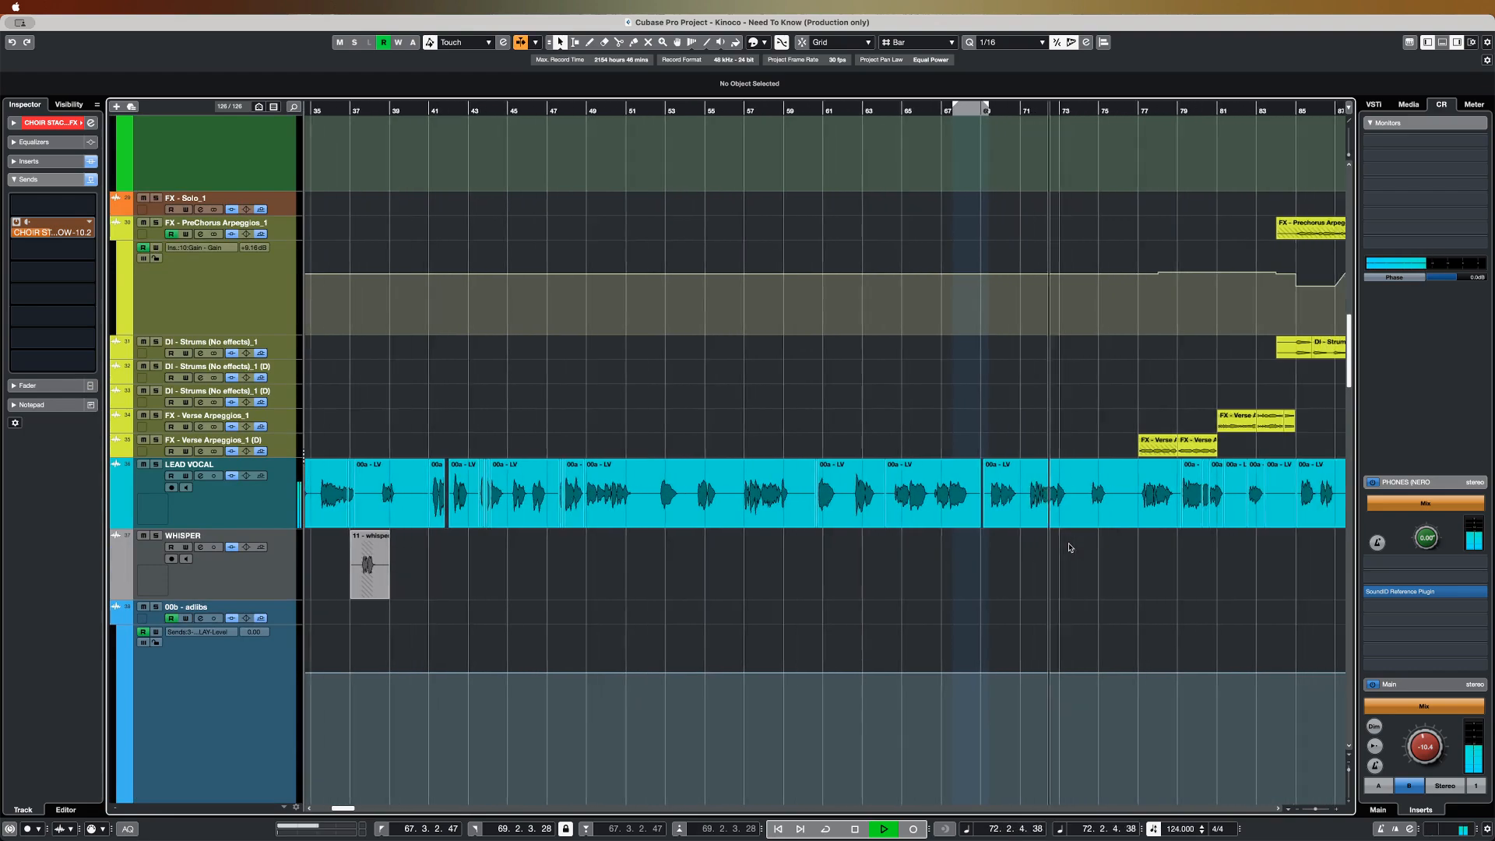
scroll(1075, 545, down, 3)
scroll(1077, 549, right, 5)
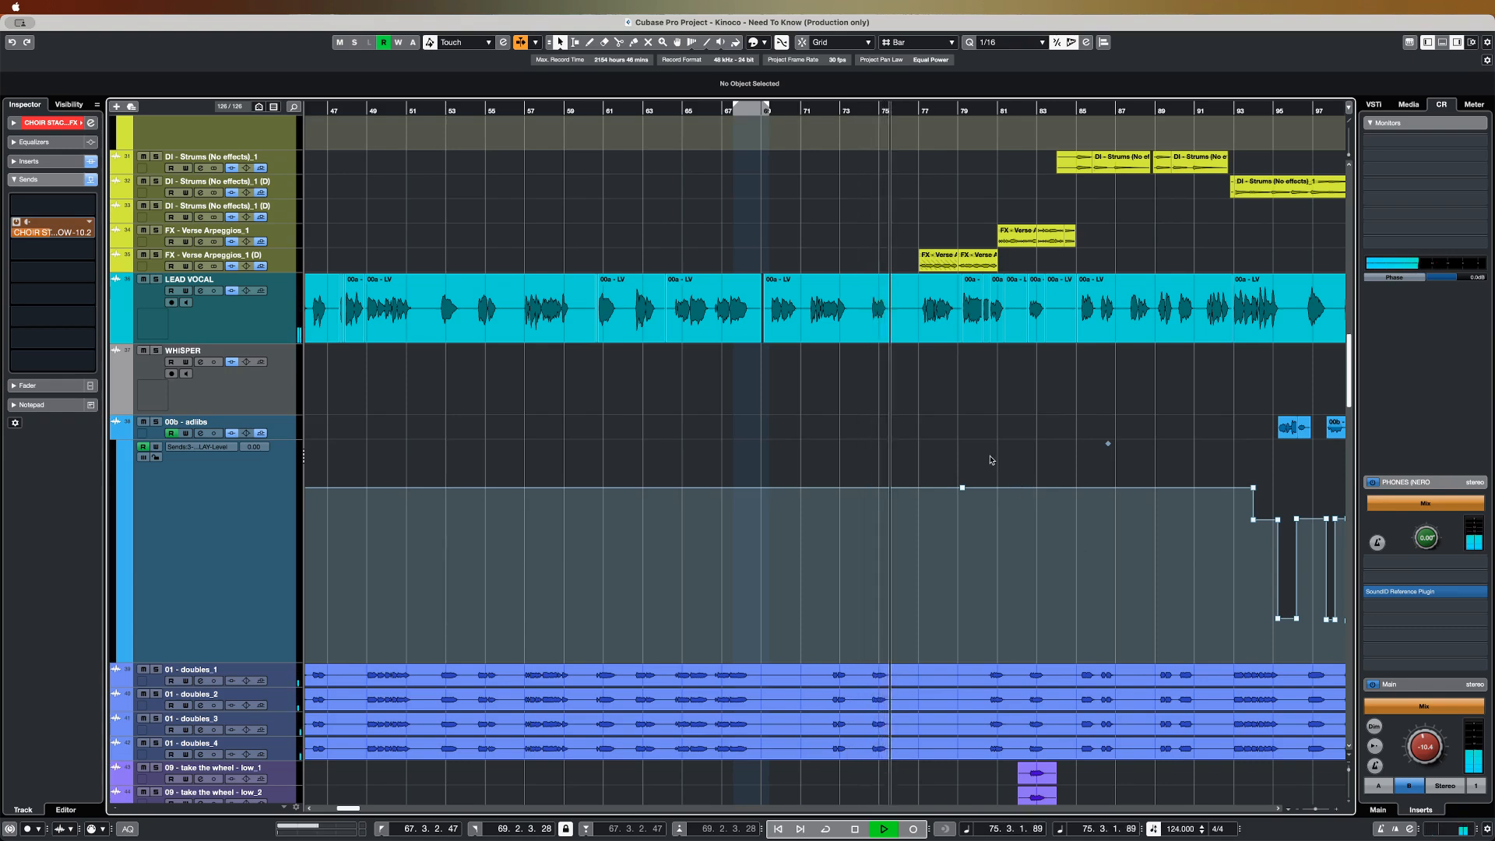
key(space)
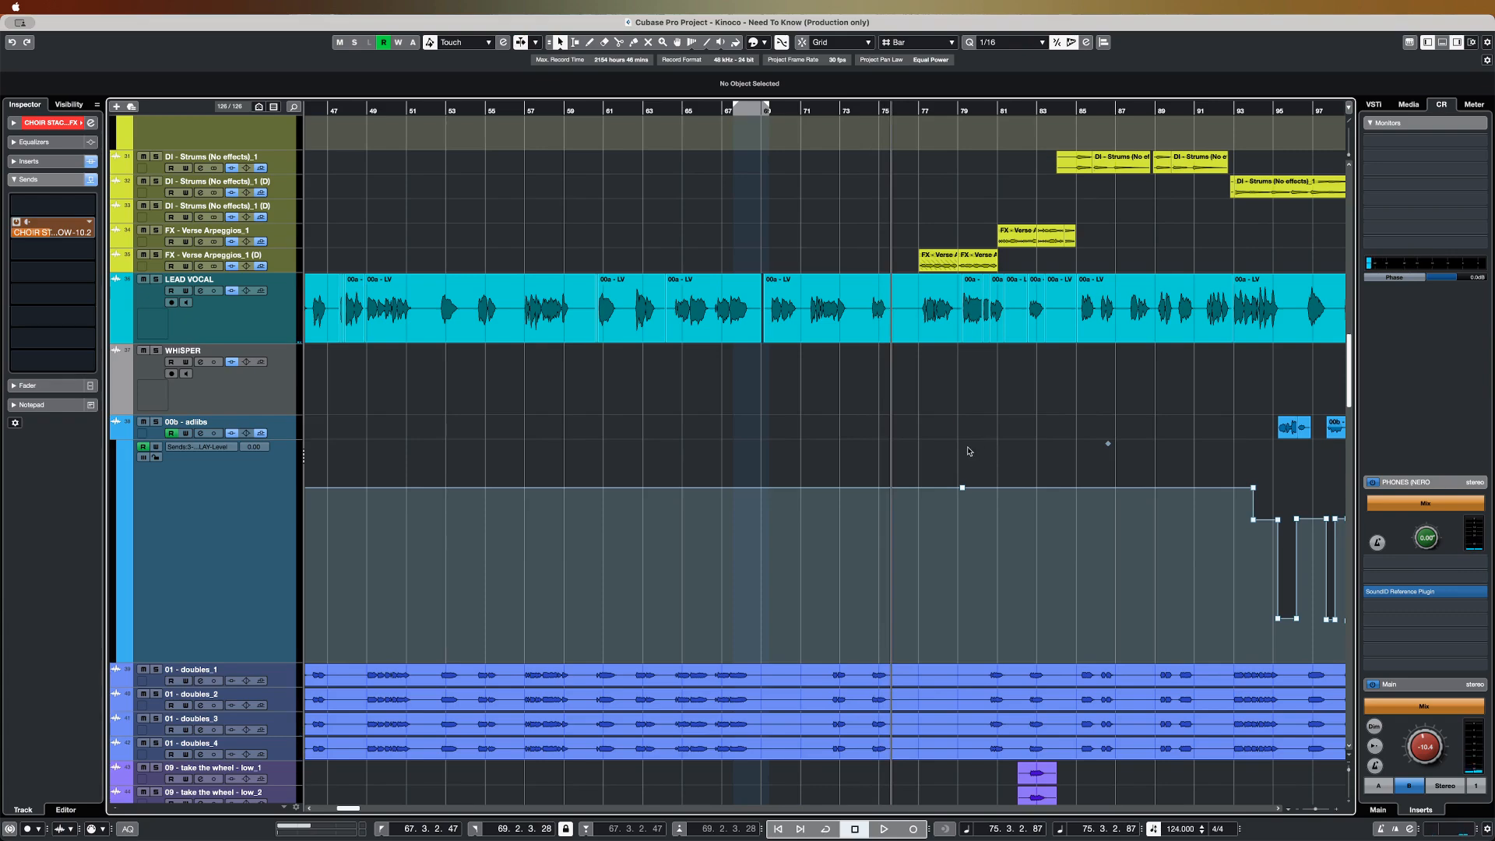
- Examine the bar 69 section's clips on the SUB BASS SINE, DIVA INTRO CHORDS and BIG CHORDS Centre (verse) tracks
scroll(969, 450, up, 10)
click(816, 393)
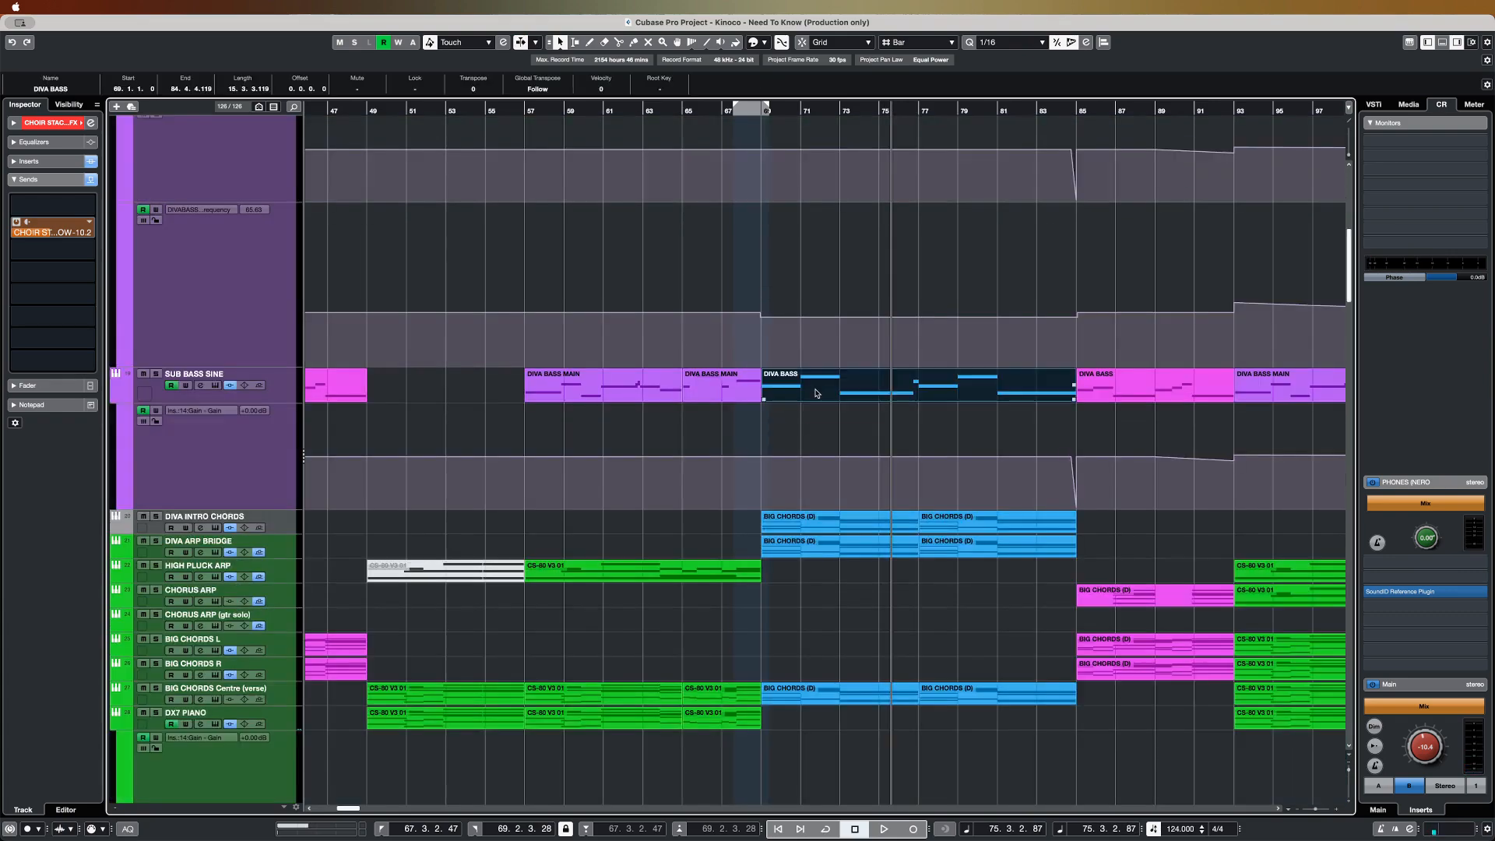
click(837, 526)
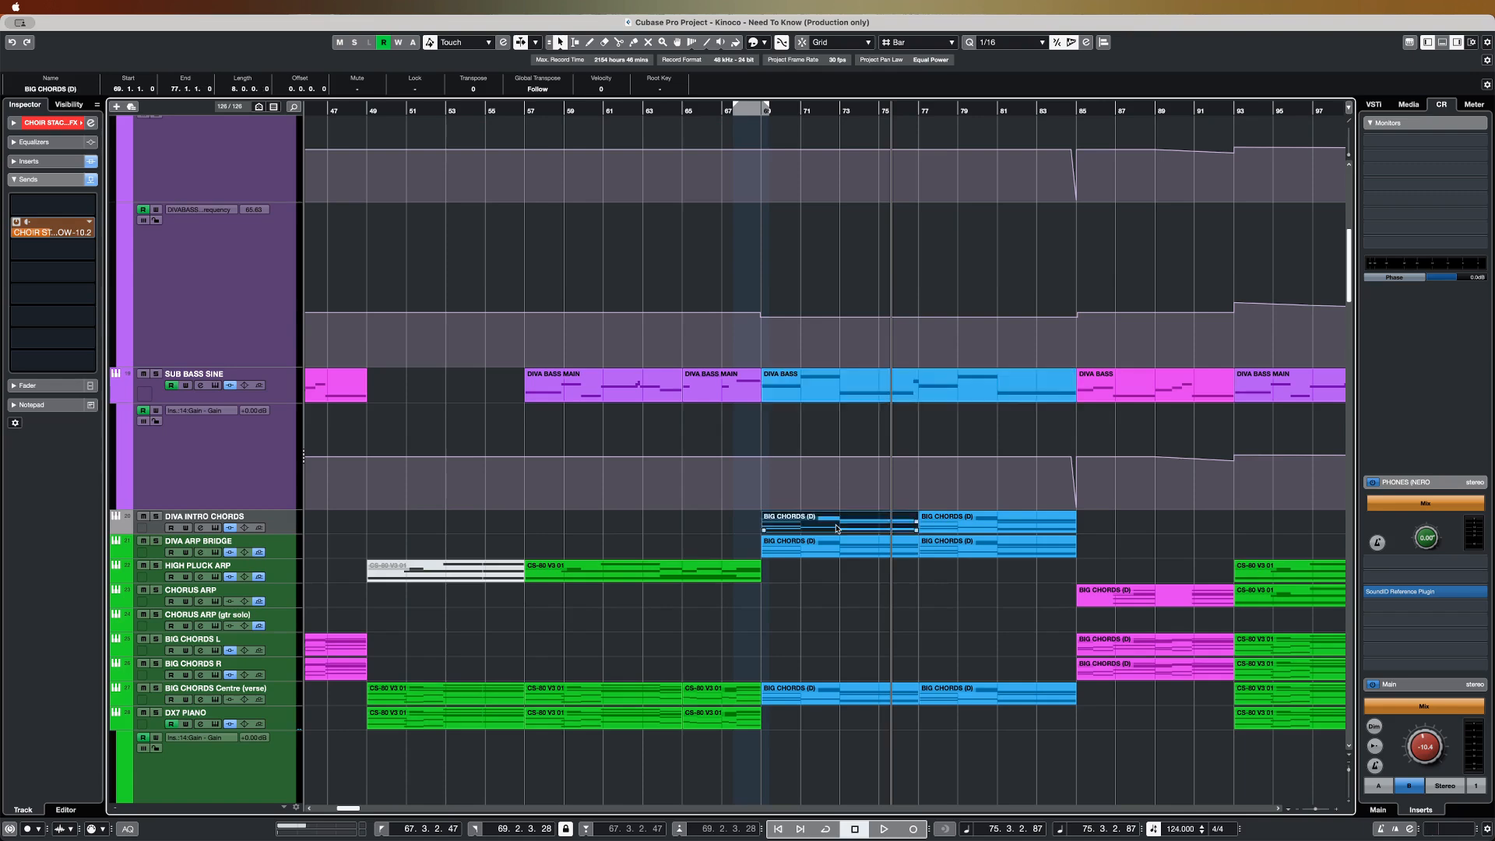
click(985, 525)
click(878, 526)
click(970, 528)
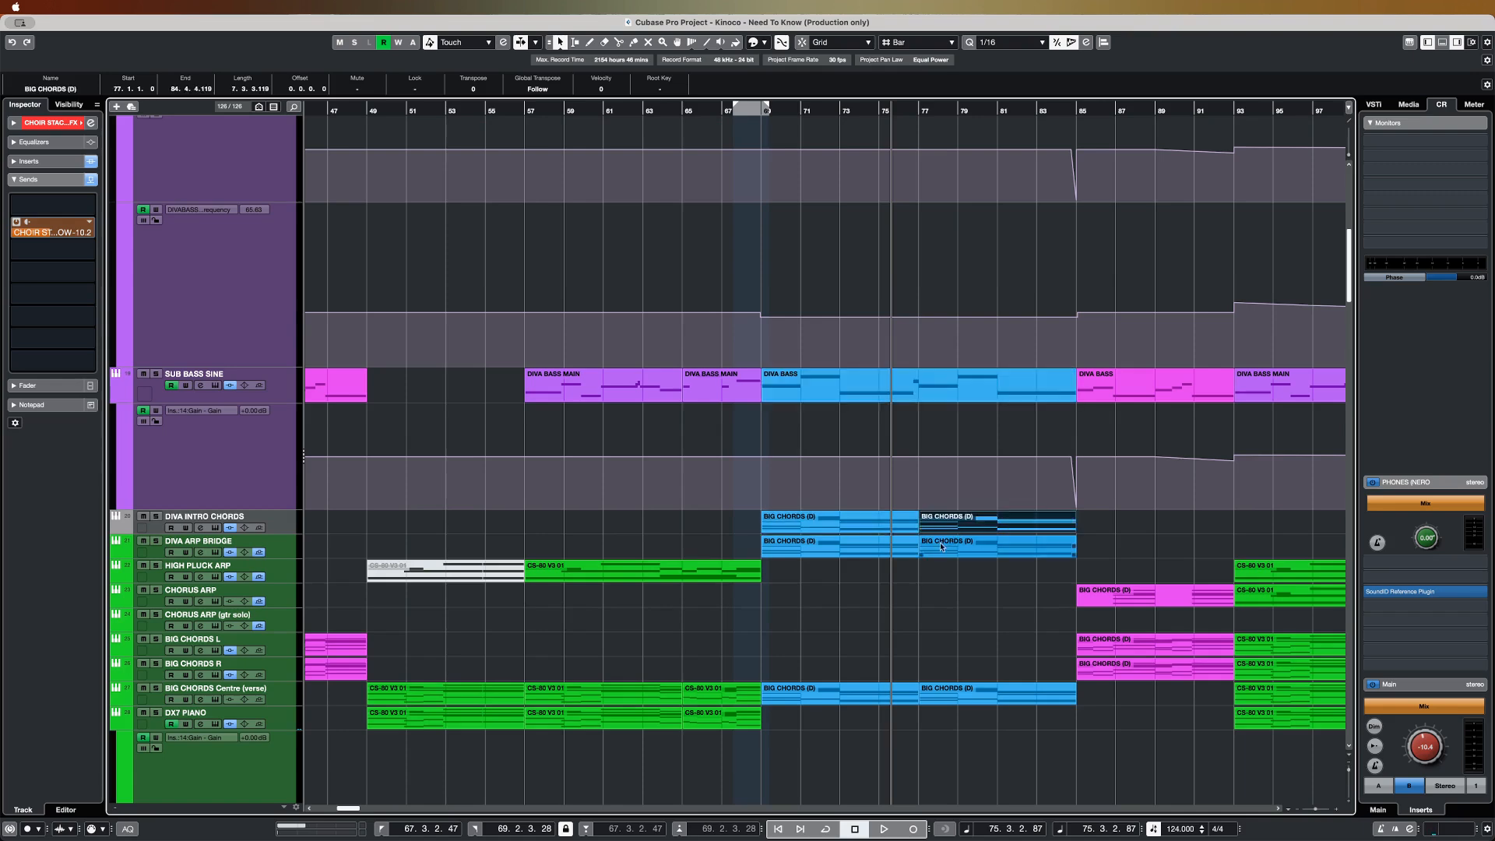
click(951, 595)
click(284, 703)
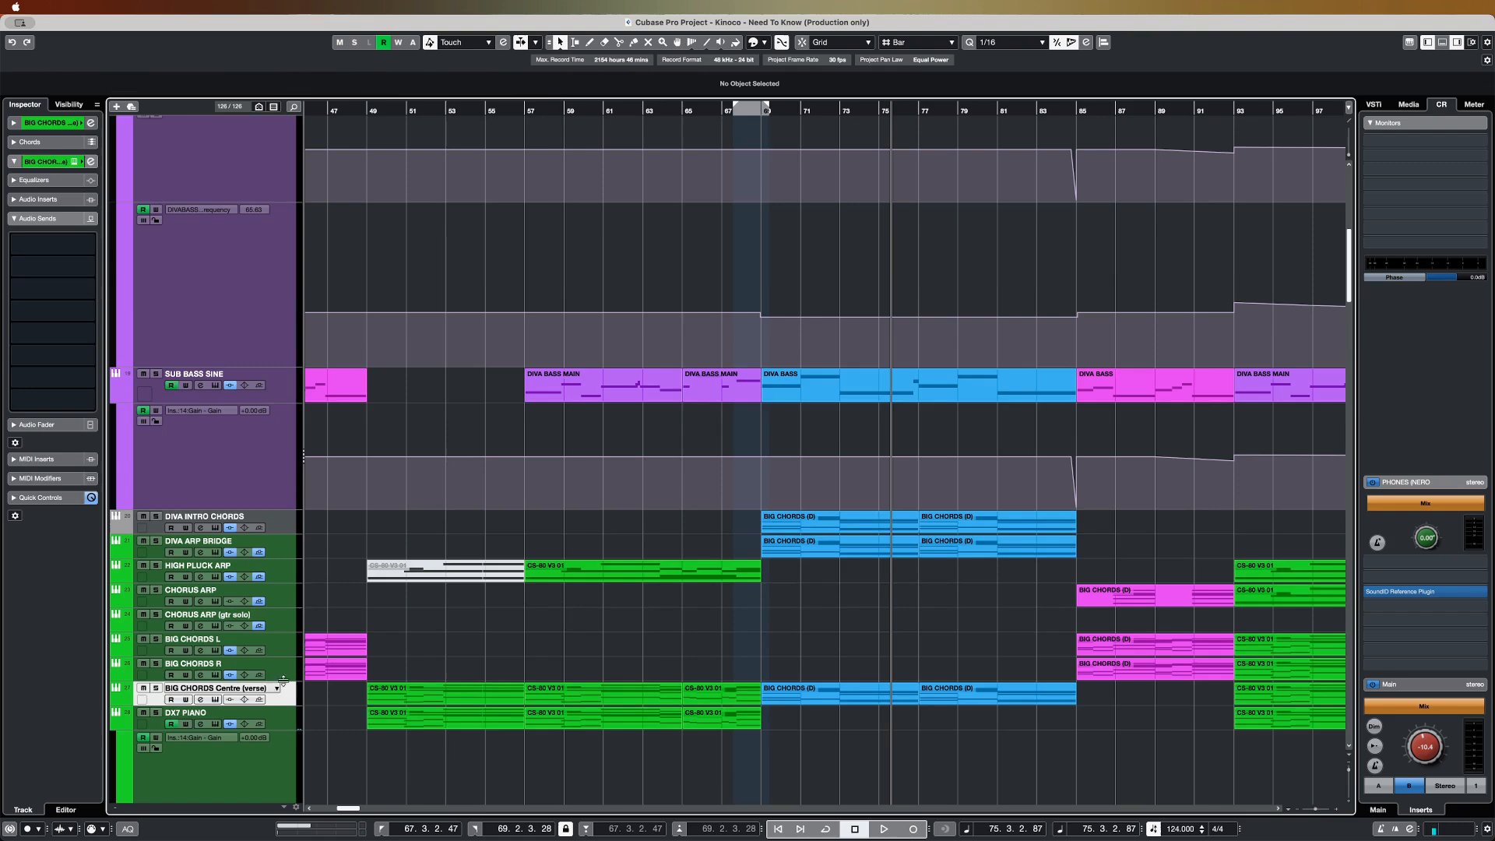
drag(875, 665, 973, 706)
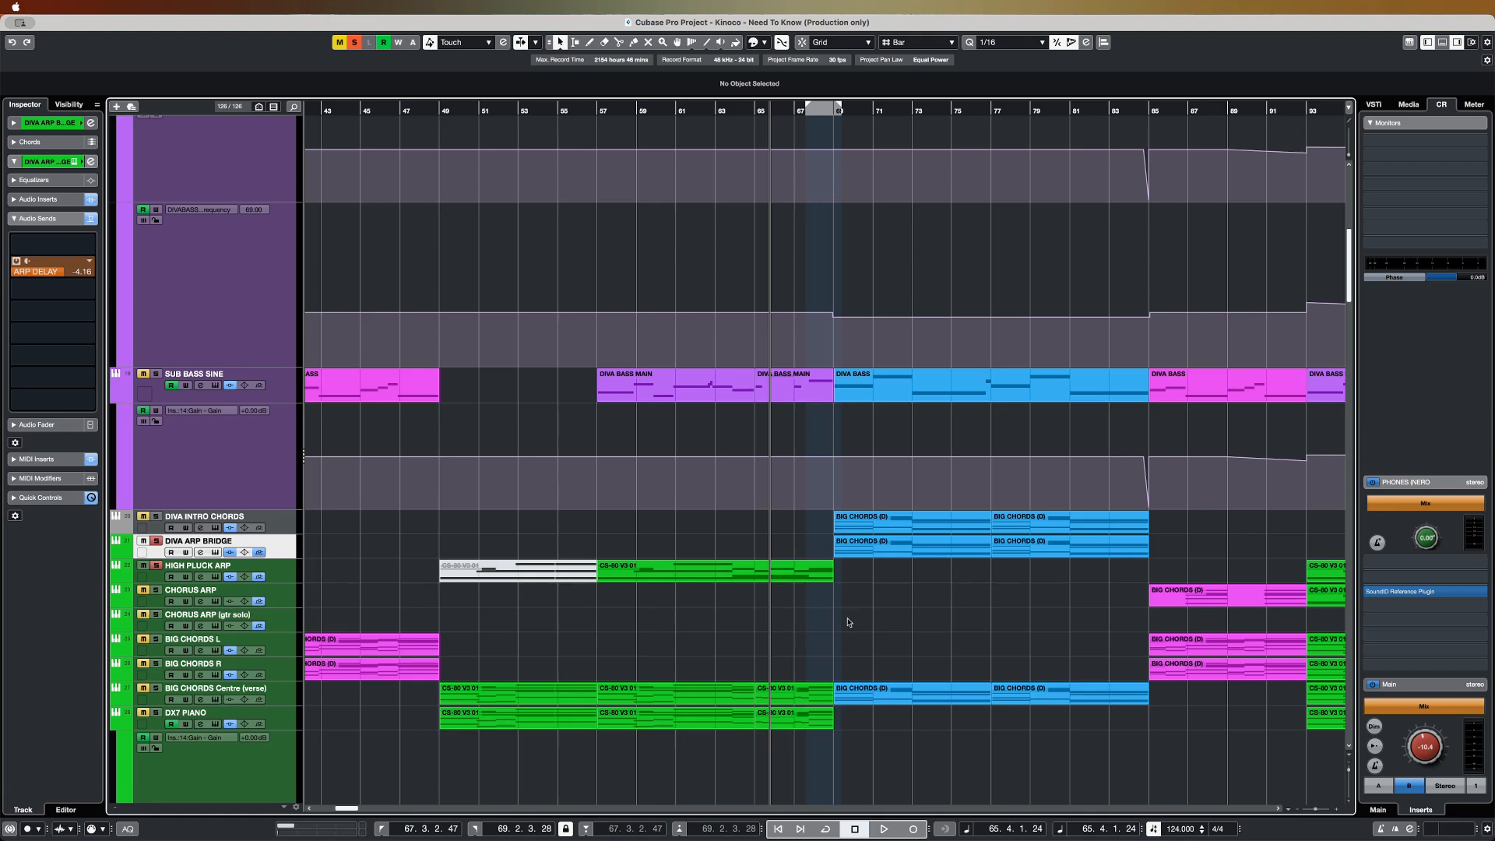
- Place the playback cursor just before bar 65 and select the HIGH PLUCK ARP track to audition its part
click(753, 112)
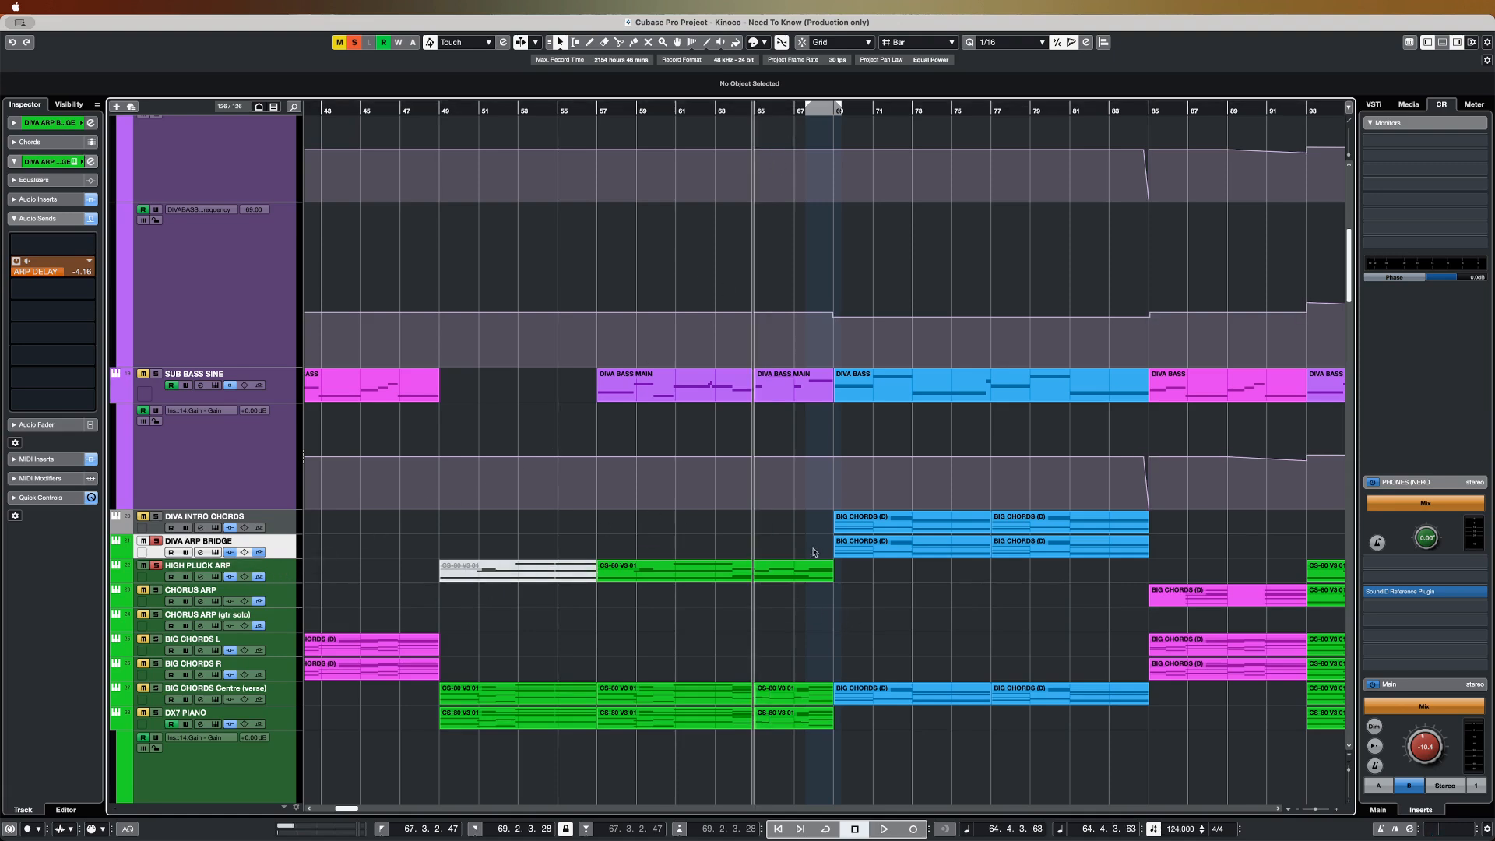
key(Down)
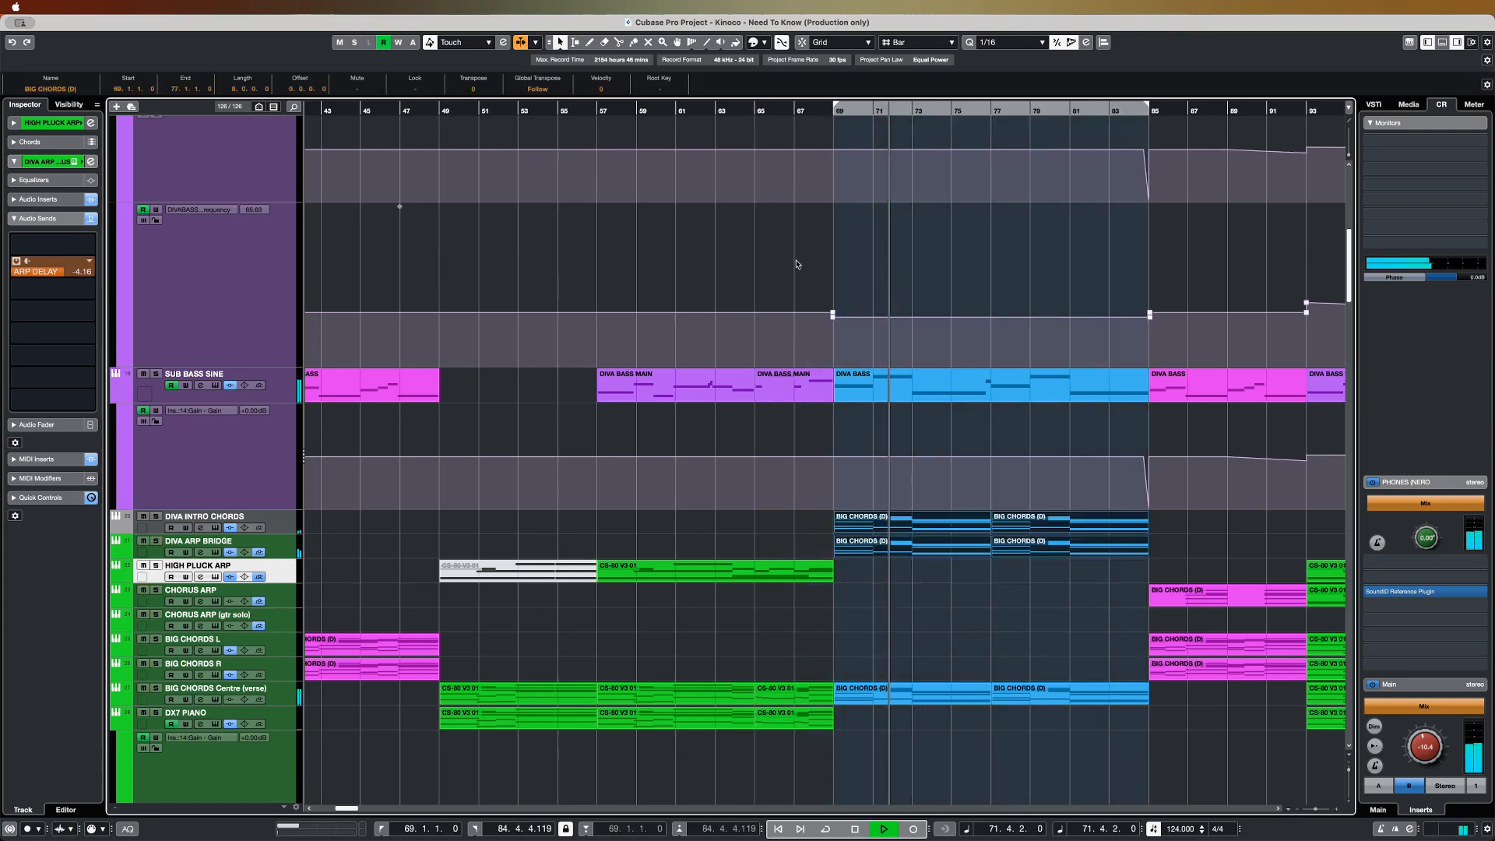
- Stop playback and open the MAIN DRUMS track's Battery 4 01 clip at bar 69 in the Key Editor
scroll(796, 265, up, 10)
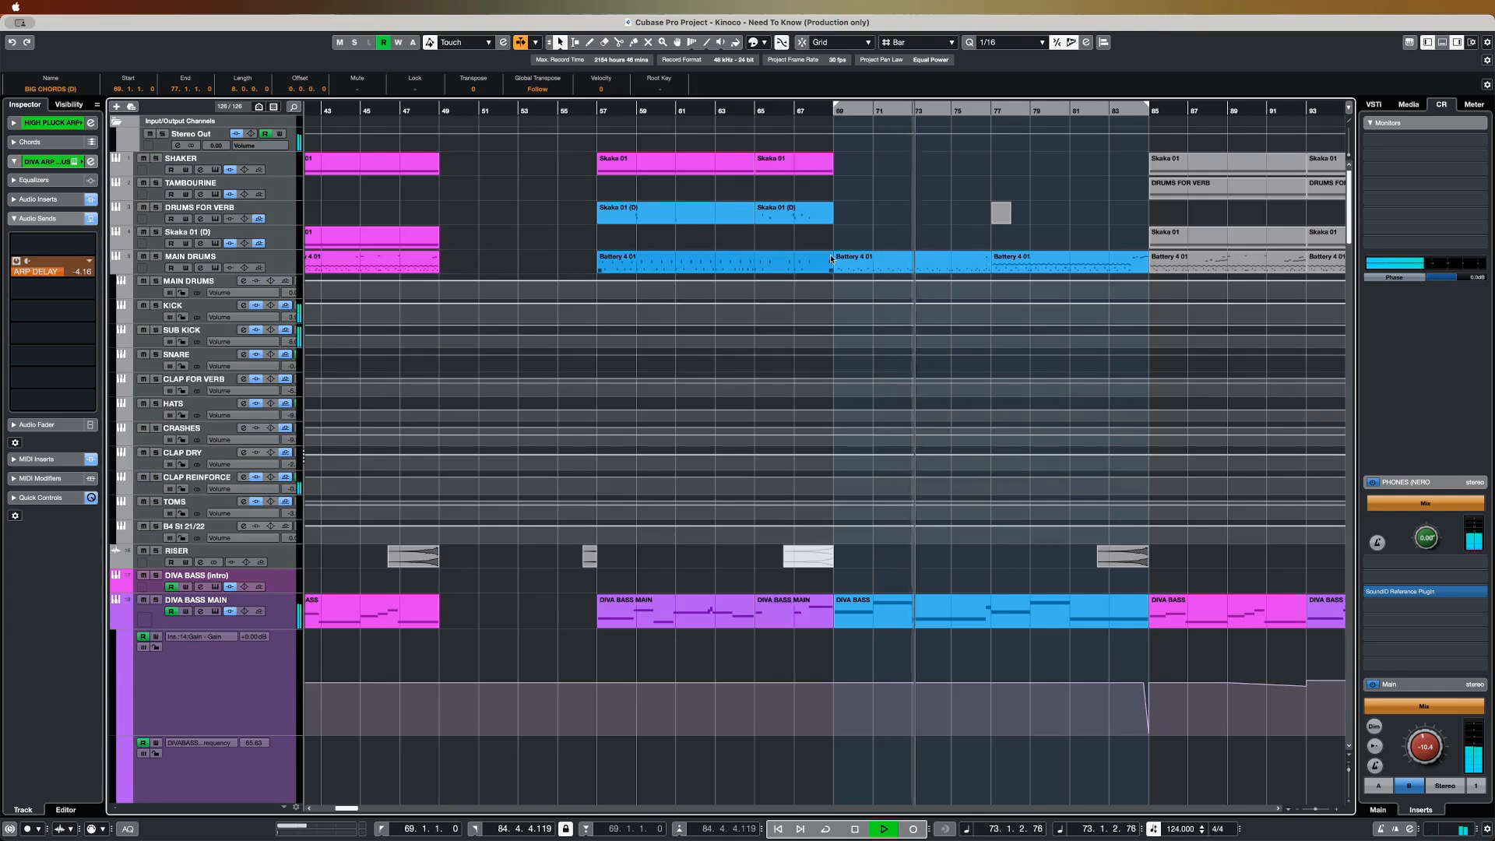
click(815, 269)
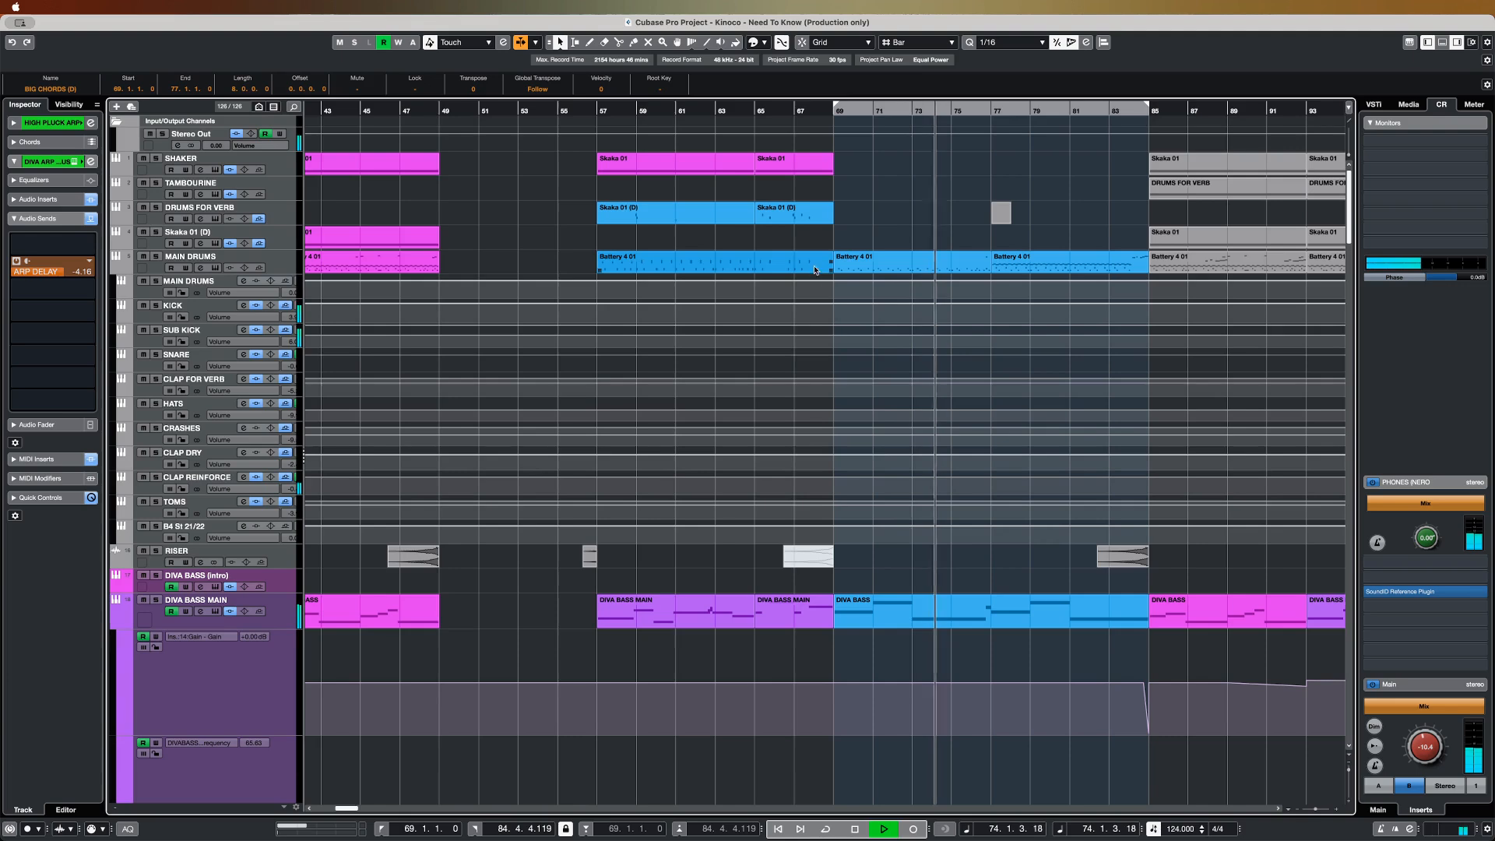
key(space)
click(858, 281)
double_click(856, 265)
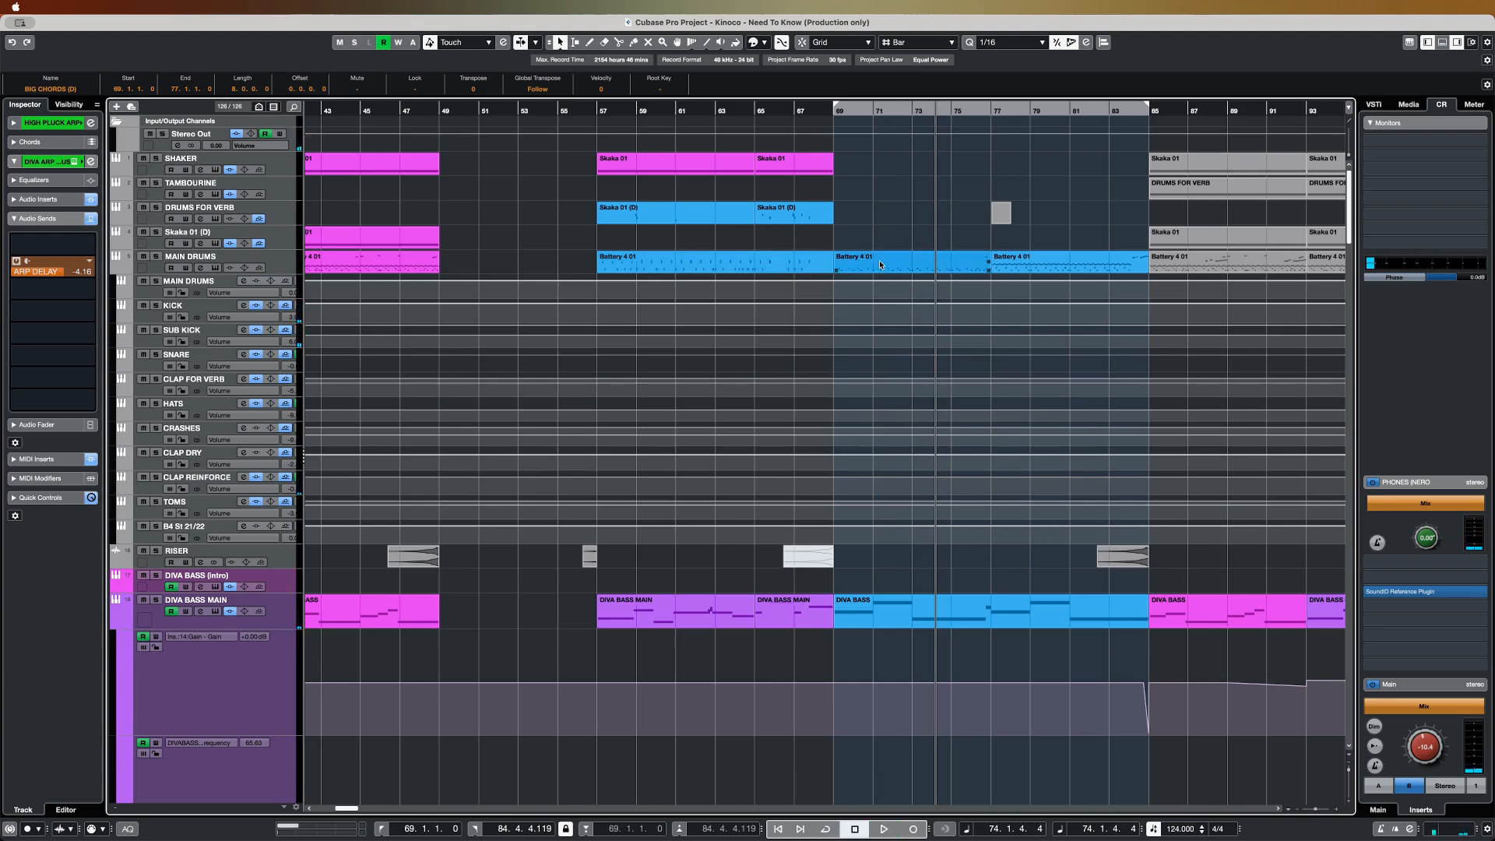
- Audition the clip's first upper-row drum hits, examine its pattern, and close the Key Editor
scroll(587, 520, left, 3)
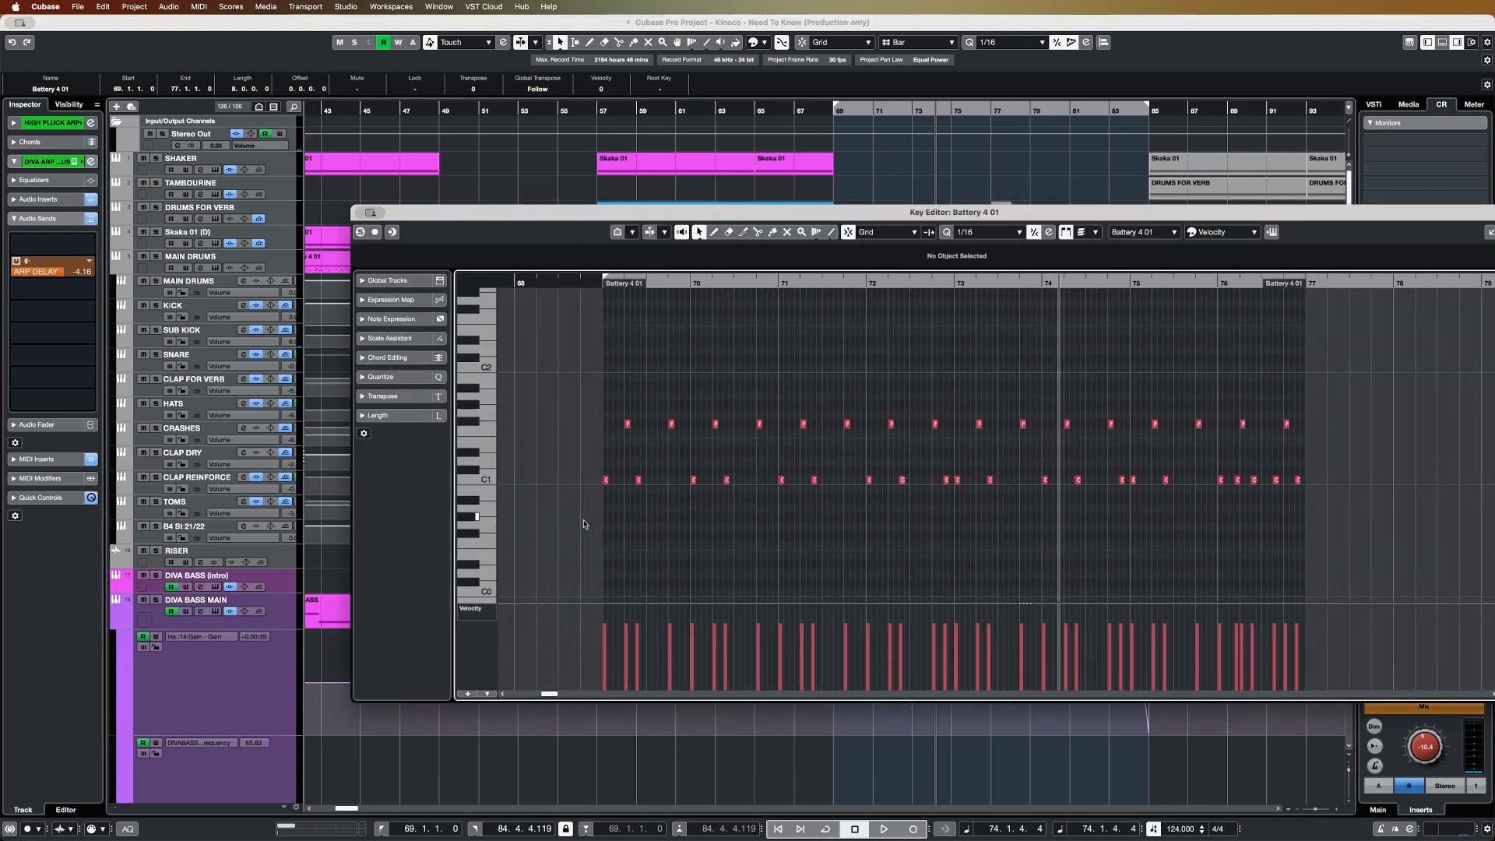
click(628, 424)
click(670, 424)
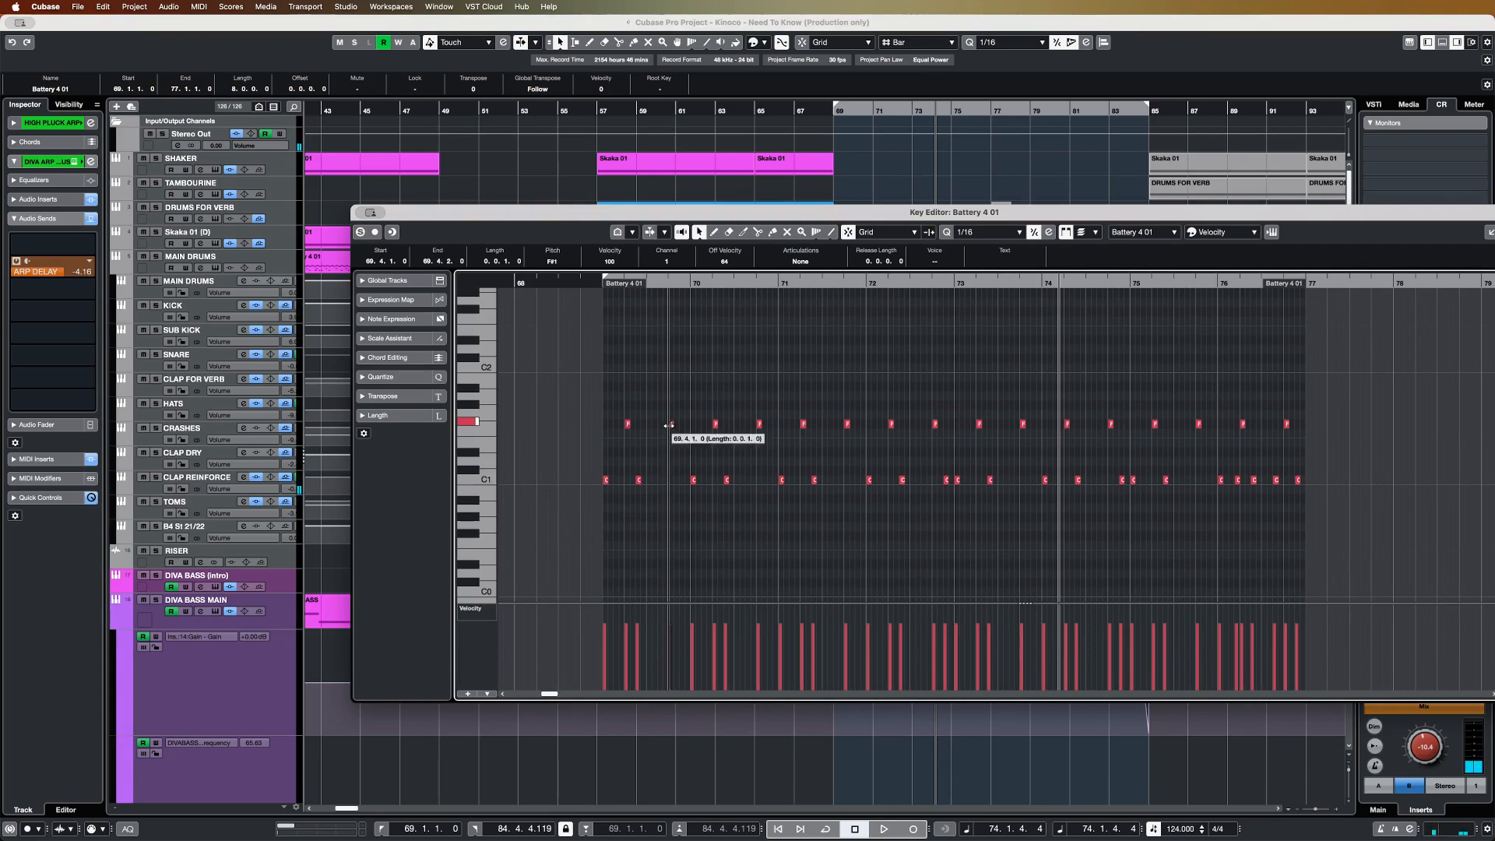
click(652, 472)
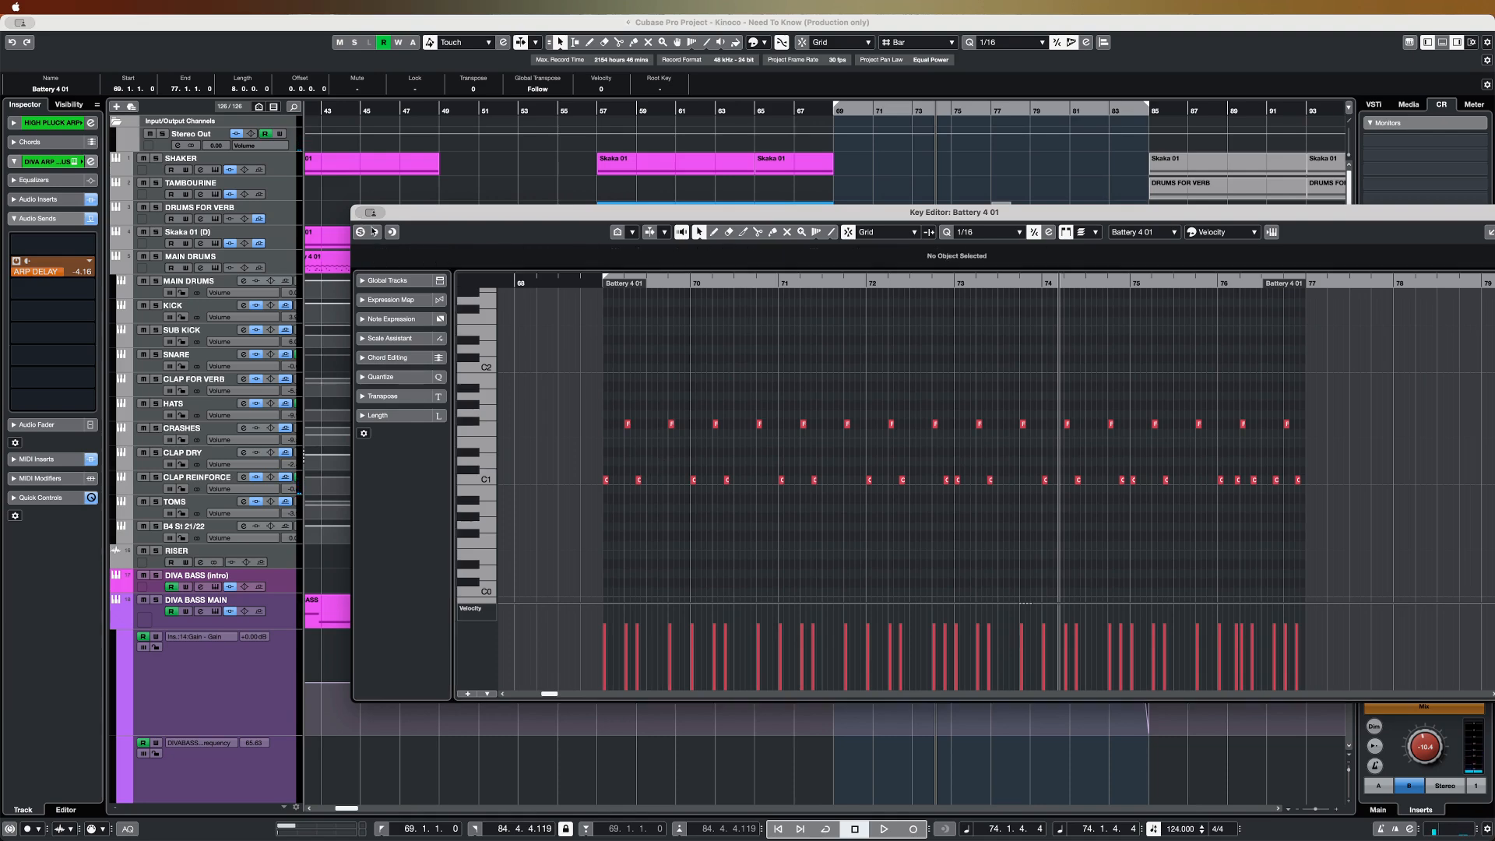
click(379, 239)
- Play the bar 69 section, then stop and browse the bass and chord tracks down to the FX - Verse Arpeggios guitar tracks
scroll(1002, 330, right, 3)
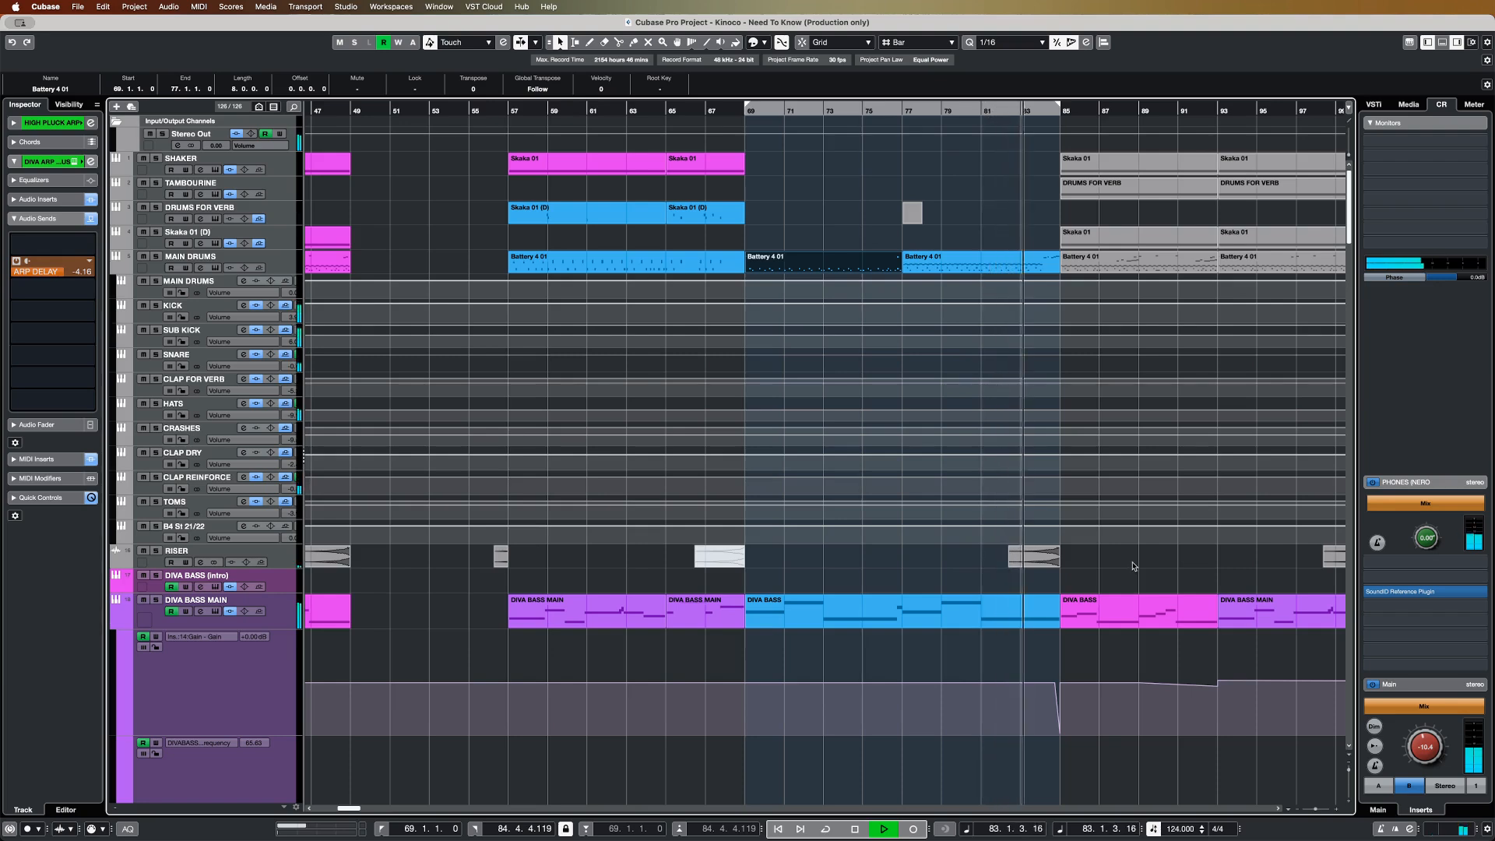
key(space)
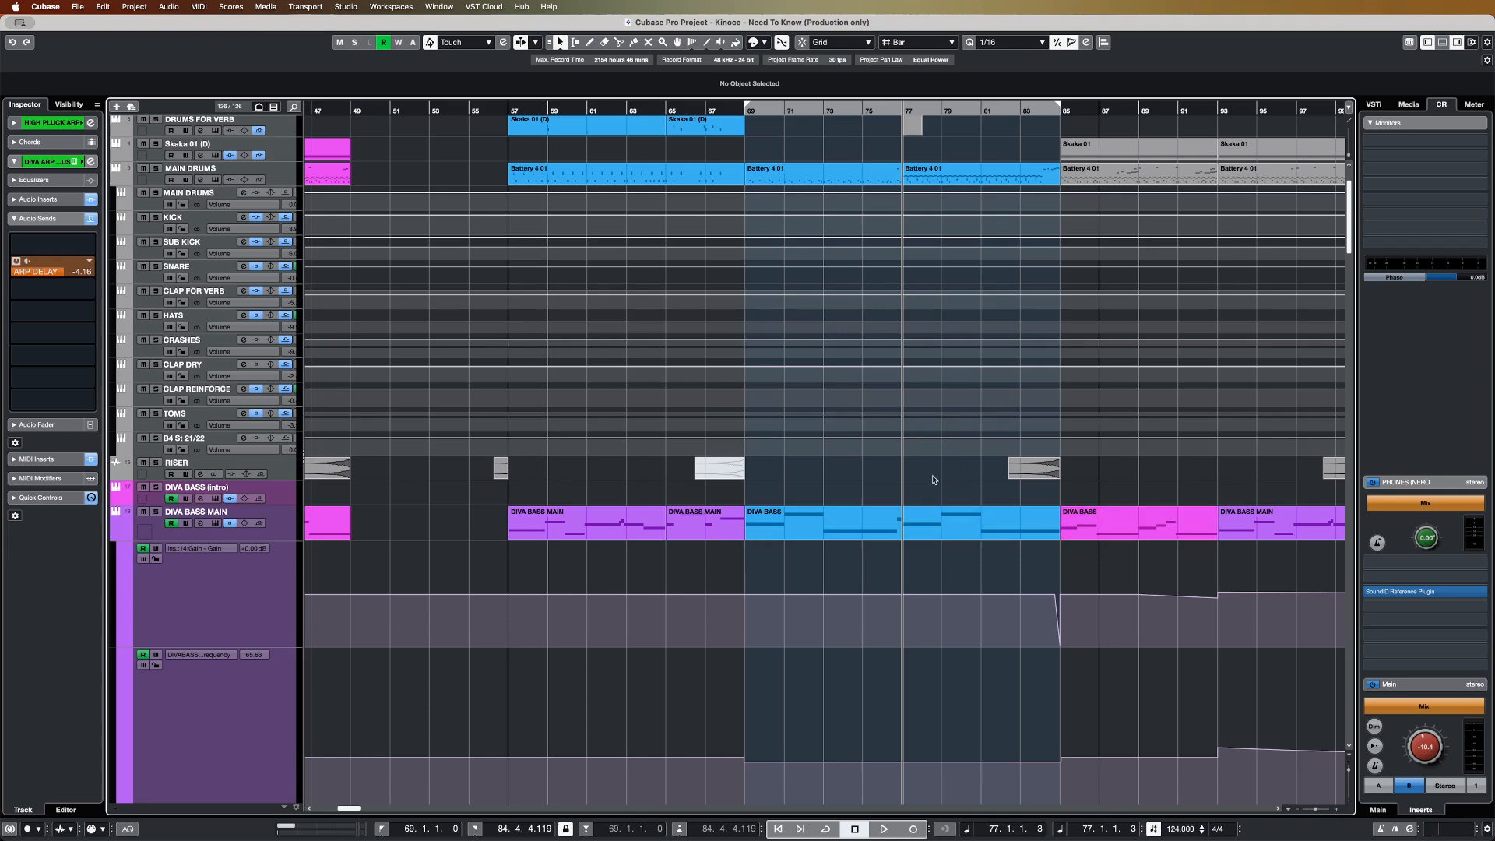
scroll(934, 480, down, 3)
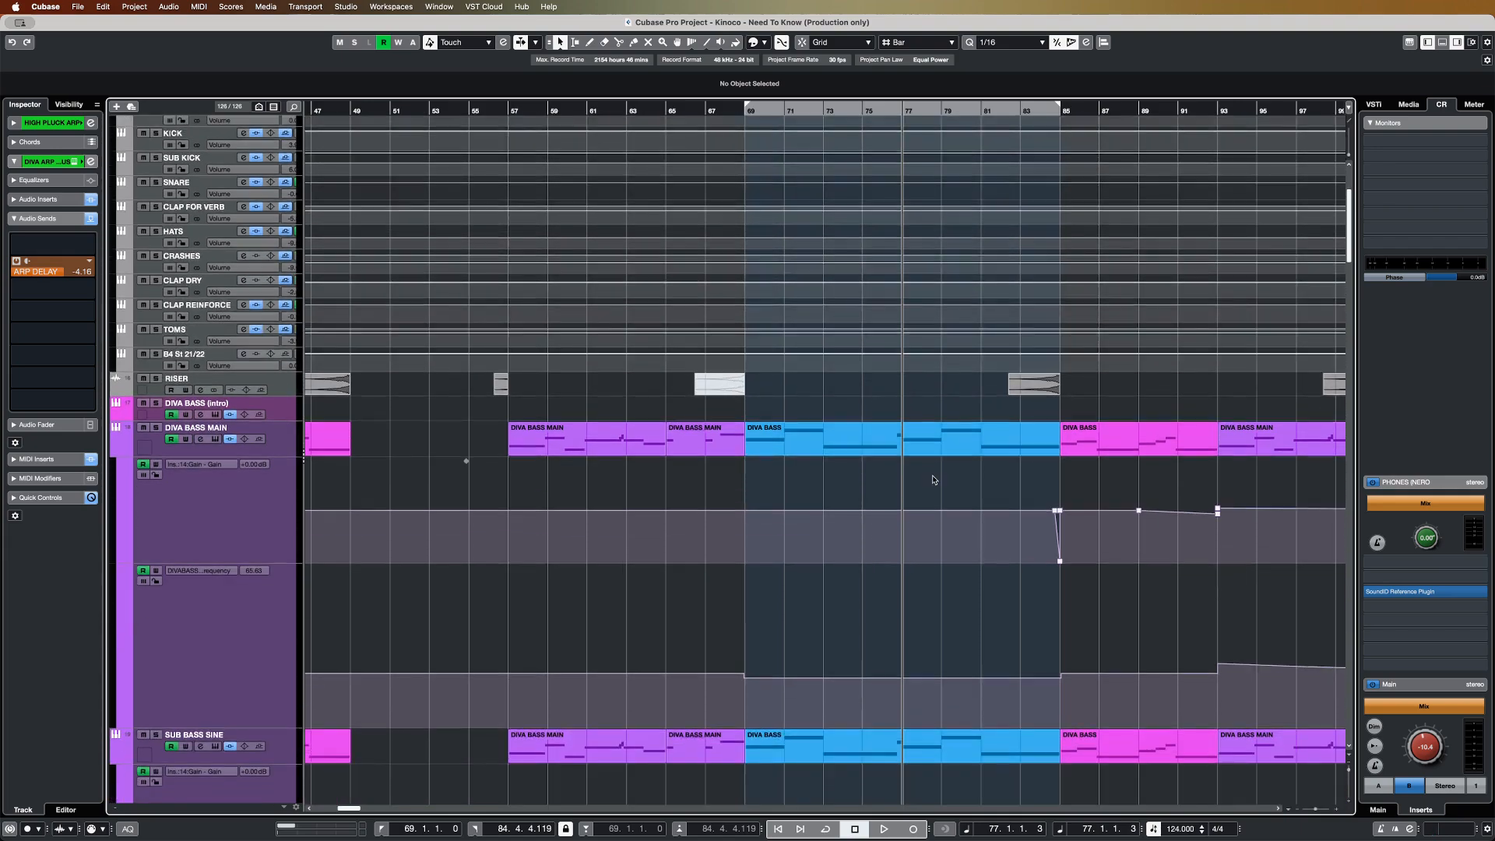
scroll(934, 480, down, 15)
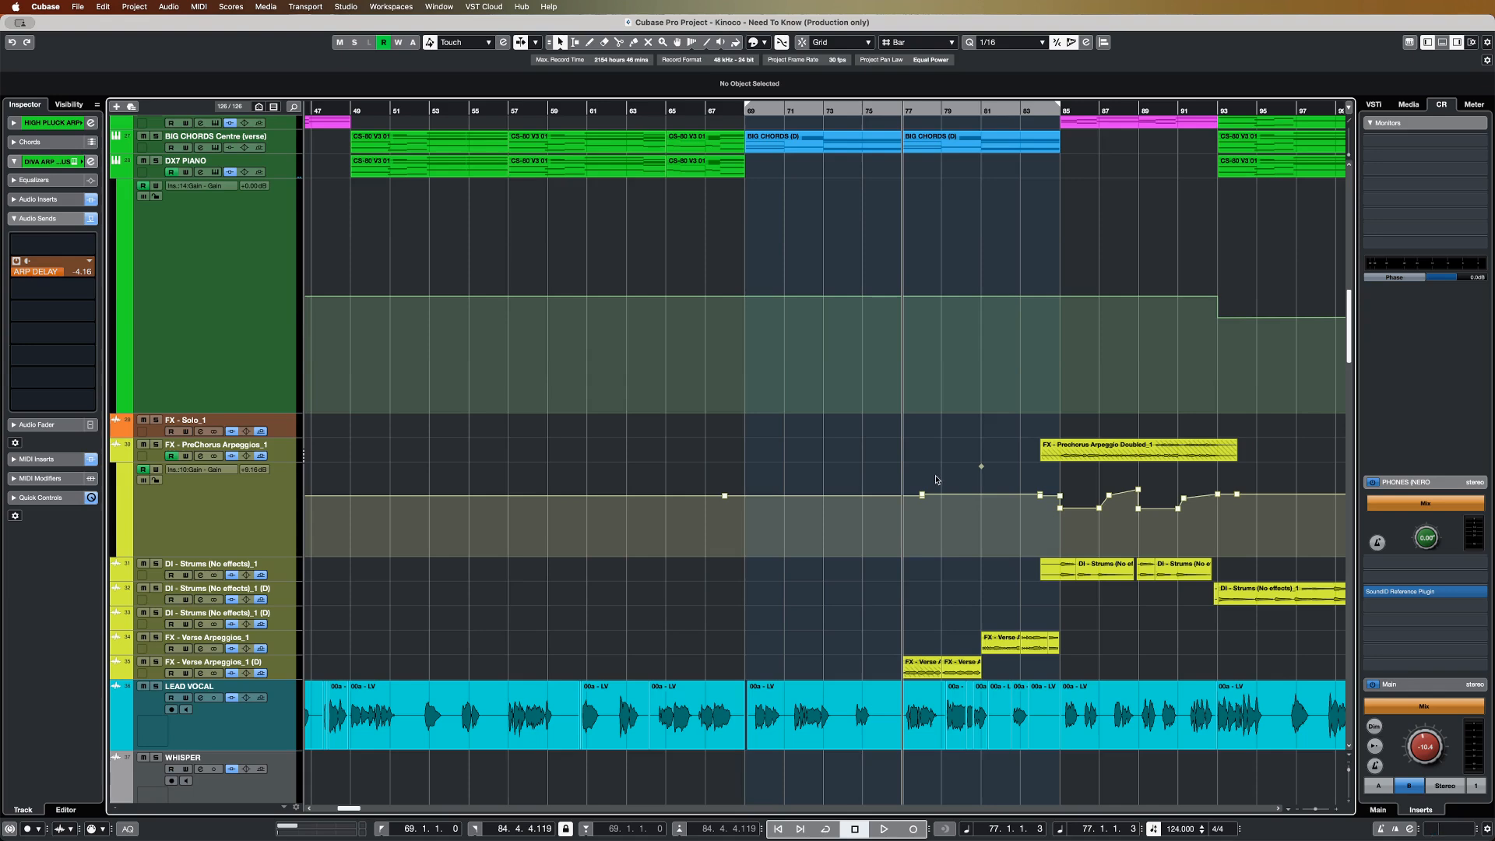
scroll(778, 491, down, 3)
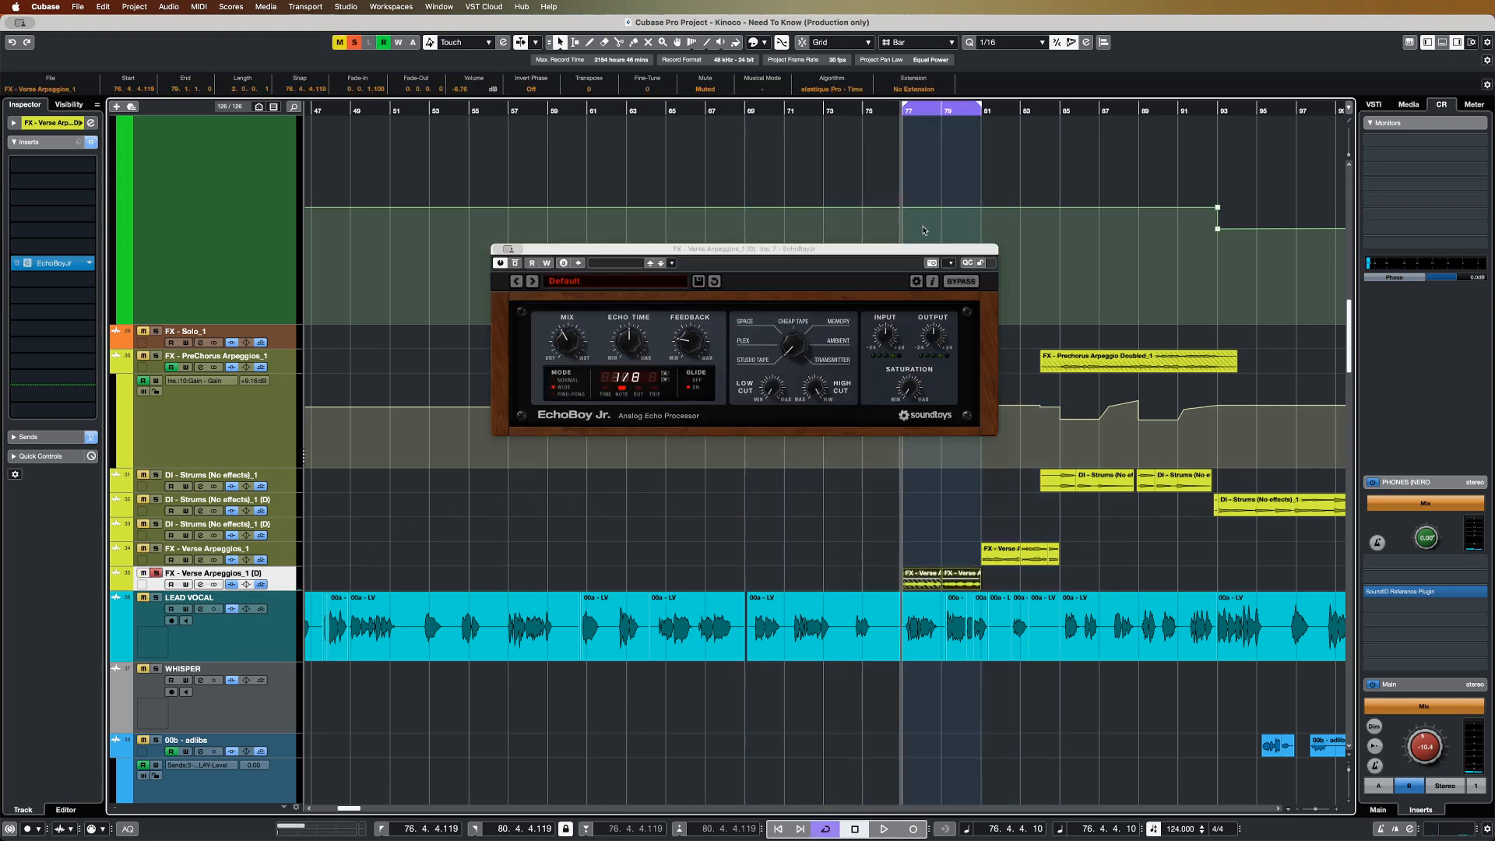
- Compare the looped FX - Verse Arpeggios_1 (D) part with EchoBoy Jr. bypassed and active, also toggling the track's sends bypass
click(515, 263)
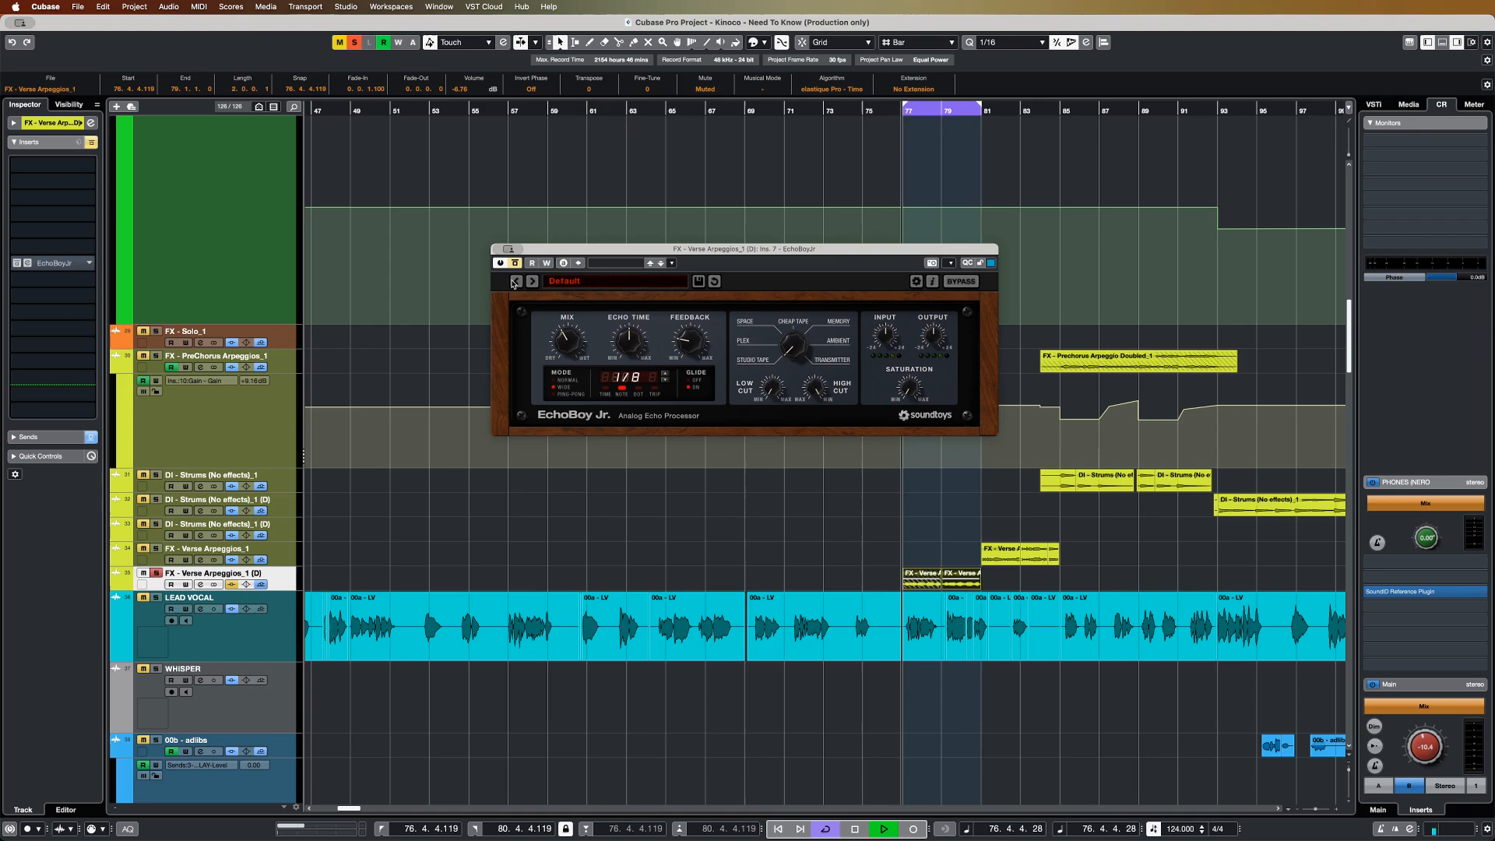
click(91, 437)
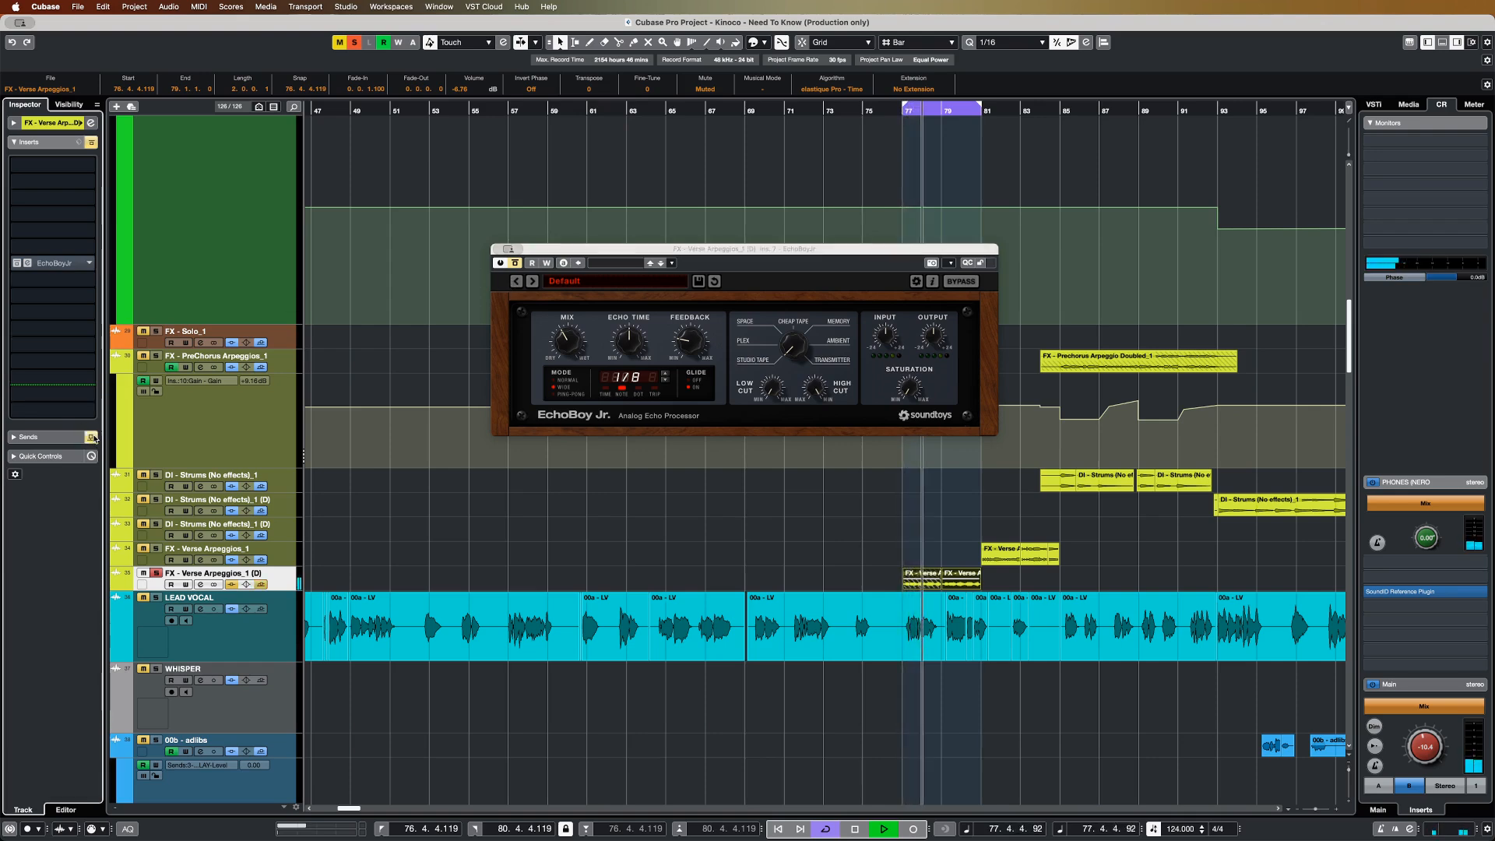
click(91, 437)
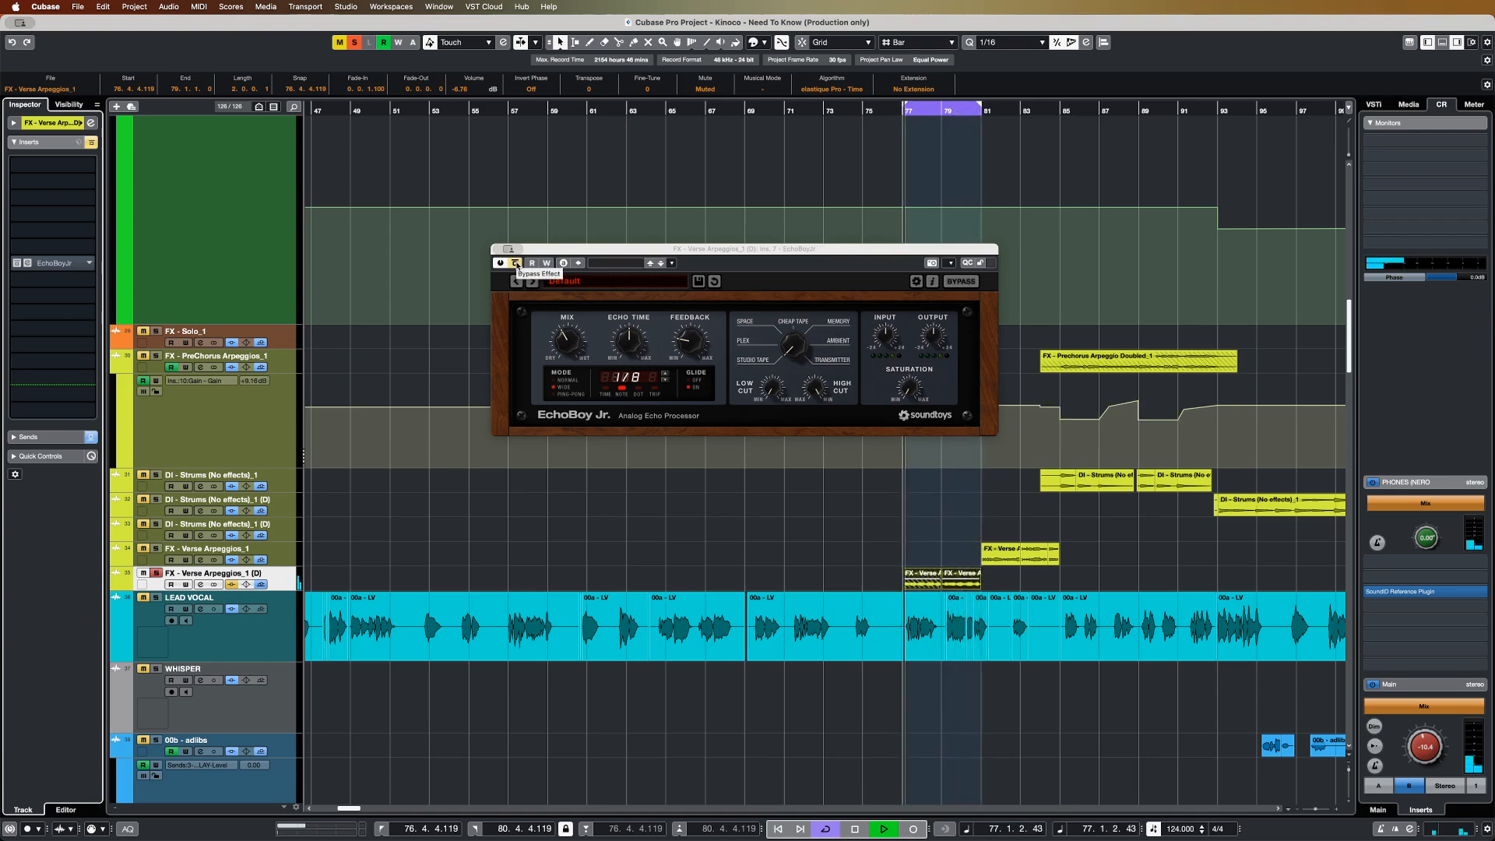
click(516, 265)
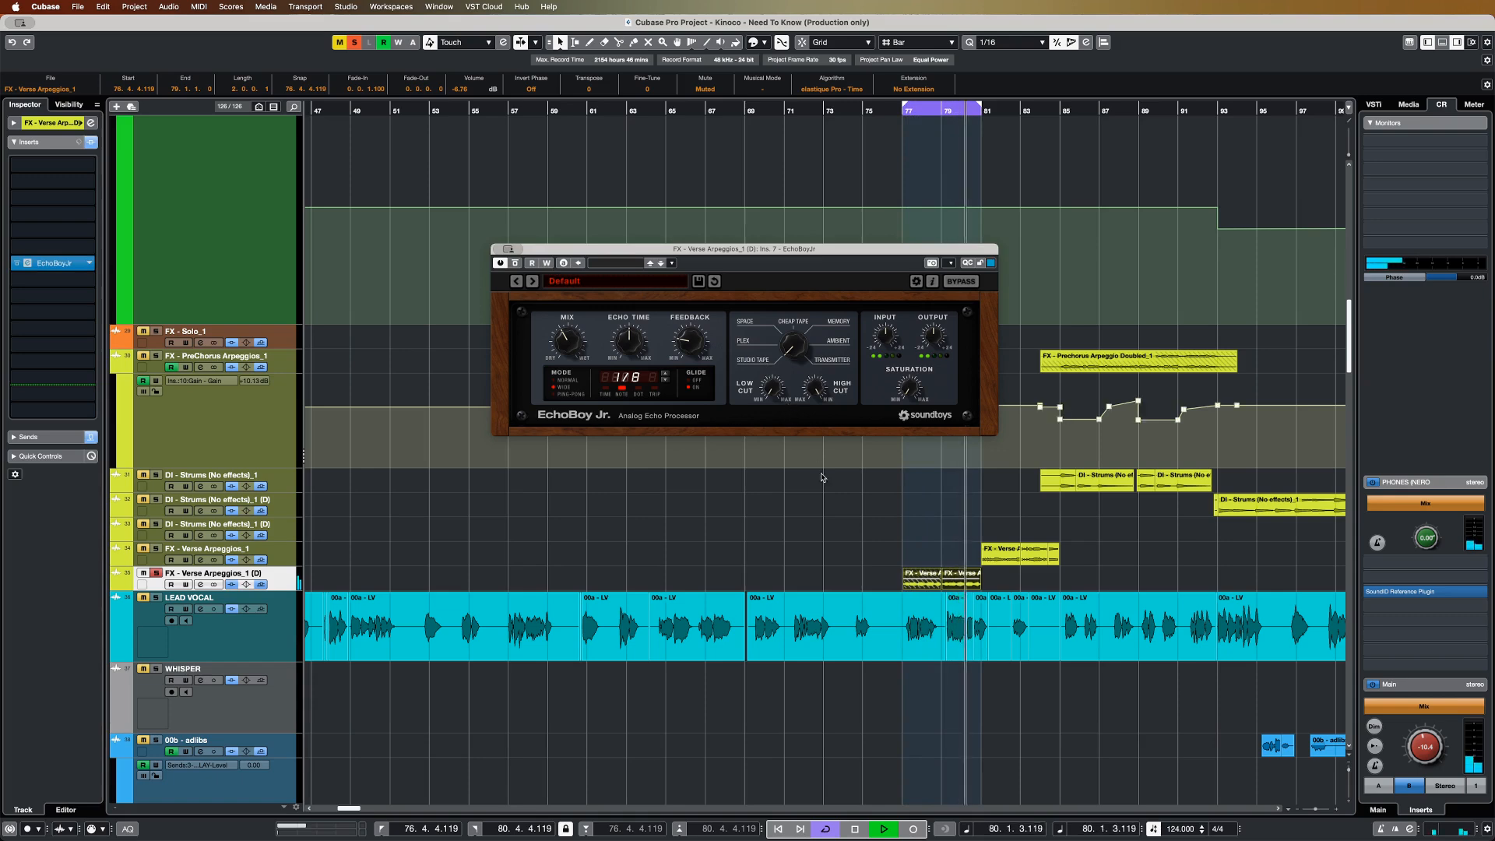
- Loop the FX - Verse Arpeggios_1 clips starting at bar 81 and play them in solo
key(space)
double_click(293, 556)
key(p)
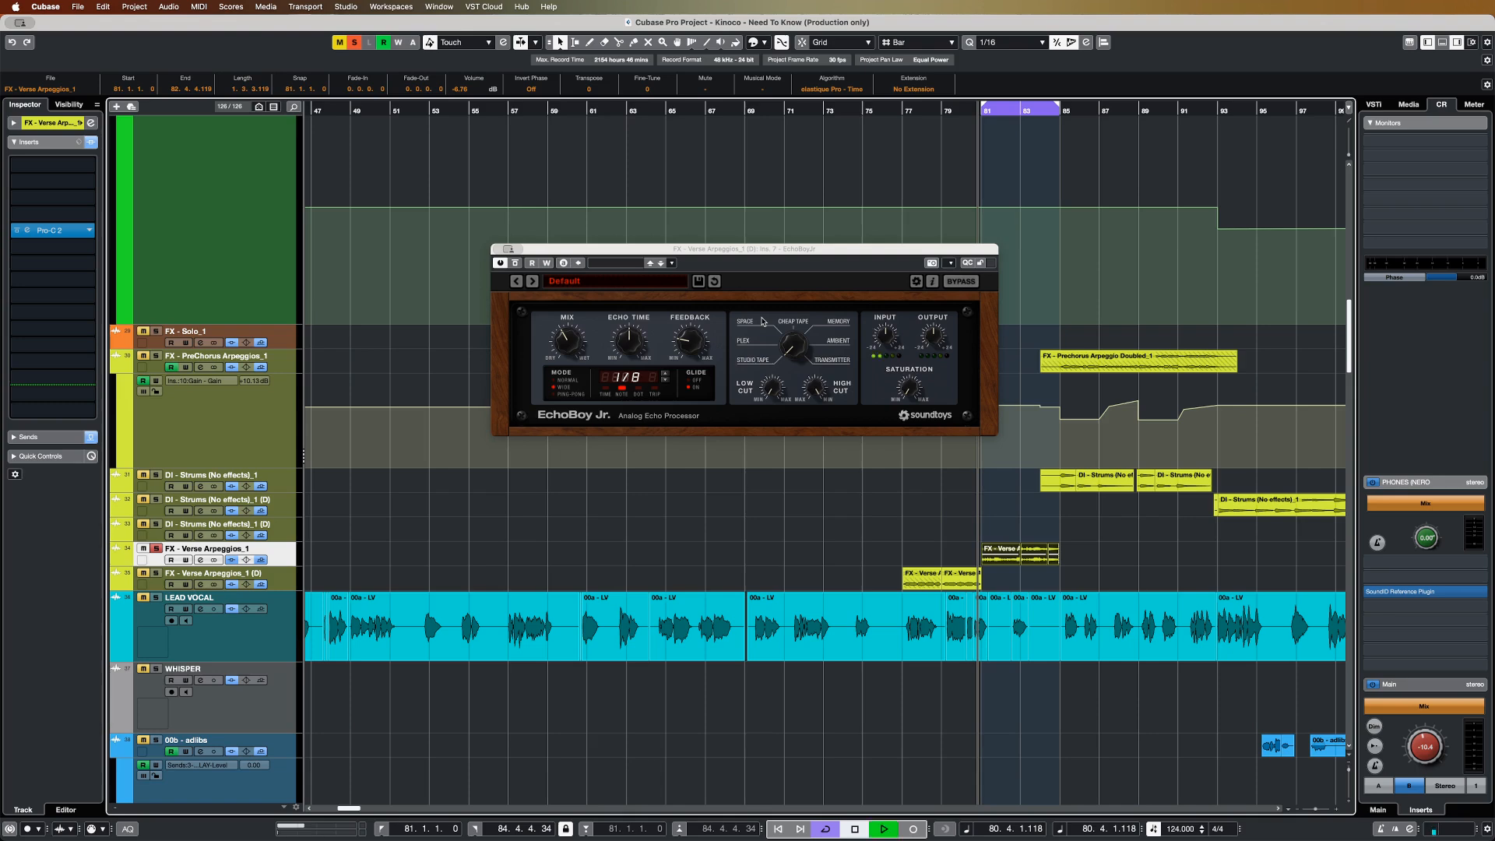
key(space)
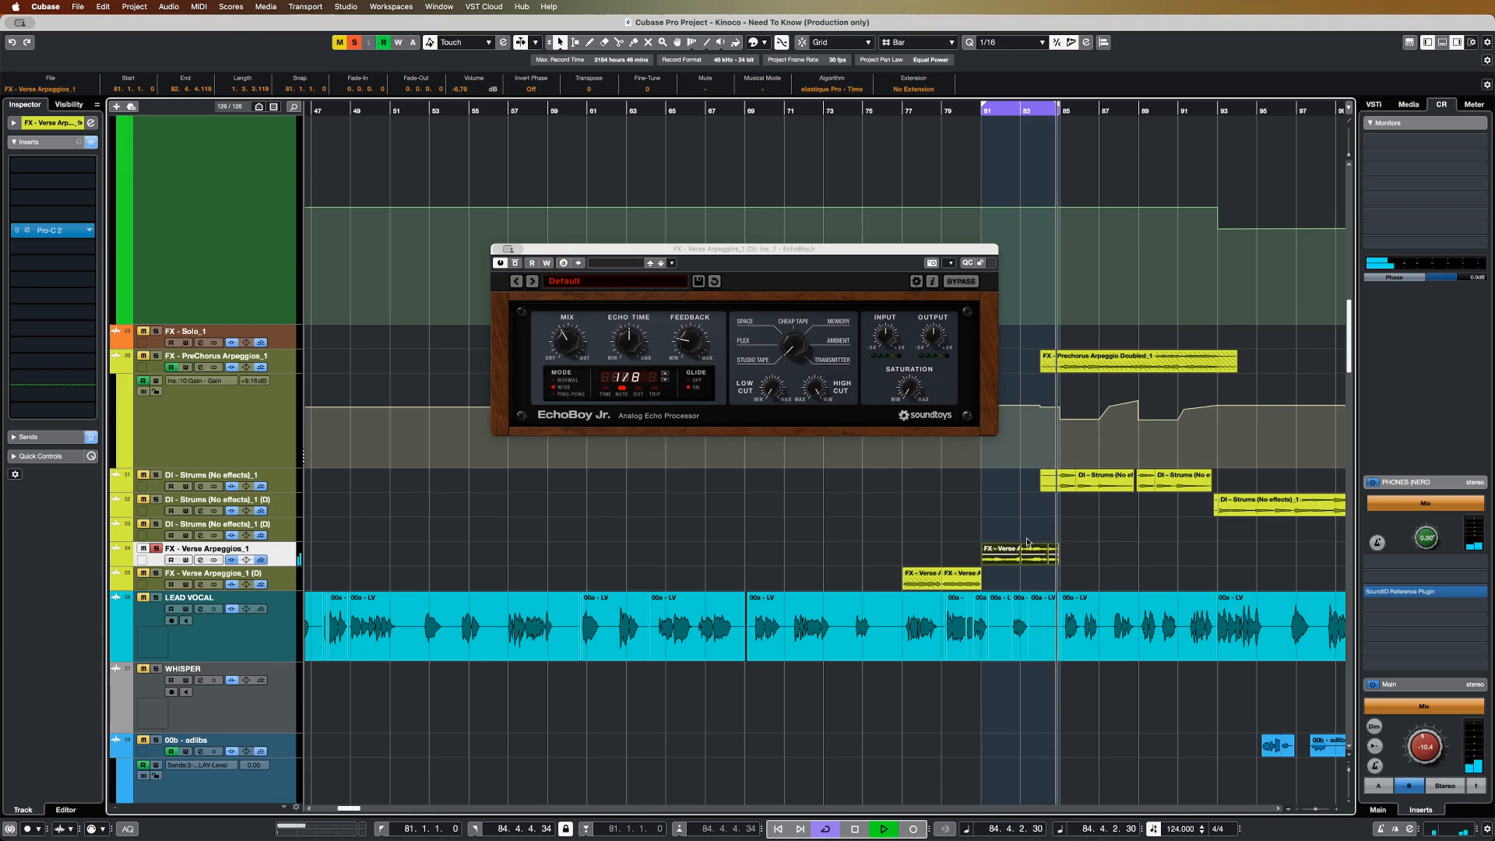
- Stop playback and examine the cut FX - Verse Arpeggios_1 clips from bar 81, selecting the short last piece before bar 85
scroll(1072, 573, up, 1)
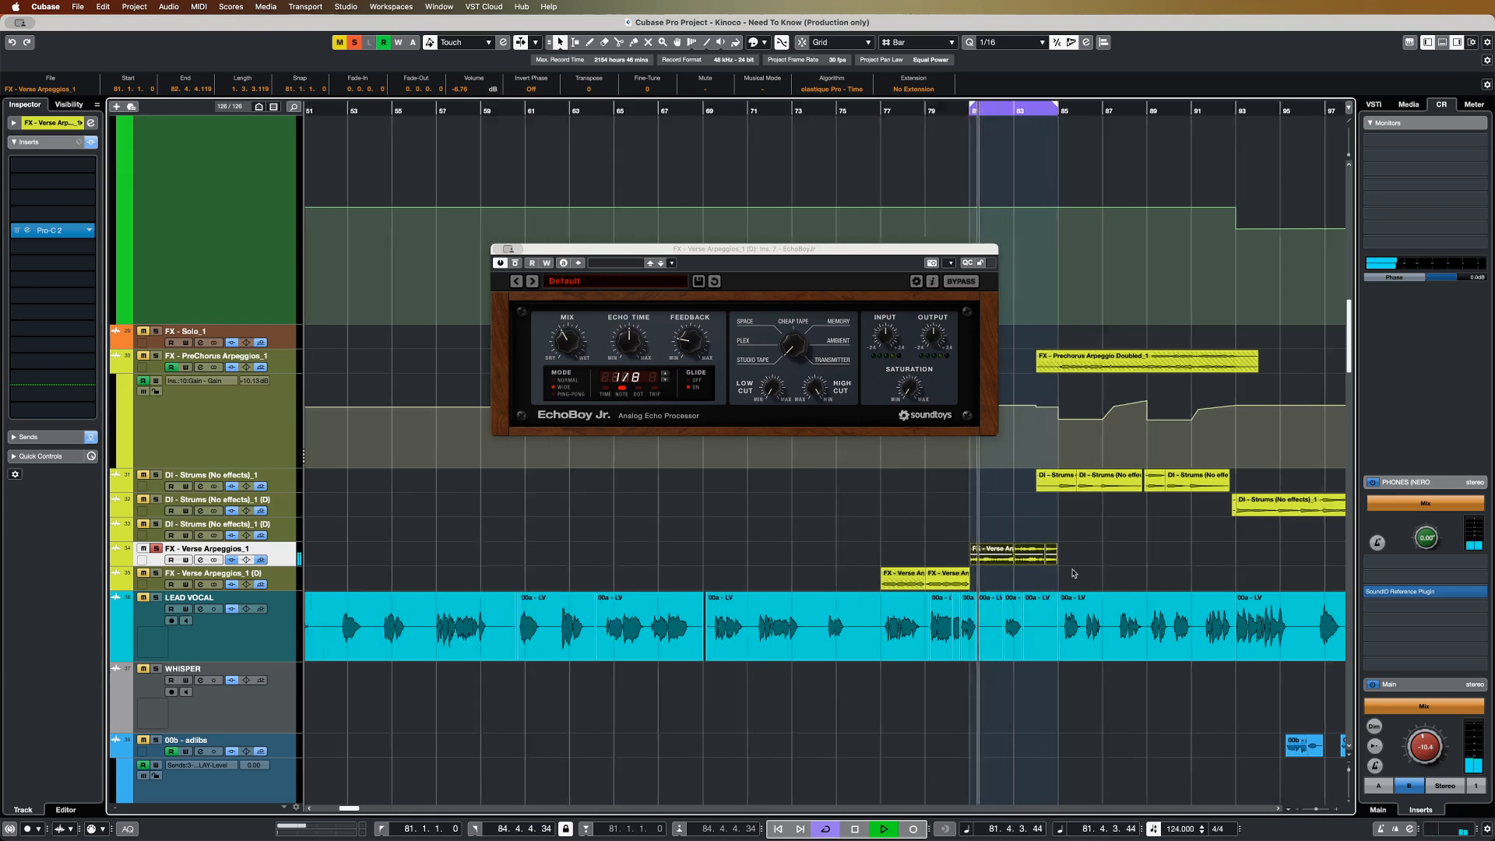
scroll(1073, 573, up, 5)
key(space)
click(1060, 562)
click(979, 559)
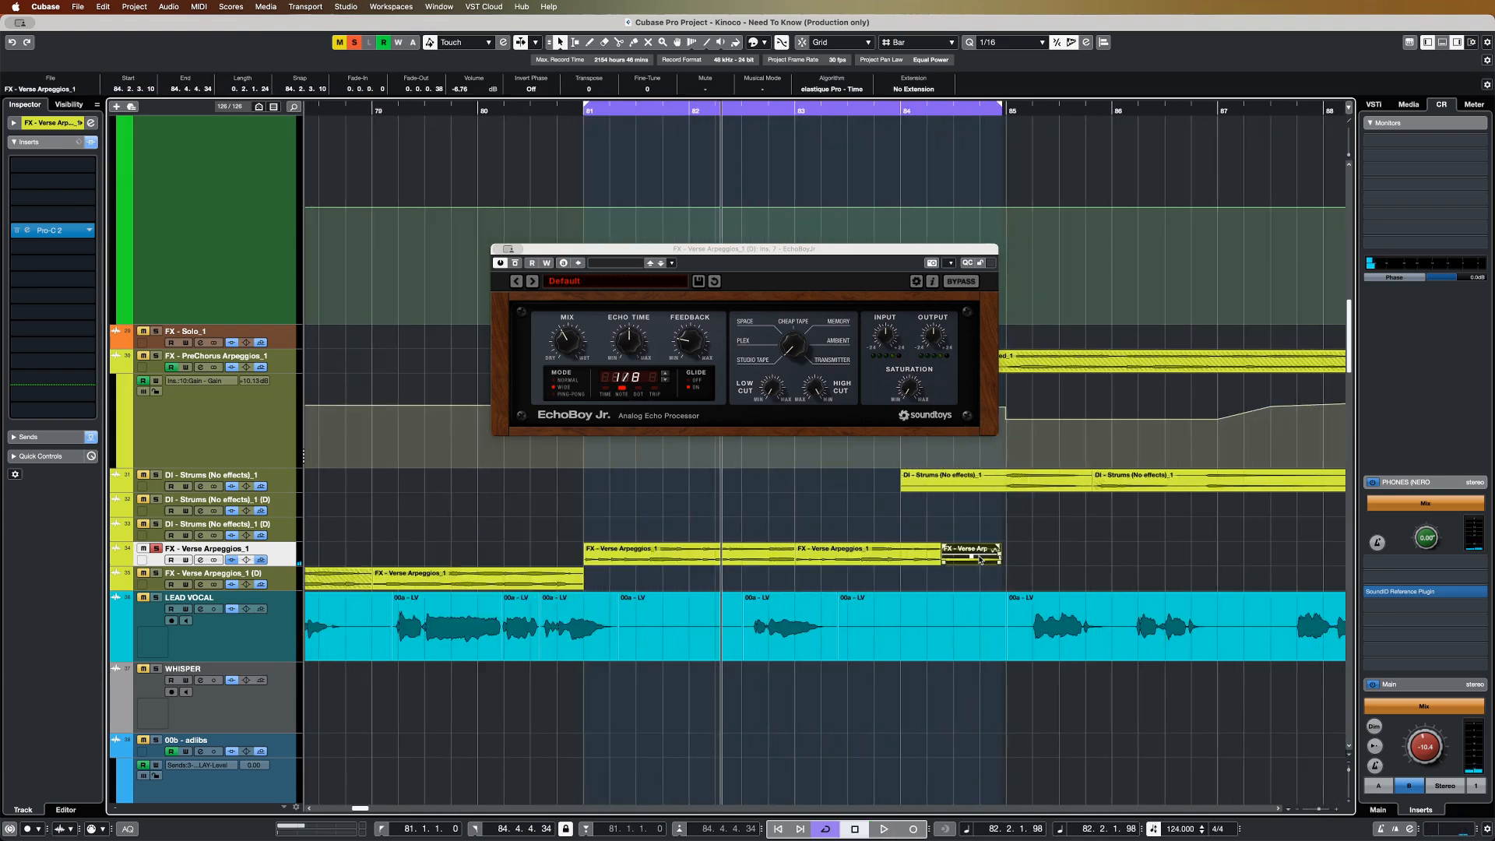
click(773, 559)
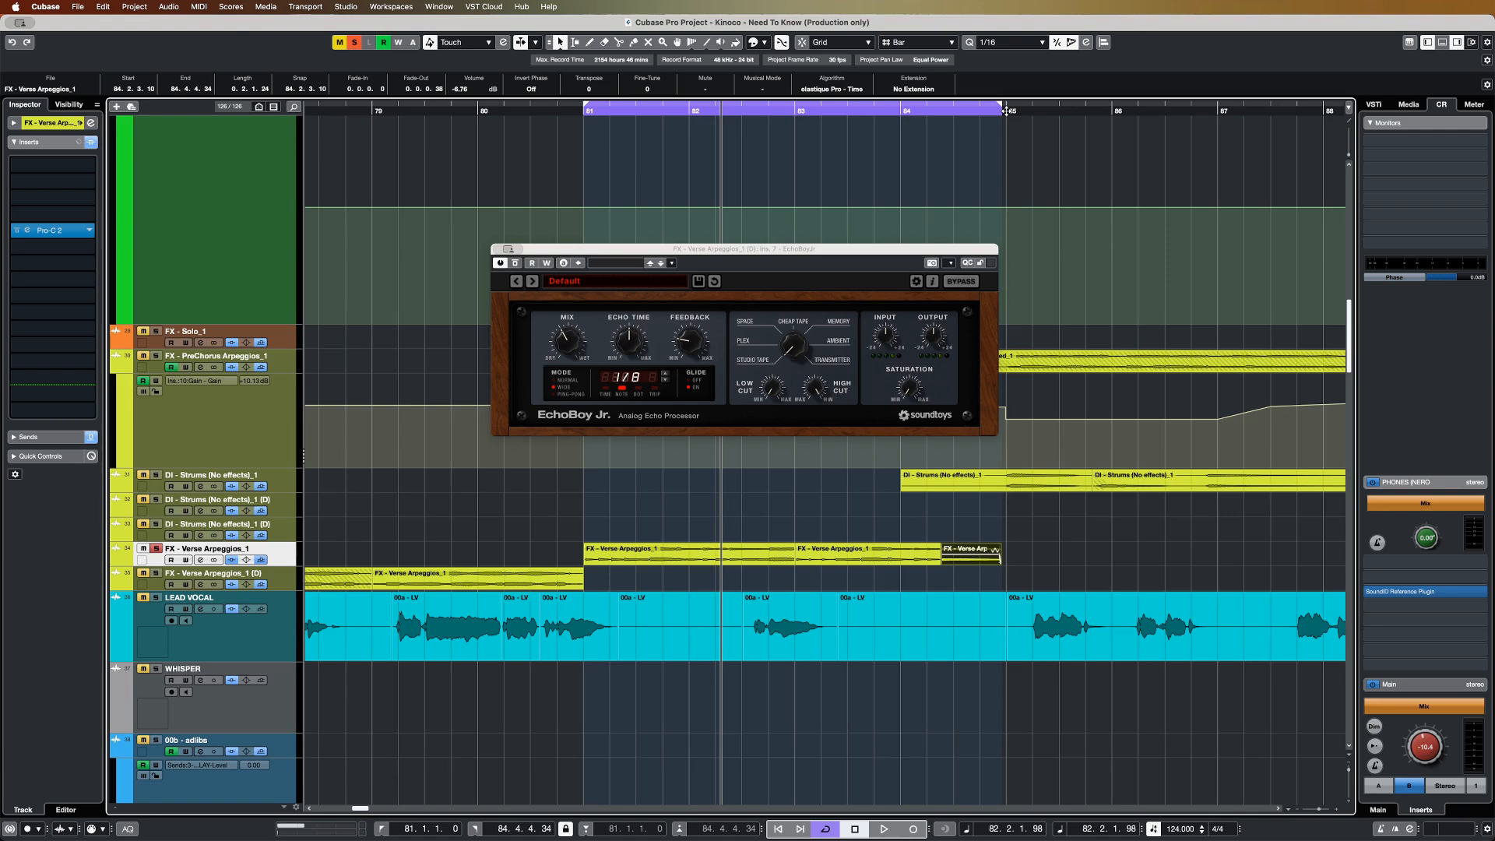
- Extend the loop range to bar 85, audition it in the full mix, and close the EchoBoy Jr. window
drag(1006, 111, 1006, 112)
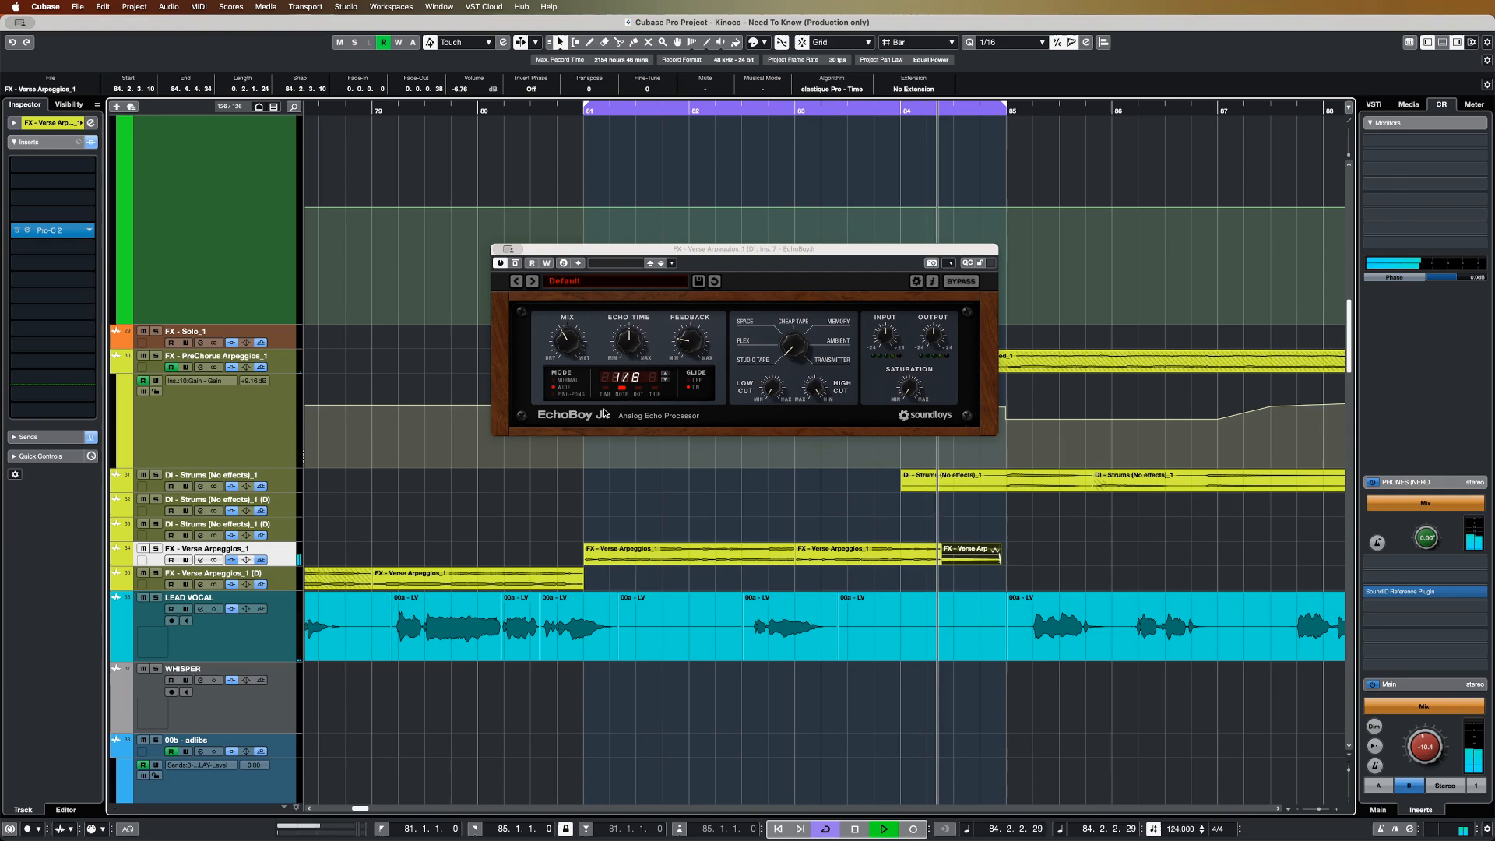
key(space)
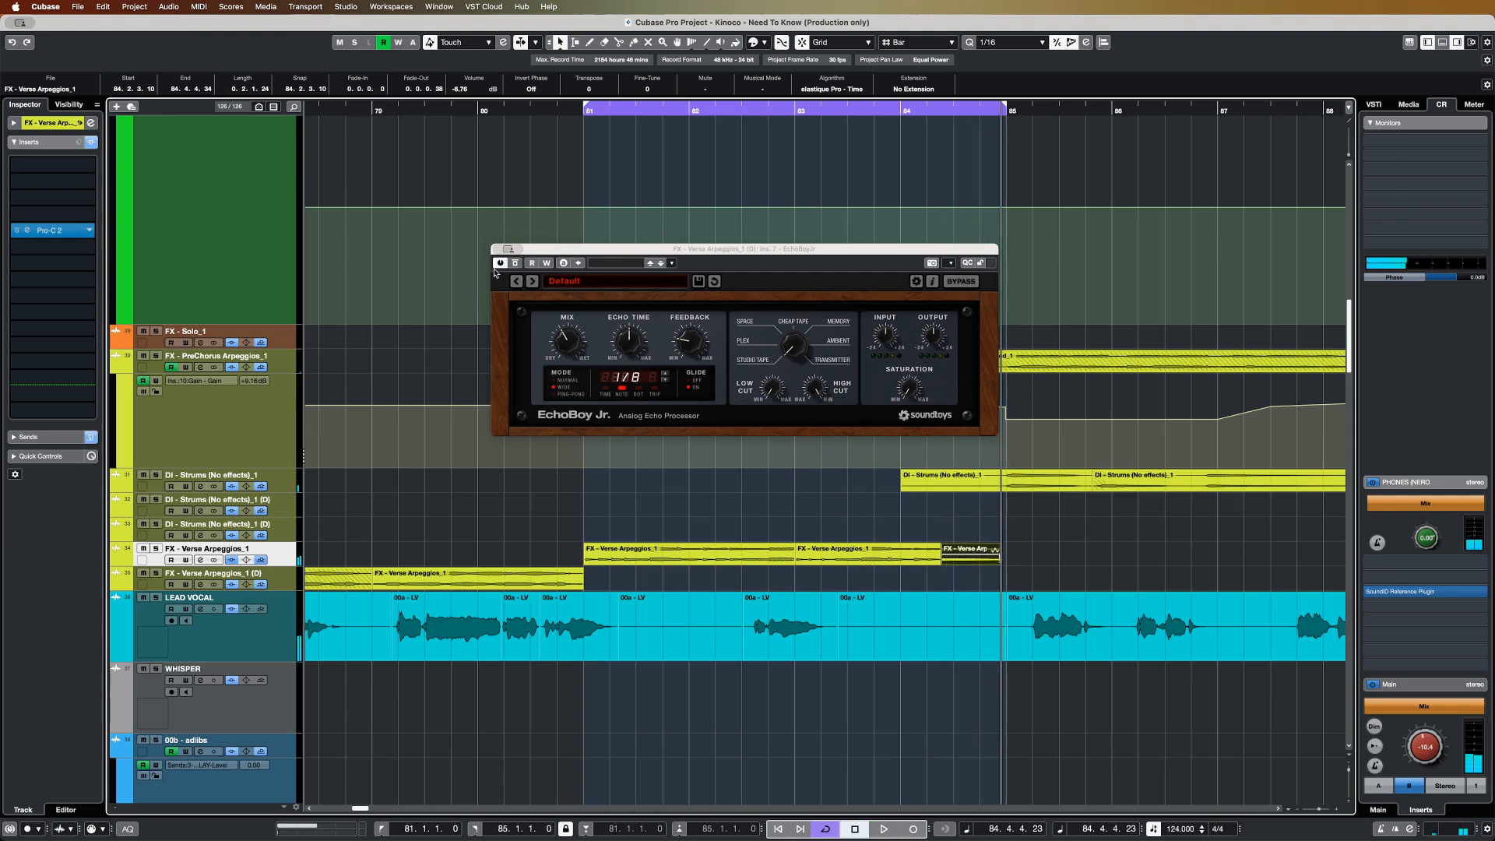
key(super+w)
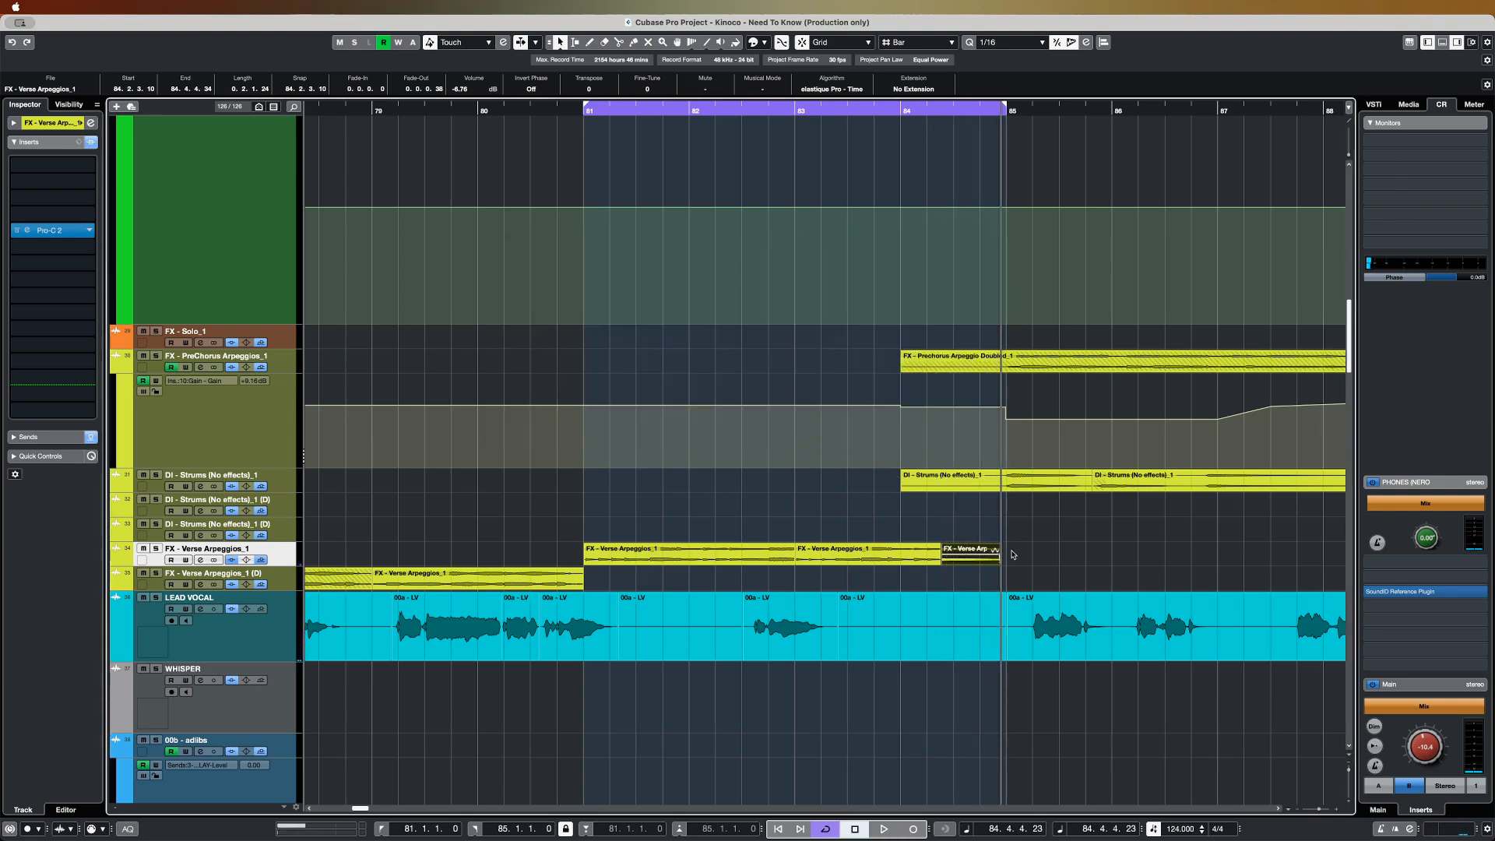
- Clear the clip selection, then loop bars 85 to 93 over the BIG CHORDS R clip with the playback cursor at bar 84
click(1065, 544)
key(g)
key(g)
key(g)
key(g)
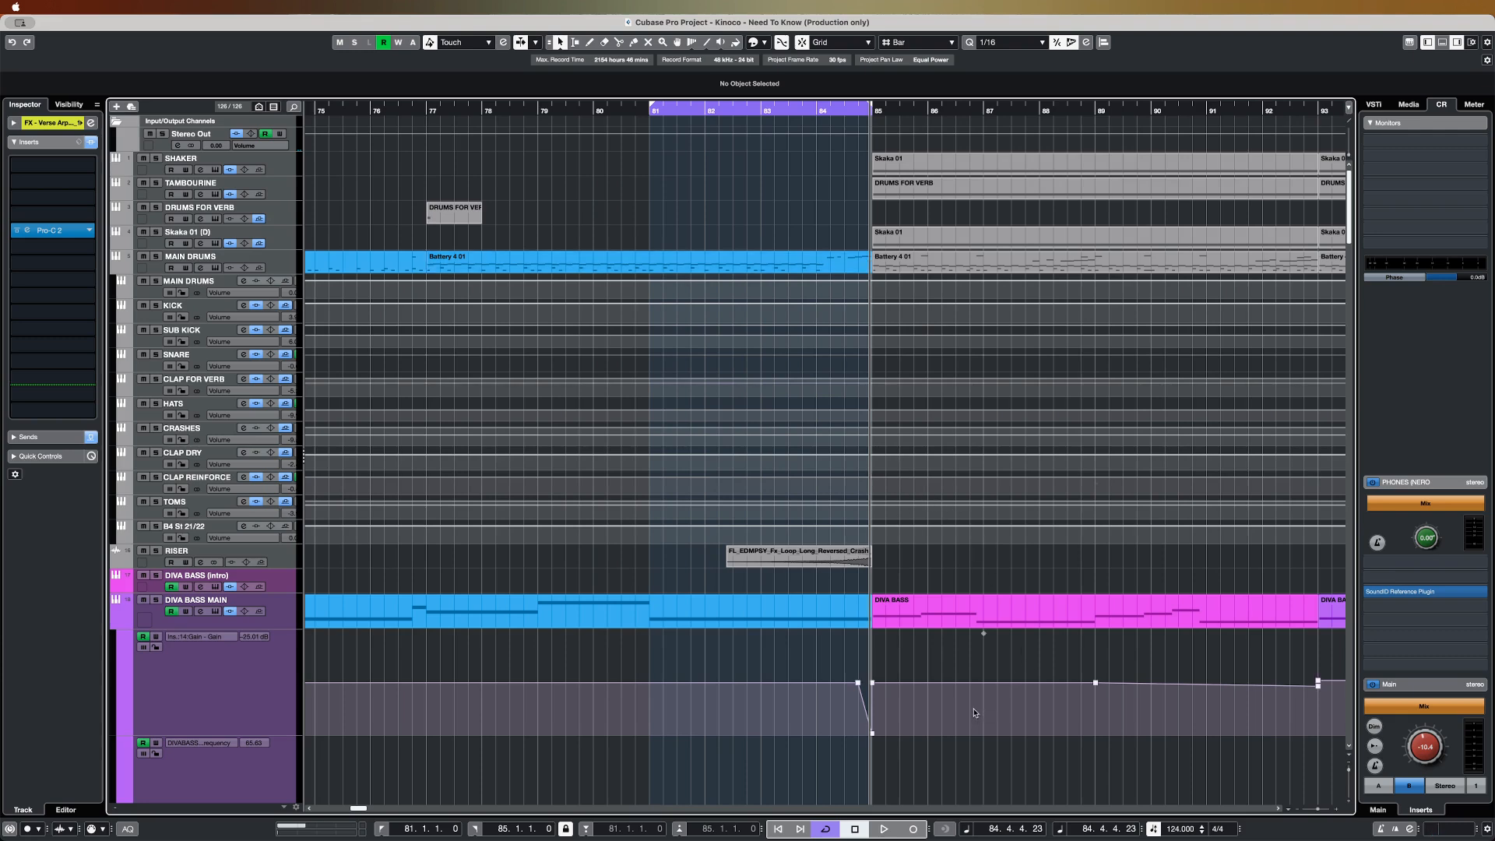
scroll(975, 712, down, 5)
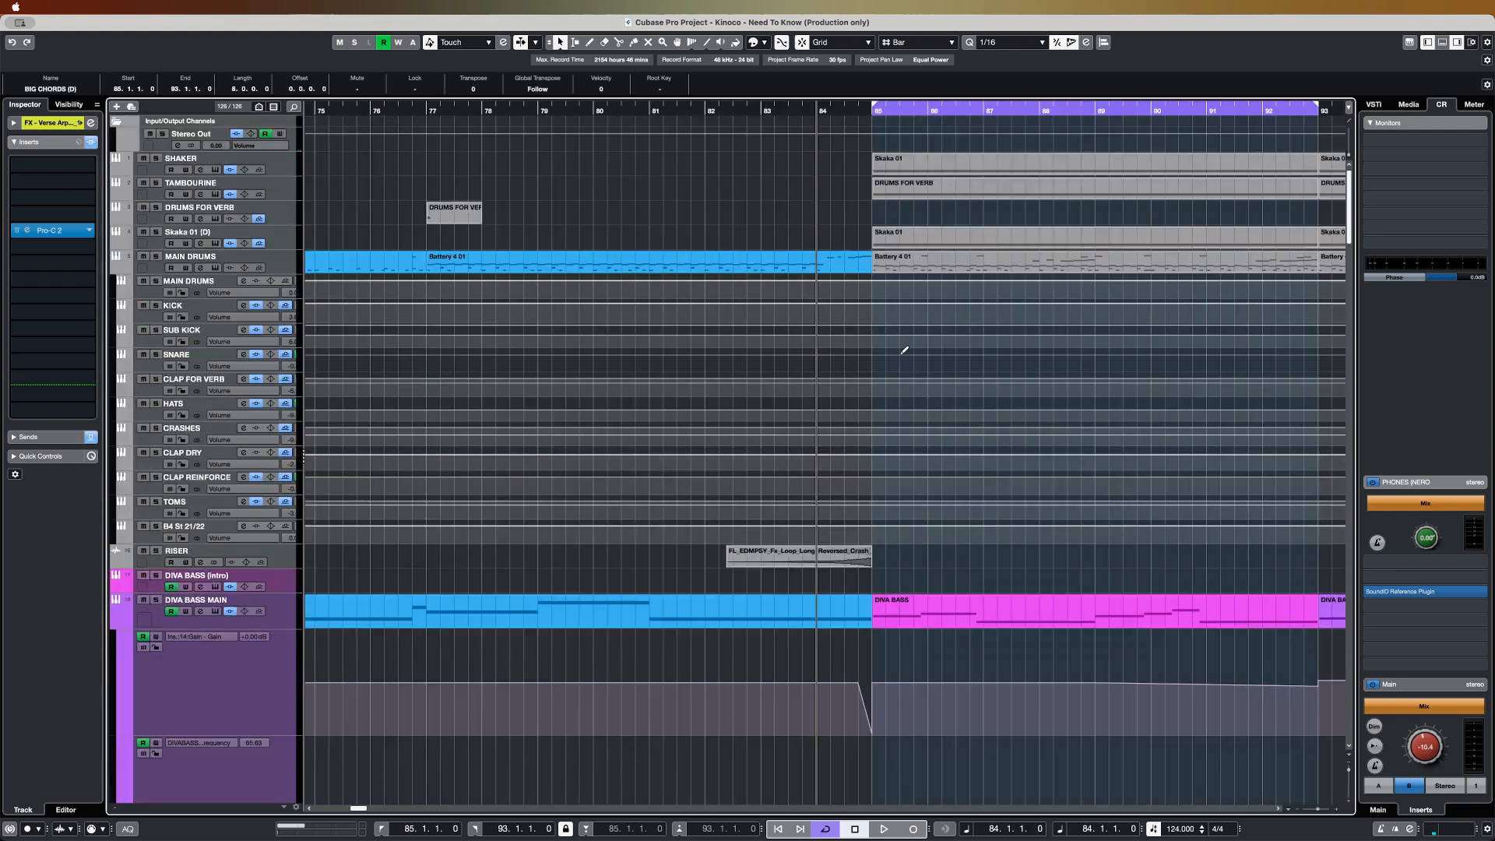
scroll(1008, 395, down, 6)
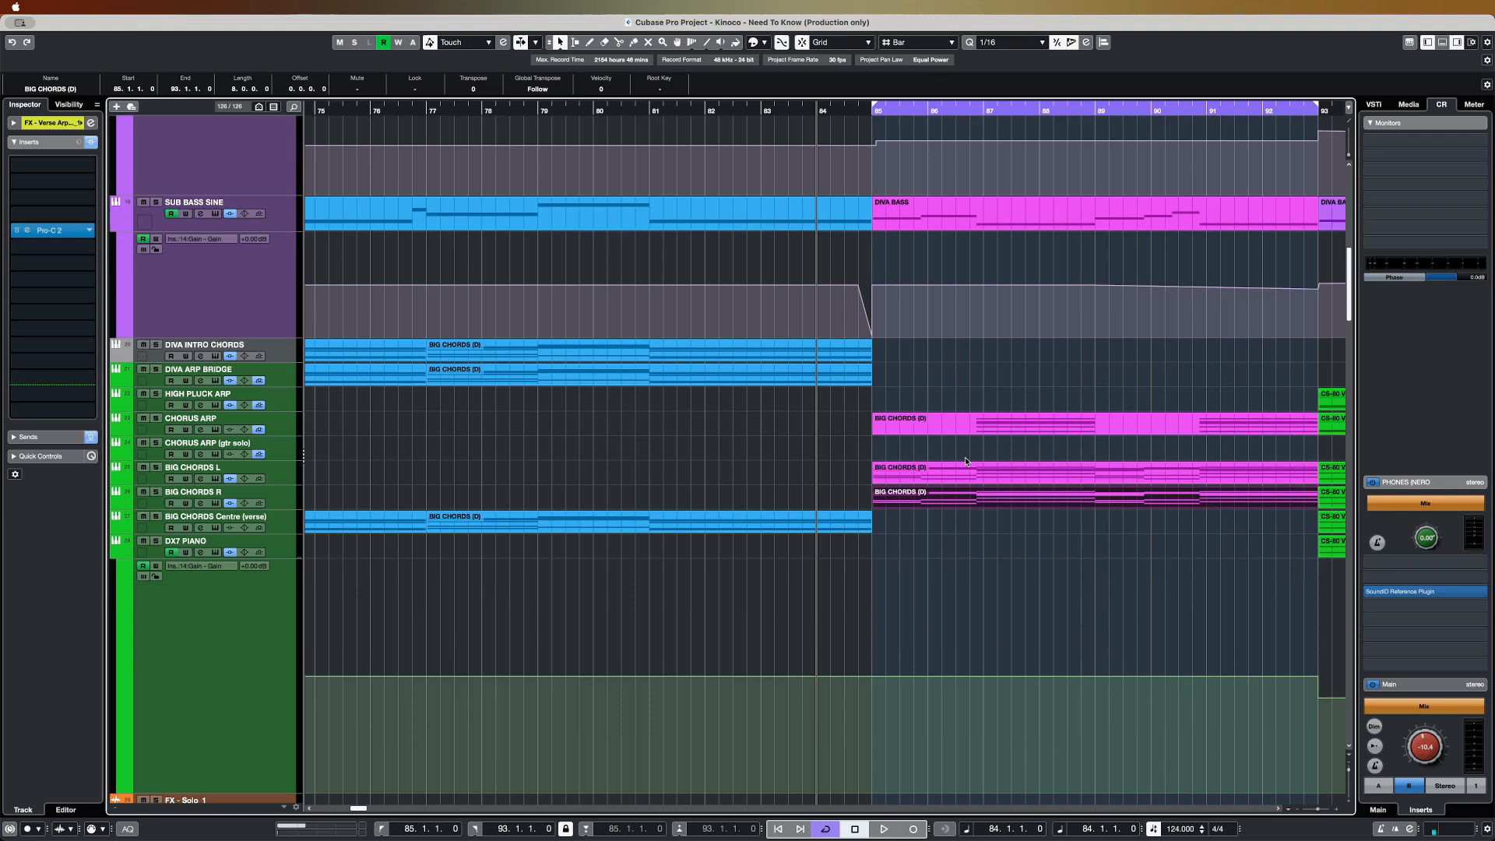
- Play from bar 84 into the bar 85 section, examining its bass, chord, arp and drum clips
scroll(966, 461, down, 3)
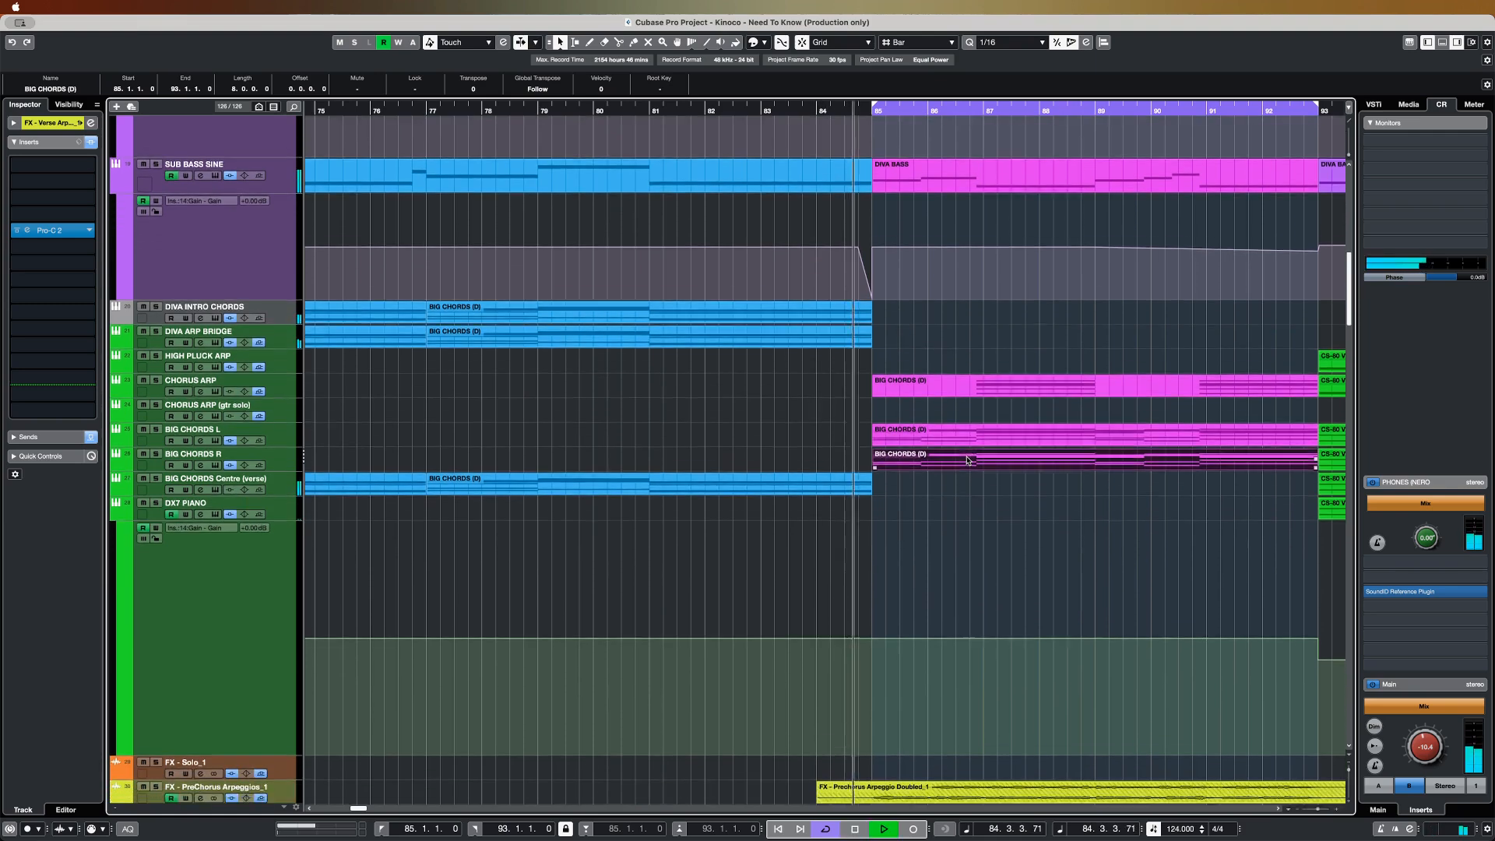
scroll(967, 460, right, 5)
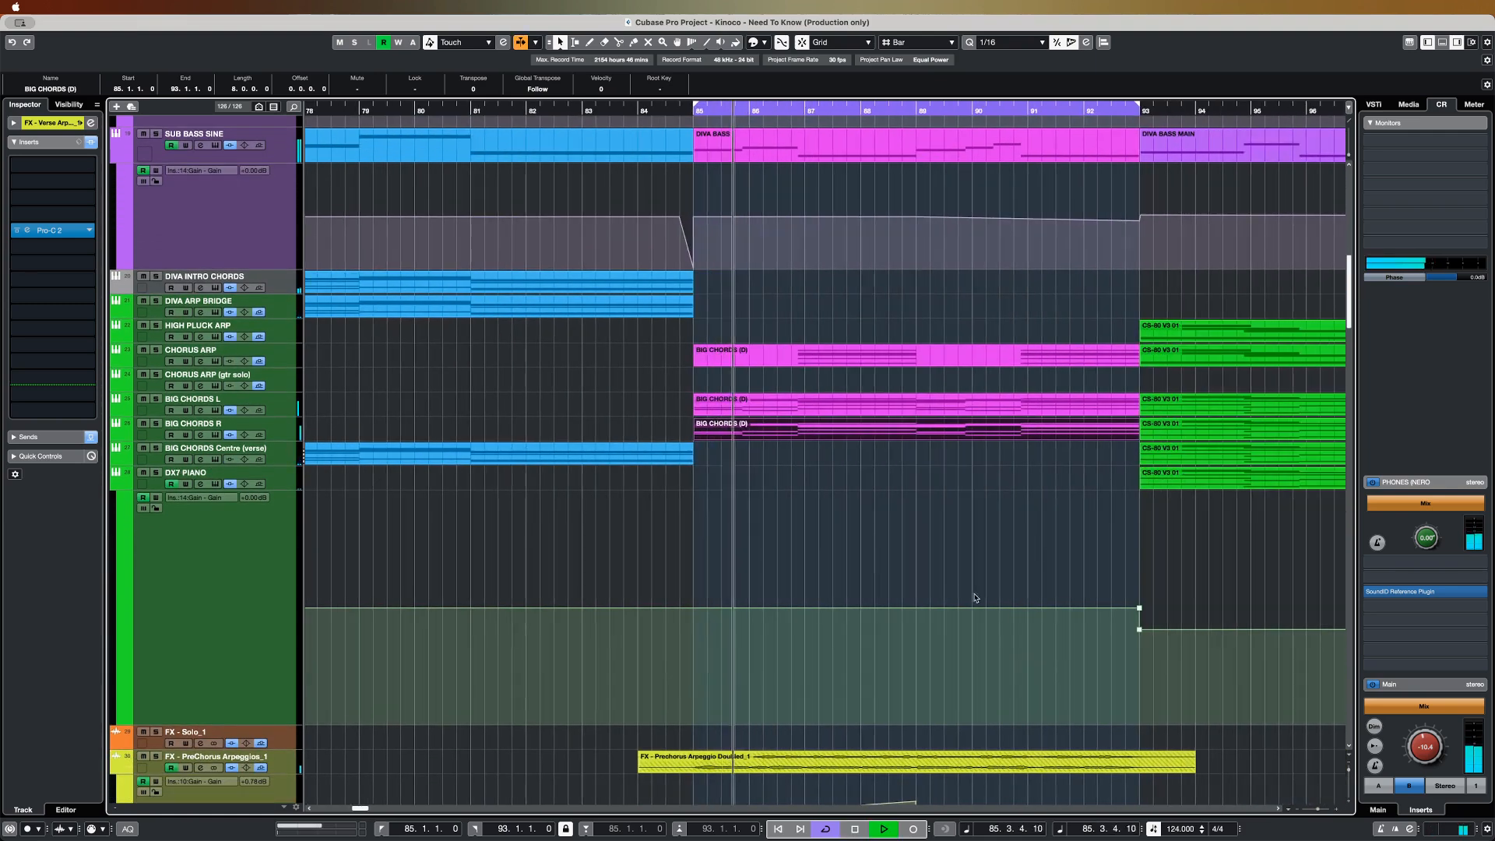
scroll(965, 537, up, 10)
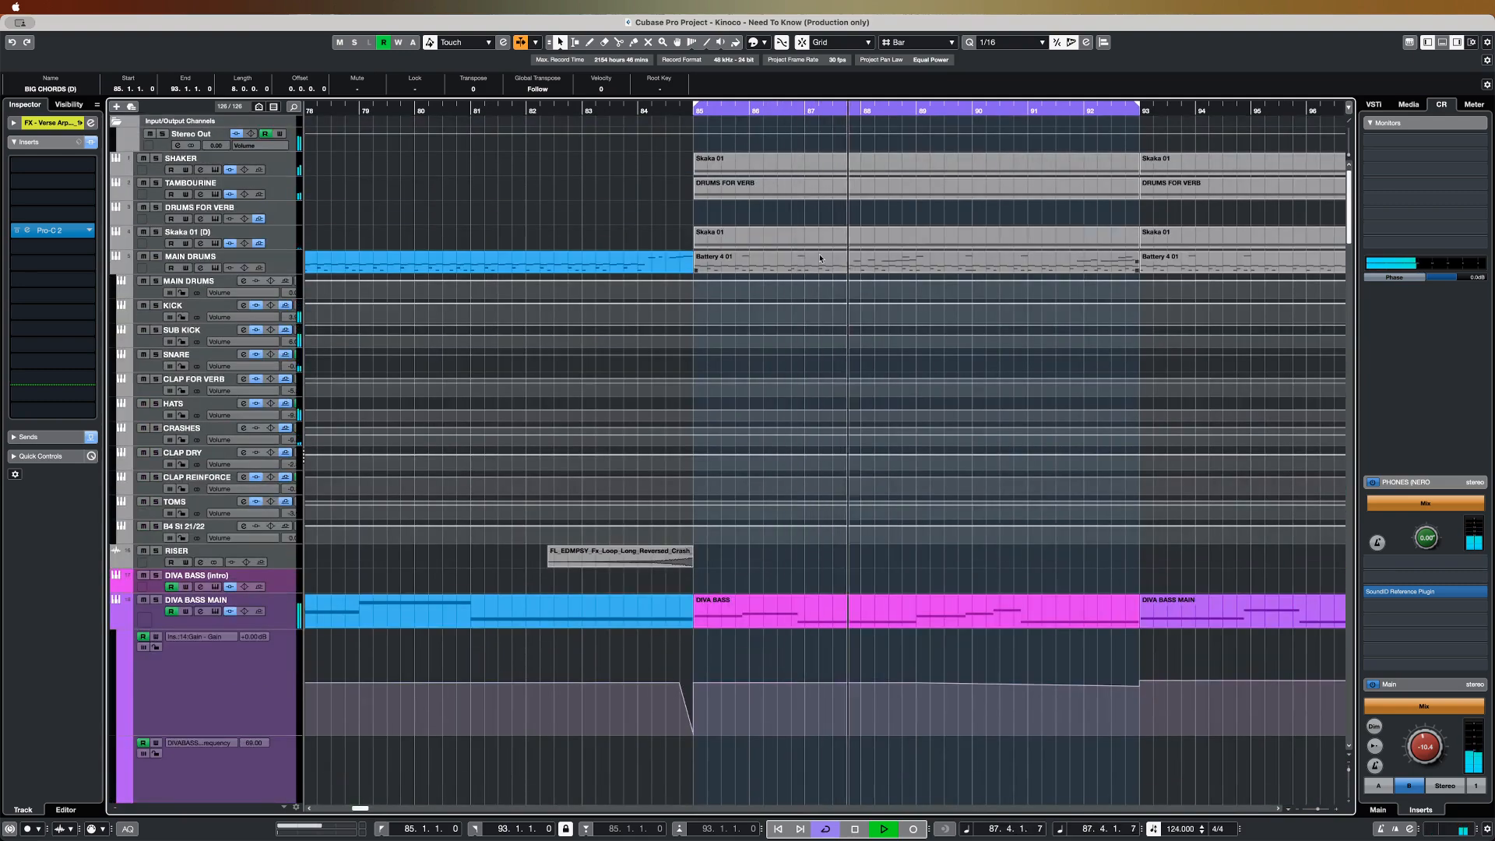
- Play the TAMBOURINE track's DRUMS FOR VERB clip in solo from bar 85
click(173, 186)
click(699, 112)
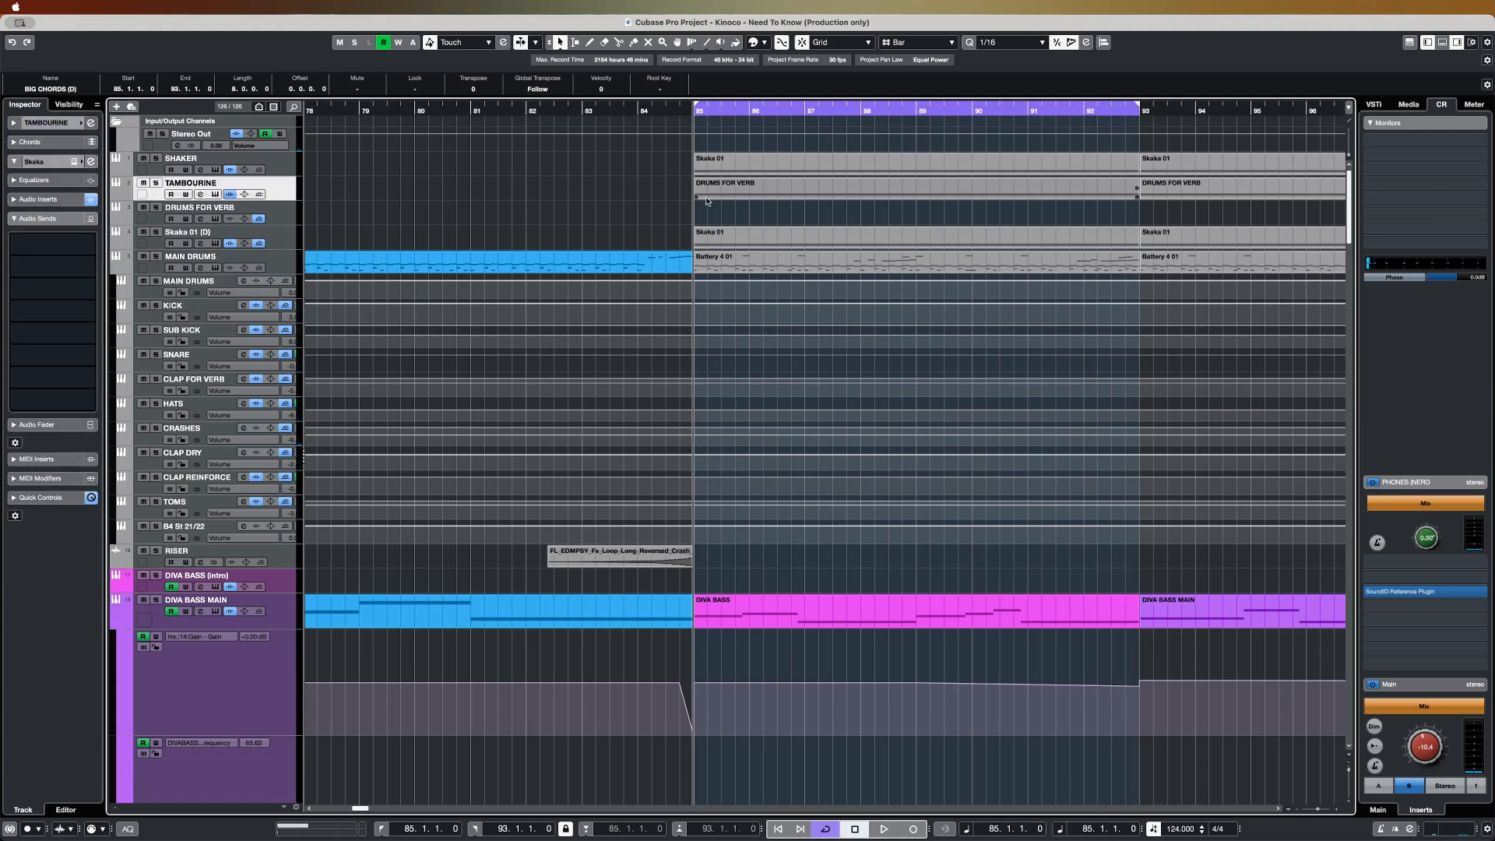
click(755, 190)
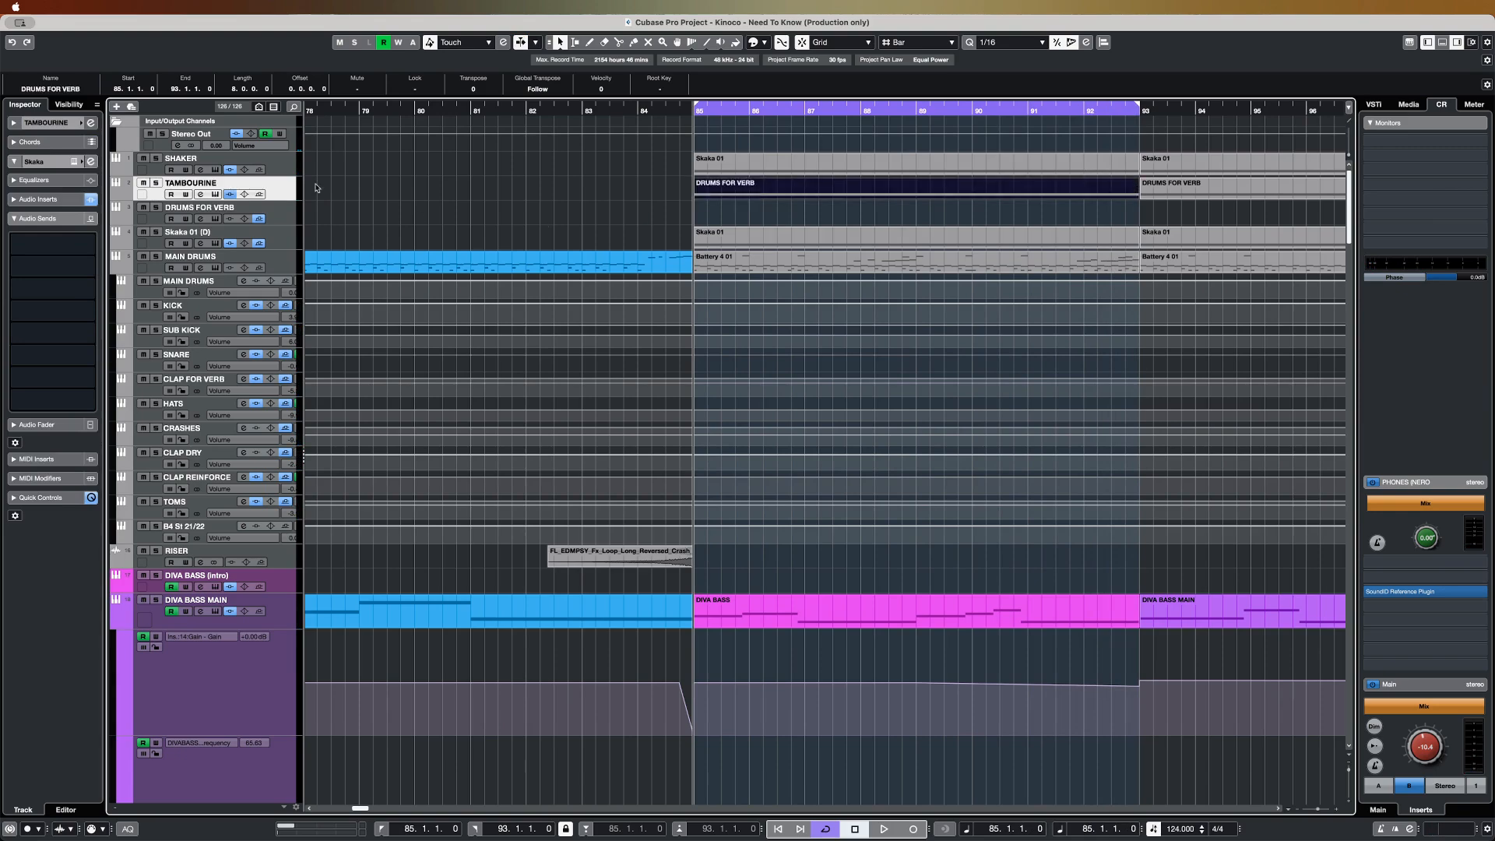
click(158, 185)
key(space)
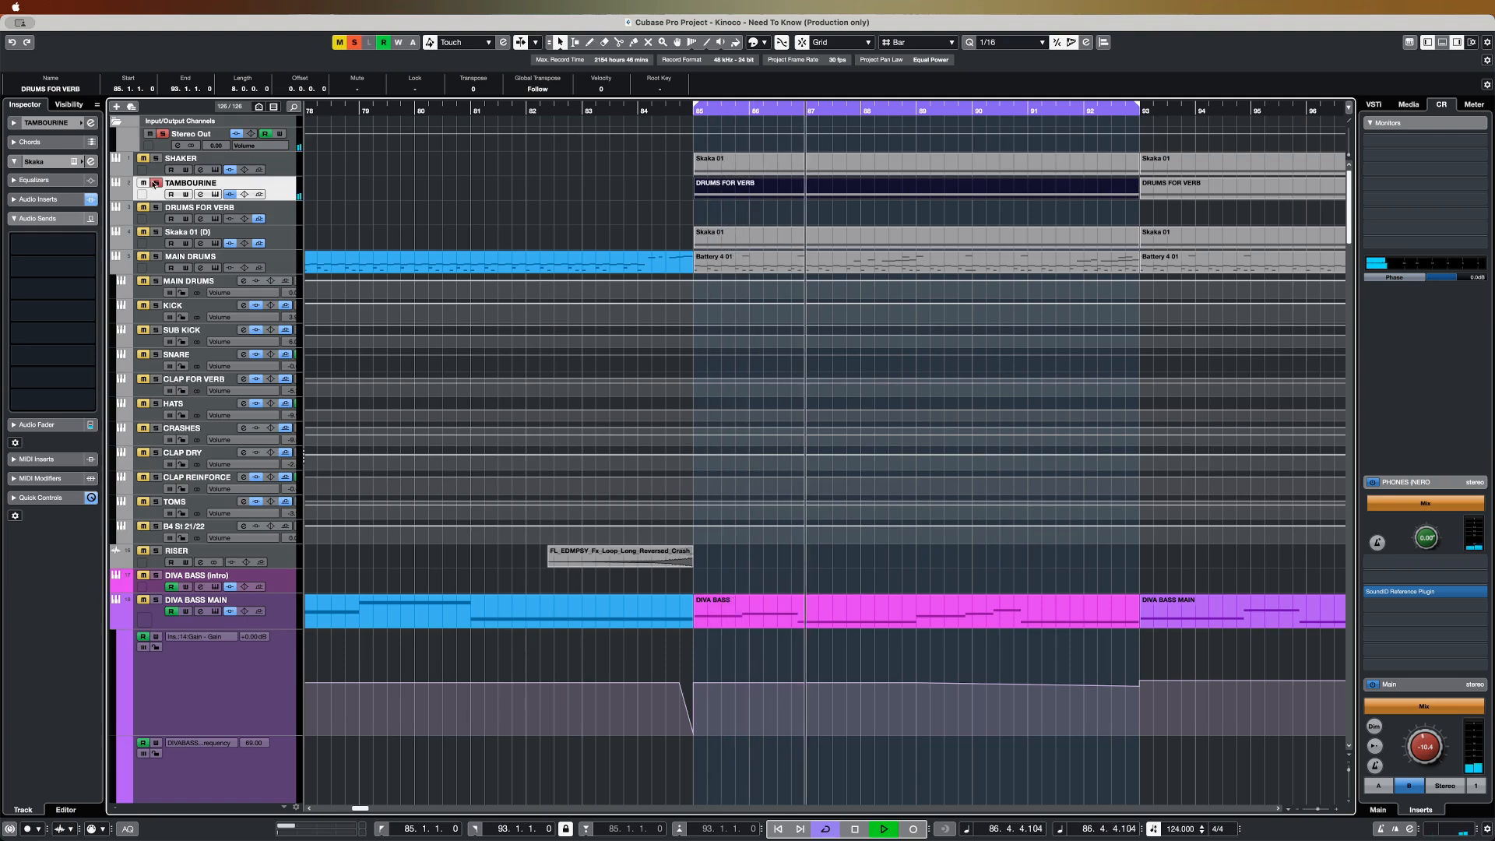
- Examine the tambourine's Skaka instrument, close it, and stop playback with the track unsoloed
click(214, 194)
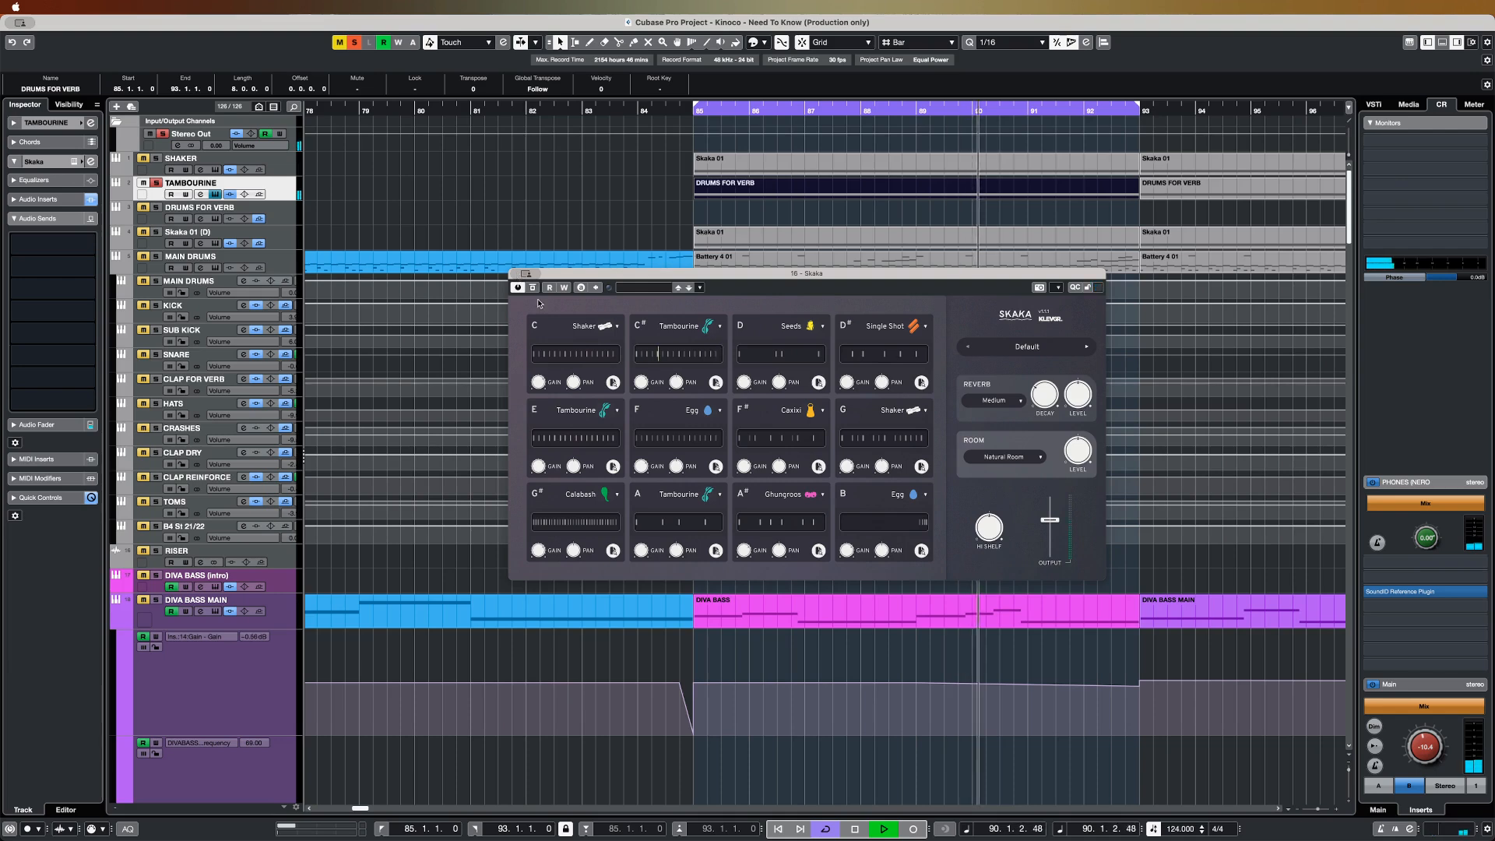
click(517, 273)
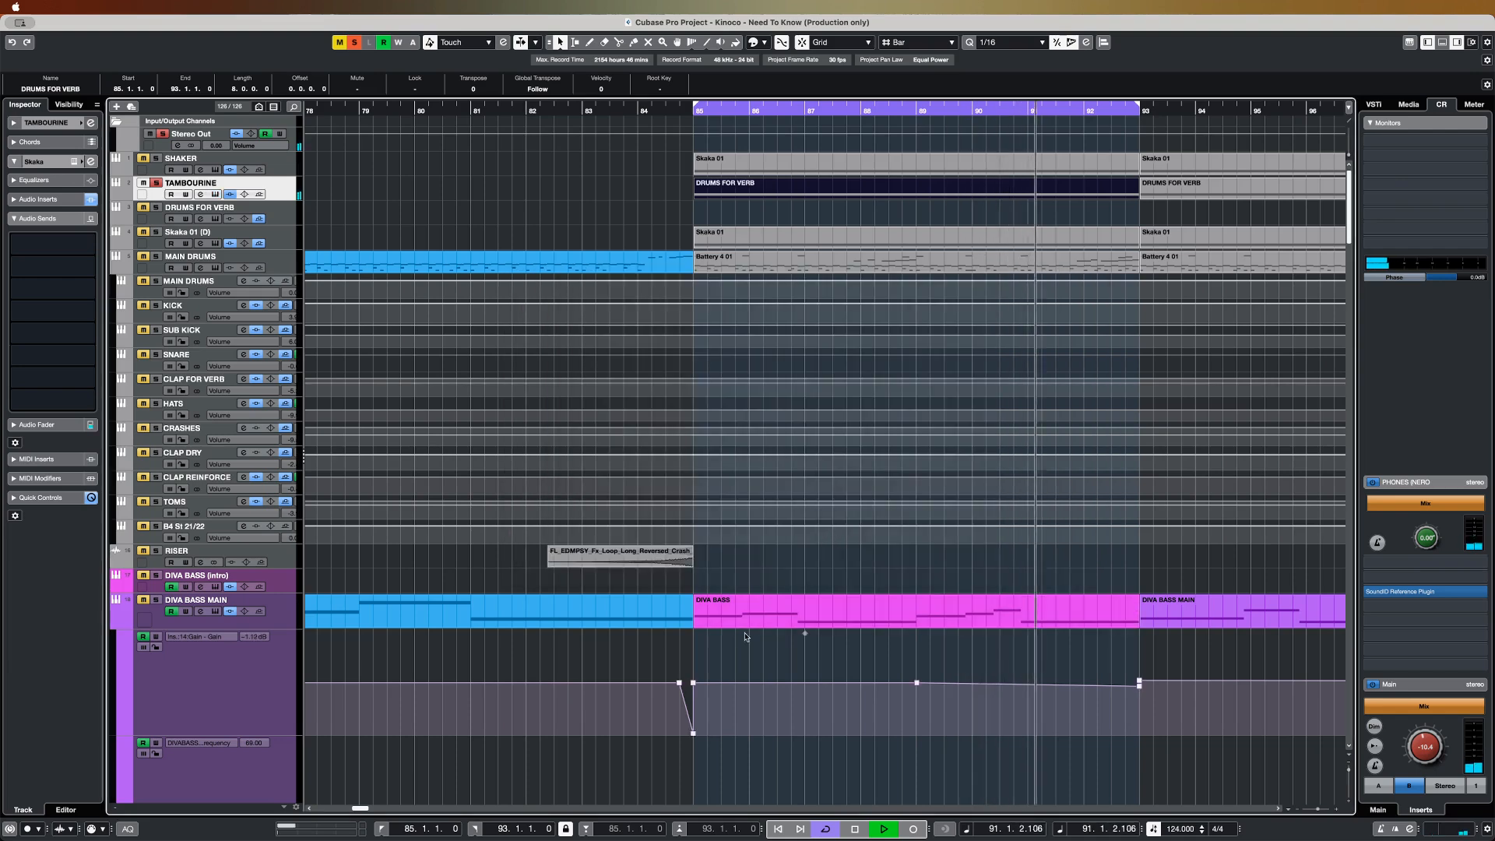
key(space)
key(s)
scroll(772, 471, down, 3)
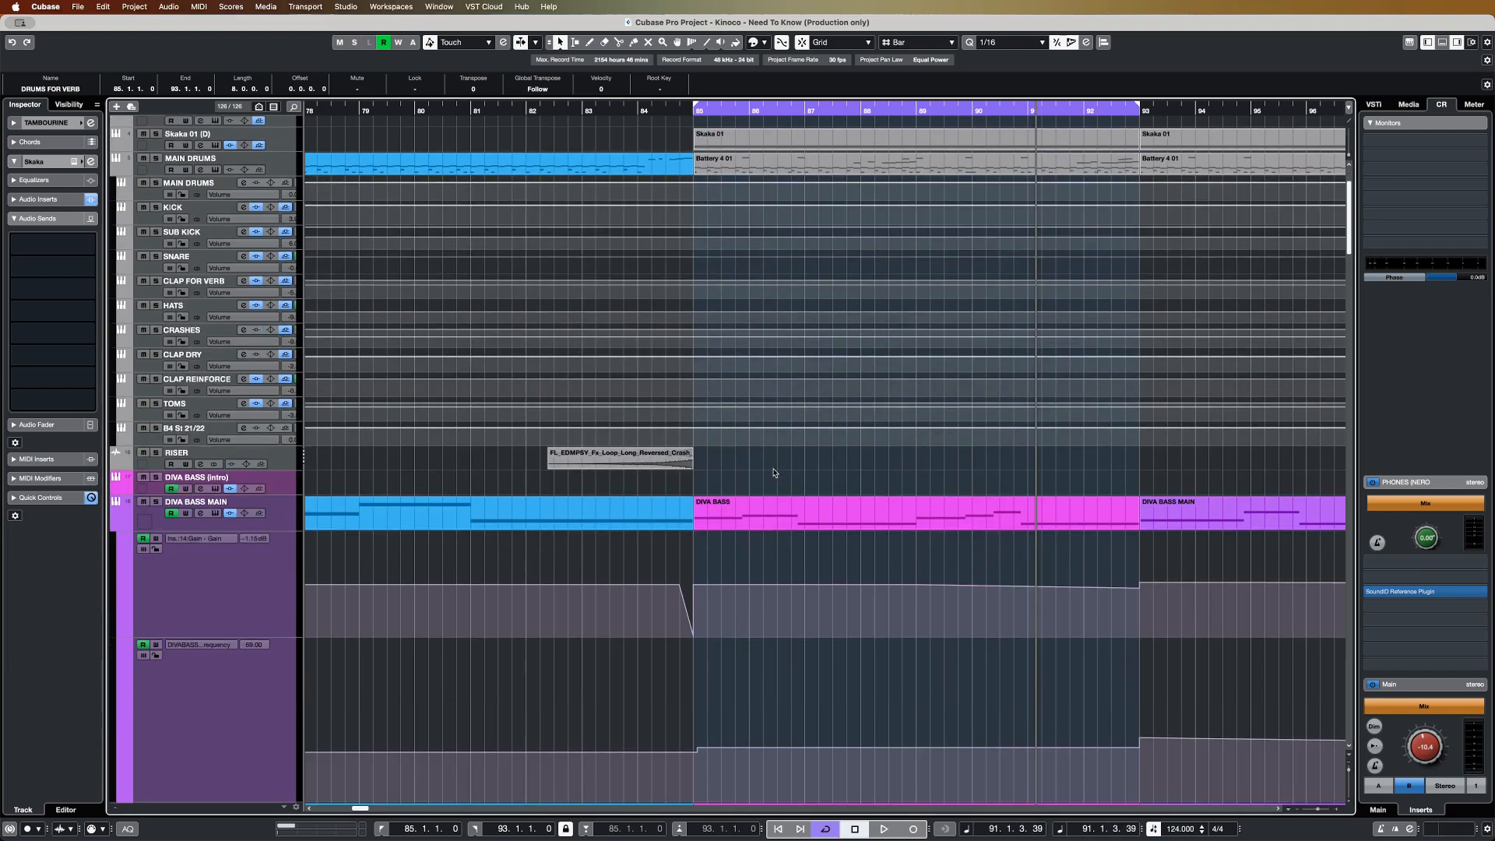
- Play the DIVA BASS MAIN track in solo from bar 84 into the bar 85 section
scroll(816, 576, down, 5)
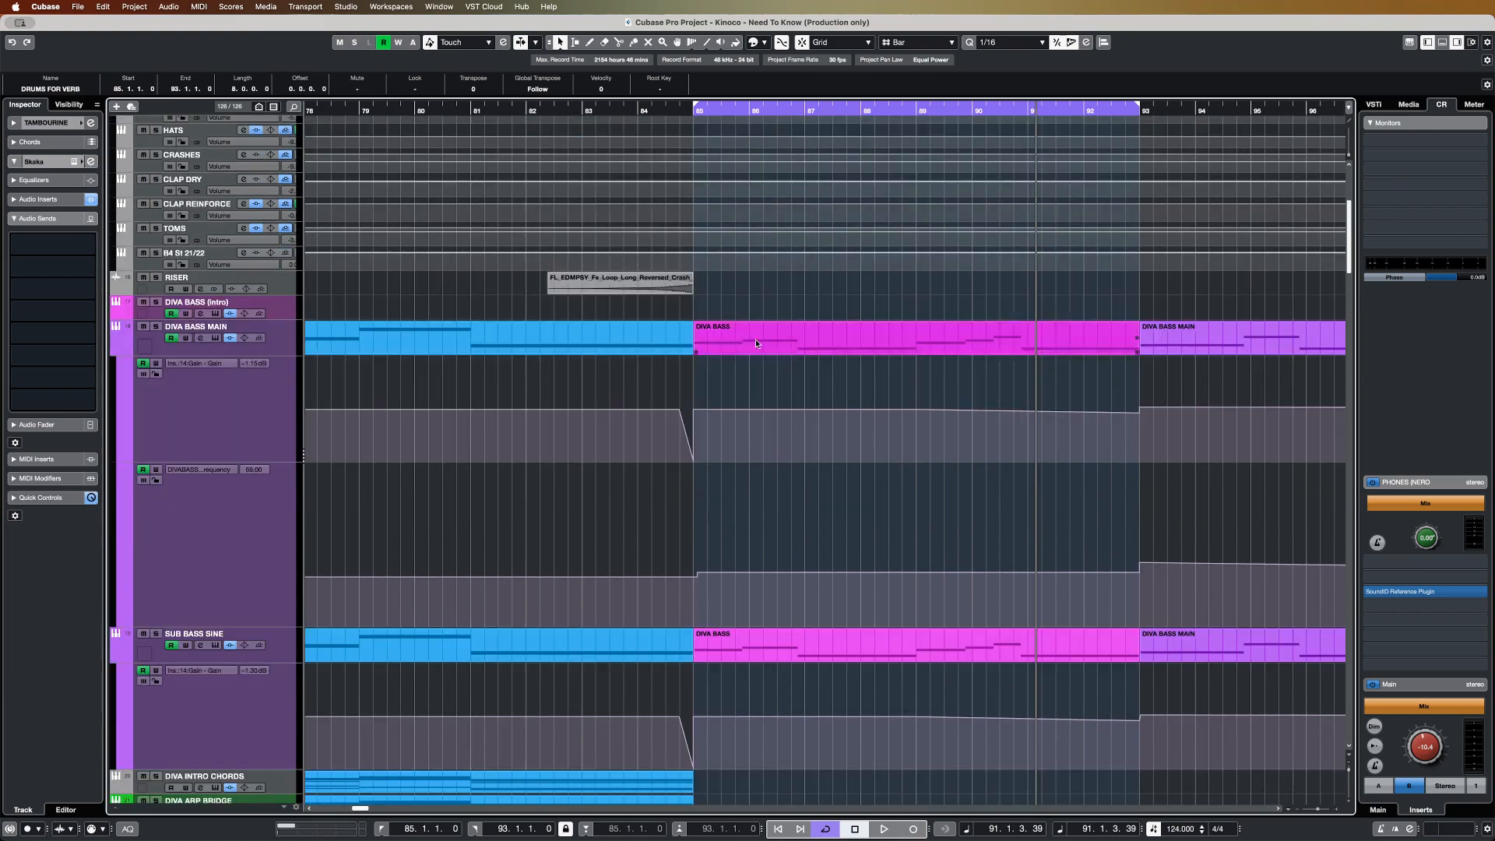
click(647, 113)
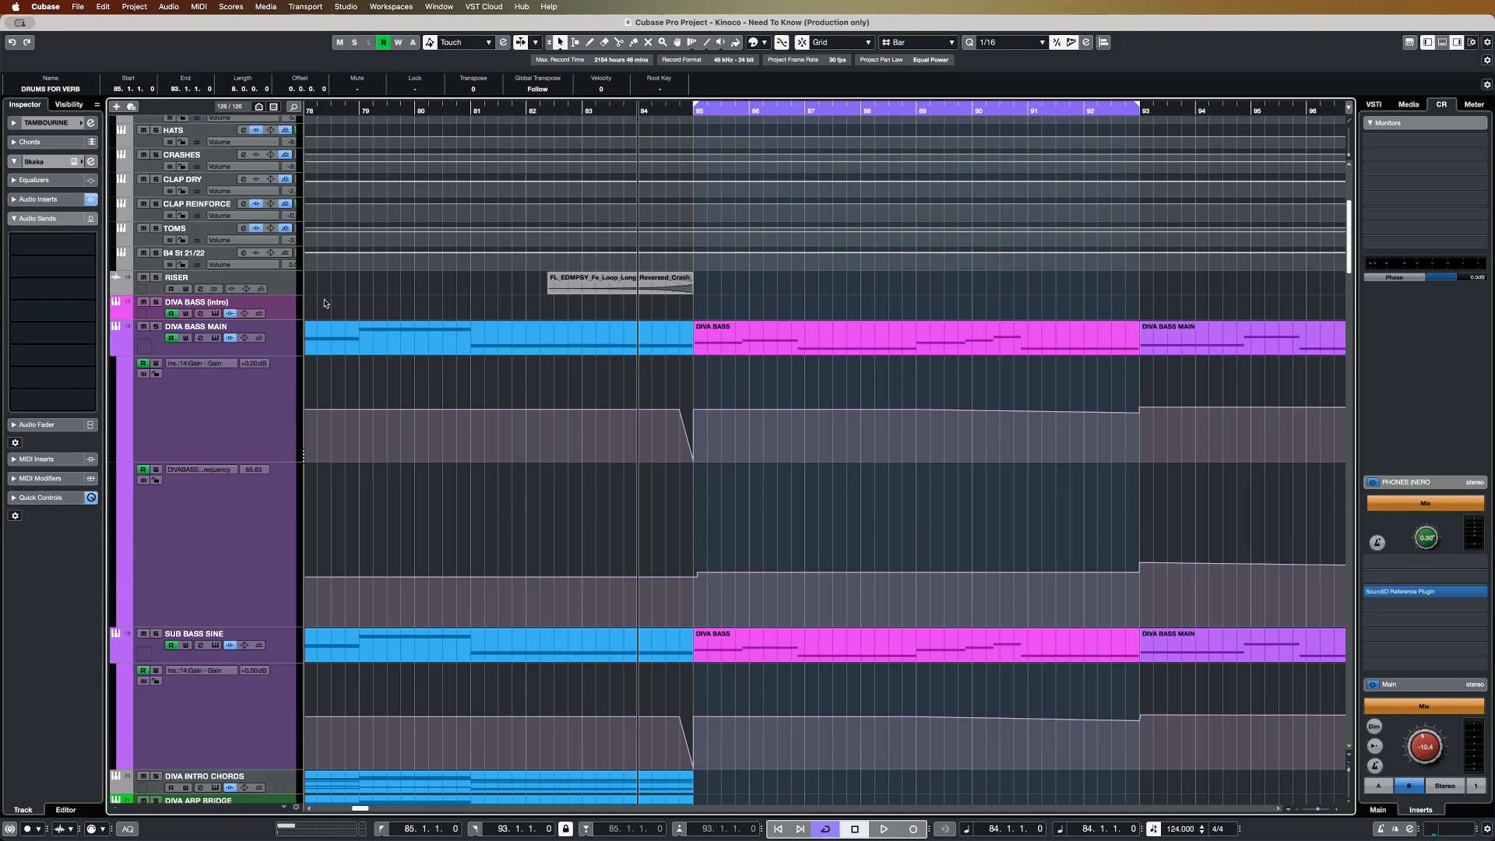
click(155, 326)
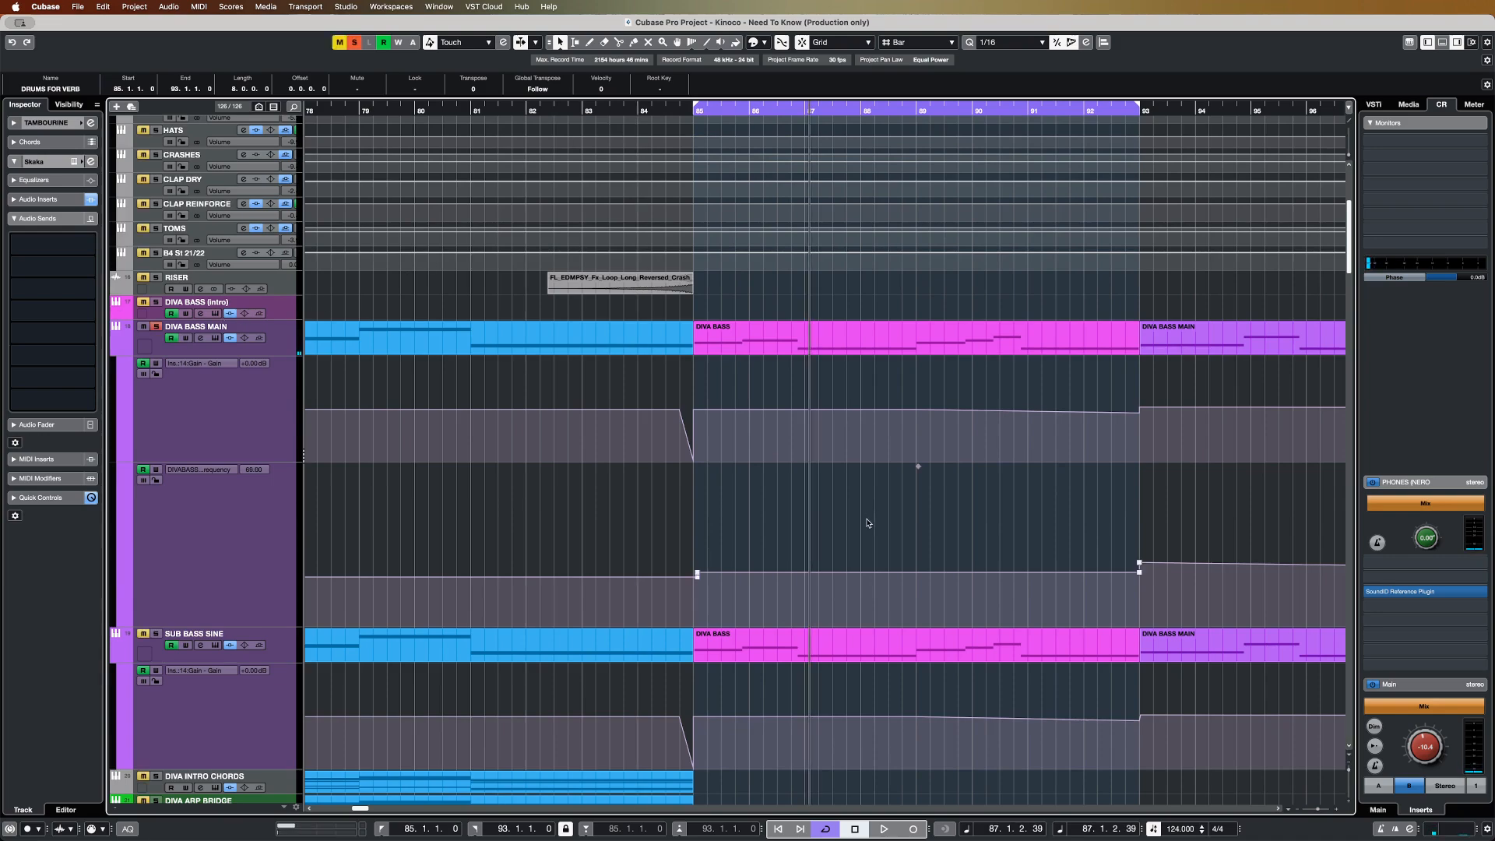
- Play the BIG CHORDS L and BIG CHORDS R tracks in solo from bar 85, stopping in bar 87
scroll(867, 523, down, 3)
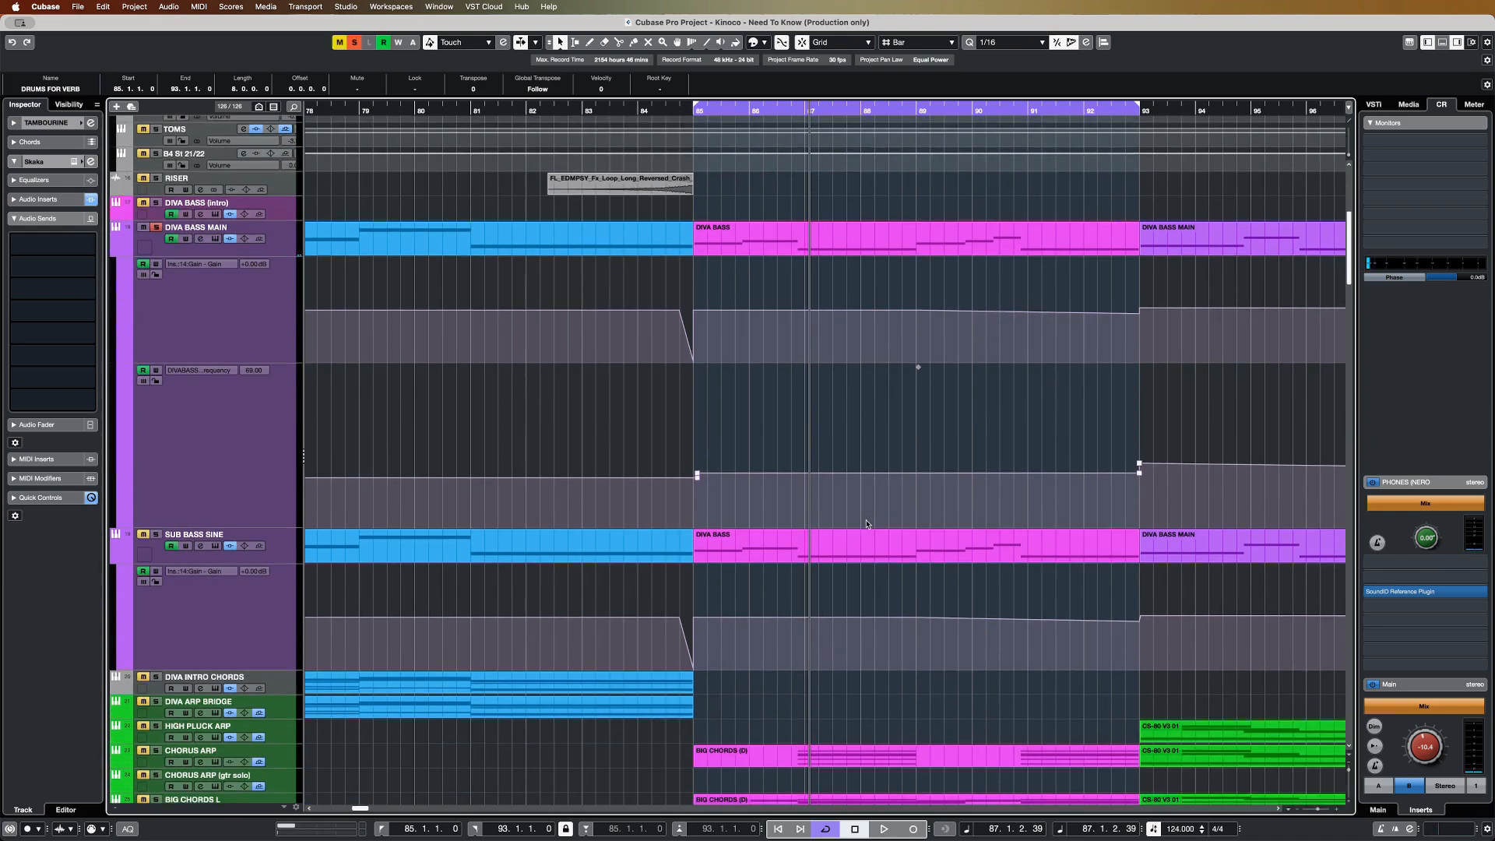
scroll(867, 524, down, 10)
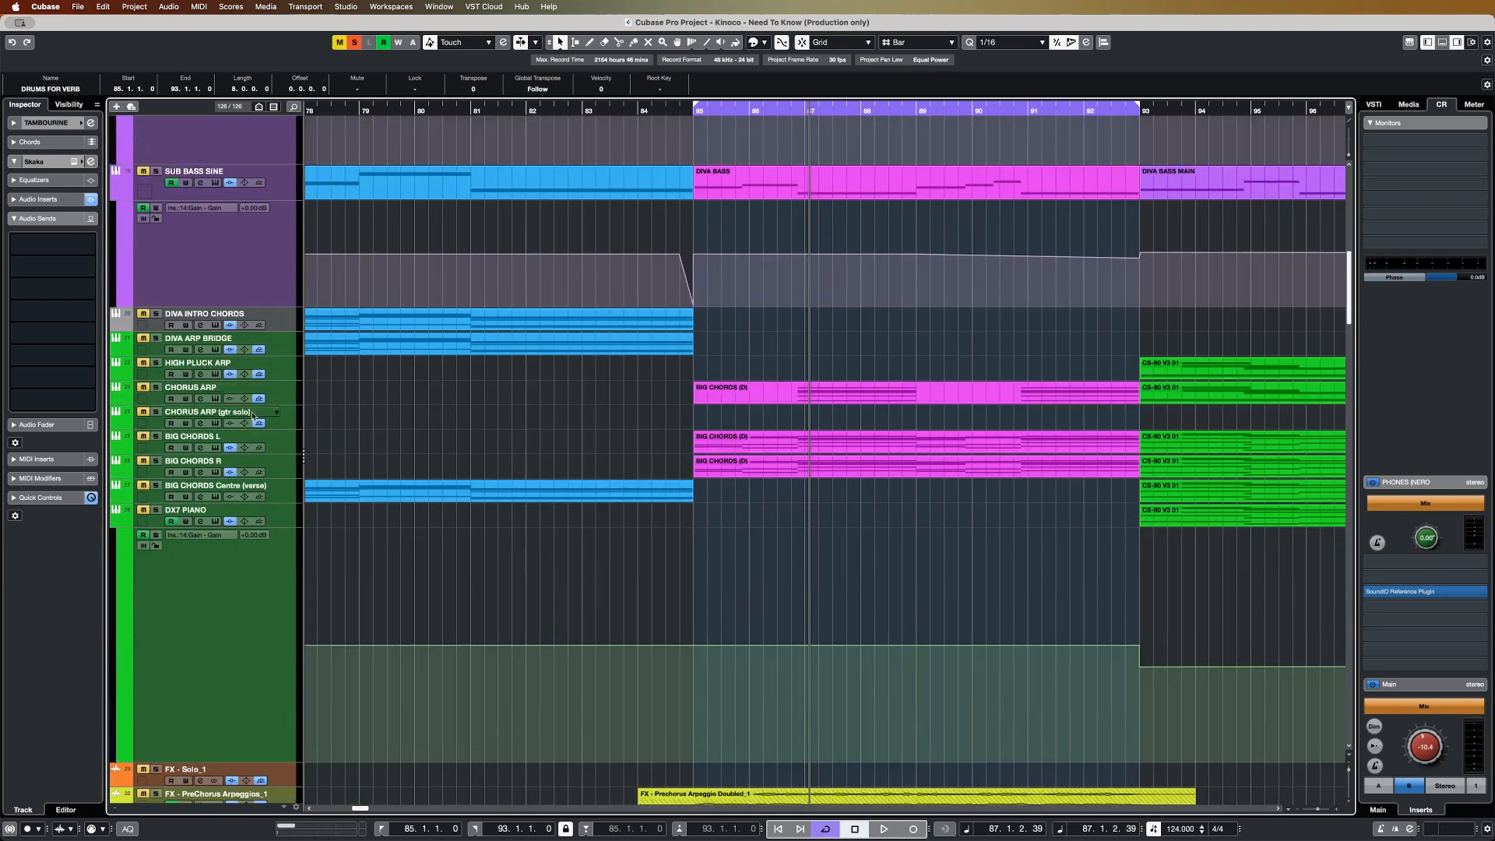
click(272, 443)
click(283, 477)
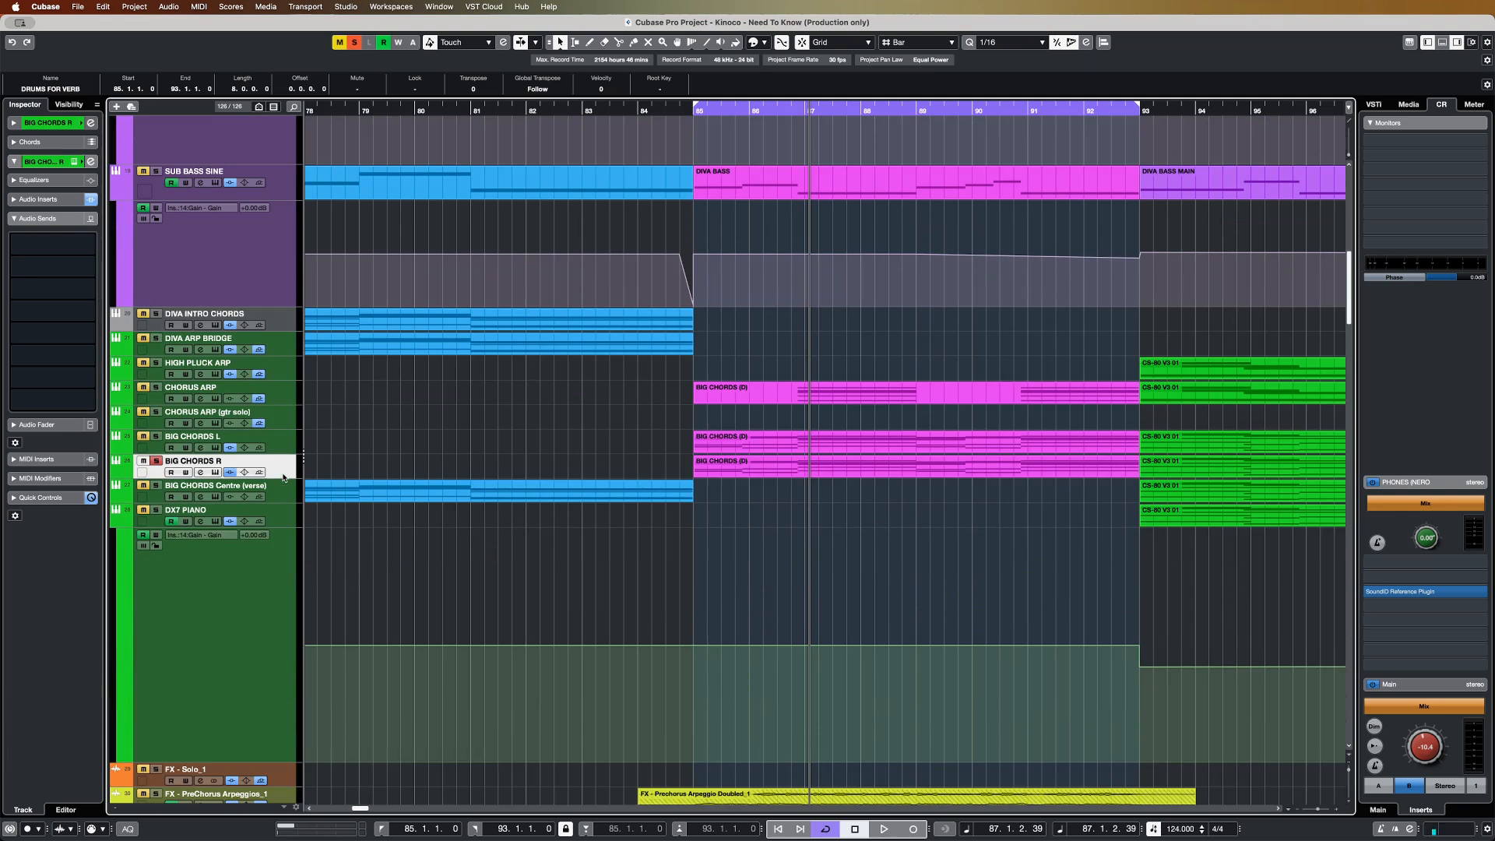
click(693, 121)
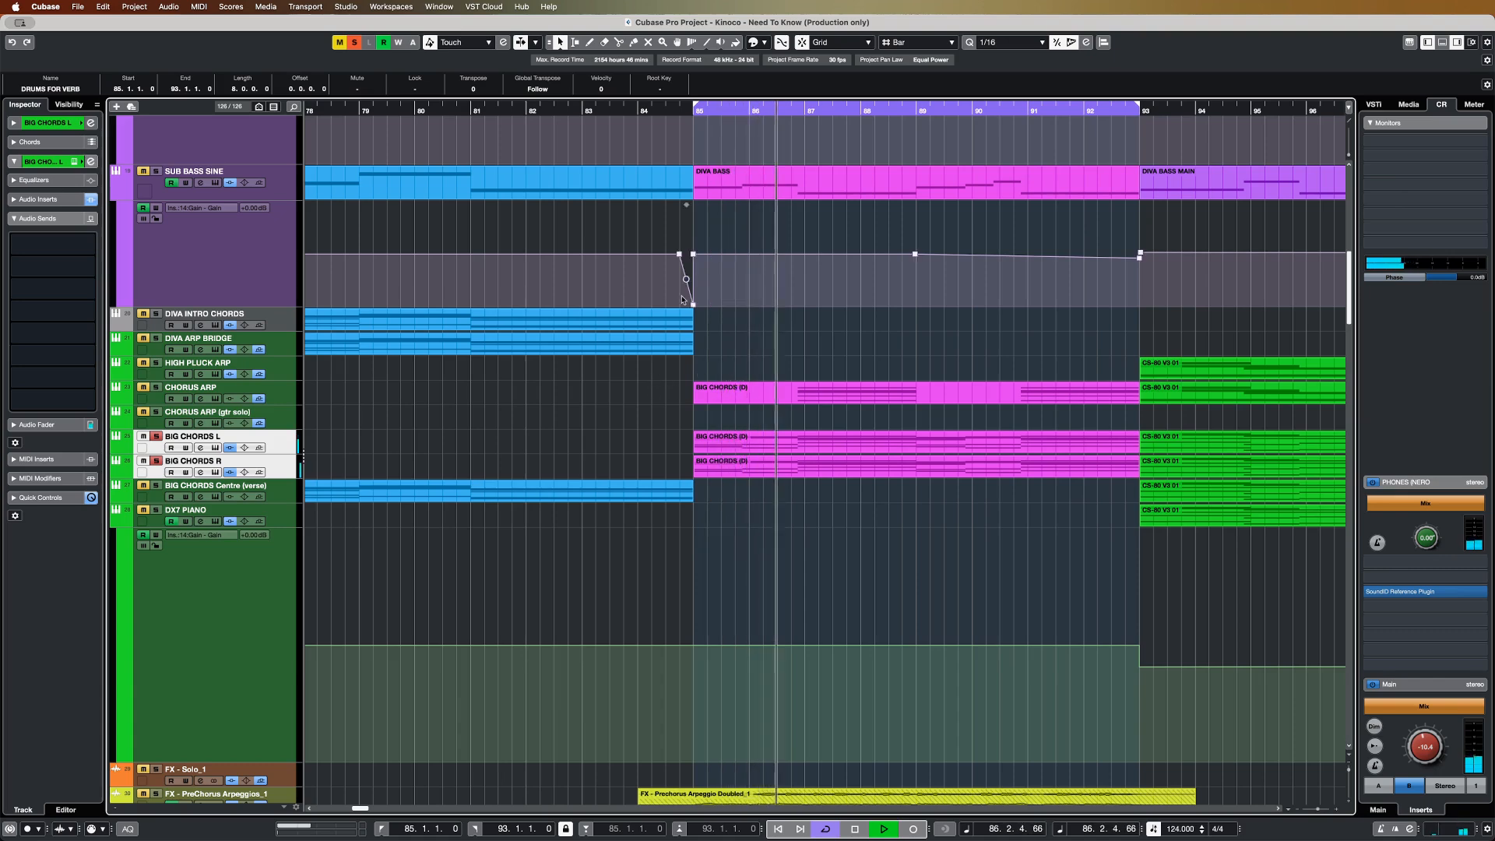
key(space)
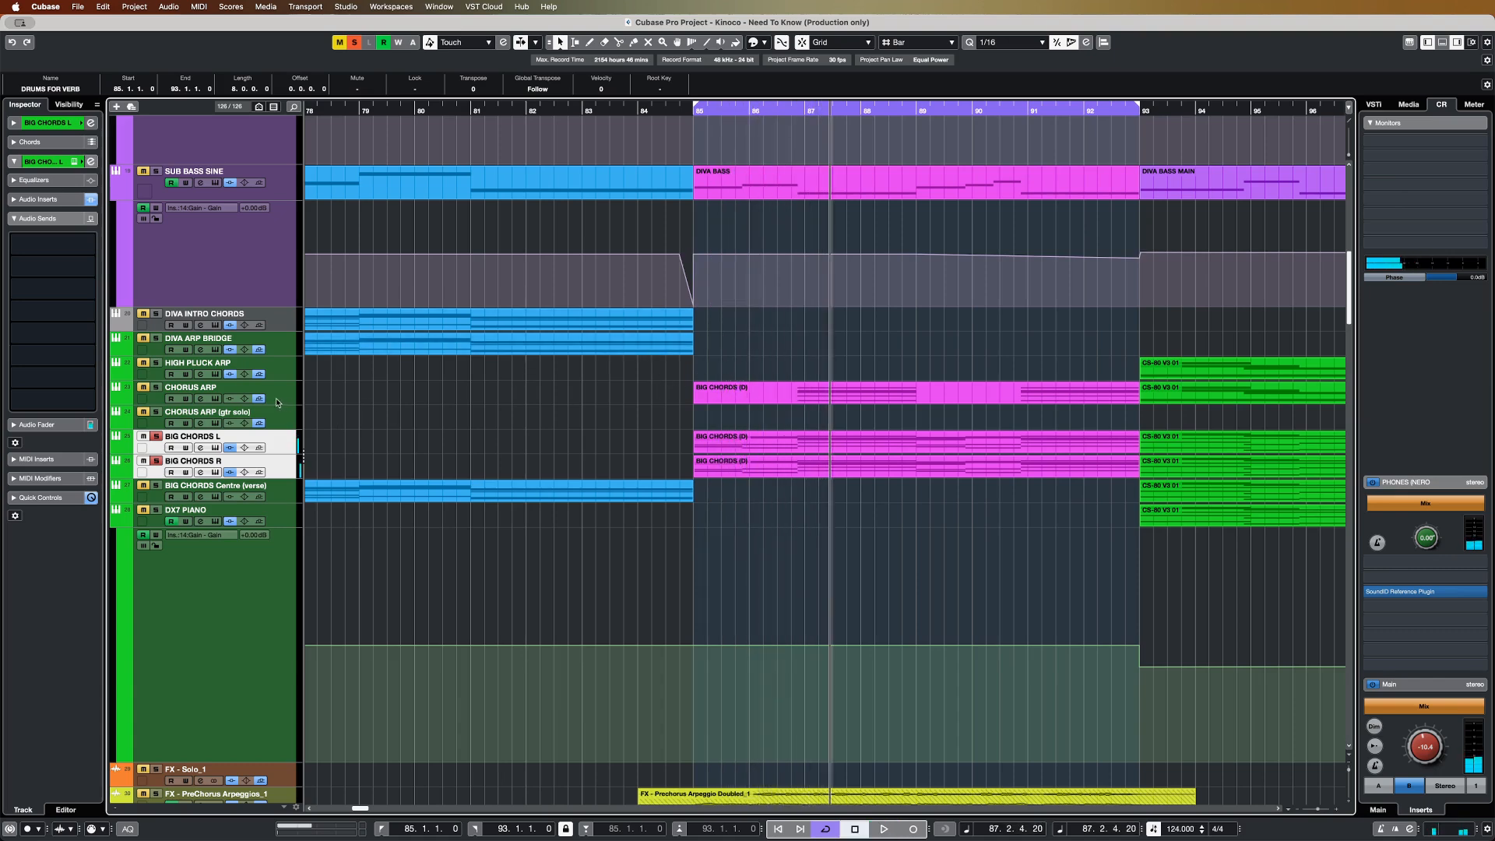
- Solo the CHORUS ARP track and play its BIG CHORDS clip in the bar 85 section
click(289, 400)
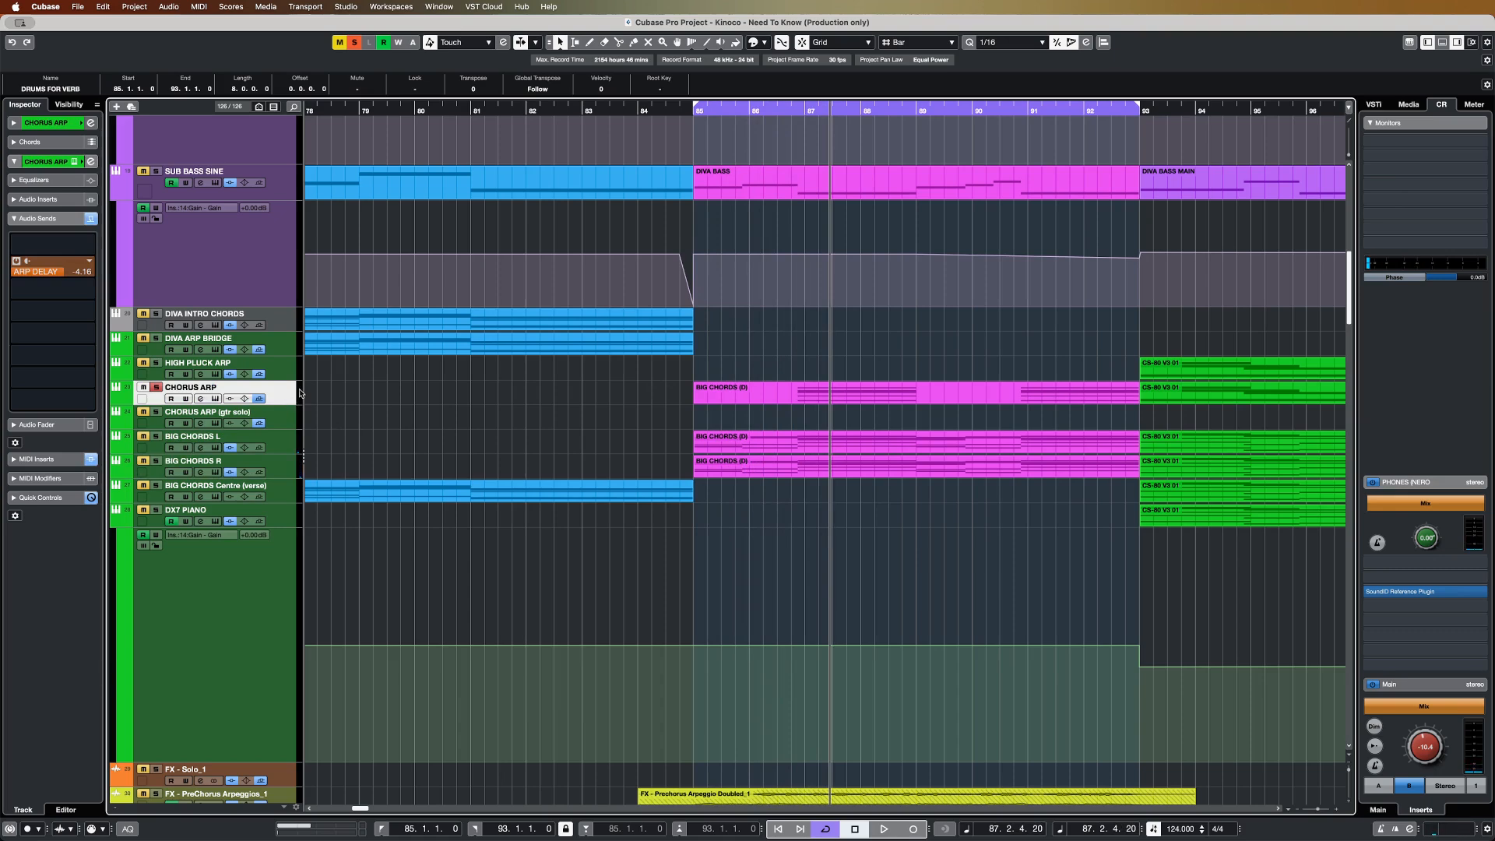
click(797, 397)
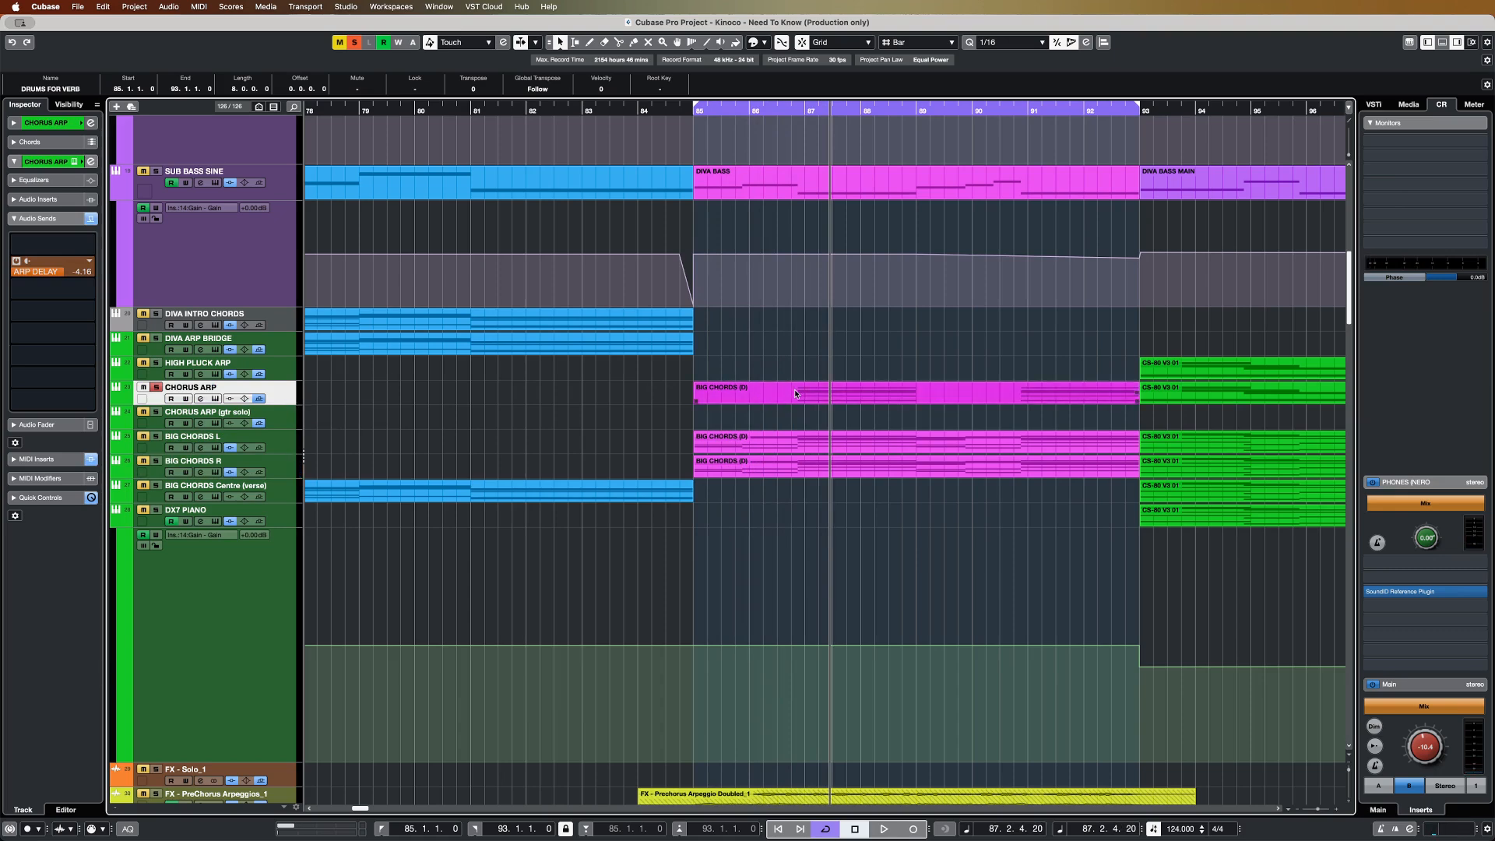
click(791, 319)
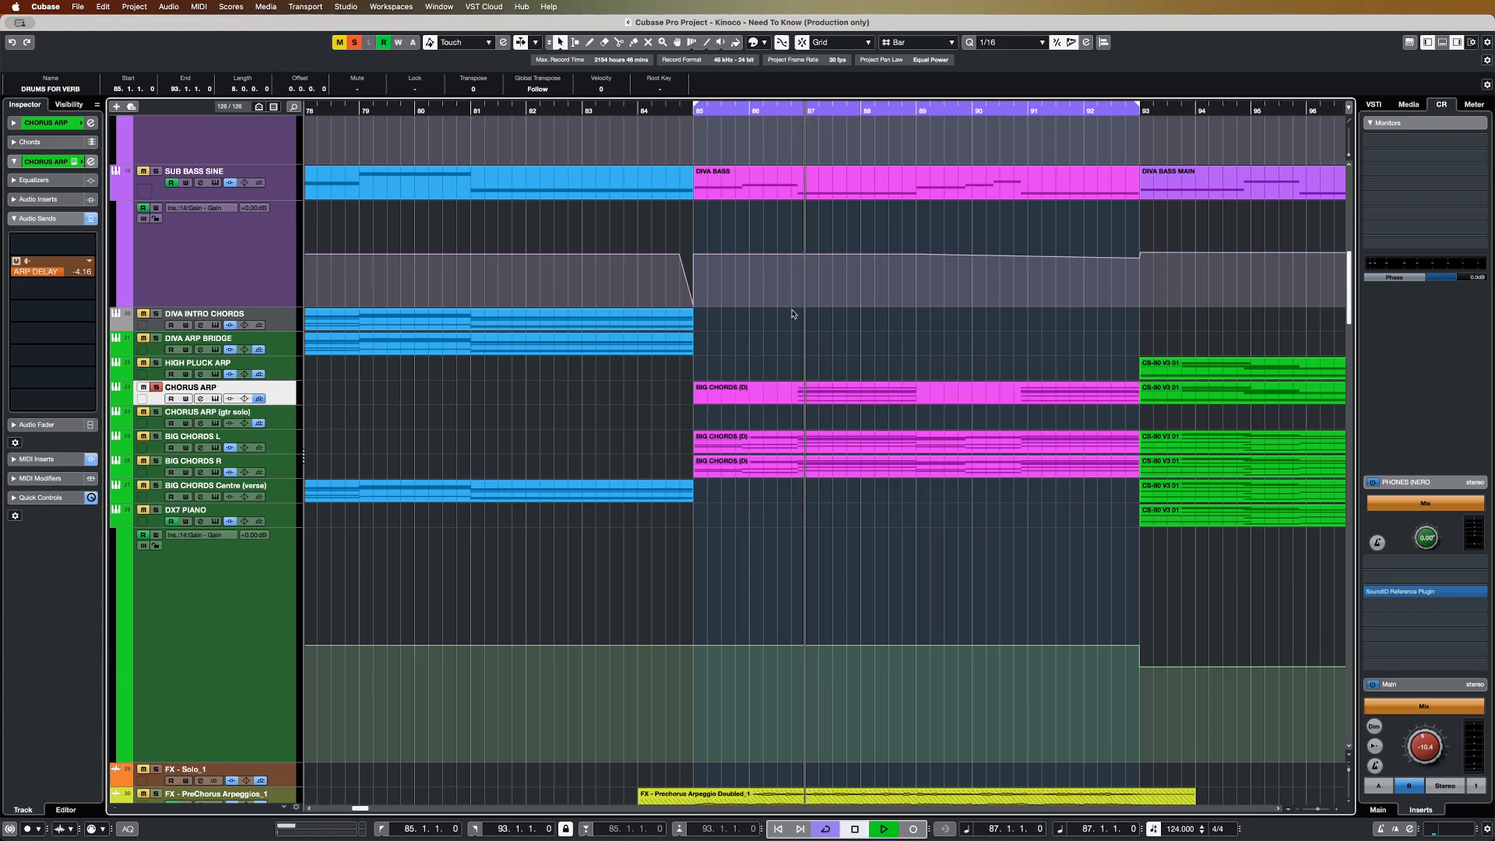
key(space)
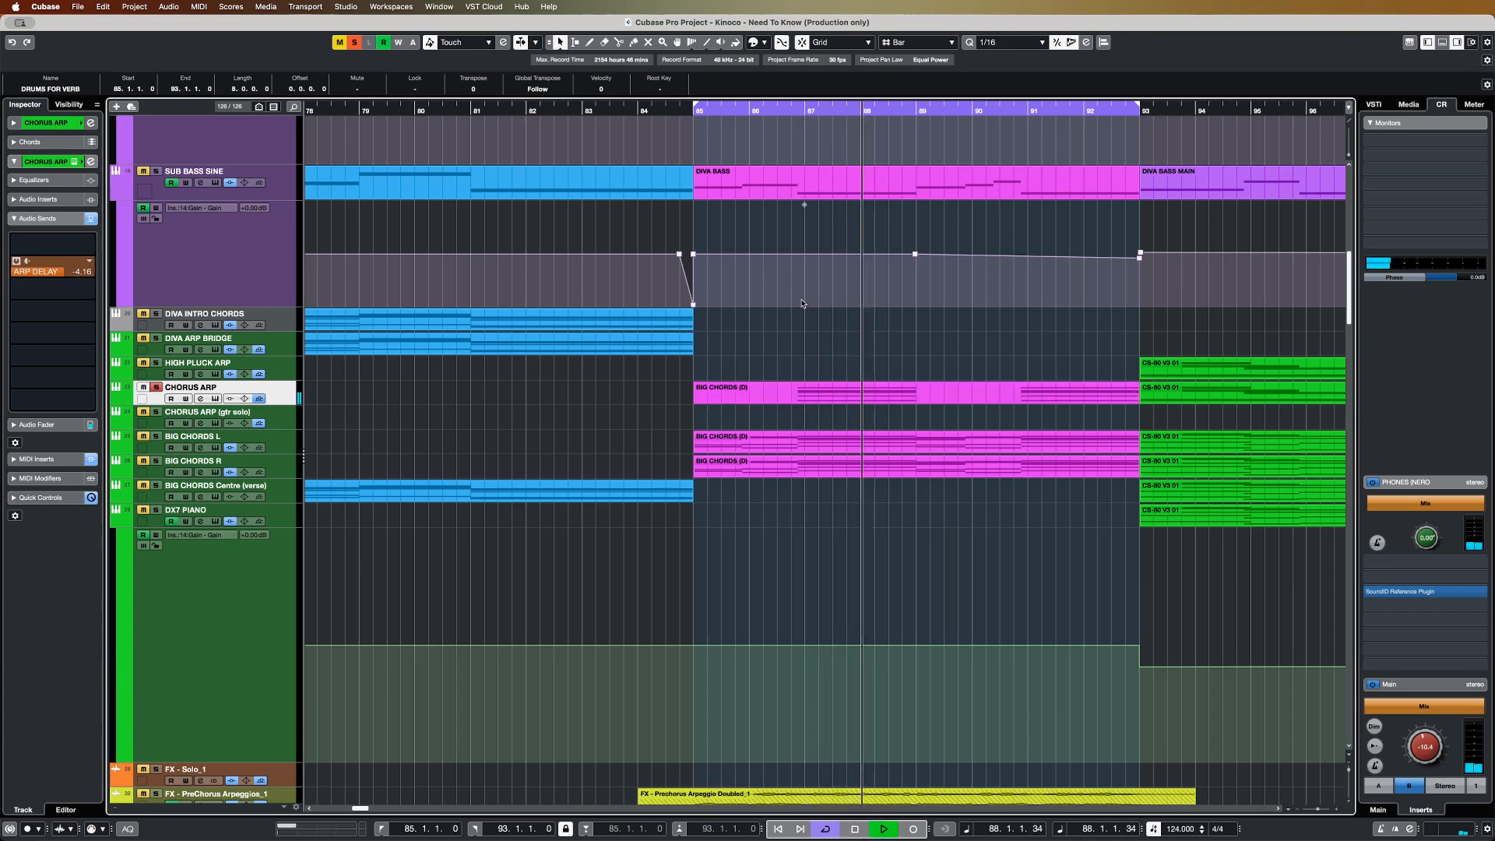
- Examine the CHORUS ARP track's Diva instrument, stop playback and close the instrument
click(214, 398)
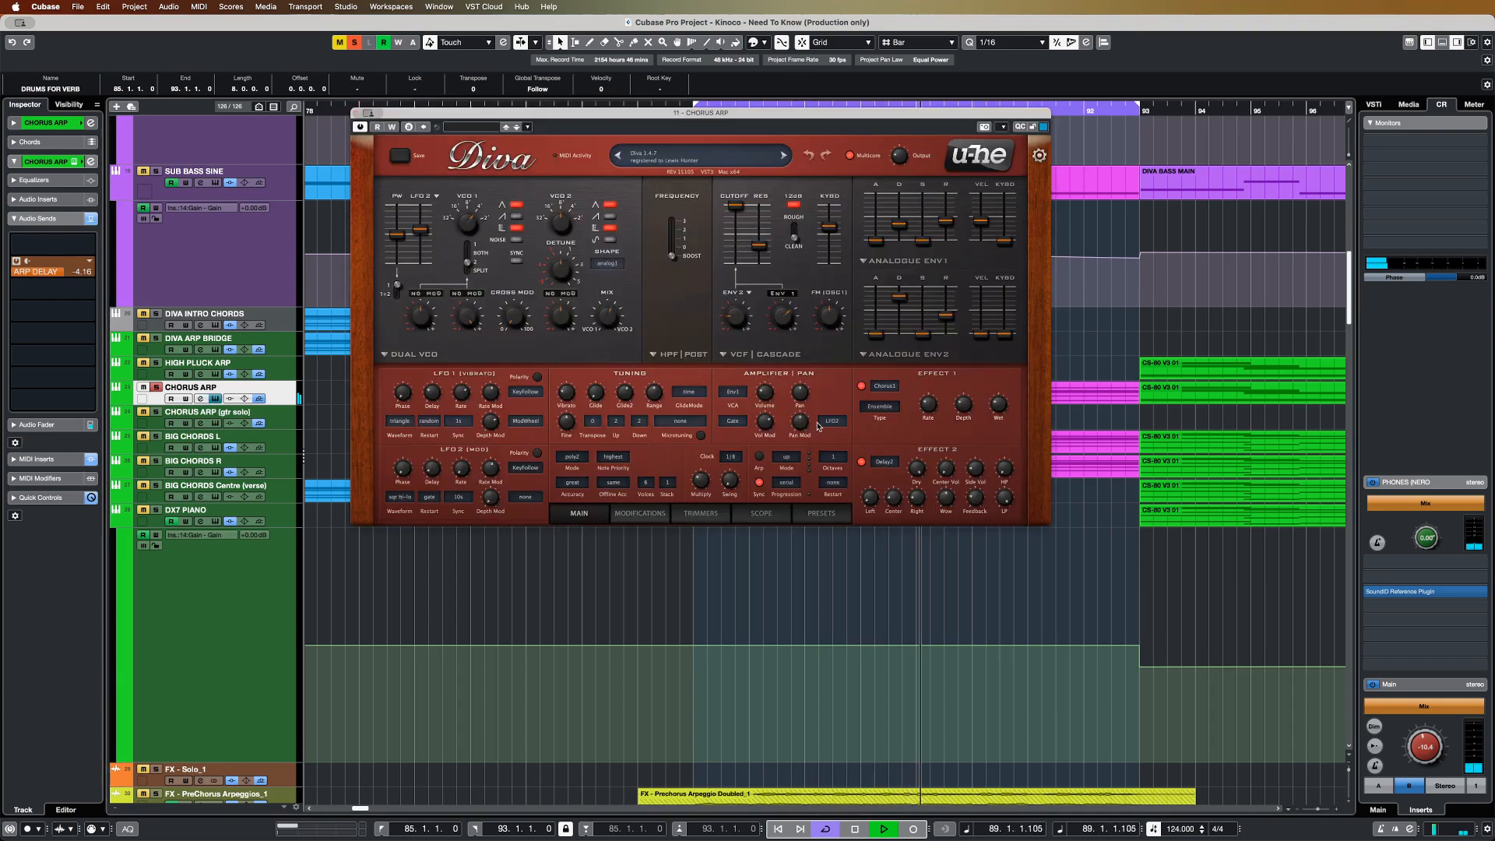
key(space)
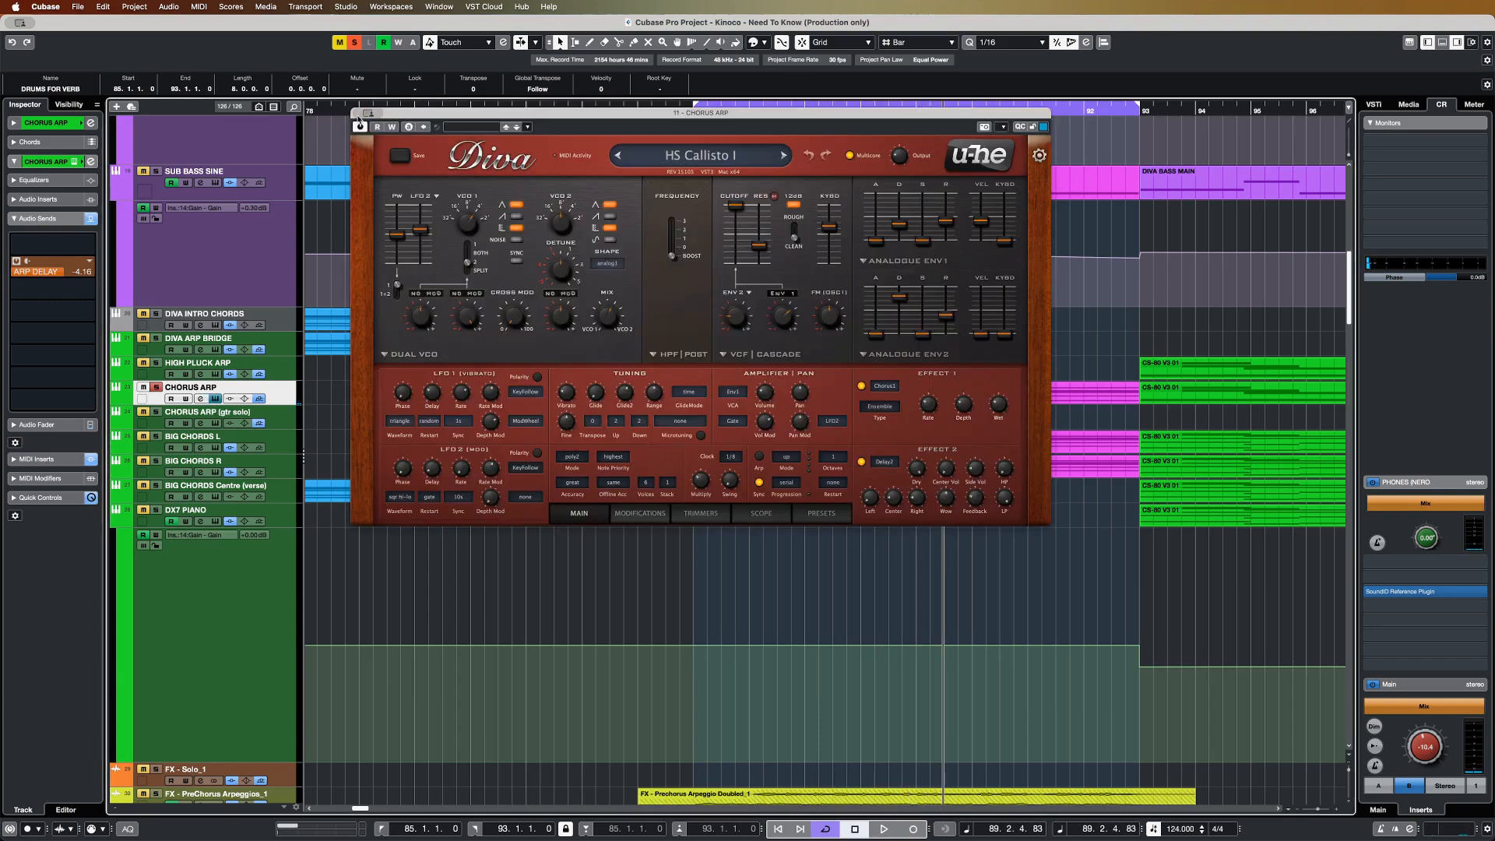
click(358, 113)
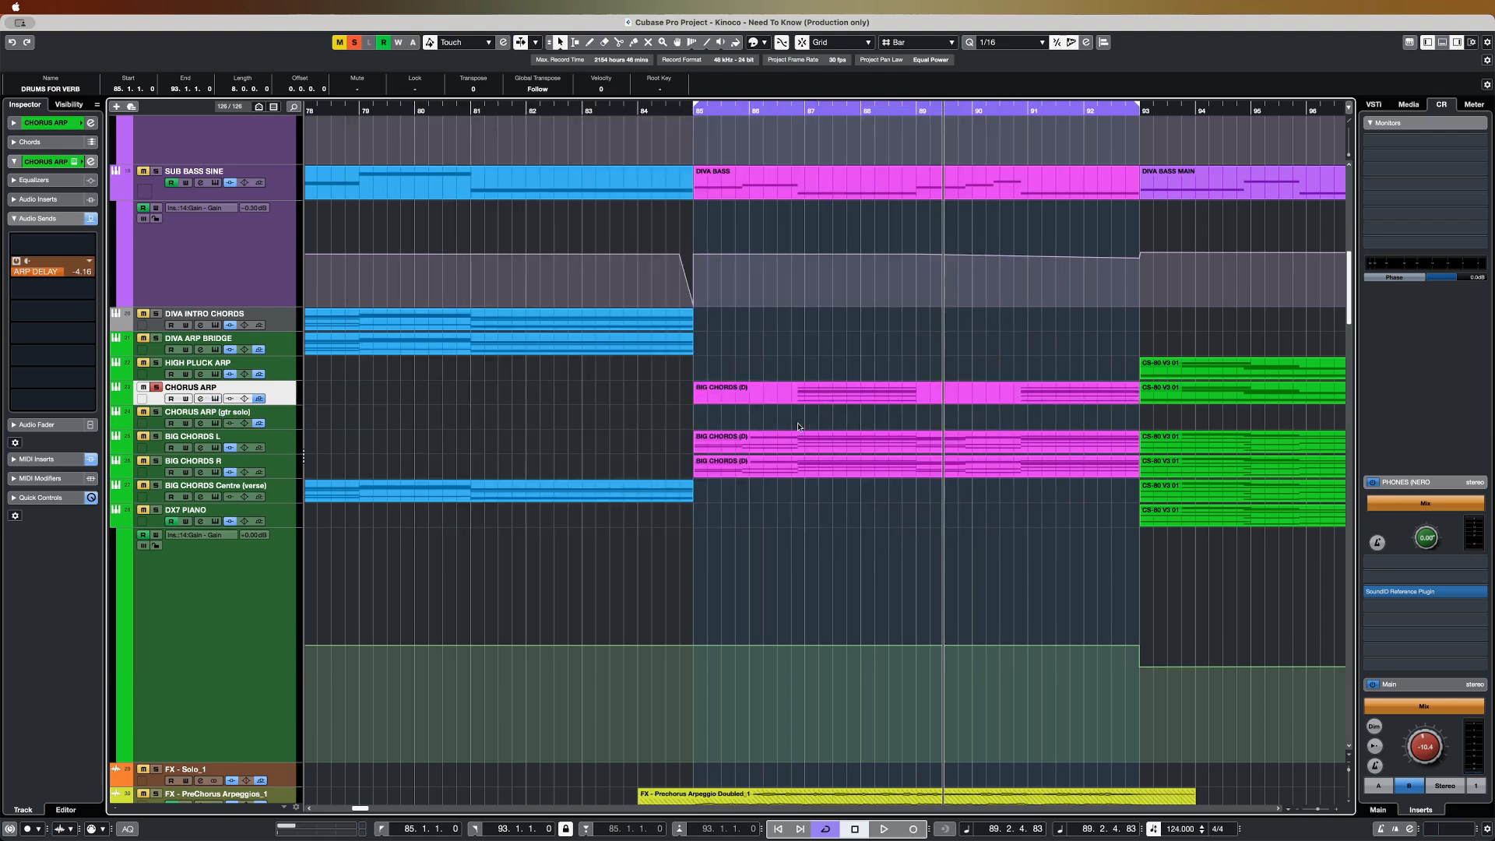
- Play the tracks from CHORUS ARP through BIG CHORDS R together in solo from bar 85, stopping near bar 92
click(291, 462)
shift+click(289, 390)
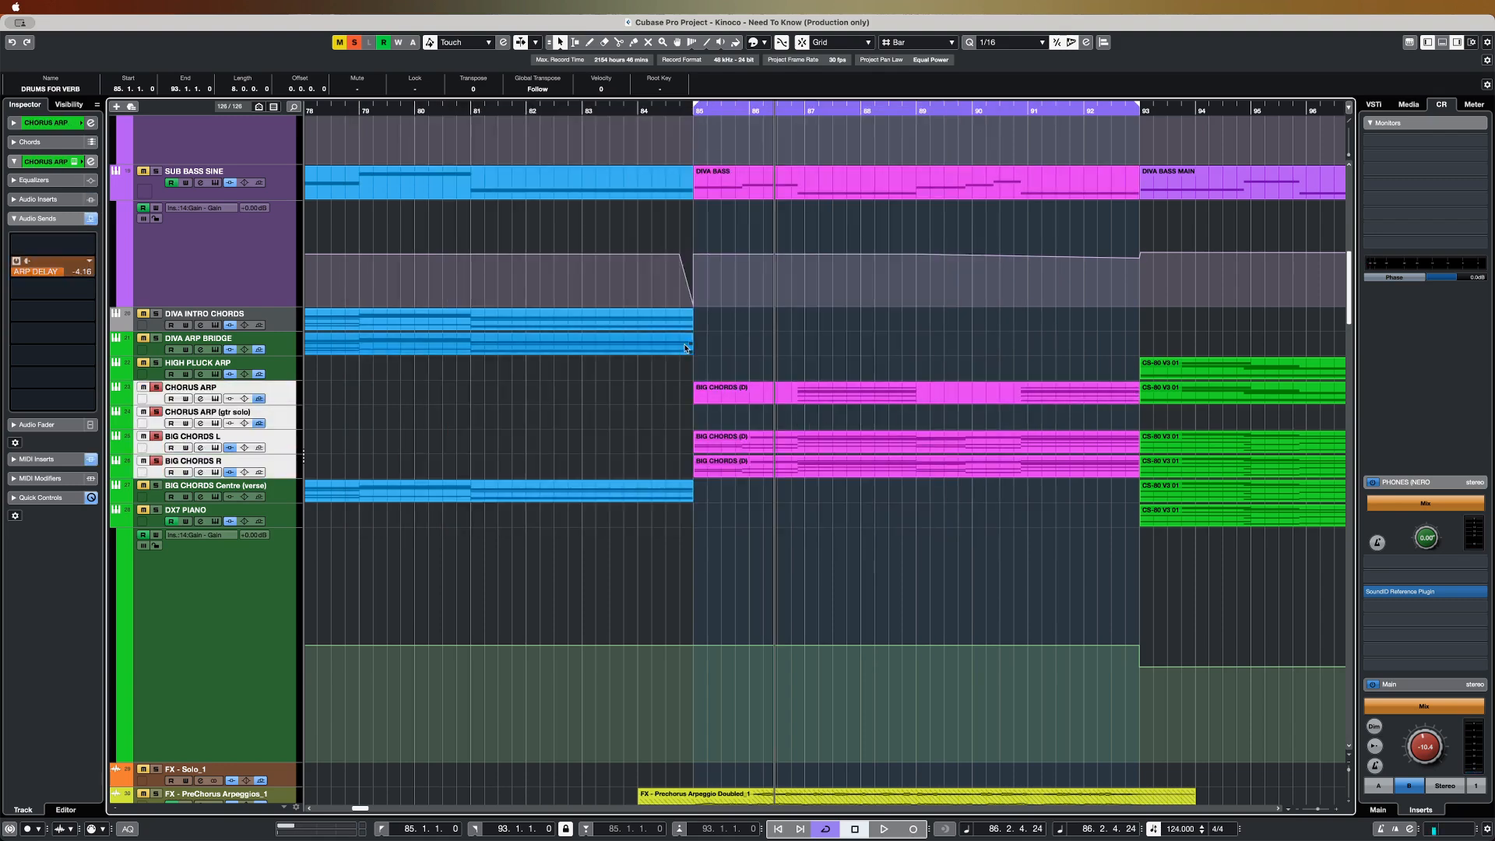
click(774, 112)
click(694, 110)
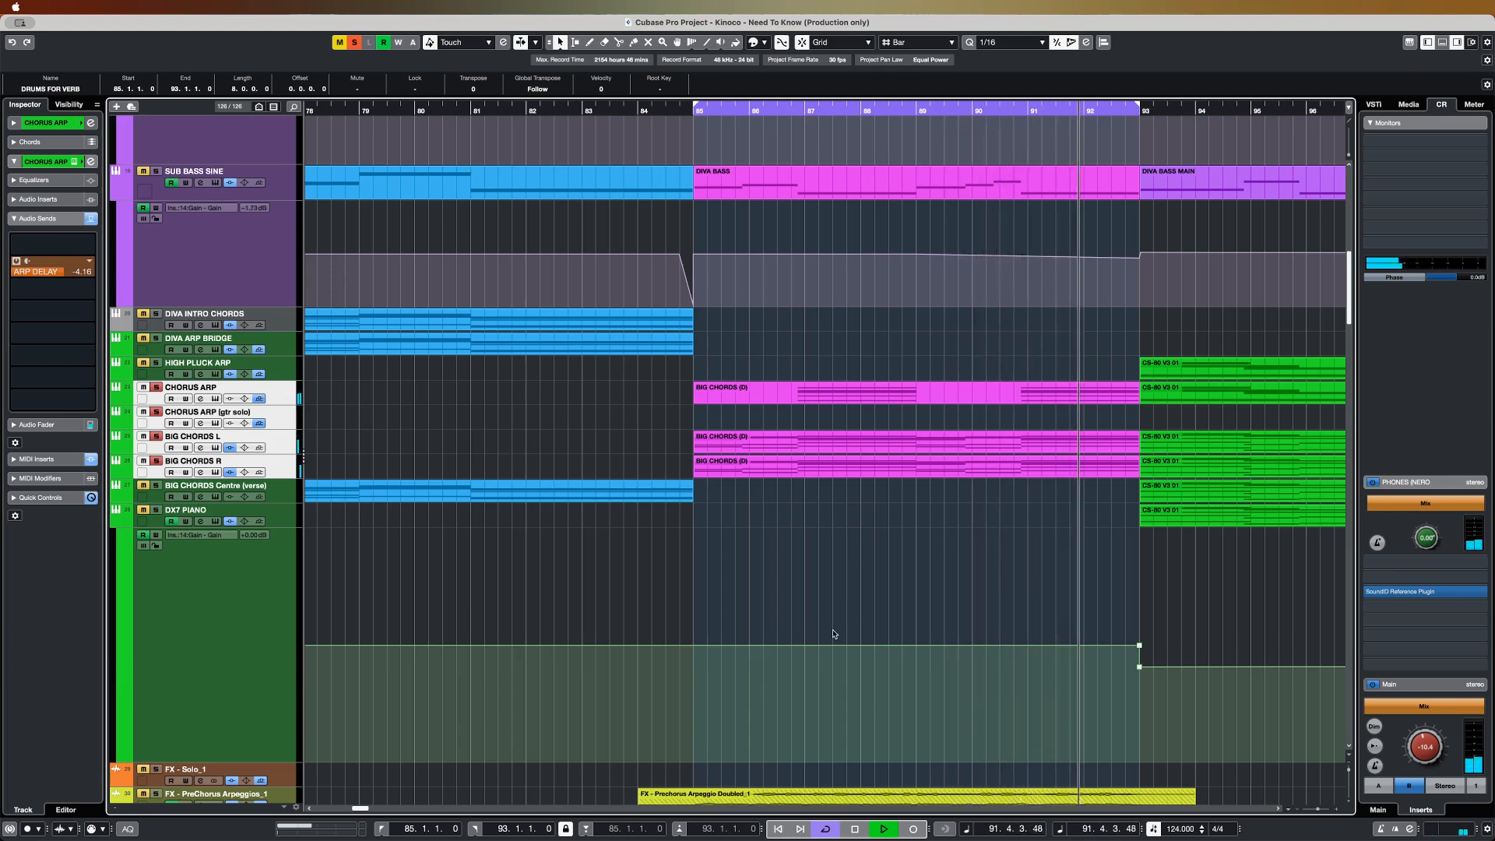
key(space)
- Play the FX - PreChorus Arpeggios_1 guitar track in solo from bar 85, stopping in bar 89
scroll(833, 631, down, 5)
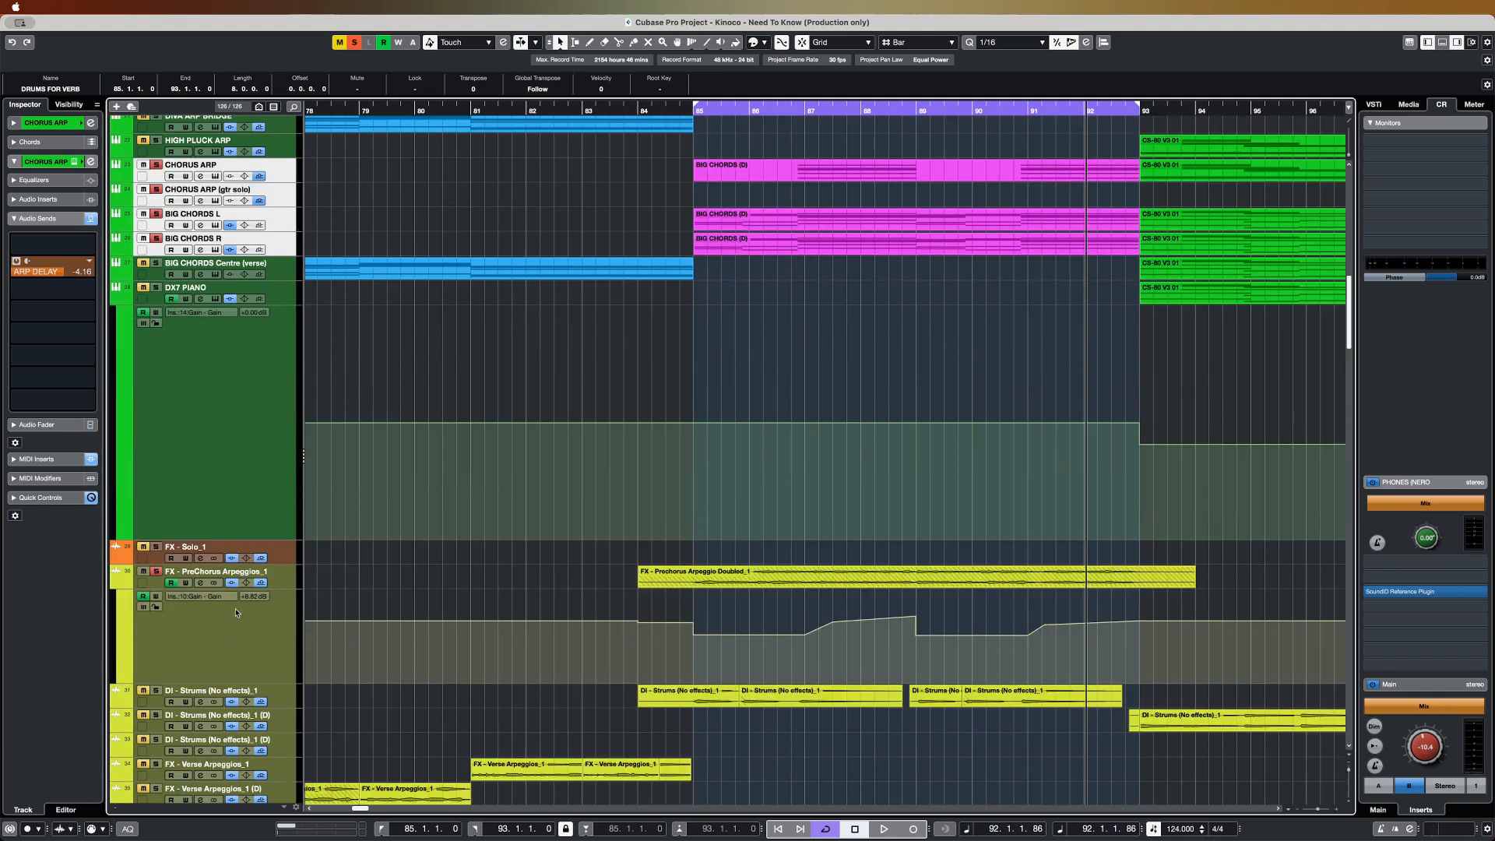
click(234, 580)
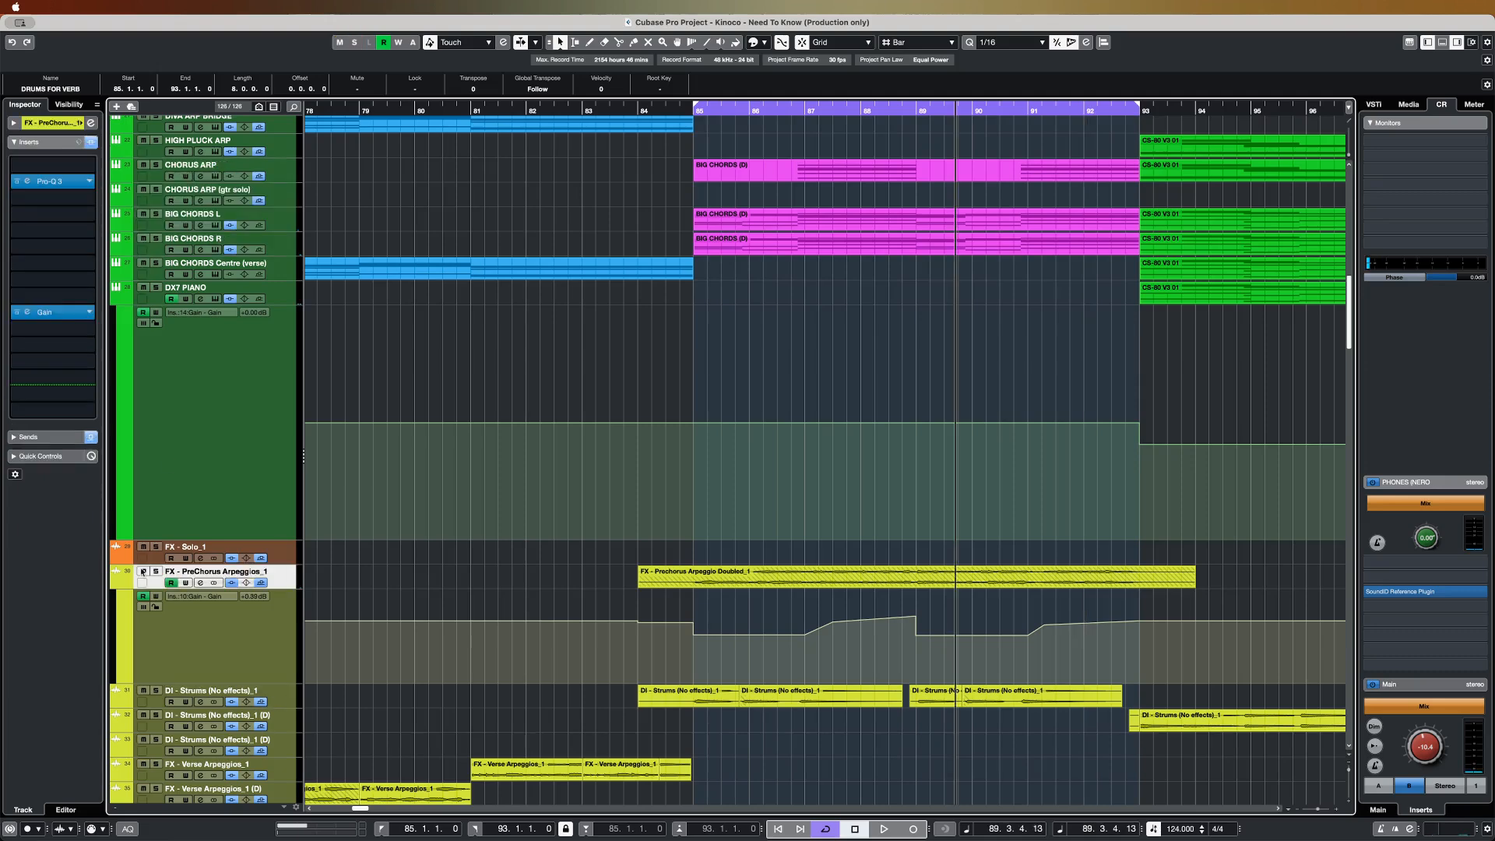
click(691, 110)
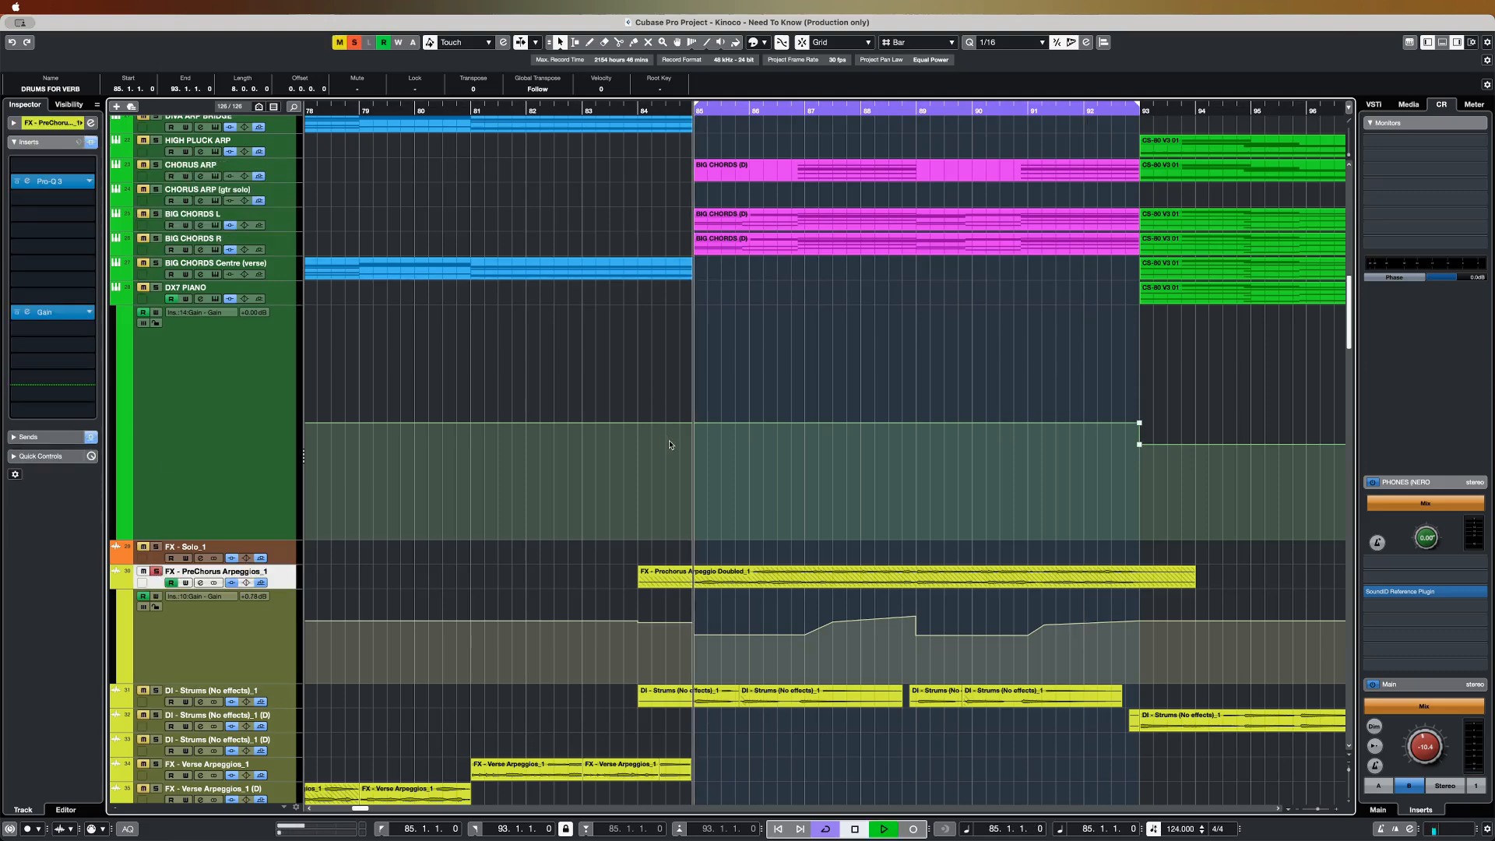
key(space)
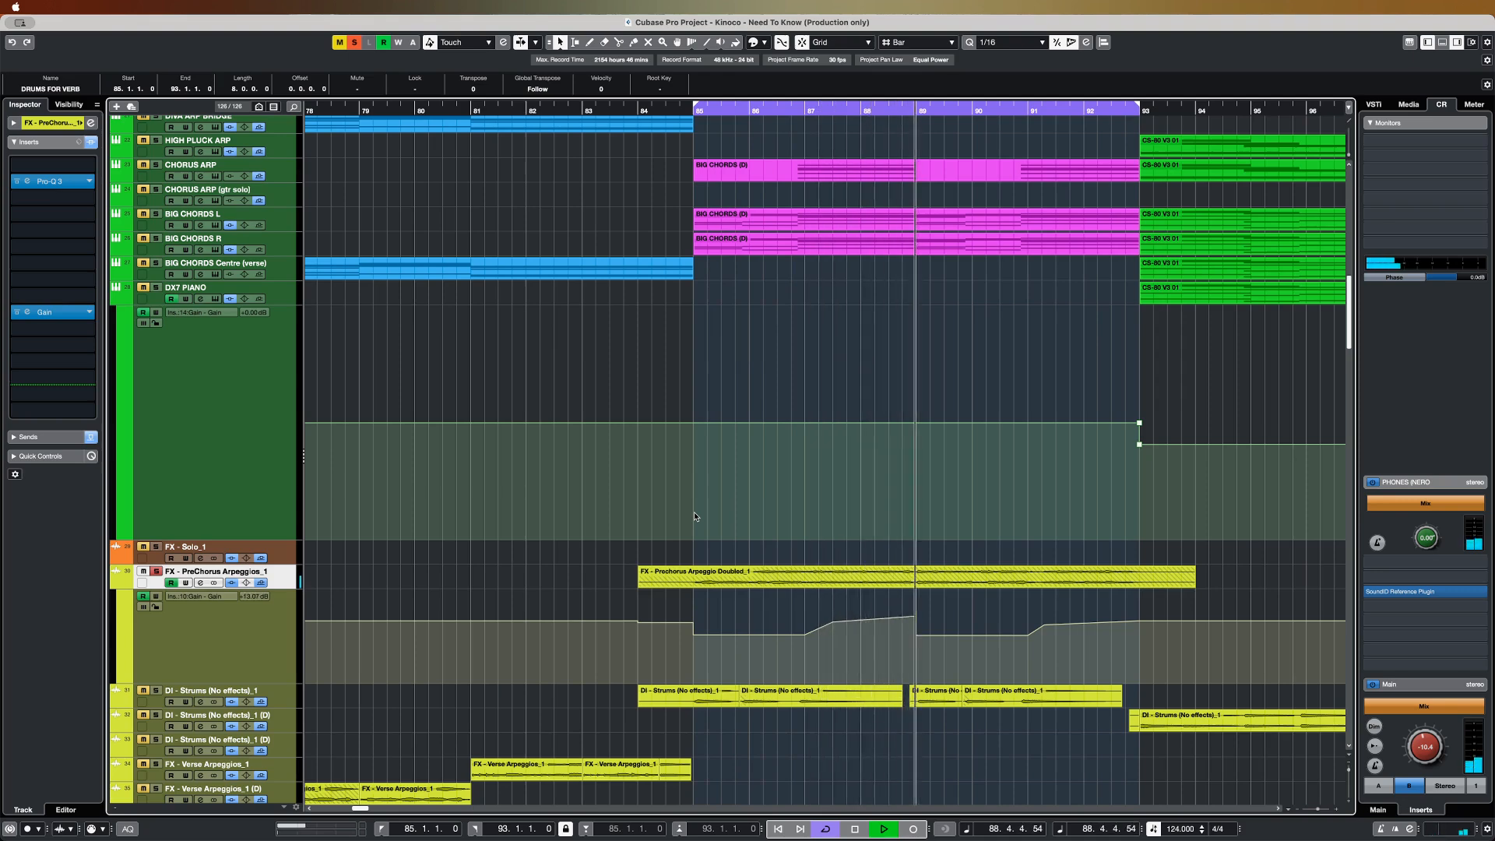
key(space)
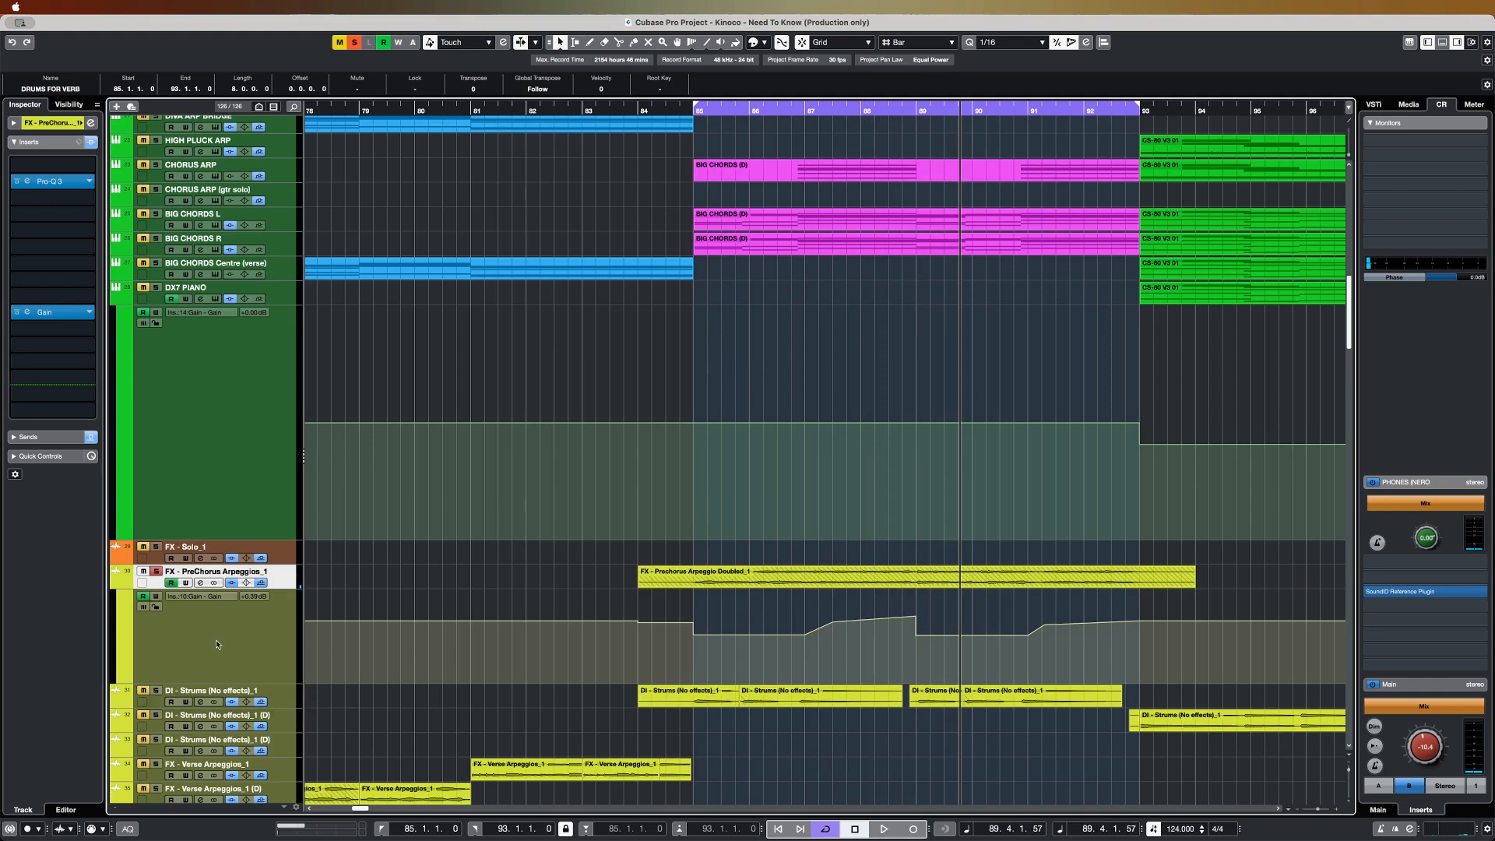
- Solo the DI - Strums (No effects)_1 track and play it from bar 85 while examining its Guitar Rig 6 insert
click(280, 705)
scroll(281, 705, down, 1)
click(742, 711)
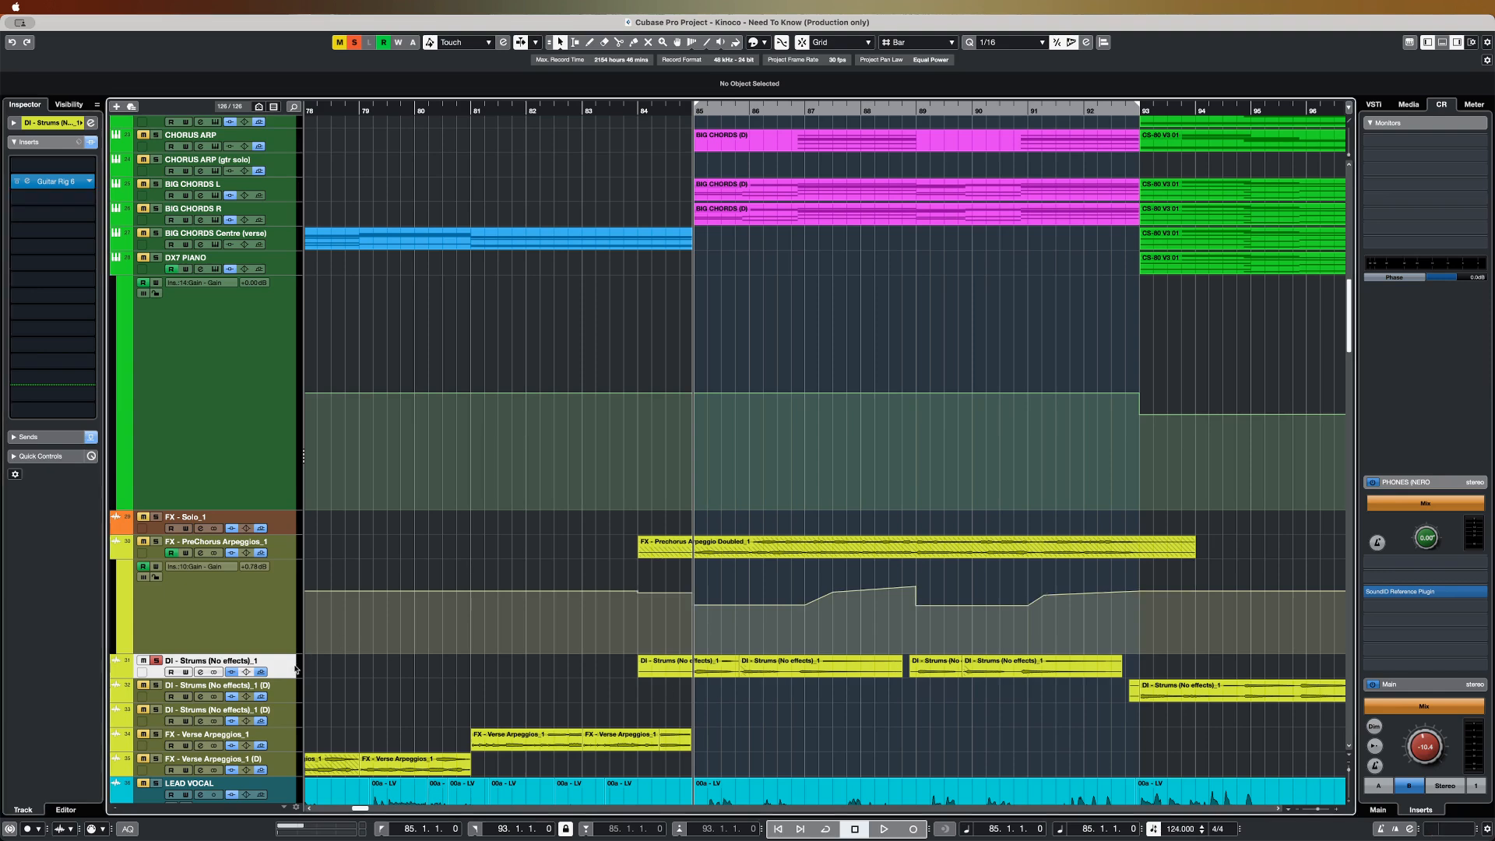
click(62, 182)
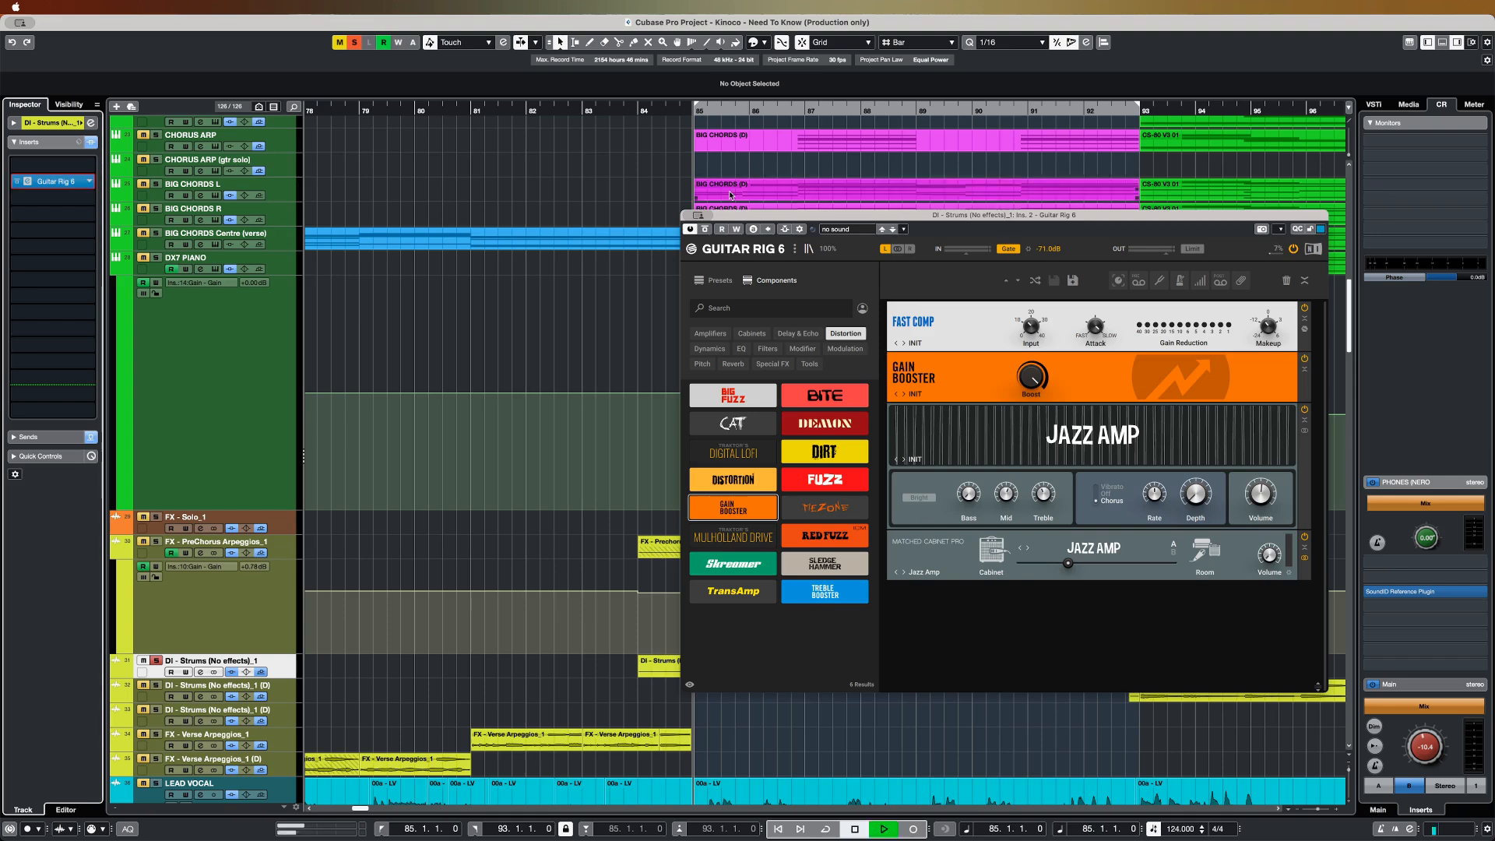
key(space)
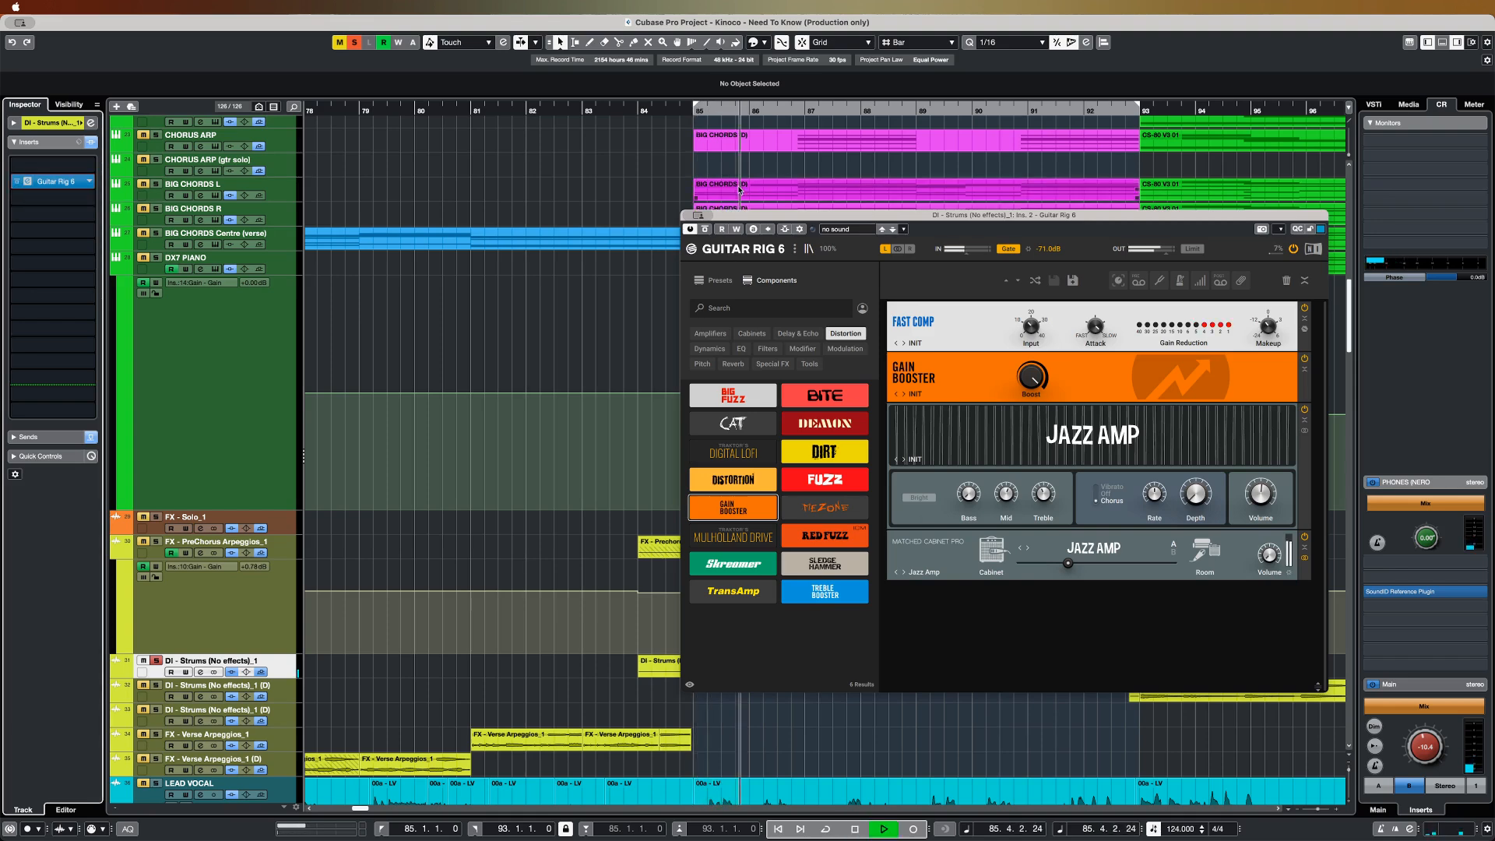
- Close Guitar Rig 6, audition the strums with the insert bypassed, re-enable it and stop playback
key(super+w)
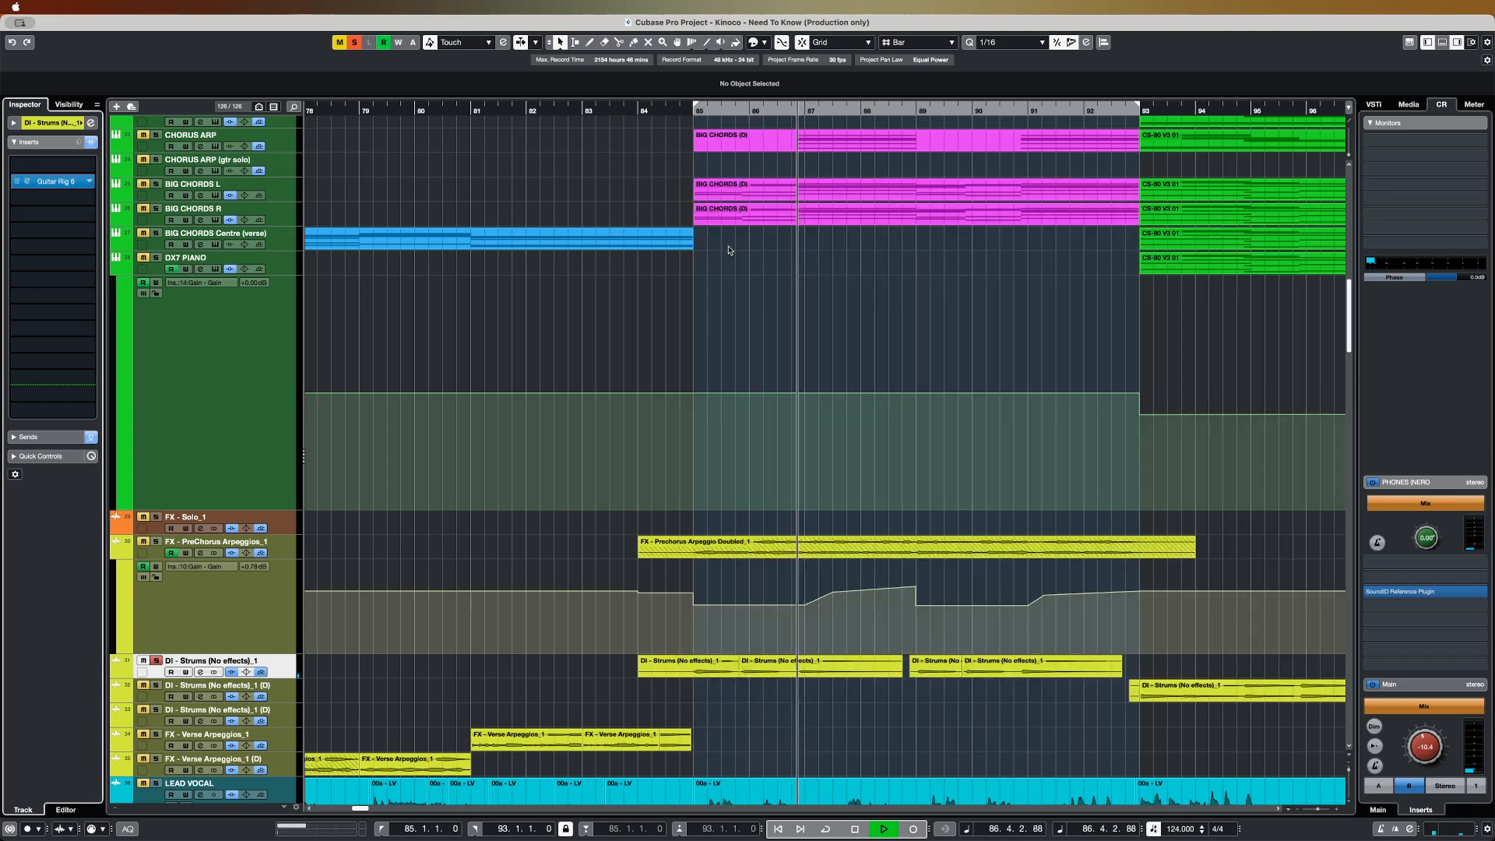
click(17, 181)
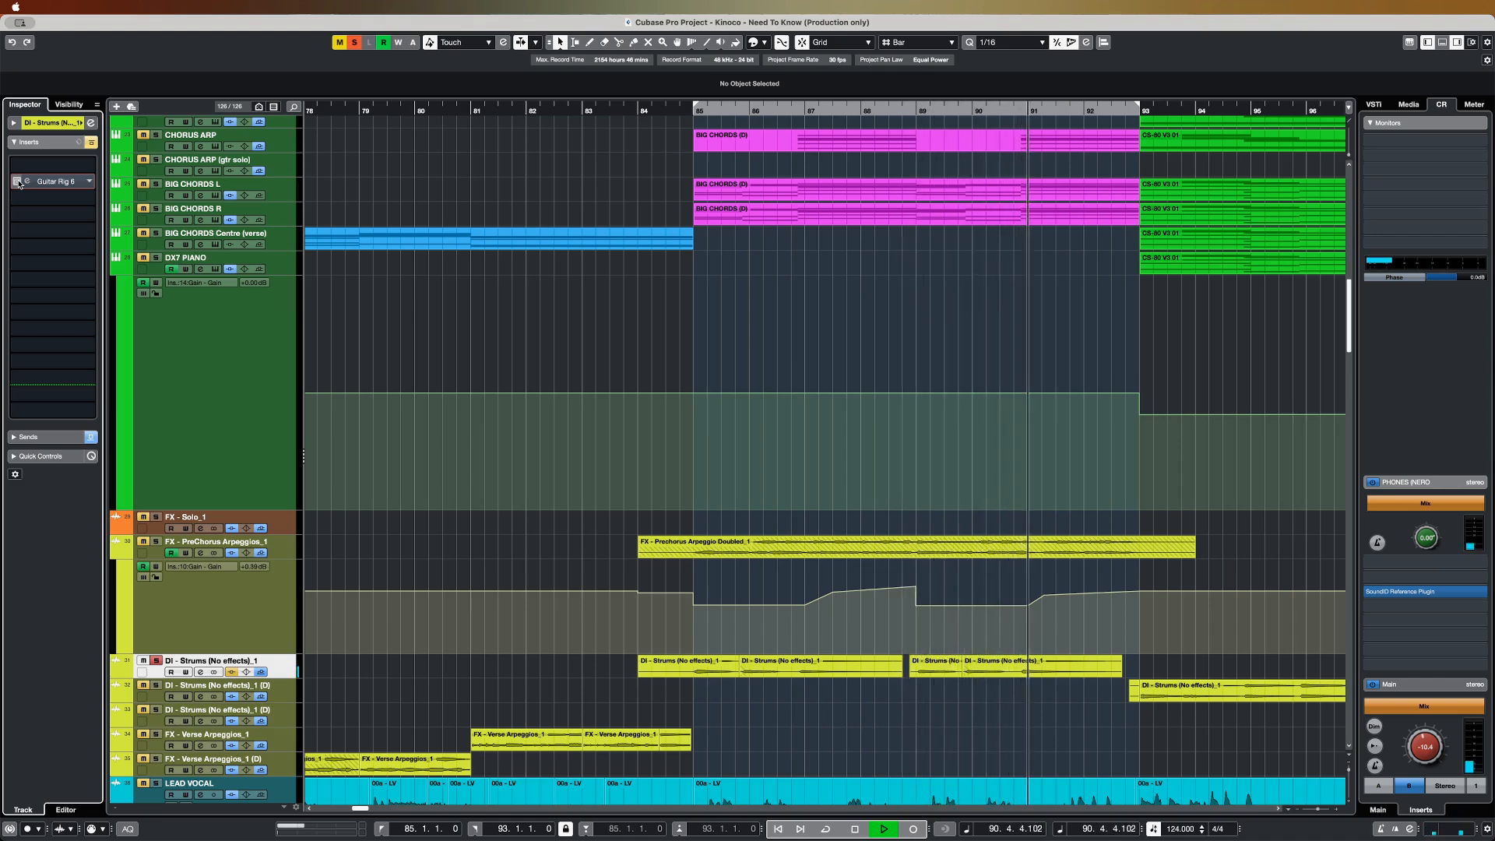
key(space)
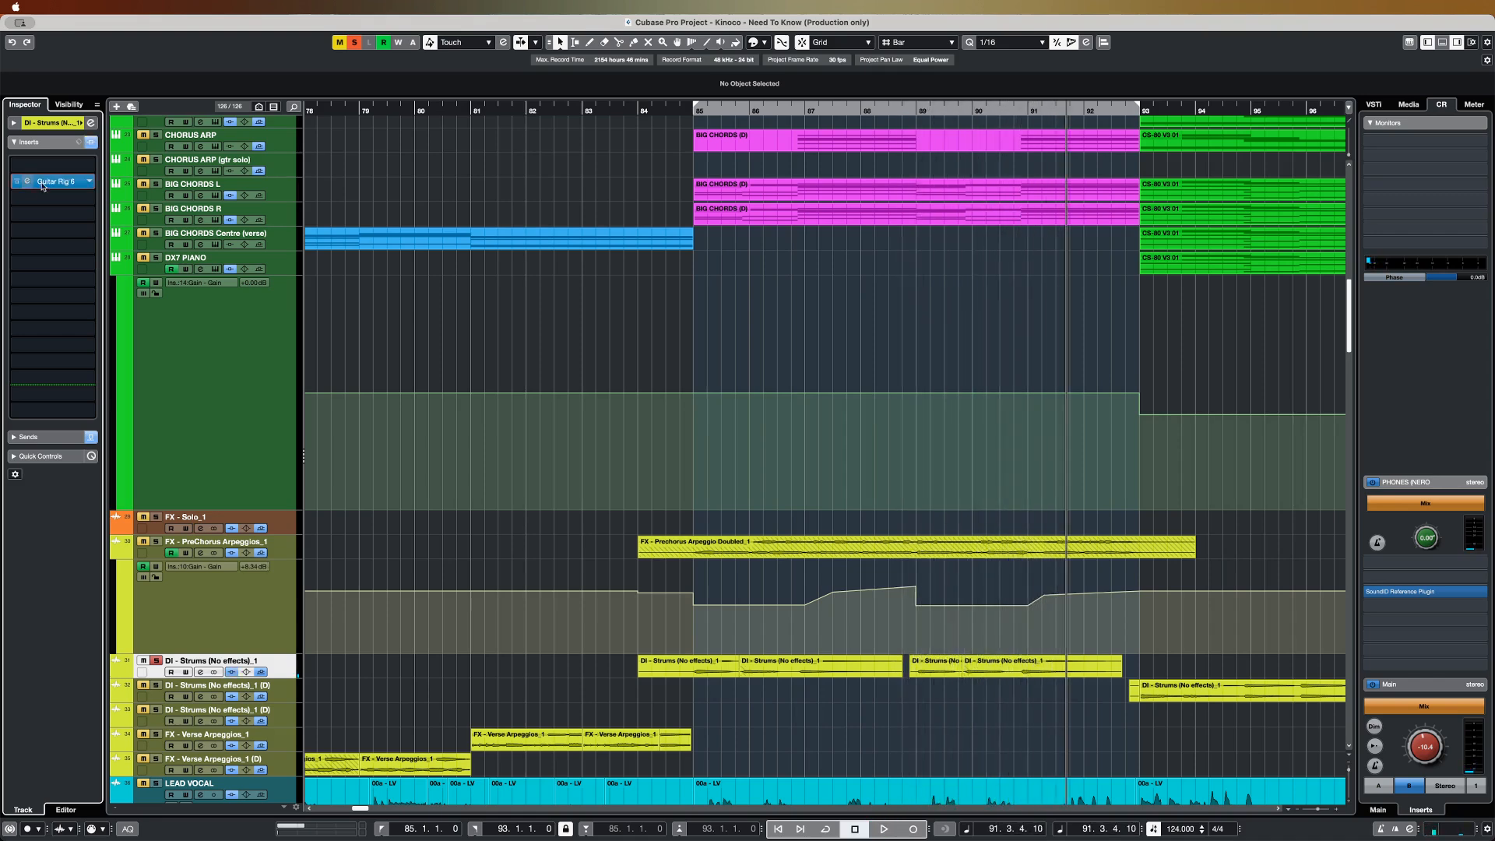
- Play the full unsoloed mix from bar 85 to bar 100, examining the chord, guitar and bass clips from bar 93
scroll(962, 576, down, 10)
scroll(963, 576, up, 8)
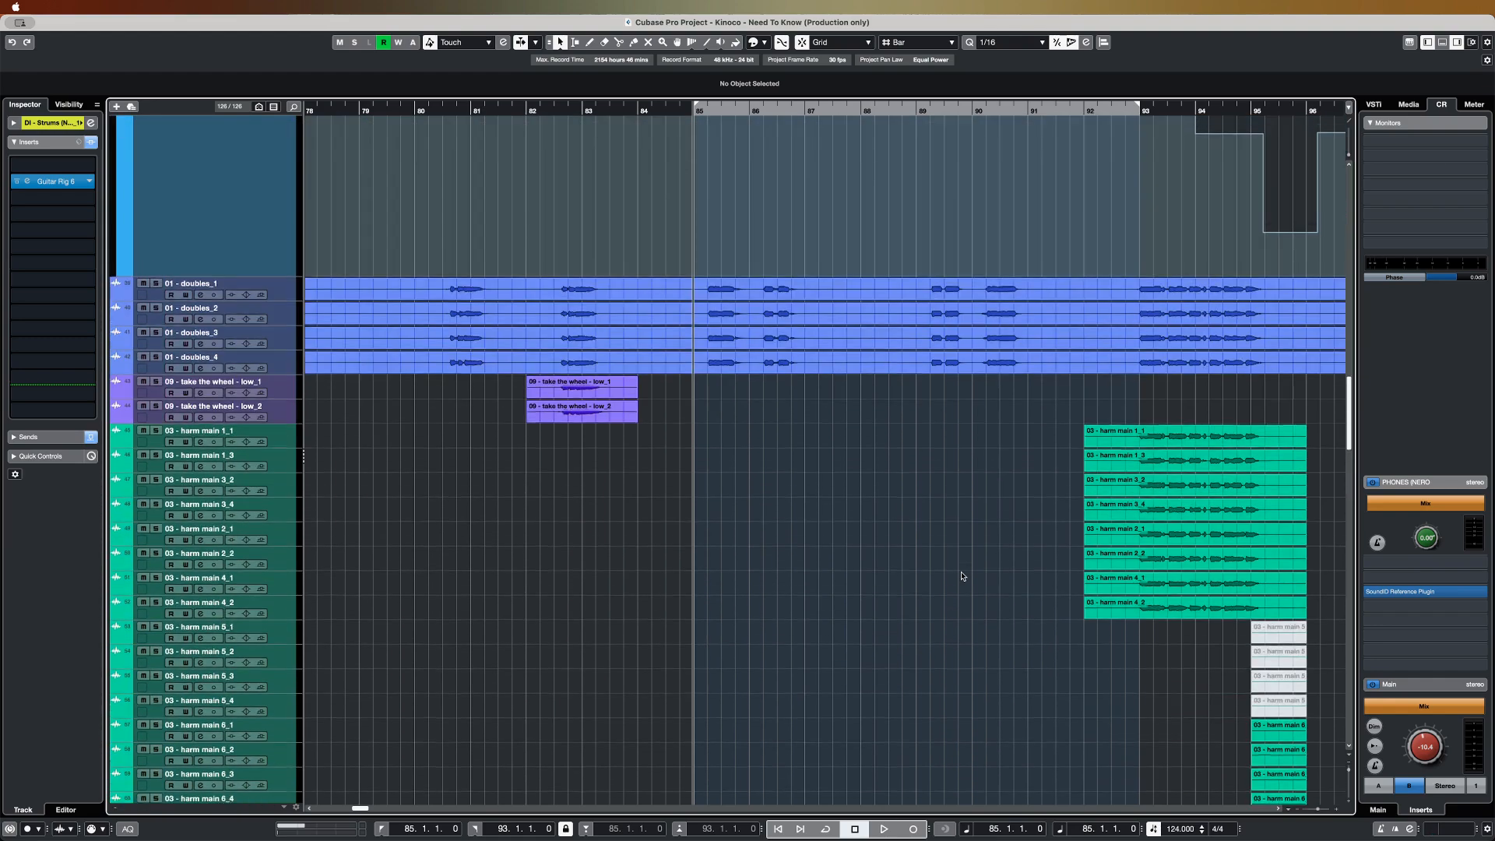
key(space)
scroll(962, 577, up, 10)
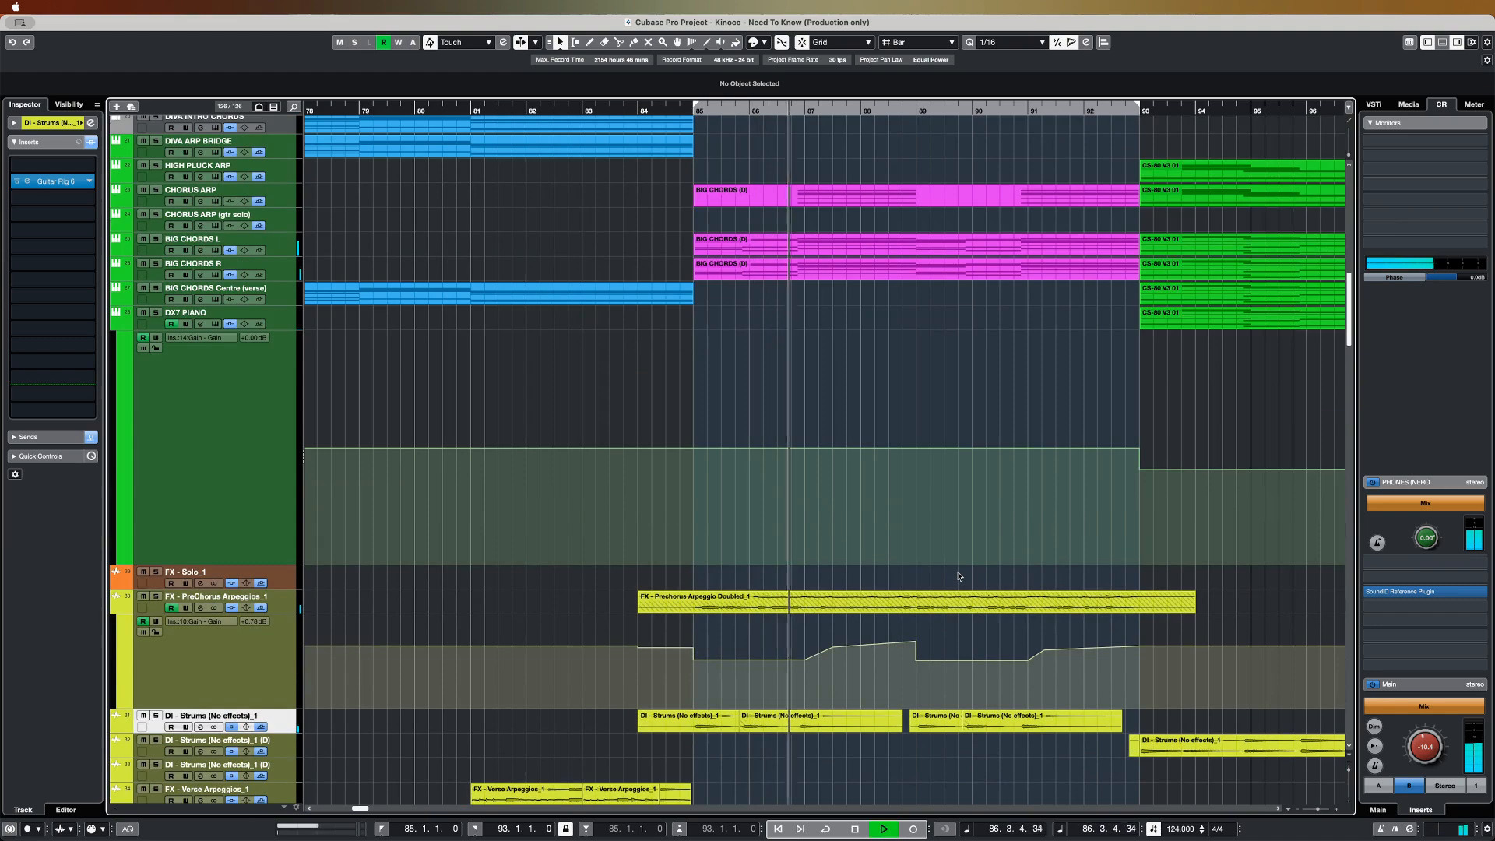
scroll(959, 576, right, 5)
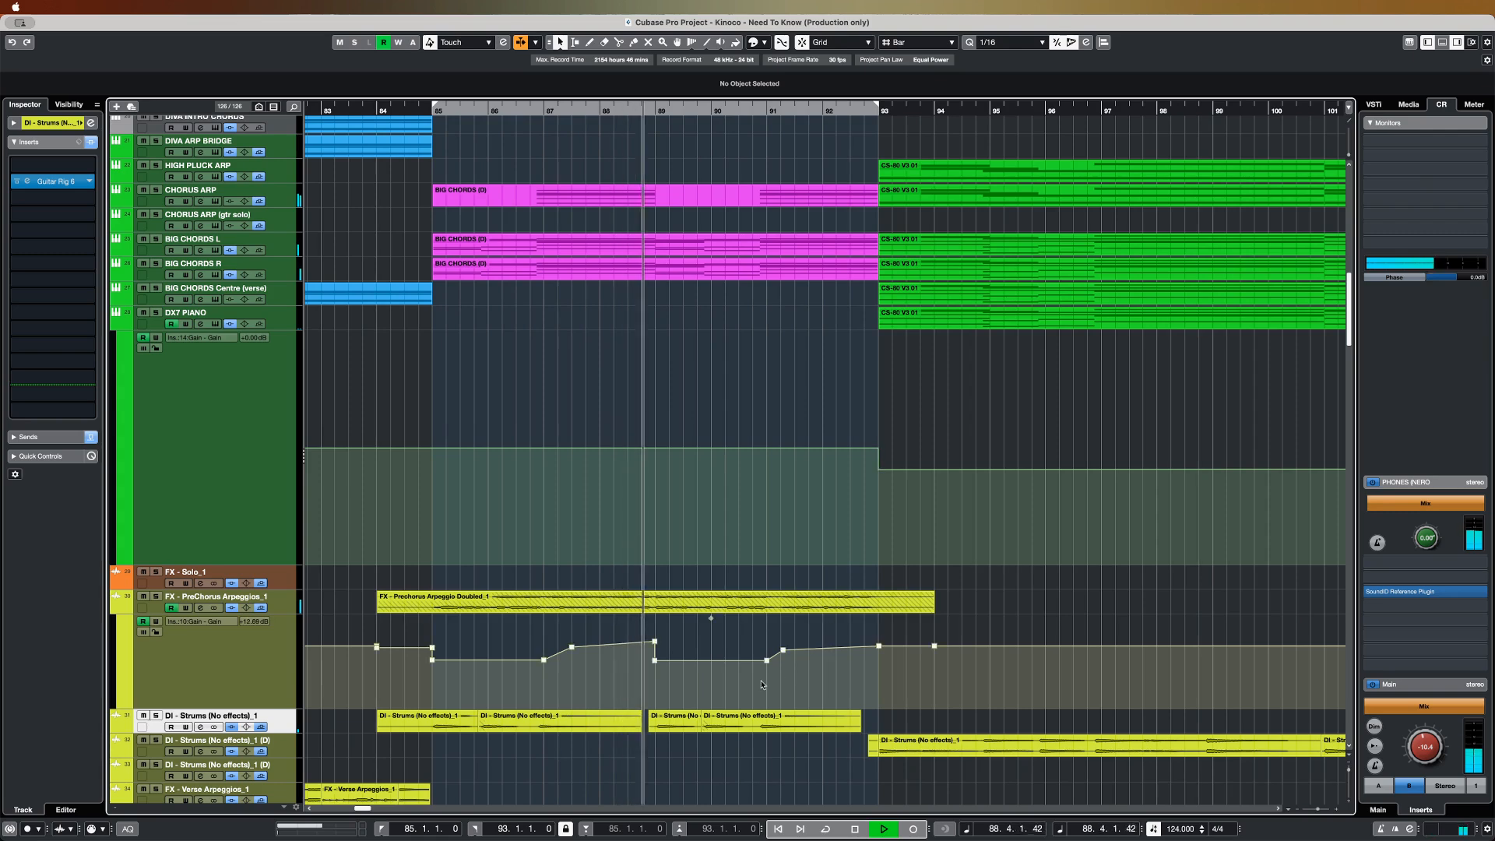
scroll(825, 661, right, 5)
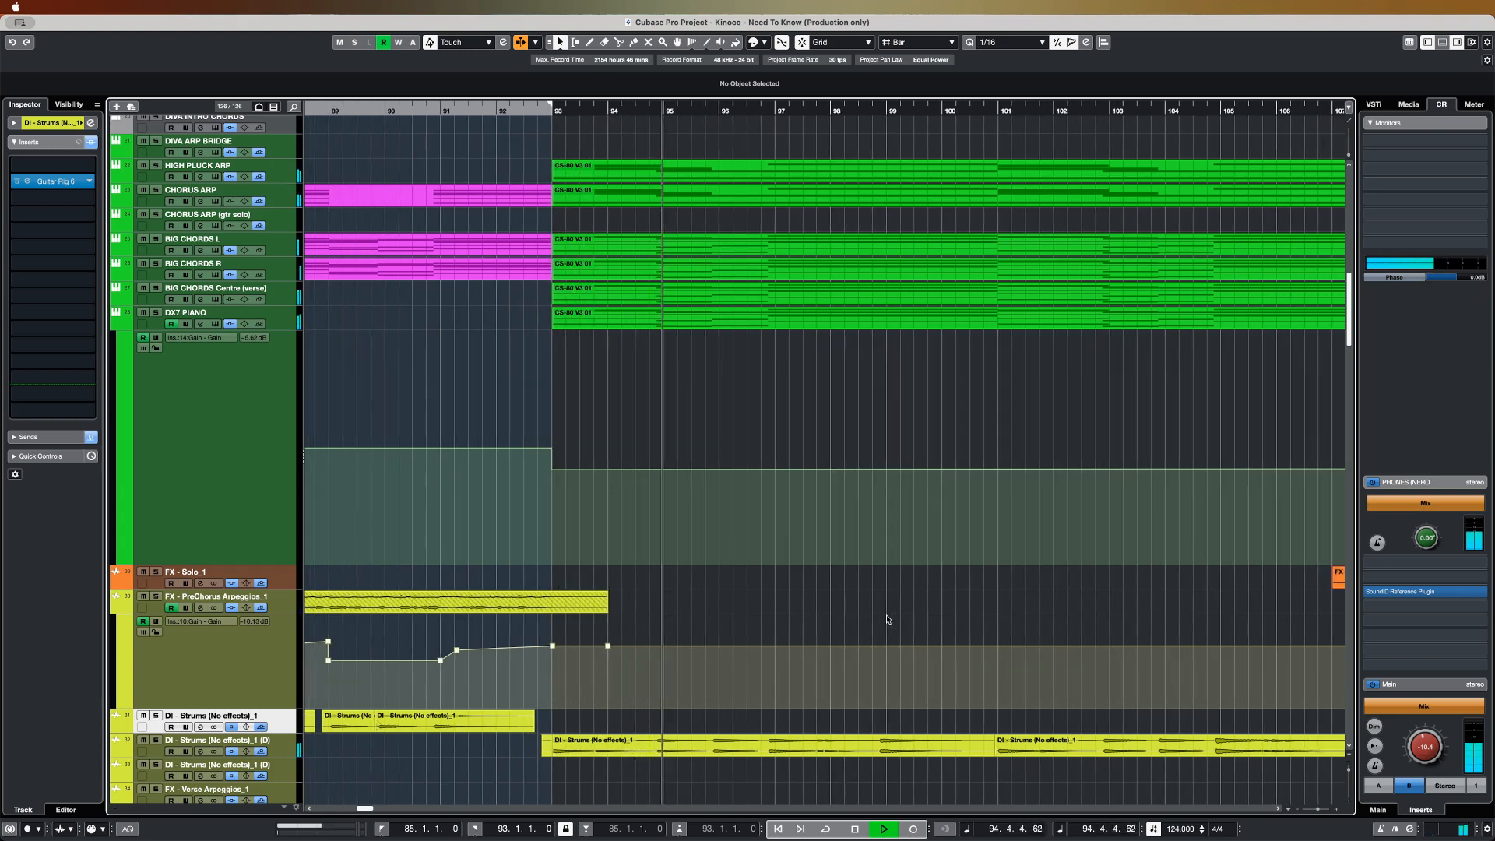
scroll(886, 619, down, 1)
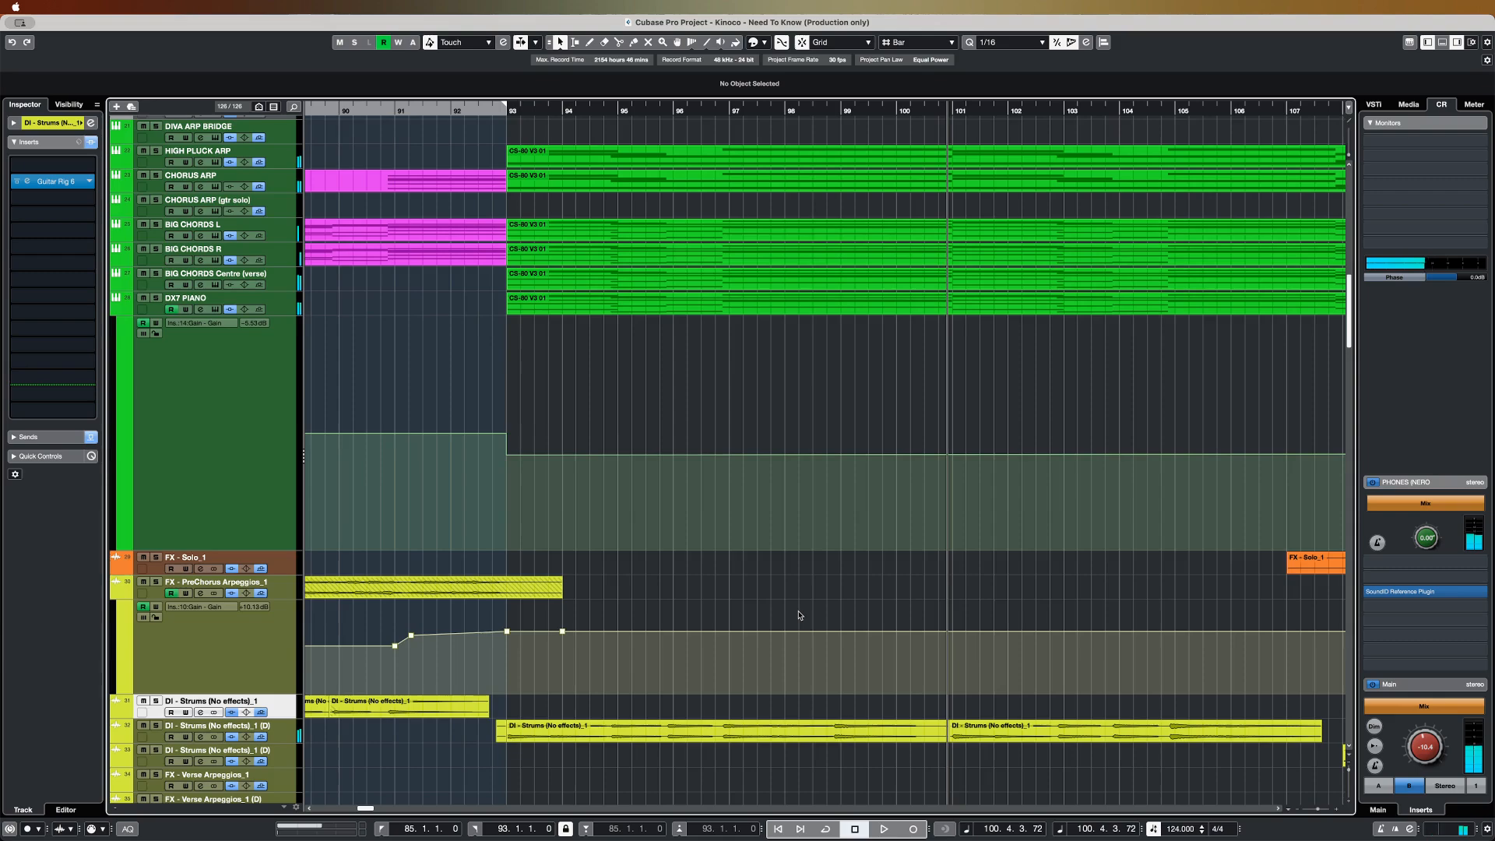
scroll(799, 615, up, 5)
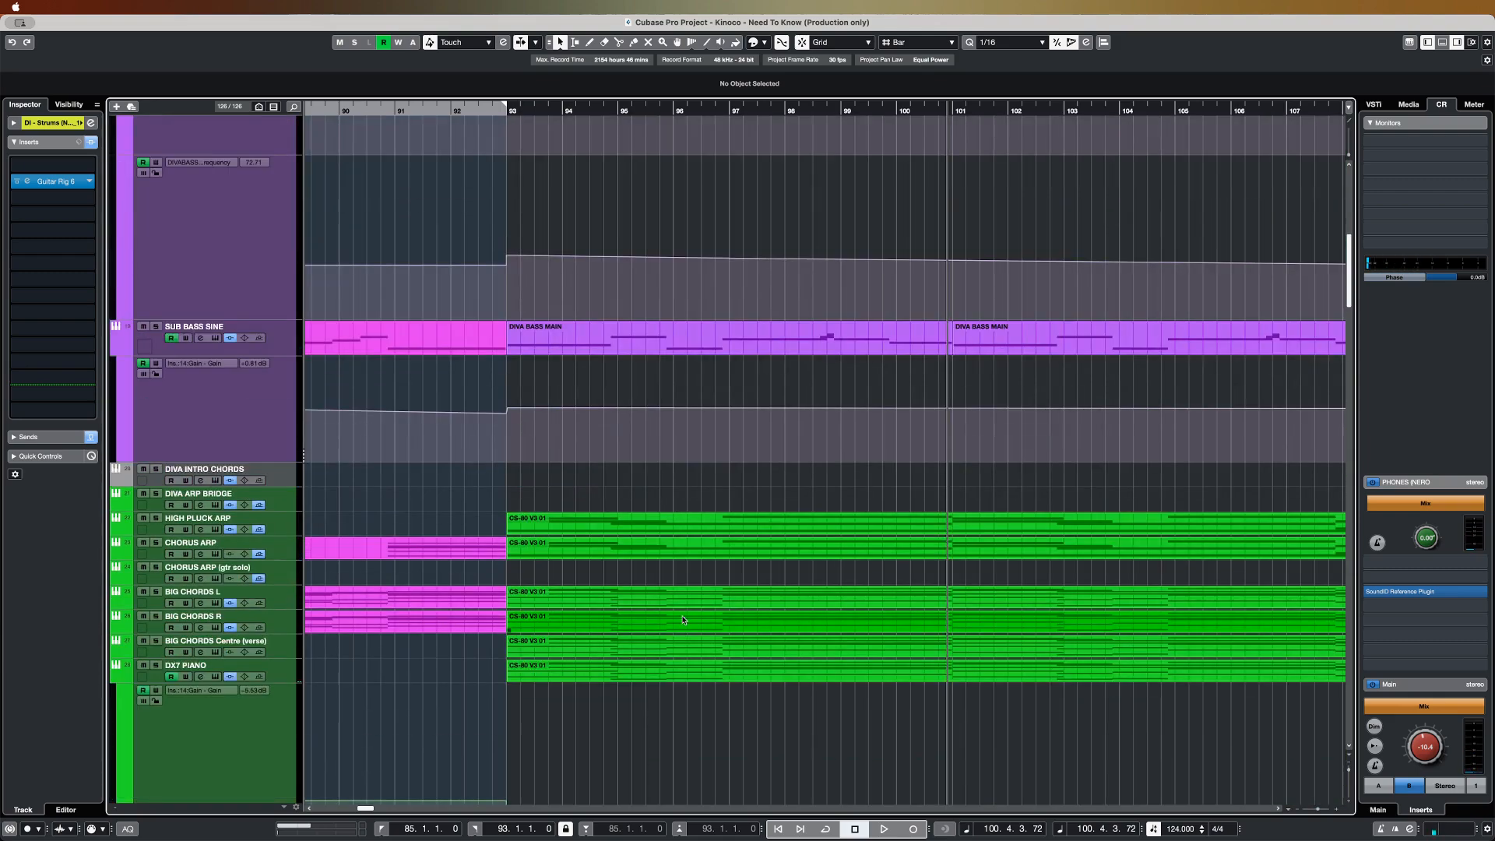
scroll(576, 467, up, 4)
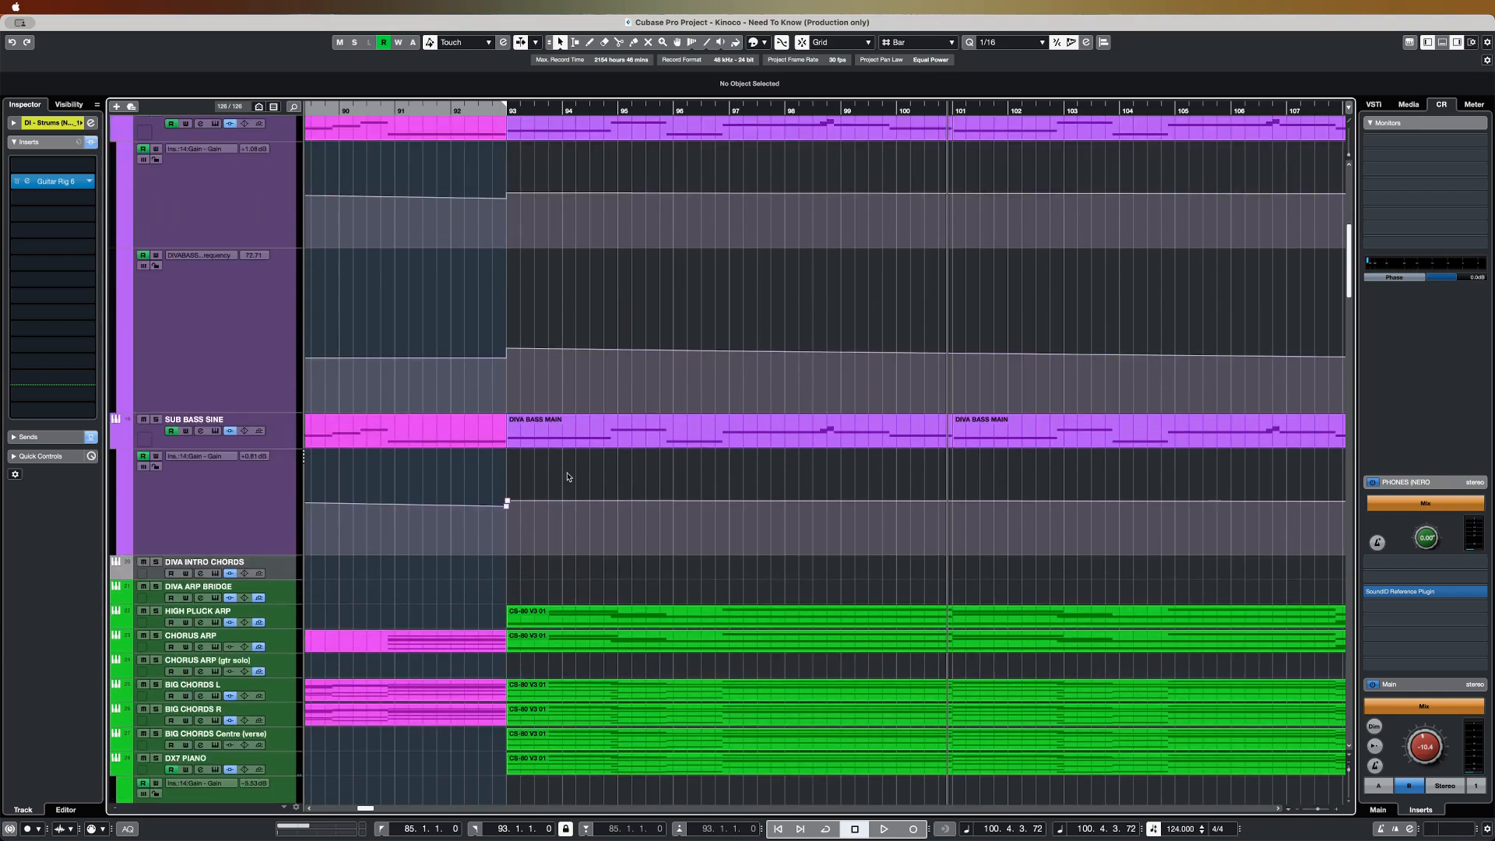
- Set the cycle range to bars 93 to 101 from the SUB BASS SINE clip and solo the DX7 PIANO track
scroll(619, 387, up, 3)
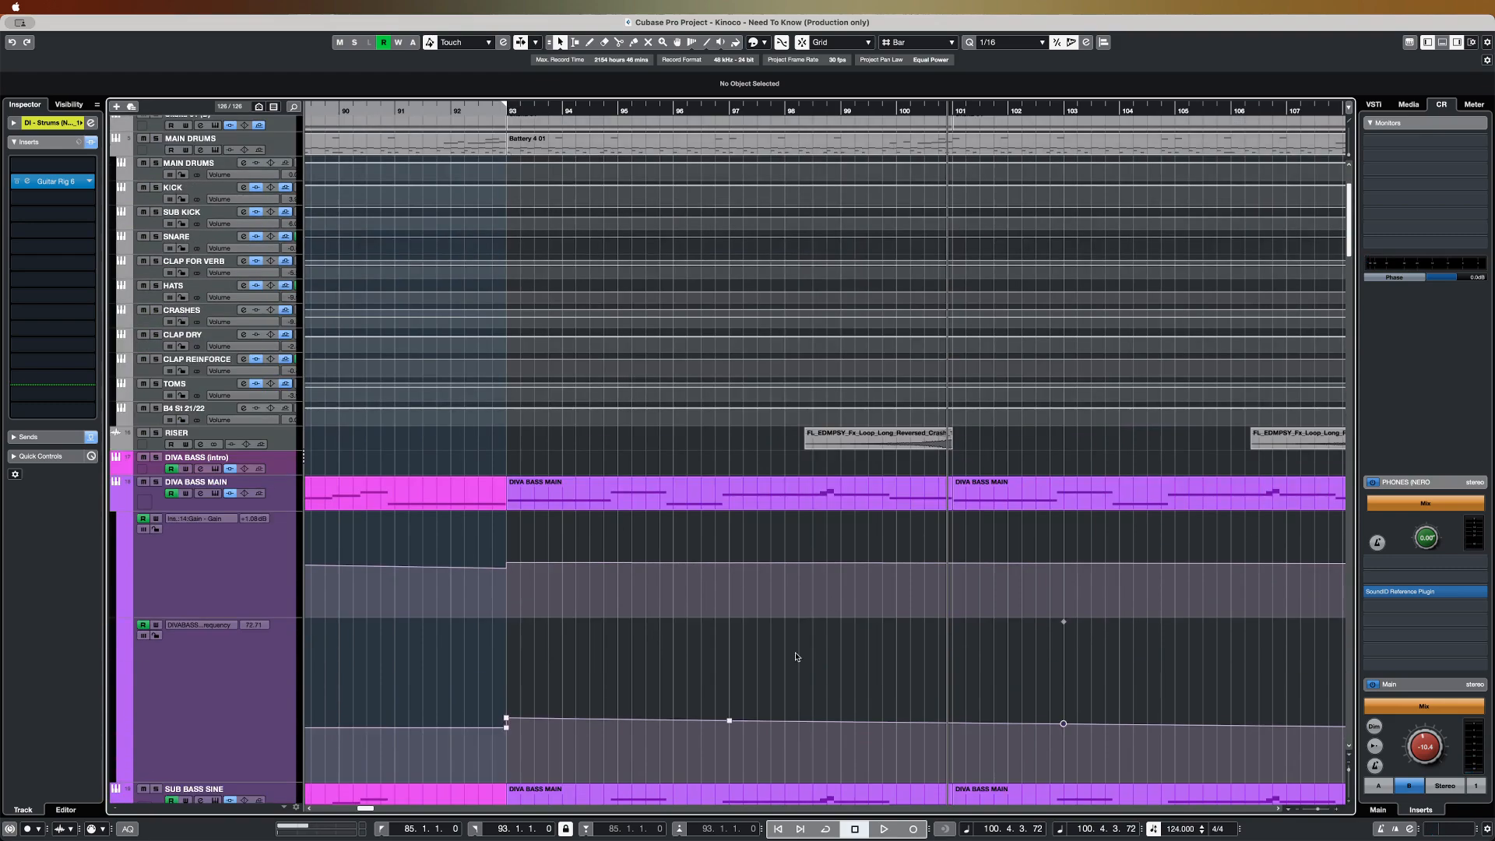
scroll(796, 657, down, 9)
click(274, 545)
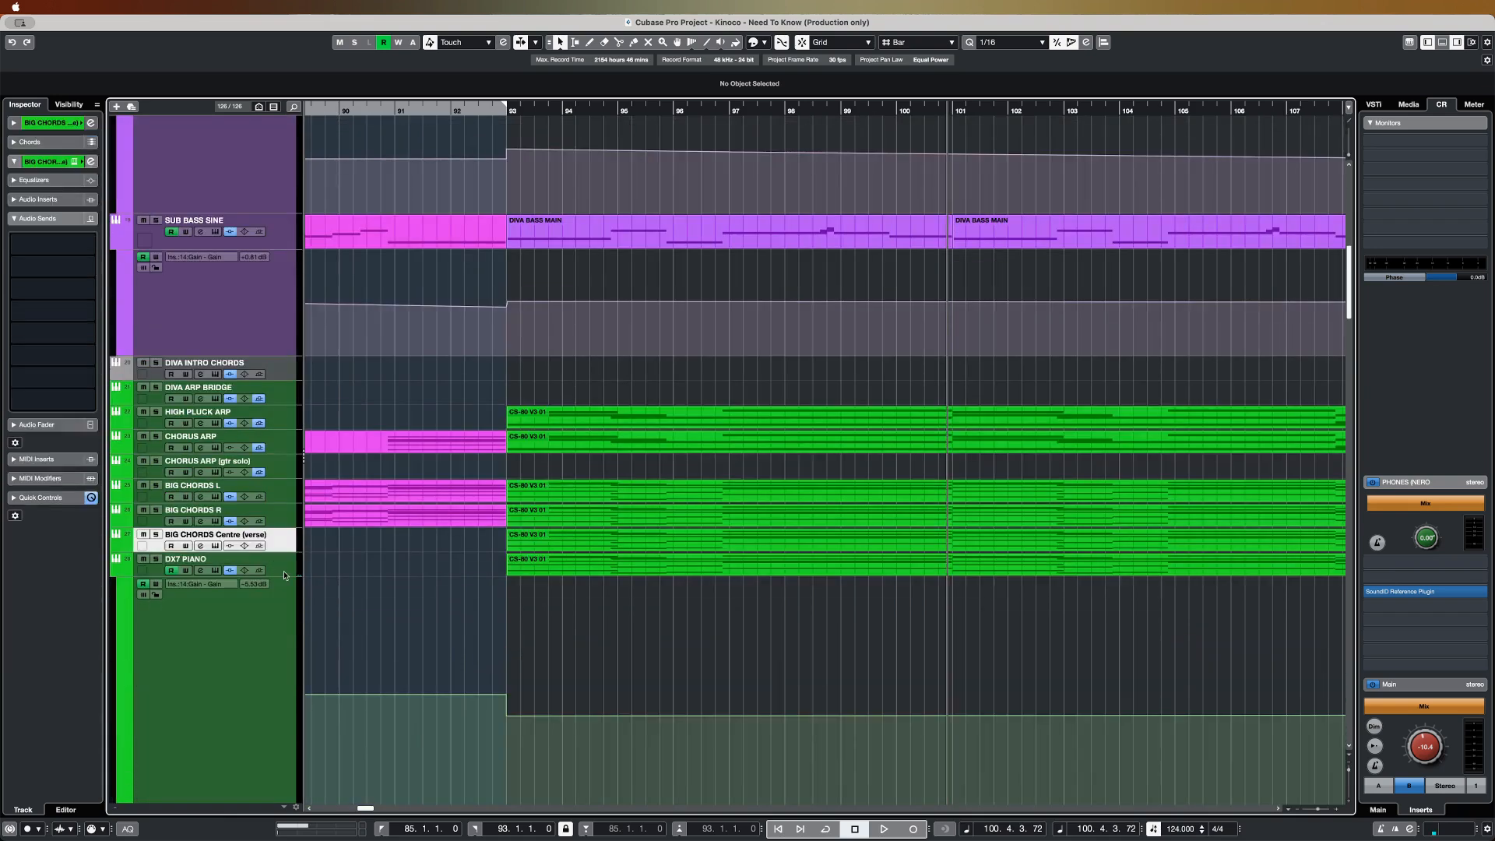
click(285, 575)
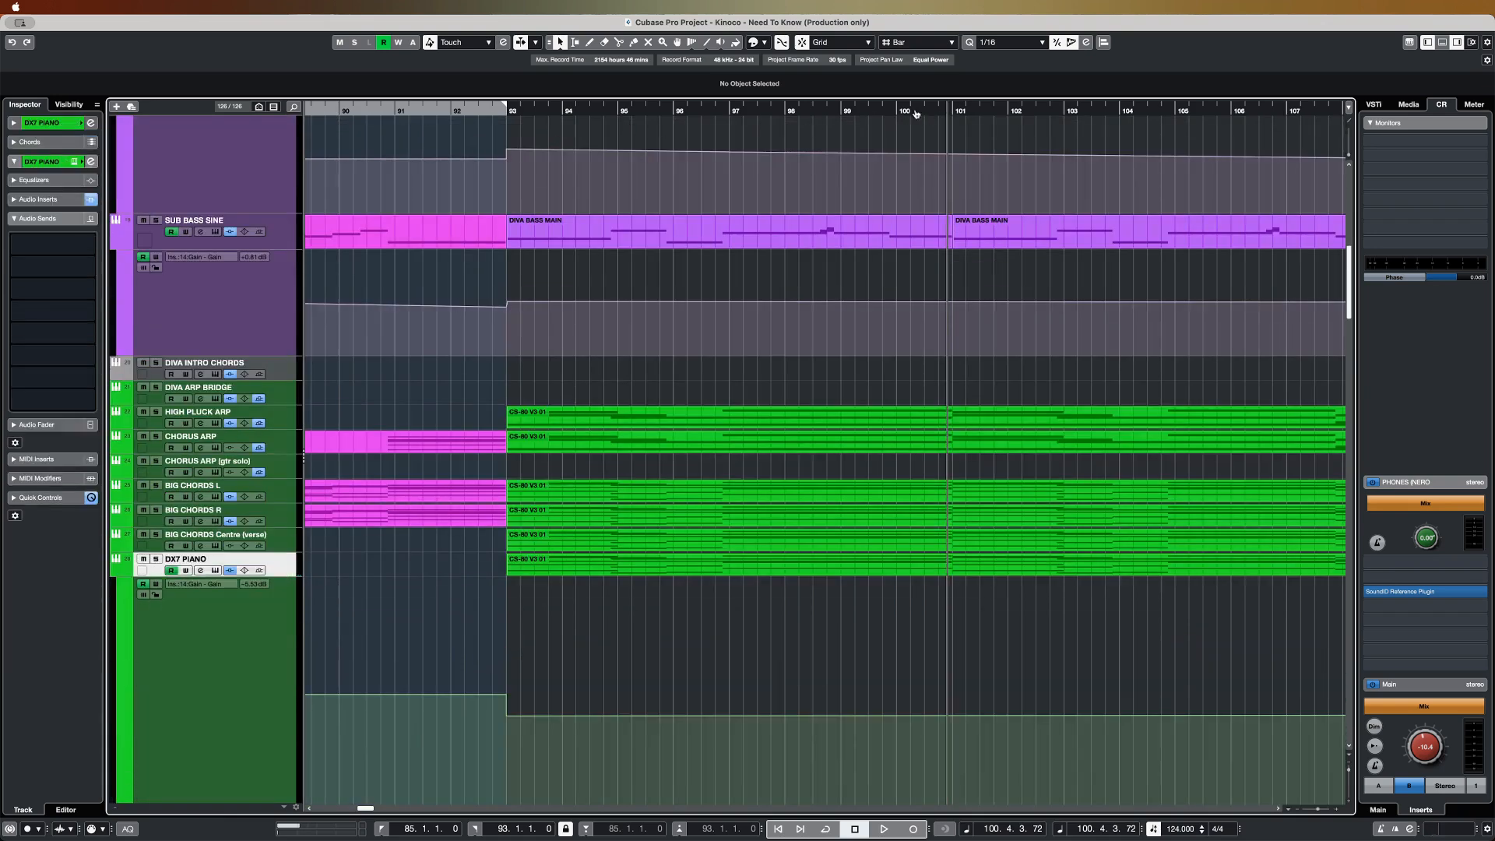
click(802, 237)
click(747, 290)
click(739, 236)
key(shift+g)
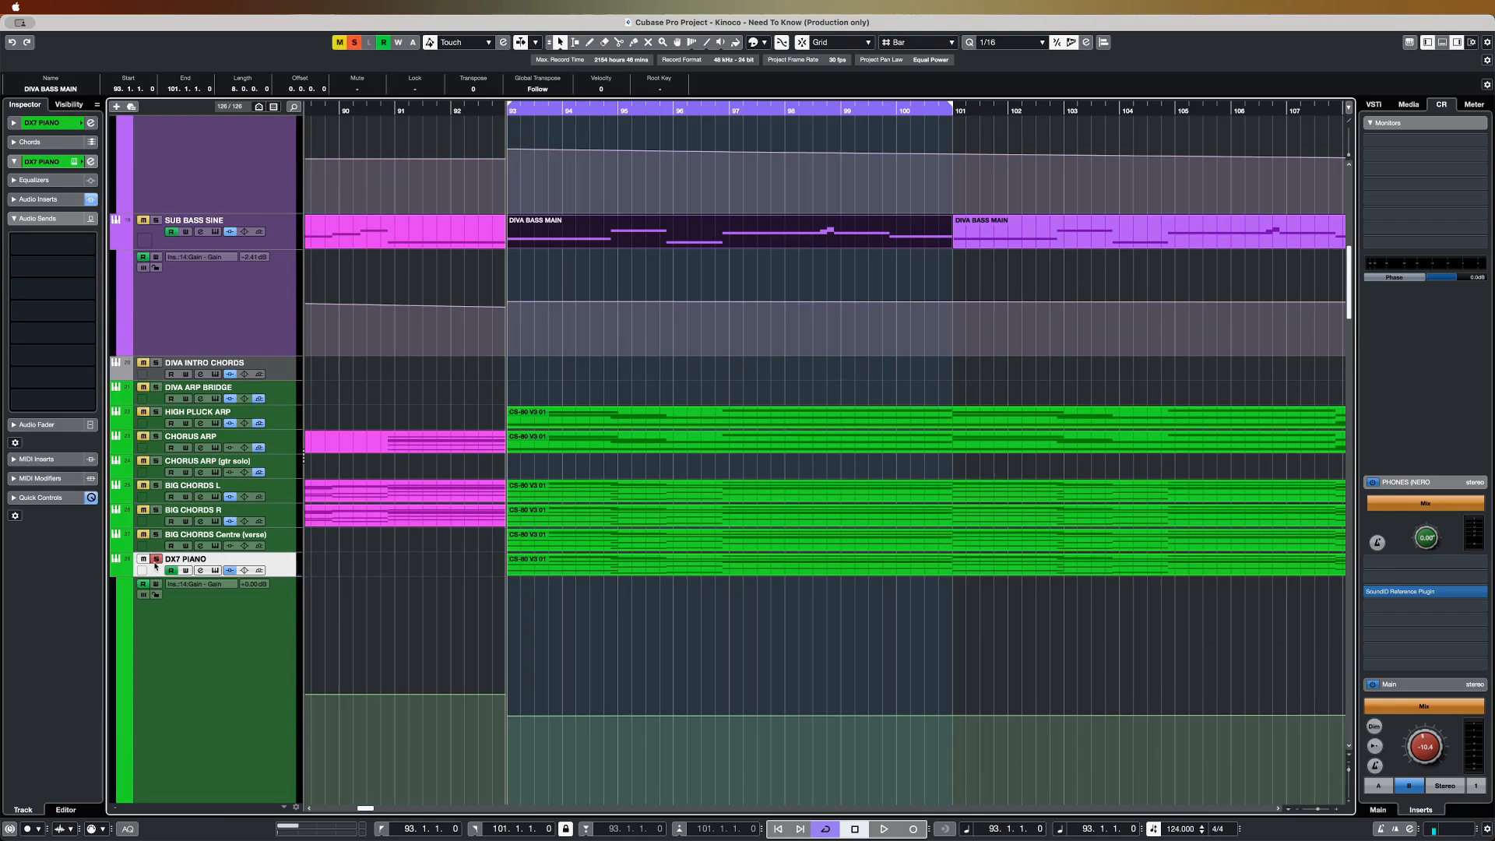
- Play the soloed DX7 PIANO from bar 93 and add BIG CHORDS Centre (verse), BIG CHORDS R and BIG CHORDS L to the solo
key(space)
click(156, 534)
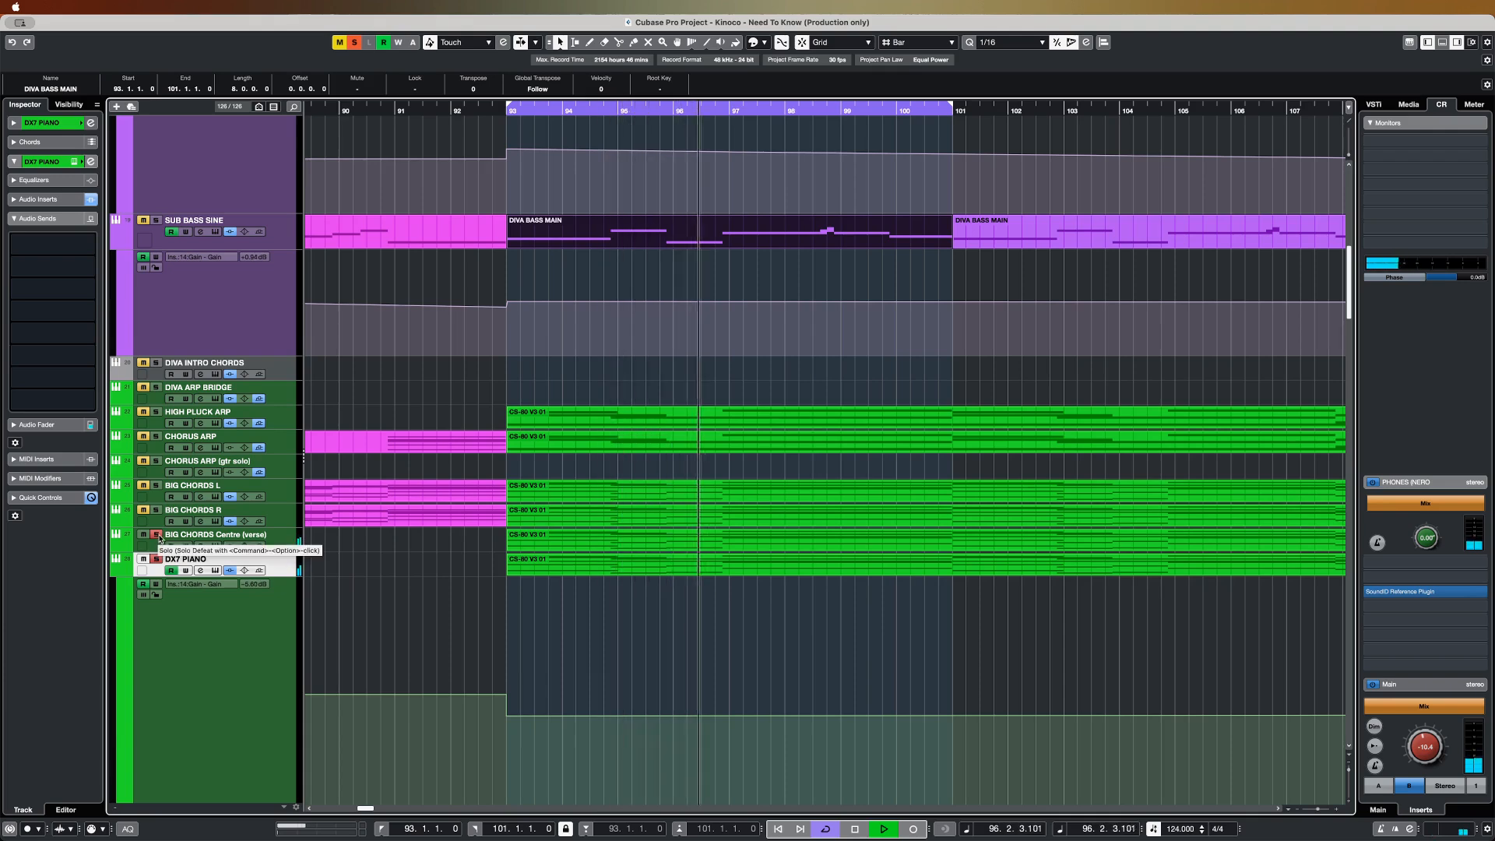
click(156, 510)
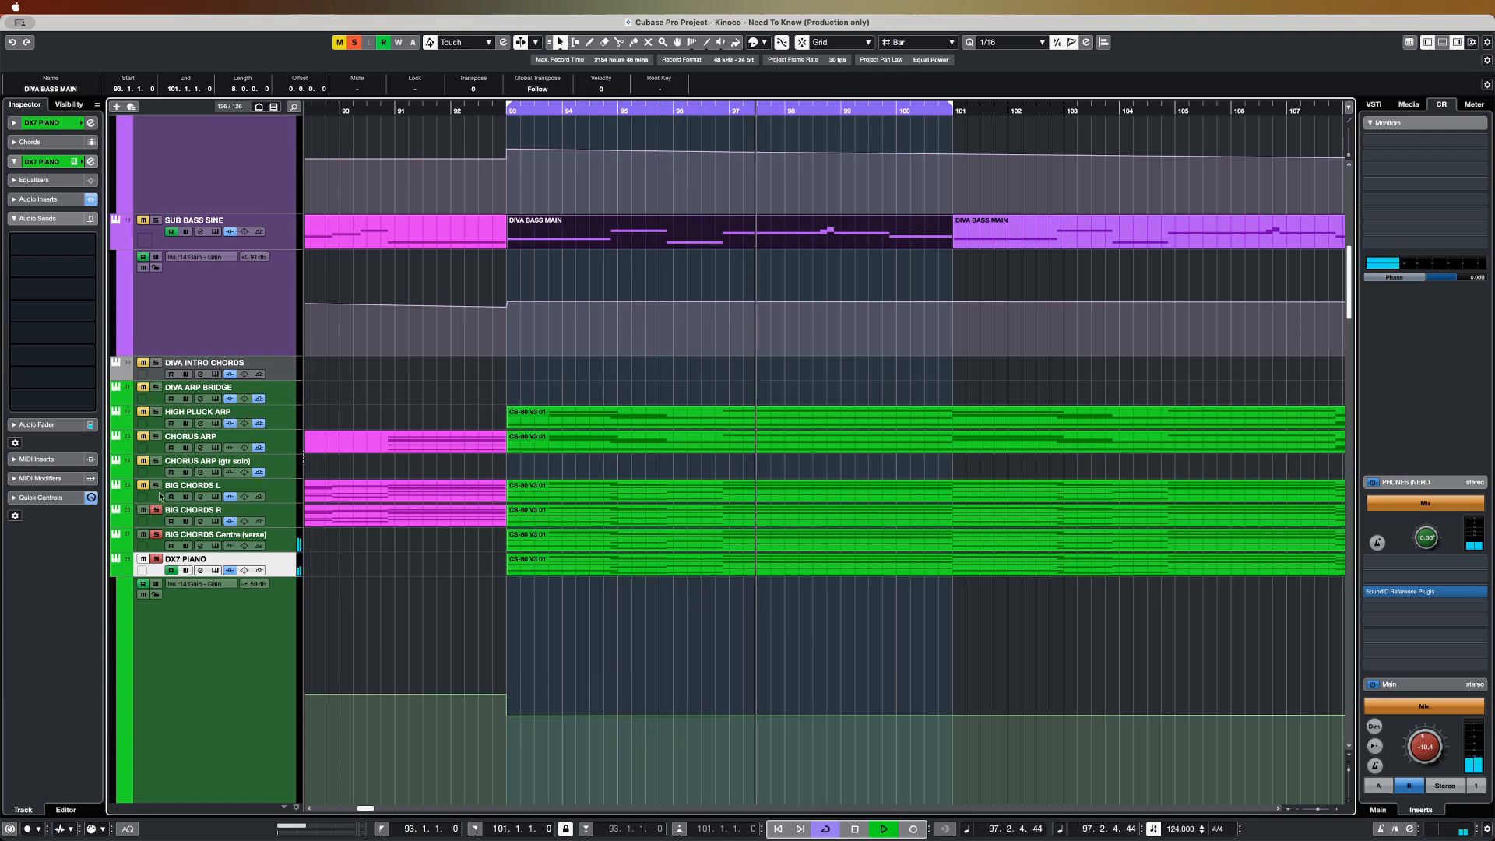
click(156, 485)
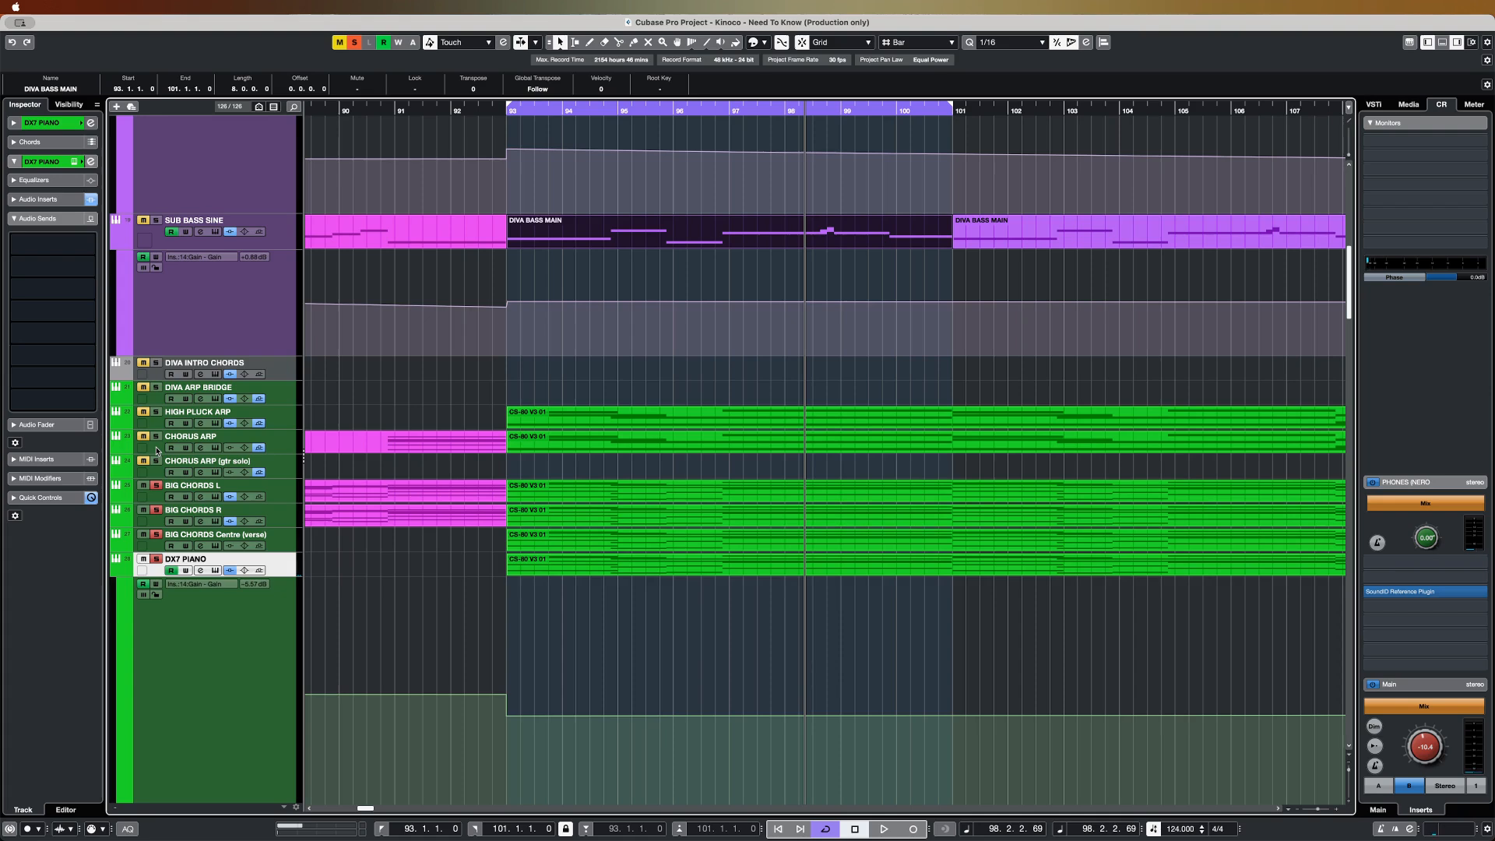
- Audition HIGH PLUCK ARP and CHORUS ARP in solo from bar 93, separately and together, and extend the solo down to DX7 PIANO
super+click(155, 437)
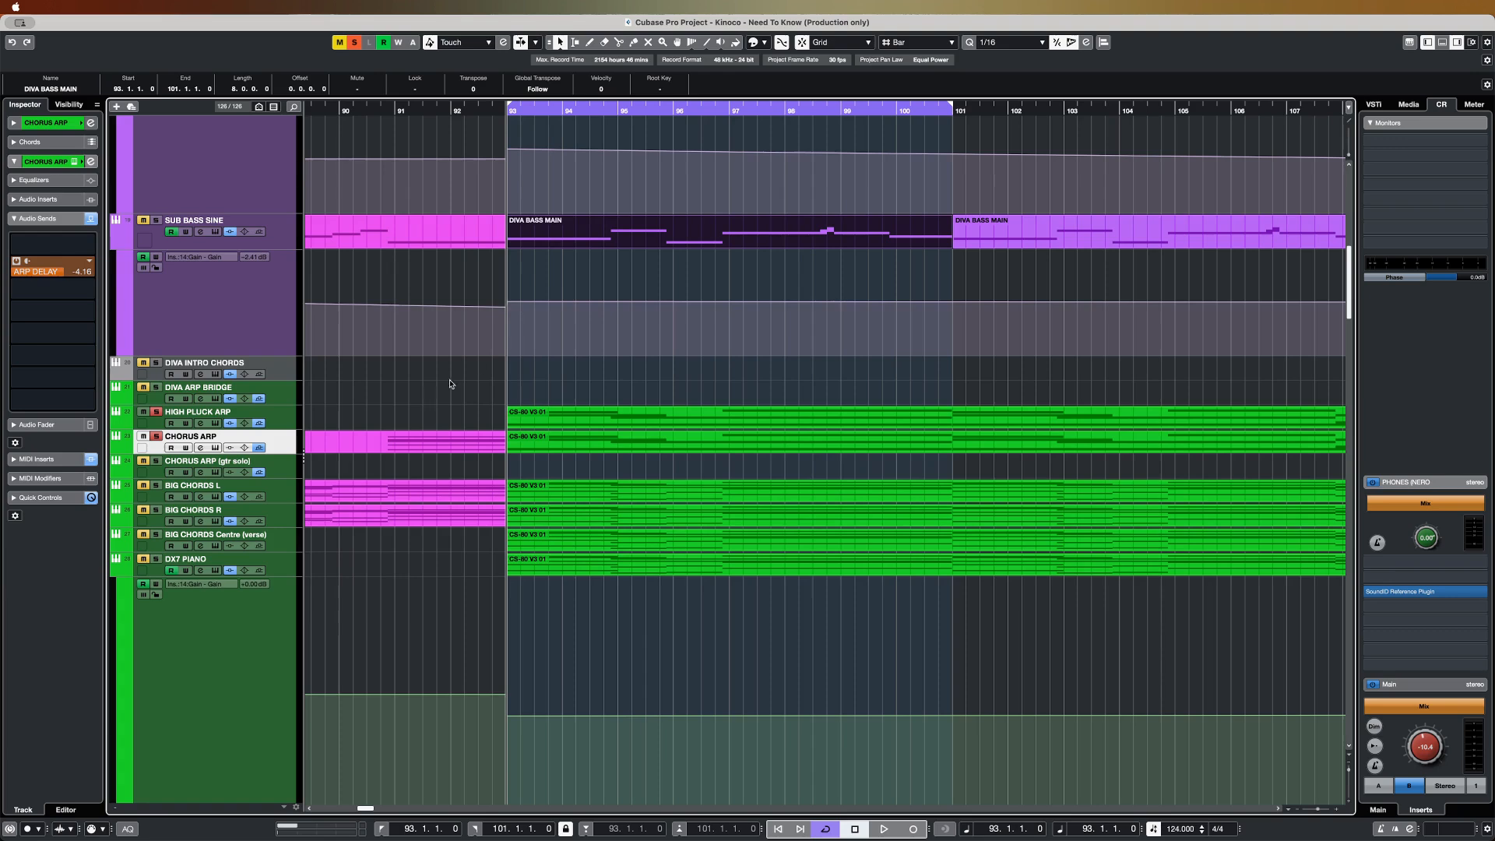
key(space)
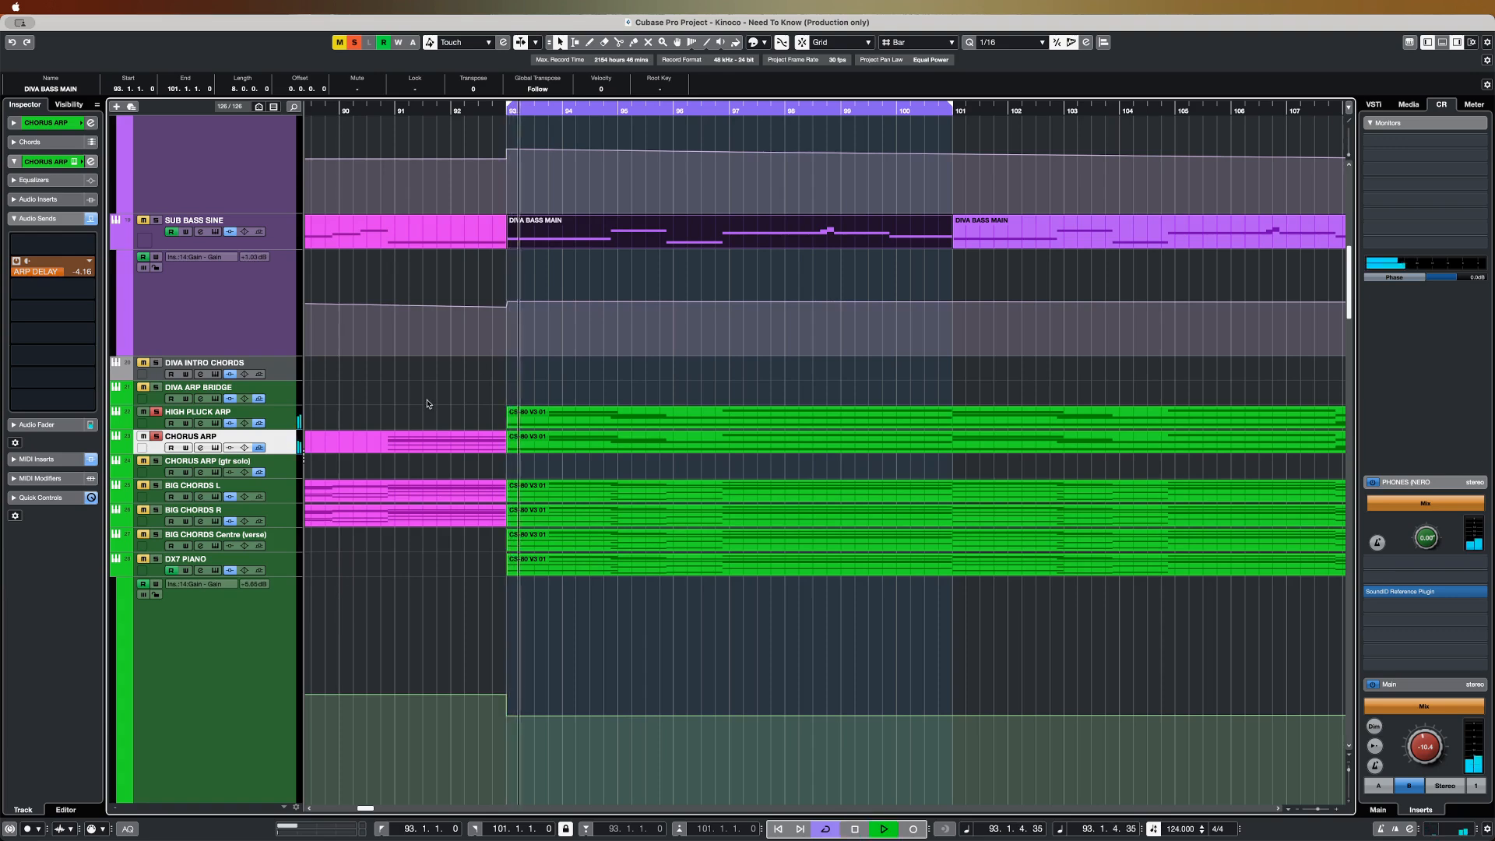
click(292, 424)
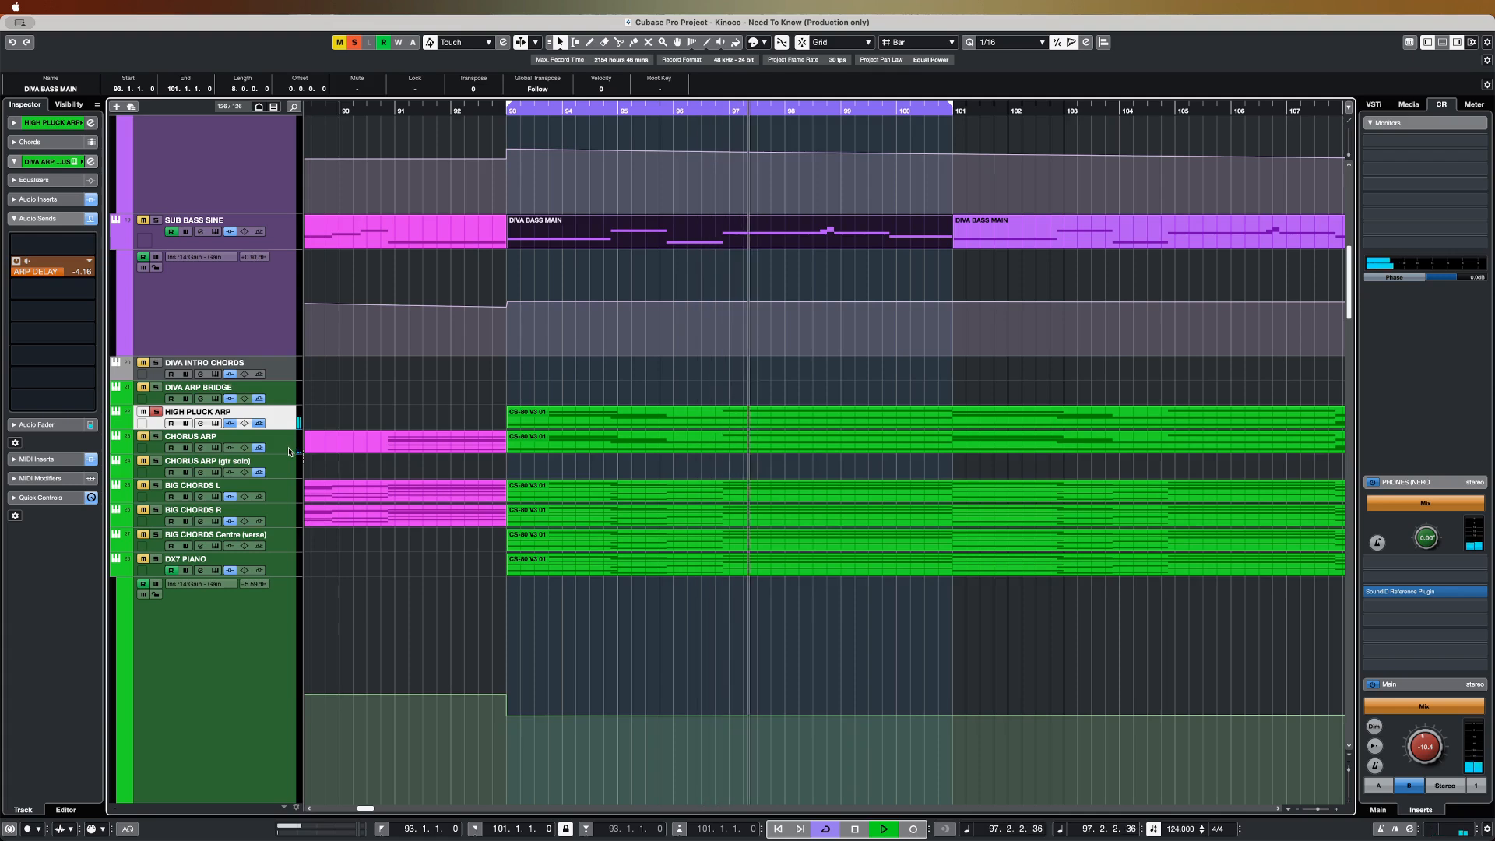
click(159, 437)
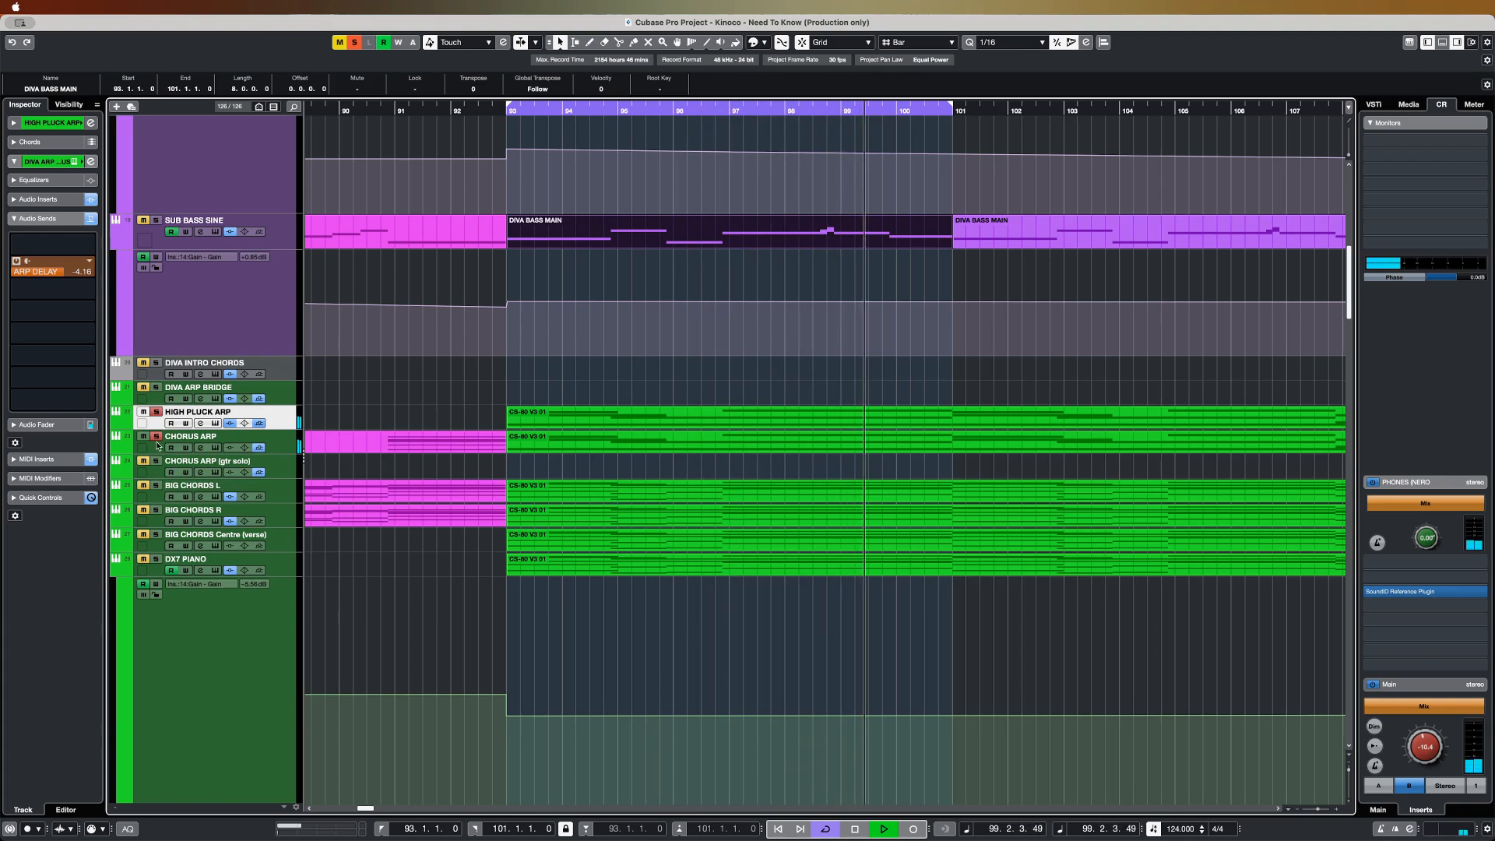
shift+click(273, 559)
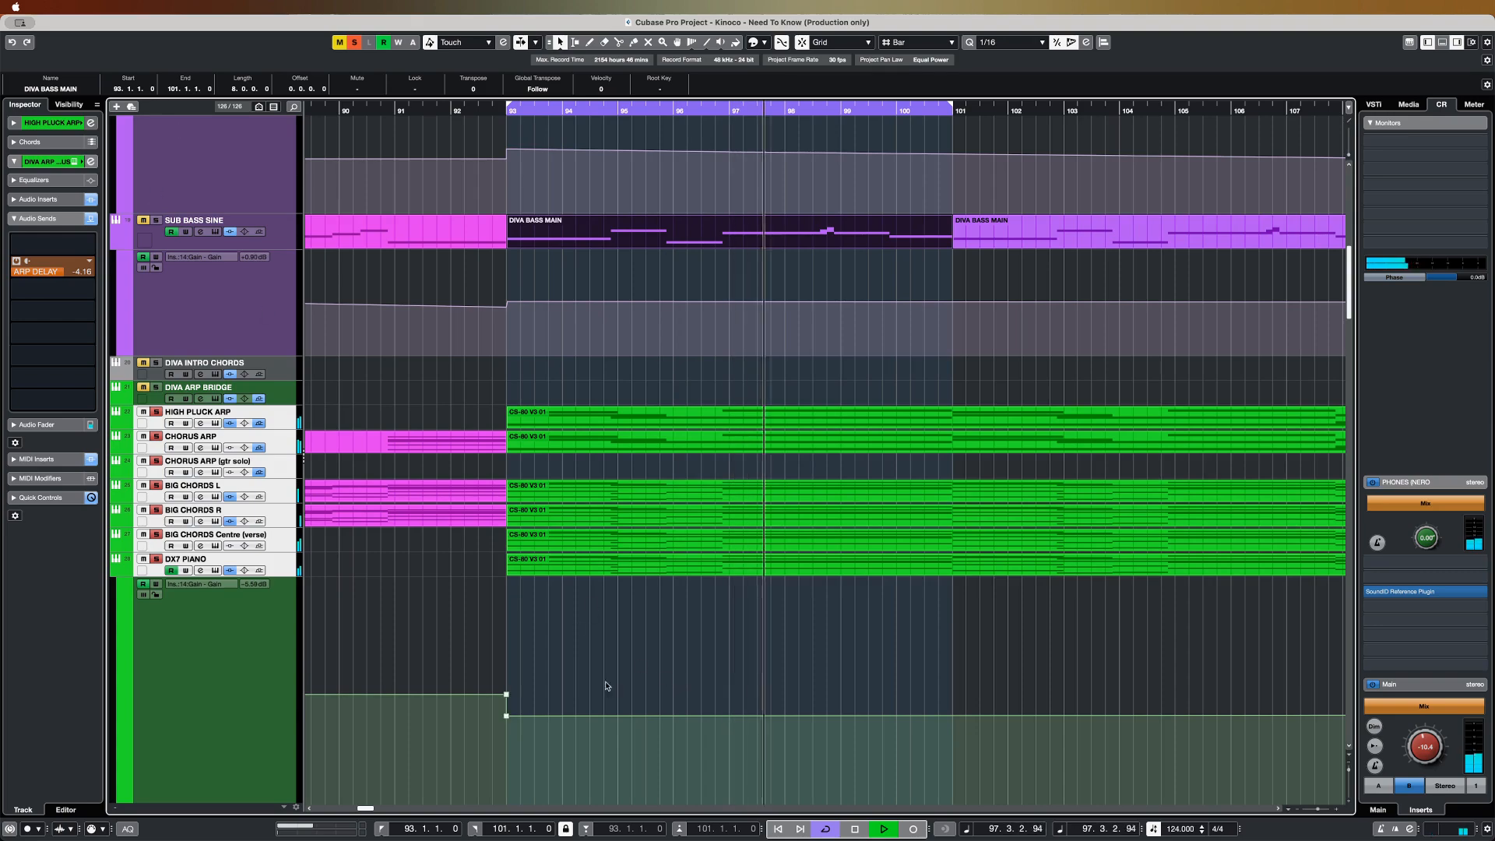
- Audition the DI - Strums (No effects)_1 (D) track in solo while examining its Guitar Rig 6 insert, closing the plugin and stopping playback
scroll(622, 689, down, 5)
scroll(615, 694, down, 4)
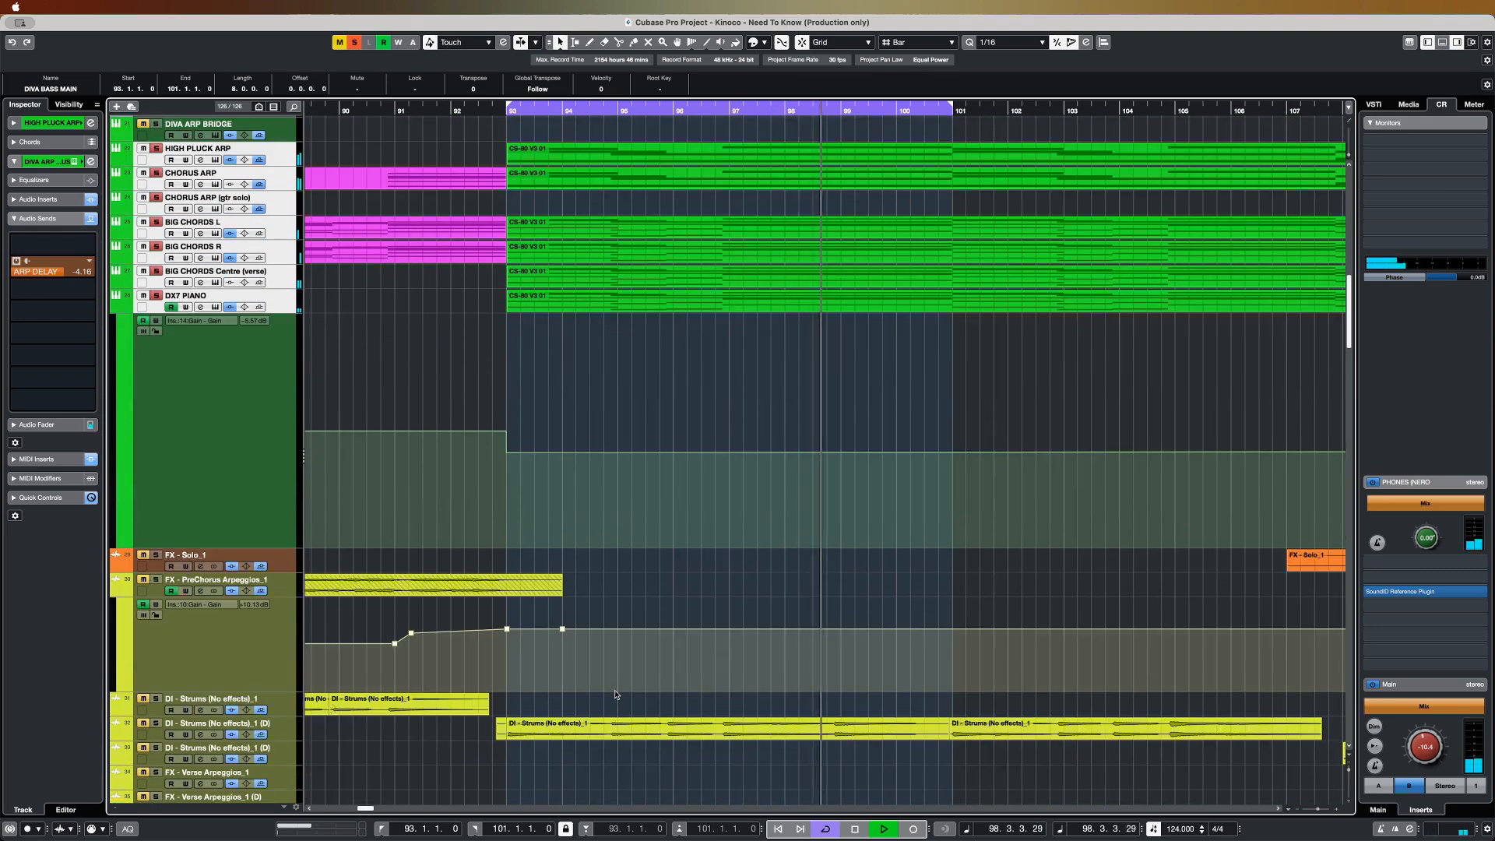
scroll(233, 701, down, 2)
click(152, 693)
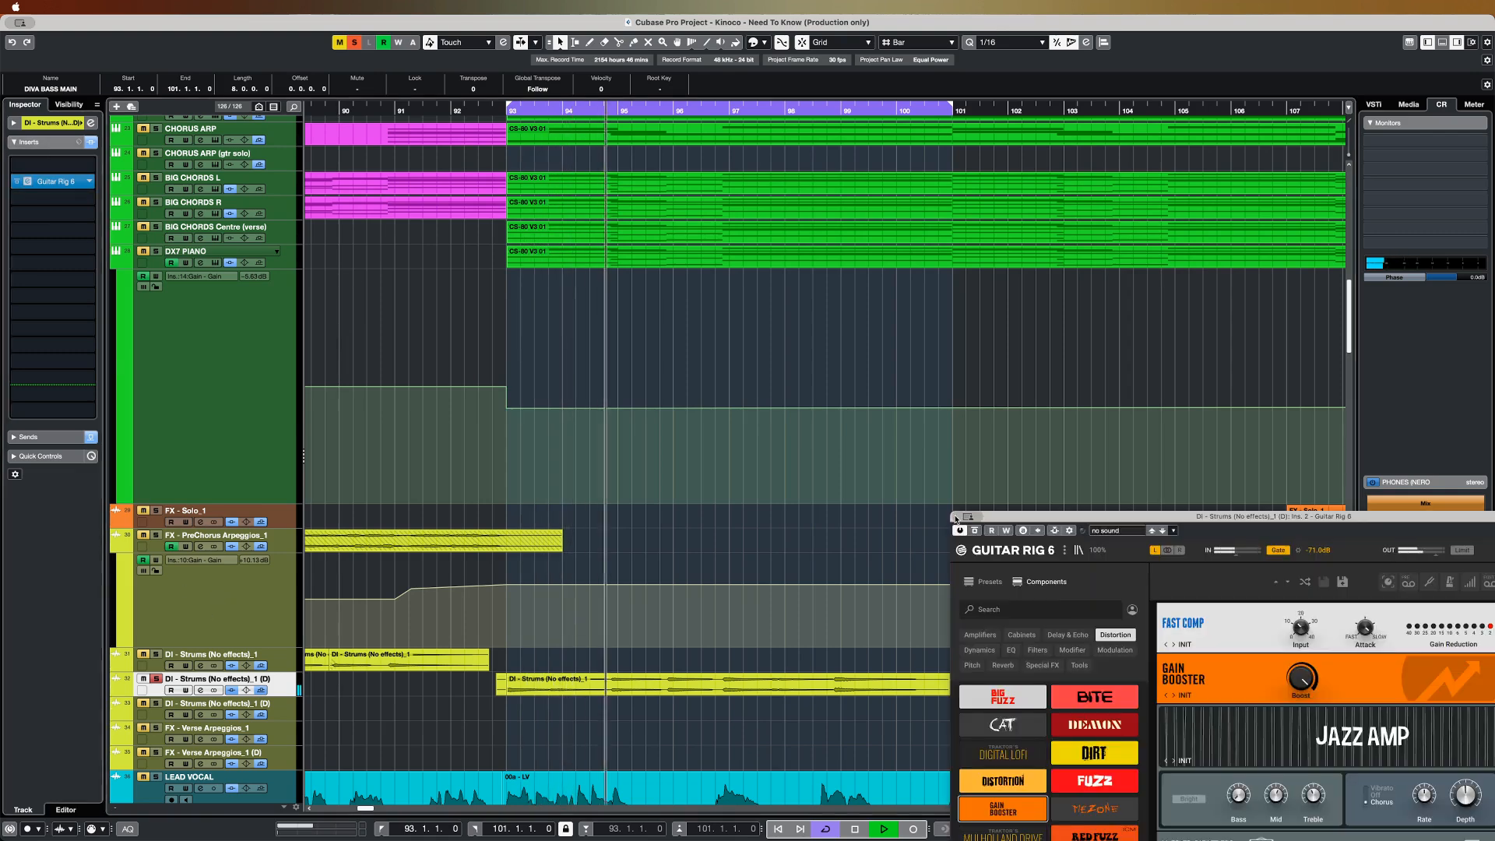
drag(1208, 517, 983, 356)
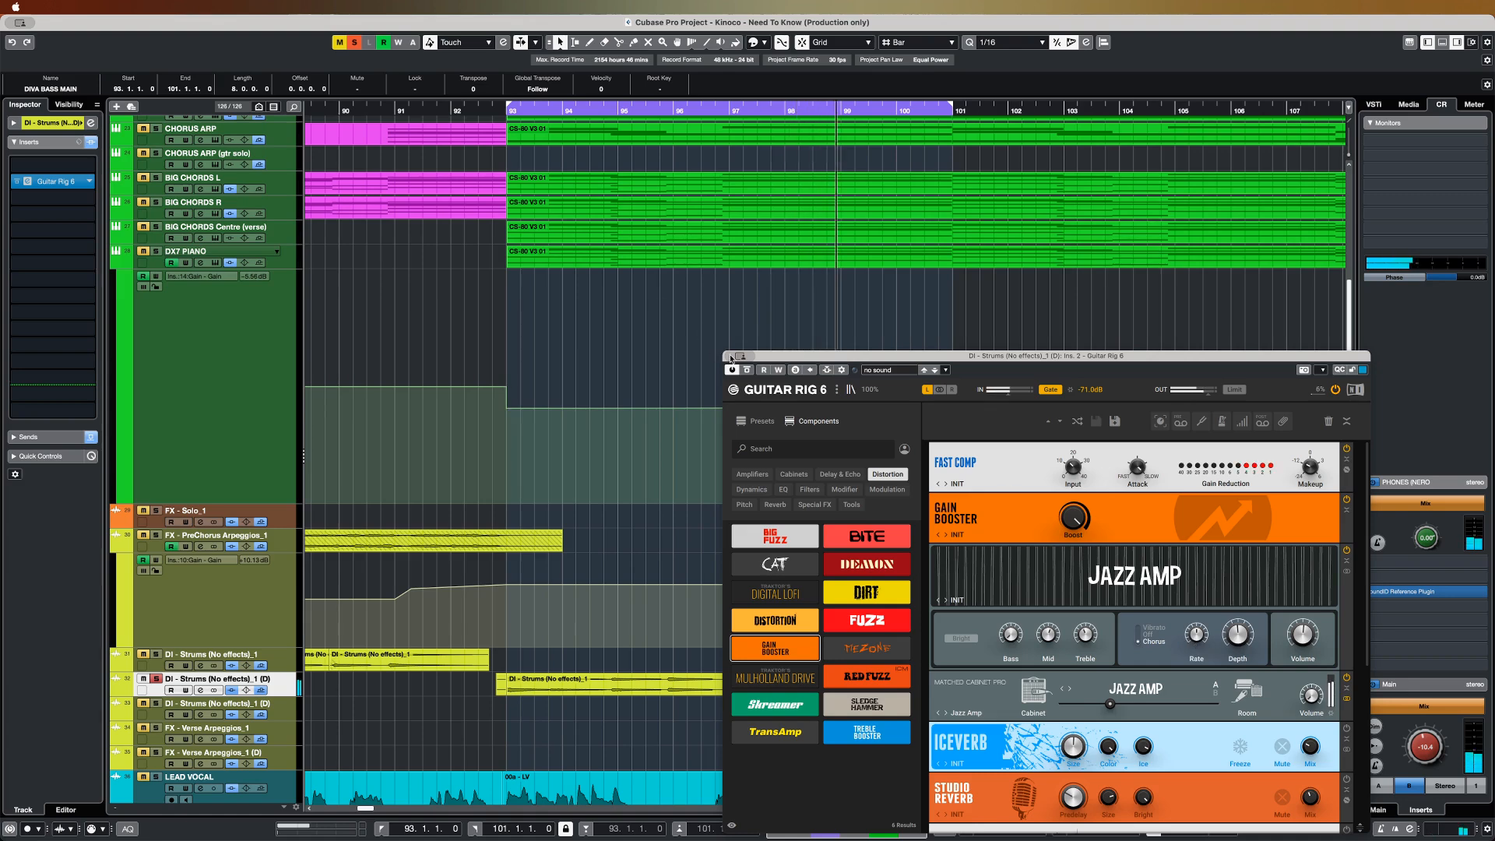
key(super+w)
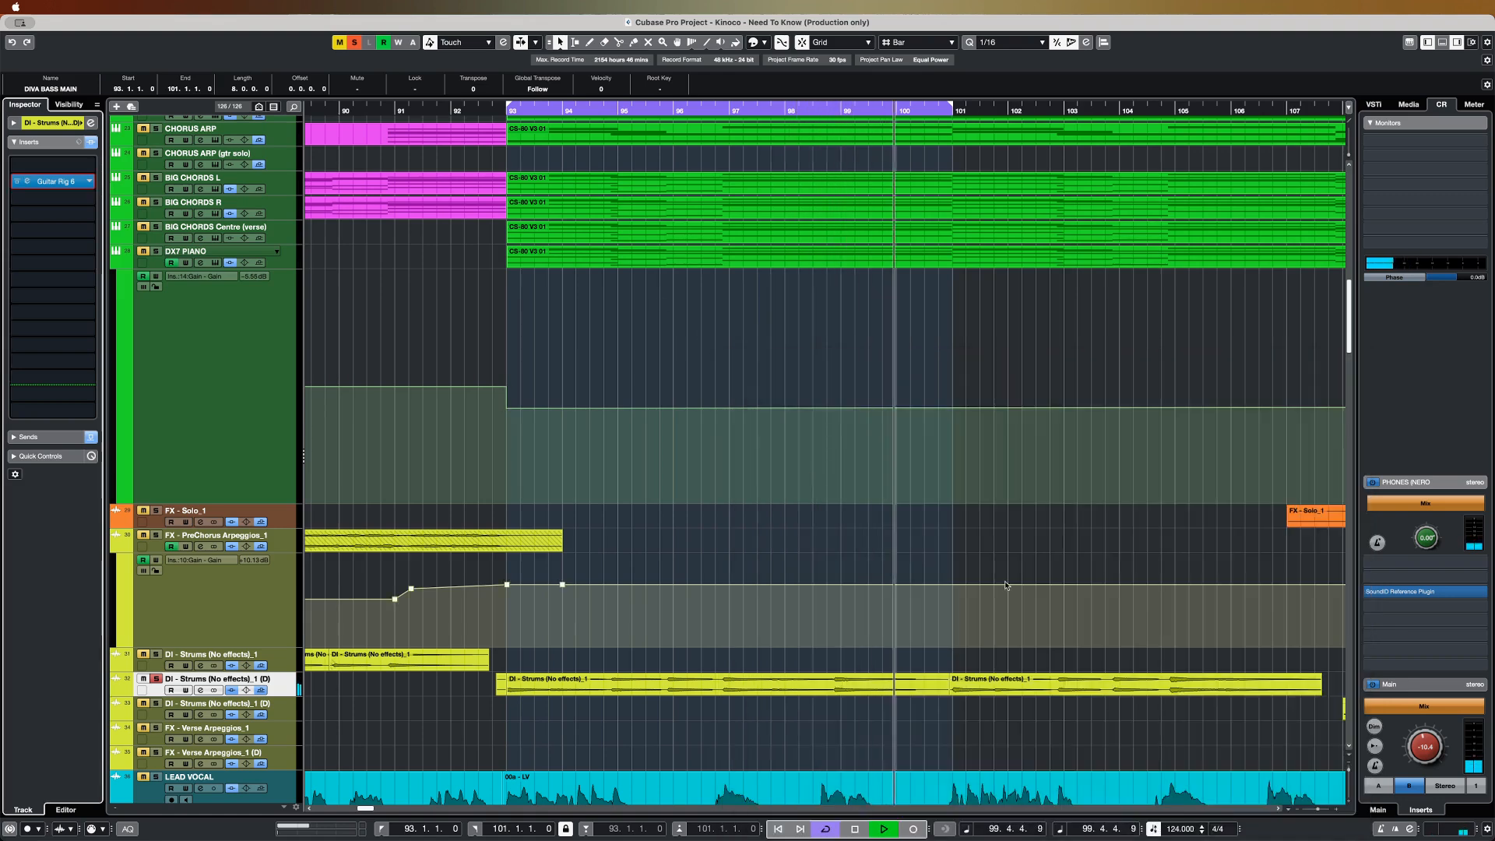
click(1011, 545)
key(space)
- Solo the 03 - harm main 1_1 and 1_3 vocal tracks and play them looped over bars 93 to 95
scroll(1007, 545, down, 10)
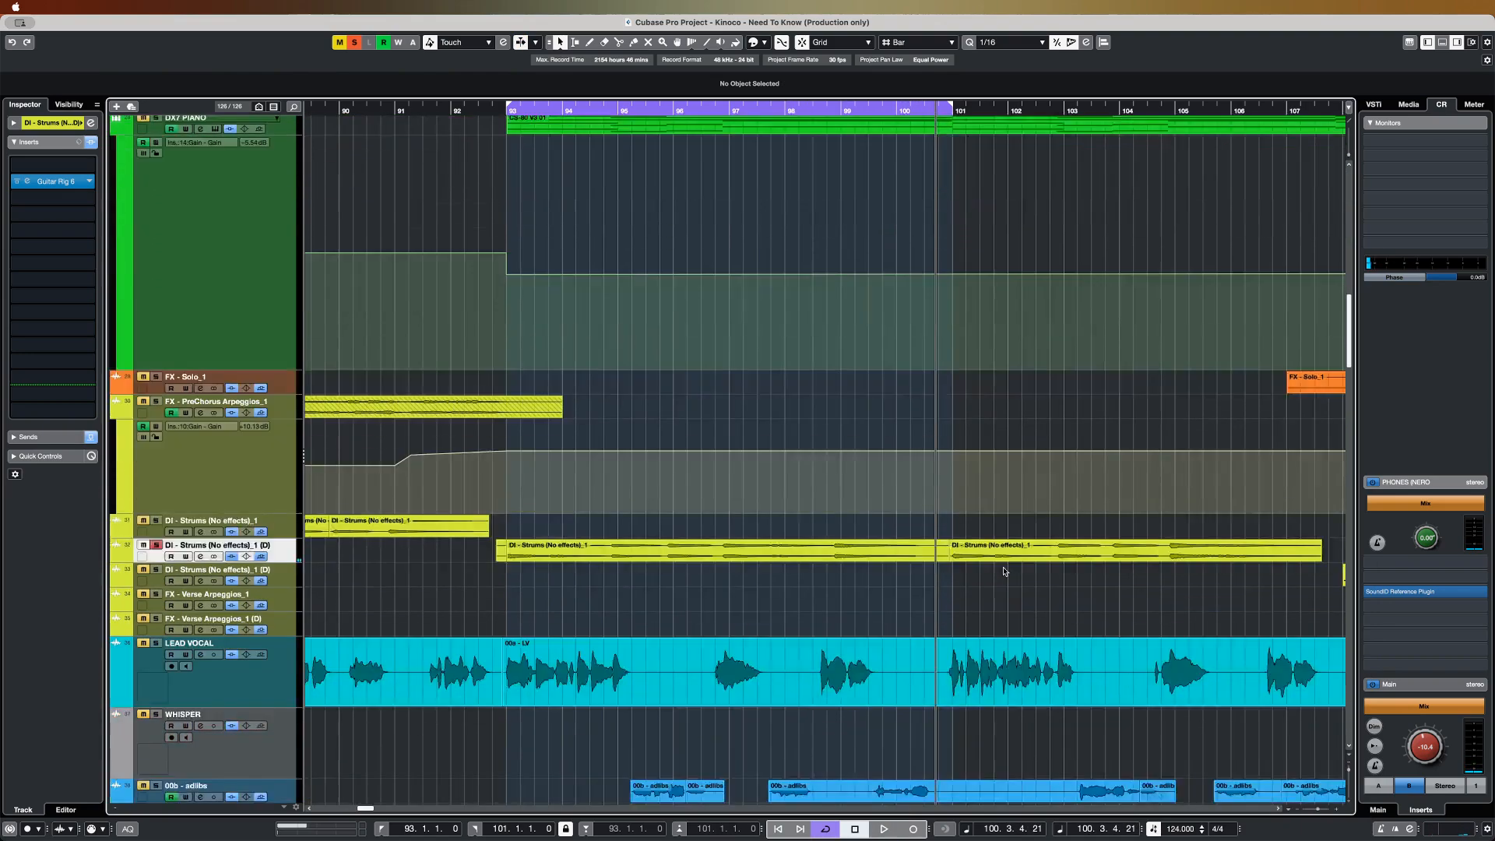
scroll(688, 644, down, 5)
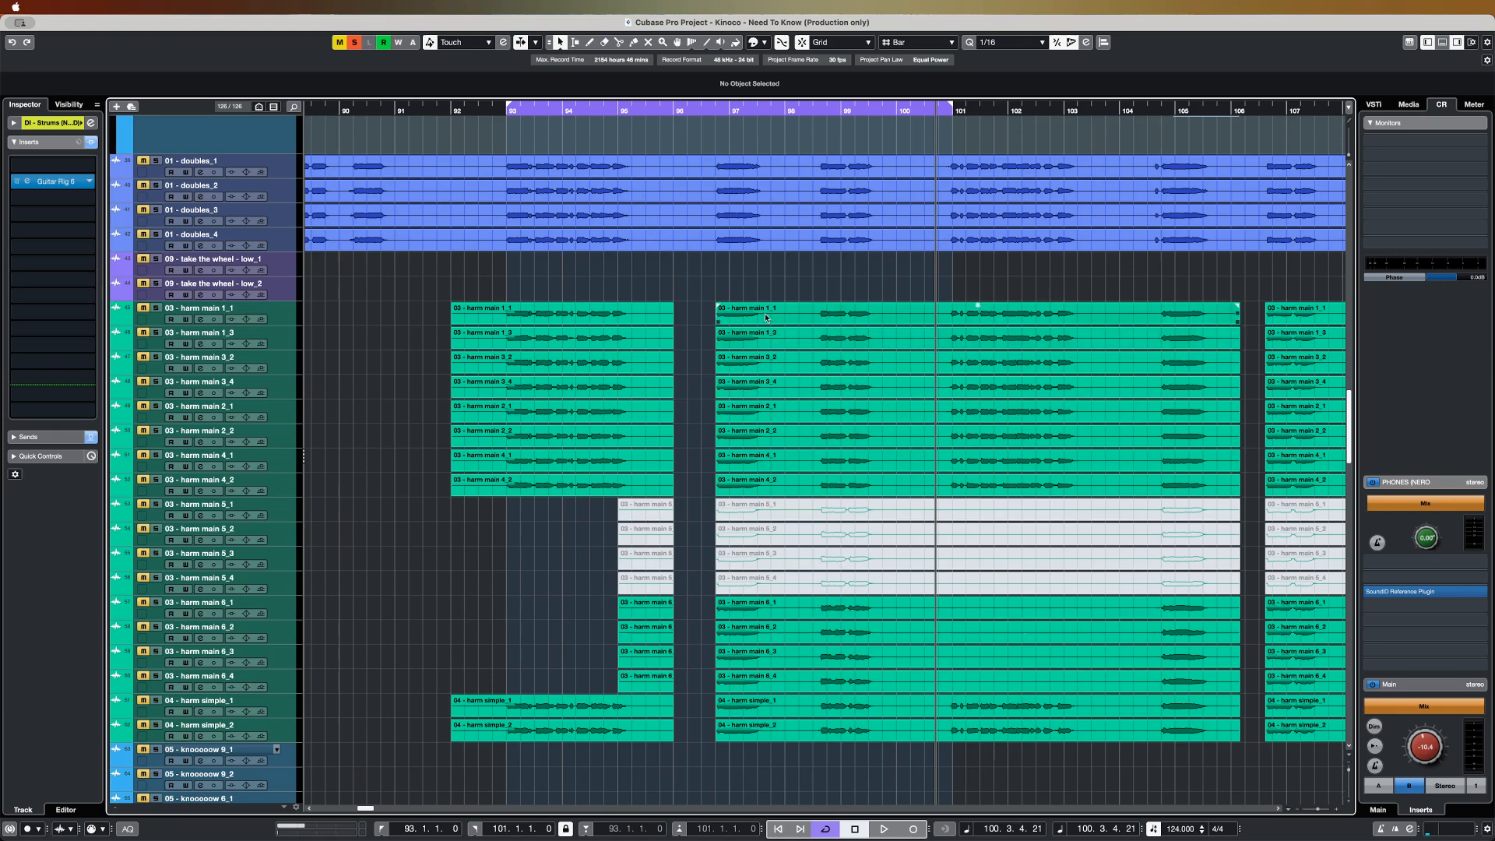
drag(156, 308, 156, 332)
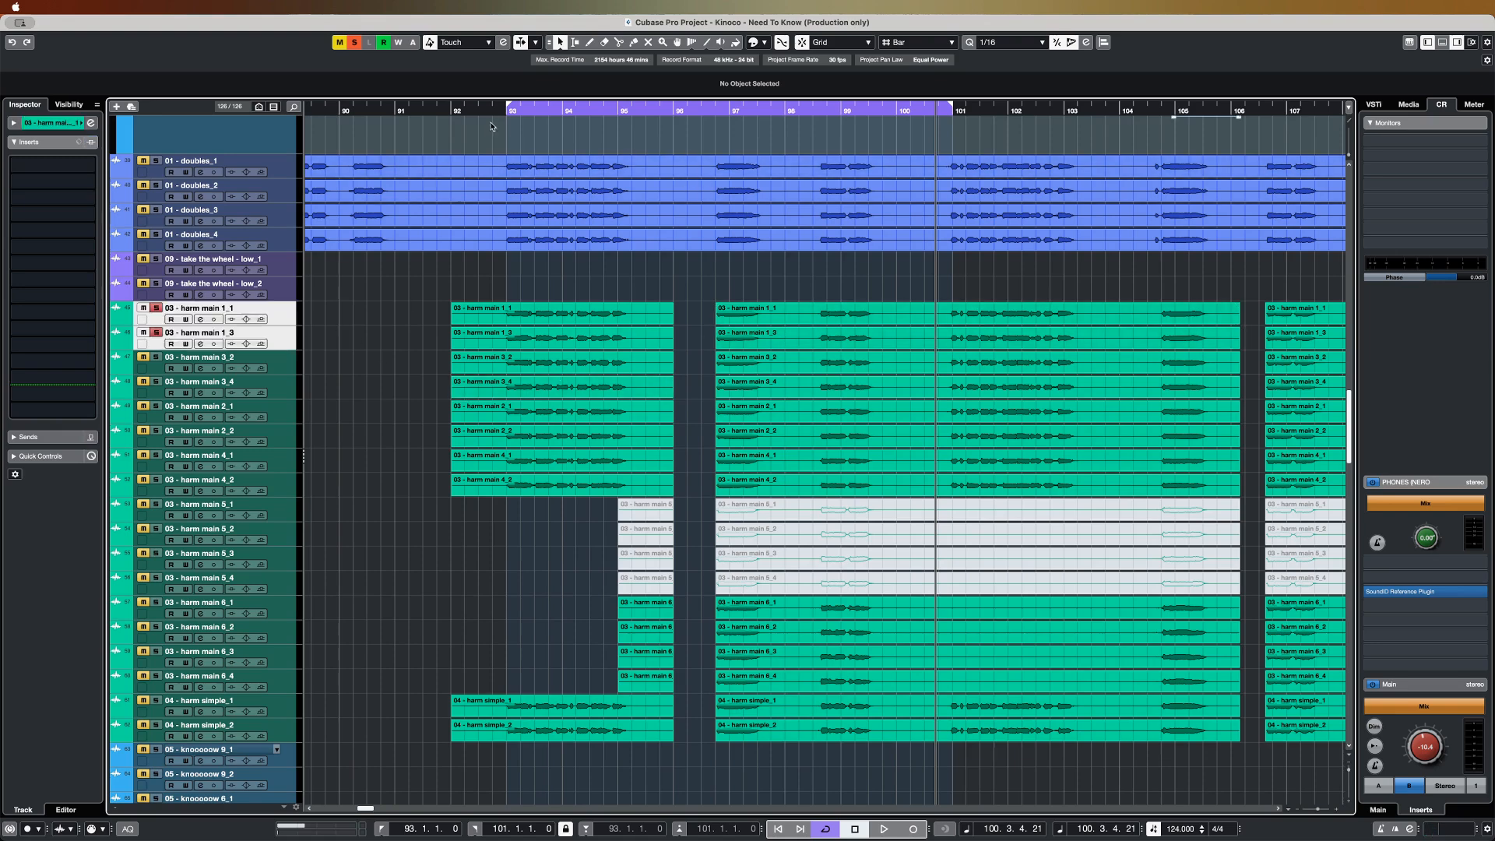
key(space)
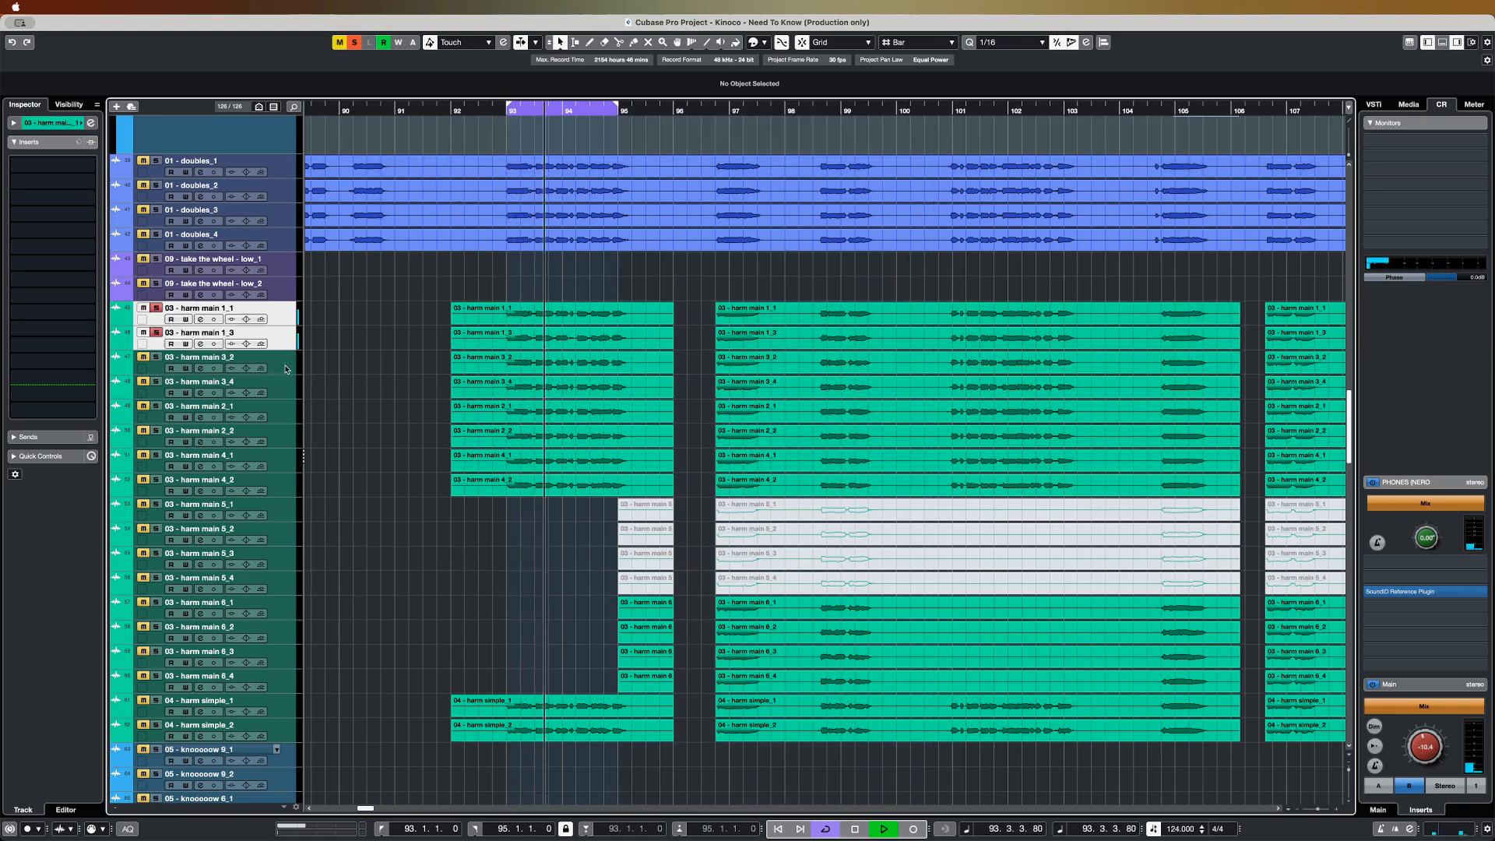
- Add the harmony tracks from 03 - harm main 3_2 down to 04 - harm simple_2 to the soloed playback and turn off the cycle
shift+click(289, 391)
shift+click(291, 417)
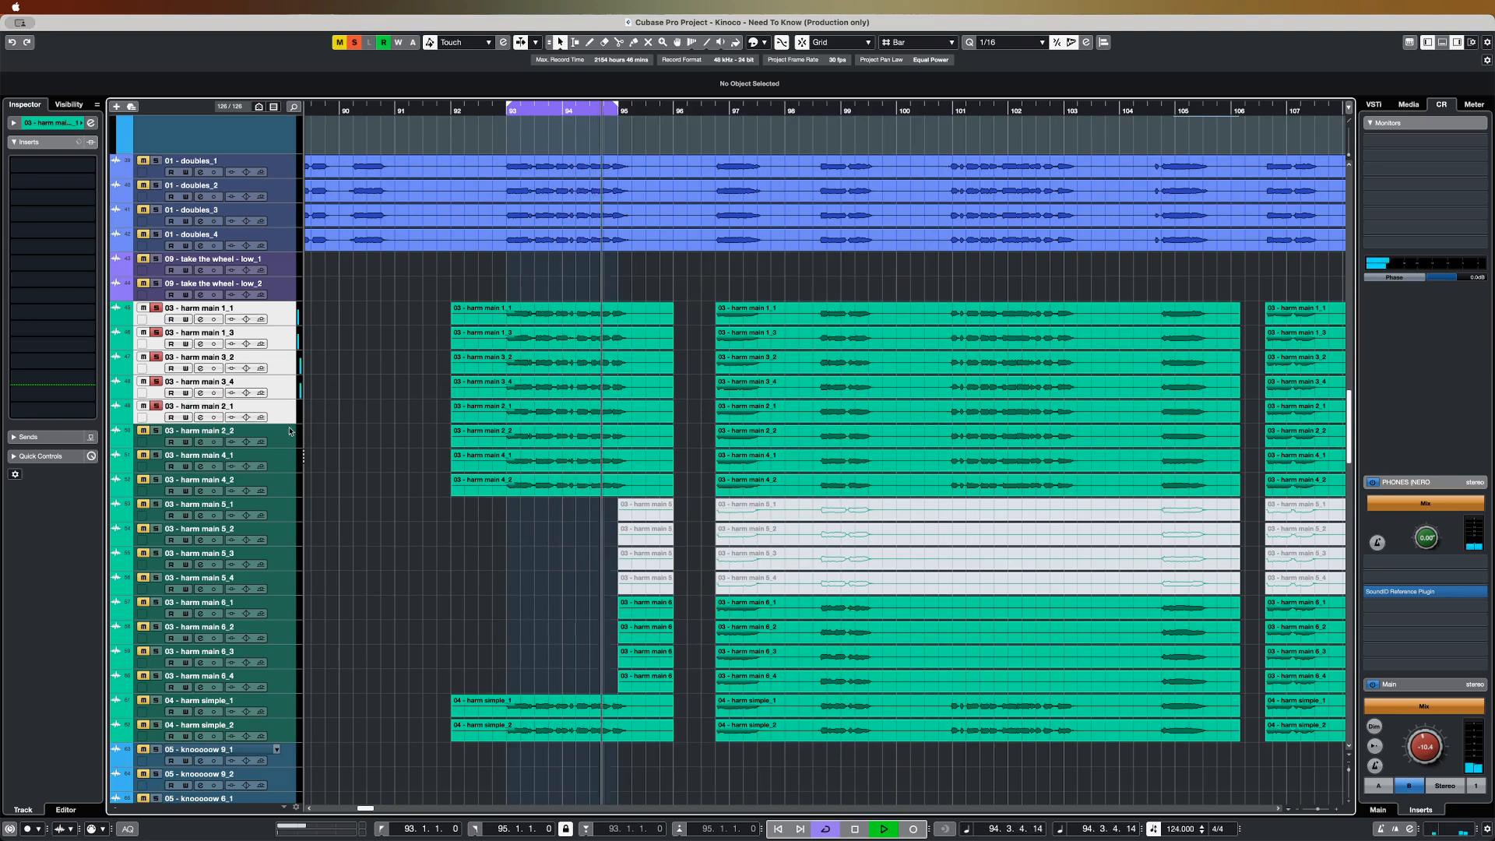
shift+click(288, 443)
shift+click(287, 468)
shift+click(296, 489)
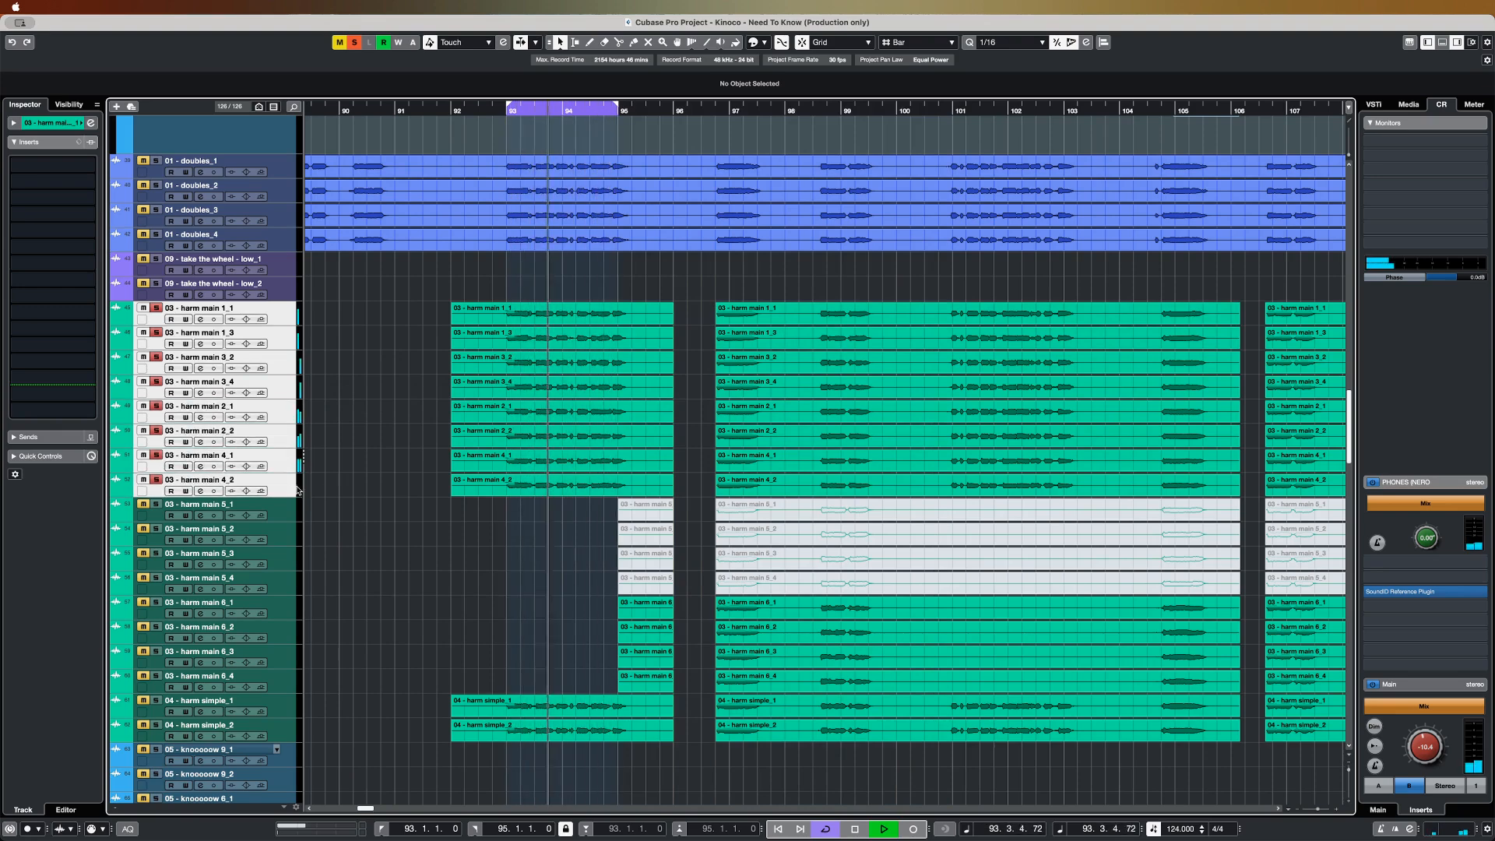
shift+click(289, 712)
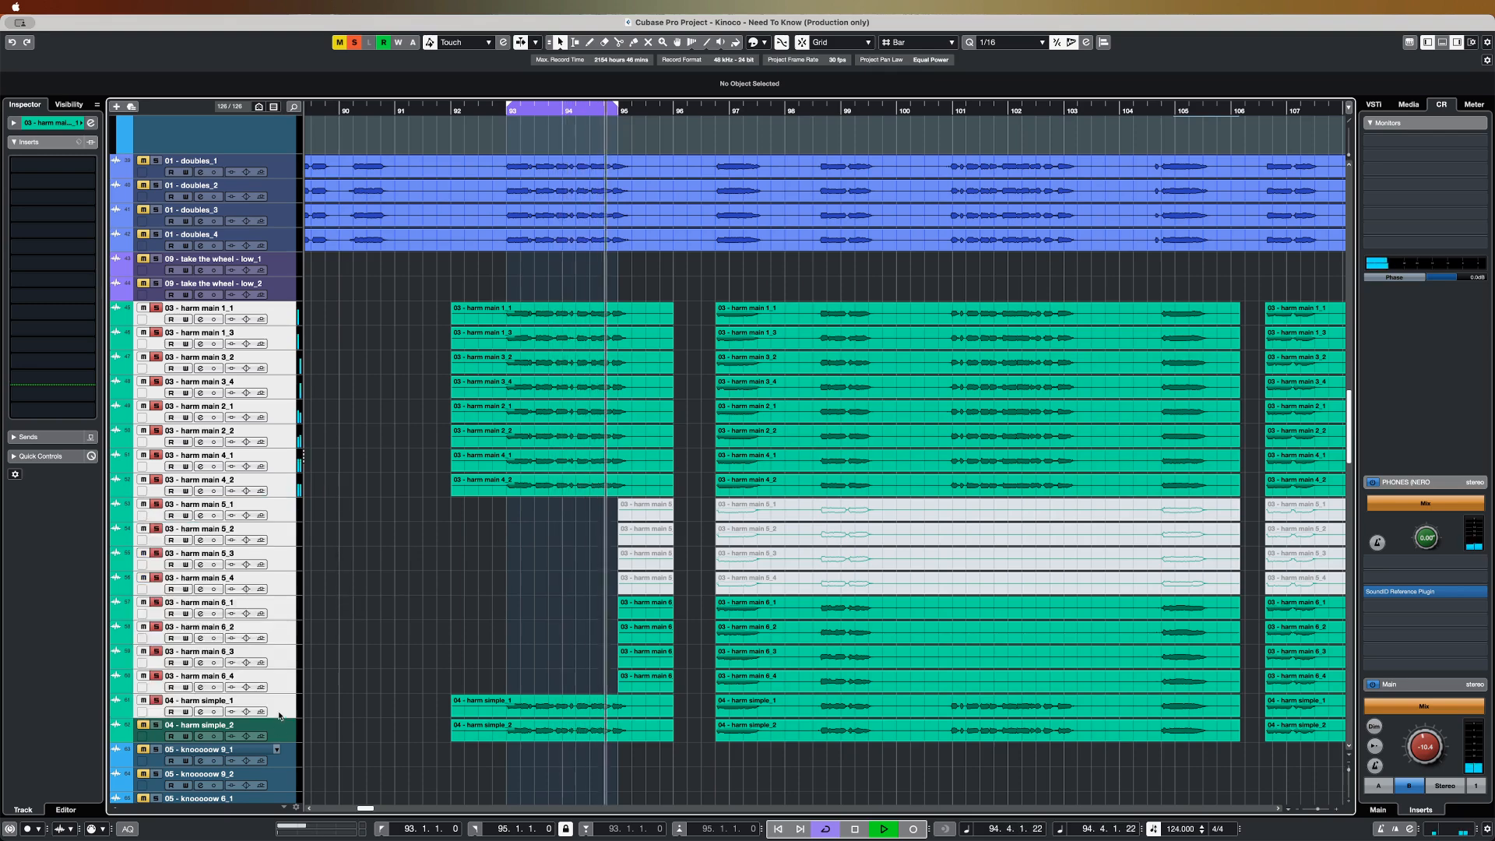
shift+click(286, 738)
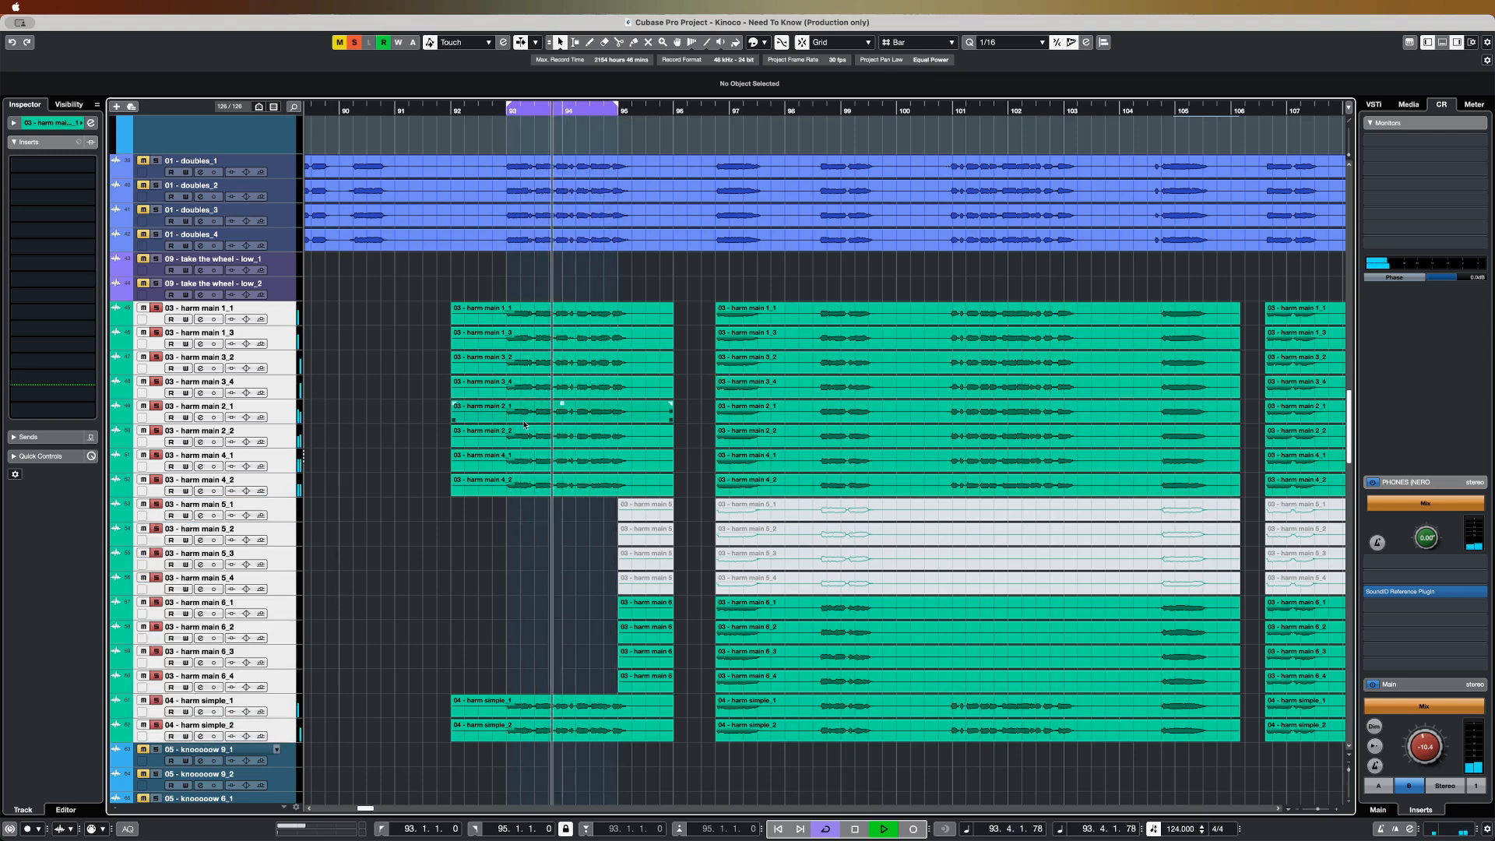
key(slash)
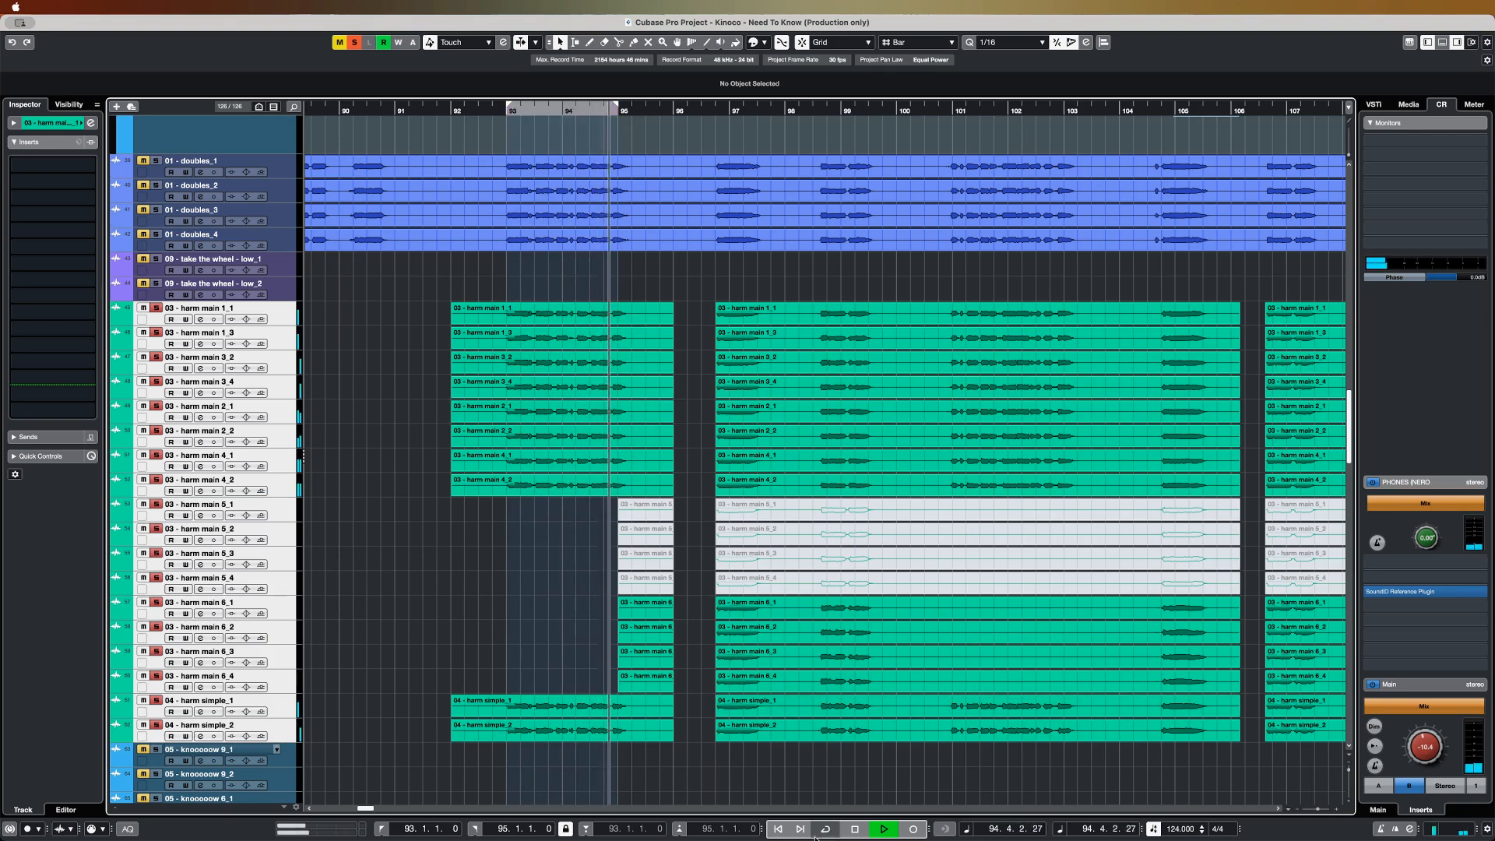
- Loop bars 97 to 99 and audition the 06 - BV uh-uuh backing vocals in solo, adding tracks from 1_1 to 2_4
scroll(727, 290, down, 10)
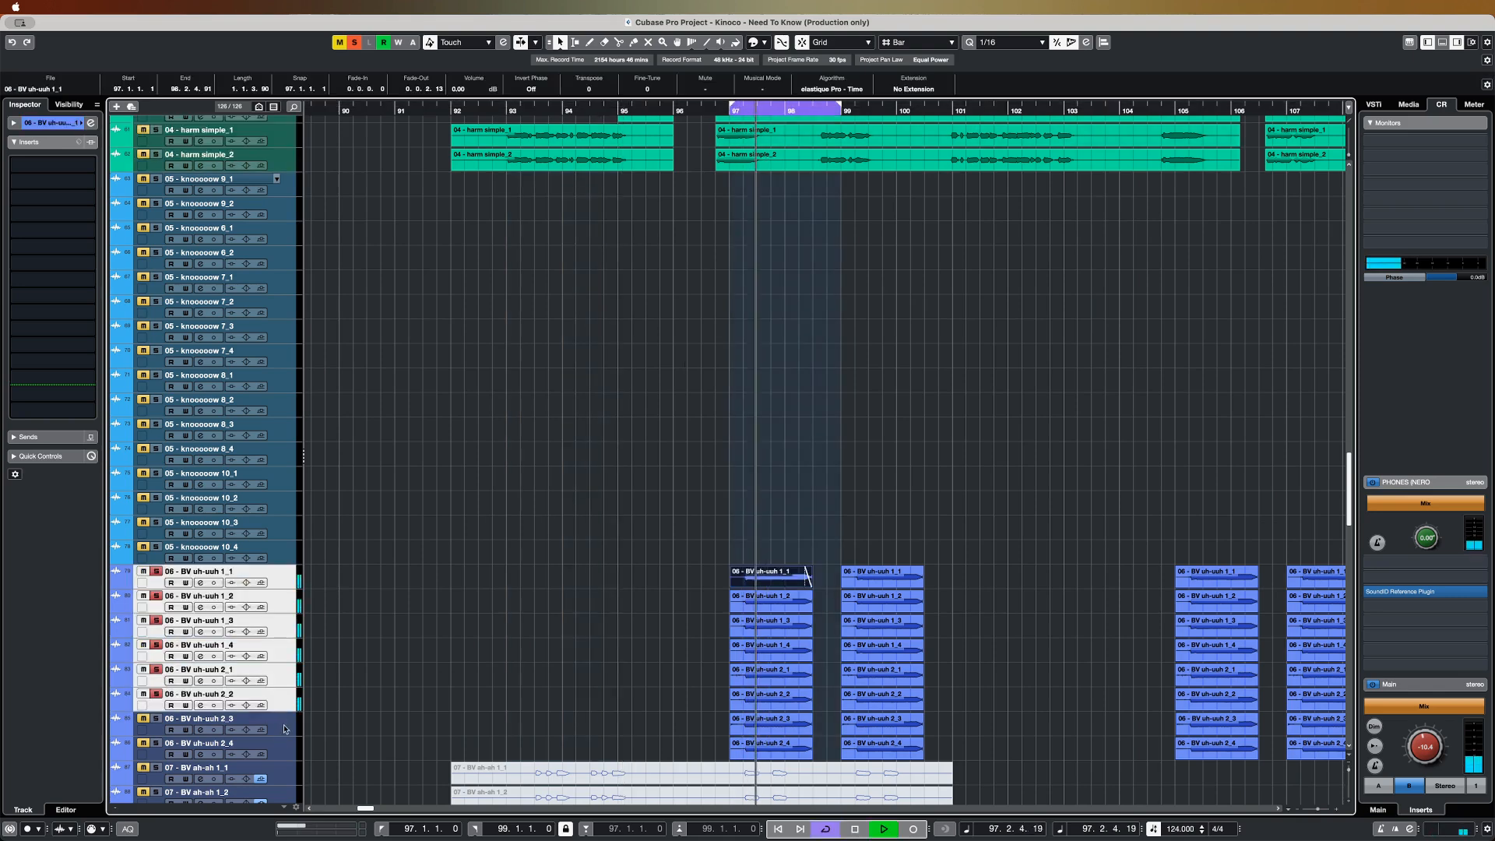
shift+click(284, 730)
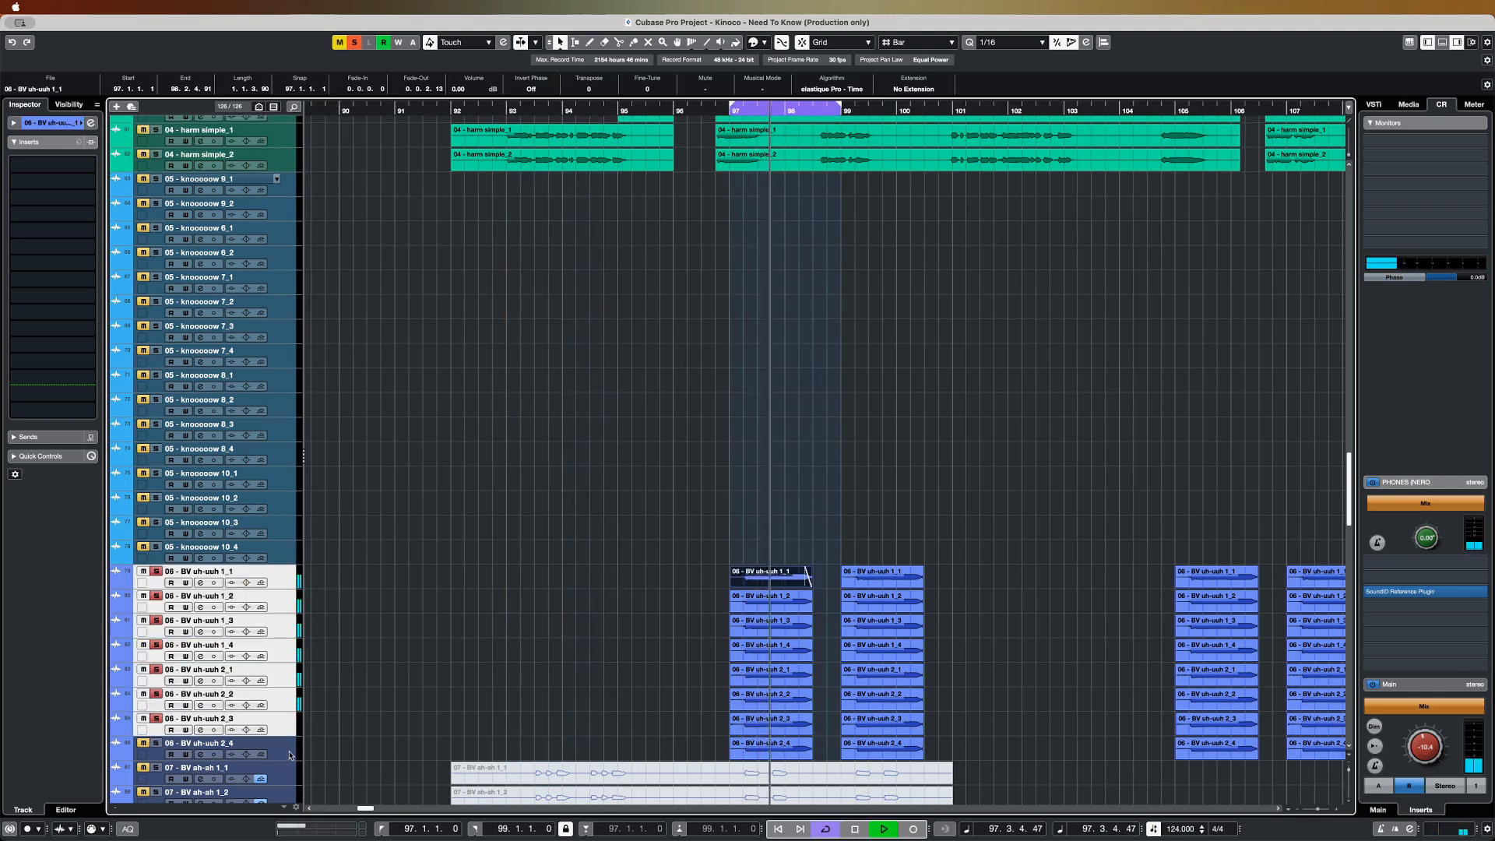
shift+click(285, 751)
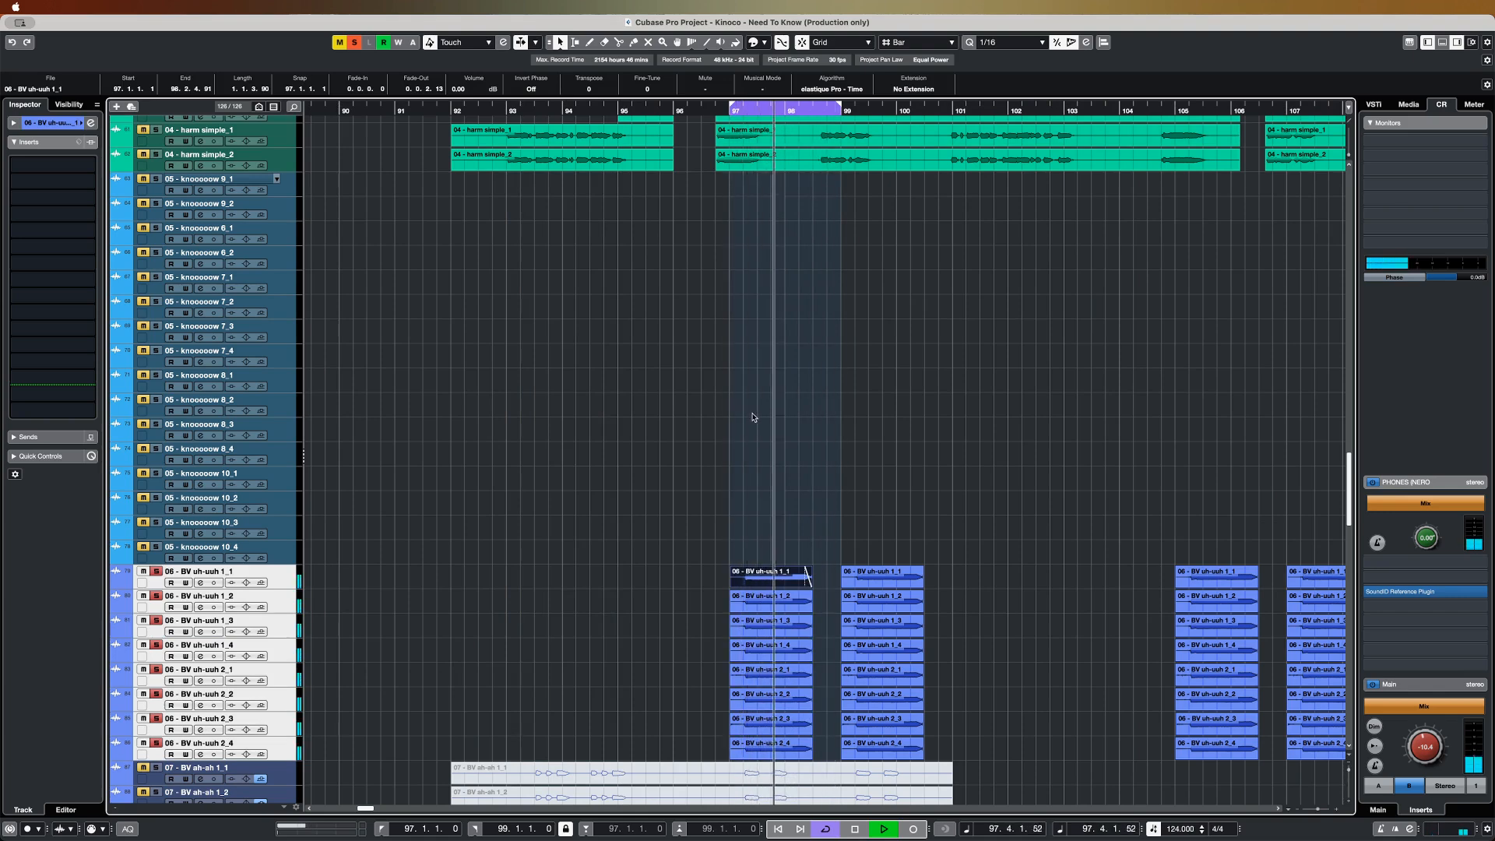
- Set the cycle range to bars 95 to 101 and play the full unsoloed mix from bar 95 to hear the BV uh-uuh vocals in context
scroll(630, 499, up, 5)
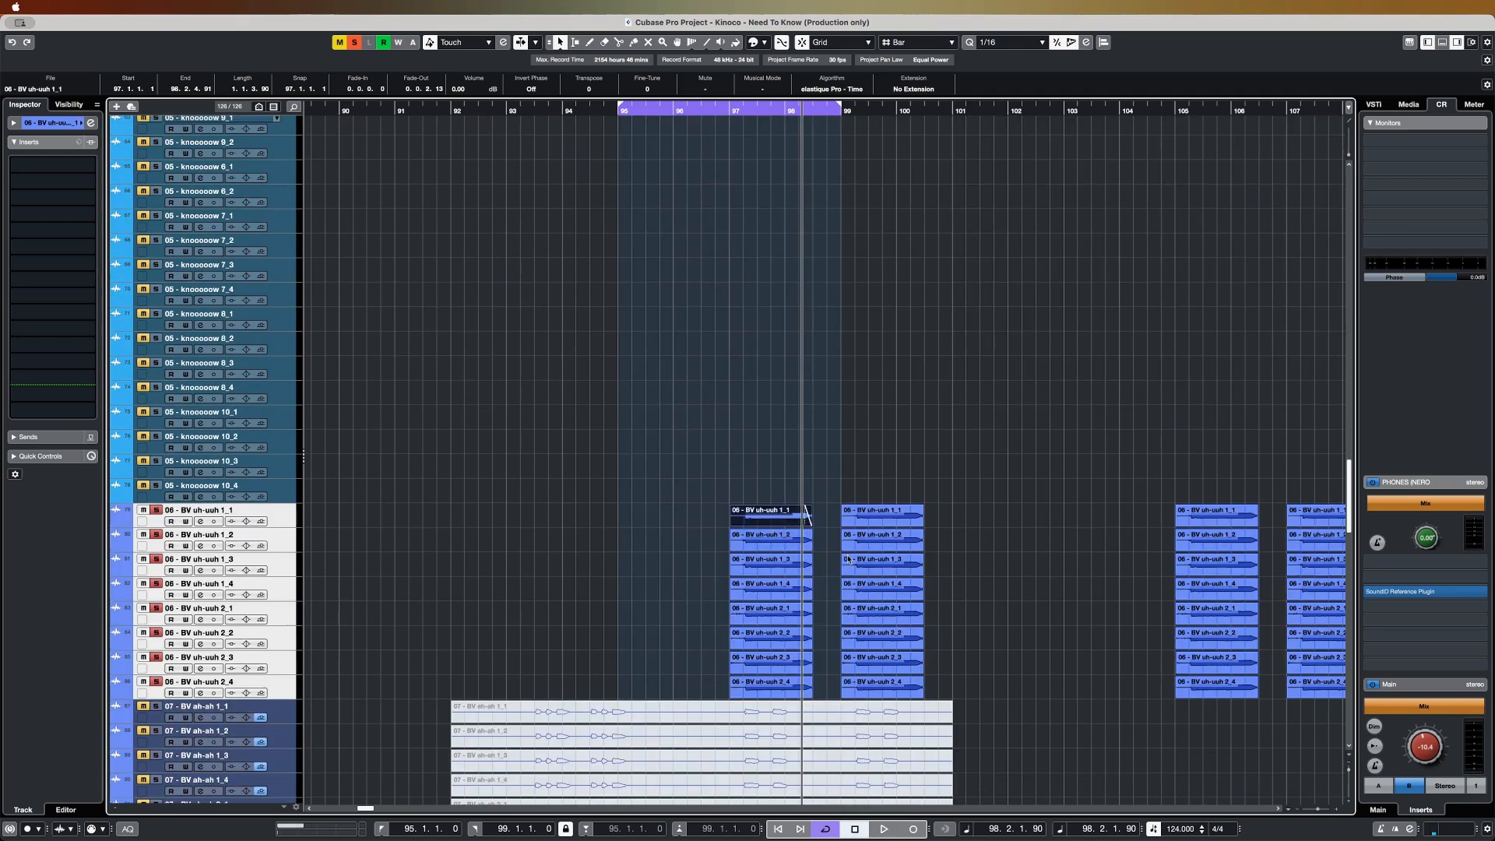
scroll(848, 559, right, 3)
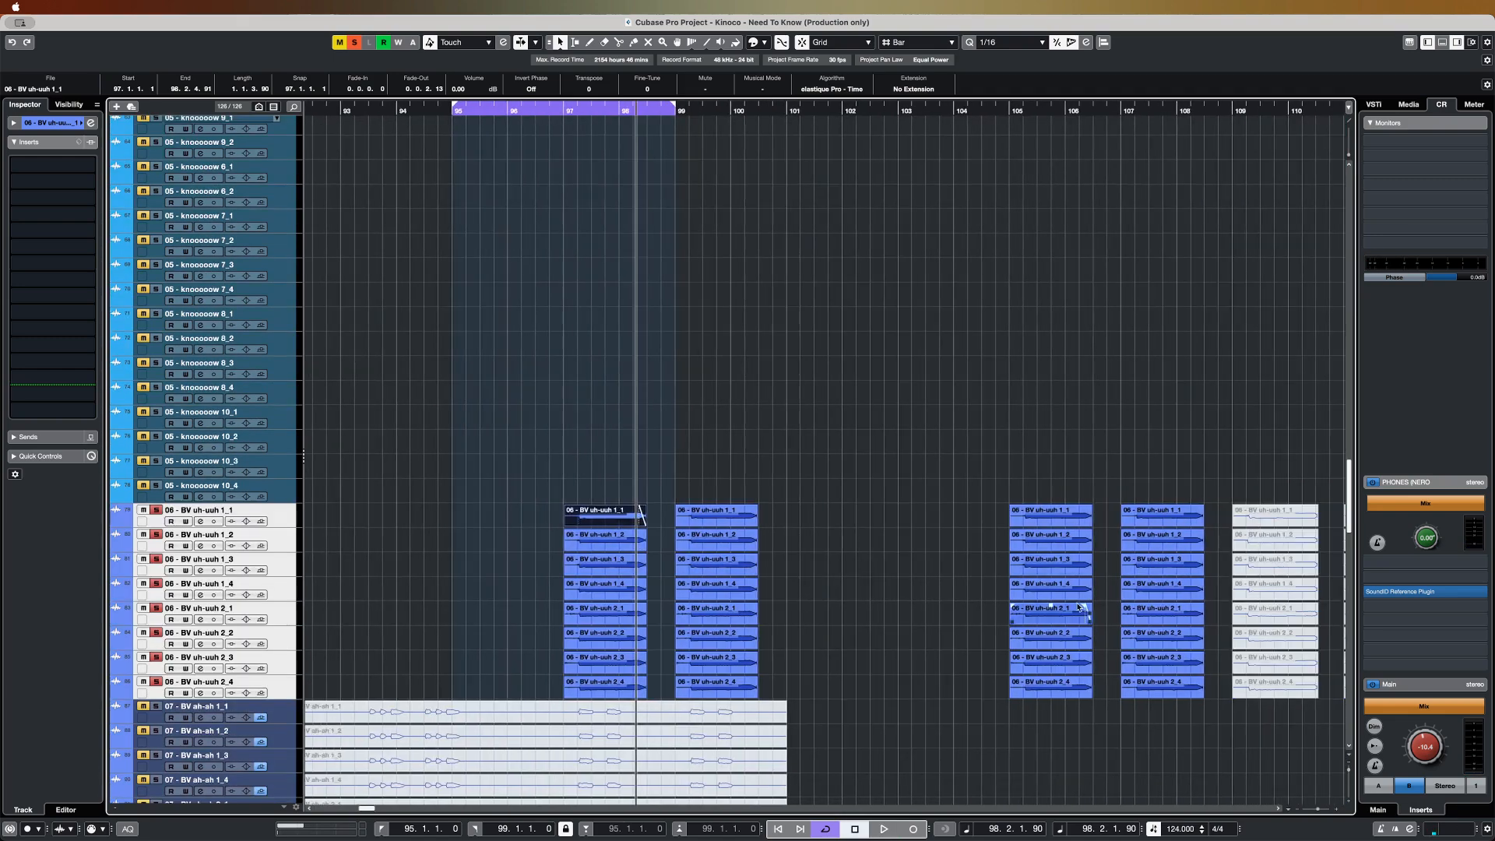
scroll(534, 478, left, 3)
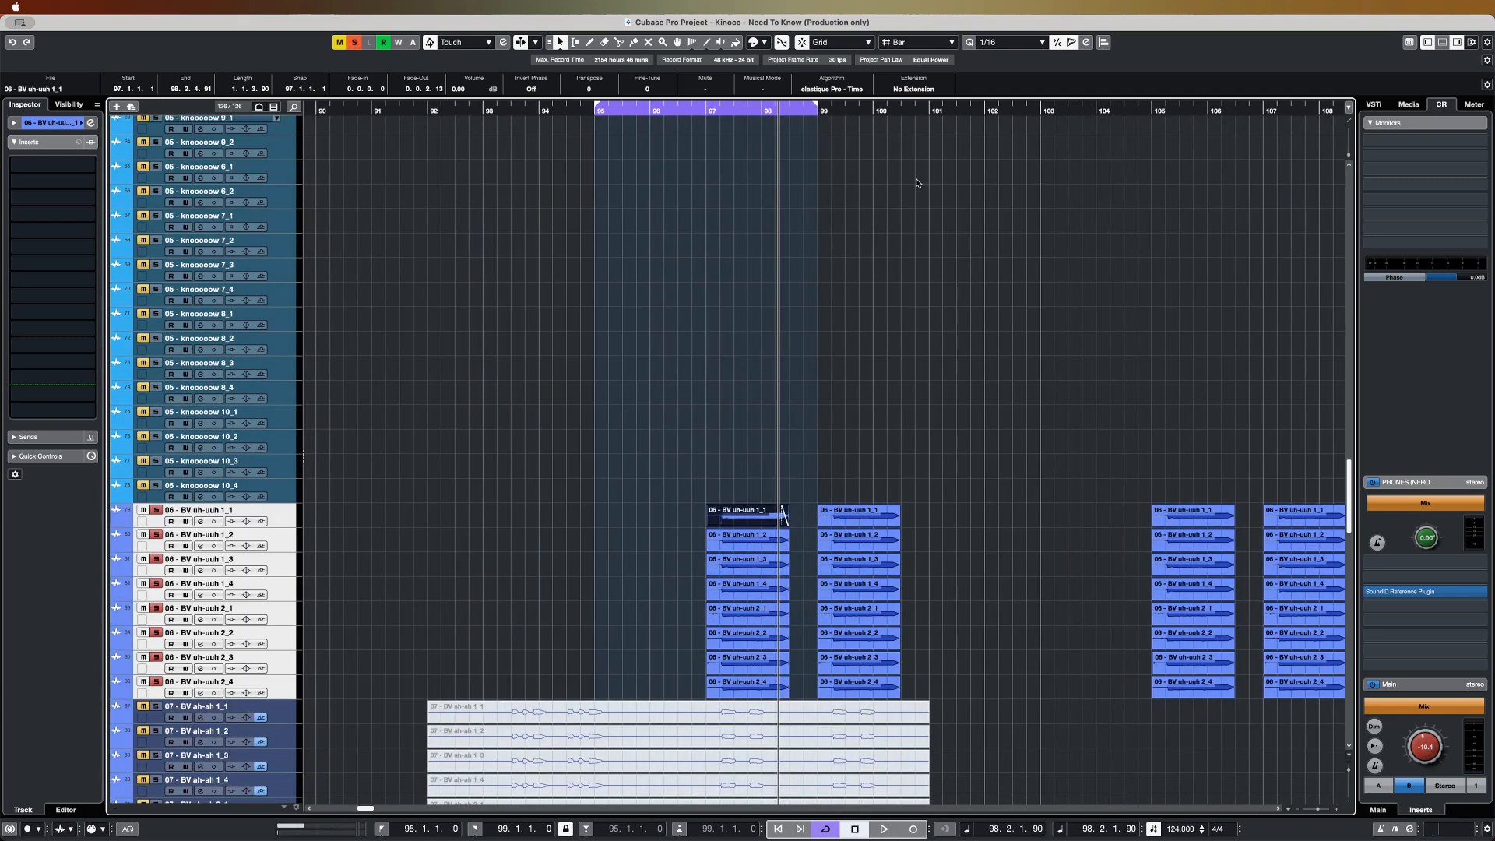
alt+click(933, 109)
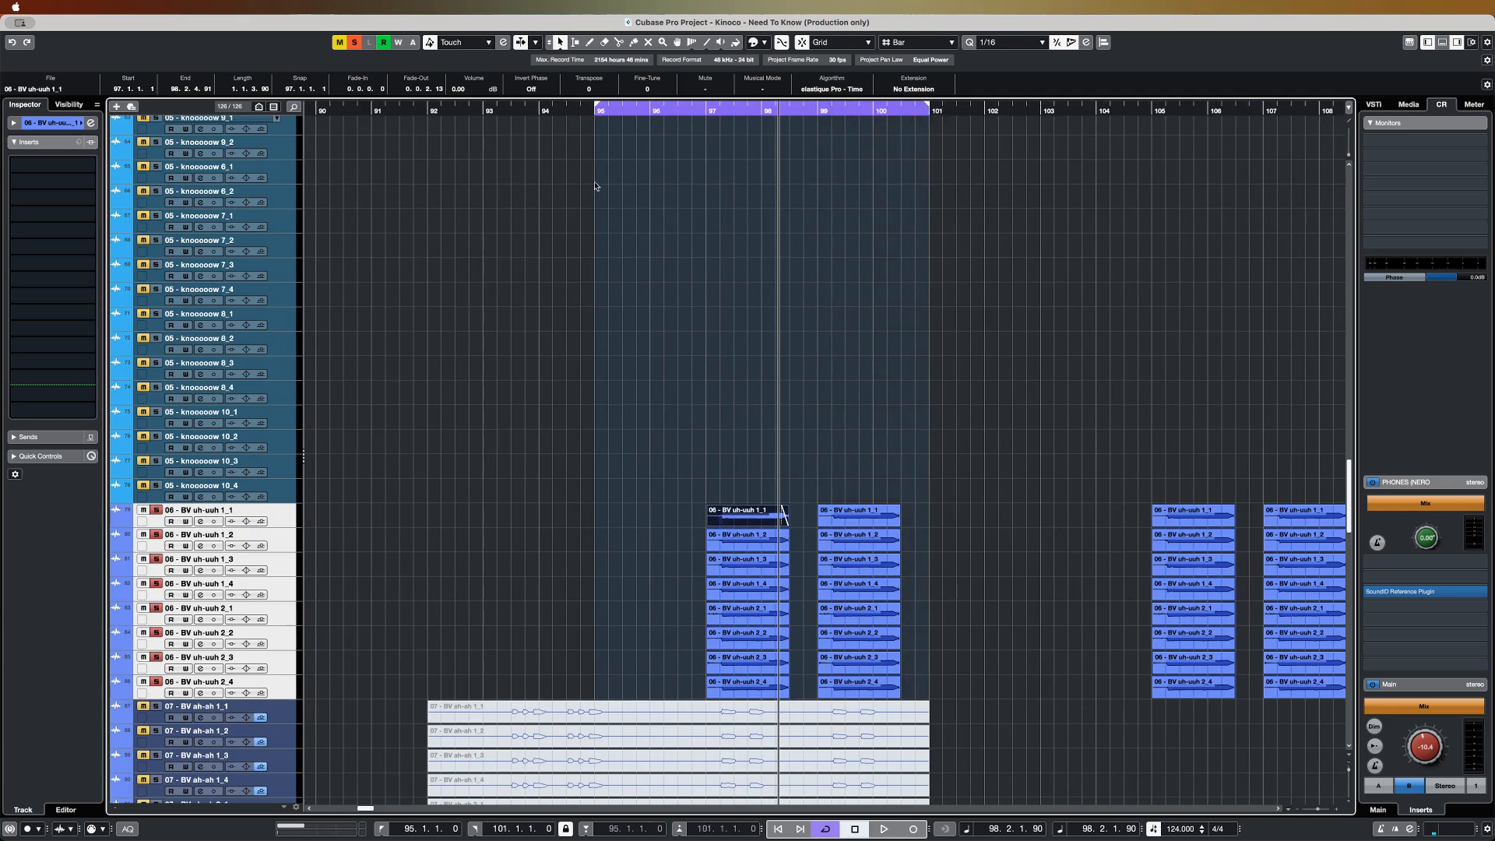
click(580, 111)
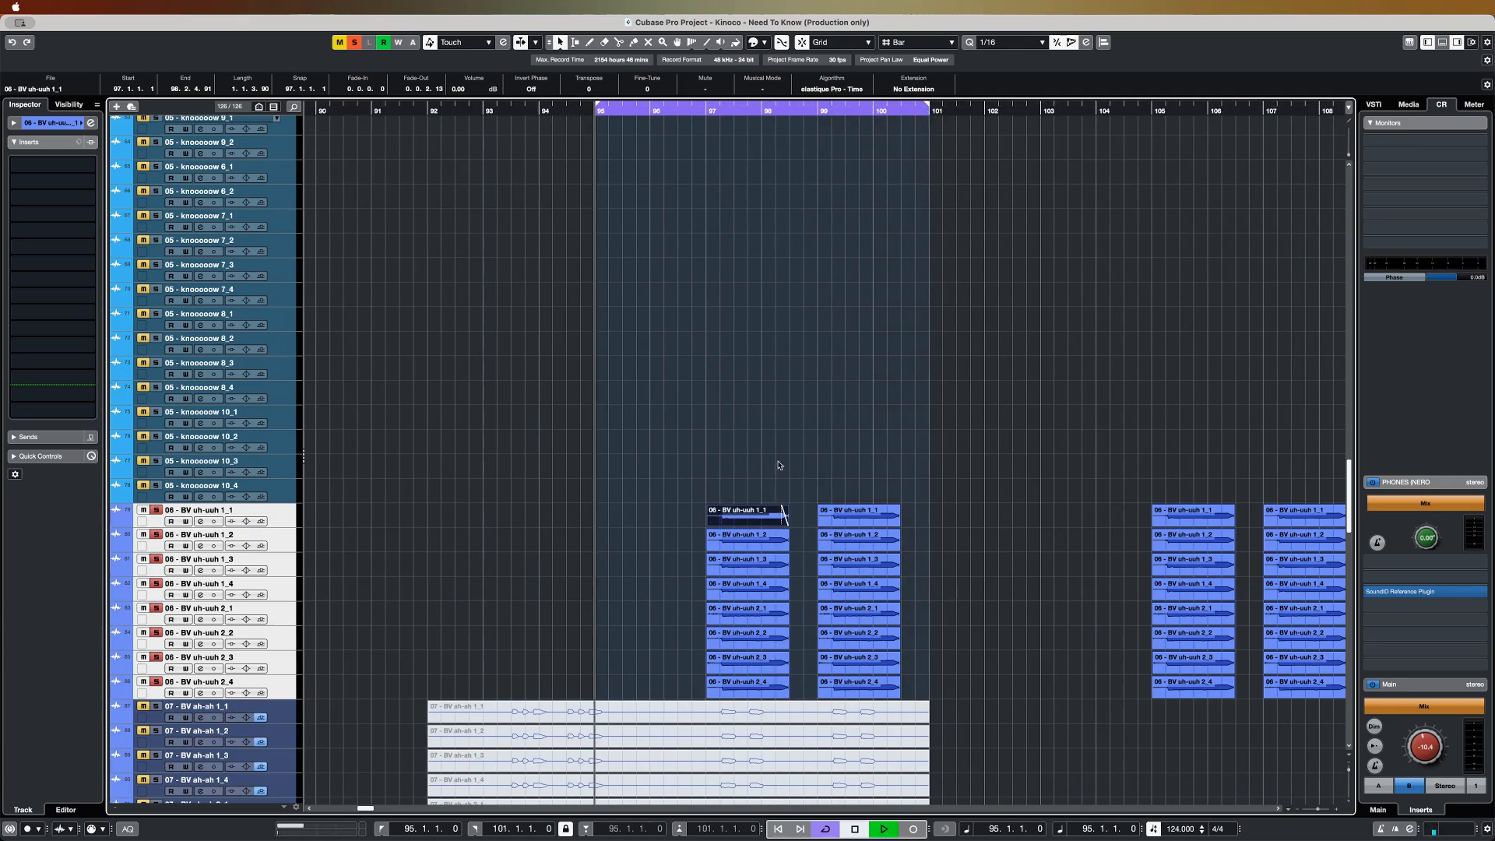
key(s)
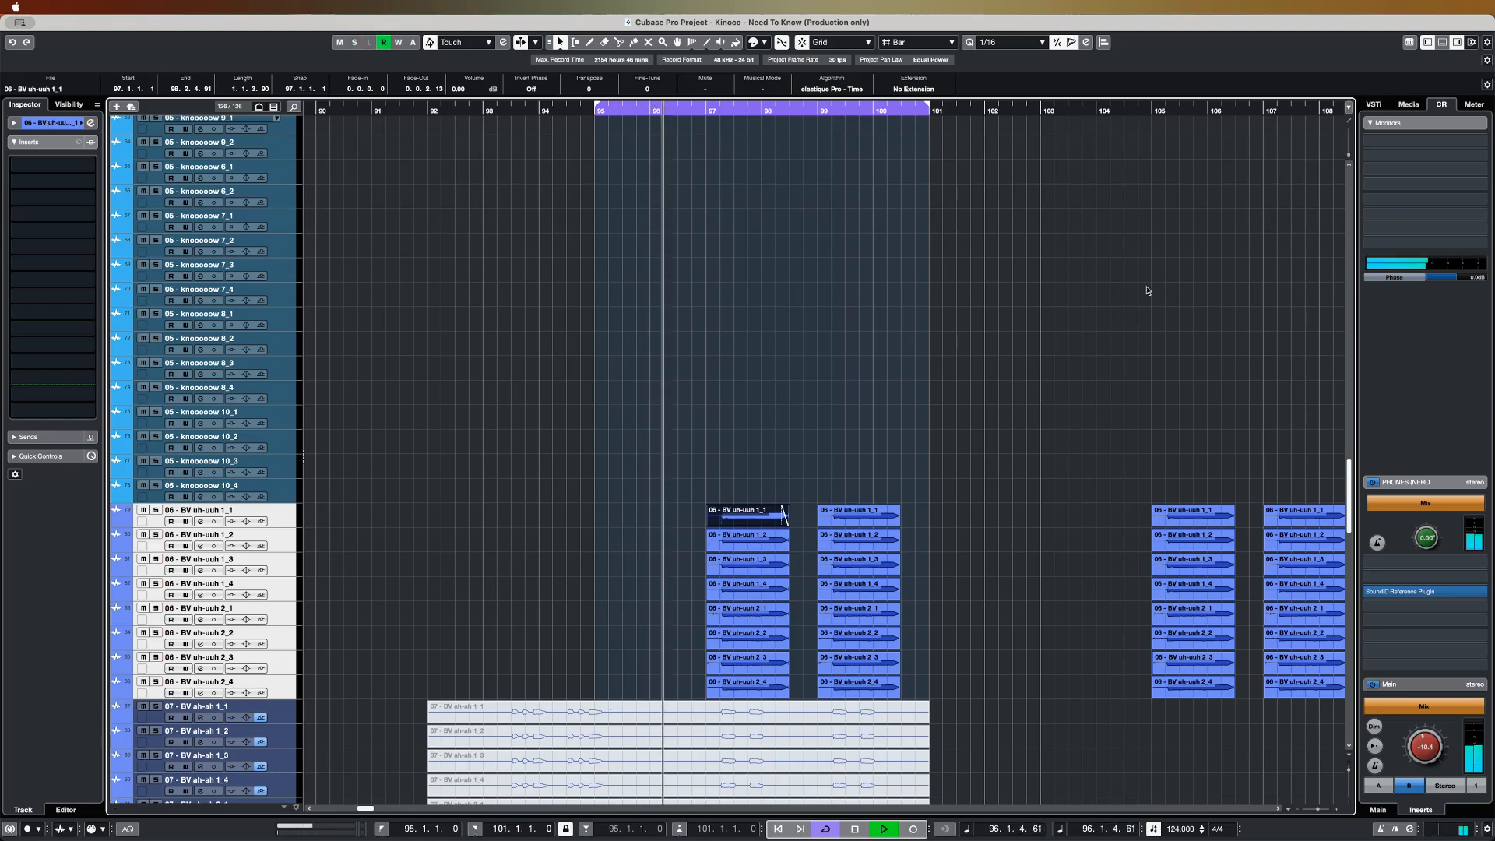
scroll(1147, 291, down, 3)
scroll(1143, 302, right, 3)
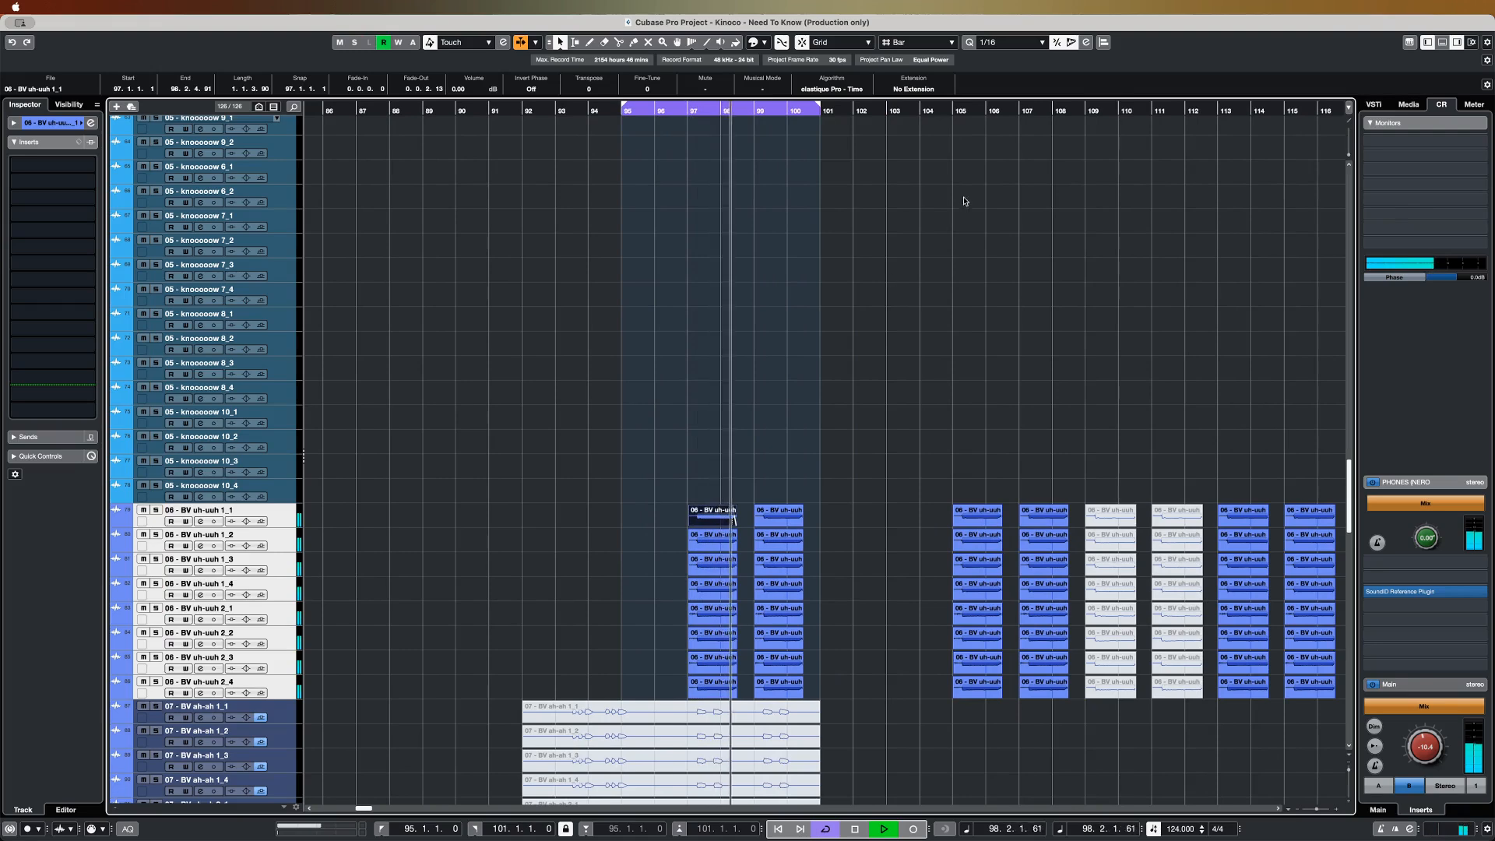
- Extend the cycle range to bar 109 and play the full mix on into bar 107 before stopping playback
alt+click(1091, 118)
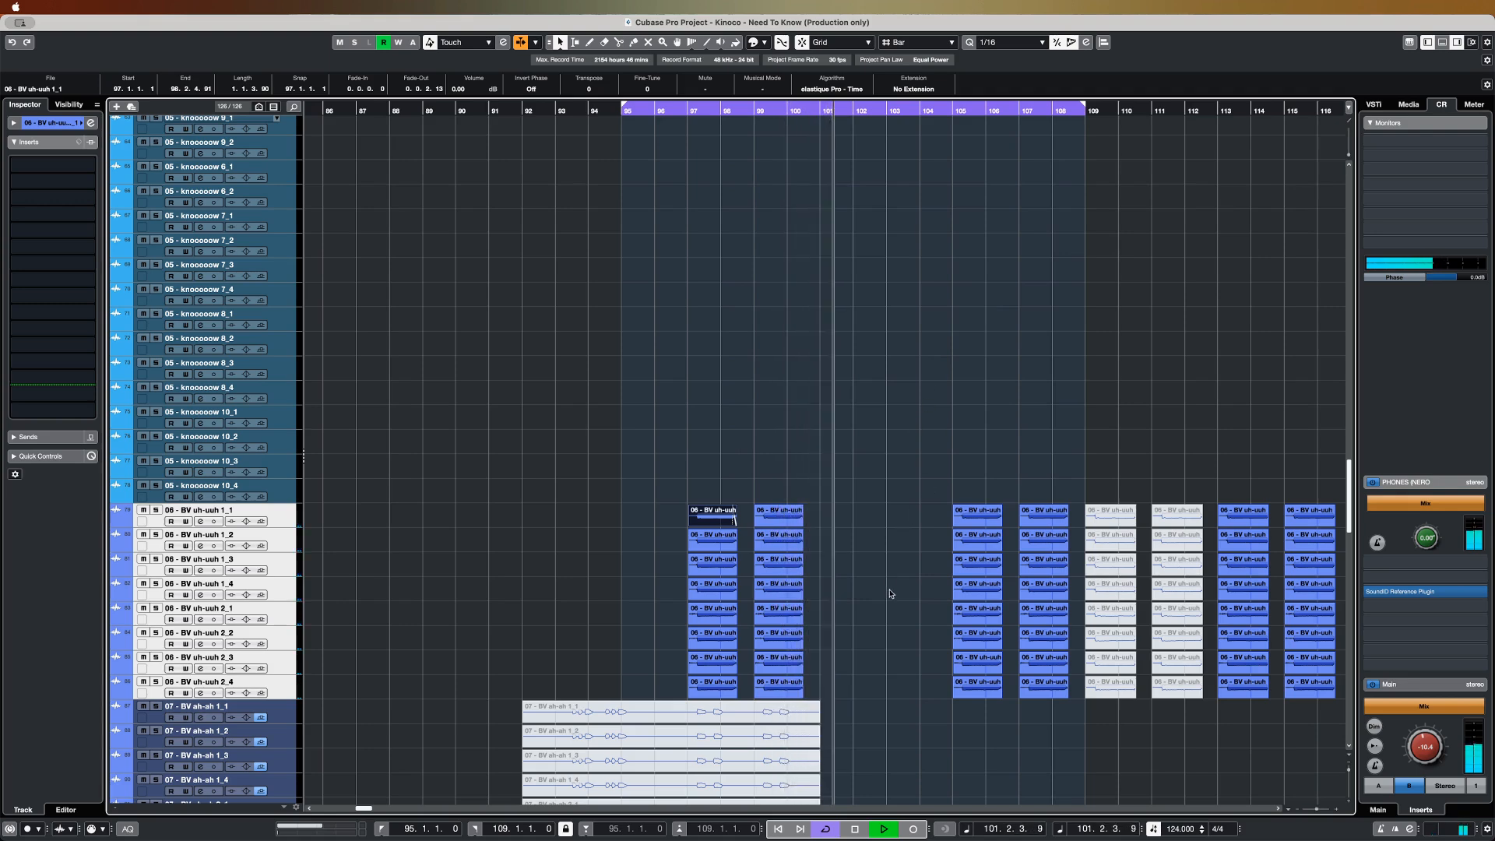
scroll(907, 598, up, 2)
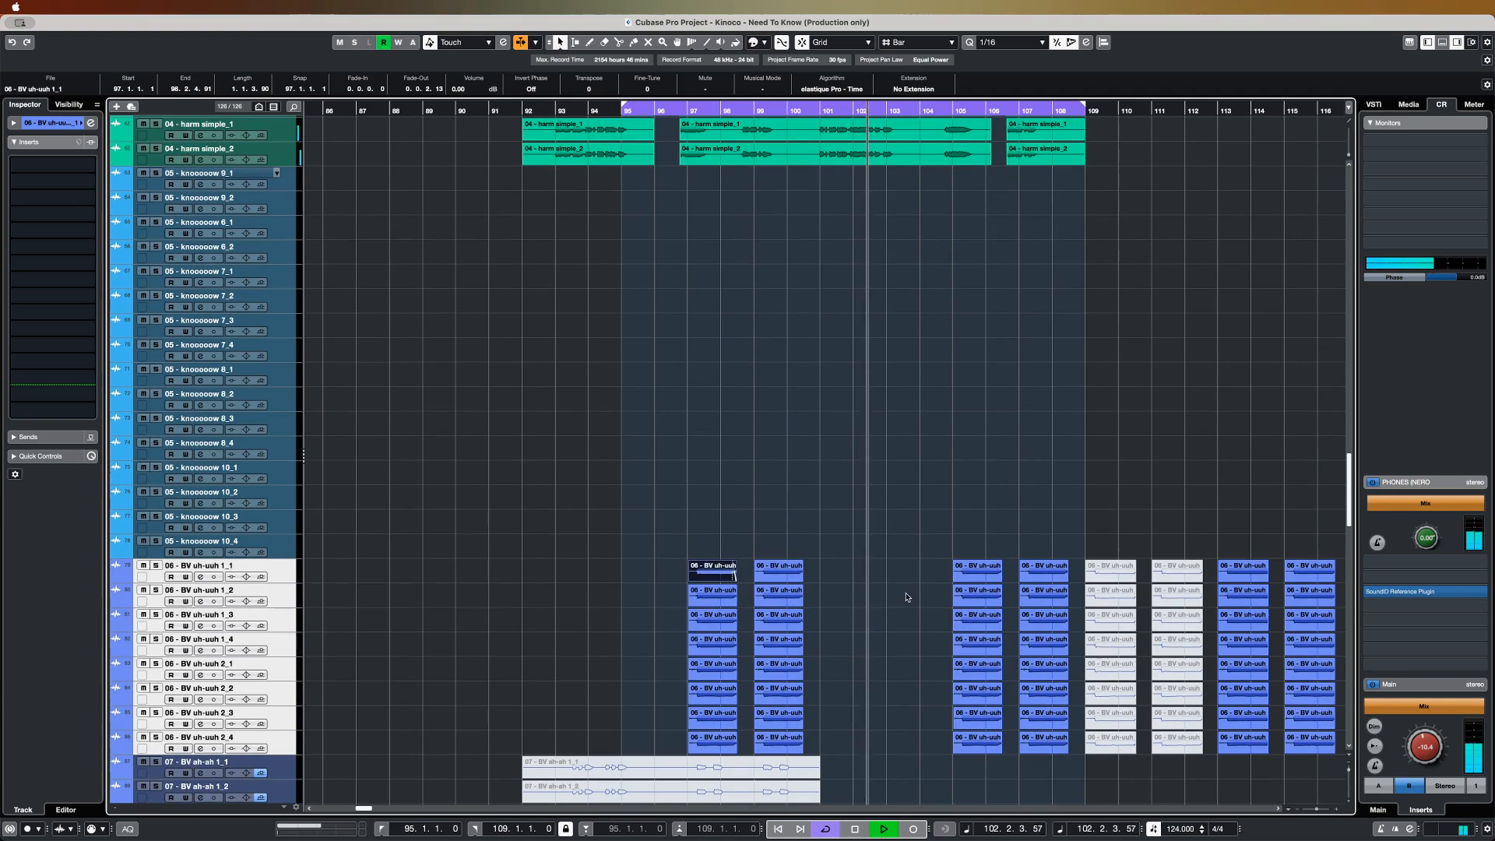
scroll(907, 598, up, 6)
scroll(907, 598, down, 5)
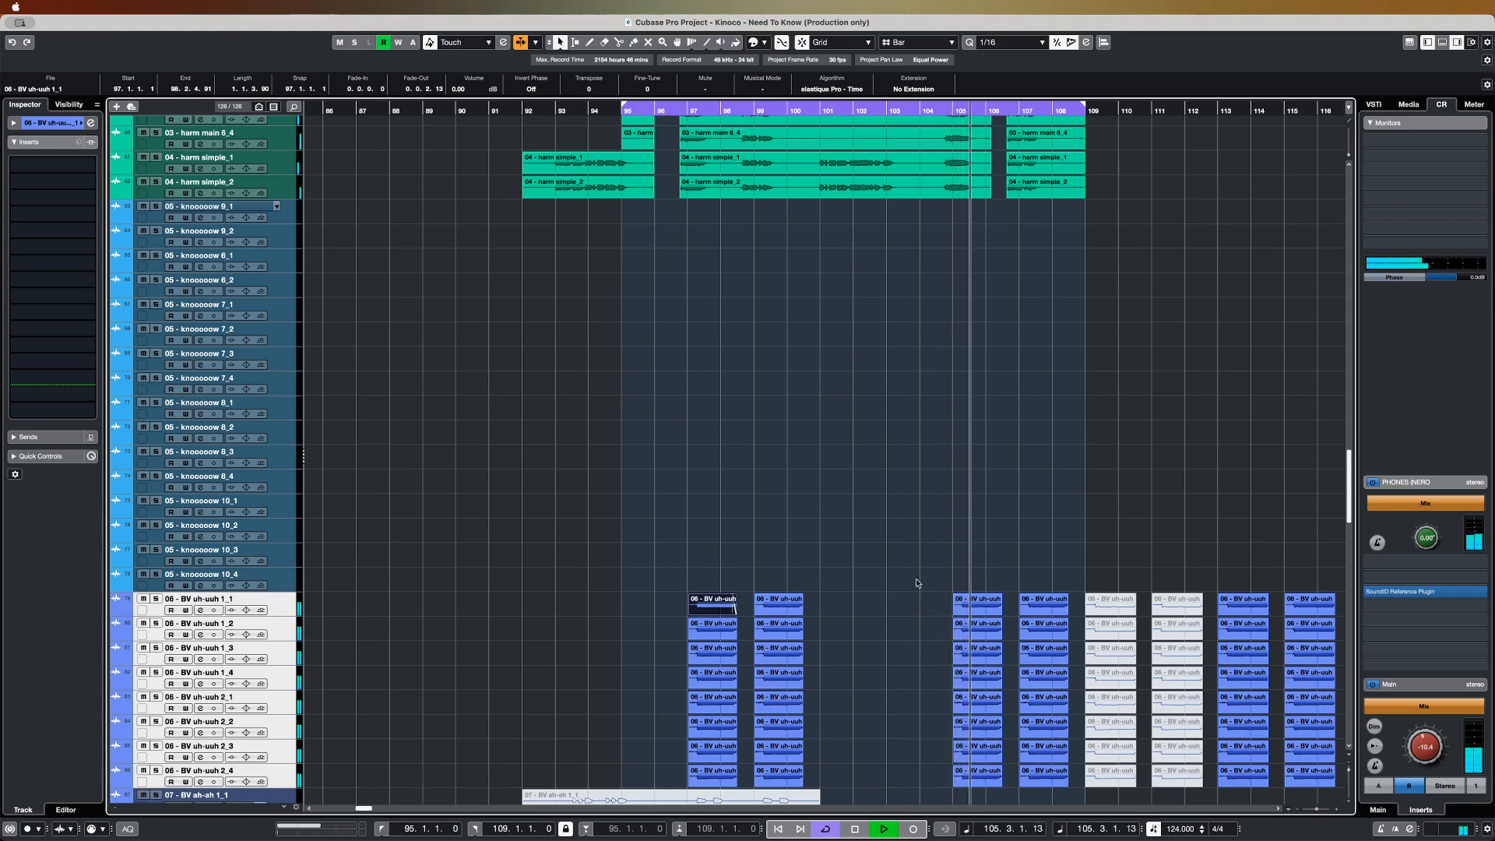
scroll(966, 474, up, 2)
scroll(967, 474, up, 15)
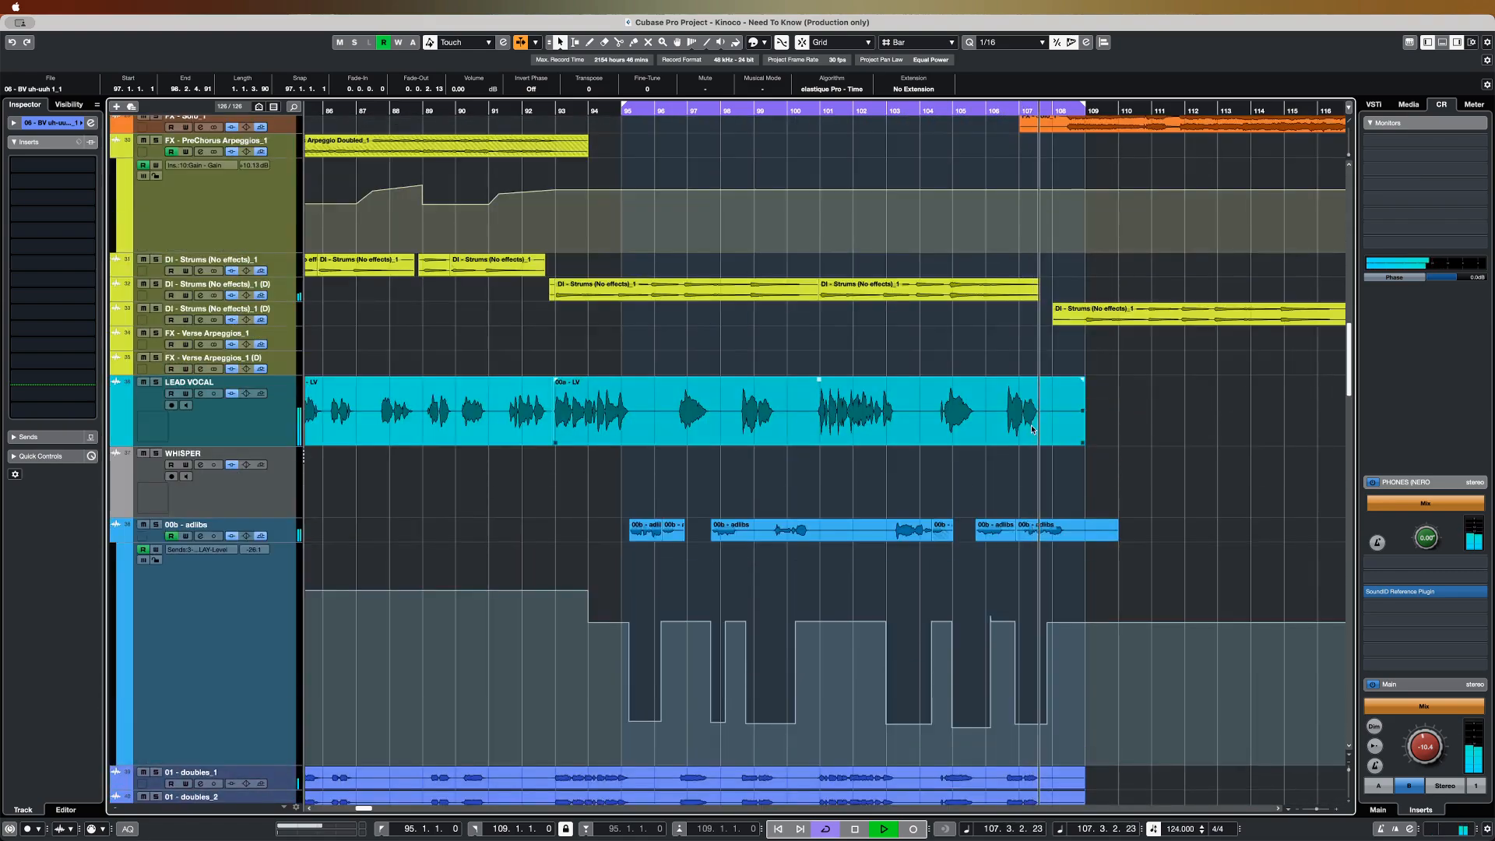
key(space)
- Return the playhead to bar 95 and inspect the 00b - adlibs track's Auto-Tune, RVox Stereo and Pro-Q 3 inserts
click(269, 531)
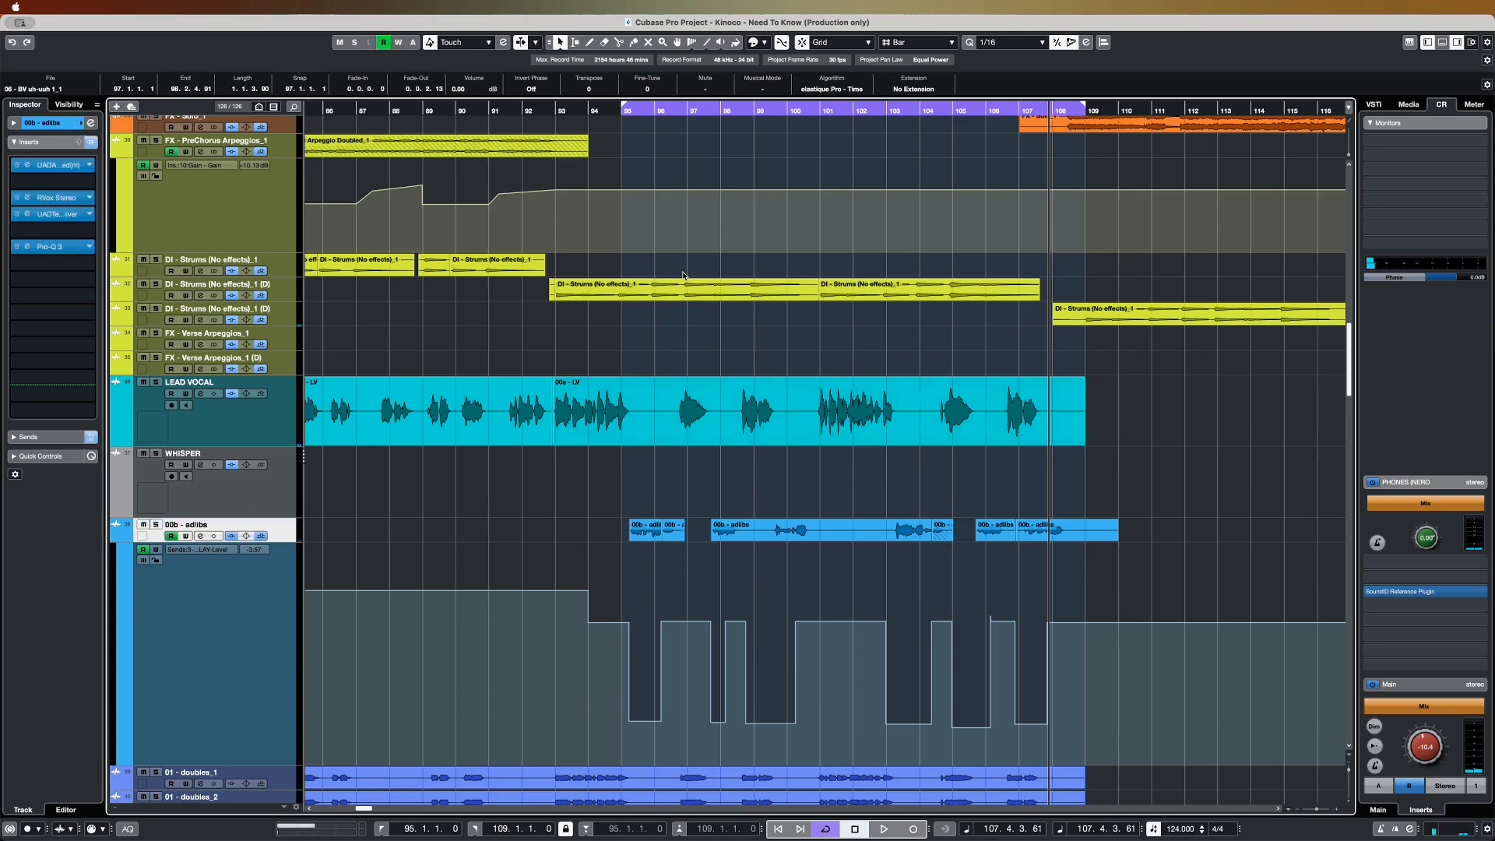
click(619, 112)
click(70, 166)
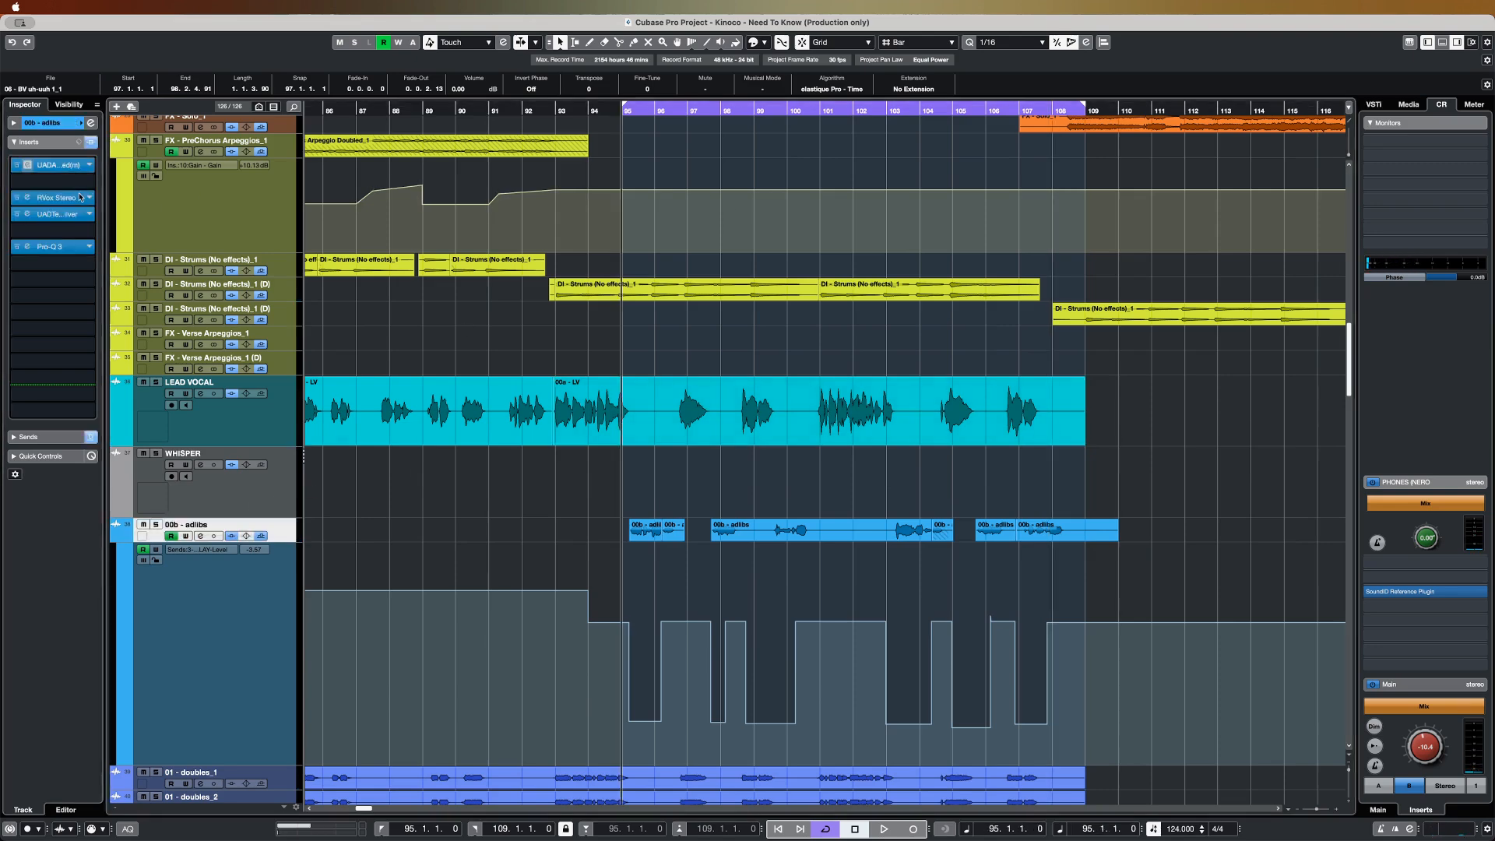
click(70, 199)
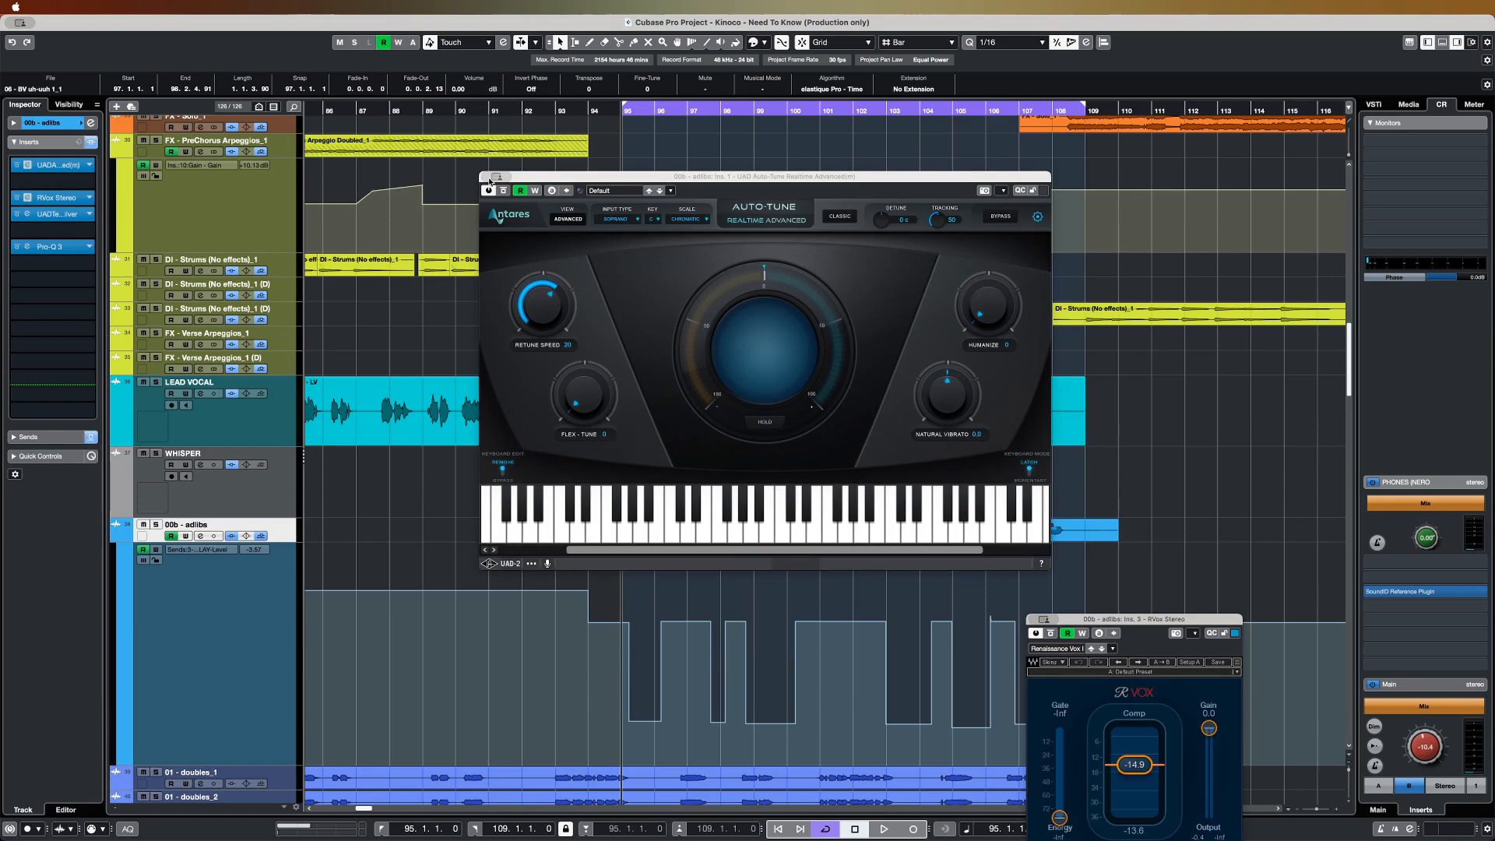
click(489, 178)
click(62, 247)
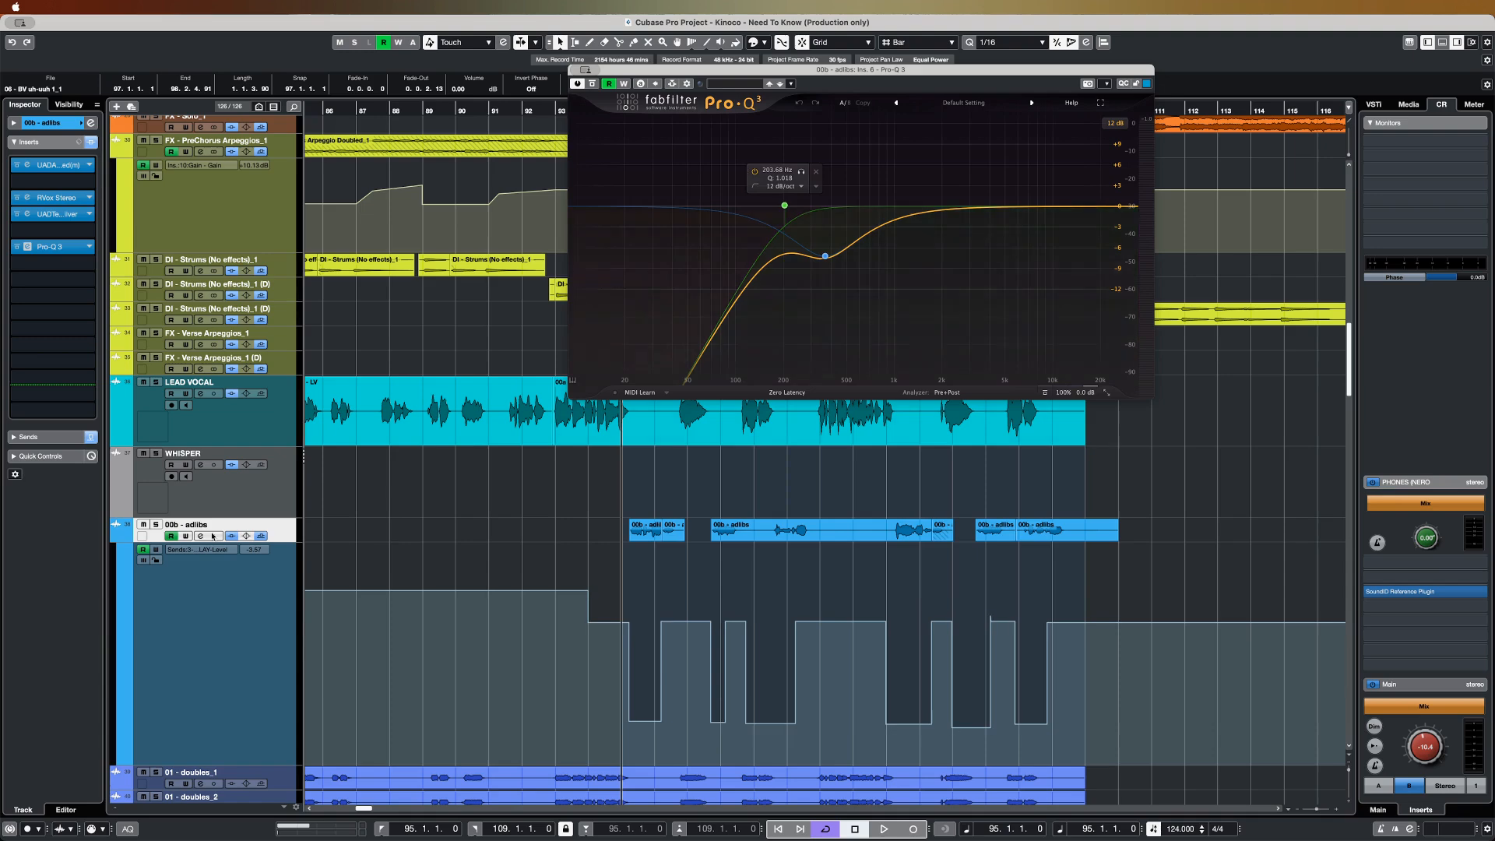
- Solo the 00b - adlibs track and play it from bar 95 with its Pro-Q 3 equalizer in view, closing the plug-in during playback
click(155, 524)
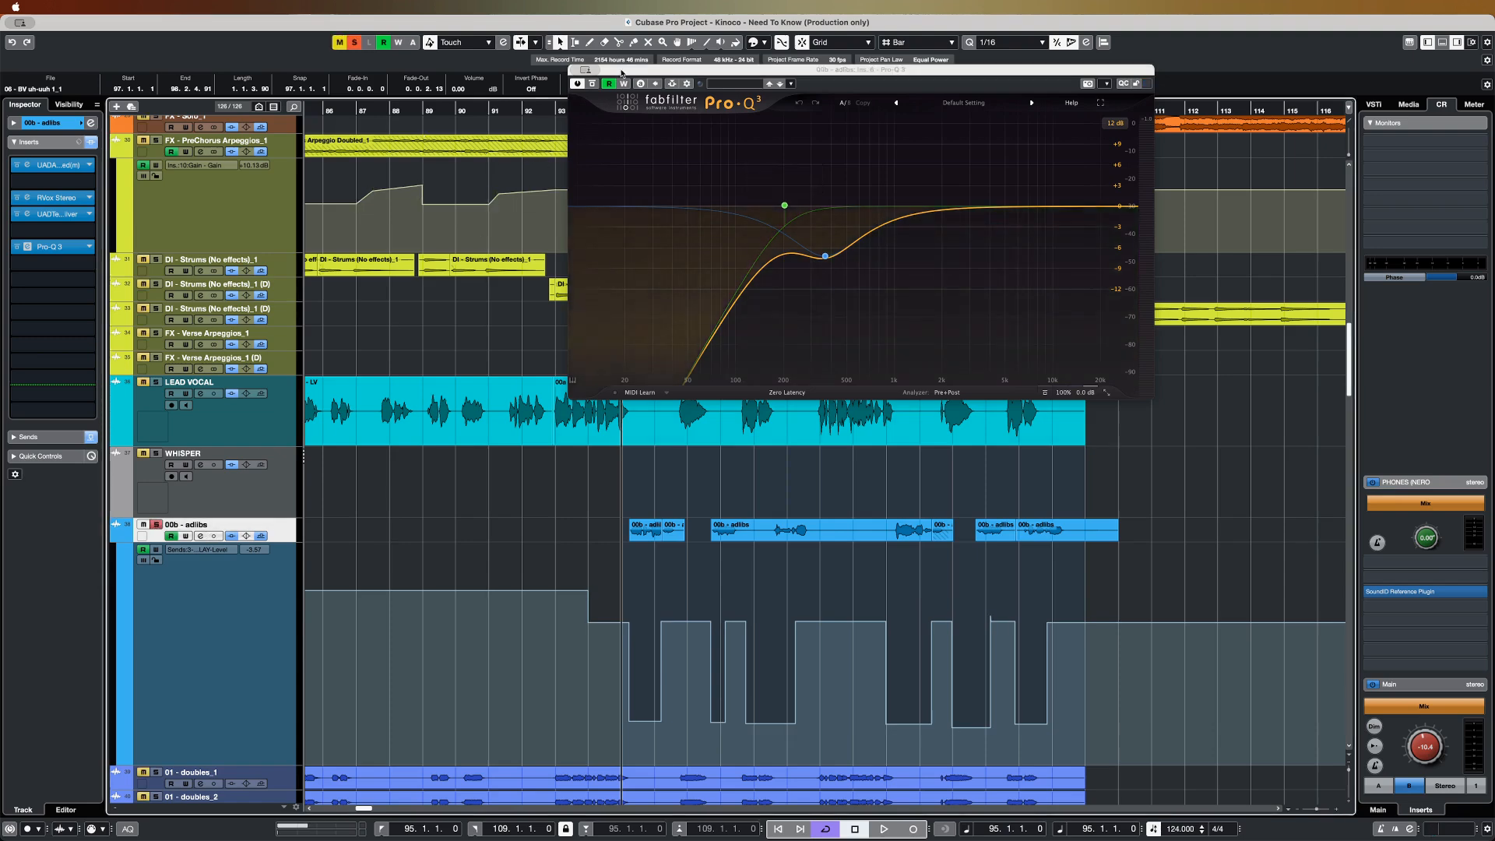
drag(621, 72, 693, 198)
key(space)
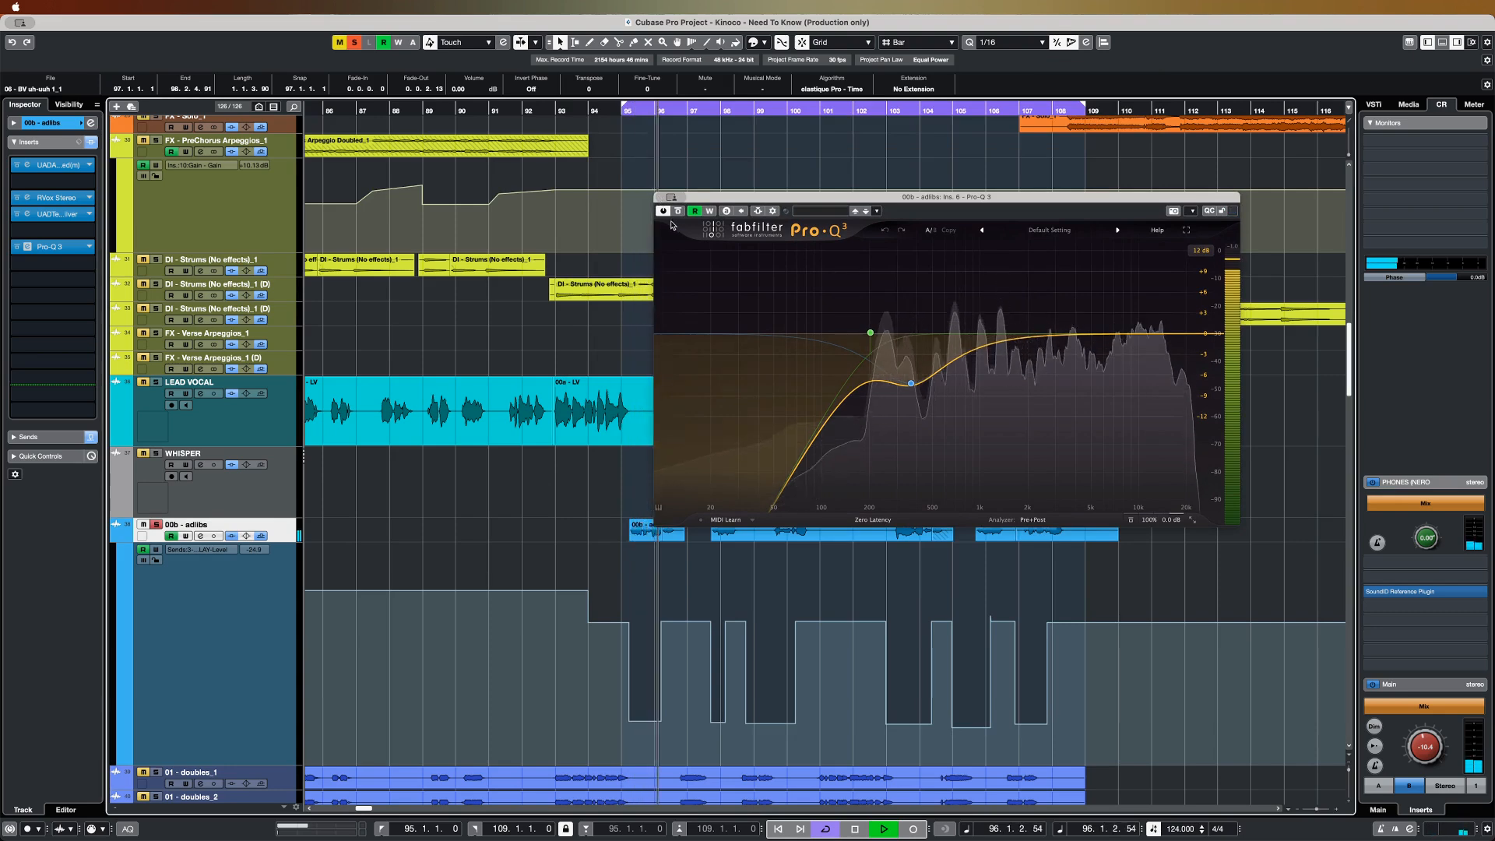
click(659, 197)
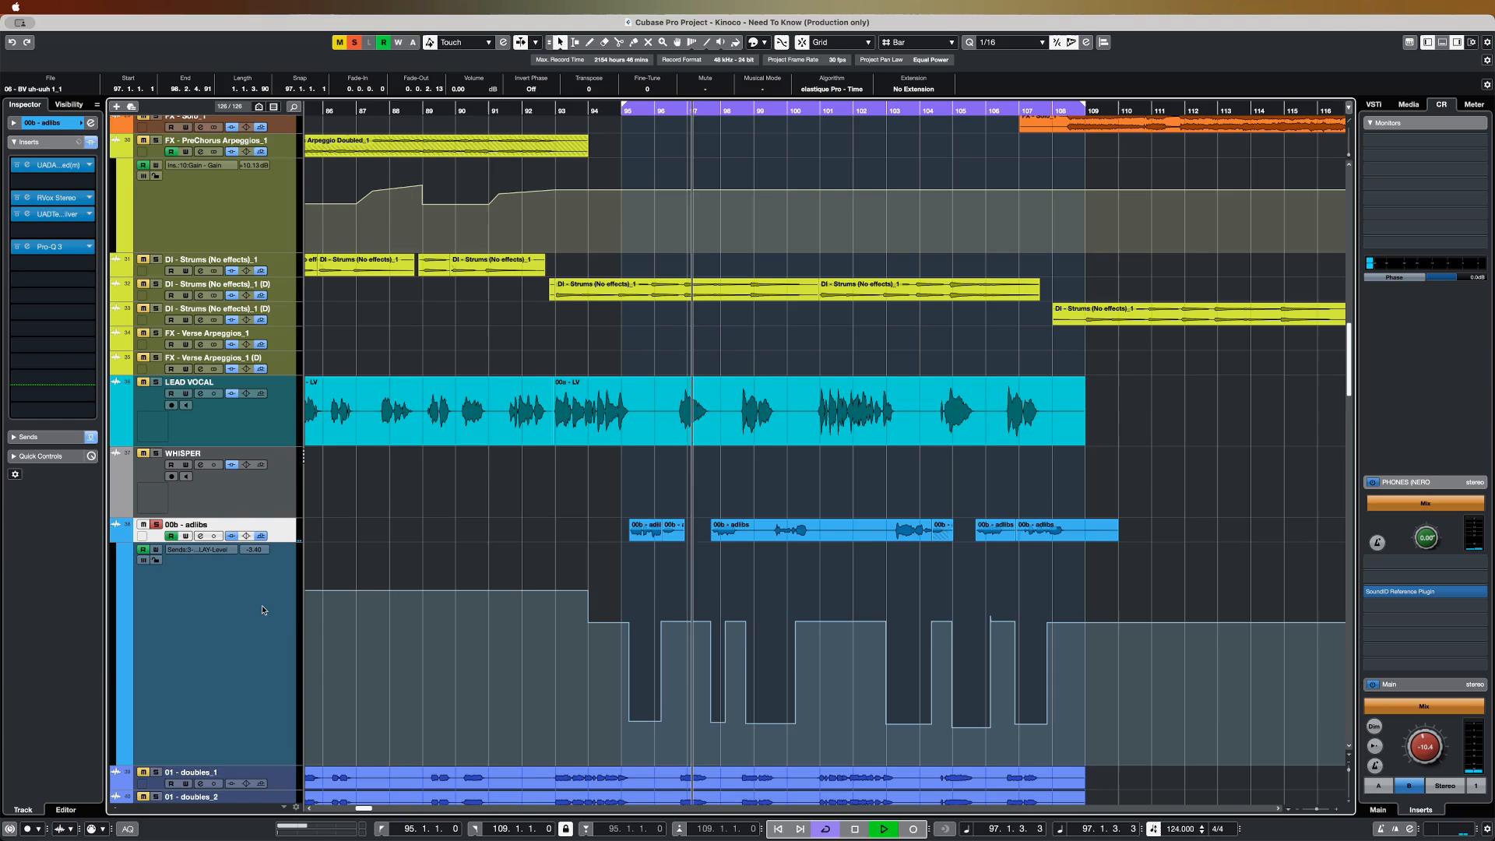
- Follow the adlibs track's delay send automation during solo playback through bar 108, and stop there
click(248, 630)
scroll(248, 630, down, 4)
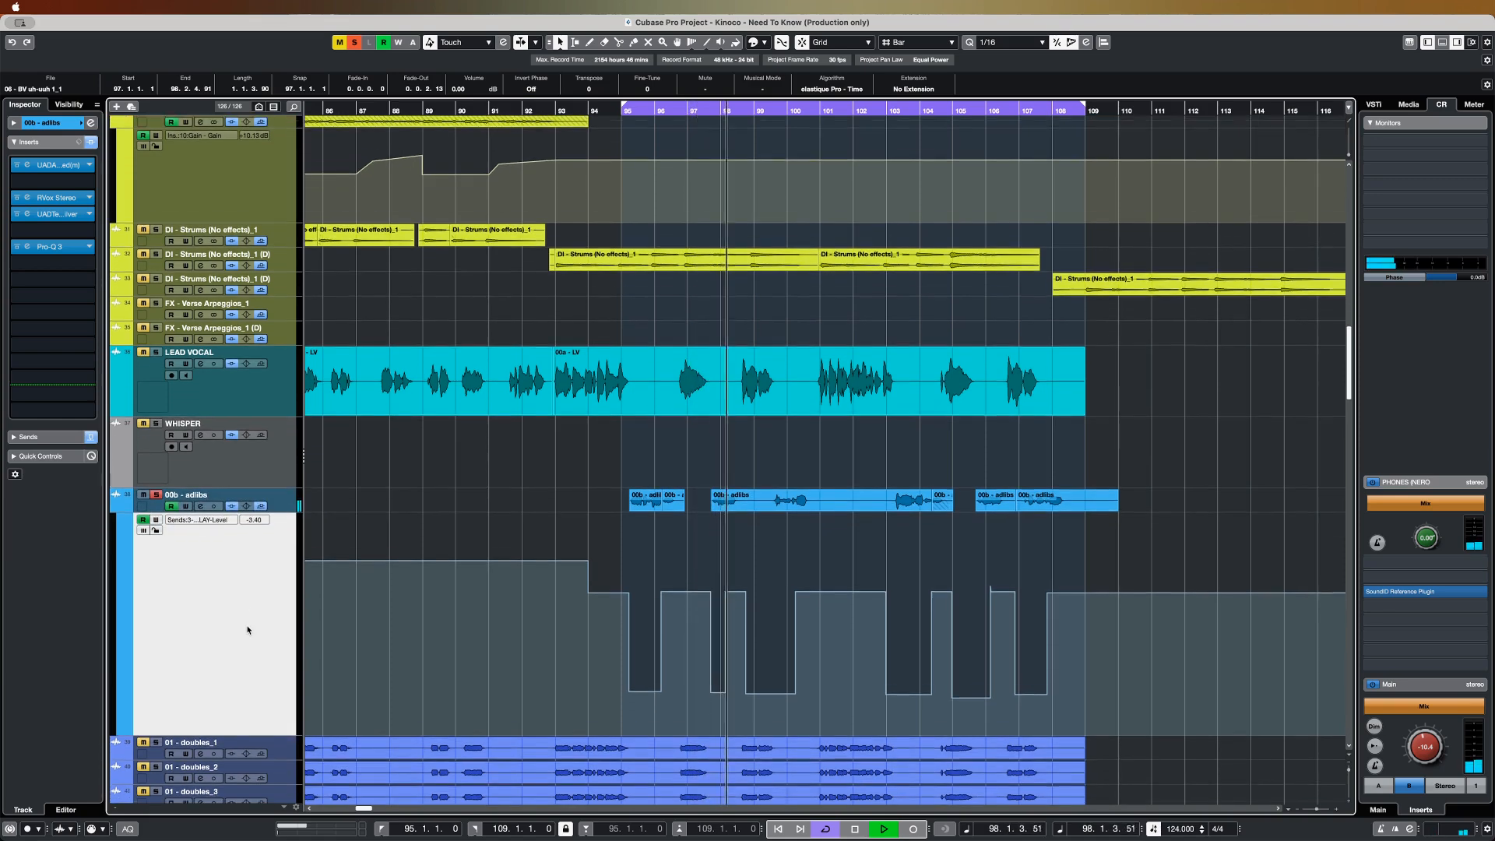
scroll(248, 630, down, 1)
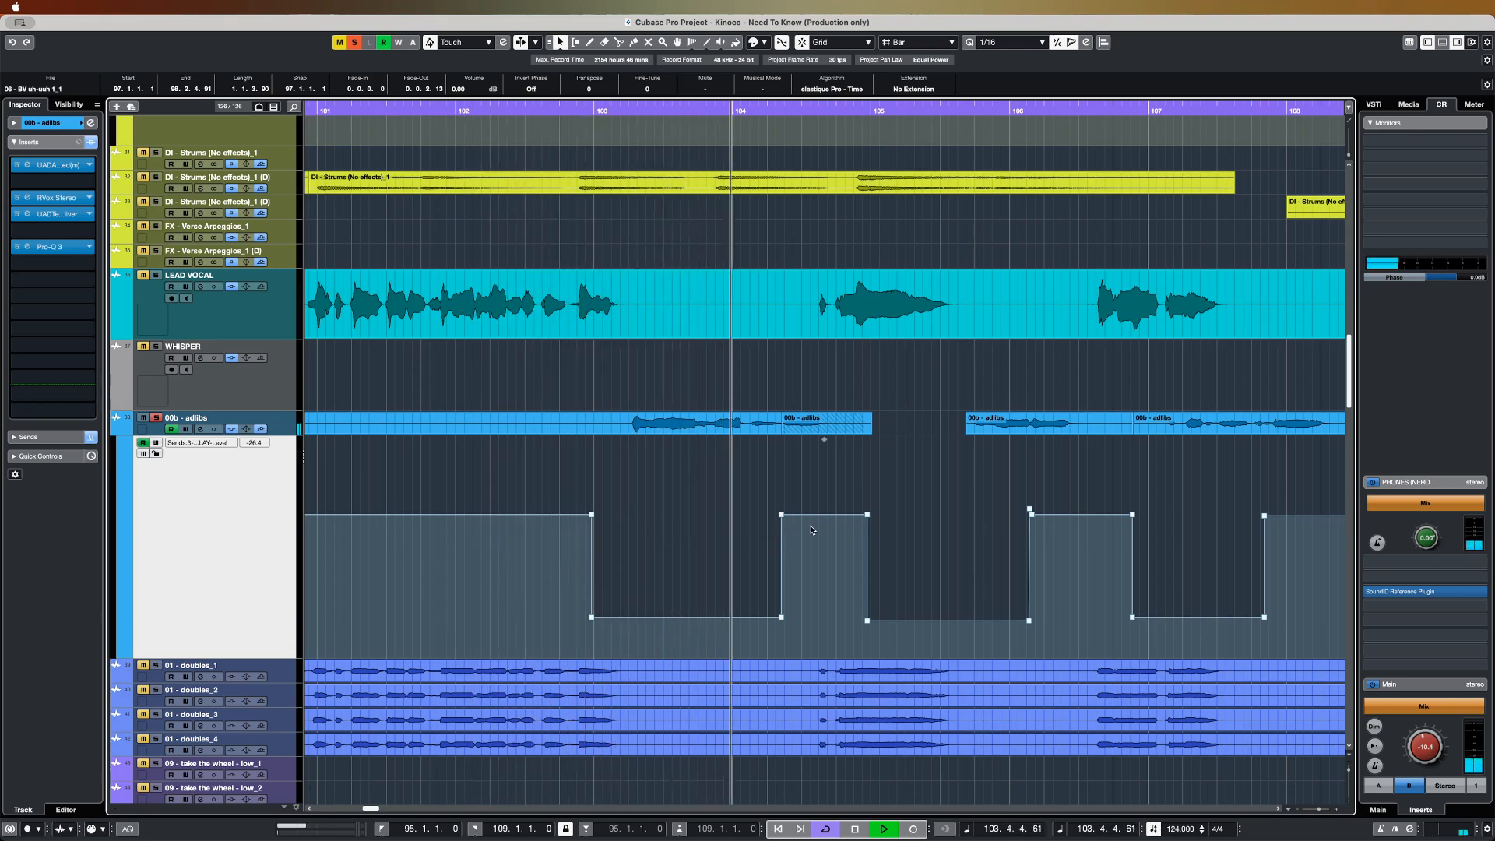
scroll(865, 577, right, 8)
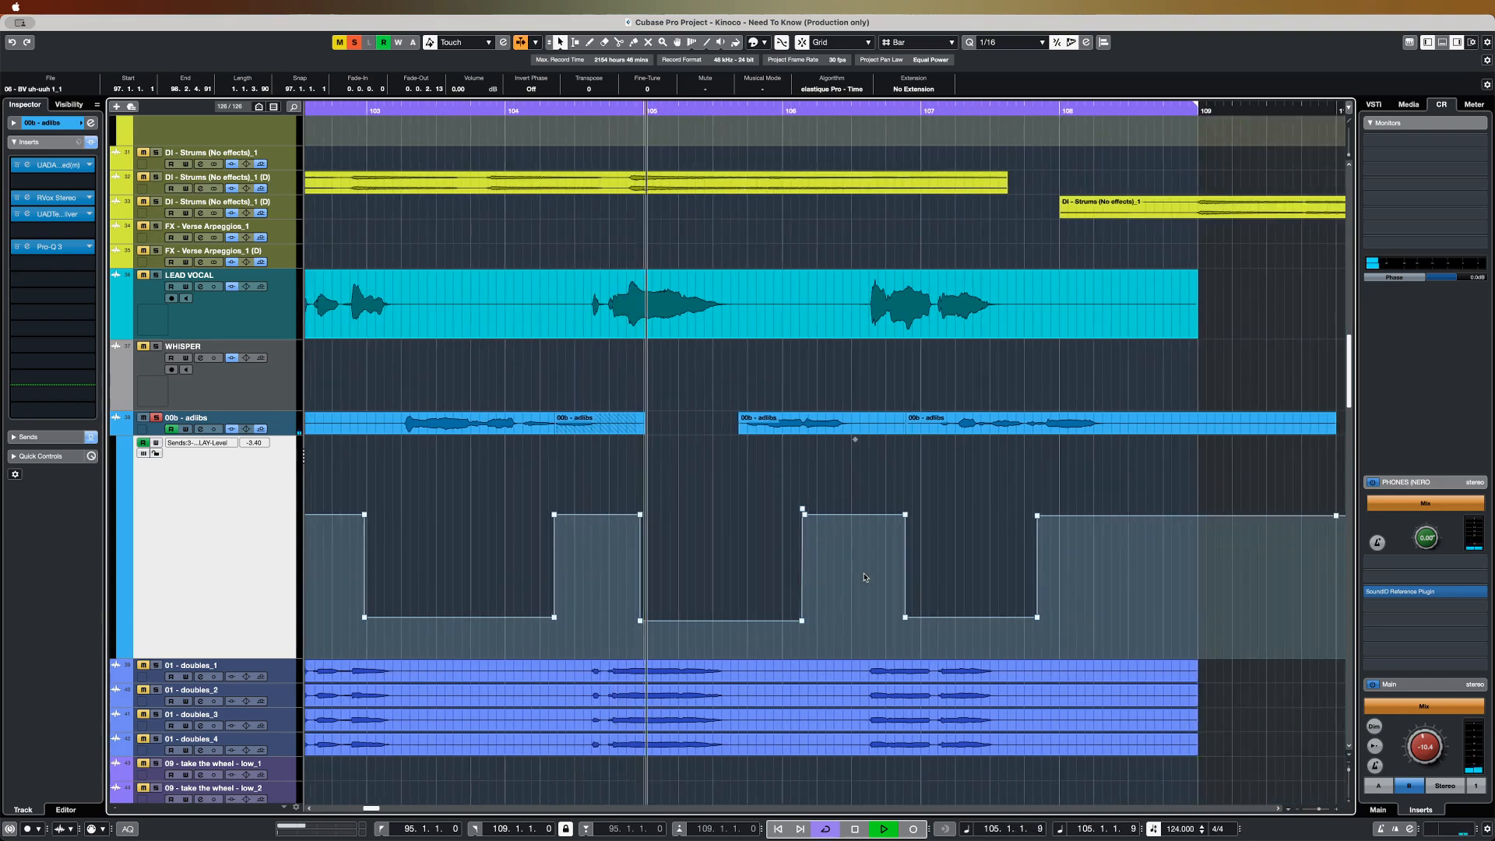
scroll(860, 576, down, 1)
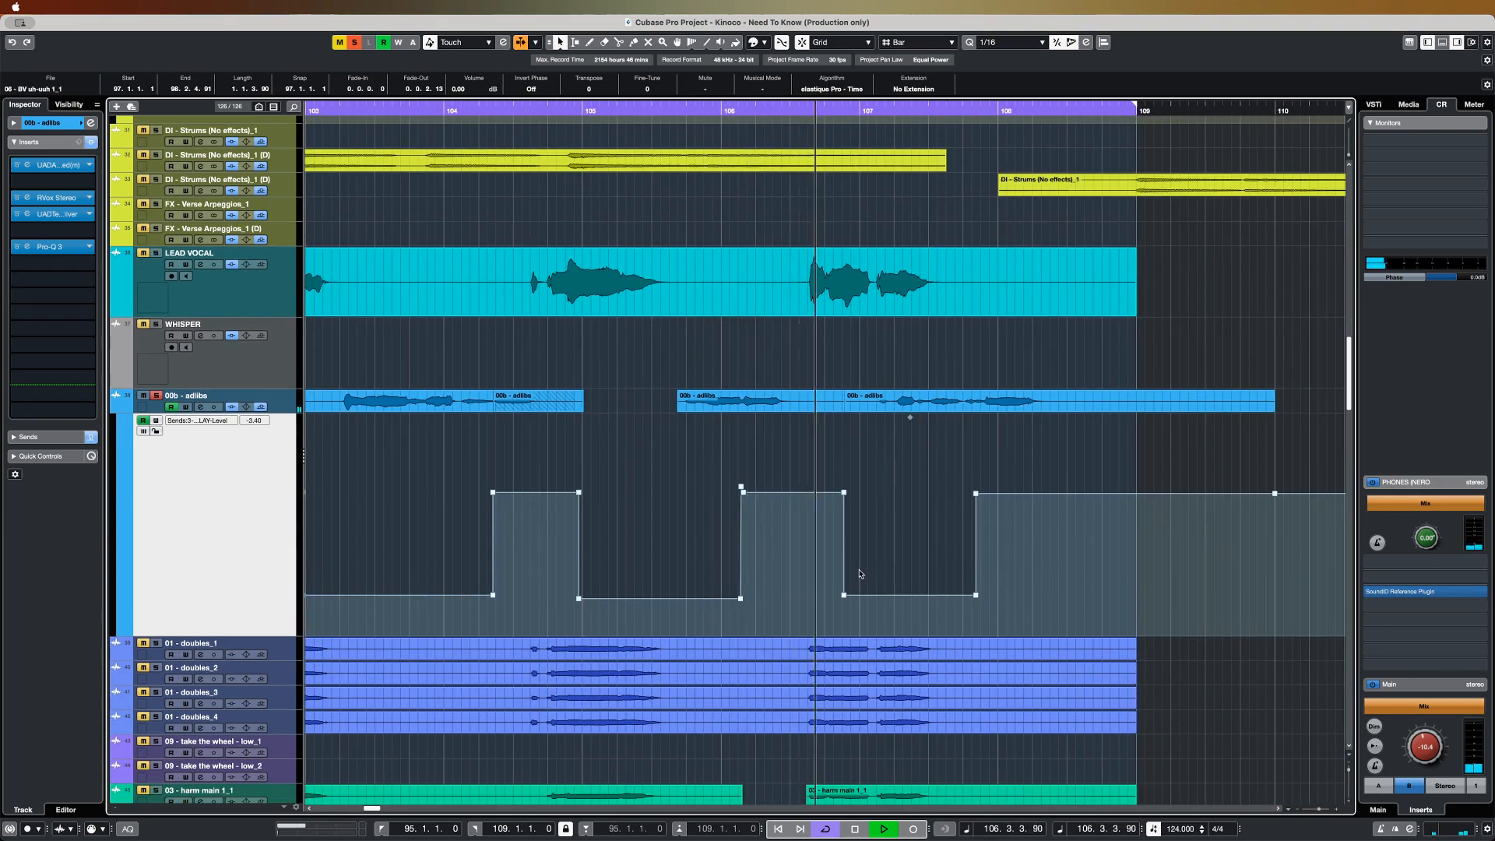
scroll(861, 574, right, 5)
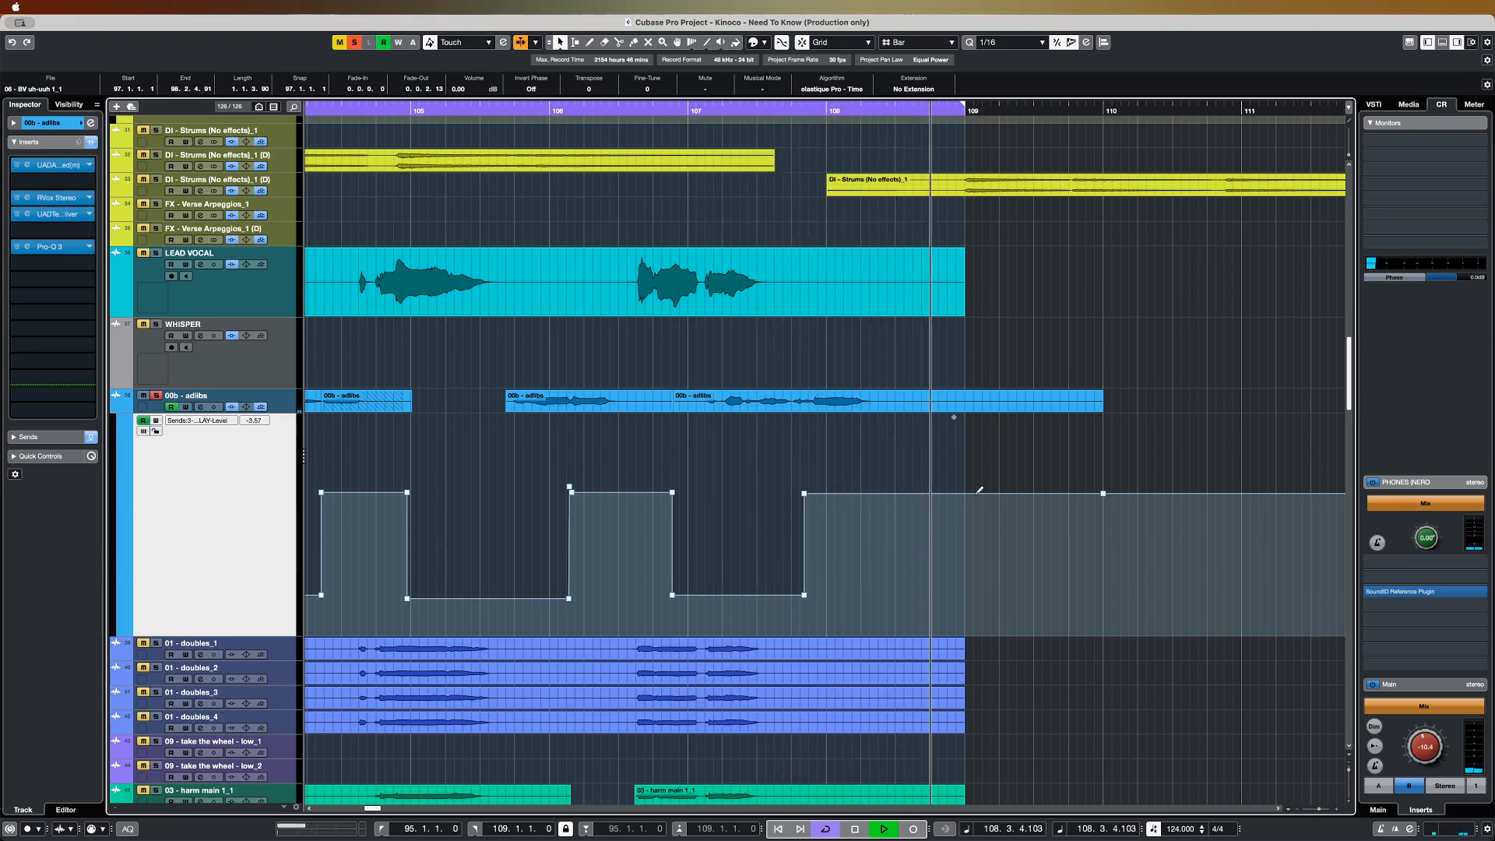
key(space)
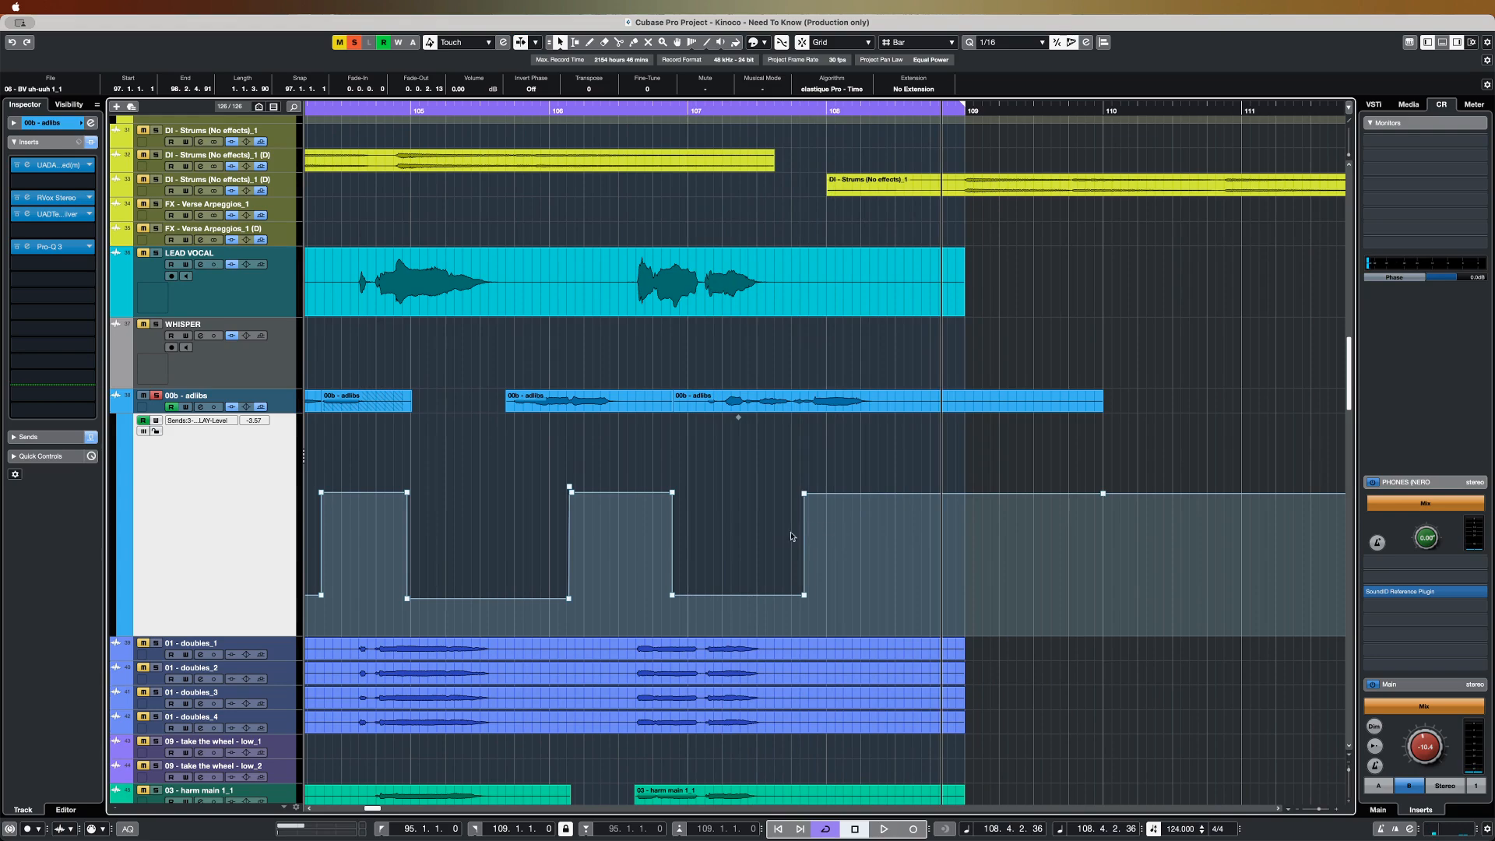
- Replay the soloed adlibs from bar 95 alongside their first delay send automation changes, stopping in bar 96
scroll(759, 536, down, 5)
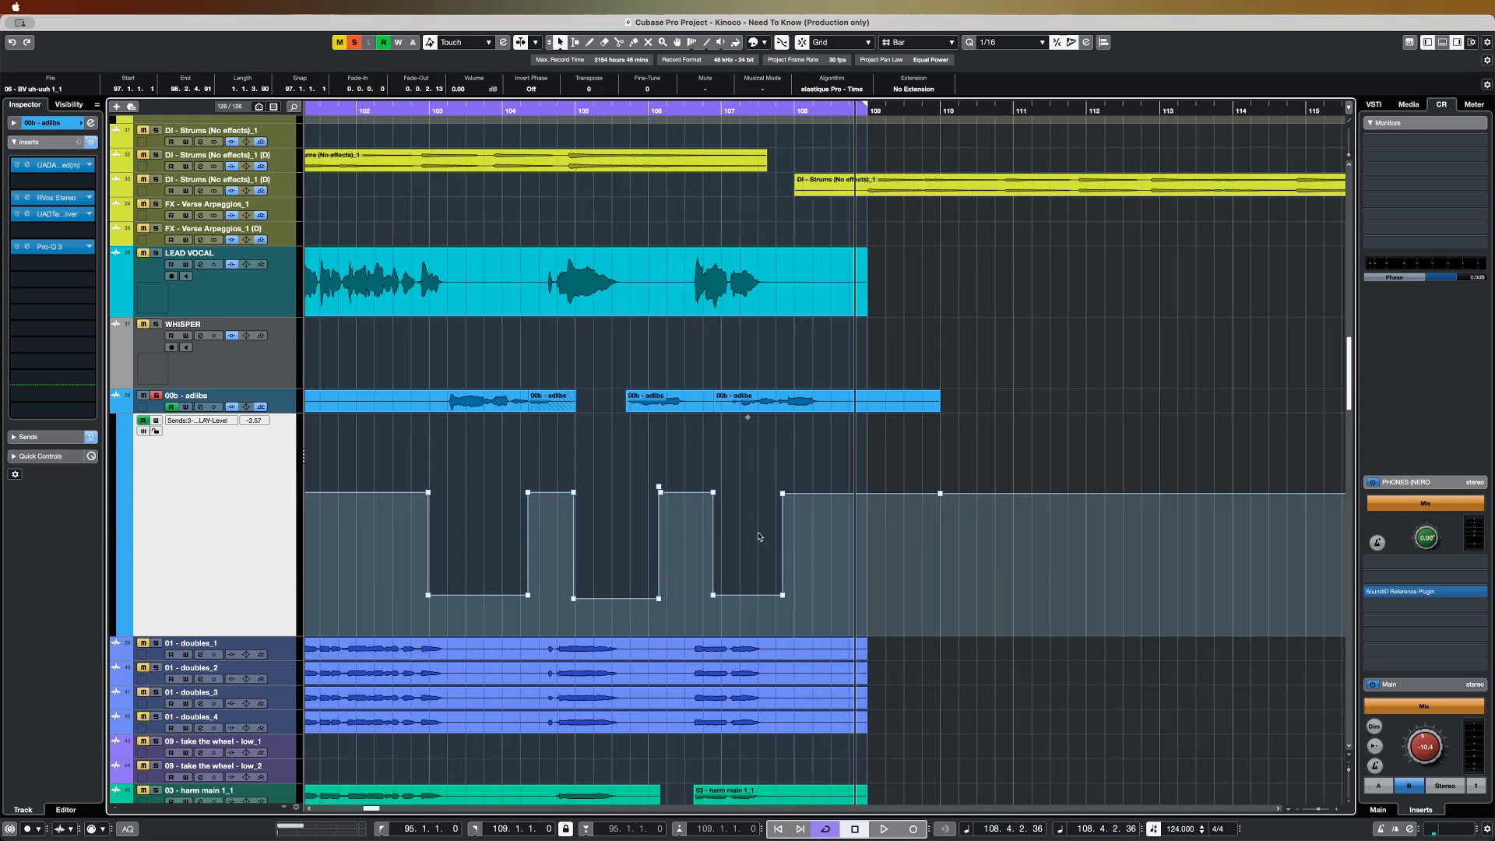
scroll(759, 537, left, 8)
scroll(759, 536, left, 5)
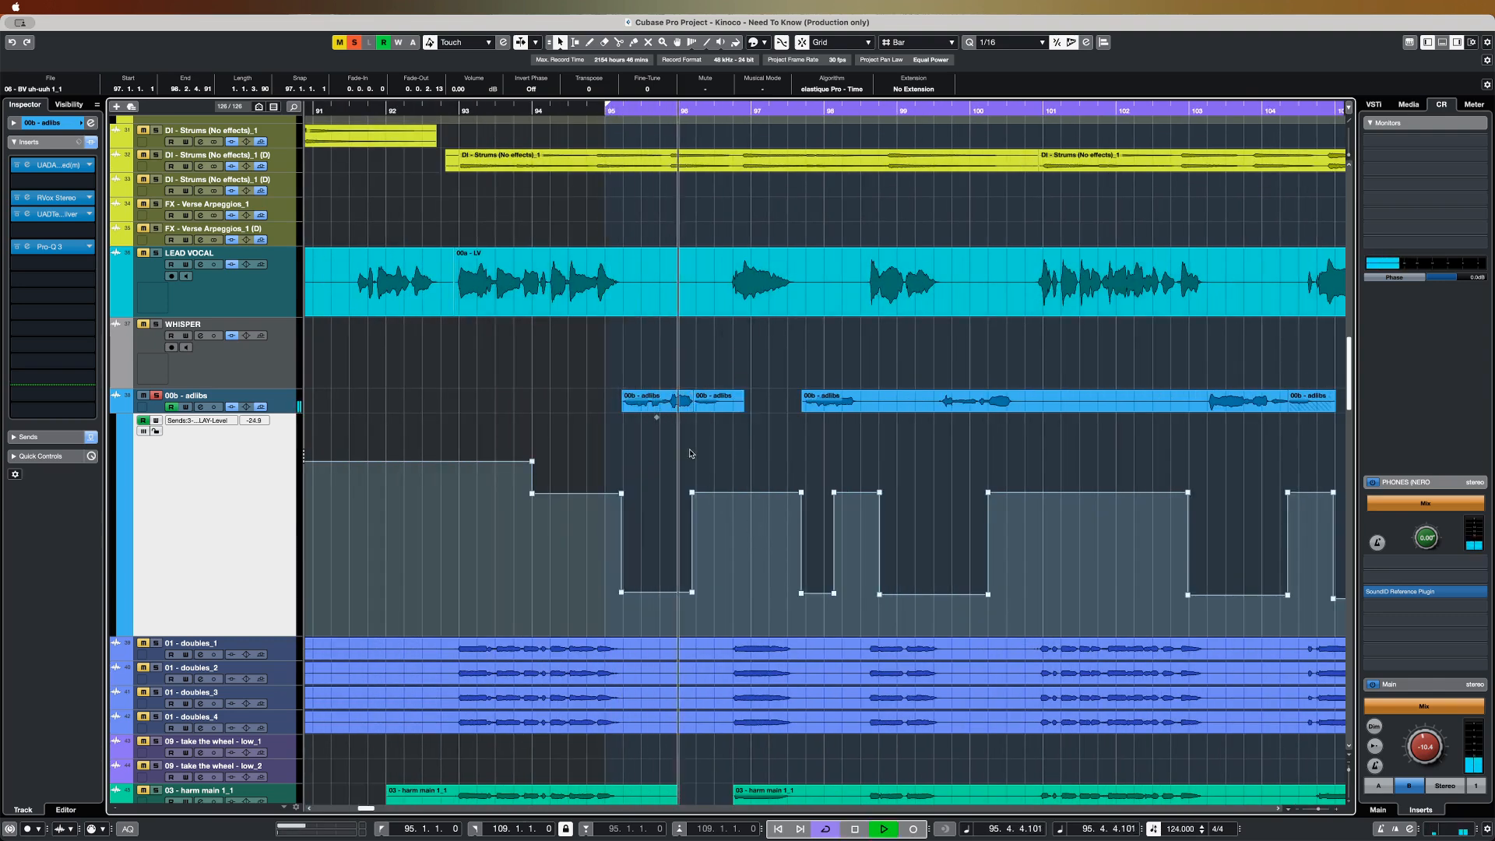
key(space)
- Inspect the insert effects on the AD LIBS DELAY and AD LIBS VERB channels, including the ValhallaVintageVerb settings
scroll(687, 453, down, 20)
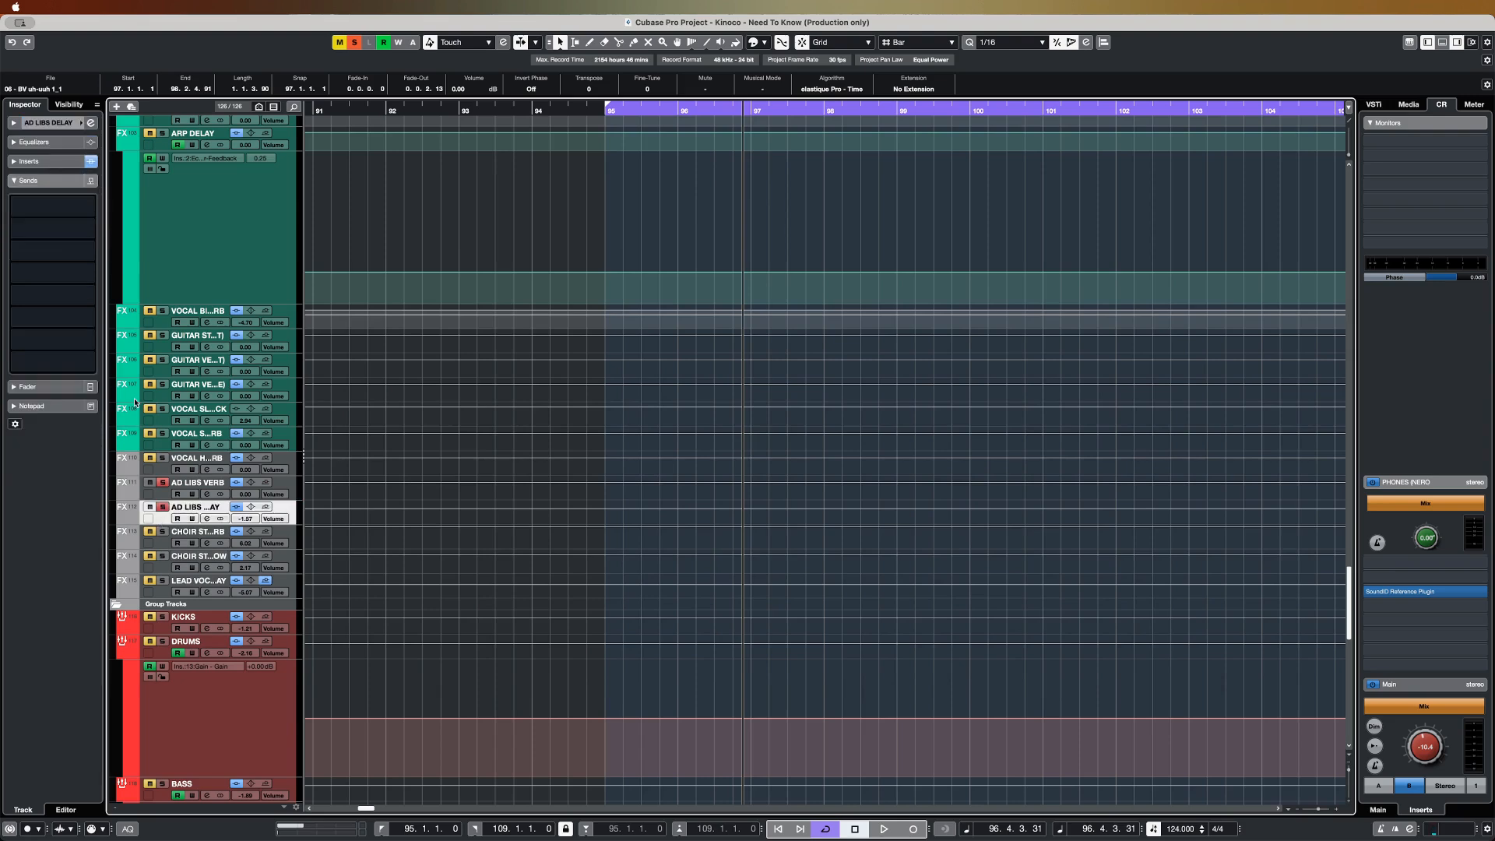
click(39, 161)
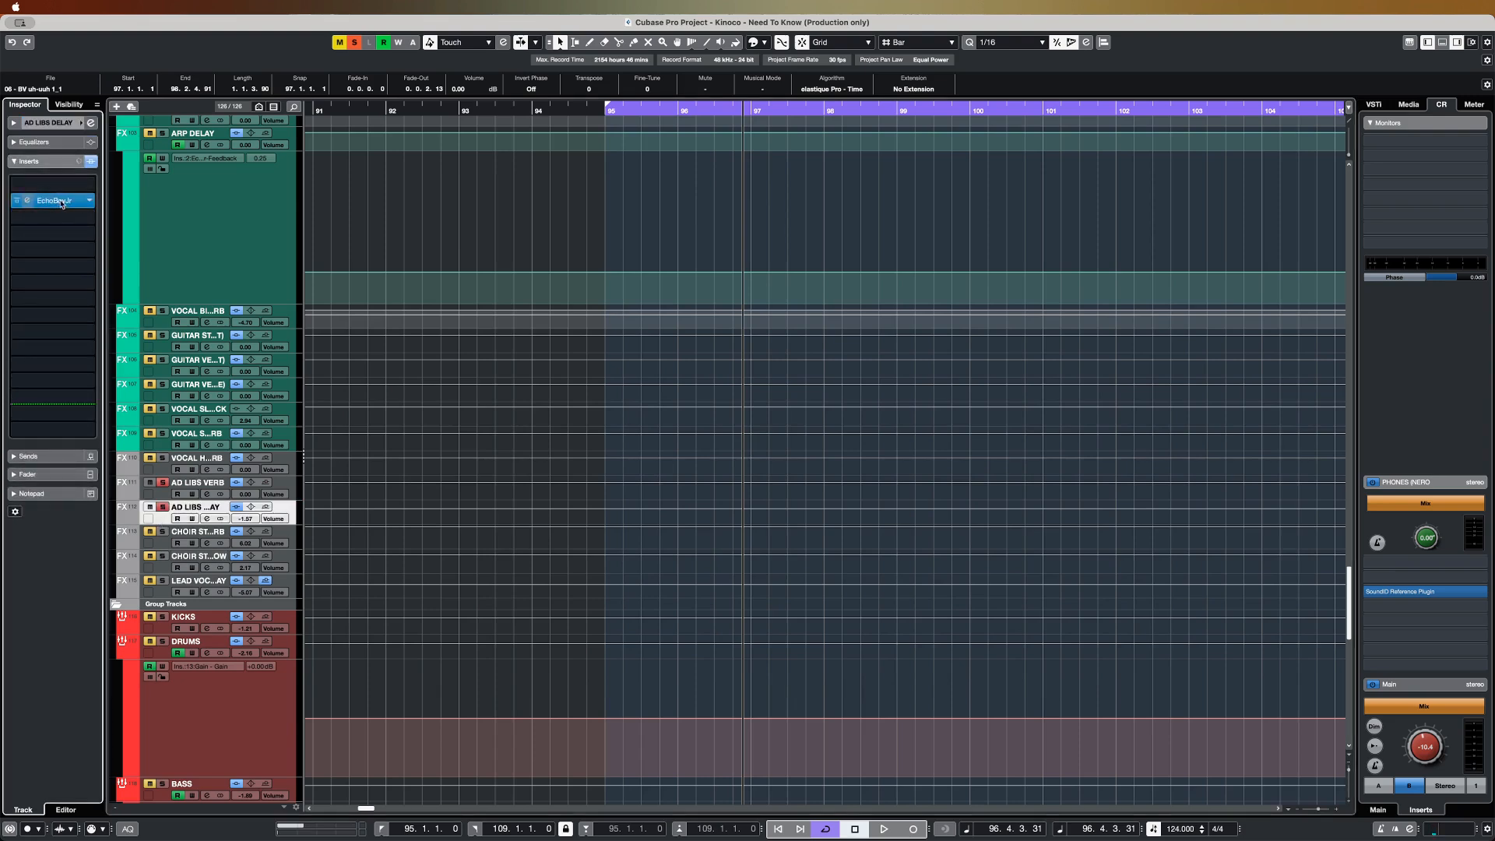
click(156, 497)
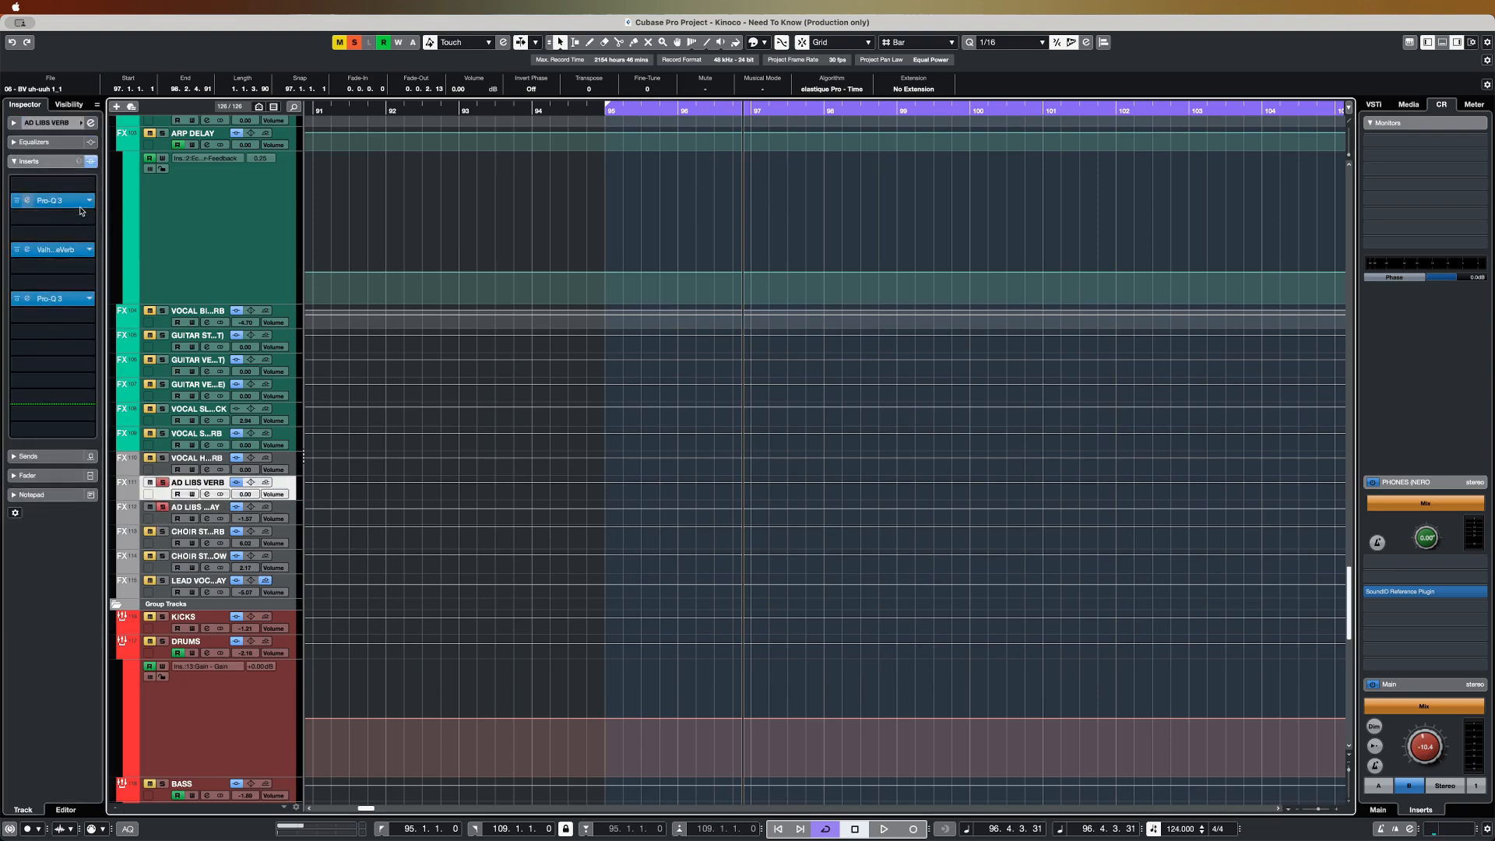
click(58, 250)
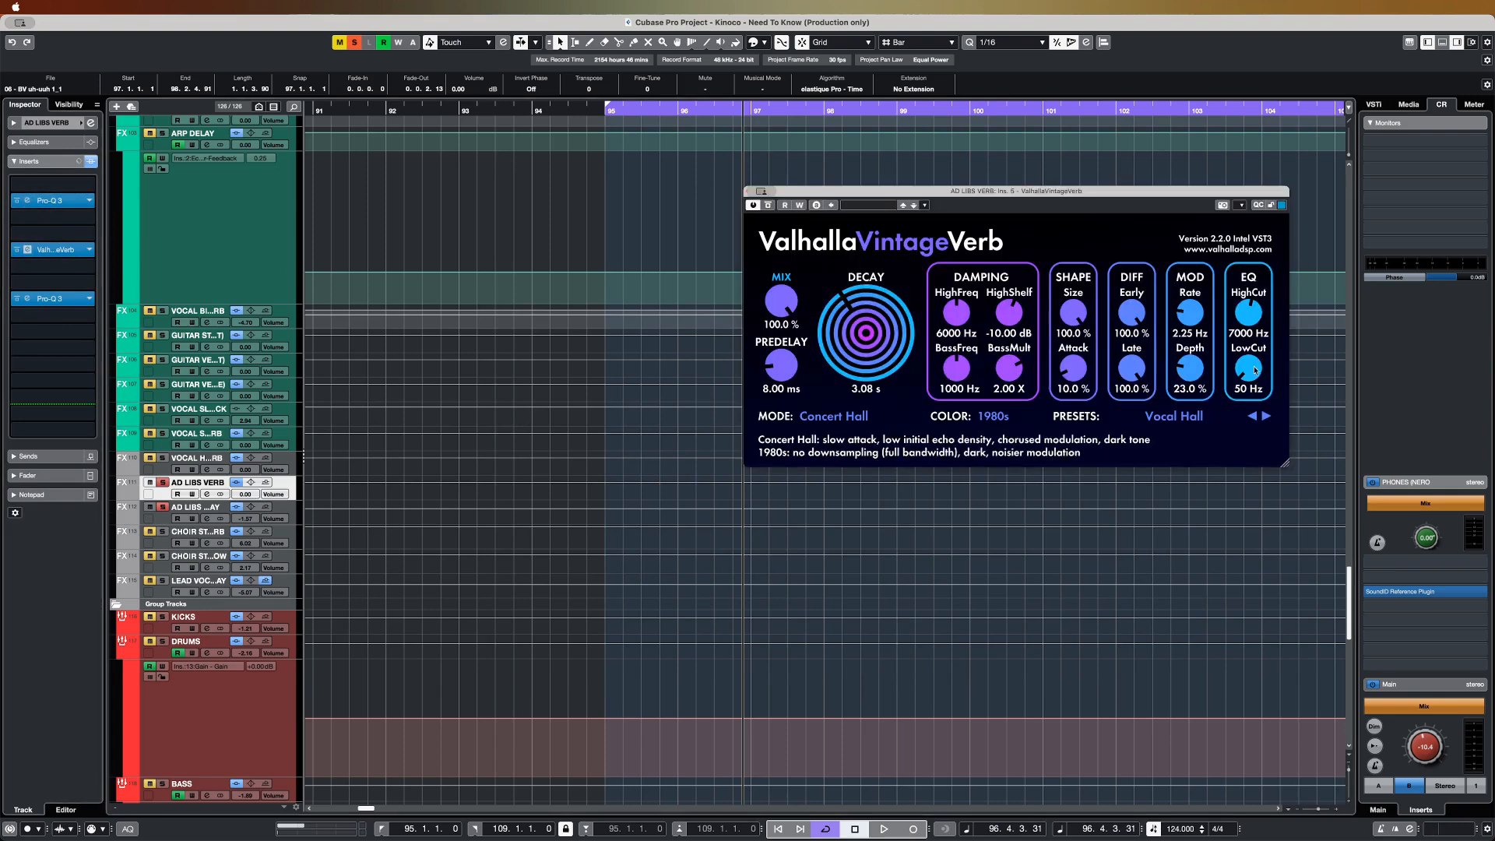
click(749, 190)
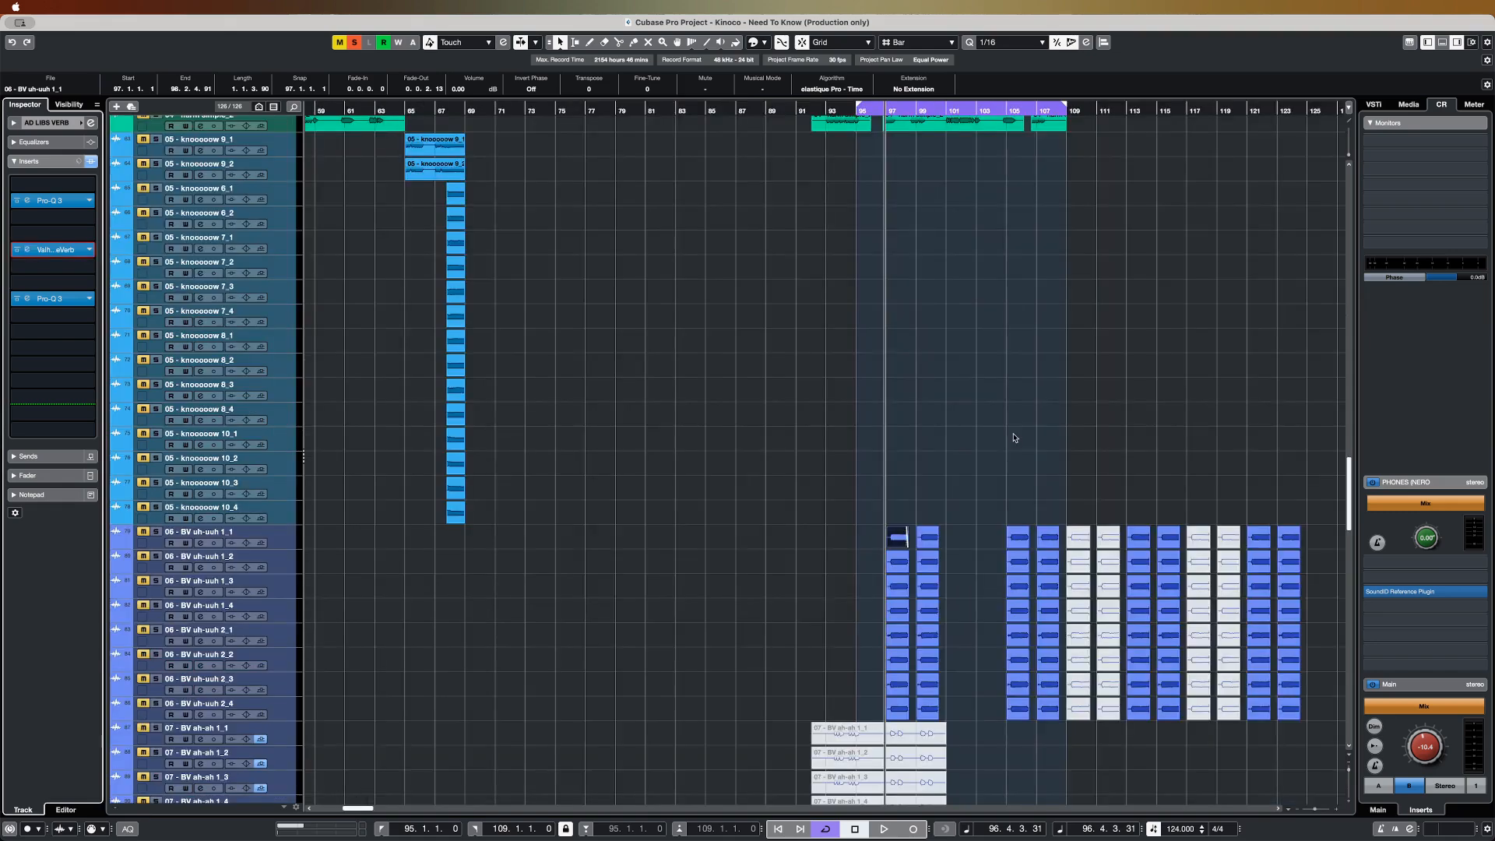
- Go back up the arrangement to the FX - Solo_1 guitar track and the chorus synth parts around bars 107 to 133
scroll(1010, 434, up, 3)
scroll(973, 422, down, 5)
scroll(973, 422, up, 10)
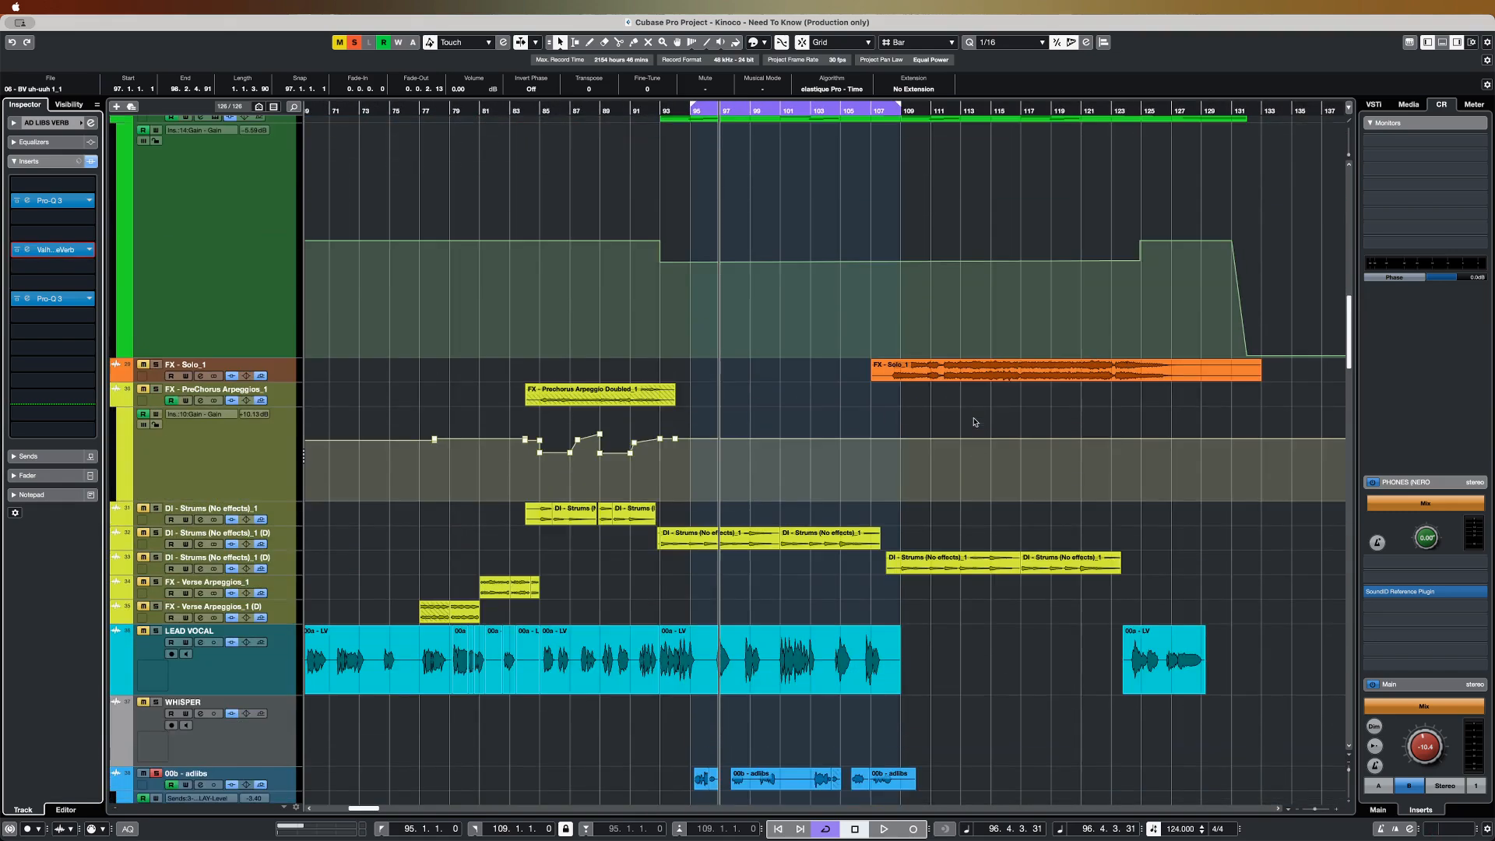
scroll(973, 422, up, 5)
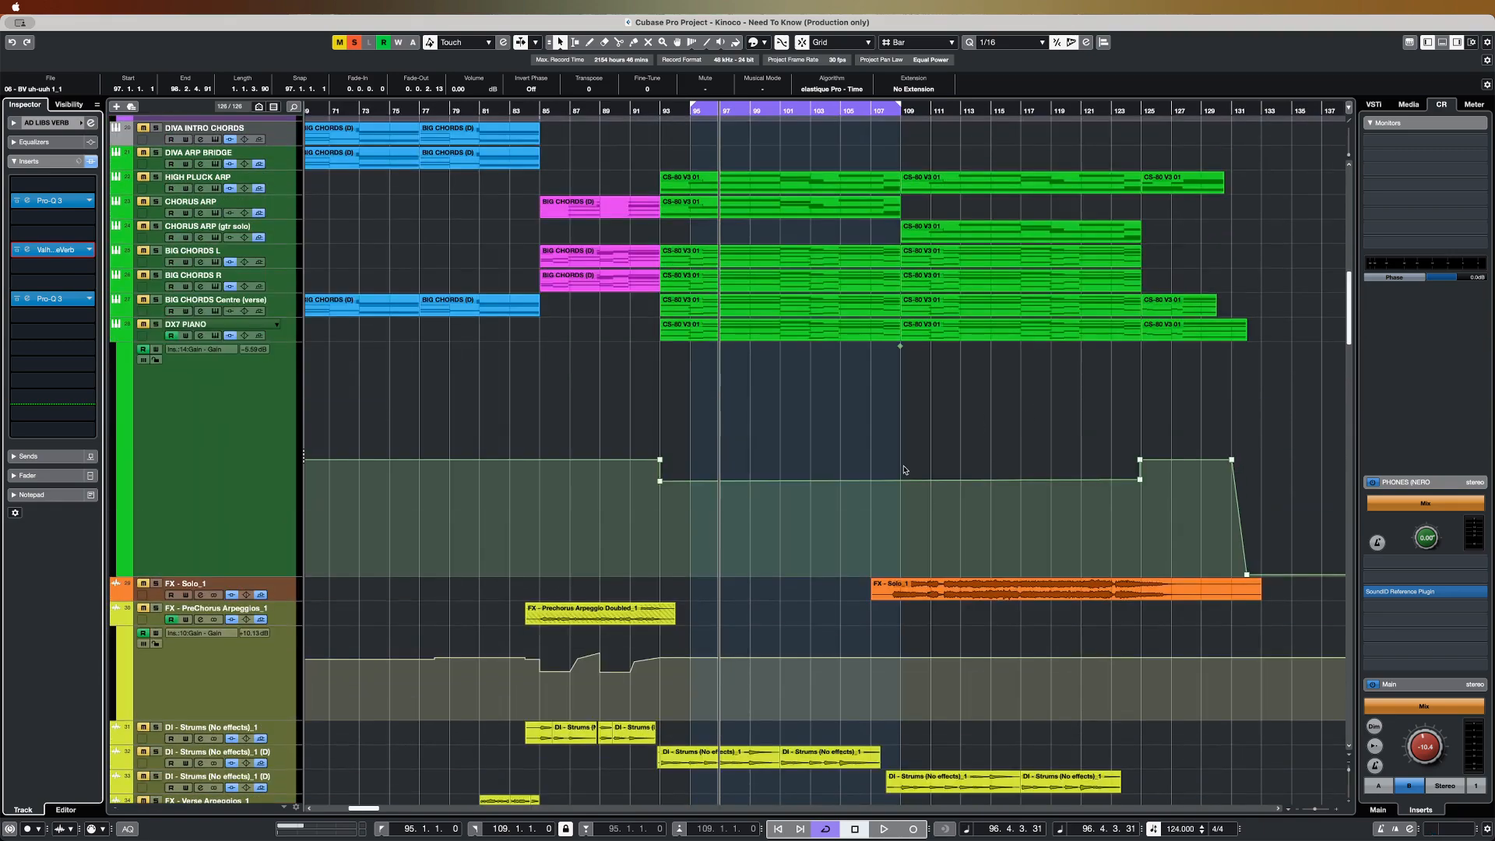